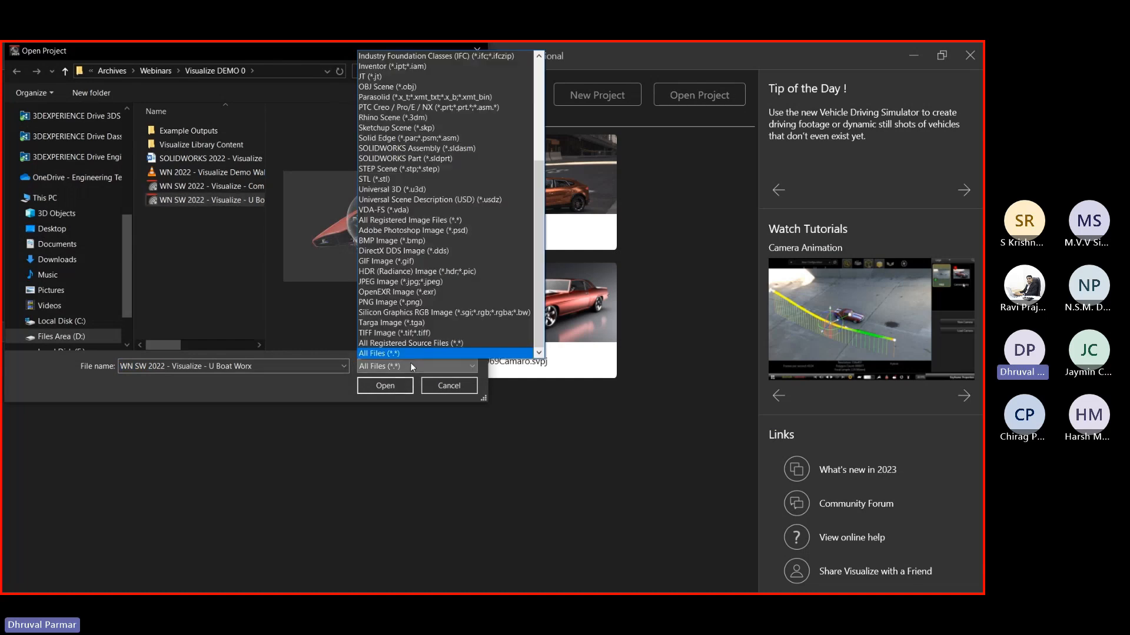
# Open the U Boat Worx submarine project with the file filter left on All Files
pyautogui.click(374, 355)
pyautogui.click(375, 384)
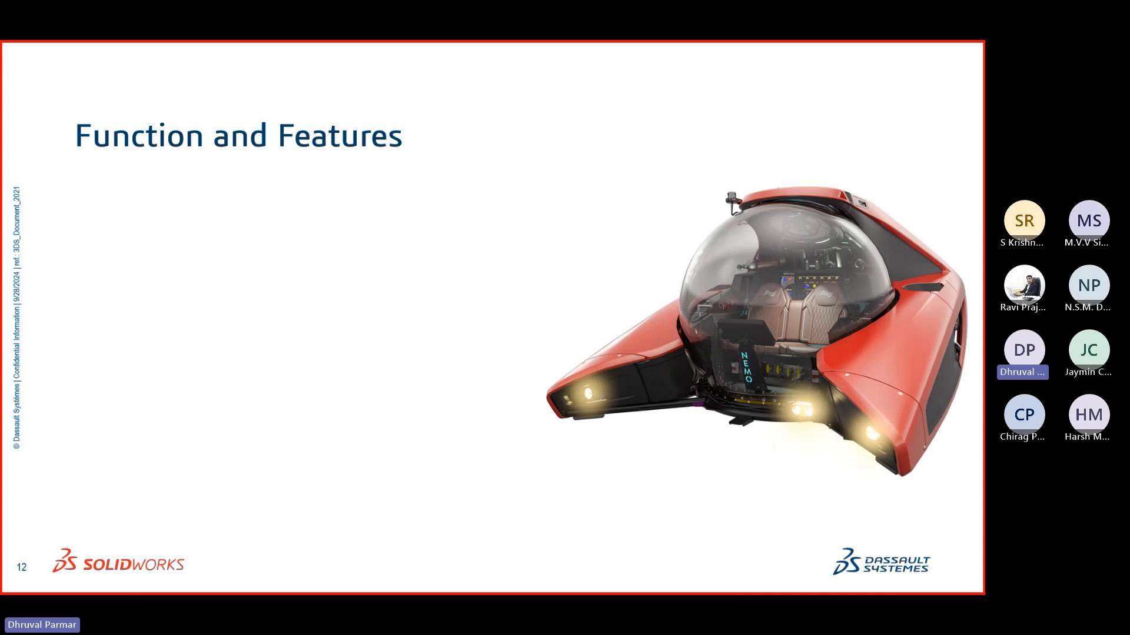
# Leave the PowerPoint slideshow and bring the Visualize window with the rendered submarine back
pyautogui.hotkey('alt', 'Tab')
pyautogui.click(537, 355)
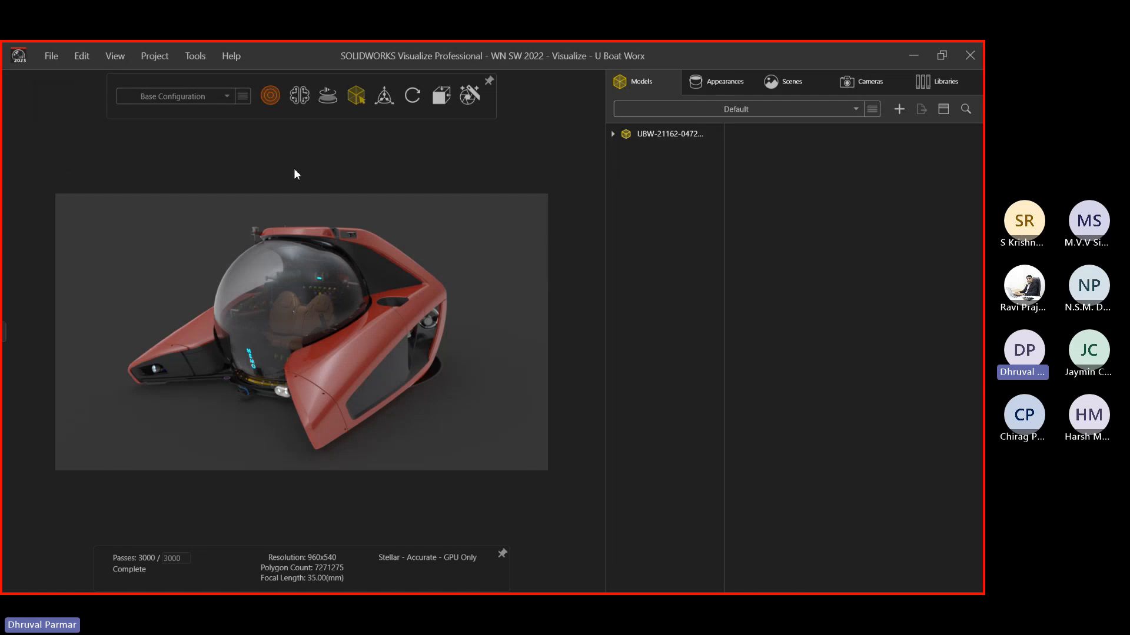
# Check the configuration list, try Preview render mode, then return to Accurate
pyautogui.click(196, 97)
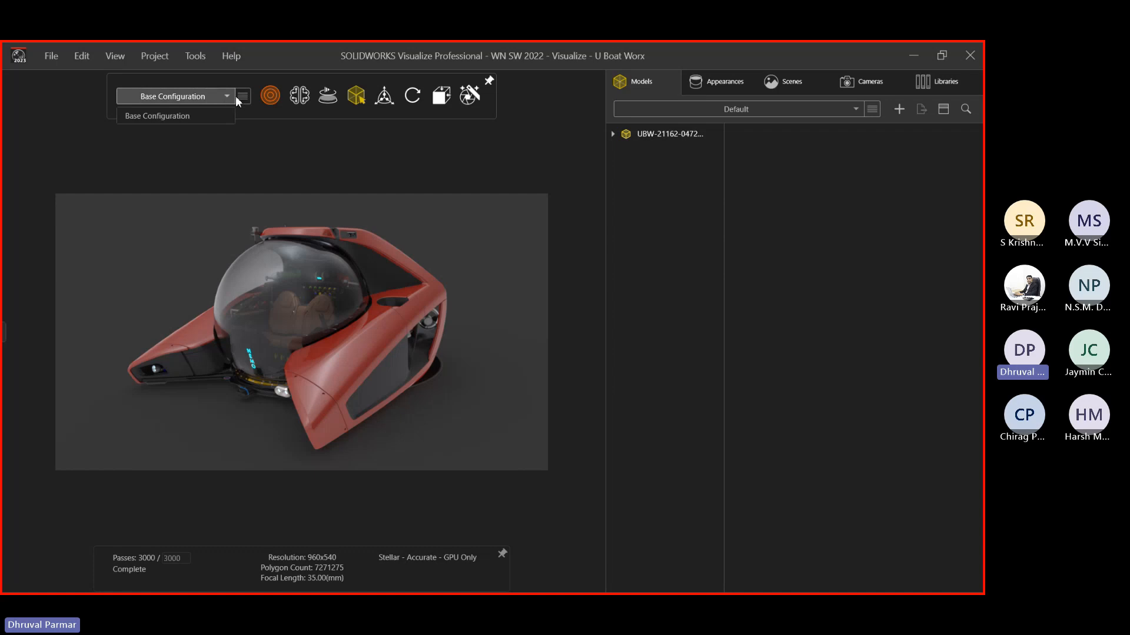
pyautogui.click(273, 120)
pyautogui.moveTo(270, 97)
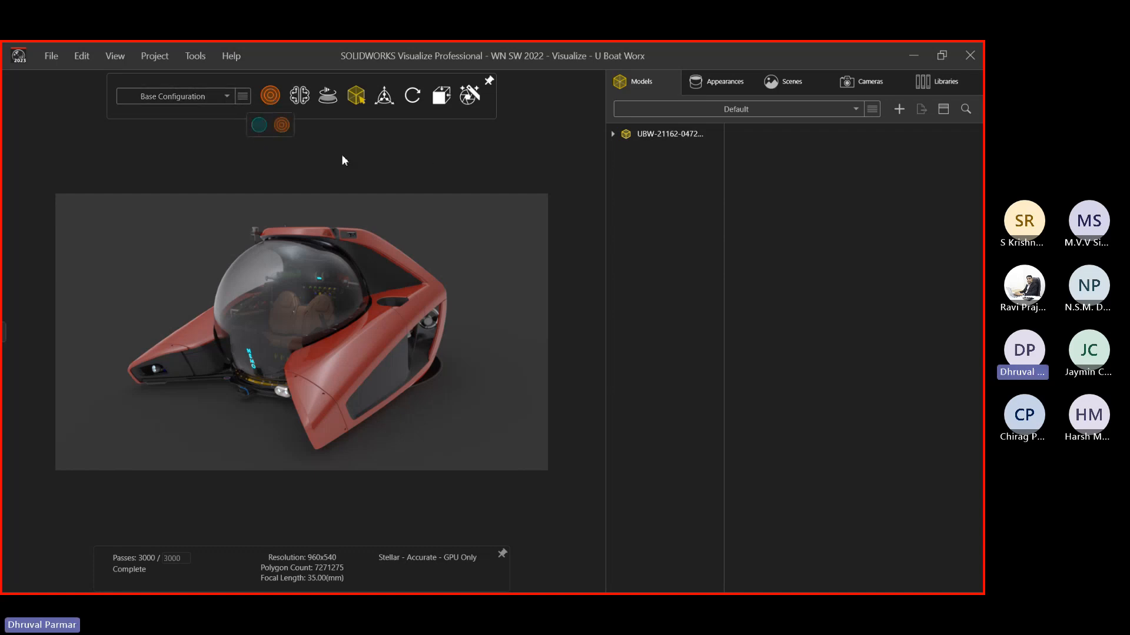
pyautogui.click(259, 125)
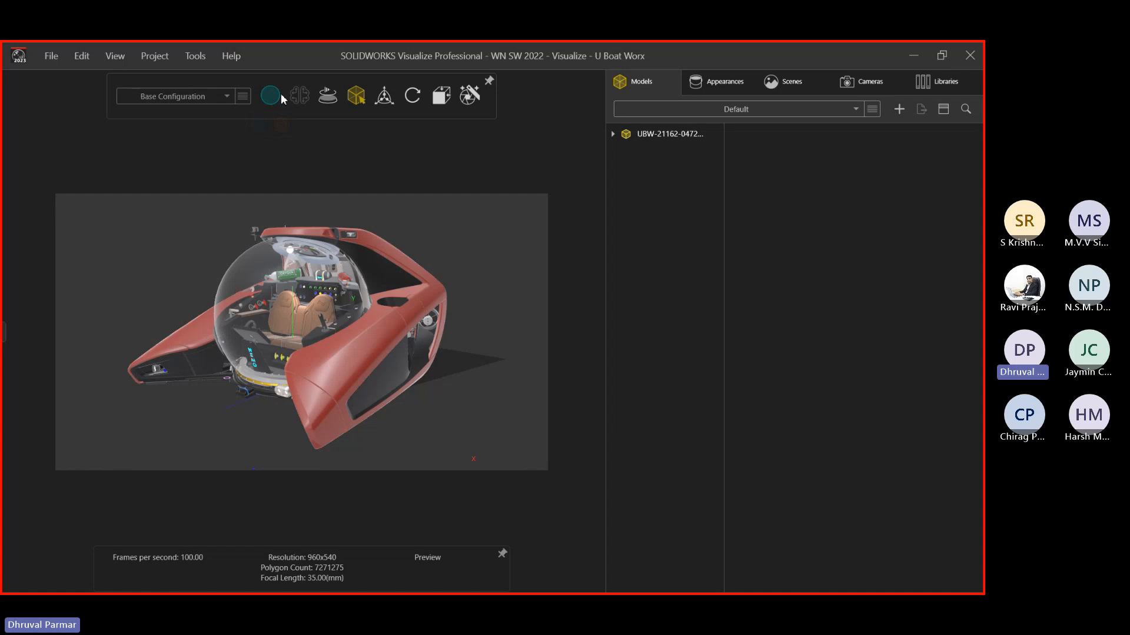
pyautogui.click(278, 94)
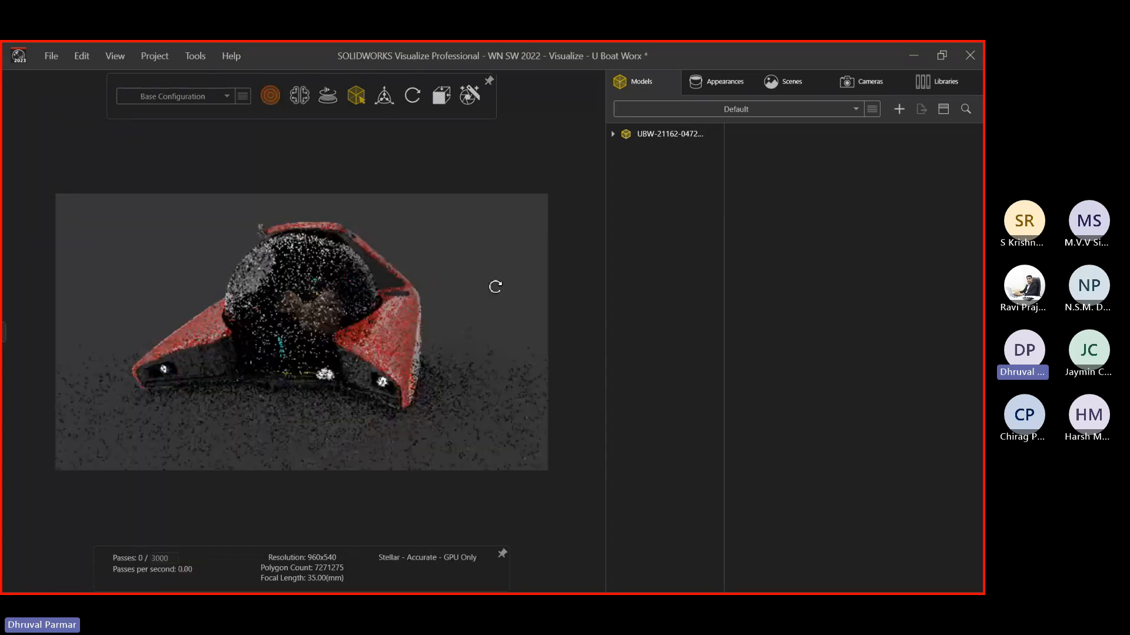
# Turn on the denoiser and orbit the submarine to a frontal, symmetric view
pyautogui.moveTo(496, 287); pyautogui.dragTo(497, 287, button='middle')
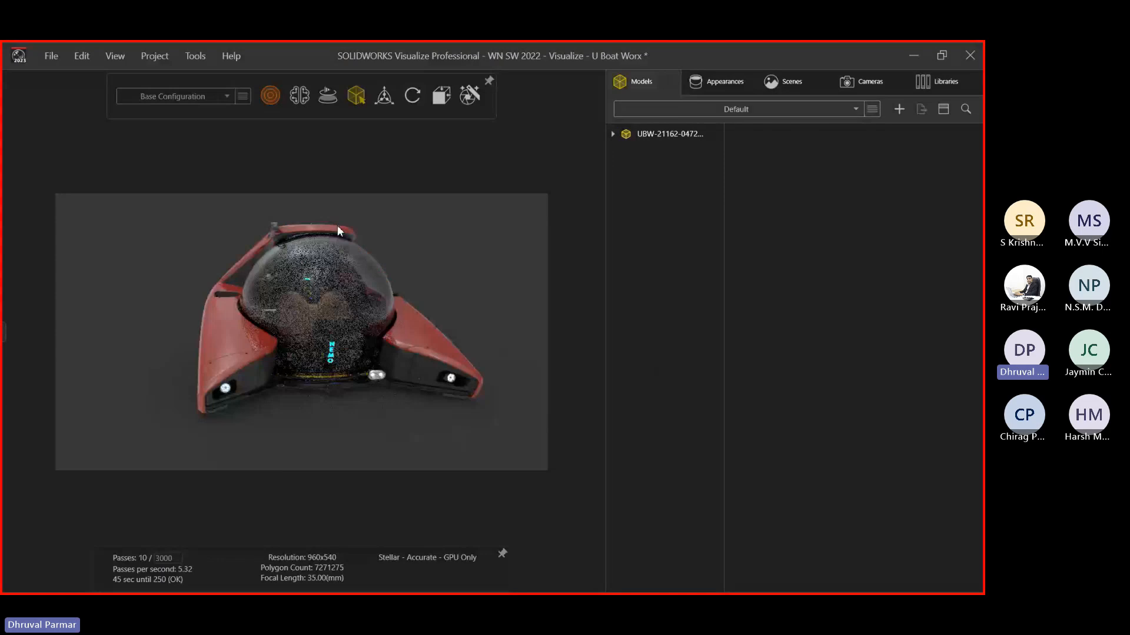
pyautogui.click(299, 96)
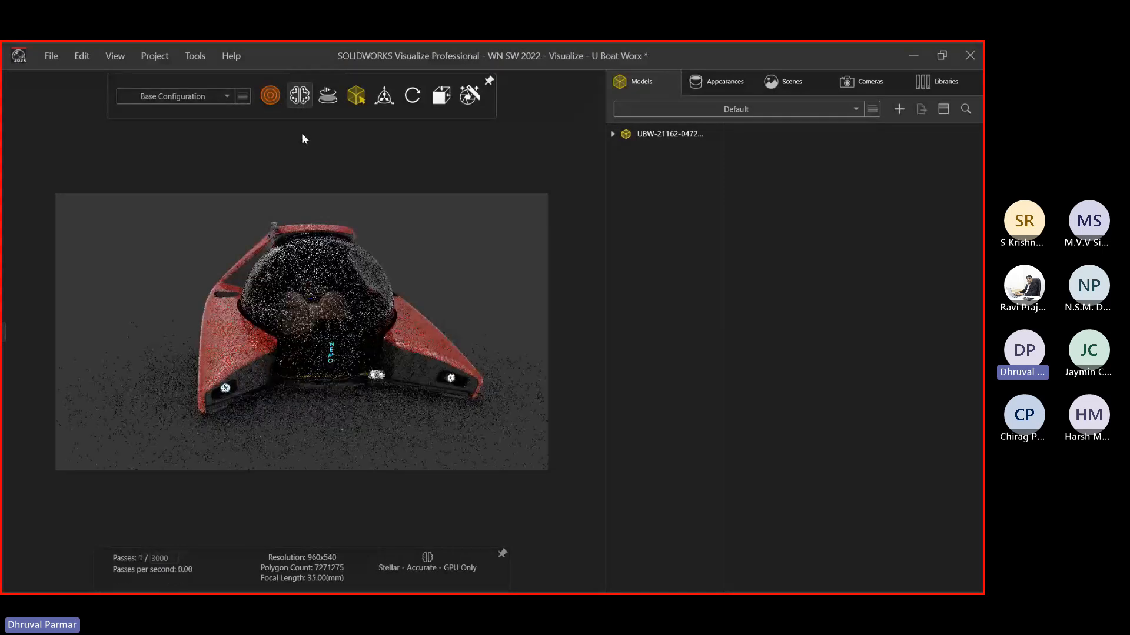
pyautogui.moveTo(296, 222); pyautogui.dragTo(333, 254, button='middle')
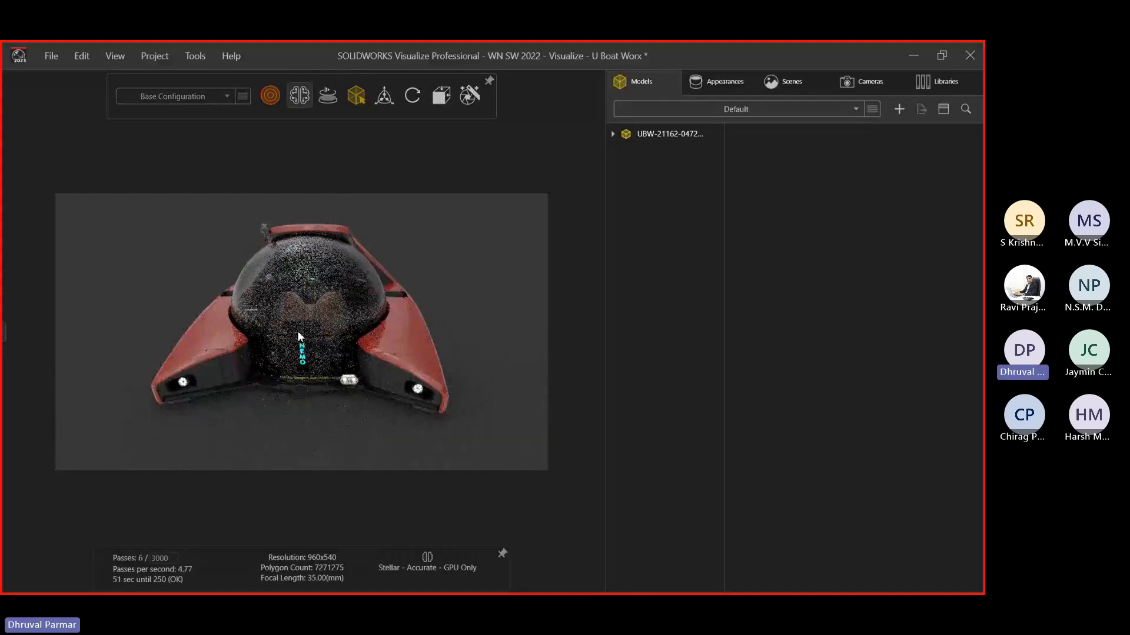
pyautogui.moveTo(374, 323); pyautogui.dragTo(356, 322, button='middle')
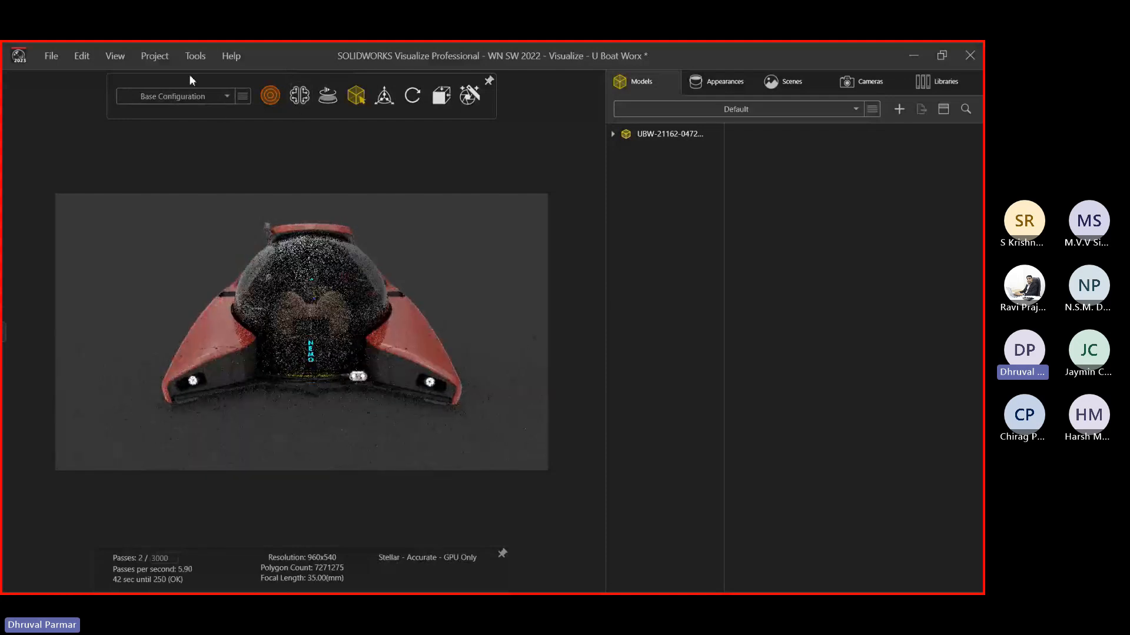
pyautogui.moveTo(325, 102)
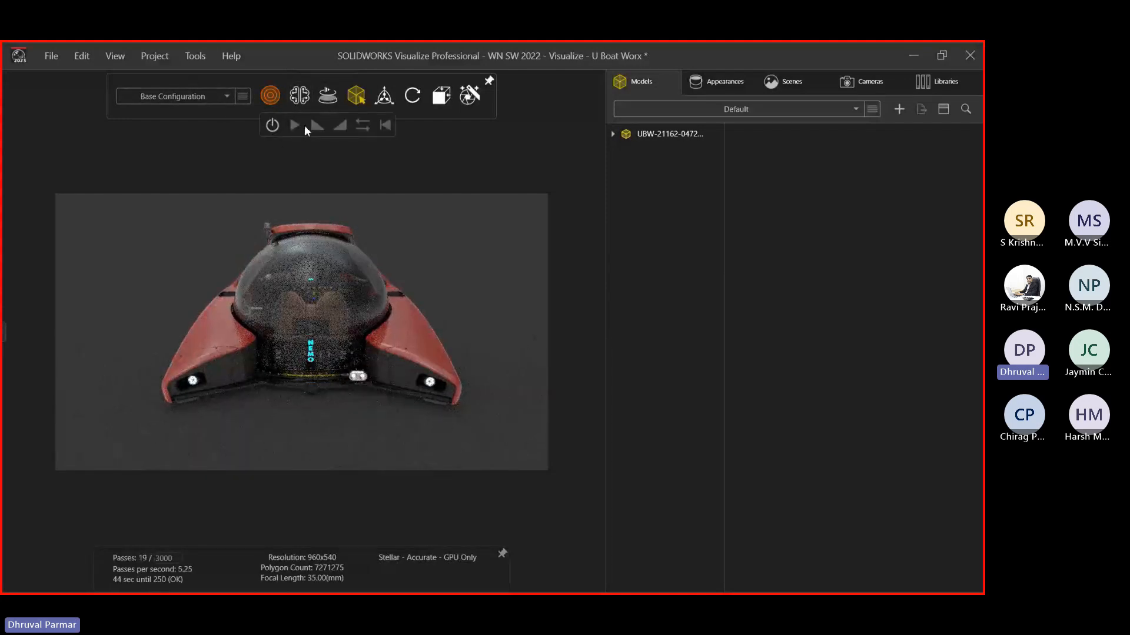
# Spin the submarine on a turntable in live preview, check top and front views, and open the Render Wizard
pyautogui.click(272, 126)
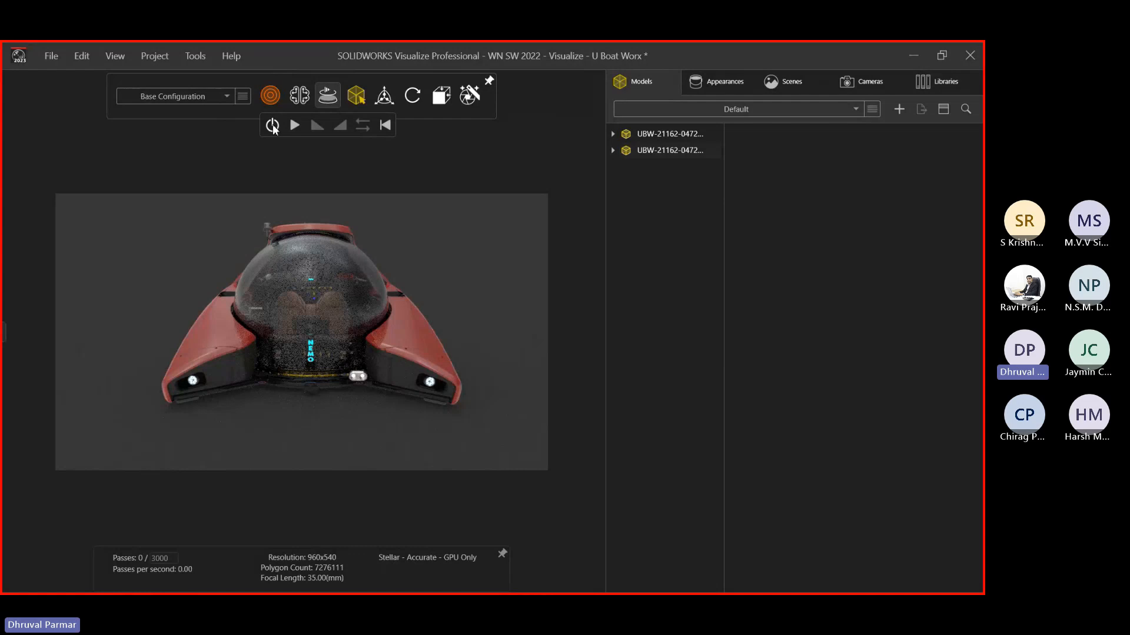
pyautogui.click(272, 126)
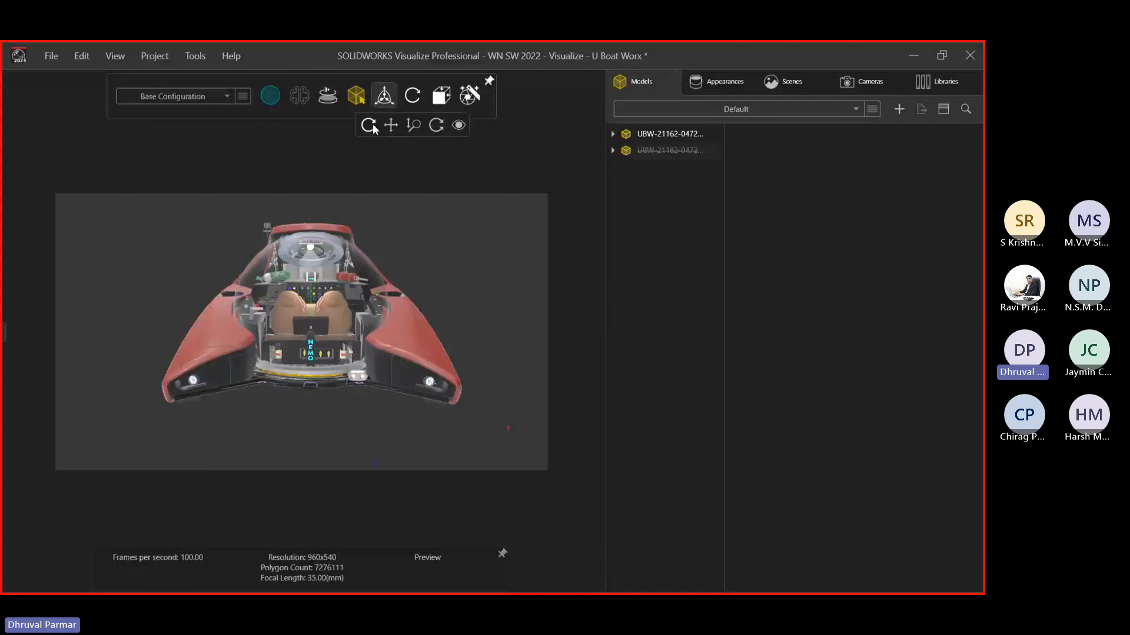
pyautogui.moveTo(441, 95)
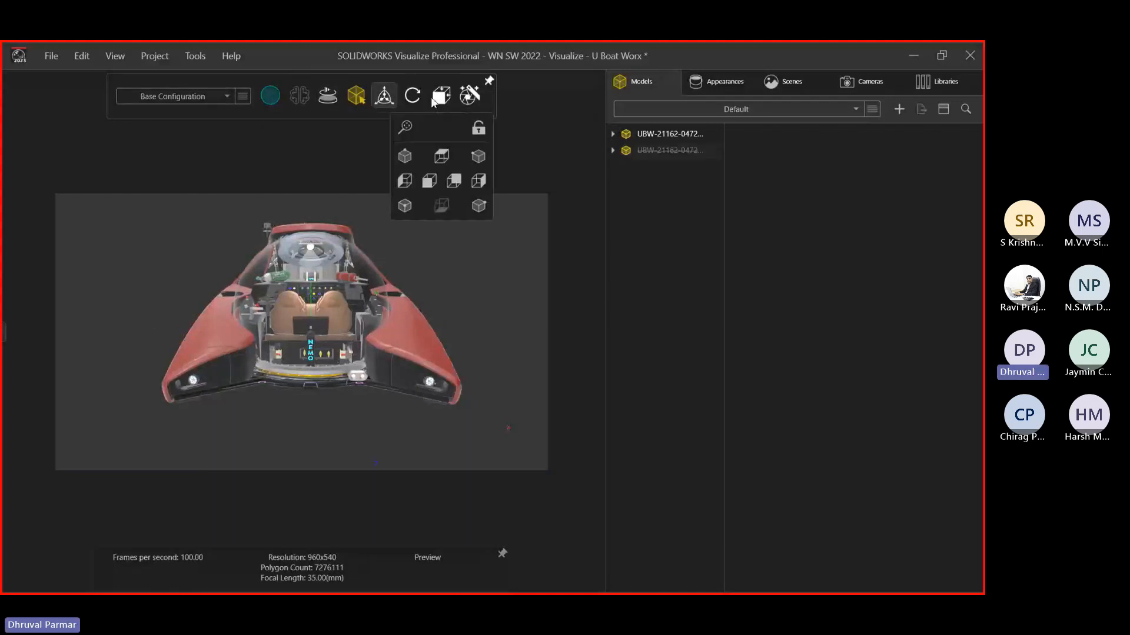
pyautogui.click(442, 157)
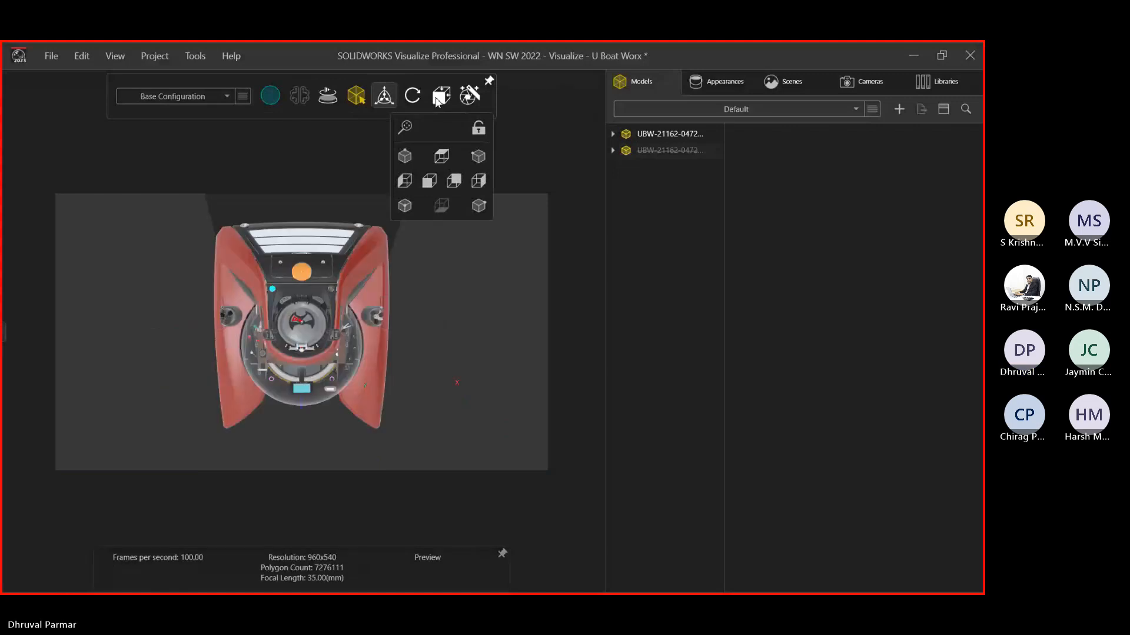
pyautogui.click(434, 180)
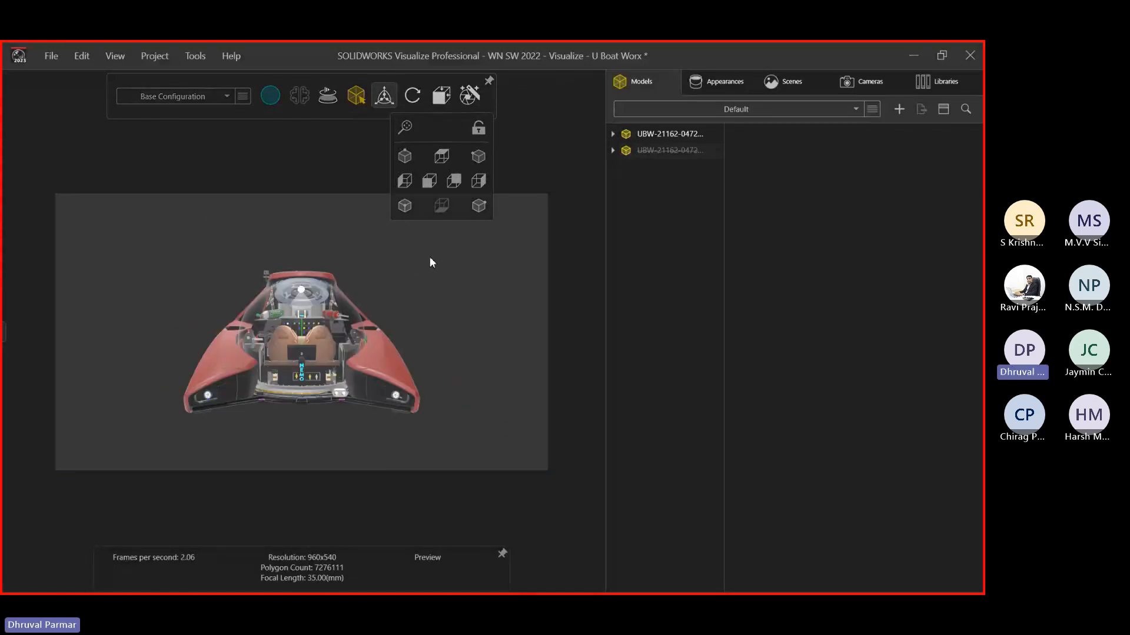
pyautogui.click(469, 96)
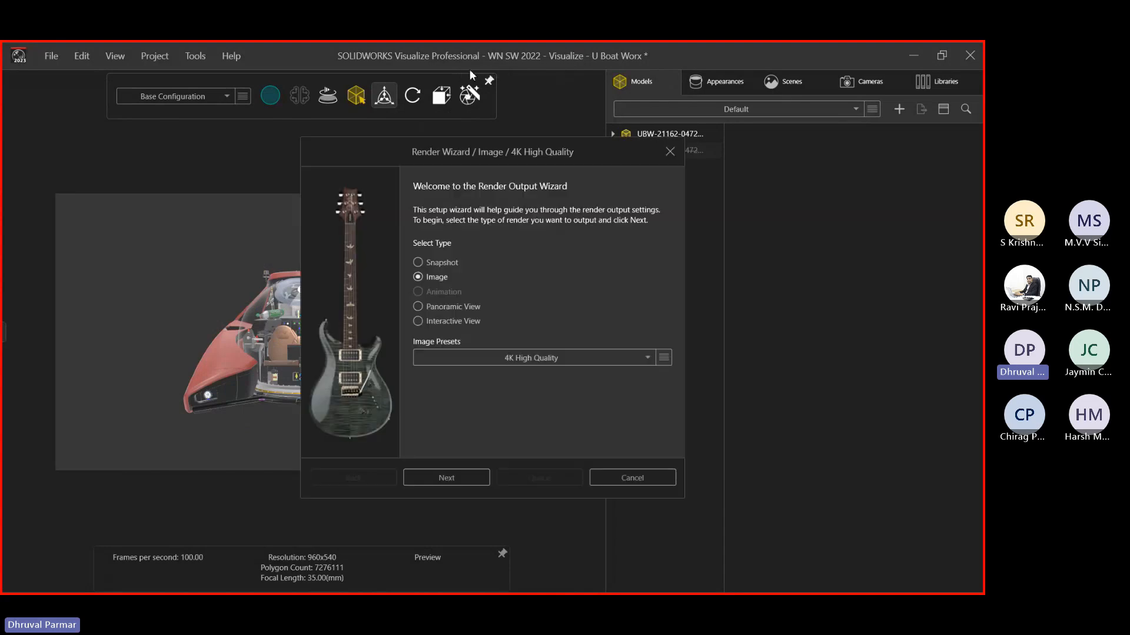
# Keep the 4K High Quality image preset, then switch to PowerPoint slide 12
pyautogui.click(575, 363)
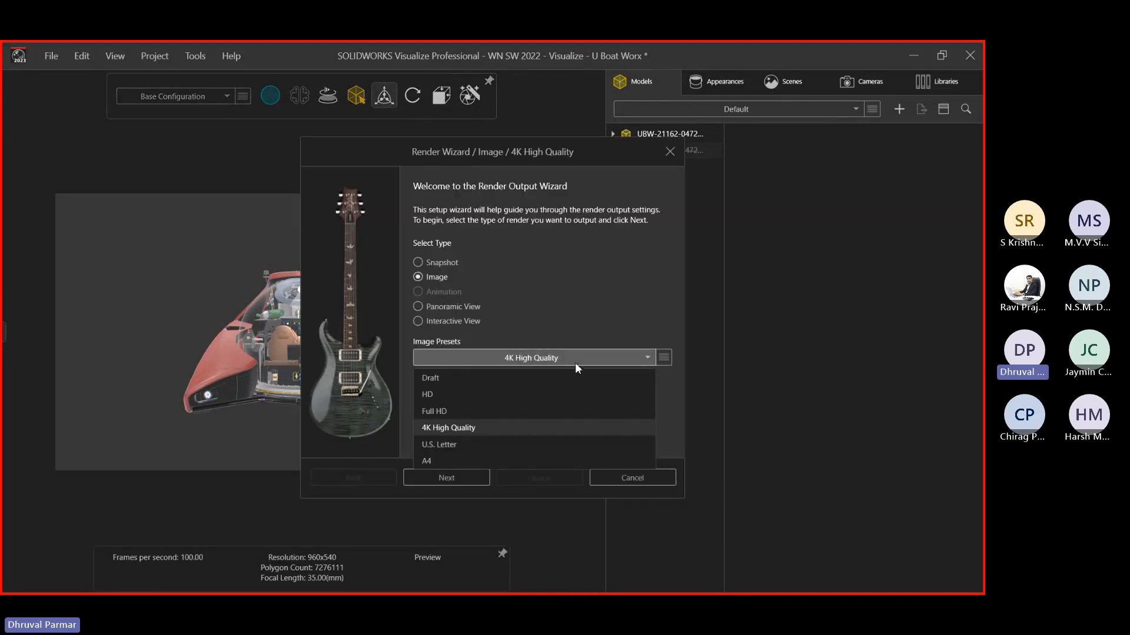
pyautogui.click(574, 363)
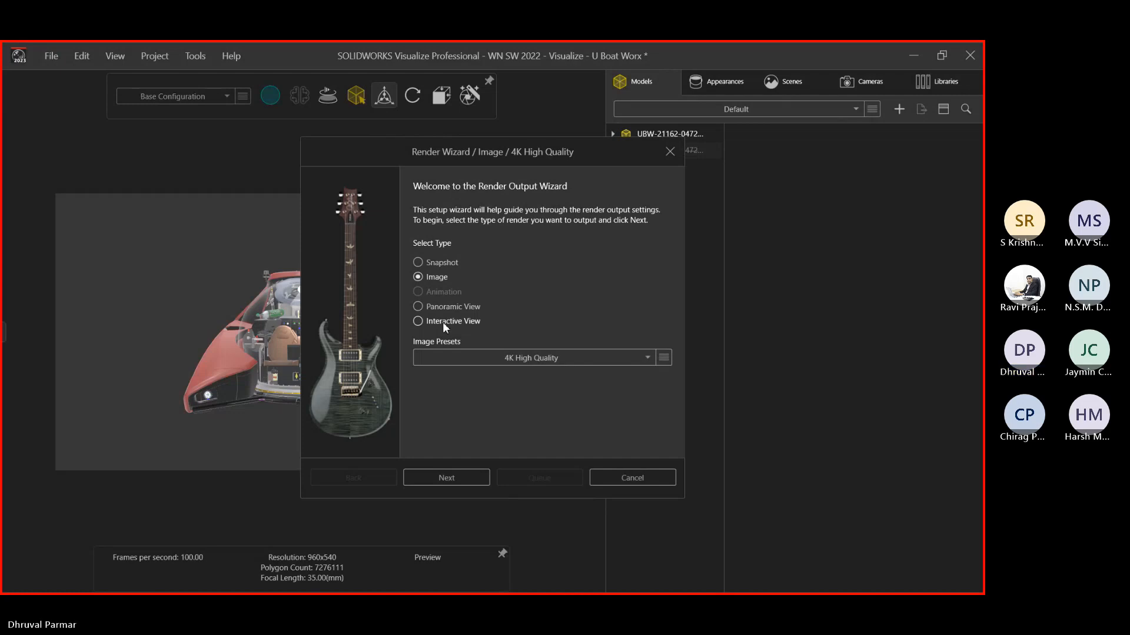
pyautogui.hotkey('alt', 'Tab')
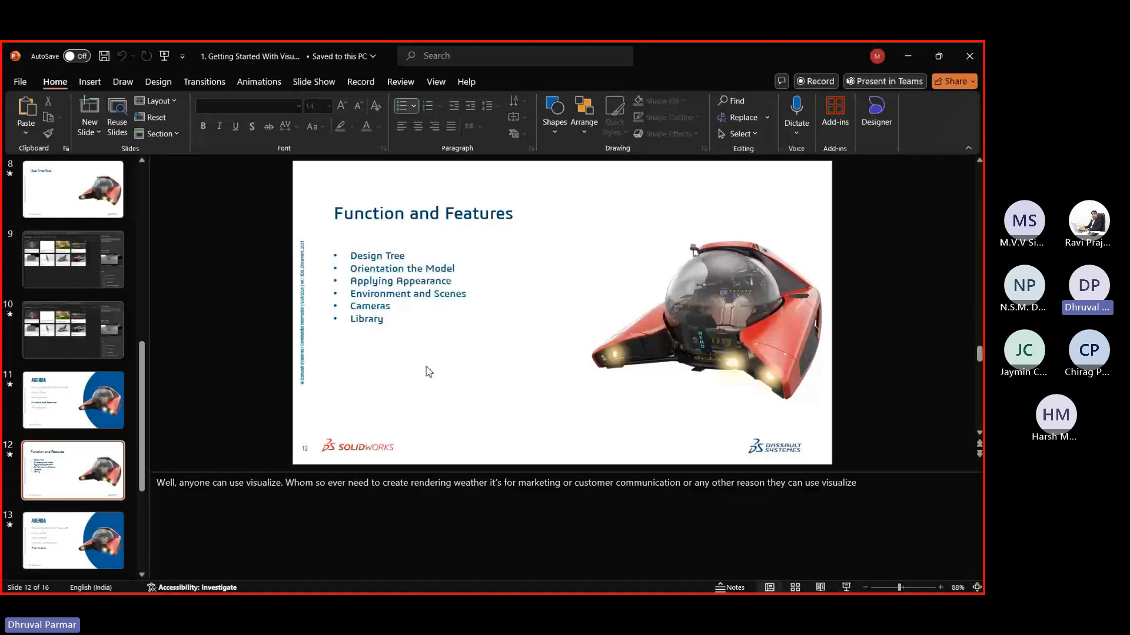
# Expand the submarine's Default group into its parts, visit the Teams meeting, and return to Visualize
pyautogui.hotkey('alt', 'Tab')
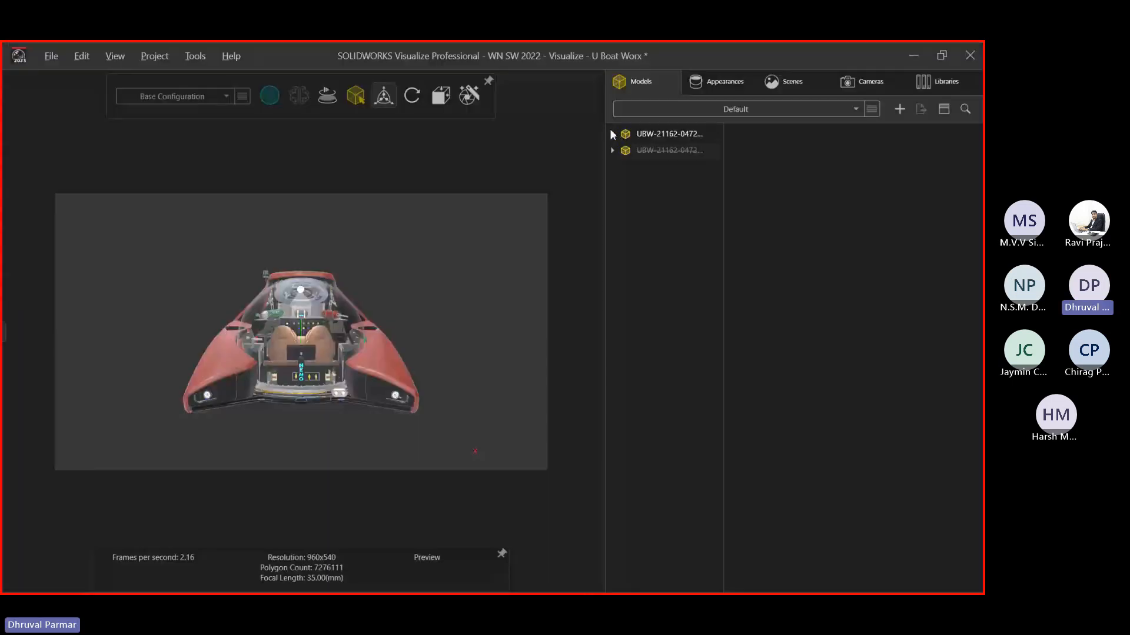
pyautogui.click(608, 136)
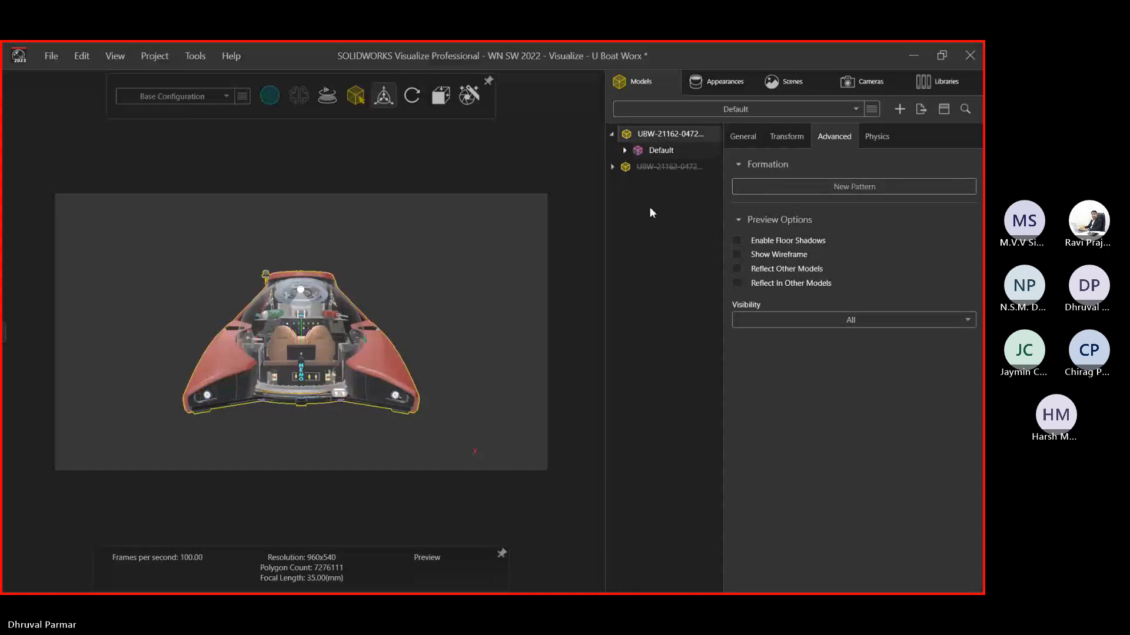
pyautogui.hotkey('alt', 'Tab')
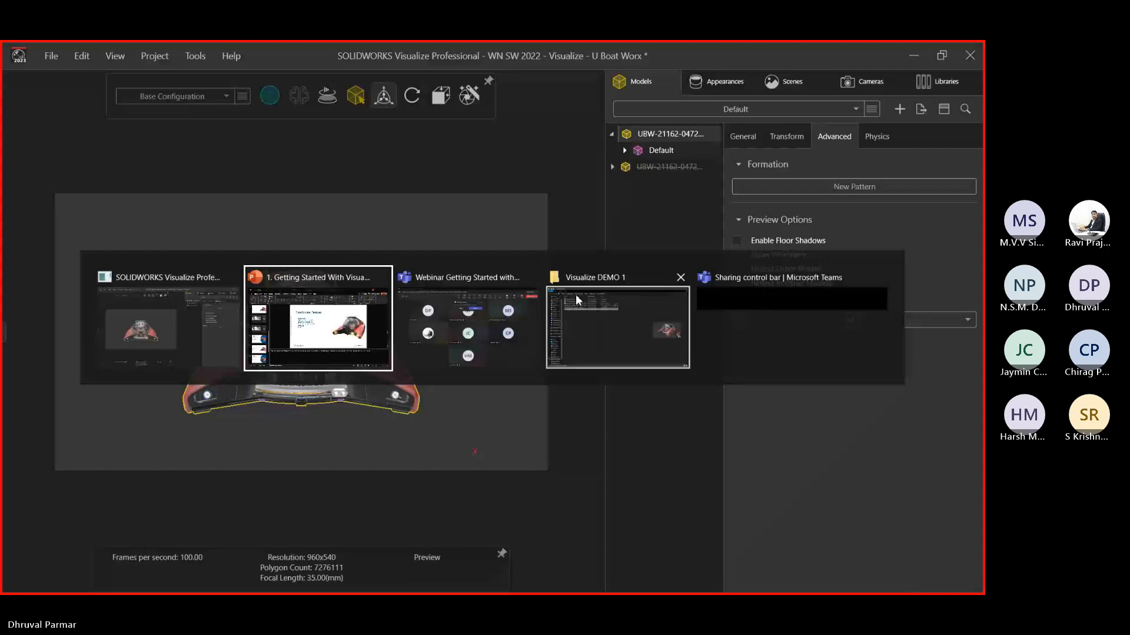
pyautogui.hotkey('alt', 'Tab')
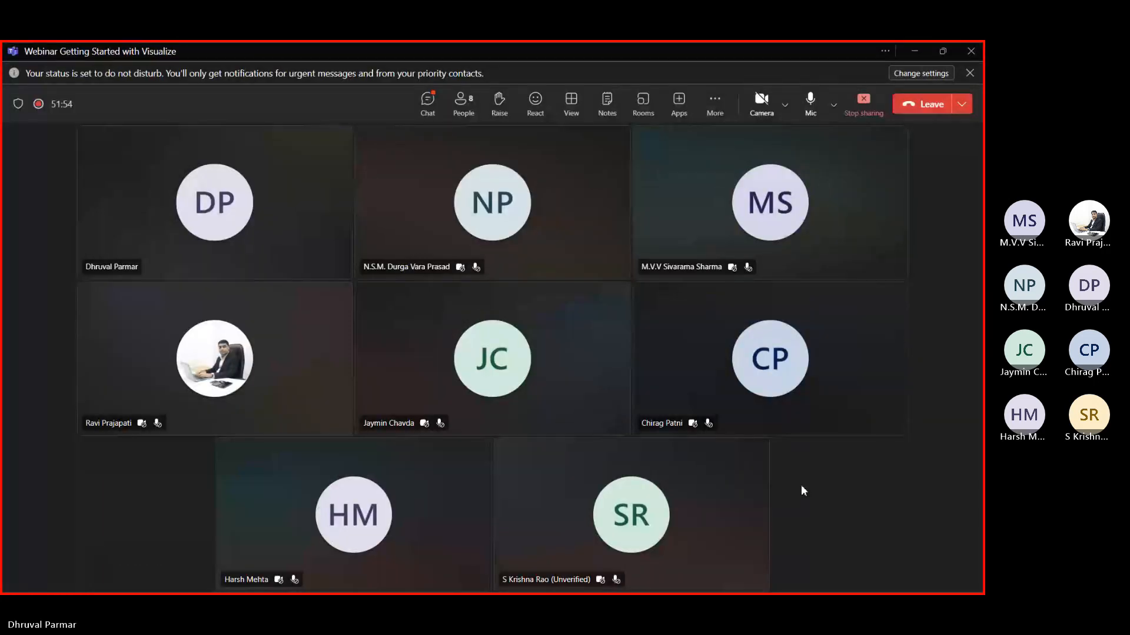
pyautogui.hotkey('alt', 'Tab')
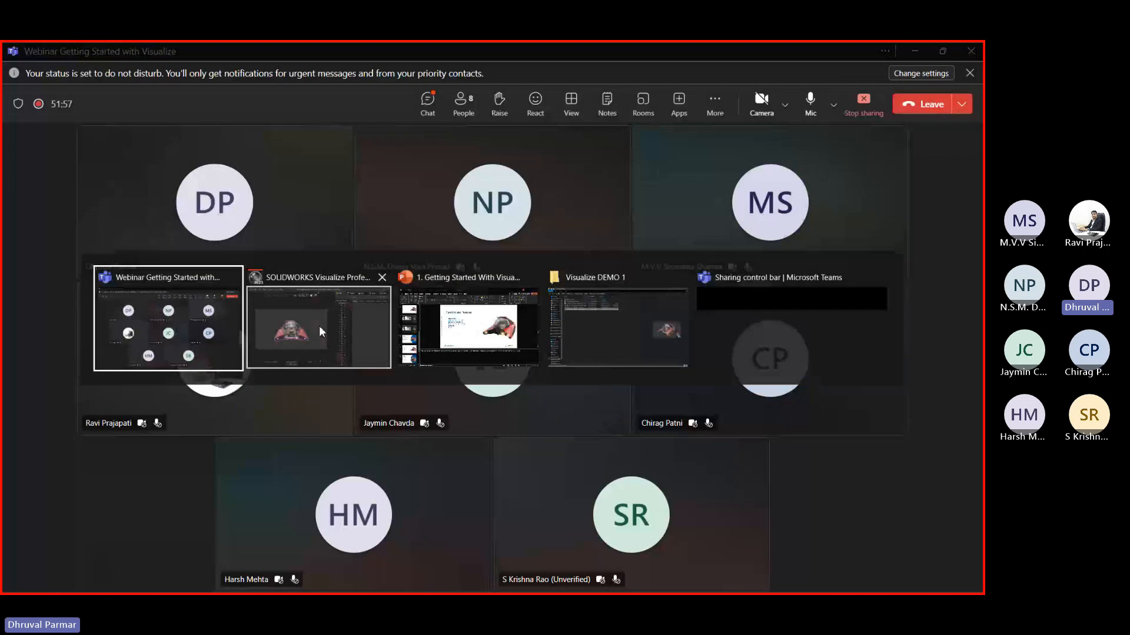
pyautogui.click(319, 326)
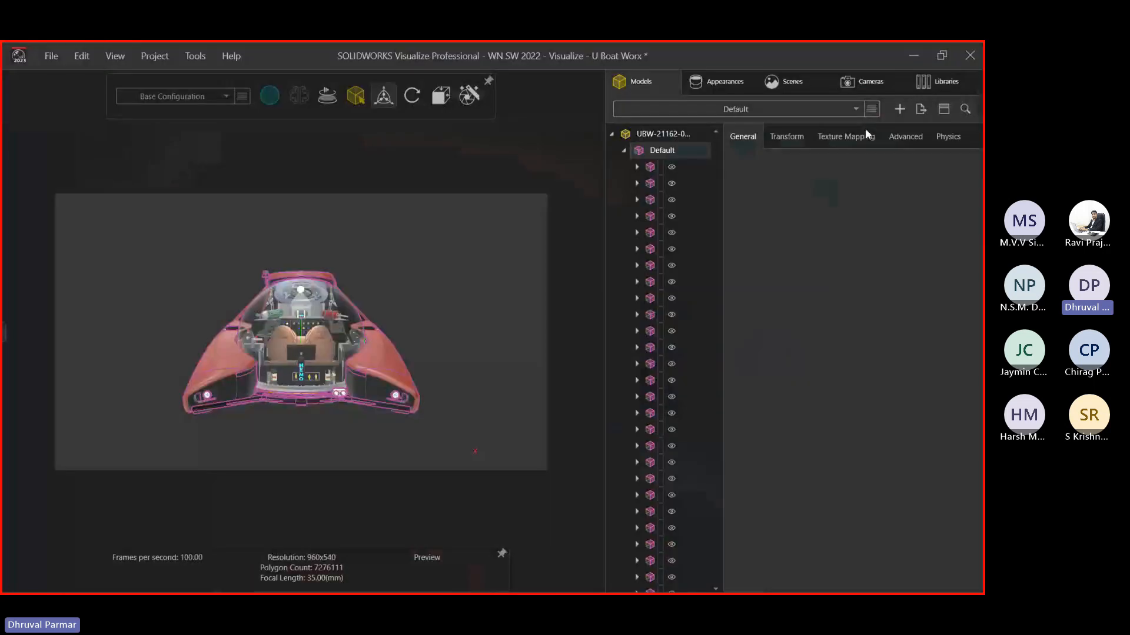
# Collapse the long part tree back to the two top-level UBW model entries
pyautogui.scroll(-5, 676, 195)
pyautogui.click(636, 194)
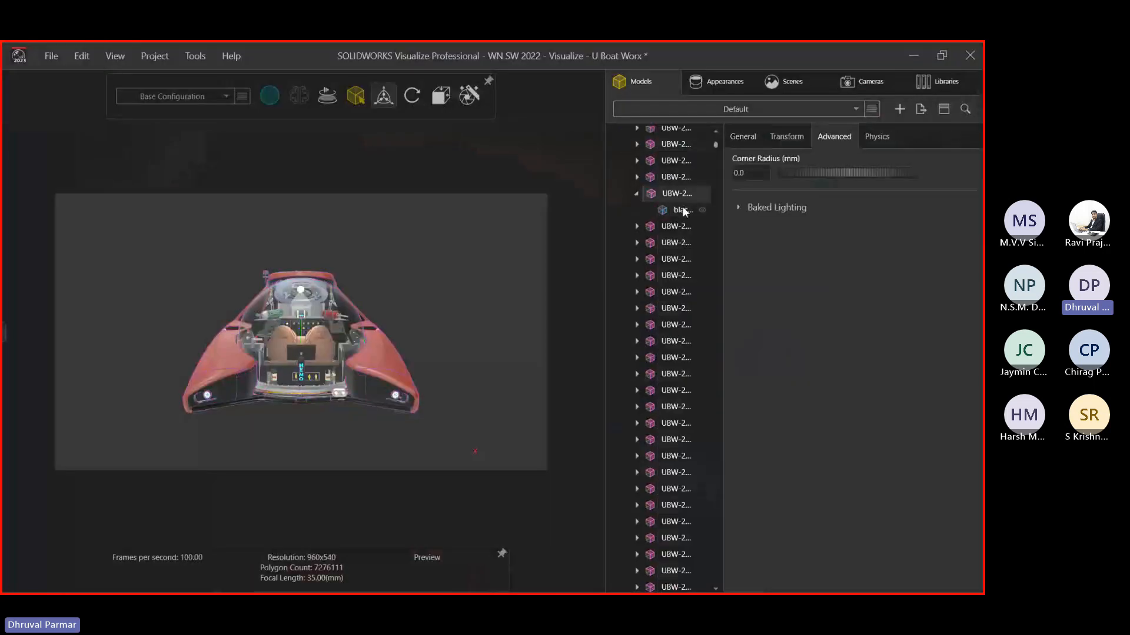
pyautogui.click(637, 194)
pyautogui.scroll(-2, 638, 194)
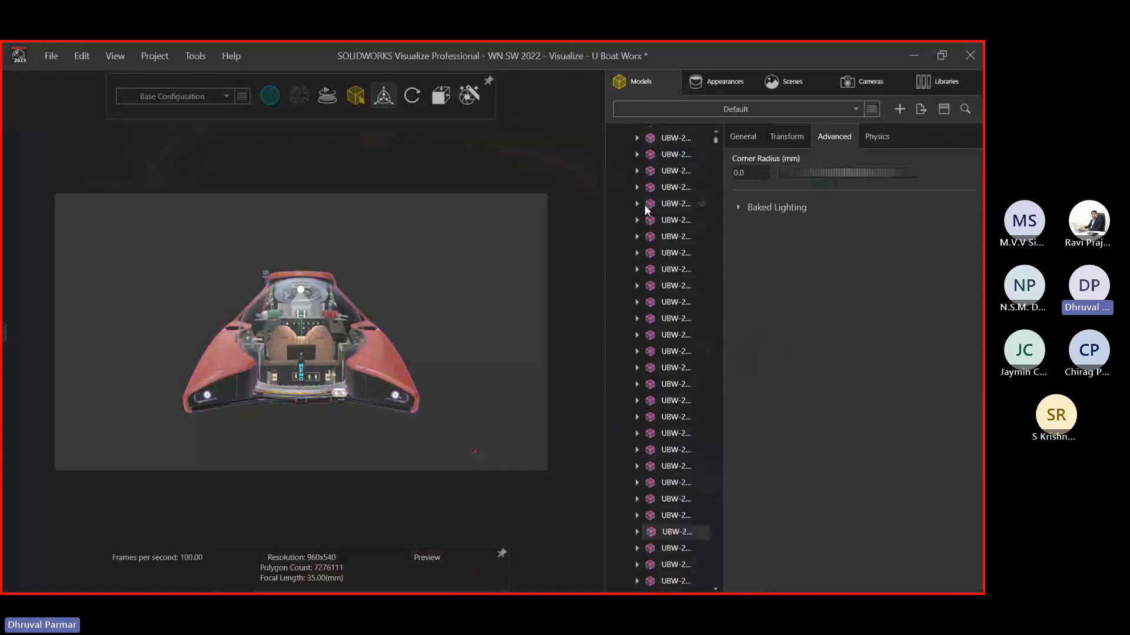
pyautogui.scroll(2, 644, 205)
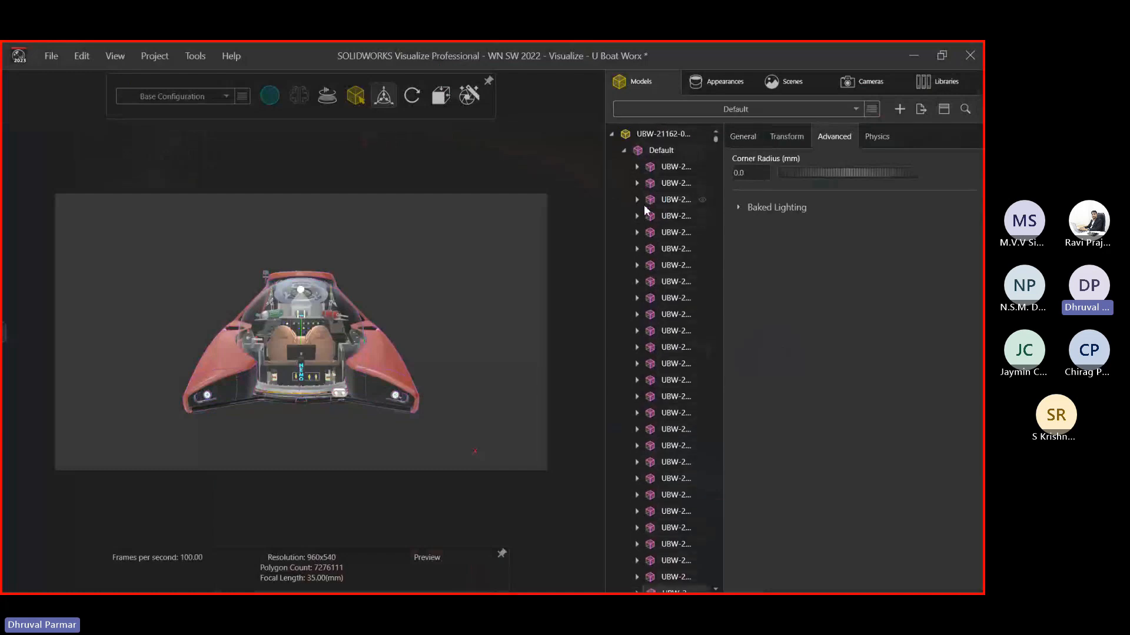
pyautogui.click(625, 151)
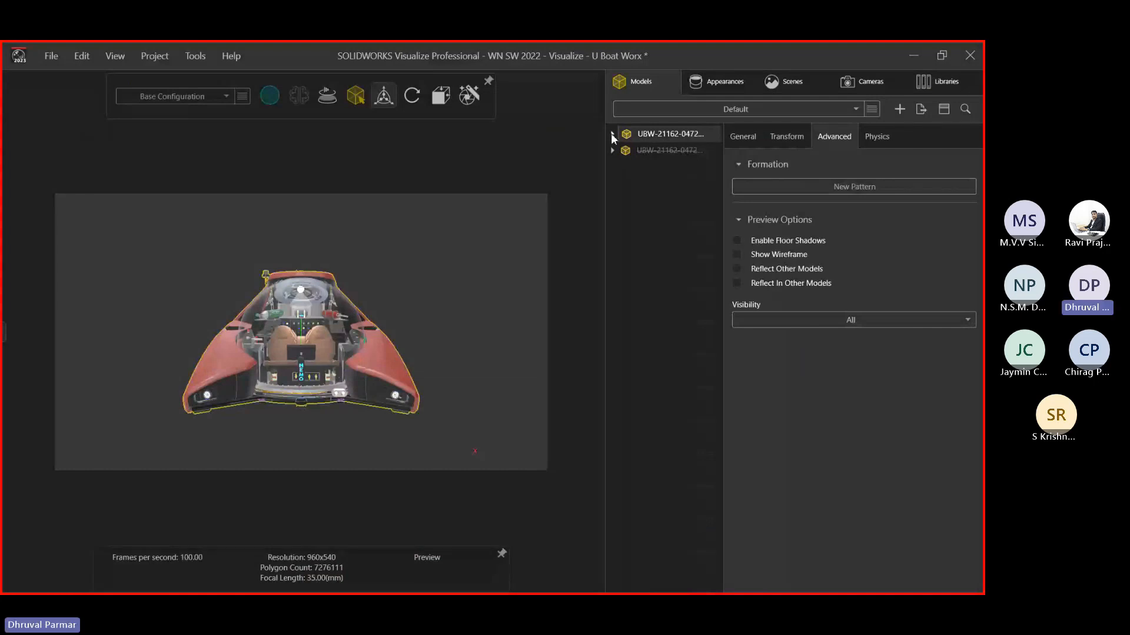
# Show the transform gizmo, clear the selection, then turn object manipulation off
pyautogui.moveTo(356, 100)
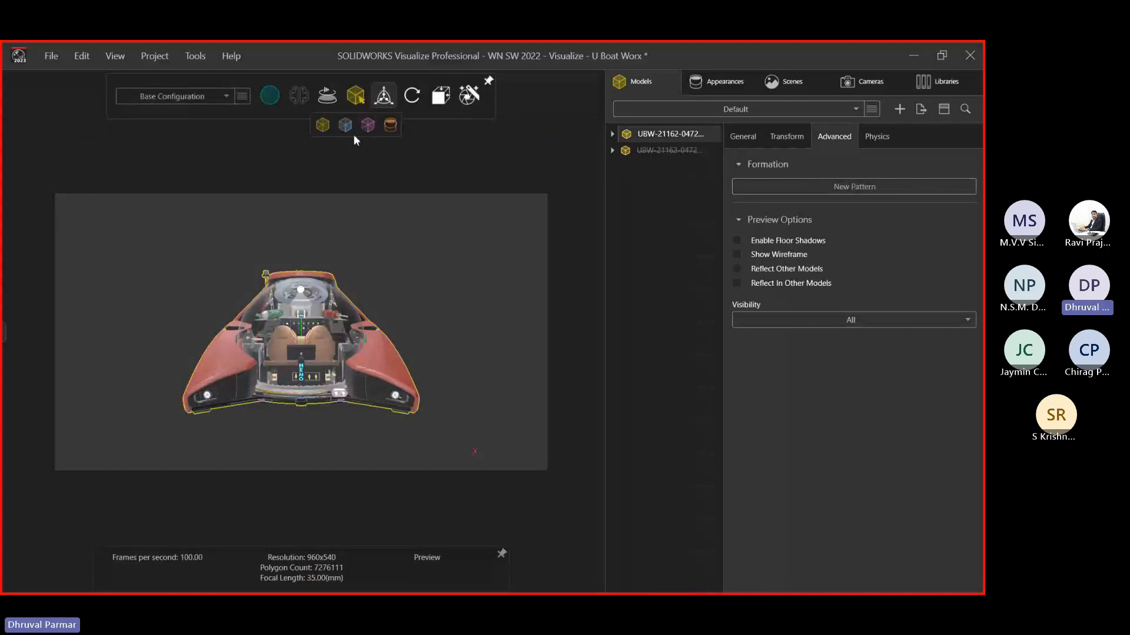
pyautogui.click(353, 128)
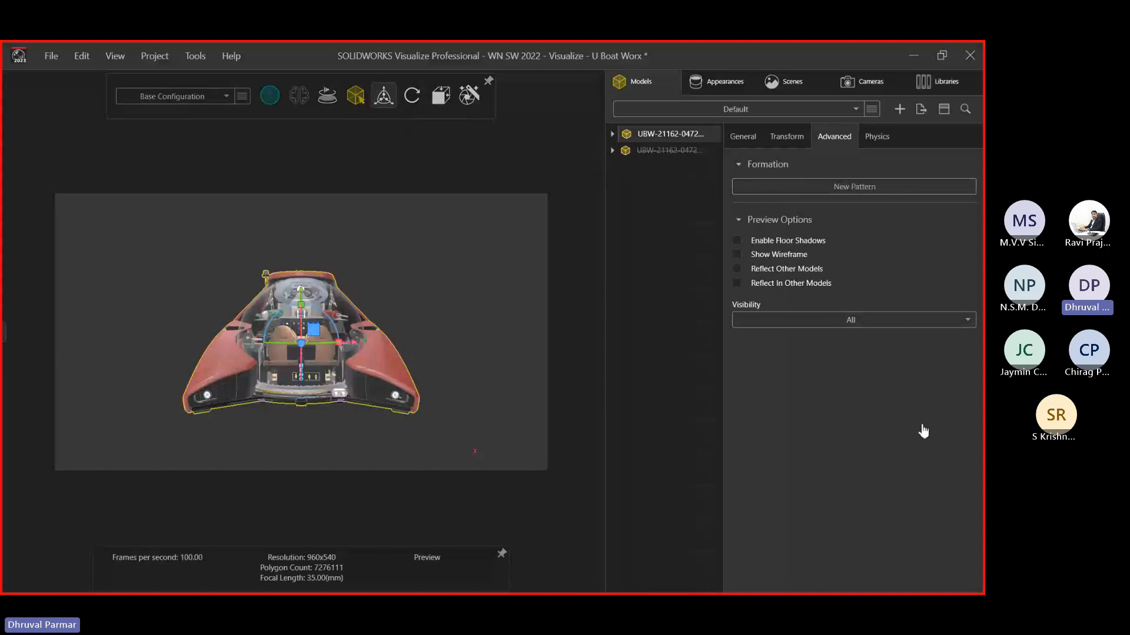
pyautogui.click(518, 285)
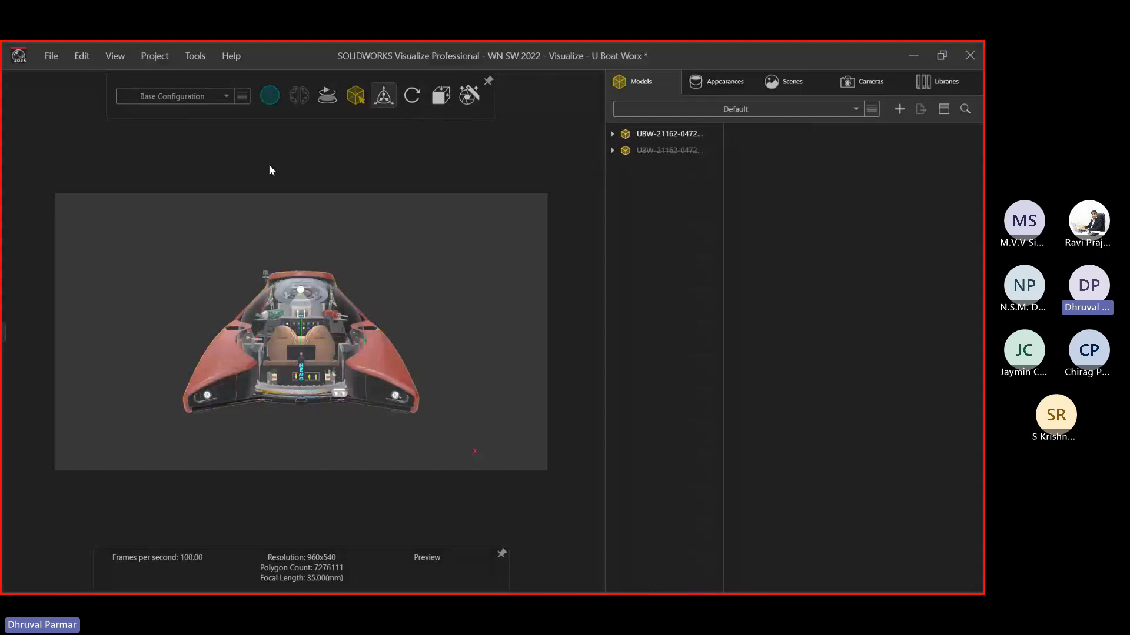
pyautogui.moveTo(360, 101)
pyautogui.click(387, 104)
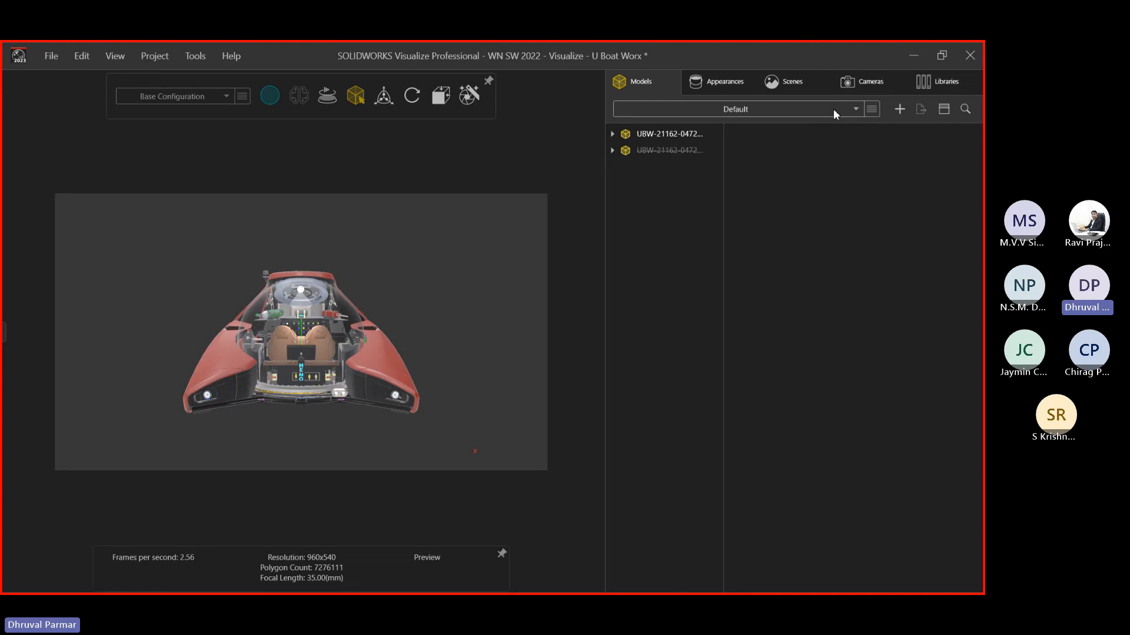
# Open the Appearances tab and scroll through the scene's materials
pyautogui.click(718, 82)
pyautogui.scroll(-10, 640, 223)
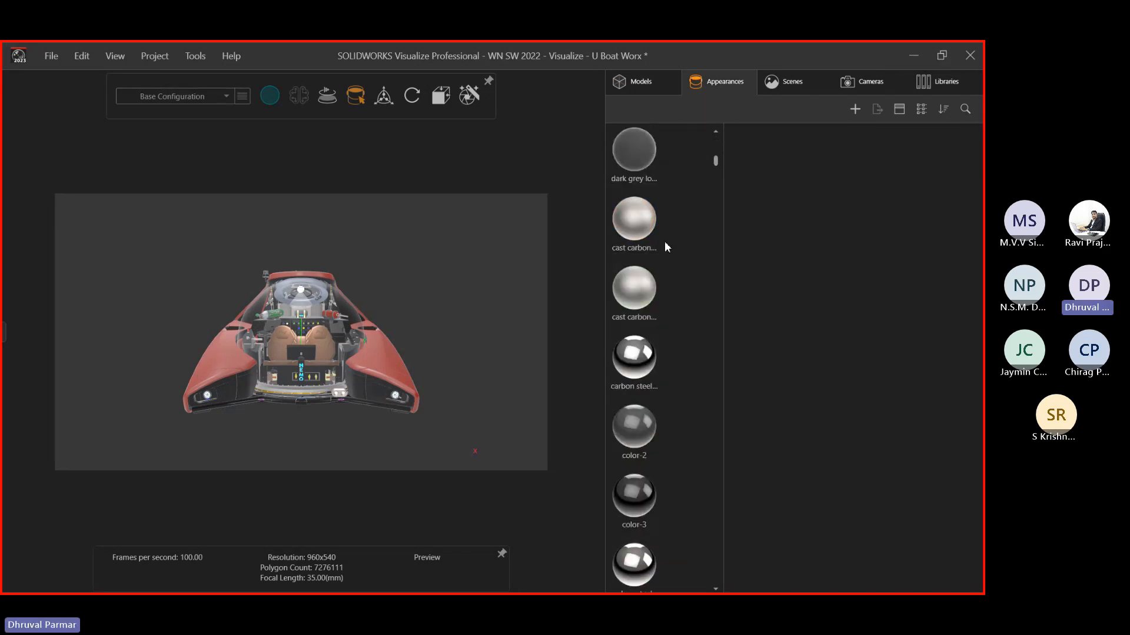
pyautogui.scroll(-5, 654, 263)
pyautogui.scroll(-10, 654, 264)
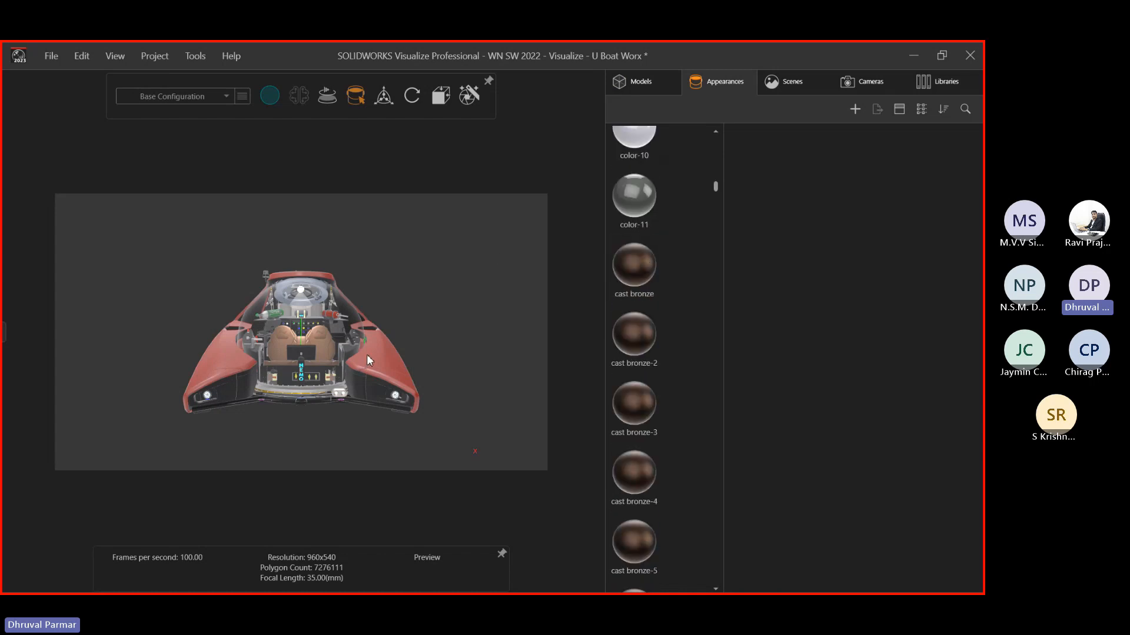
# Select various hull and glass parts to identify their appearances
pyautogui.click(245, 361)
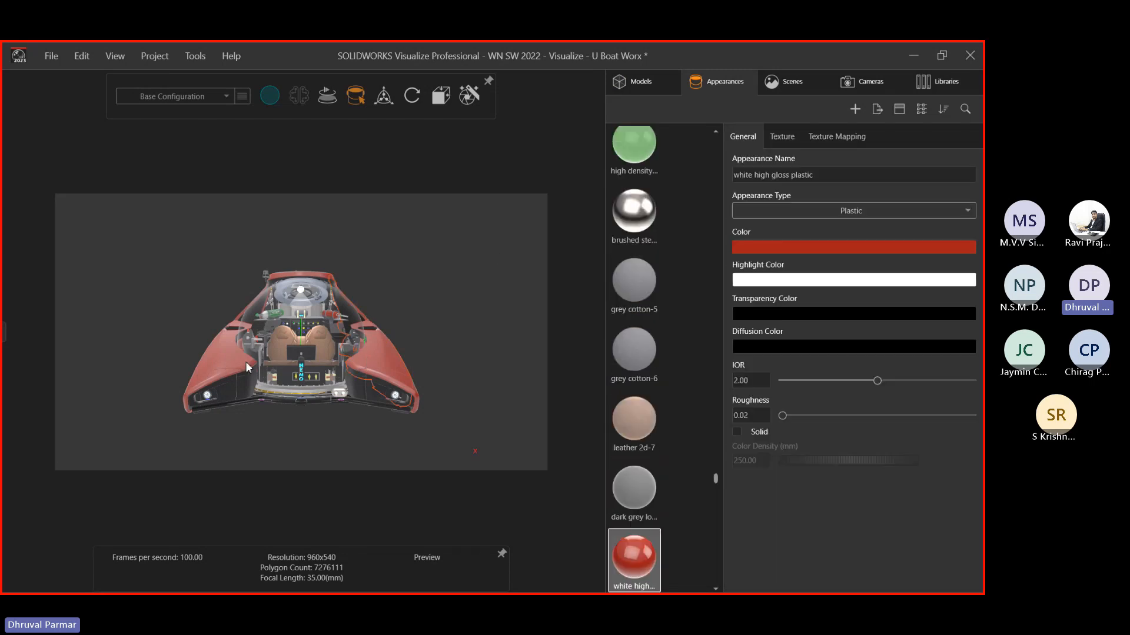
pyautogui.click(365, 385)
pyautogui.click(328, 344)
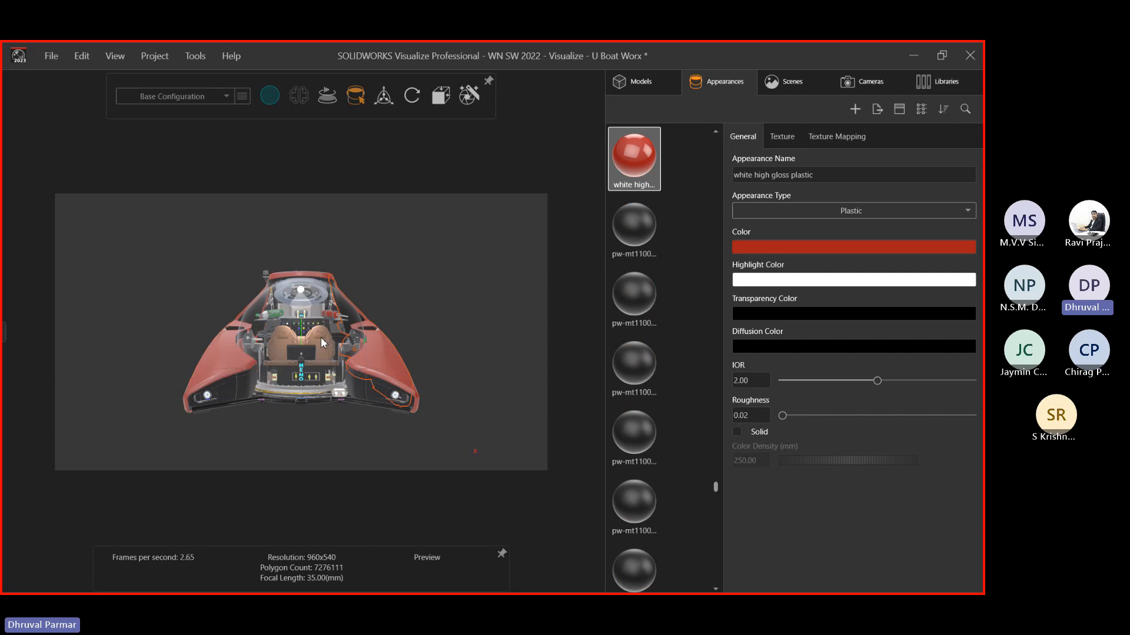
pyautogui.click(195, 343)
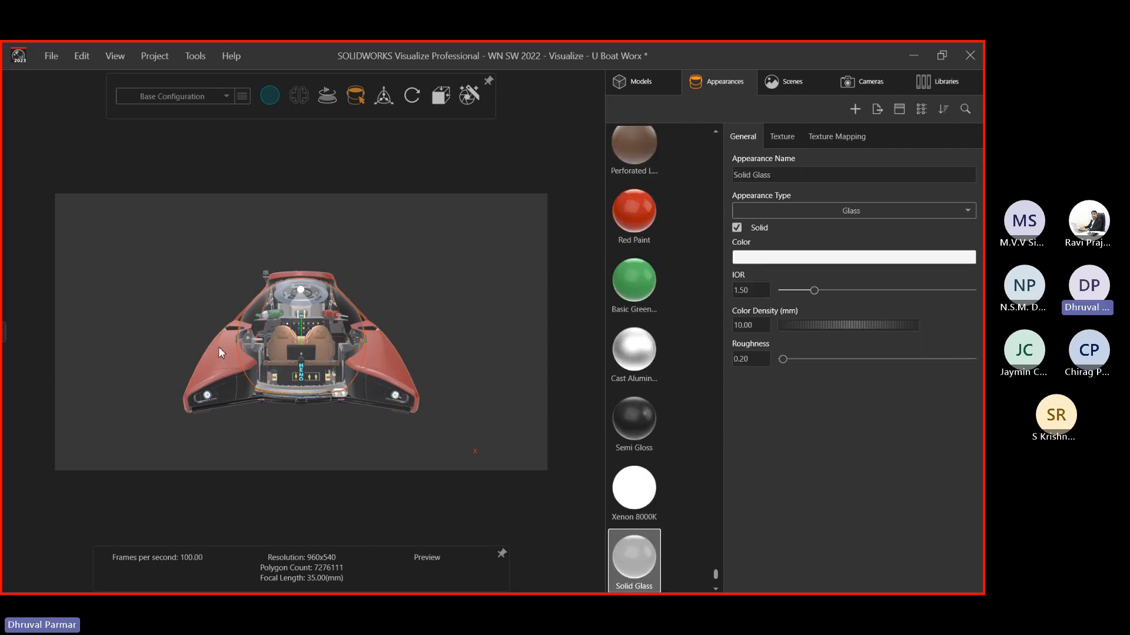
pyautogui.click(219, 348)
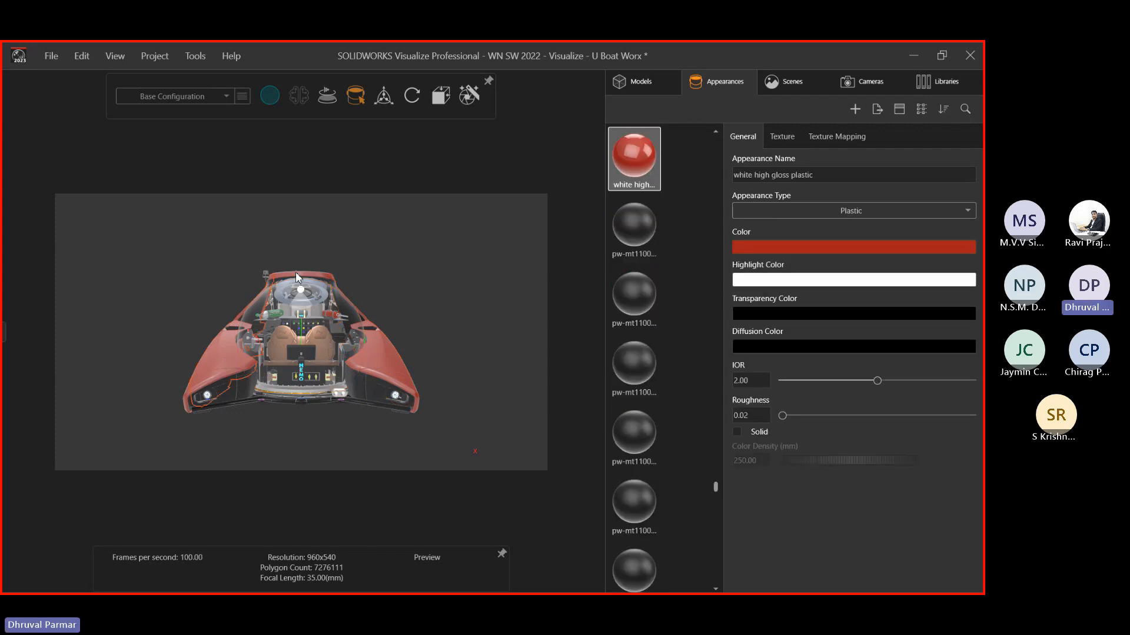
pyautogui.click(370, 342)
pyautogui.click(233, 363)
pyautogui.click(173, 343)
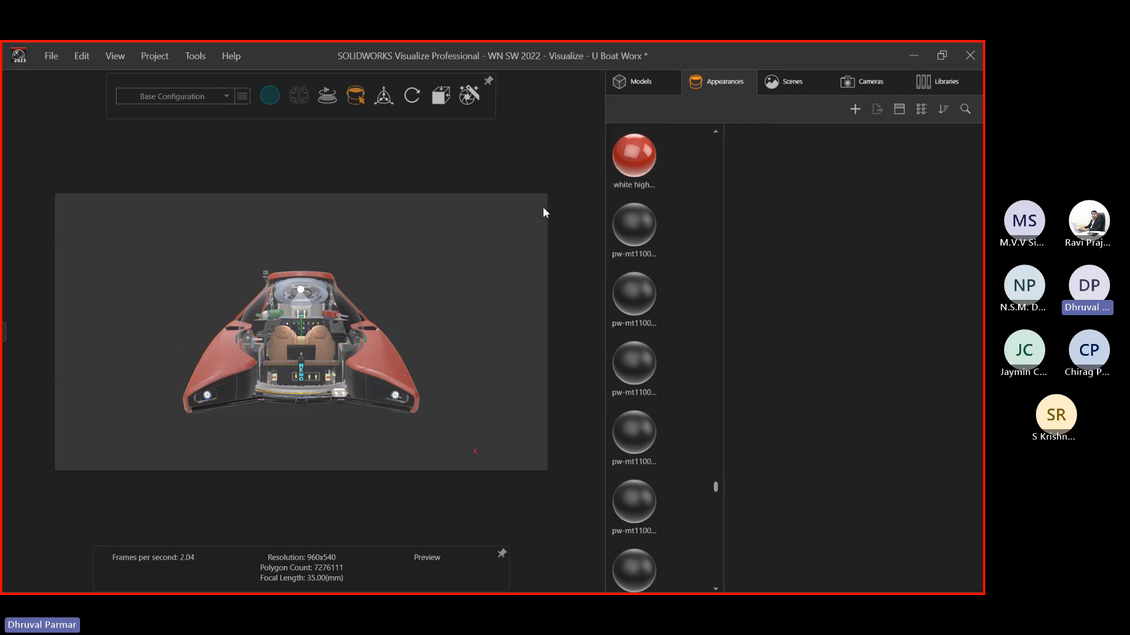
# Preview the white high gloss plastic hull in white, then revert it to red
pyautogui.click(619, 165)
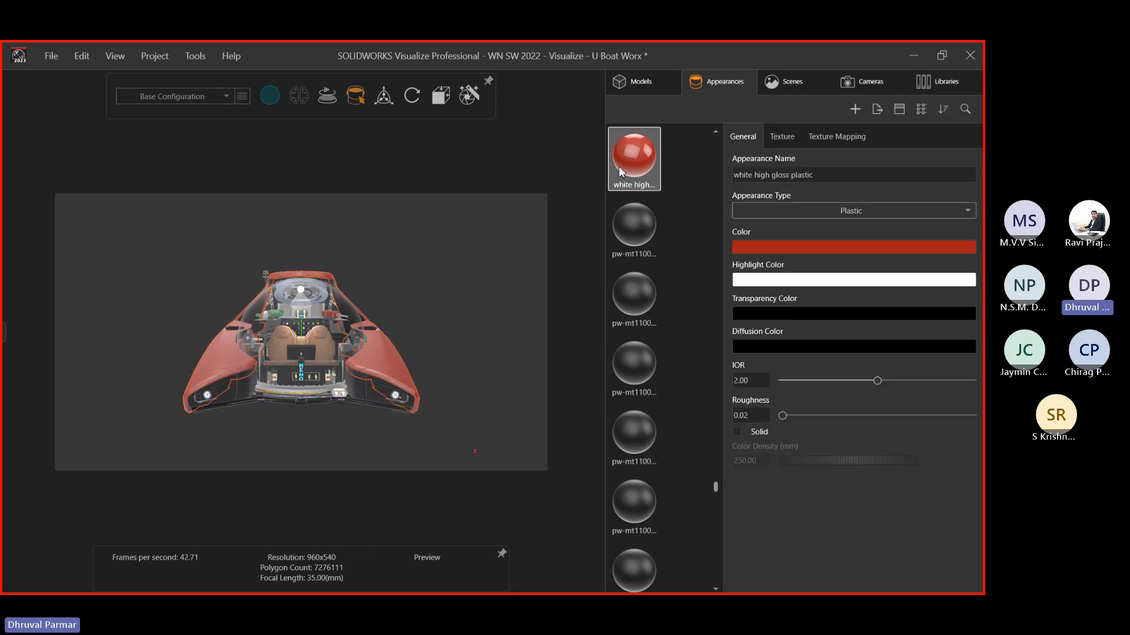
pyautogui.click(781, 247)
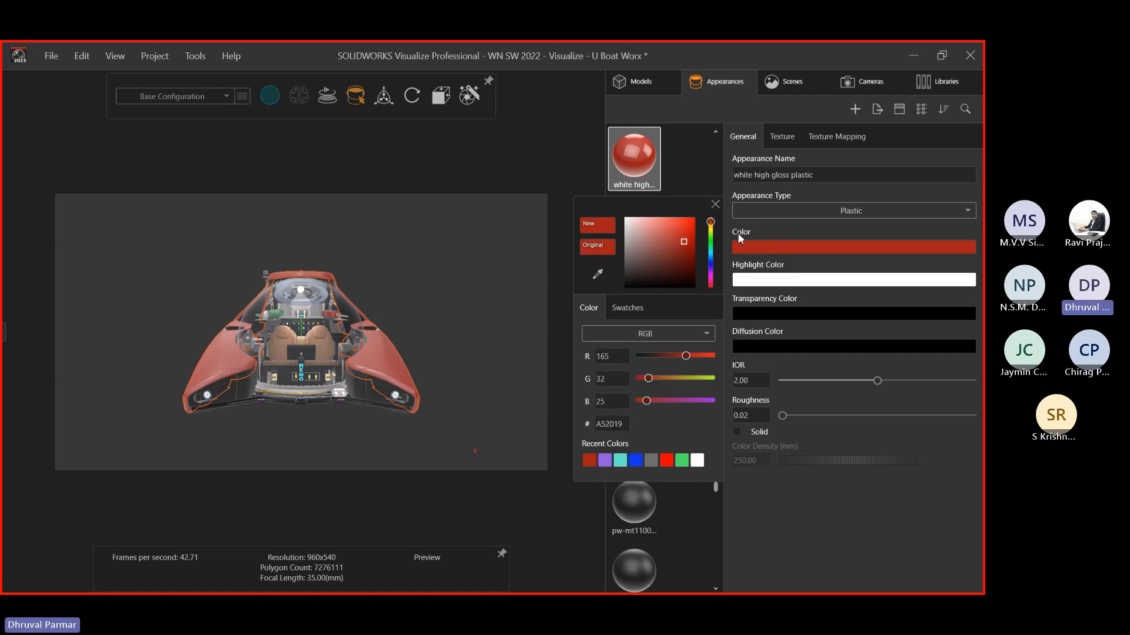
pyautogui.moveTo(679, 241); pyautogui.dragTo(662, 224)
pyautogui.click(713, 206)
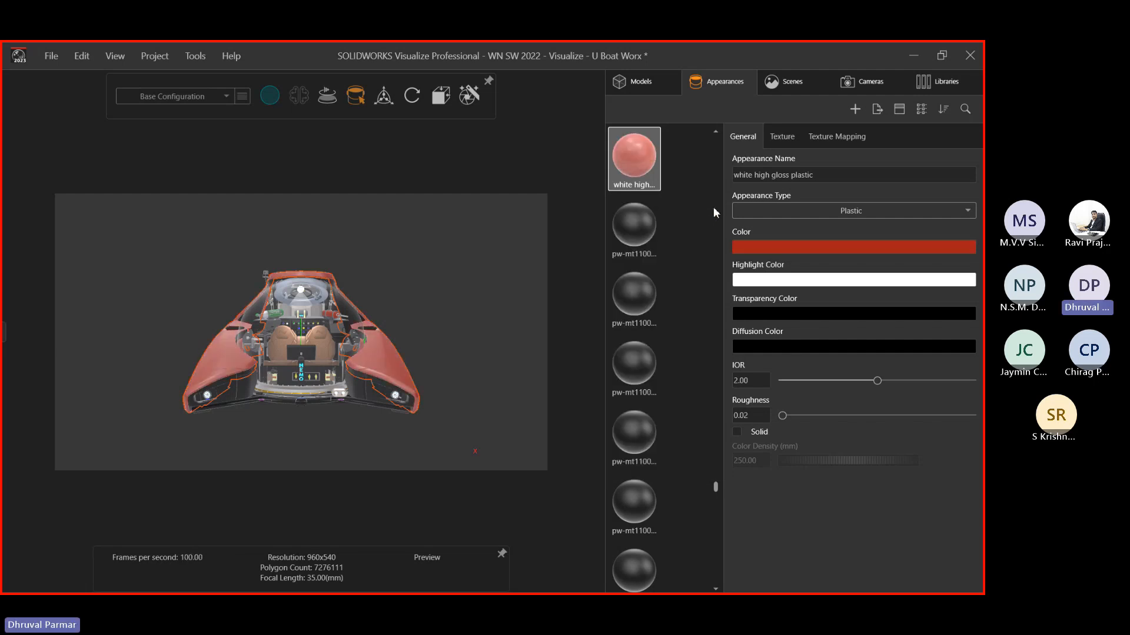
# Shift the hull colour to green, undo back to red, and orbit to an angled view
pyautogui.click(779, 246)
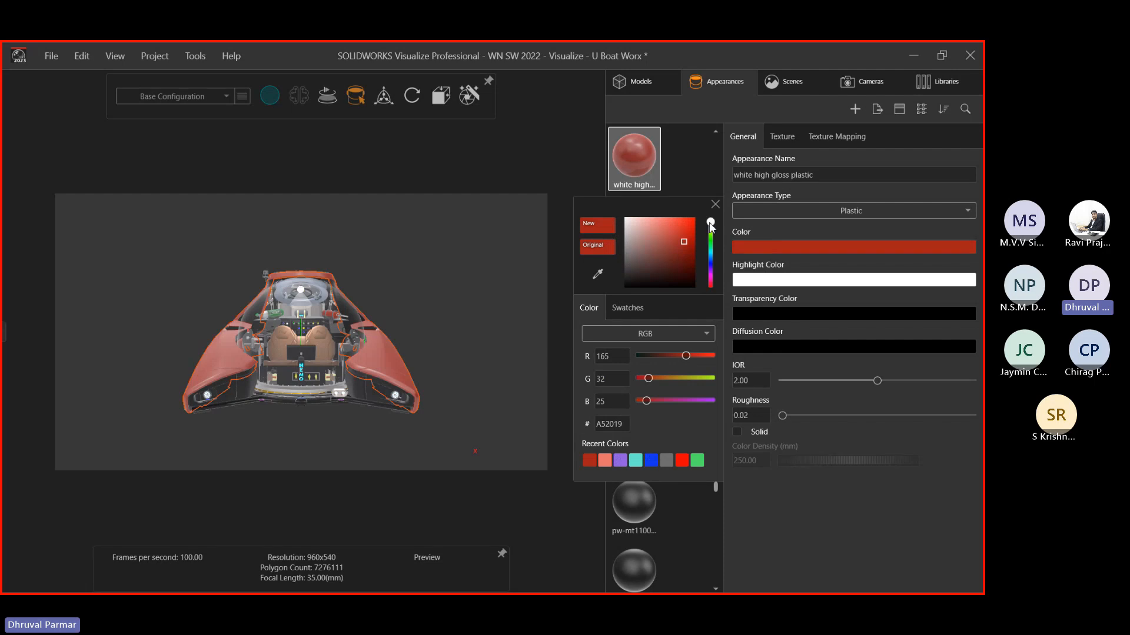
pyautogui.moveTo(710, 222)
pyautogui.mouseDown()
pyautogui.moveTo(710, 280)
pyautogui.moveTo(710, 241)
pyautogui.mouseUp()
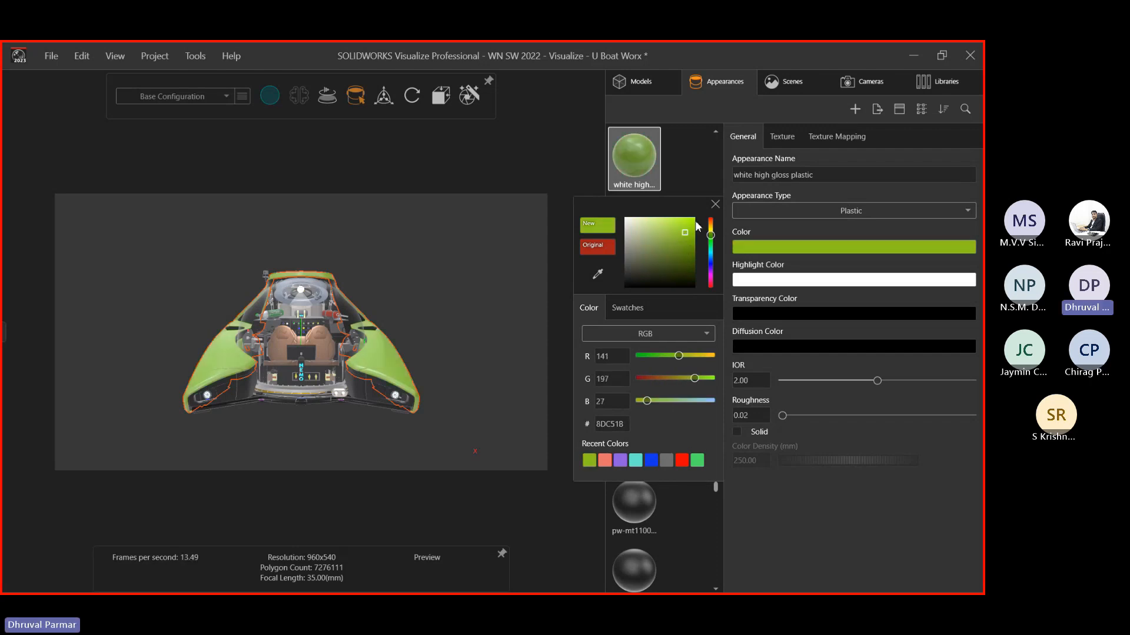
pyautogui.click(493, 272)
pyautogui.click(493, 272)
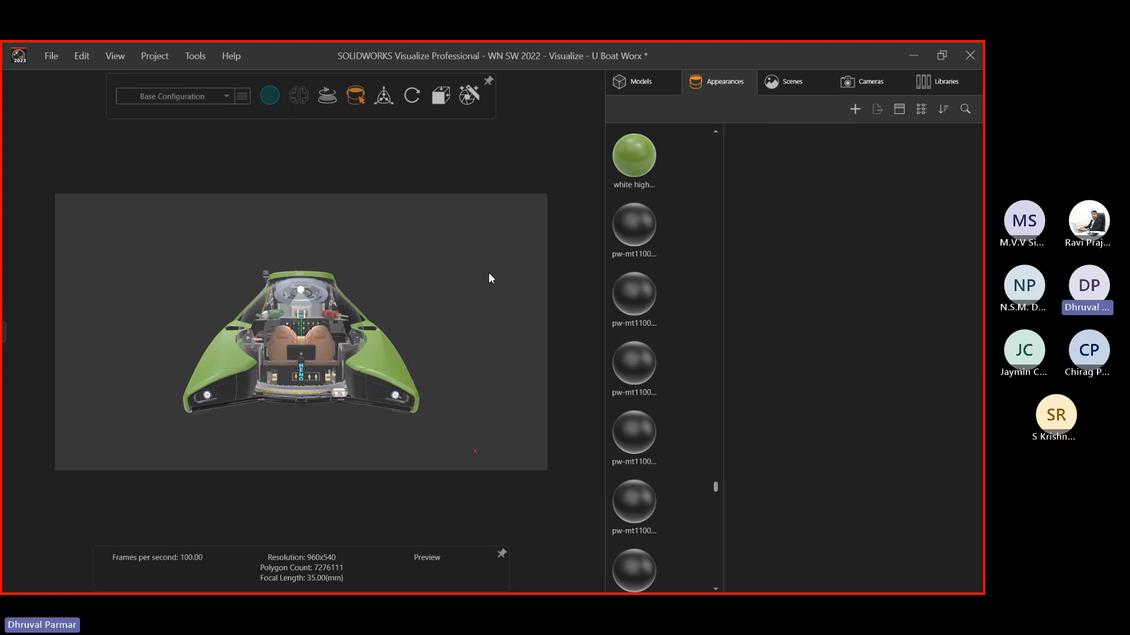
pyautogui.hotkey('ctrl', 'z')
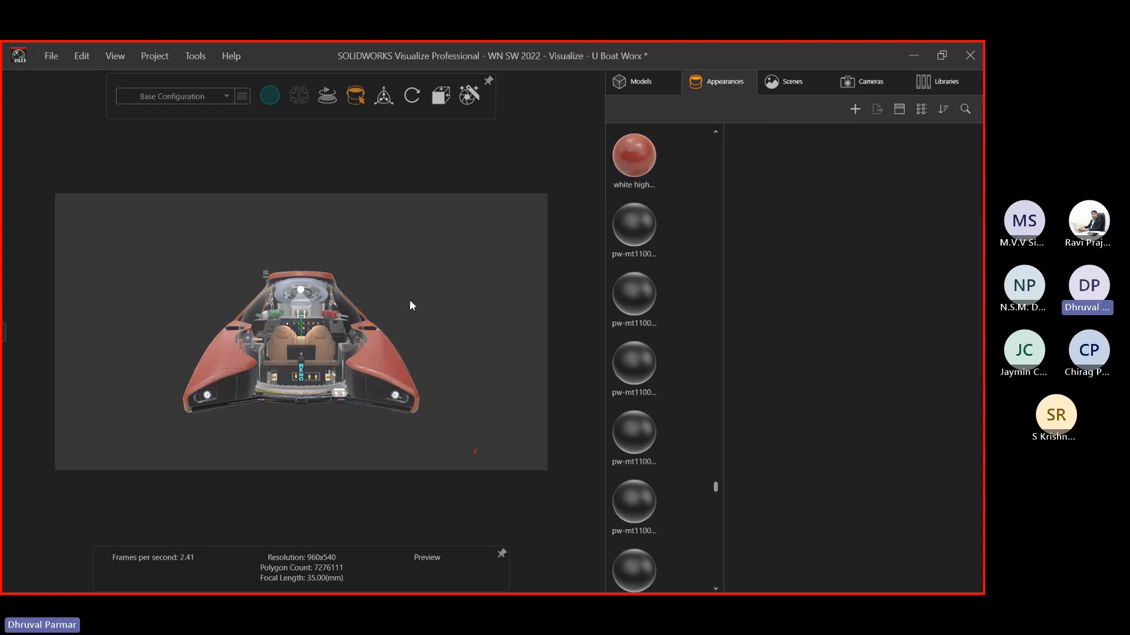
pyautogui.moveTo(386, 312)
pyautogui.mouseDown(button='middle')
pyautogui.moveTo(335, 317)
pyautogui.moveTo(372, 317)
pyautogui.mouseUp(button='middle')
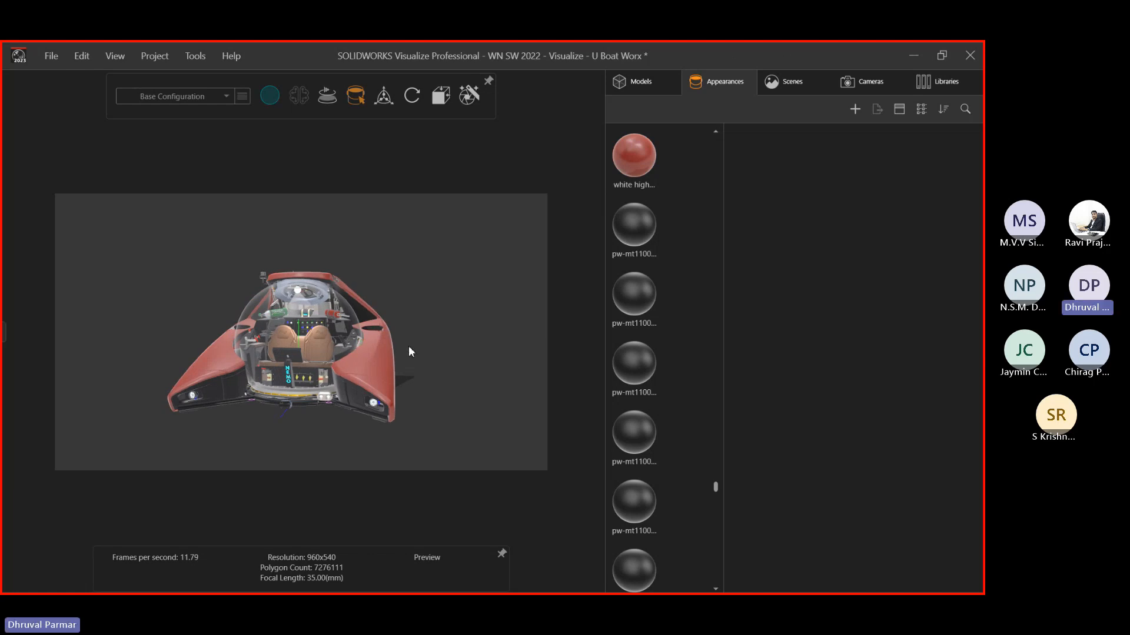
pyautogui.keyDown('ctrl'); pyautogui.moveTo(384, 400); pyautogui.dragTo(374, 377, button='middle'); pyautogui.keyUp('ctrl')
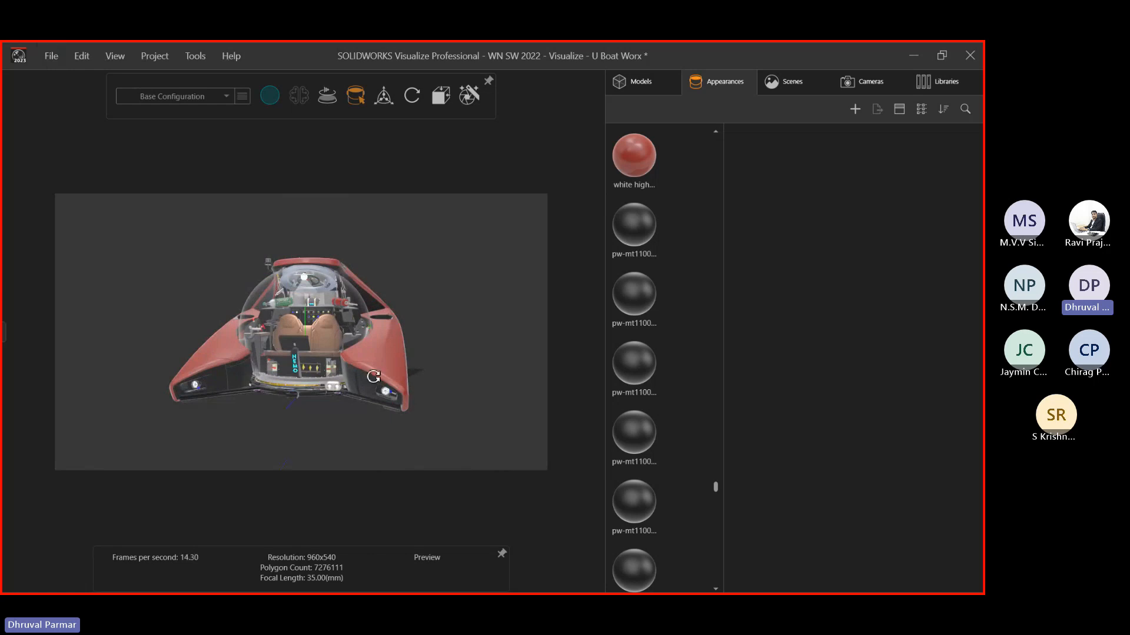
pyautogui.moveTo(396, 368); pyautogui.dragTo(454, 294)
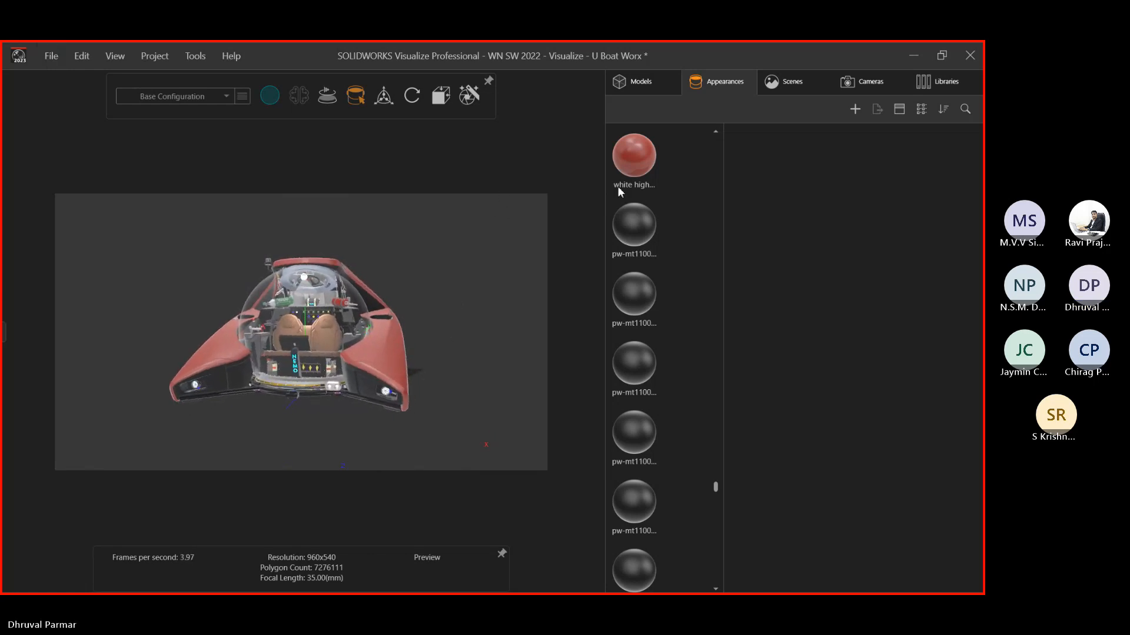
# Look over the scene's environment and lights, then view the Default Camera's 35 mm, 16:9 settings
pyautogui.click(766, 89)
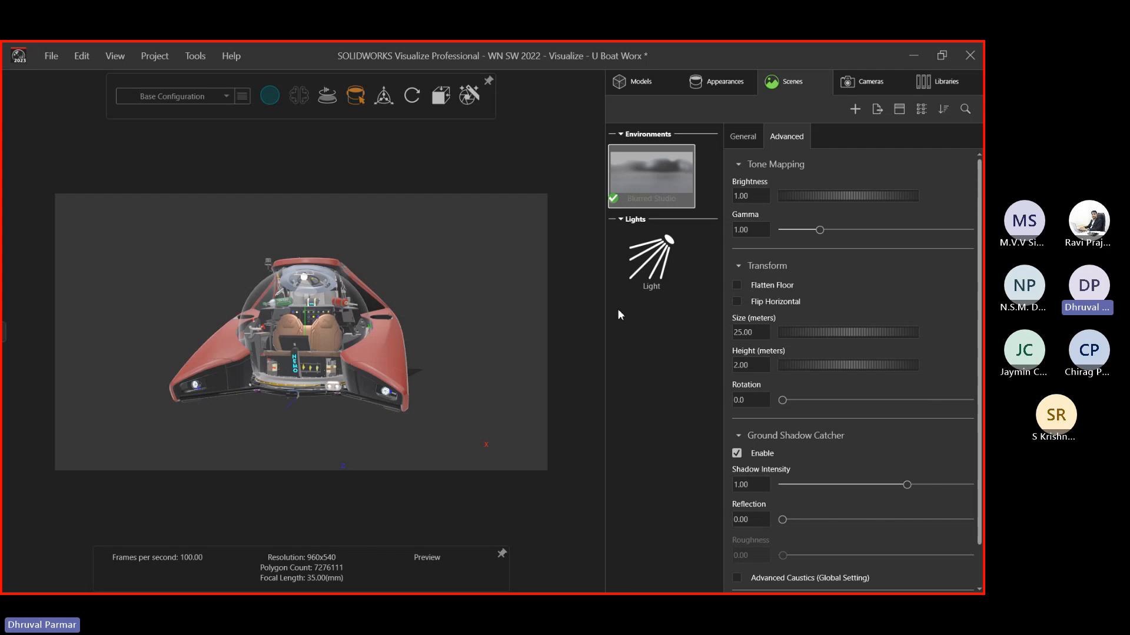
pyautogui.click(866, 87)
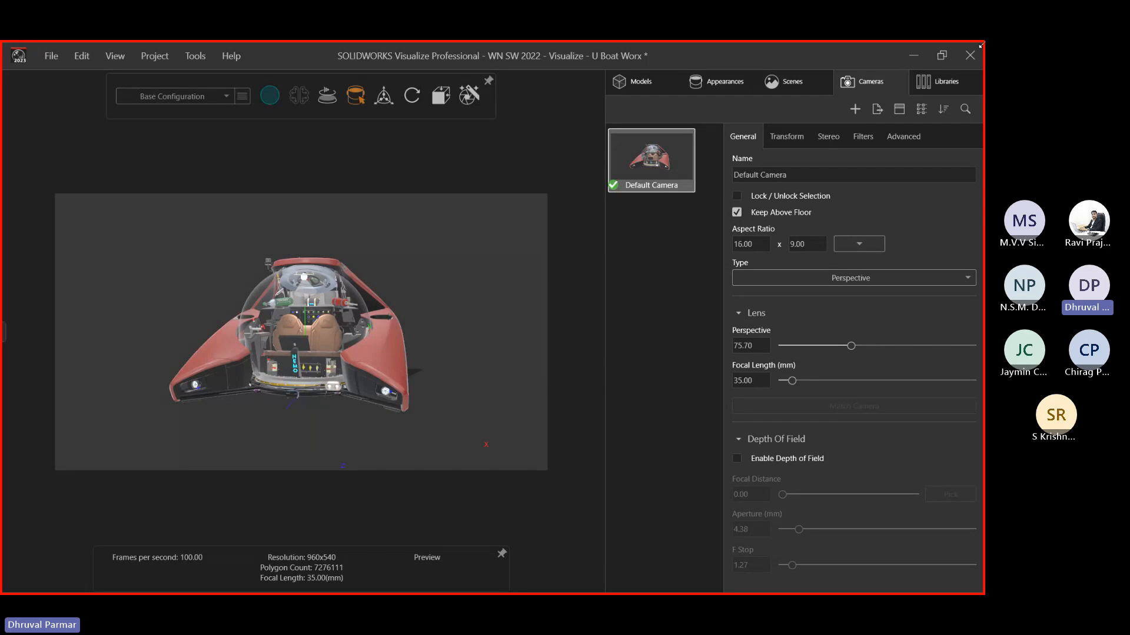
# Enable camera post-processing, test a vignette back to 0.00, then disable post-processing
pyautogui.click(860, 136)
pyautogui.click(742, 184)
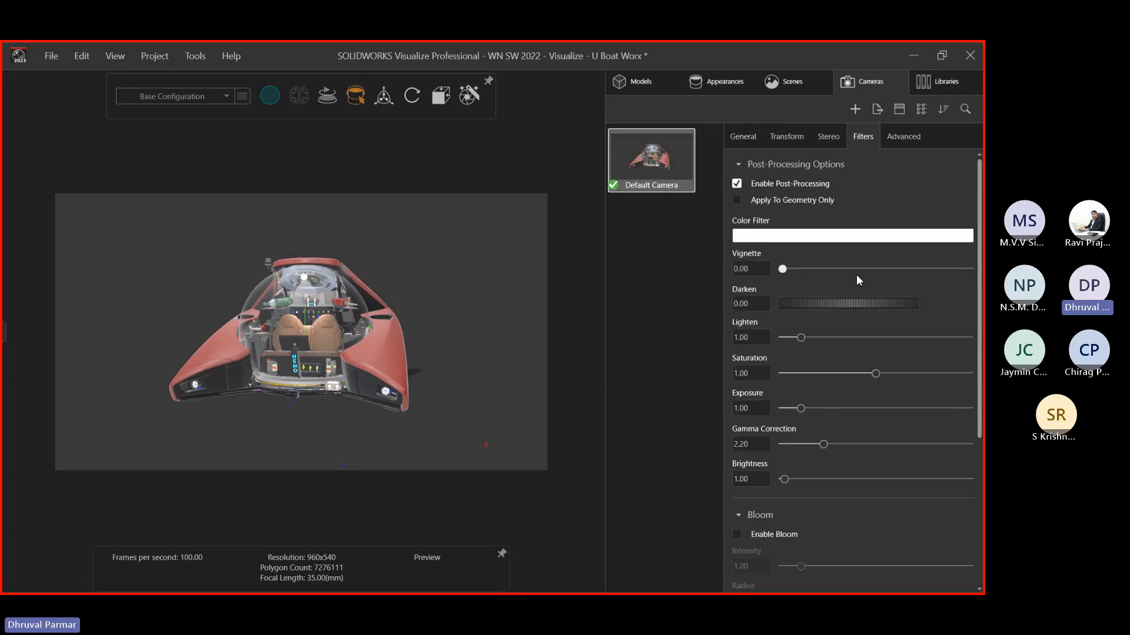
pyautogui.moveTo(856, 274); pyautogui.dragTo(716, 285)
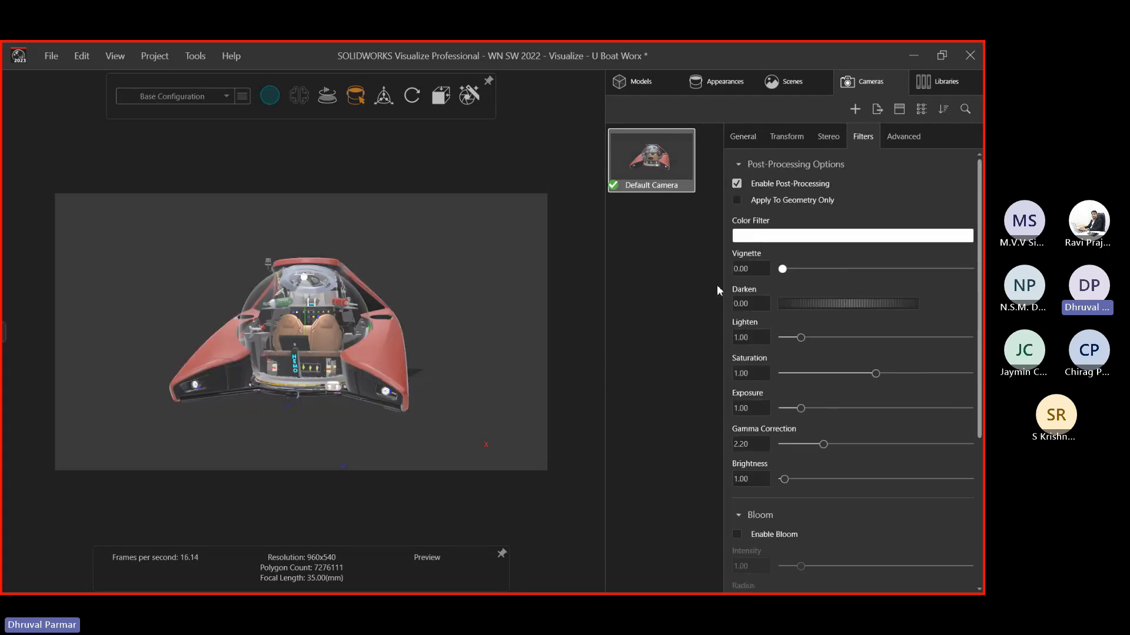
pyautogui.click(735, 184)
pyautogui.click(741, 137)
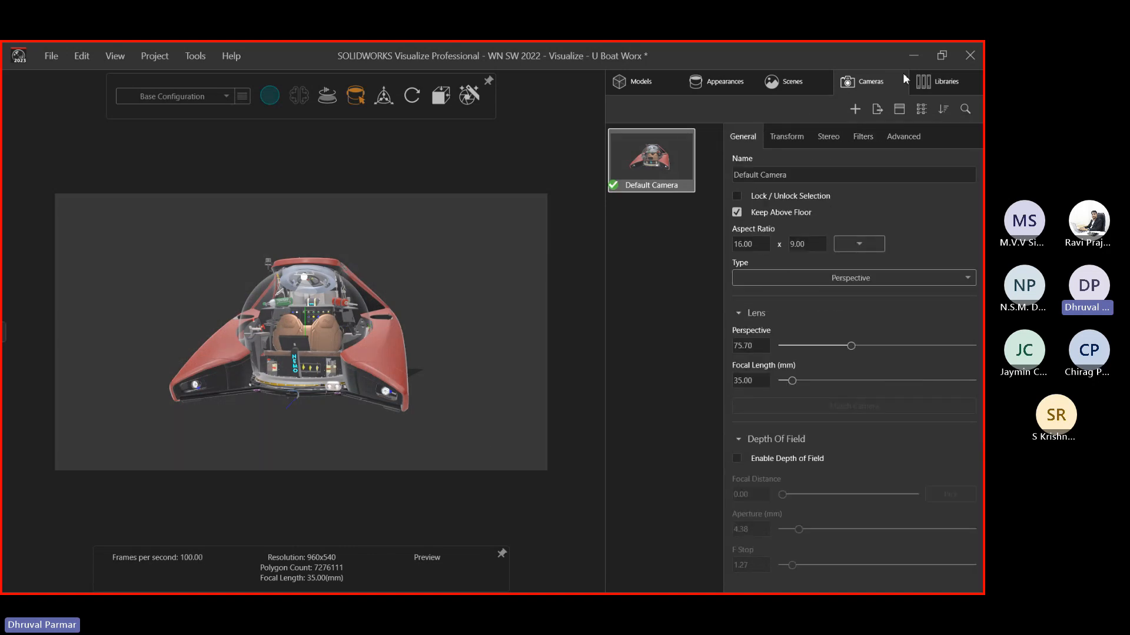
# Browse the Libraries categories, then go back to the Models list
pyautogui.click(933, 82)
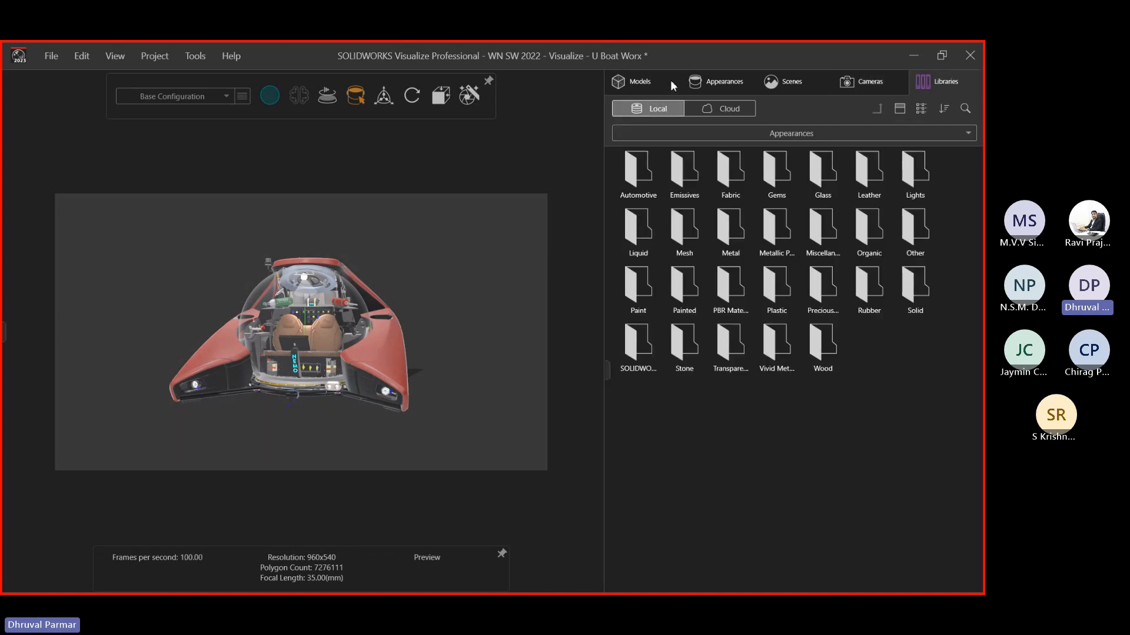
pyautogui.click(649, 135)
pyautogui.click(659, 81)
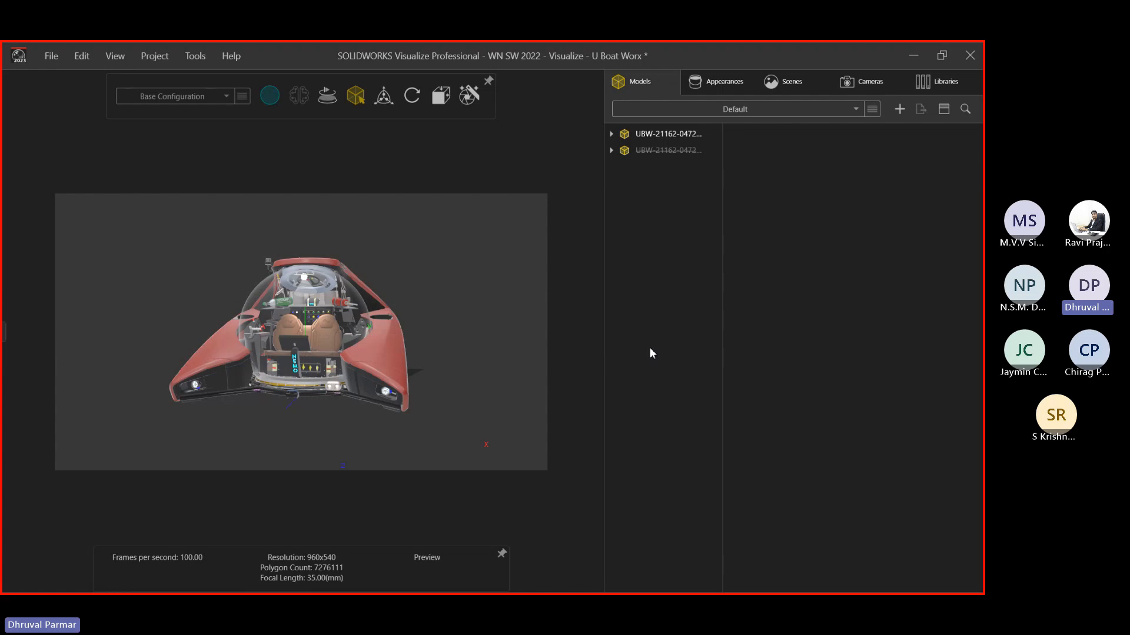
# Add a new configuration named 'Deck Side' and confirm it appears beside Base Configuration
pyautogui.click(245, 97)
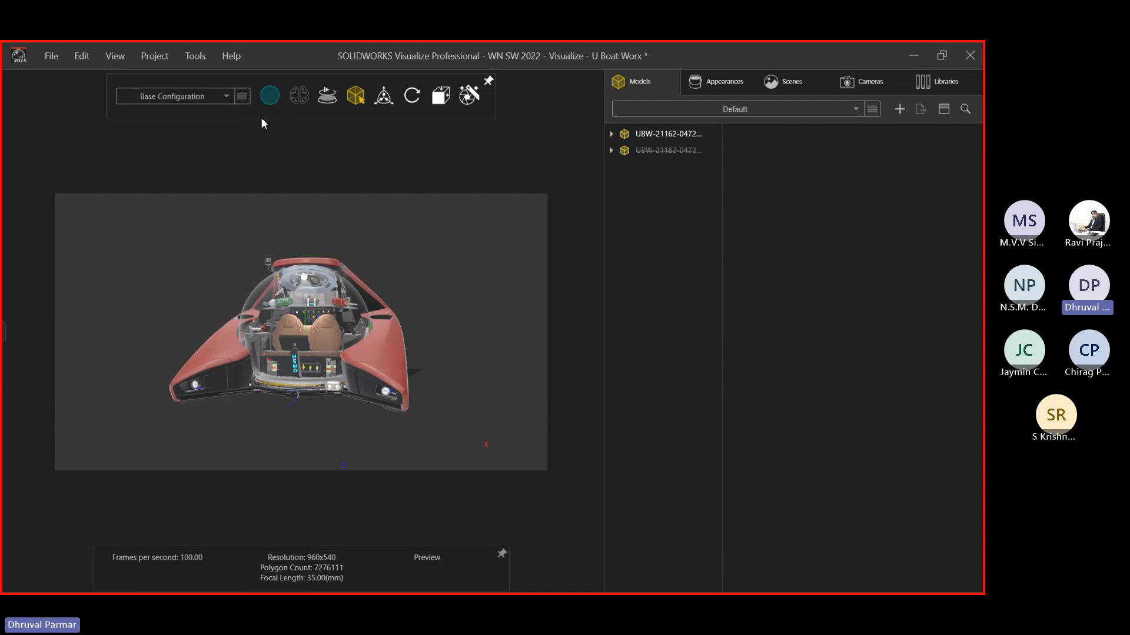
pyautogui.click(239, 97)
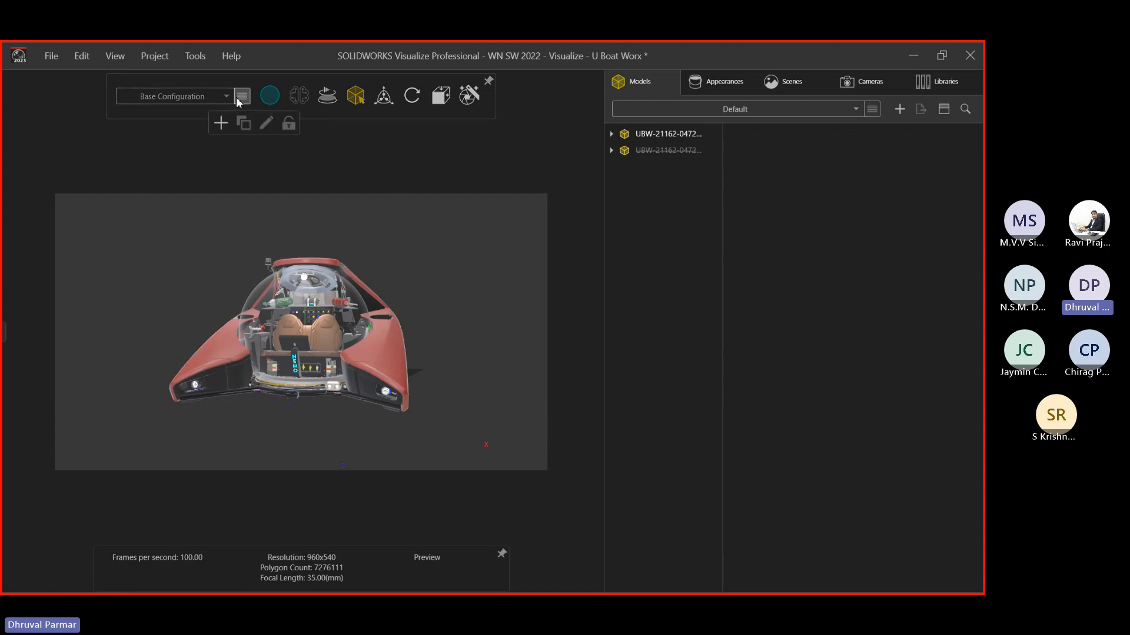
pyautogui.click(220, 123)
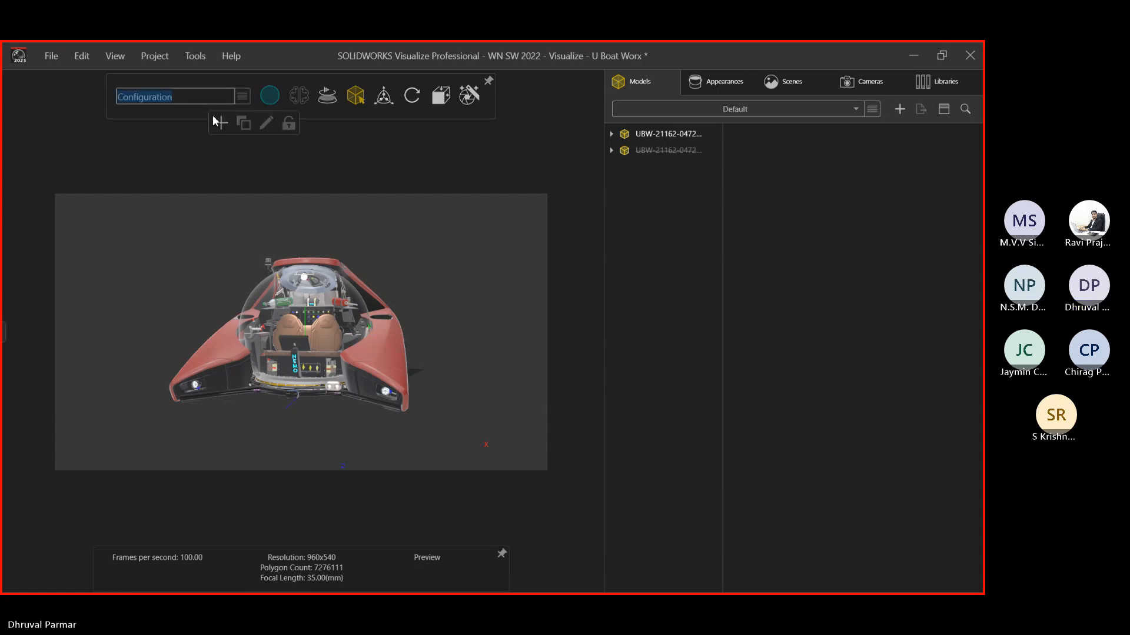
pyautogui.write('D')
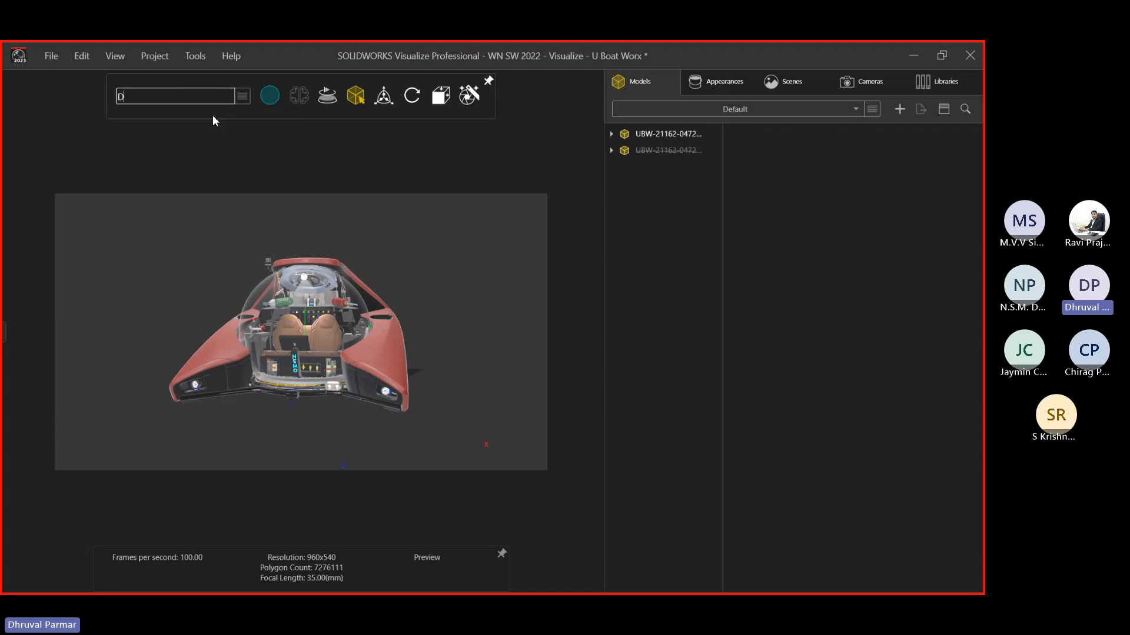
pyautogui.write('eck Side')
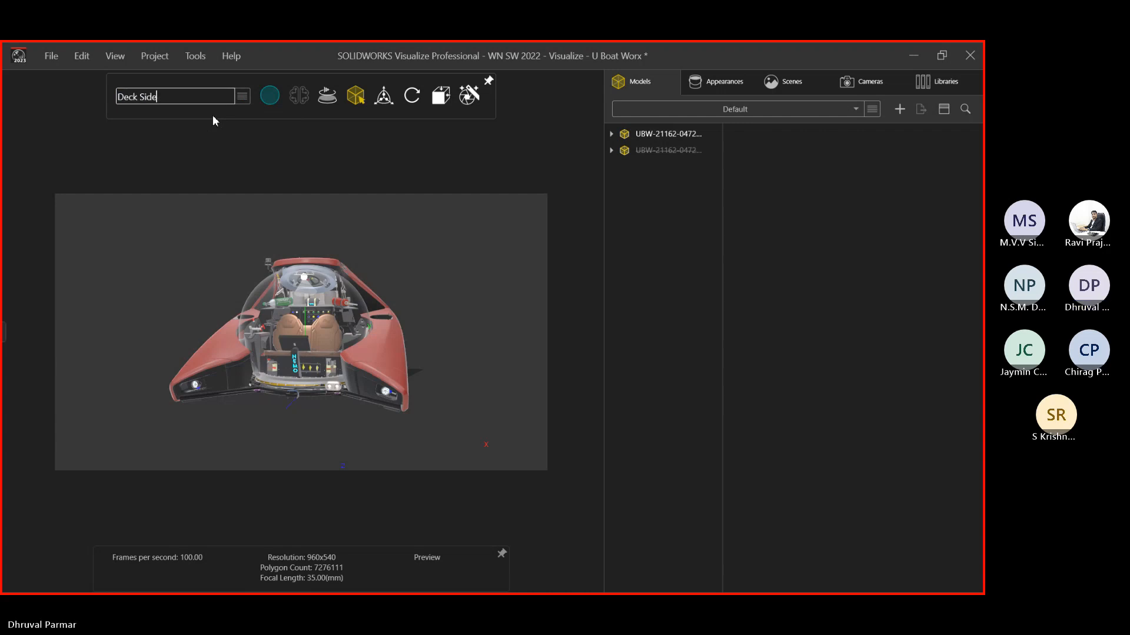
pyautogui.press('Return')
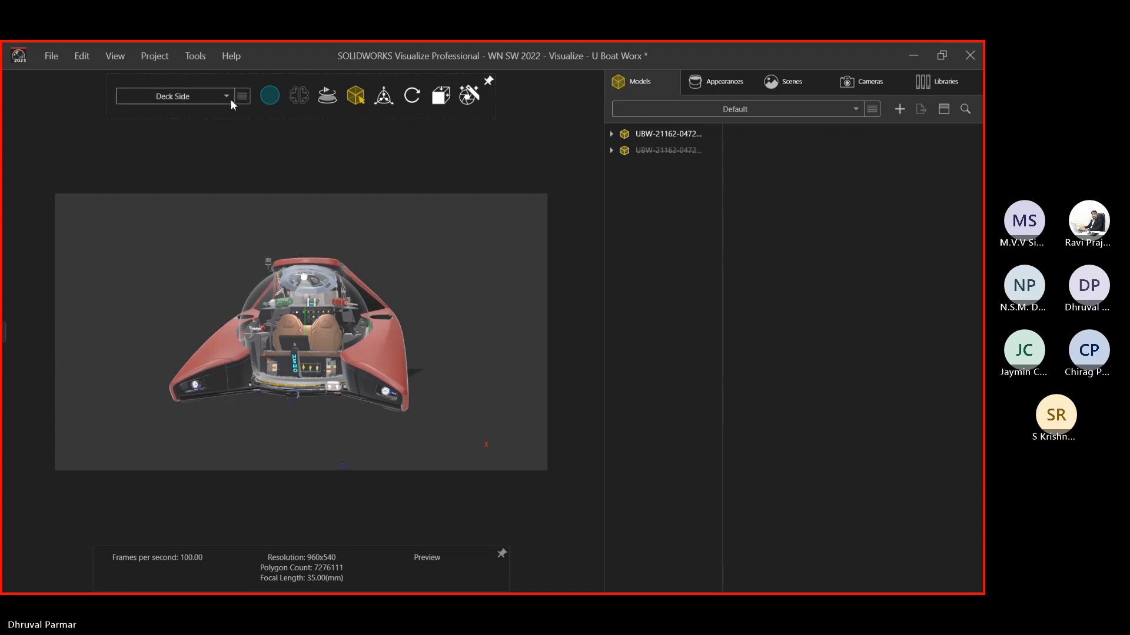
pyautogui.click(206, 103)
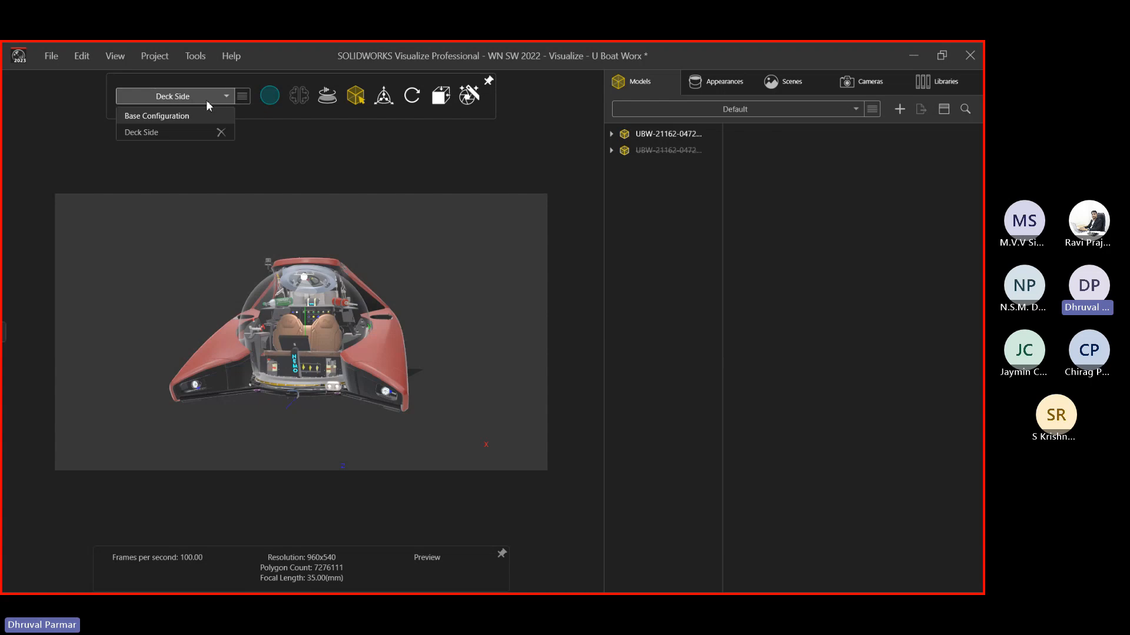
# Close the configuration list and display the local Appearances library folders
pyautogui.click(341, 203)
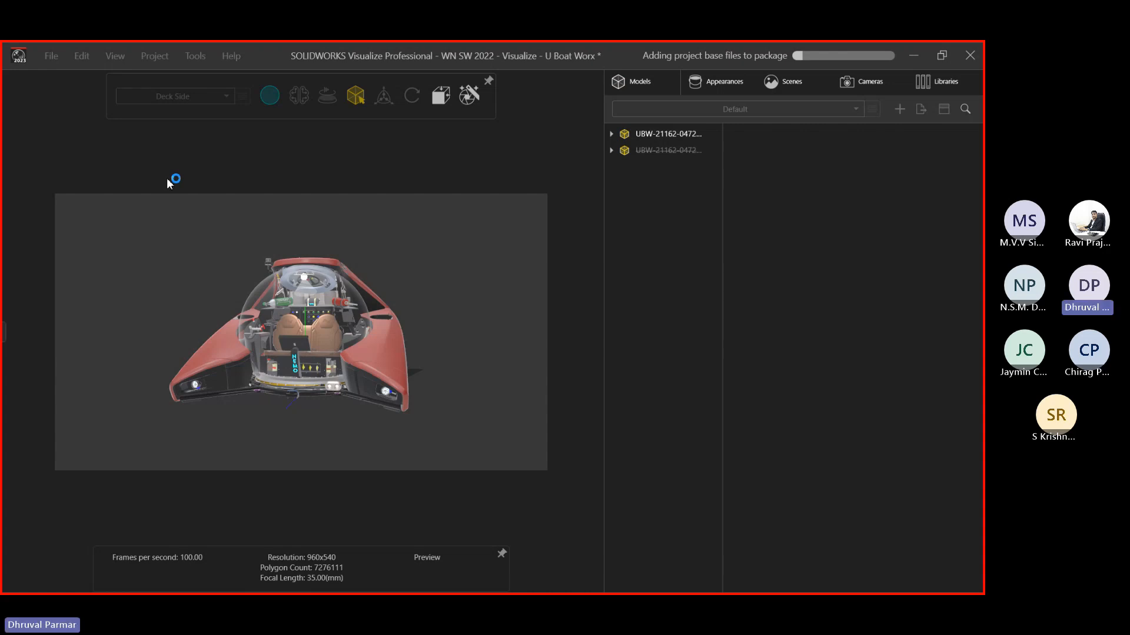
pyautogui.click(712, 83)
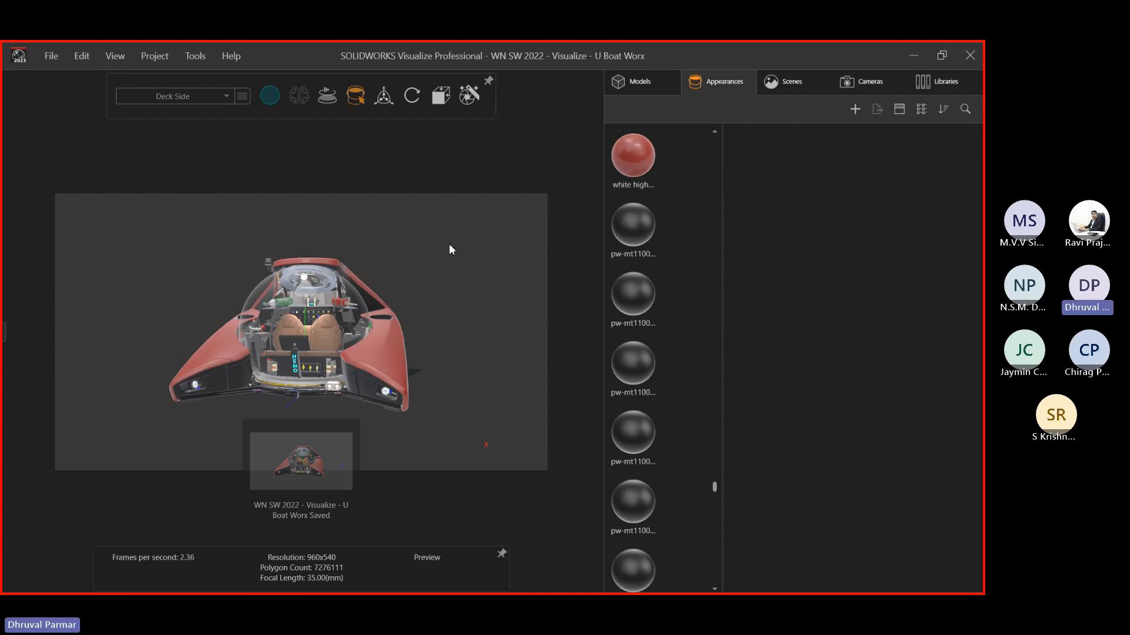
pyautogui.click(915, 81)
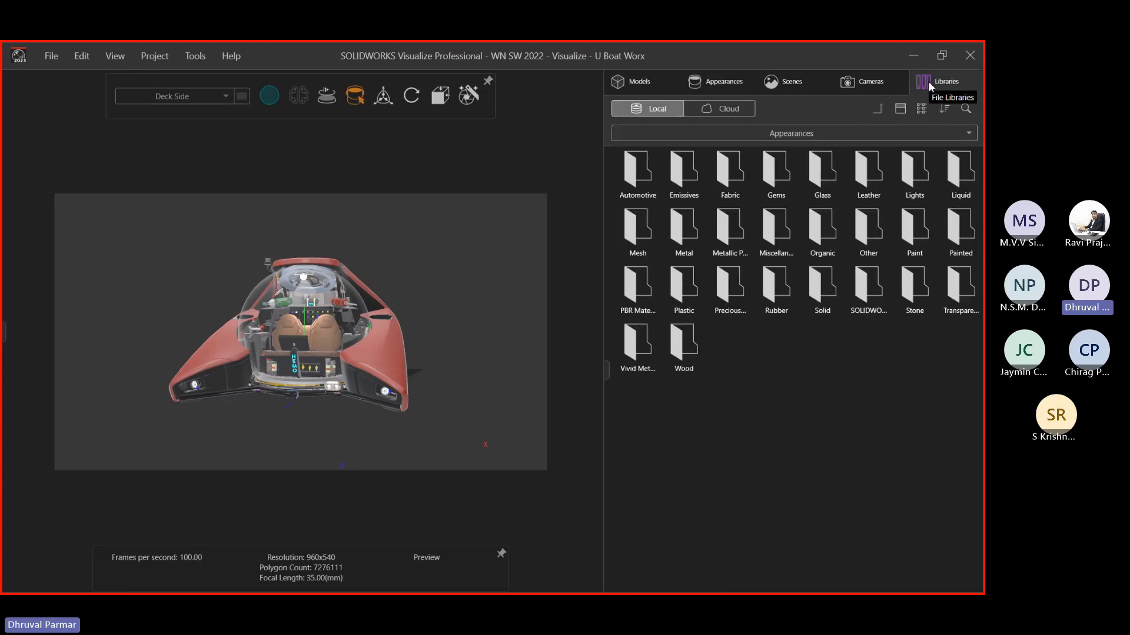
# Apply the lakeside_4k environment and orbit to a rear three-quarter view of the submarine
pyautogui.click(758, 137)
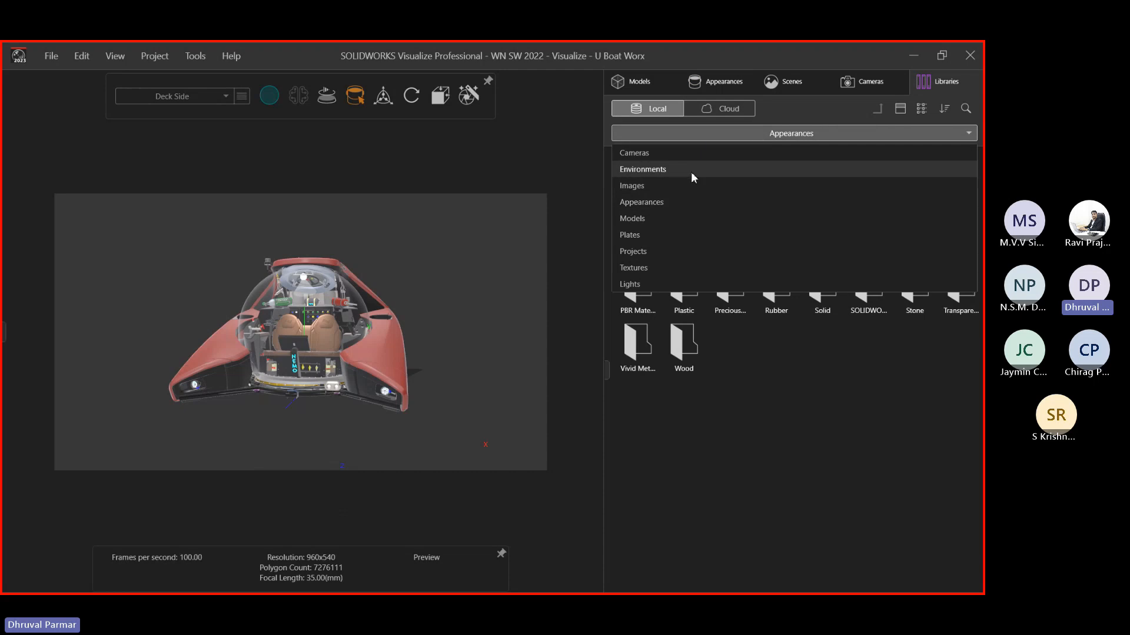
pyautogui.click(690, 173)
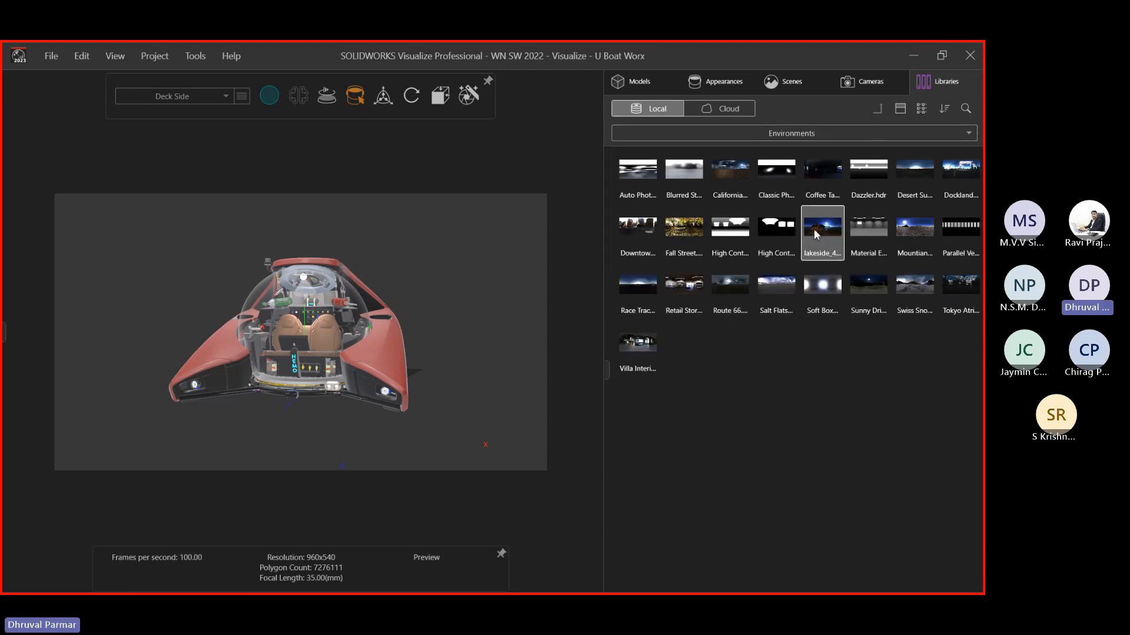
pyautogui.moveTo(816, 238); pyautogui.dragTo(465, 276)
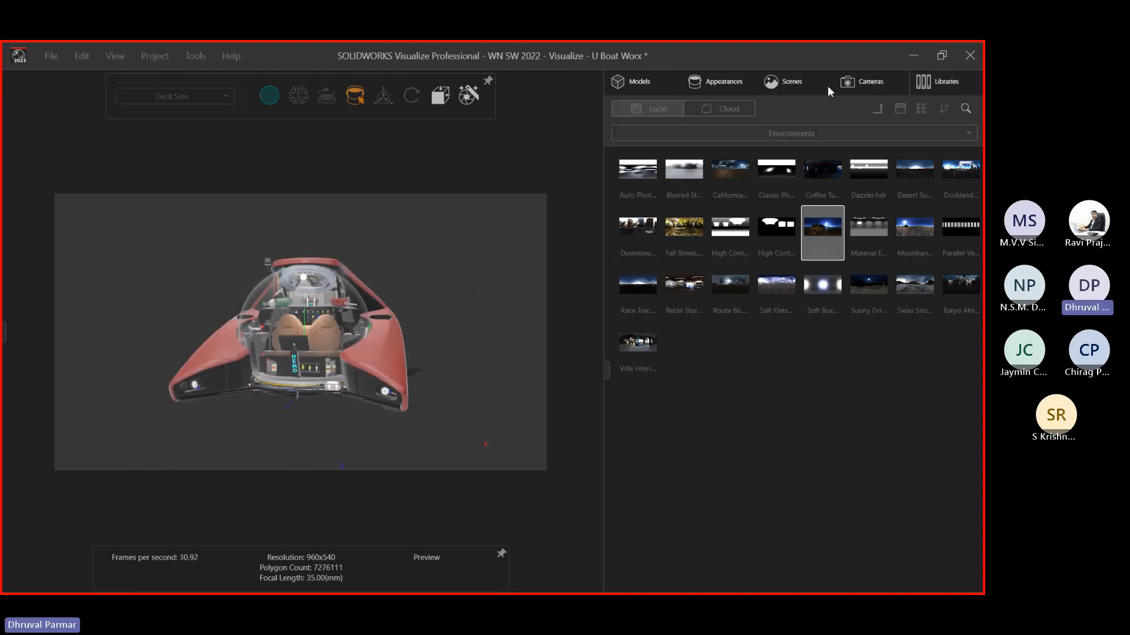
pyautogui.click(789, 88)
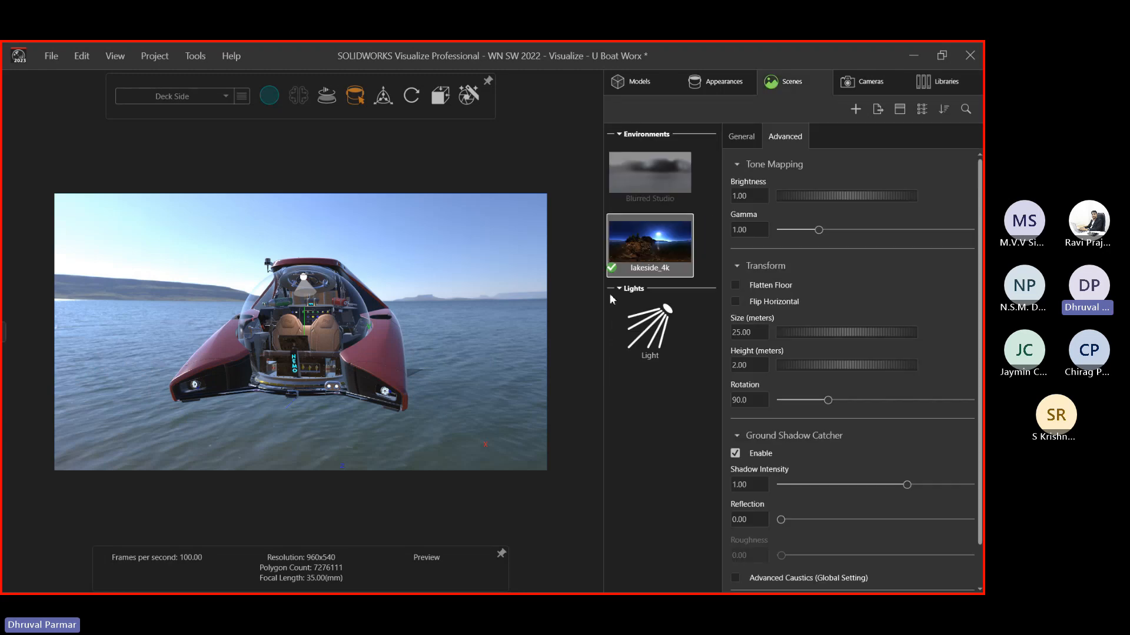
pyautogui.moveTo(503, 284); pyautogui.dragTo(363, 320)
pyautogui.moveTo(363, 321); pyautogui.dragTo(432, 322, button='middle')
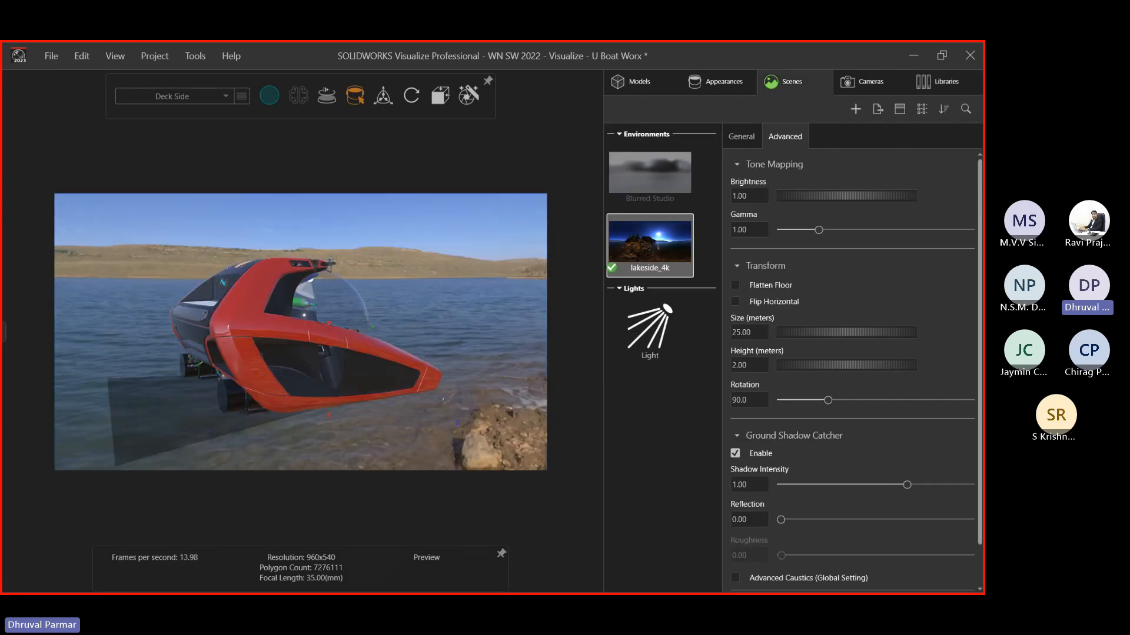
# Switch to Teams, admit the waiting guest, and minimize the meeting window
pyautogui.hotkey('alt', 'Tab')
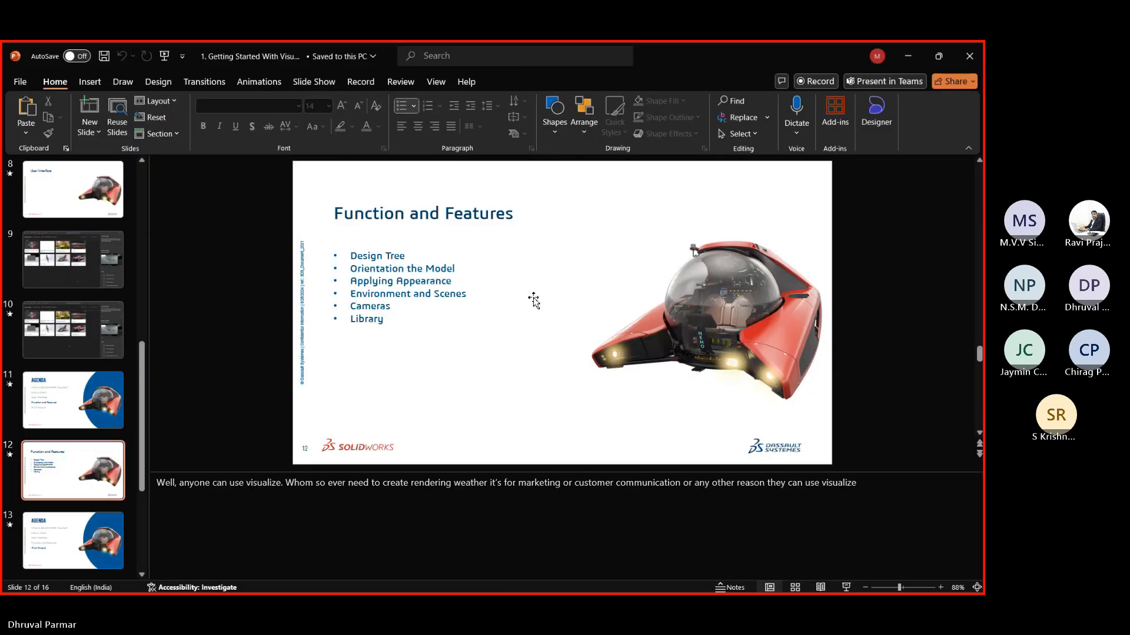
pyautogui.hotkey('alt', 'Tab')
pyautogui.hotkey('alt', 'Tab')
pyautogui.hotkey('alt', 'Tab')
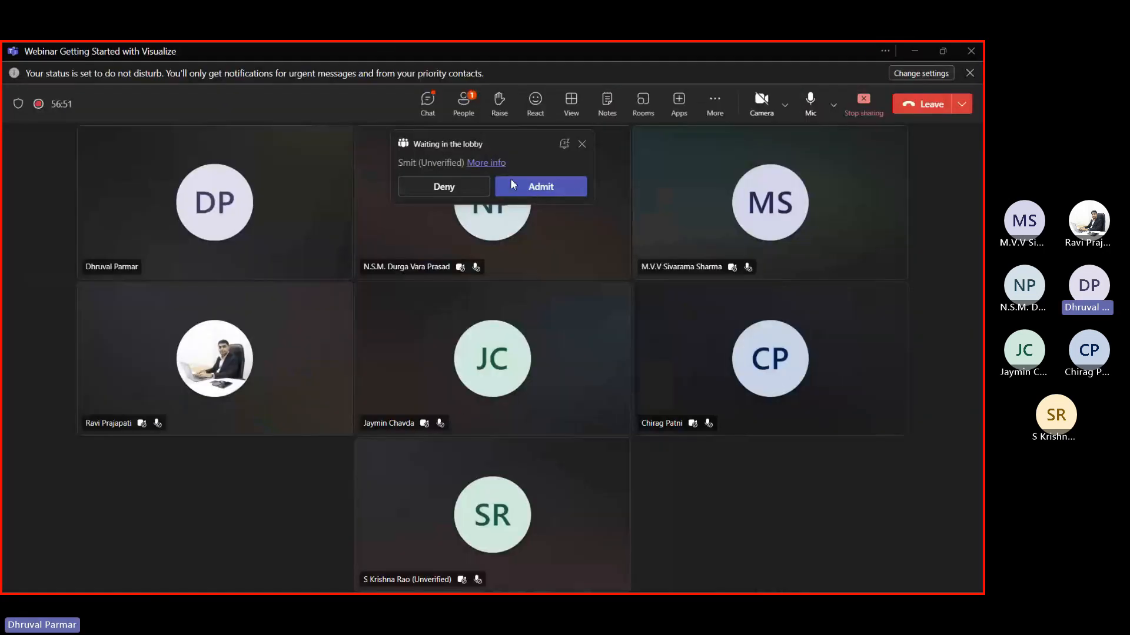
pyautogui.click(538, 190)
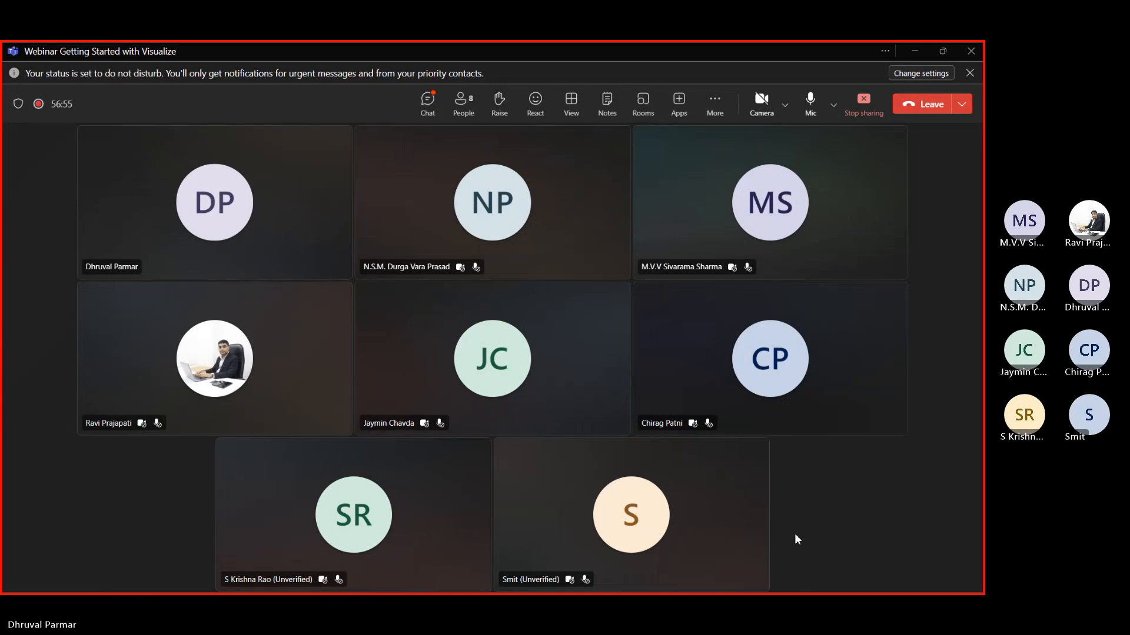
pyautogui.click(904, 48)
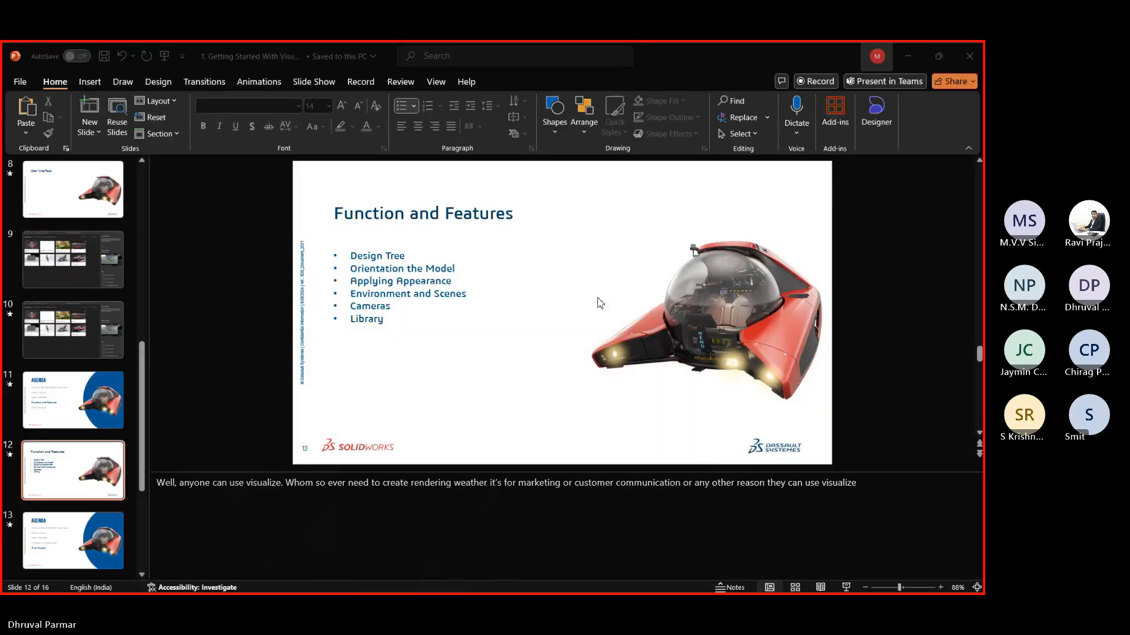
# Bring Visualize back over the slides and orbit to front and side views of the submarine
pyautogui.click(900, 54)
pyautogui.click(183, 582)
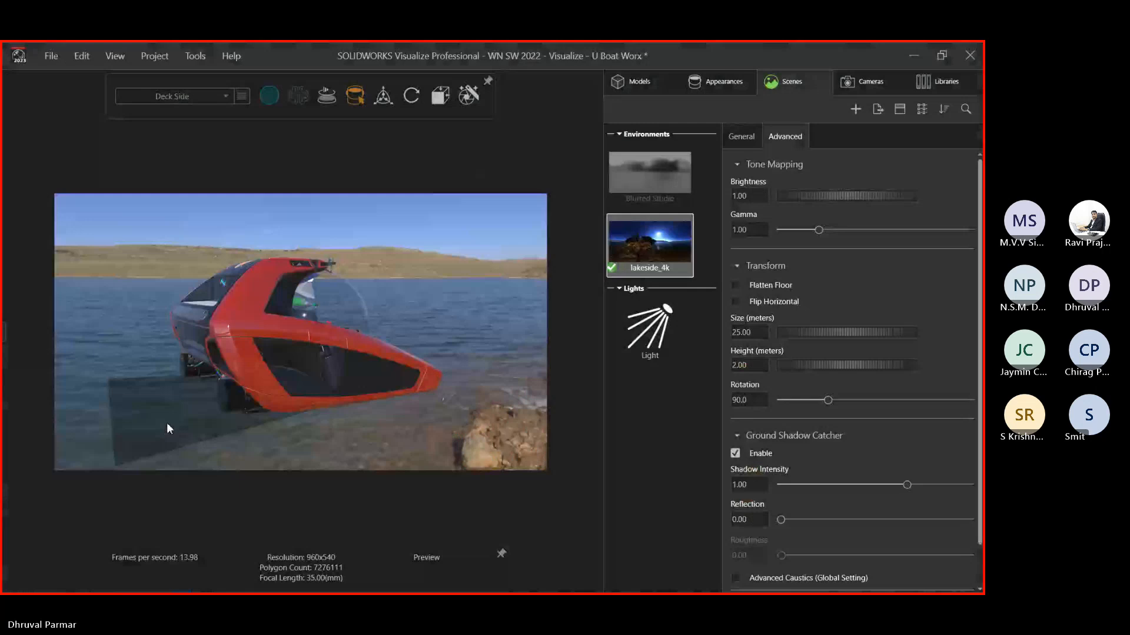
pyautogui.moveTo(346, 342); pyautogui.dragTo(288, 302, button='middle')
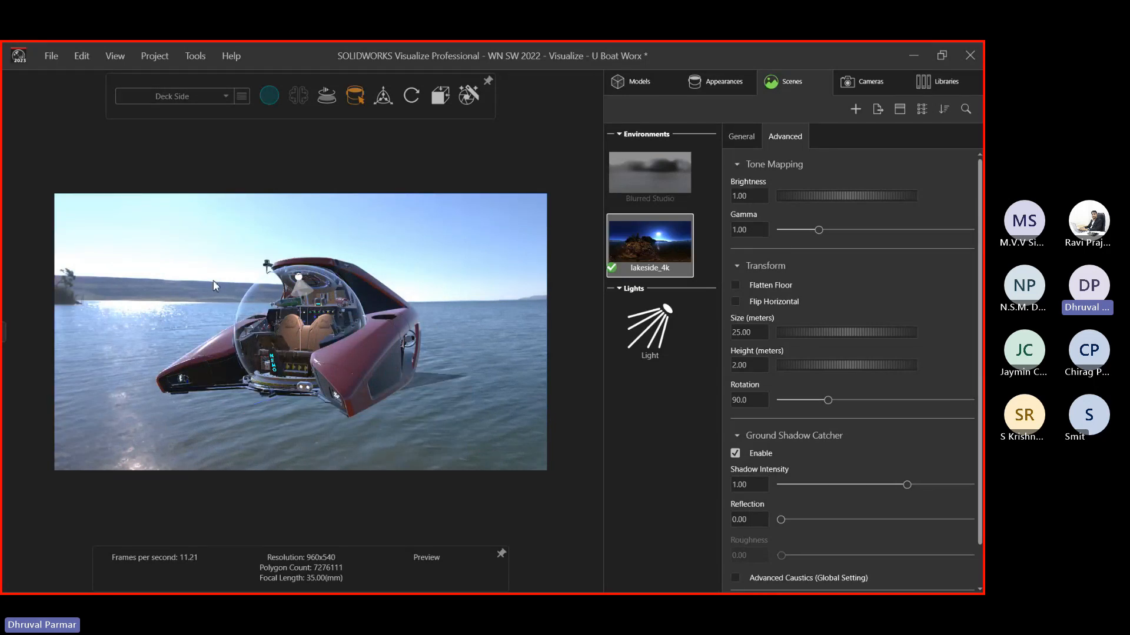
pyautogui.moveTo(213, 280); pyautogui.dragTo(255, 283, button='middle')
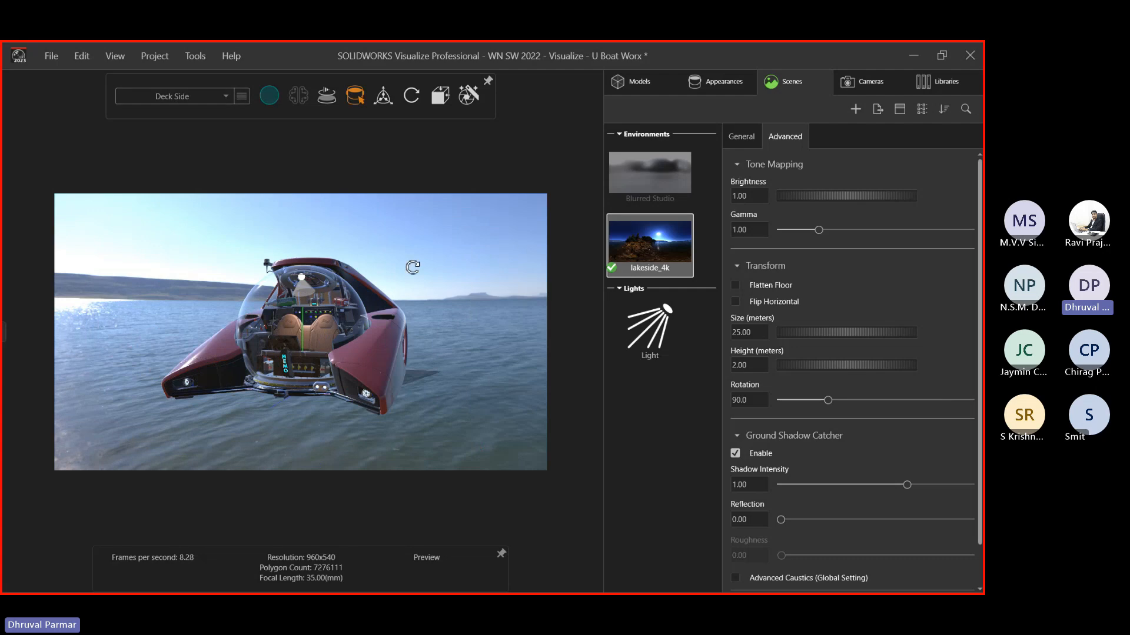
pyautogui.moveTo(411, 263); pyautogui.dragTo(376, 276, button='middle')
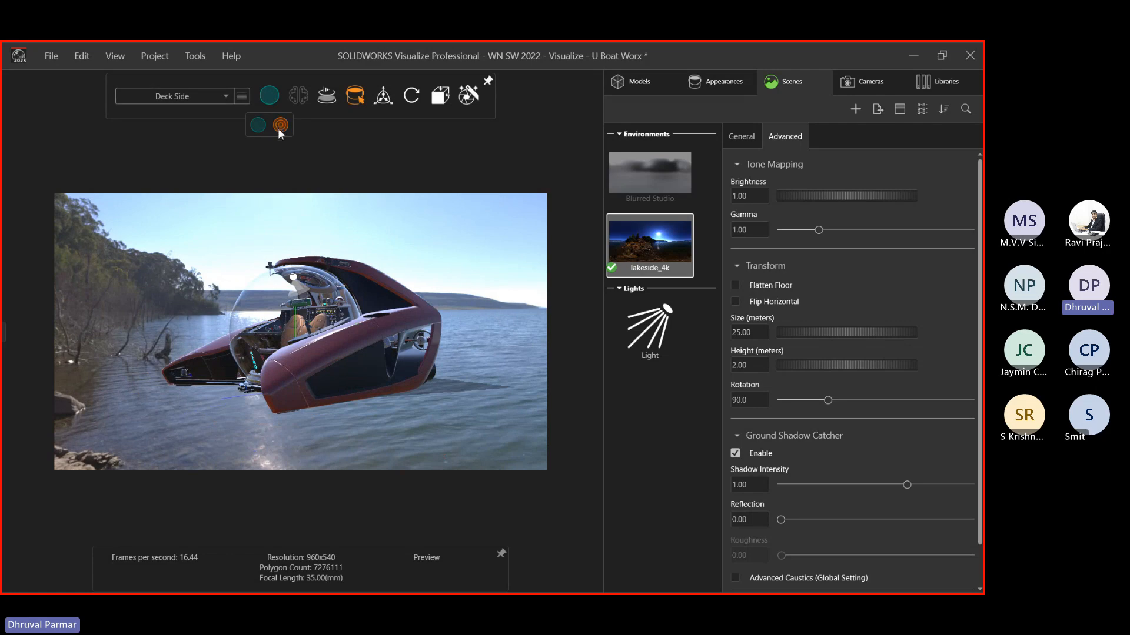
# Switch the viewport to Accurate rendering and orbit to frame the submarine from the front
pyautogui.click(280, 125)
pyautogui.moveTo(410, 261); pyautogui.dragTo(273, 340, button='middle')
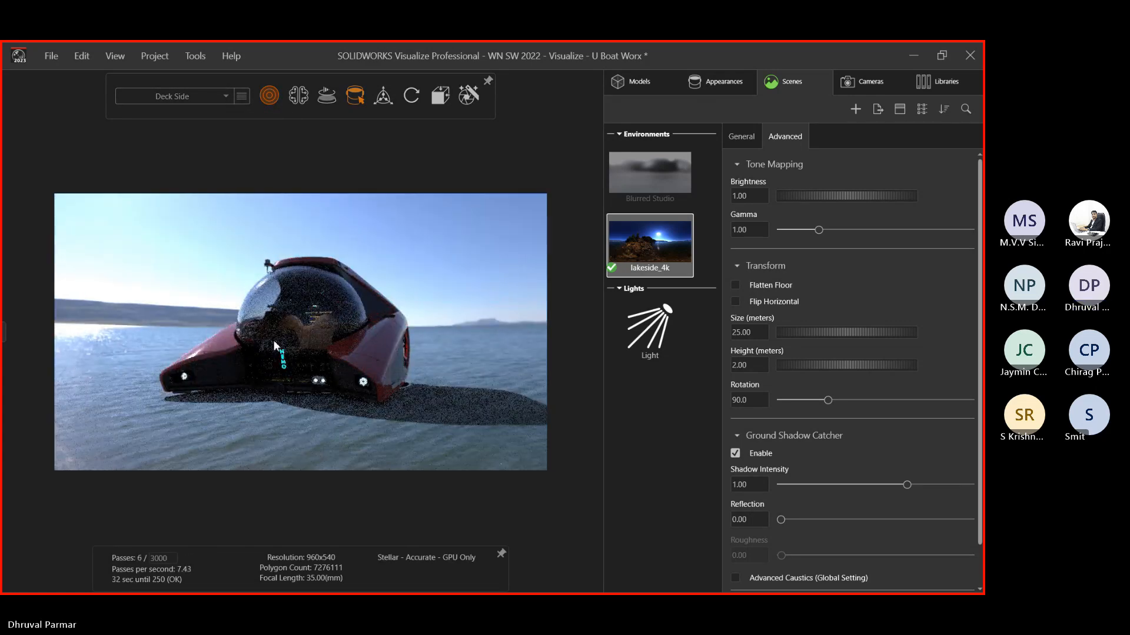
pyautogui.moveTo(213, 269); pyautogui.dragTo(181, 283, button='middle')
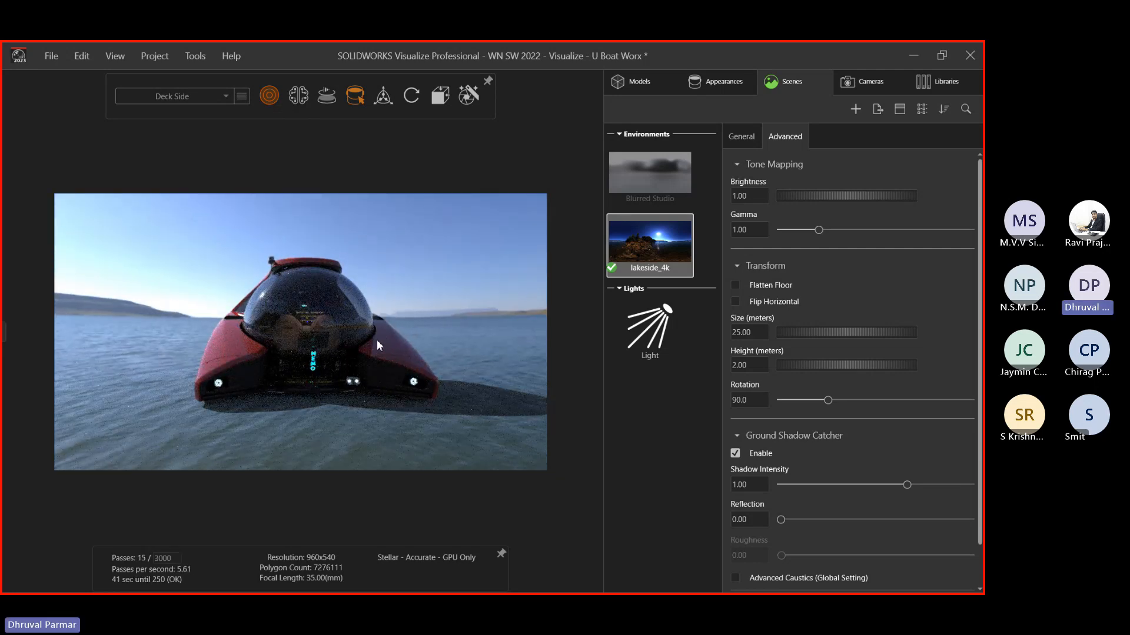
pyautogui.moveTo(355, 334); pyautogui.dragTo(63, 277, button='middle')
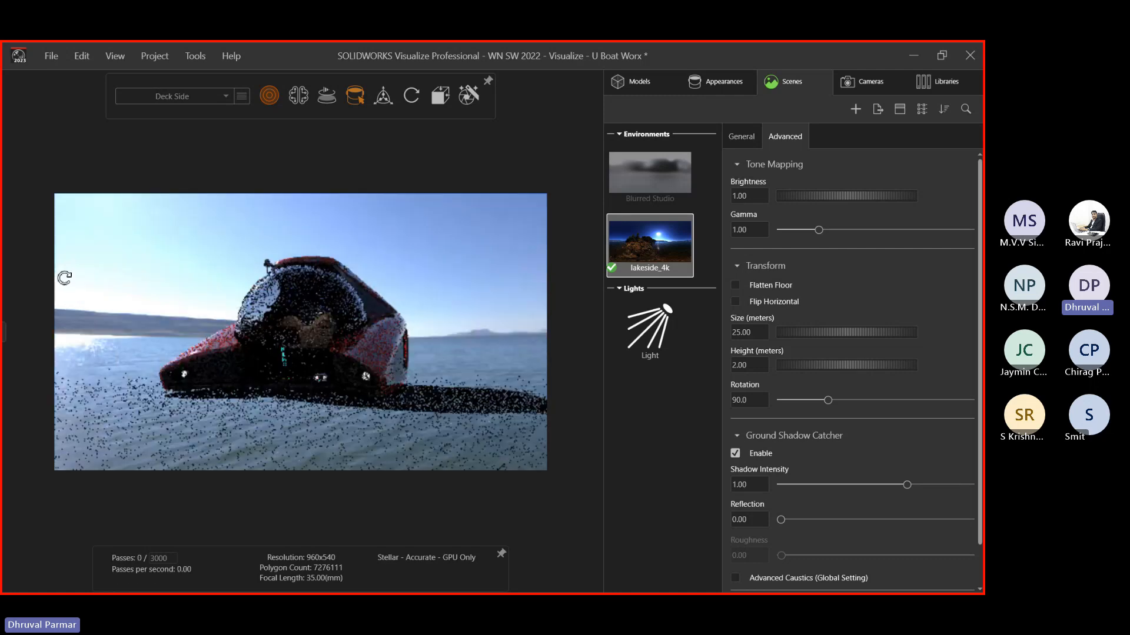
pyautogui.moveTo(123, 215); pyautogui.dragTo(327, 221, button='middle')
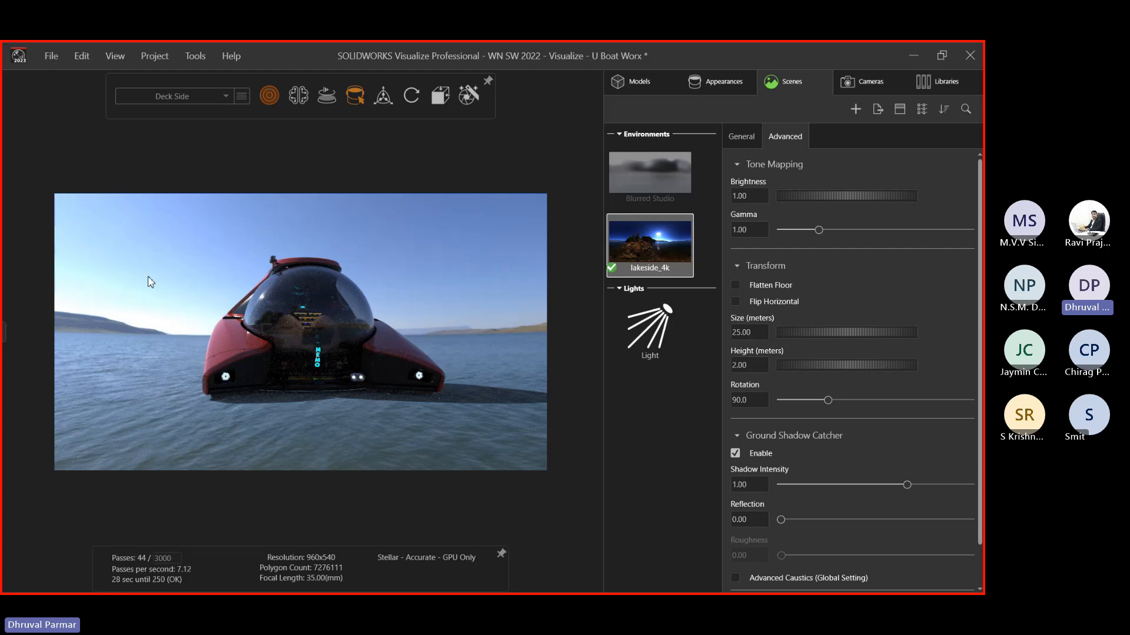
pyautogui.moveTo(151, 282); pyautogui.dragTo(330, 304, button='middle')
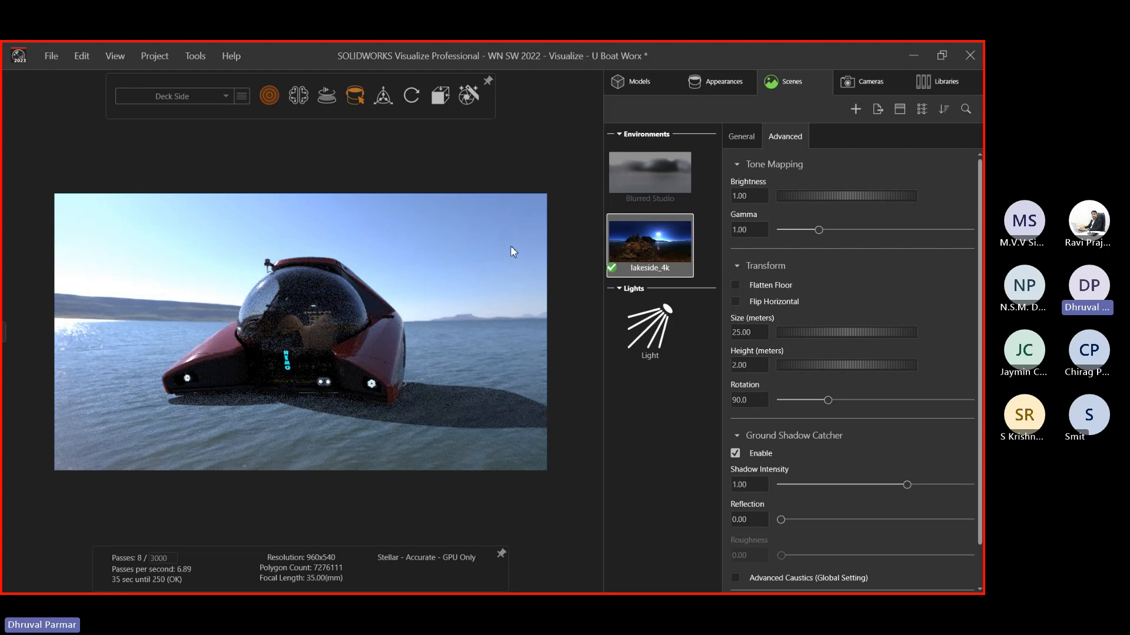
pyautogui.click(945, 82)
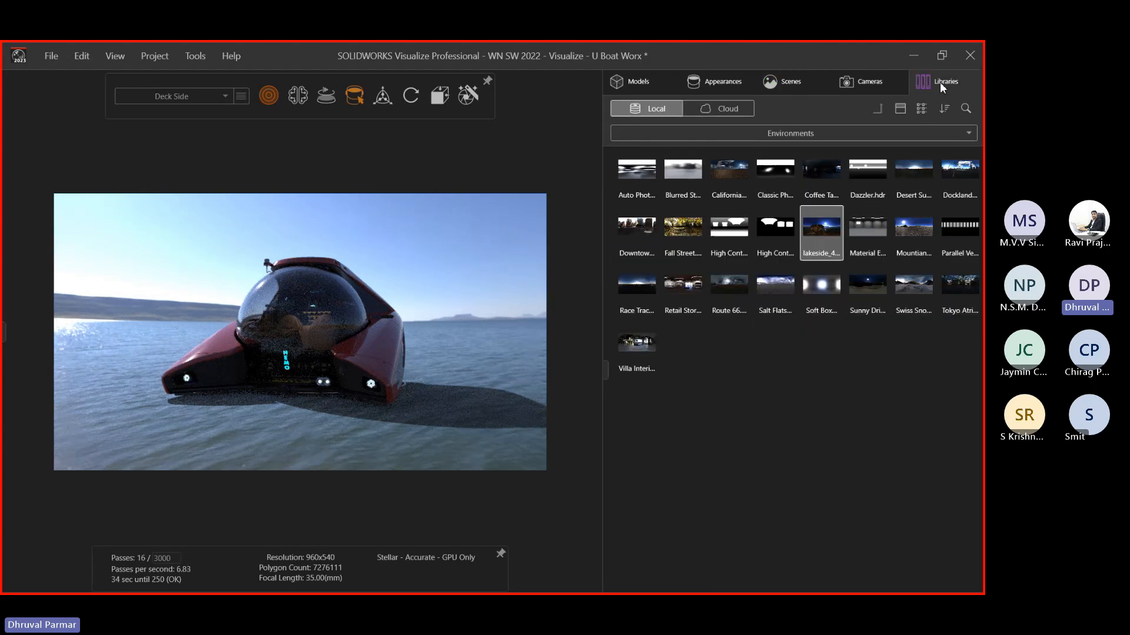
# Use the Cruise Ship plate from NEMO Plates as the backplate and orbit the submarine onto the deck
pyautogui.click(865, 138)
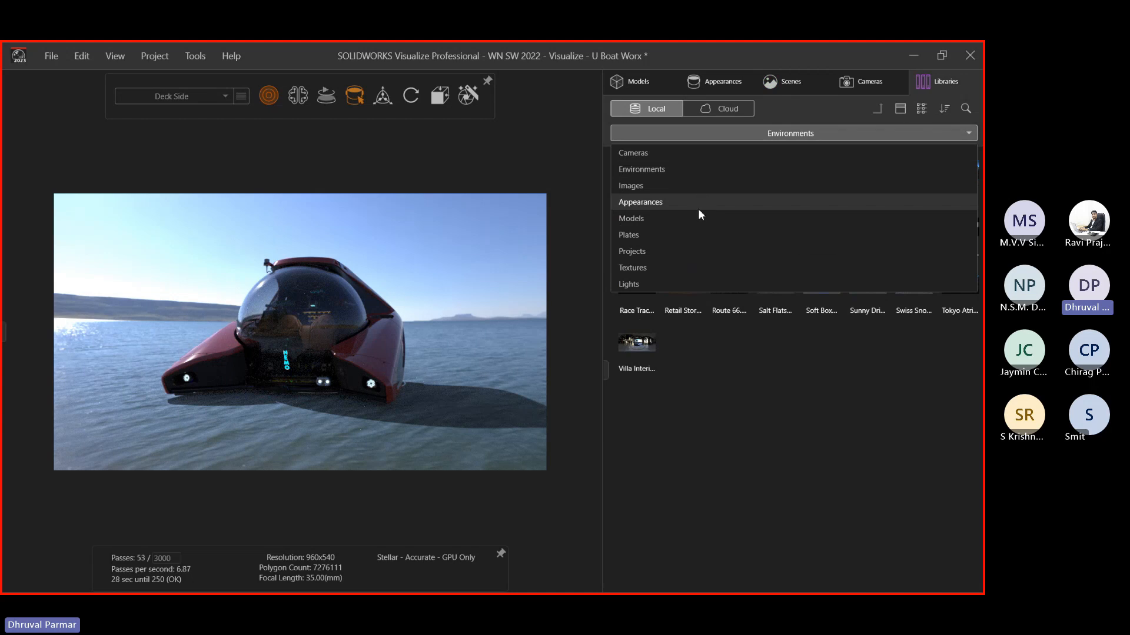
pyautogui.click(694, 234)
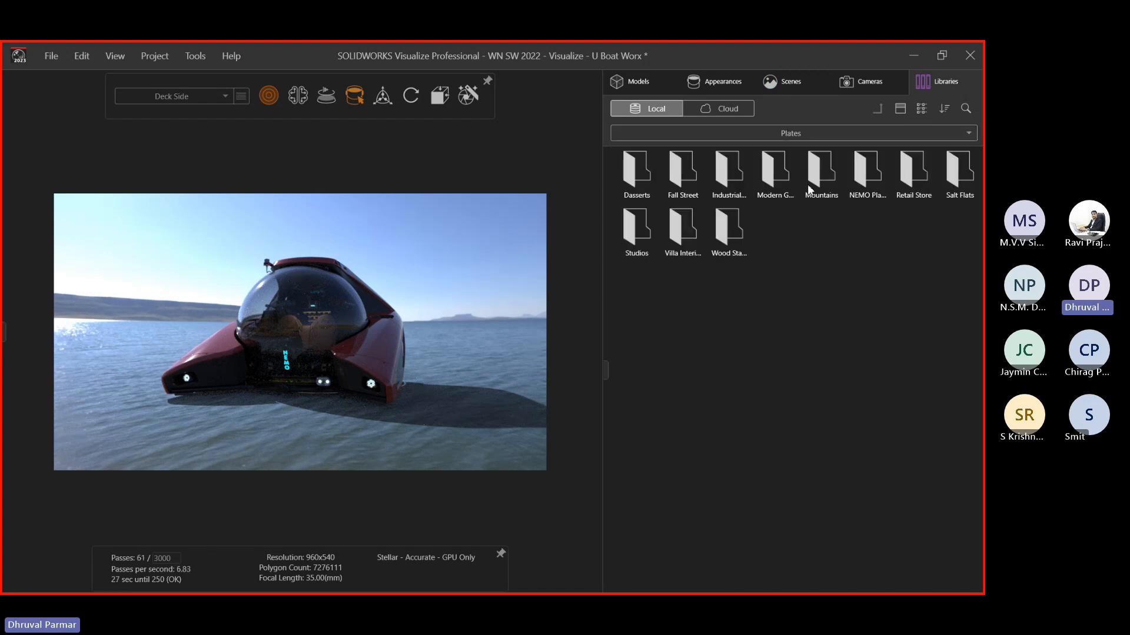
pyautogui.doubleClick(860, 180)
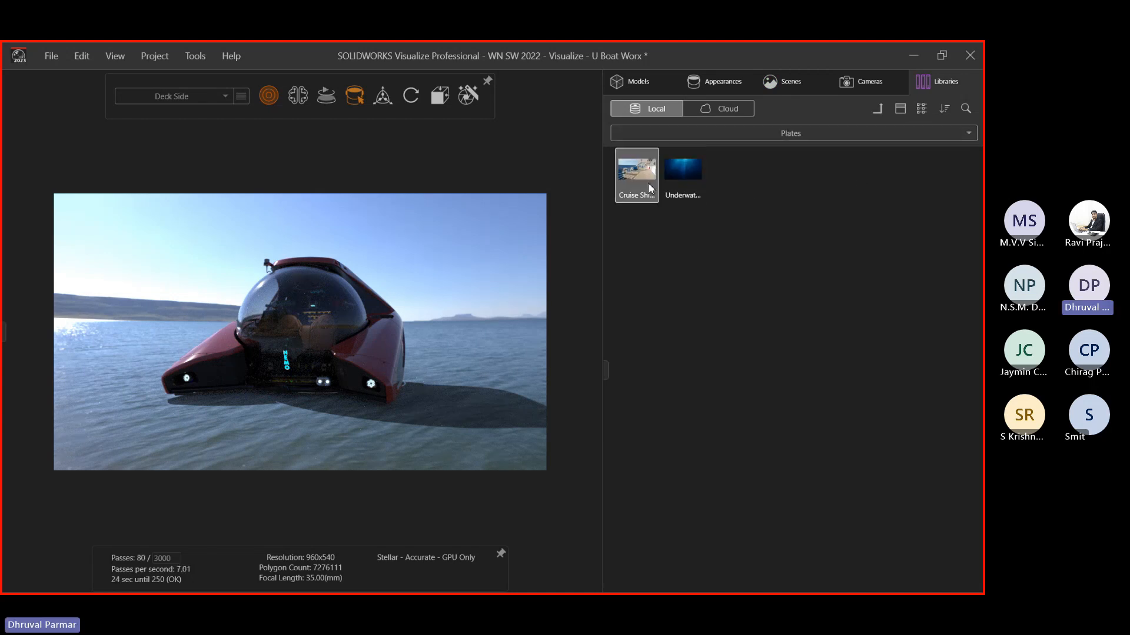
pyautogui.moveTo(648, 182); pyautogui.dragTo(436, 233)
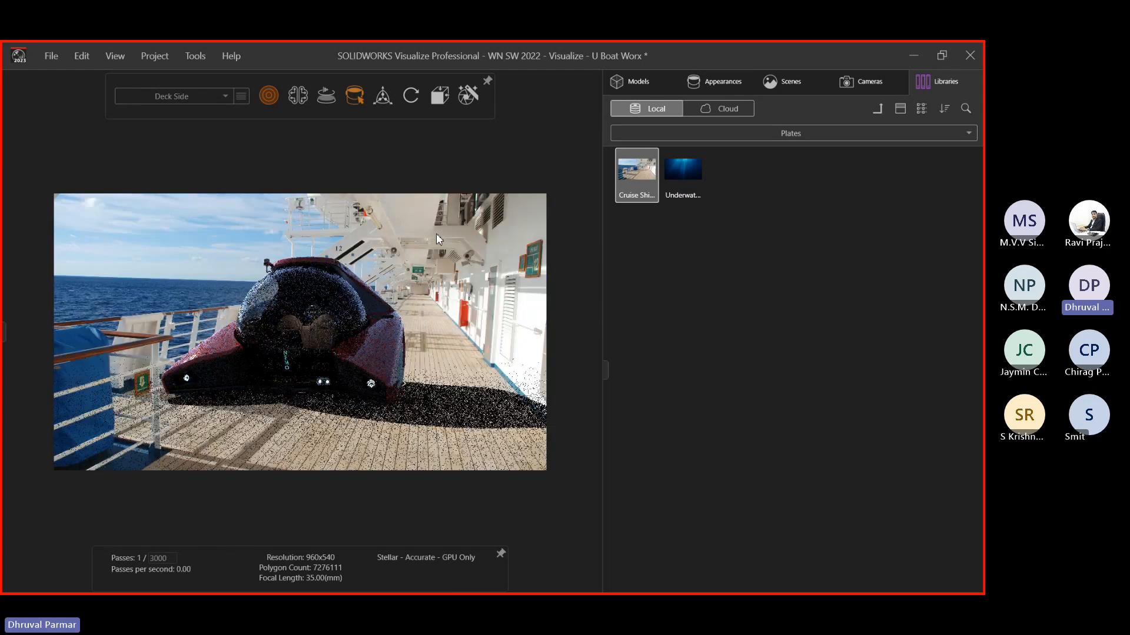
pyautogui.moveTo(209, 260); pyautogui.dragTo(328, 360)
pyautogui.click(852, 79)
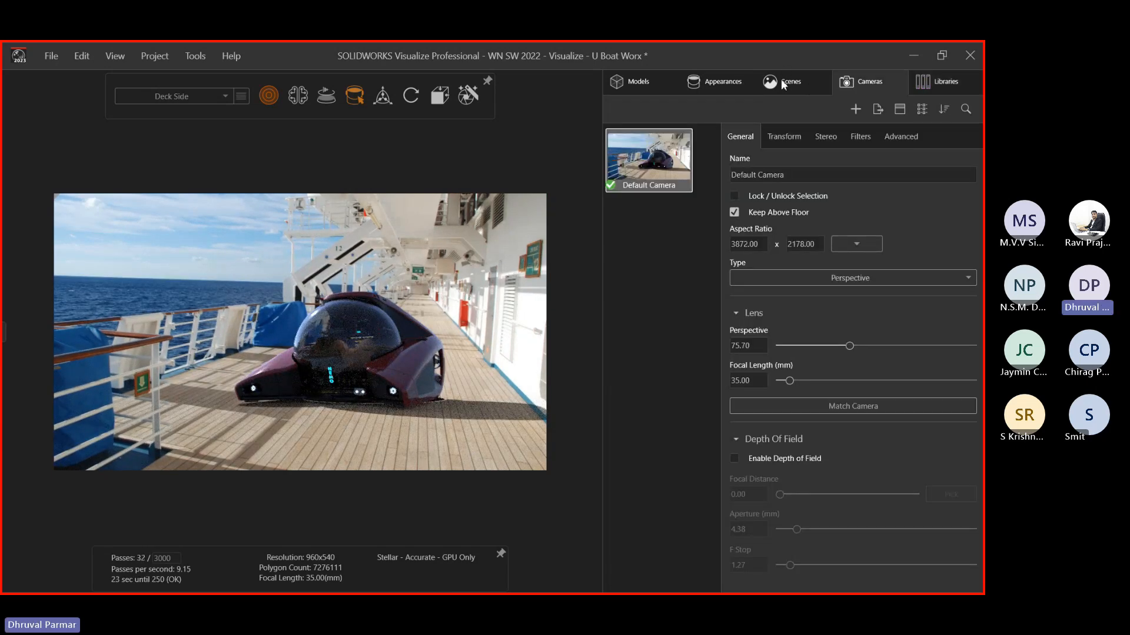
pyautogui.click(783, 83)
# Set lakeside_4k in the current configuration, then minimize Visualize
pyautogui.rightClick(638, 248)
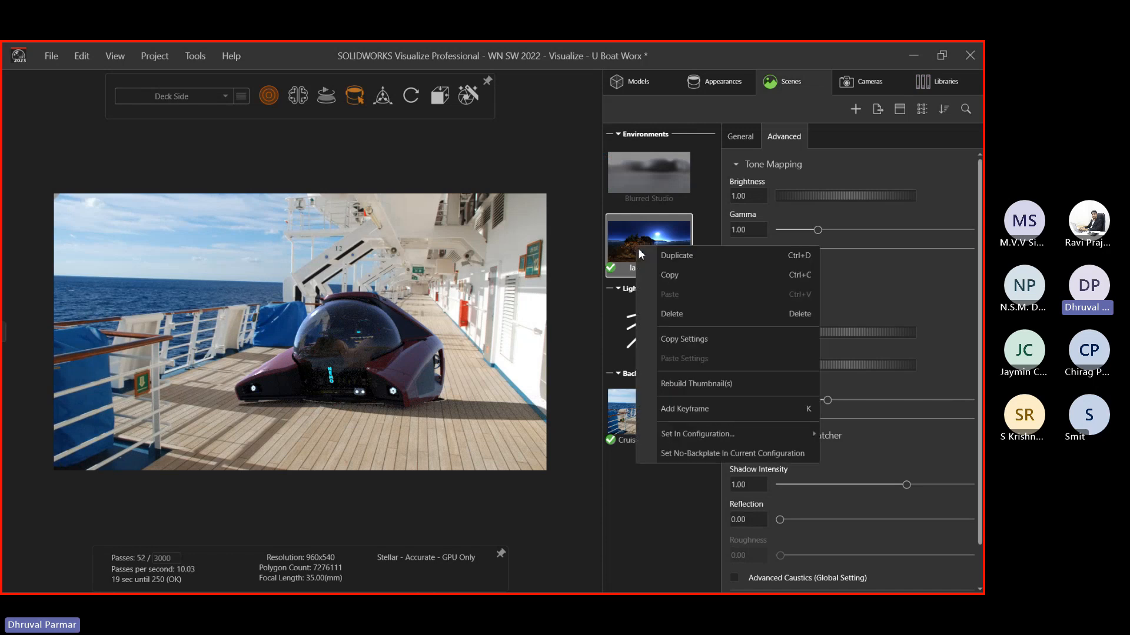
pyautogui.moveTo(701, 437)
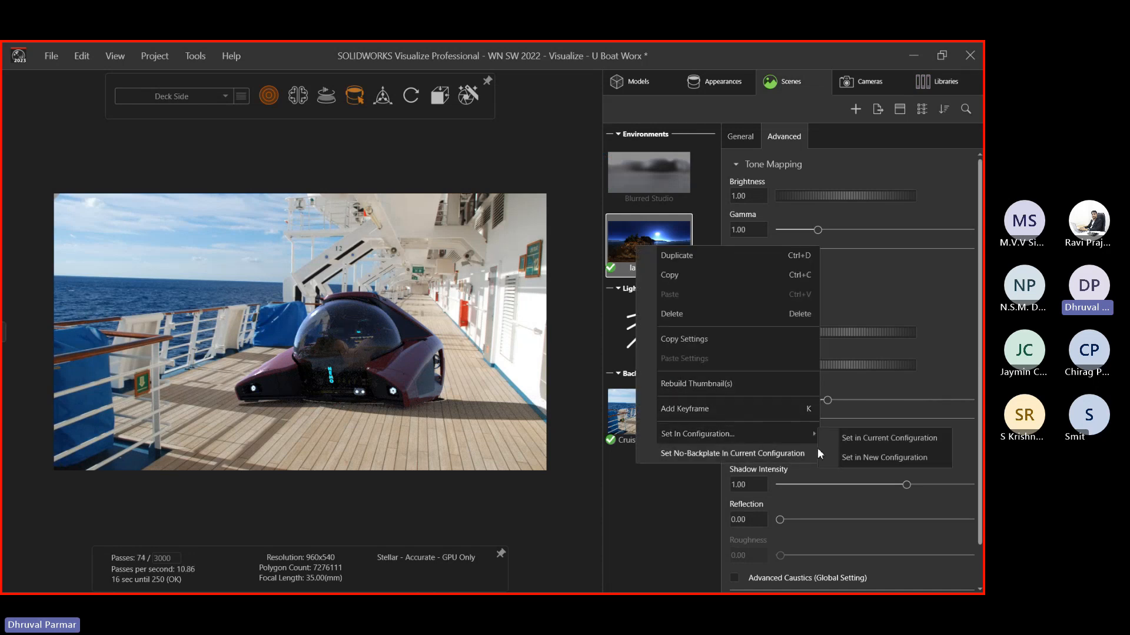
pyautogui.click(689, 514)
pyautogui.click(645, 250)
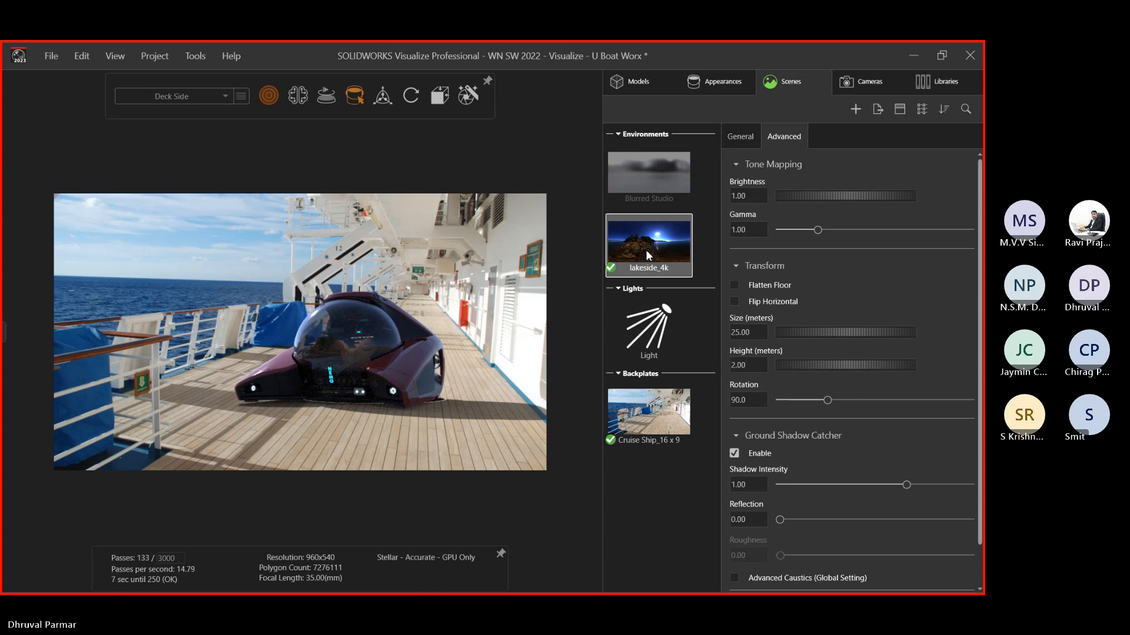
pyautogui.rightClick(645, 249)
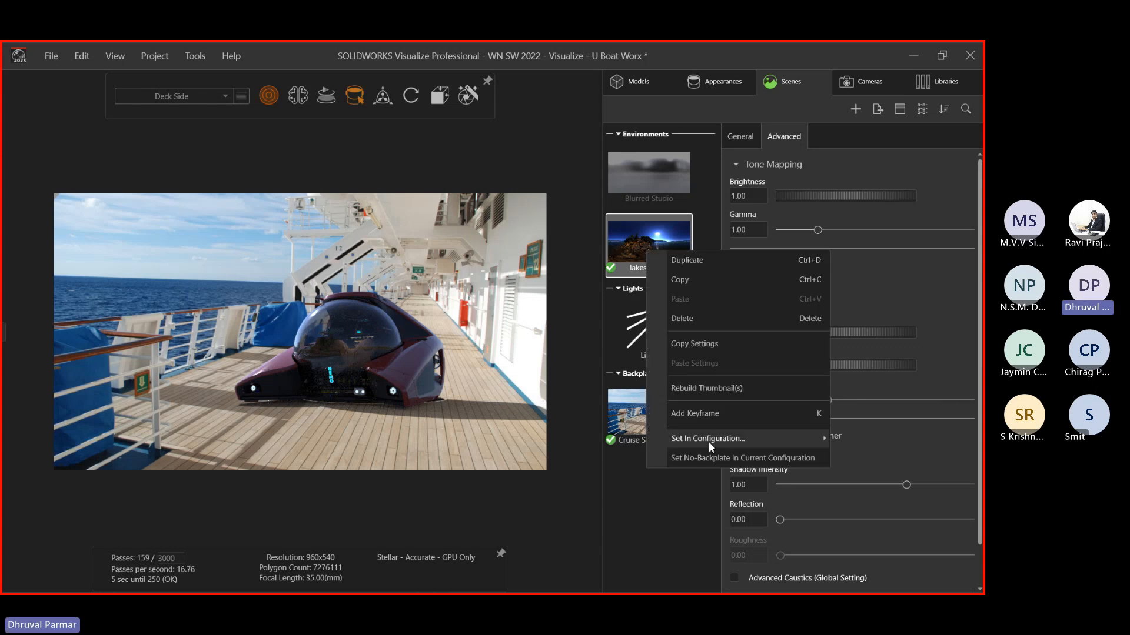
pyautogui.moveTo(713, 435)
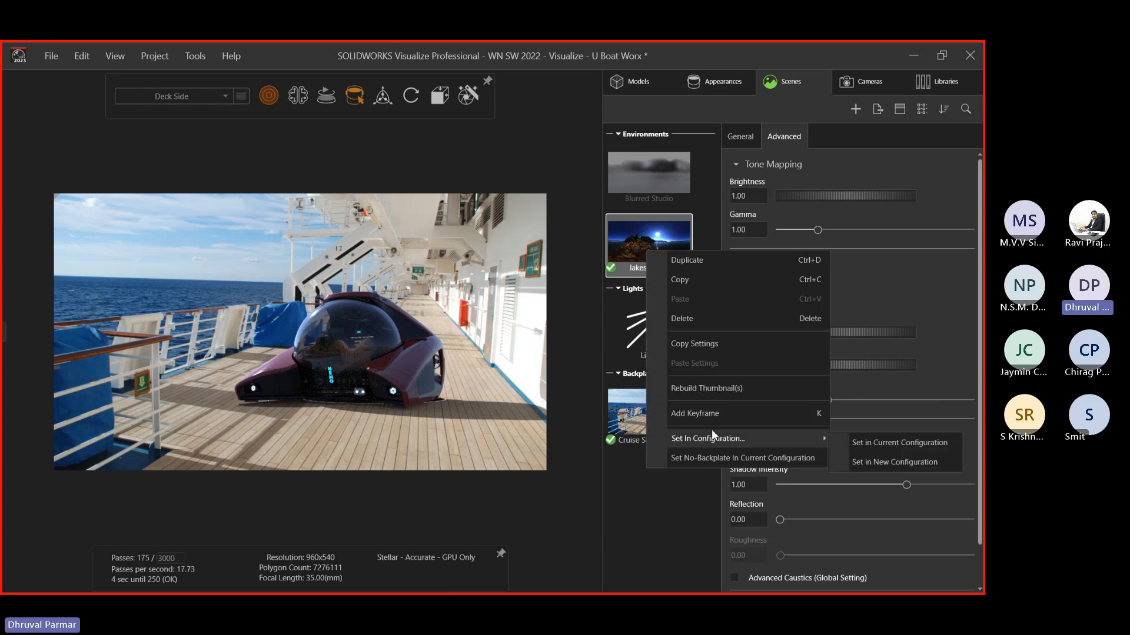
pyautogui.click(843, 443)
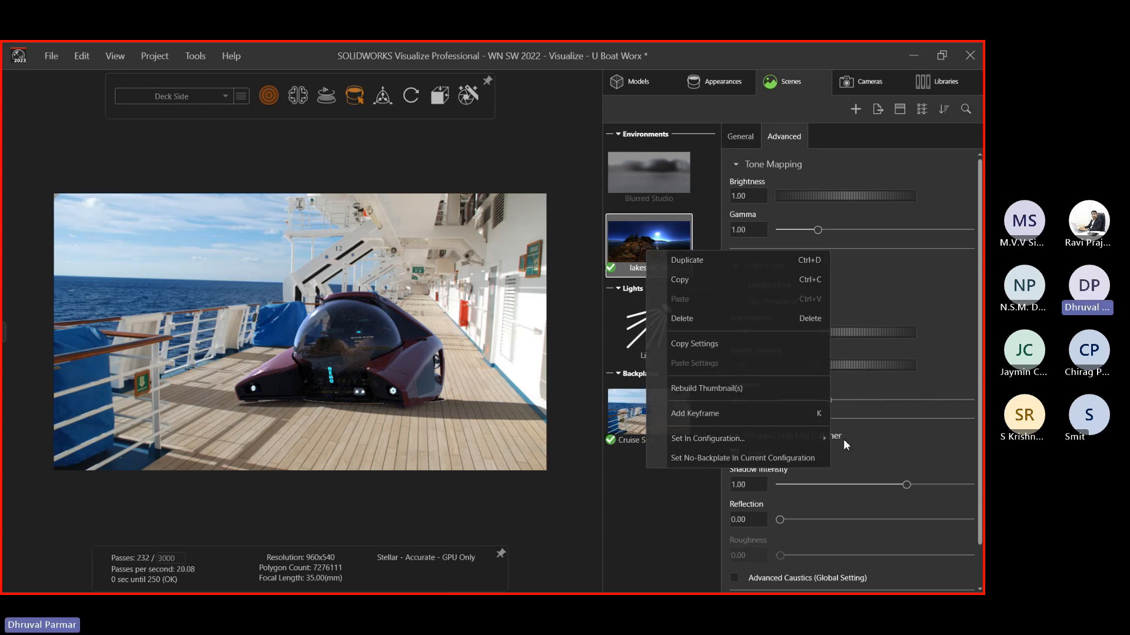
pyautogui.click(908, 68)
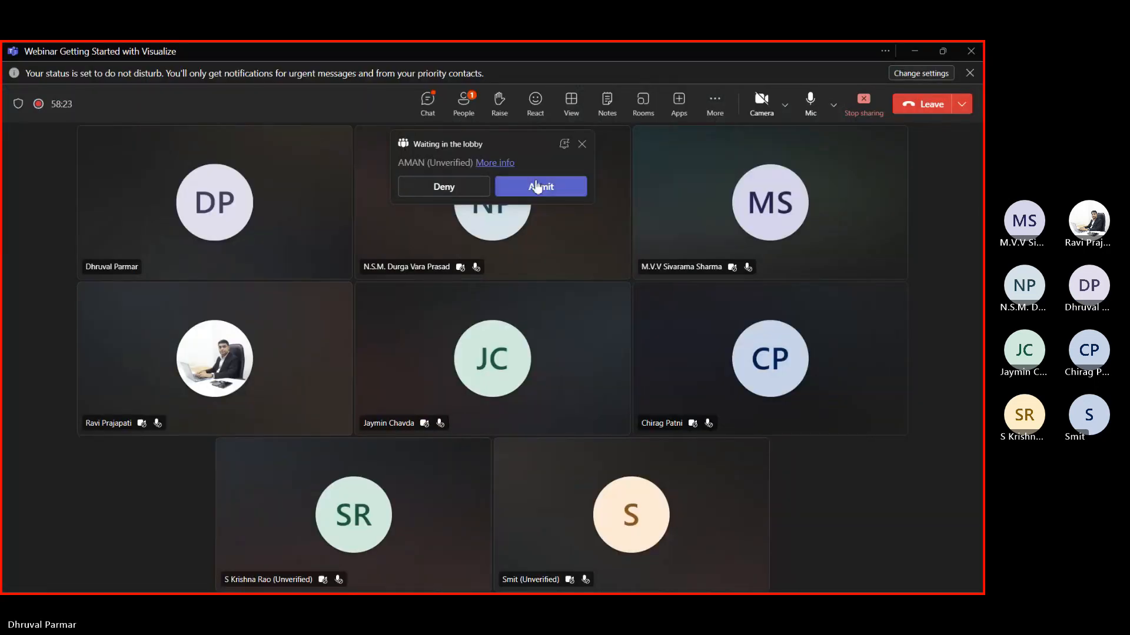
# Admit the lobby attendee, minimize Teams, and switch back to Visualize
pyautogui.click(535, 185)
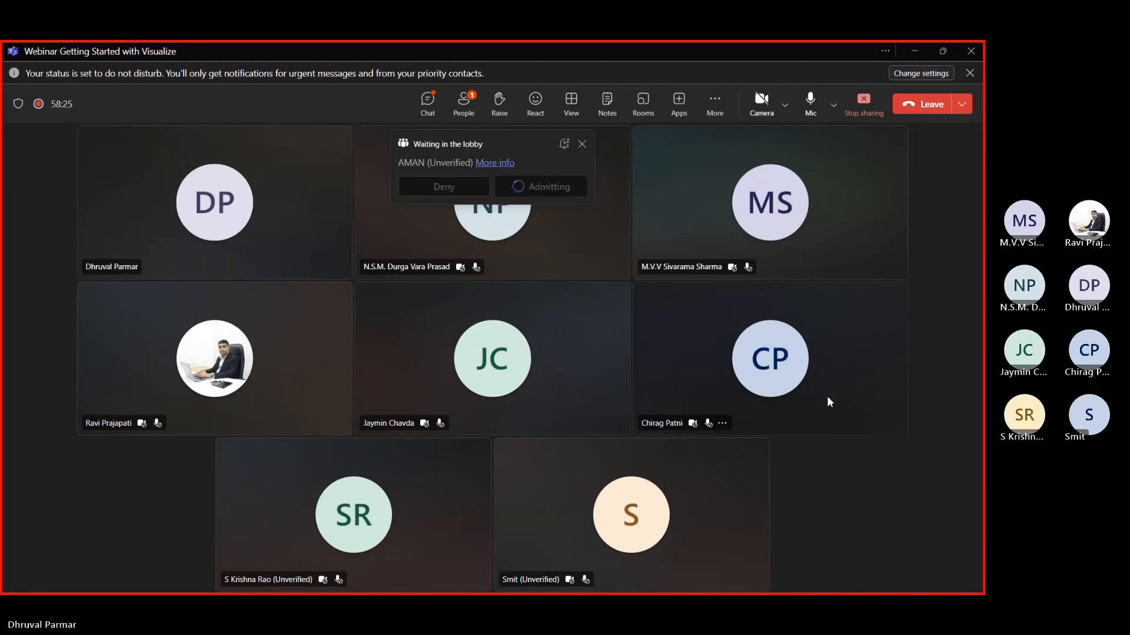
pyautogui.click(915, 52)
pyautogui.hotkey('alt', 'Tab')
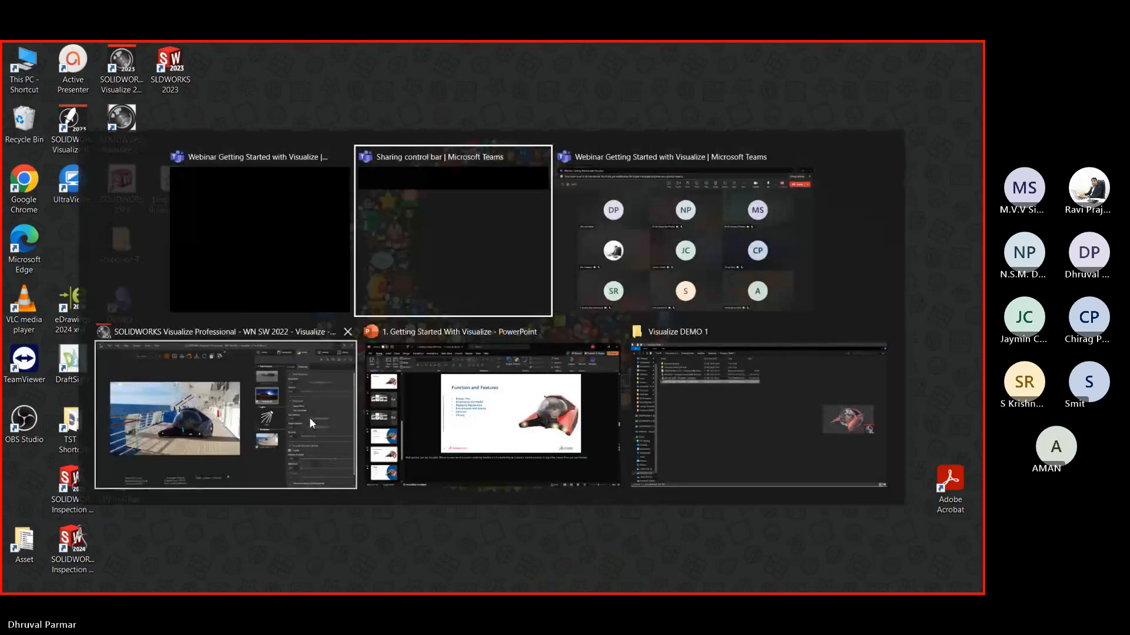
pyautogui.click(309, 418)
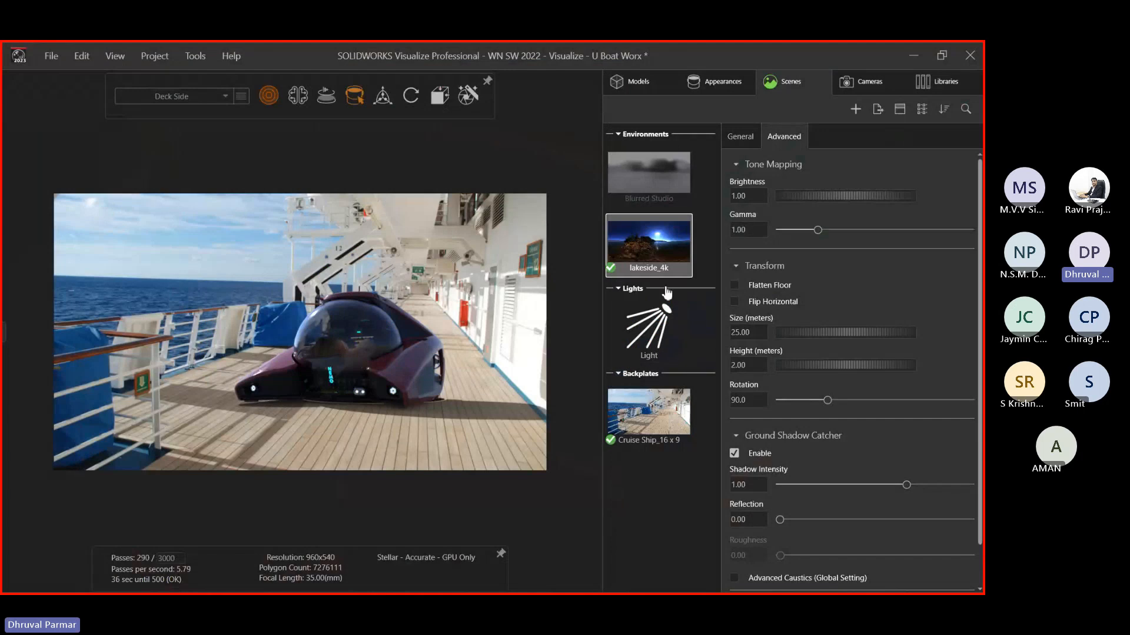
# Set the Cruise Ship_16 x 9 backplate in the current configuration, then orbit and zoom closer
pyautogui.rightClick(644, 265)
pyautogui.moveTo(688, 447)
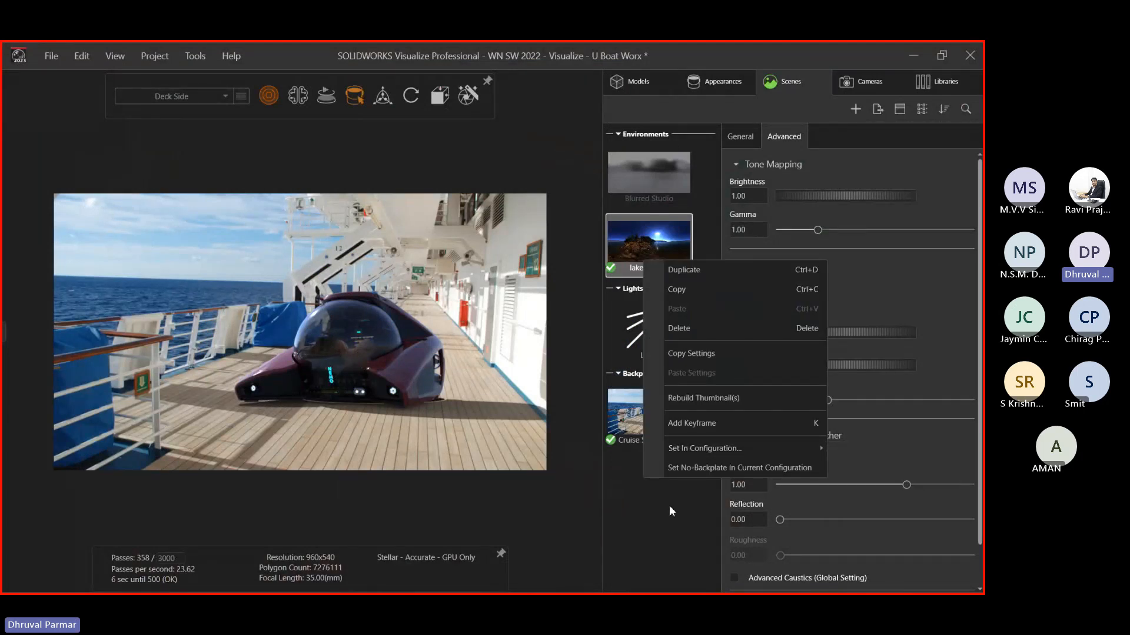
pyautogui.click(639, 402)
pyautogui.rightClick(638, 397)
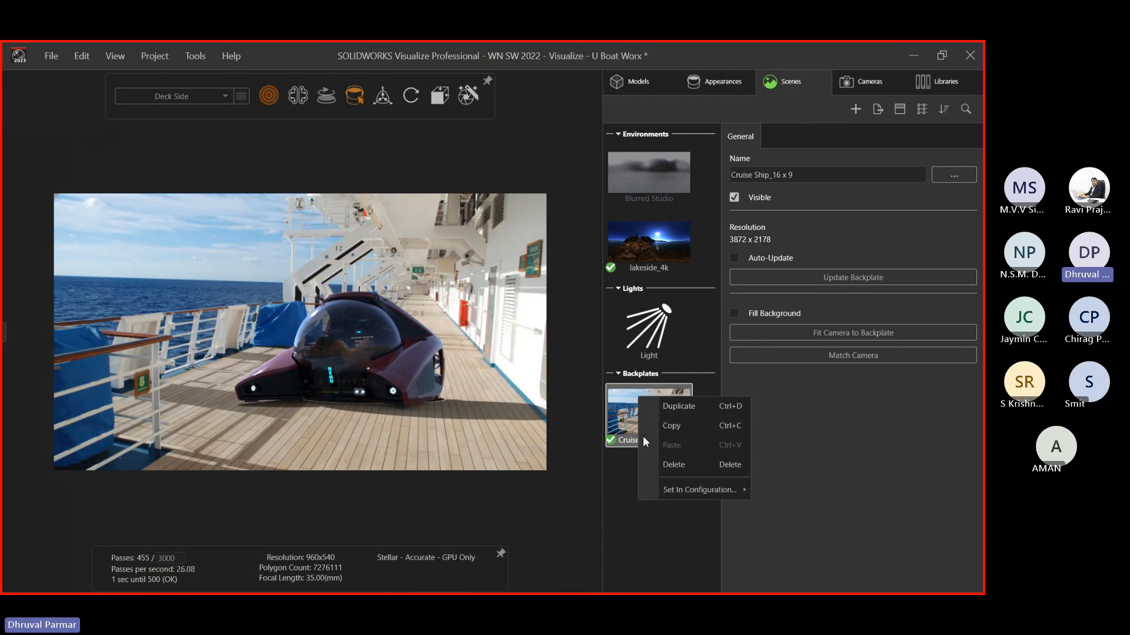
pyautogui.moveTo(673, 489)
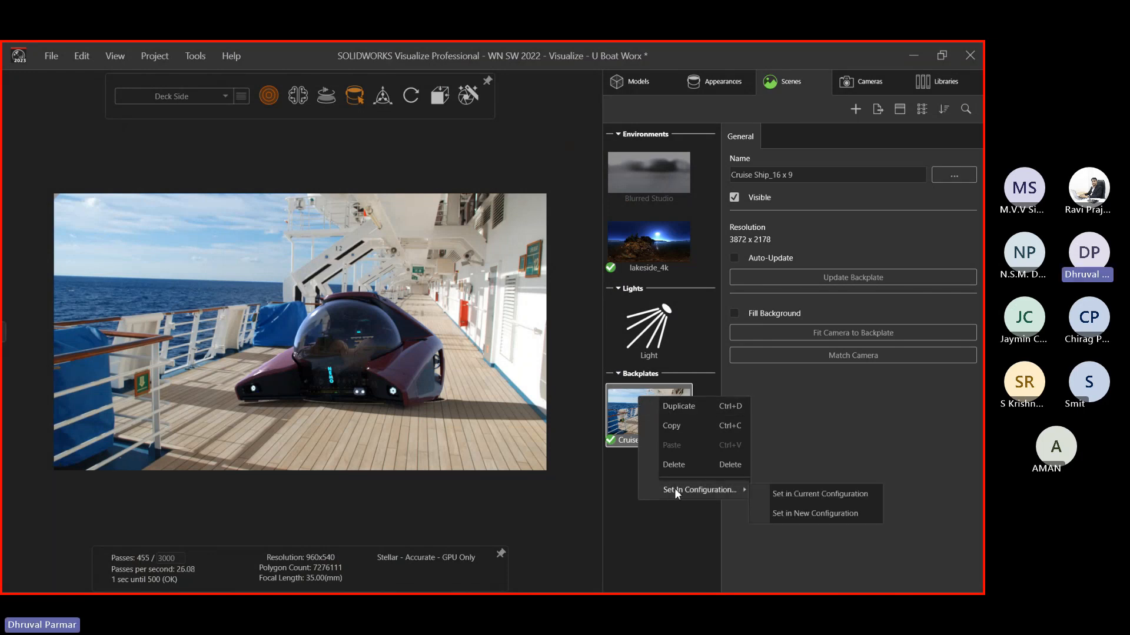
pyautogui.click(789, 496)
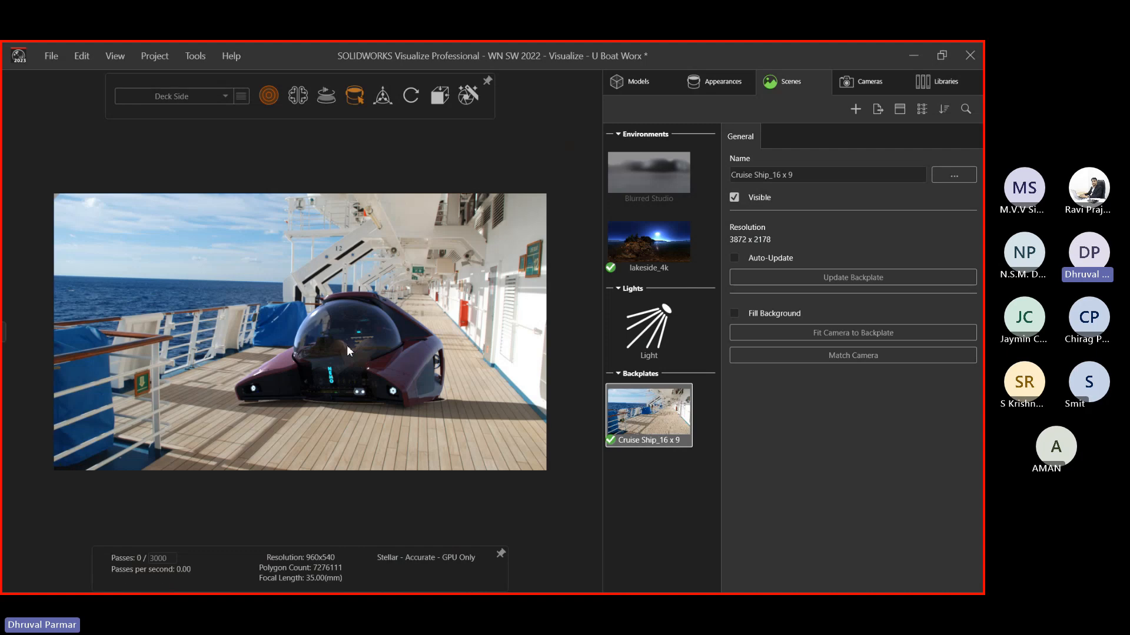
pyautogui.moveTo(347, 345); pyautogui.dragTo(366, 421)
pyautogui.scroll(2, 362, 415)
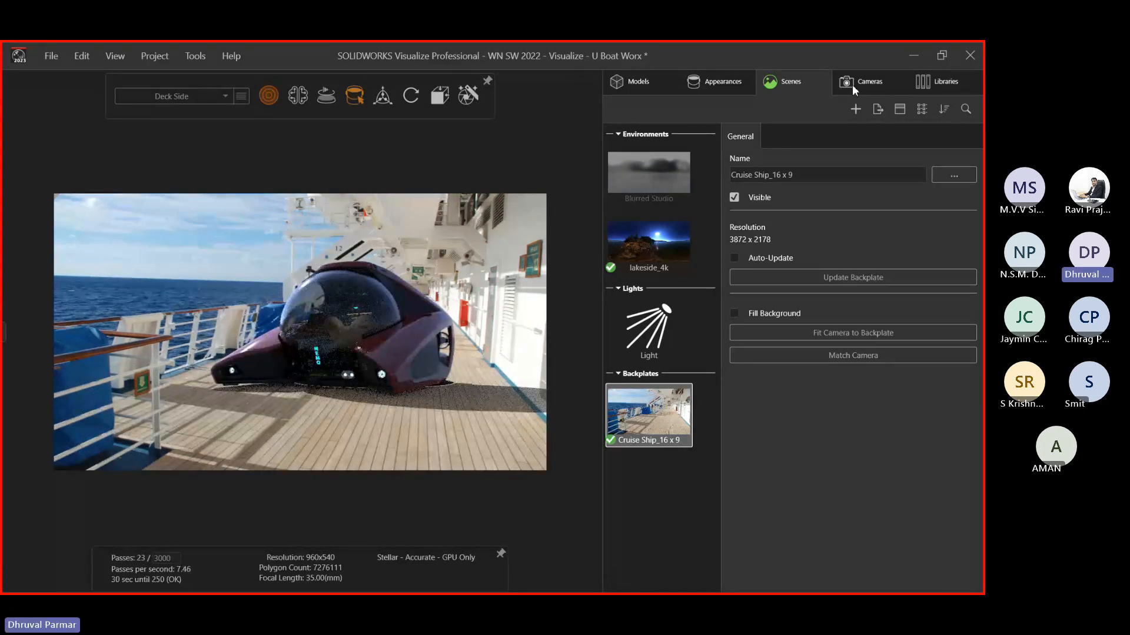
# Rotate the lakeside_4k environment lighting to 224
pyautogui.click(653, 238)
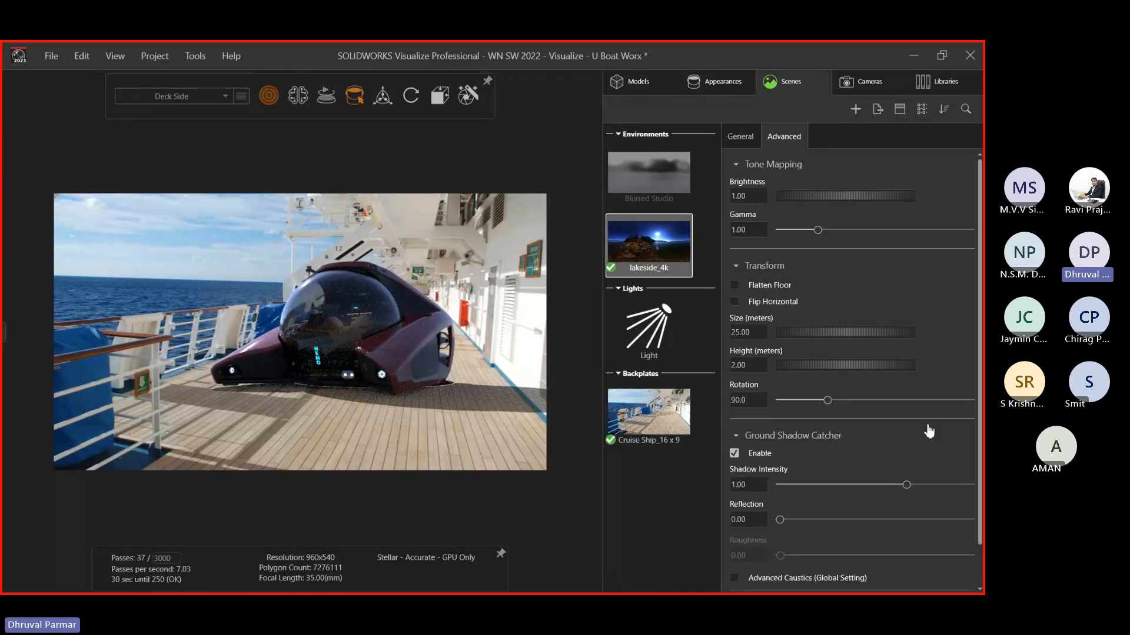
pyautogui.click(739, 139)
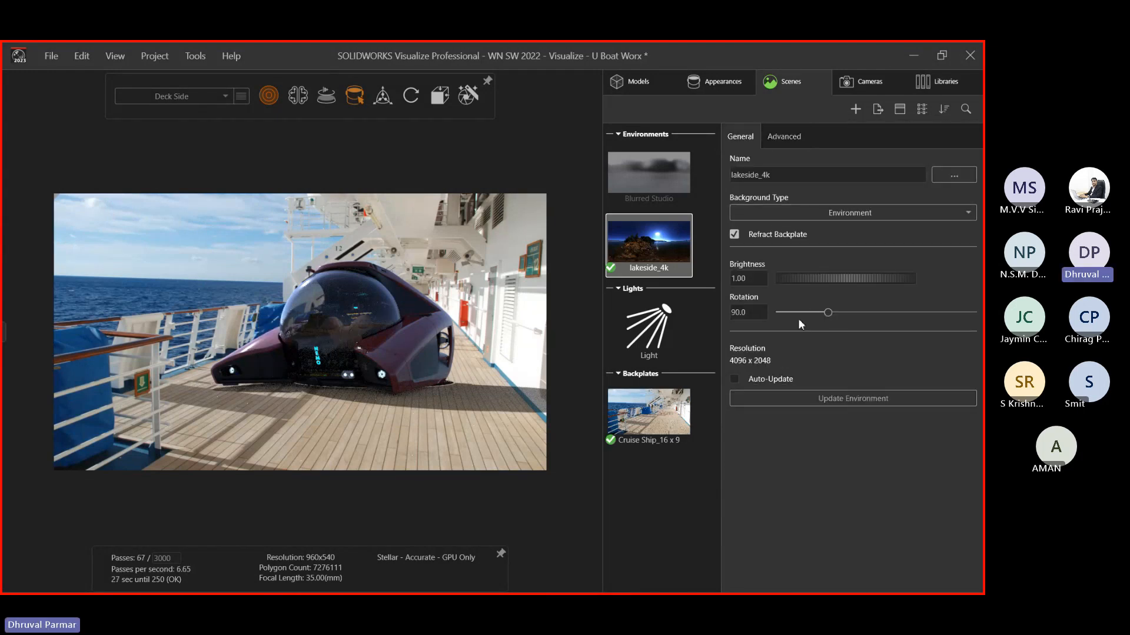
pyautogui.moveTo(827, 313); pyautogui.dragTo(901, 315)
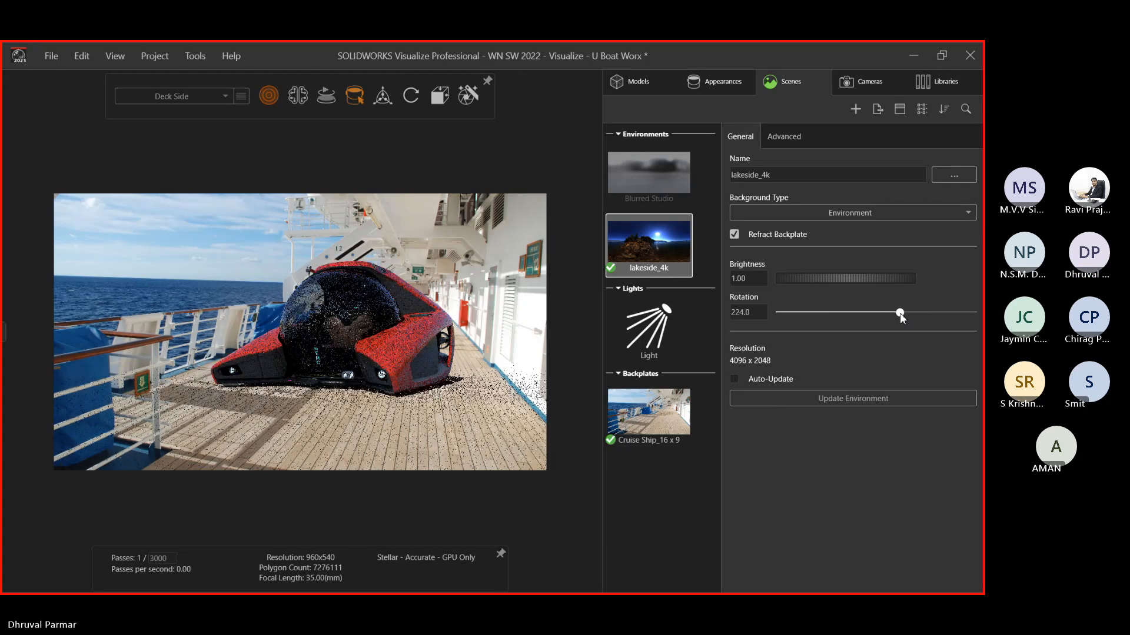
# Toggle Preview and back to Accurate rendering, then re-angle the submarine on the deck
pyautogui.moveTo(265, 98)
pyautogui.click(254, 127)
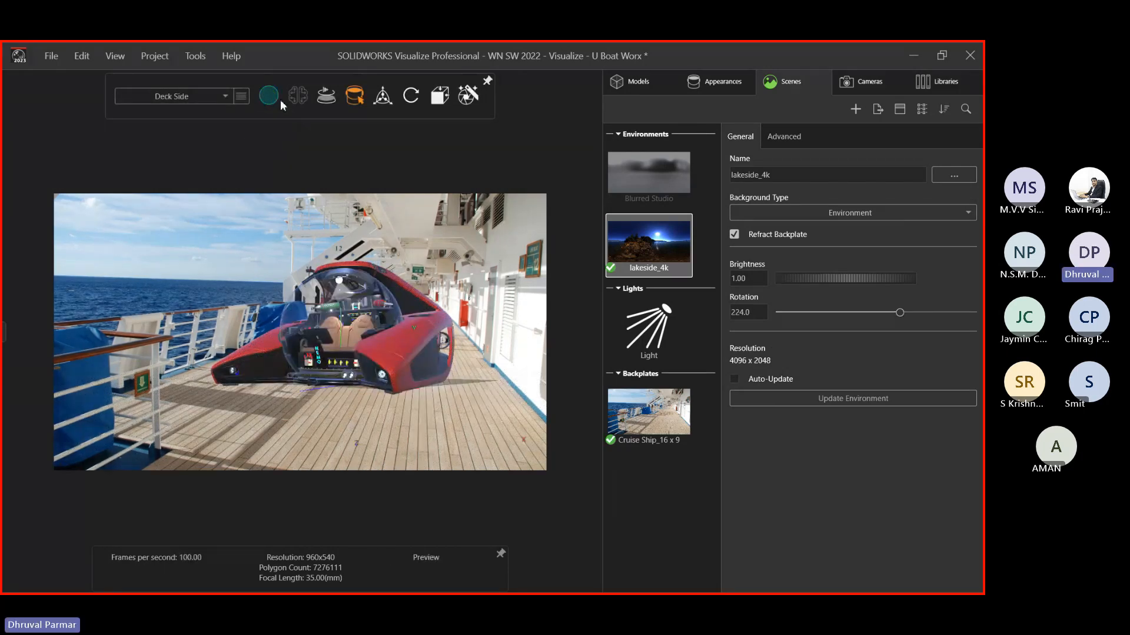
pyautogui.click(280, 126)
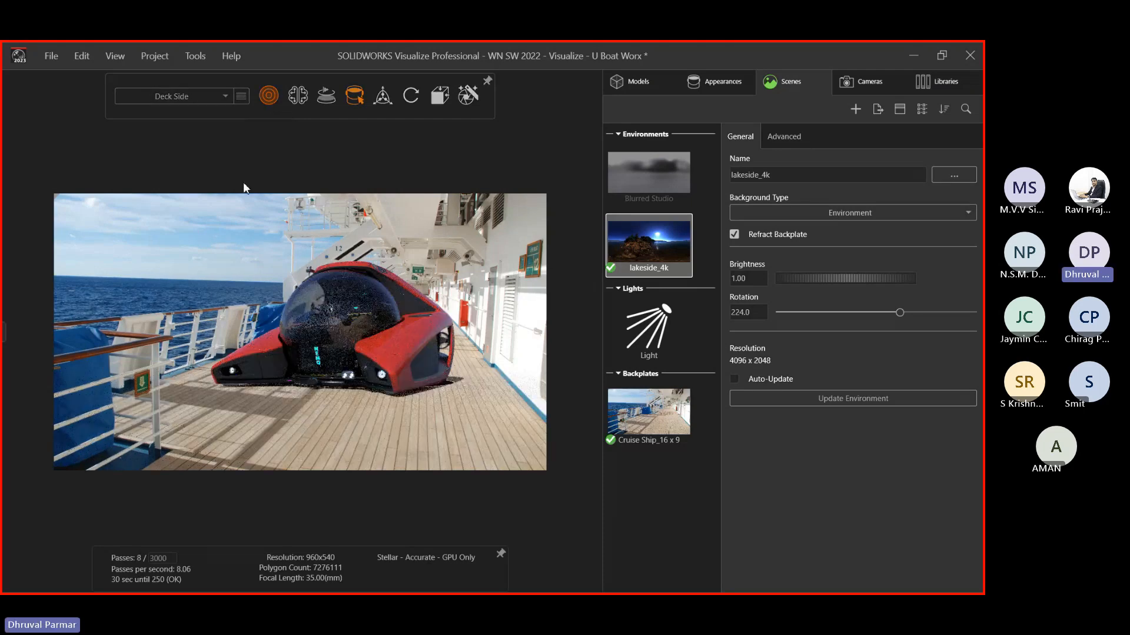
pyautogui.moveTo(221, 259); pyautogui.dragTo(359, 404)
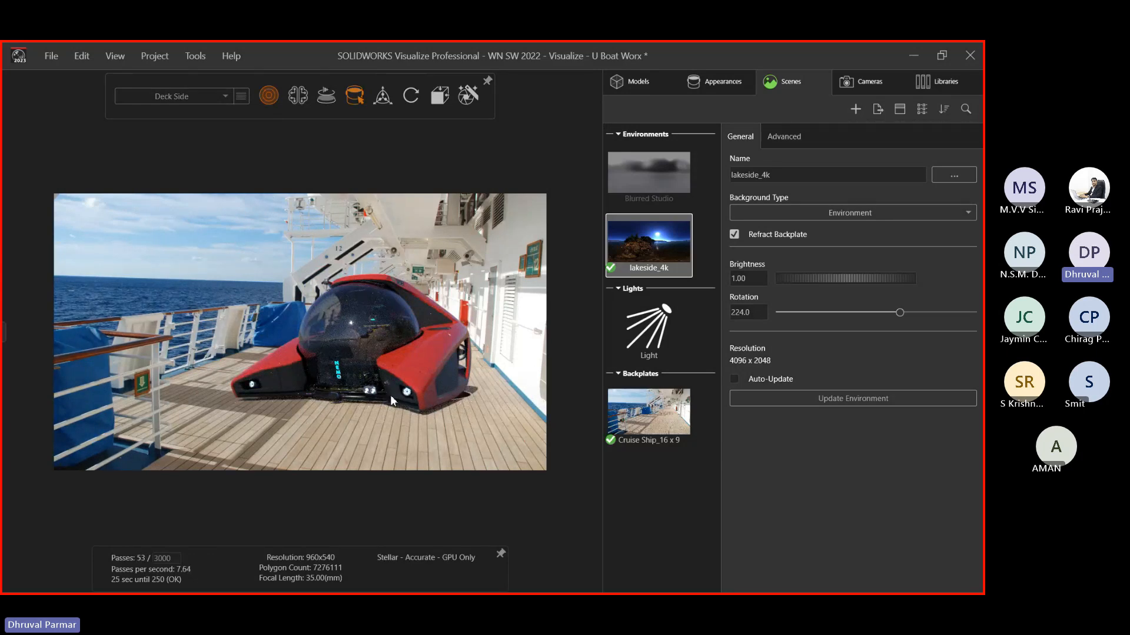
pyautogui.moveTo(390, 394); pyautogui.dragTo(461, 388)
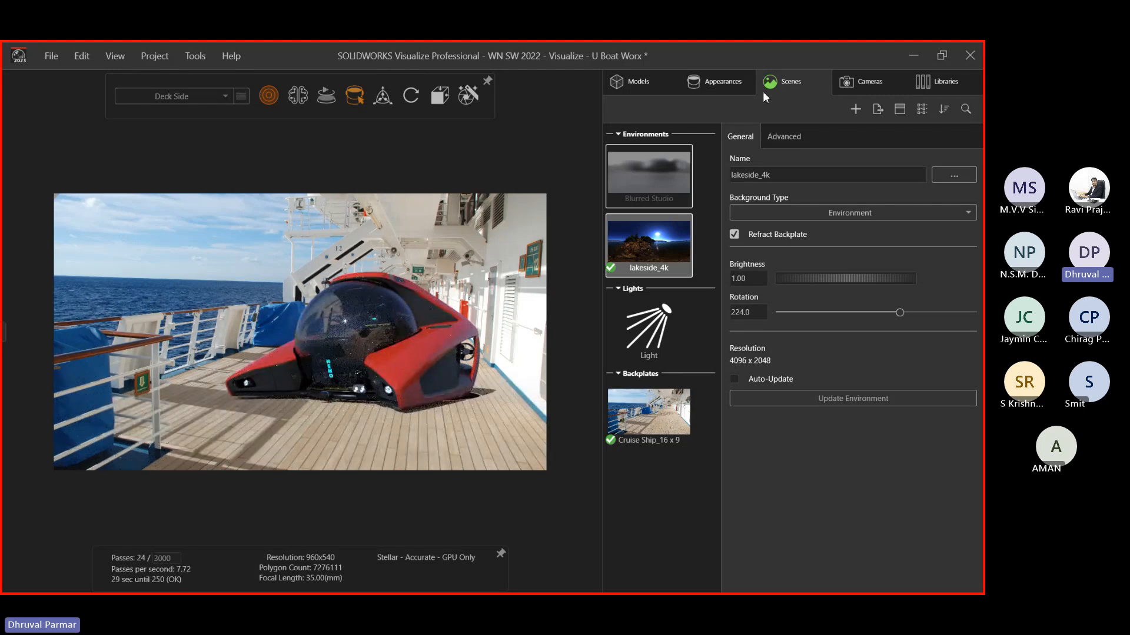
# Bring up the Default Camera's settings
pyautogui.click(709, 81)
pyautogui.click(802, 84)
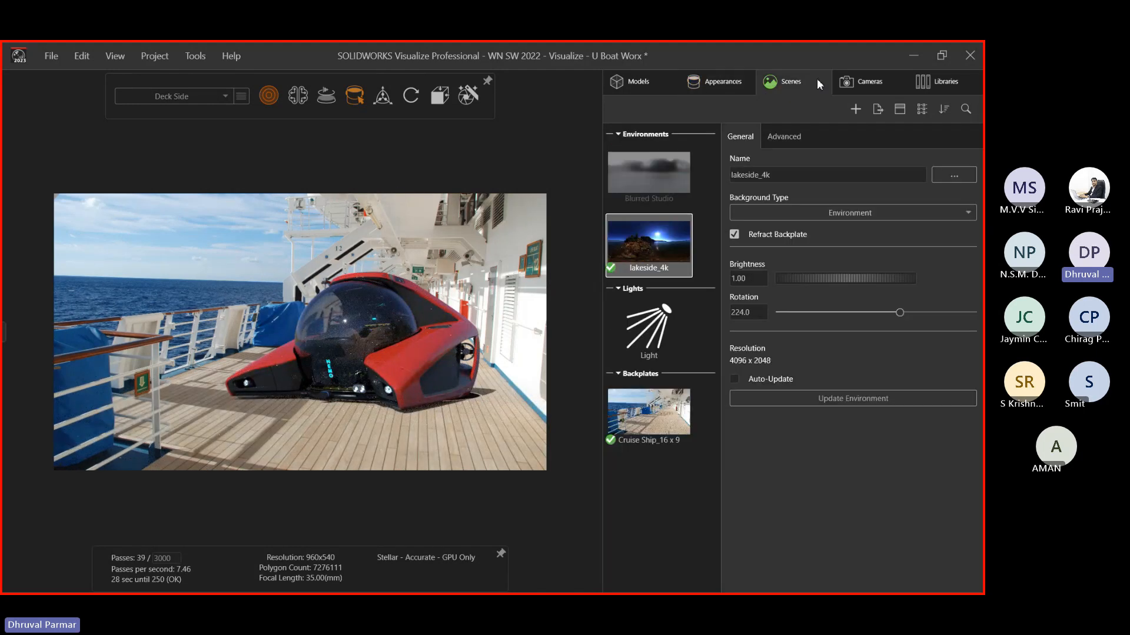
pyautogui.click(856, 81)
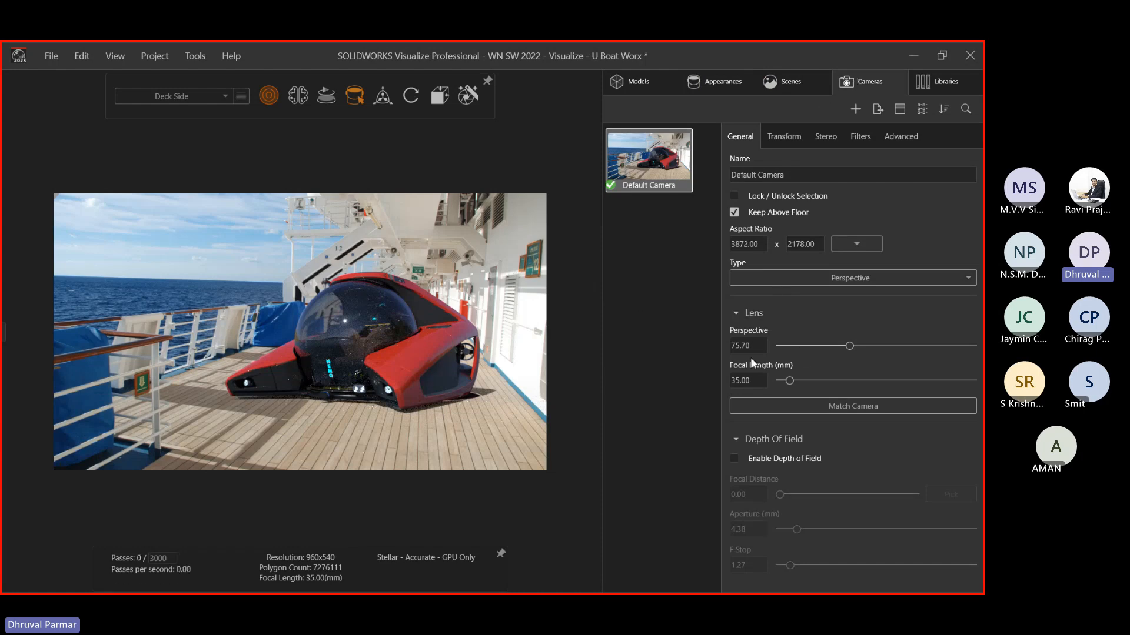
# Switch to Preview rendering and set camera focal length to 35.00 mm (perspective 75.70)
pyautogui.moveTo(849, 345)
pyautogui.mouseDown()
pyautogui.moveTo(953, 344)
pyautogui.moveTo(814, 368)
pyautogui.moveTo(914, 363)
pyautogui.moveTo(851, 357)
pyautogui.mouseUp()
pyautogui.moveTo(269, 96)
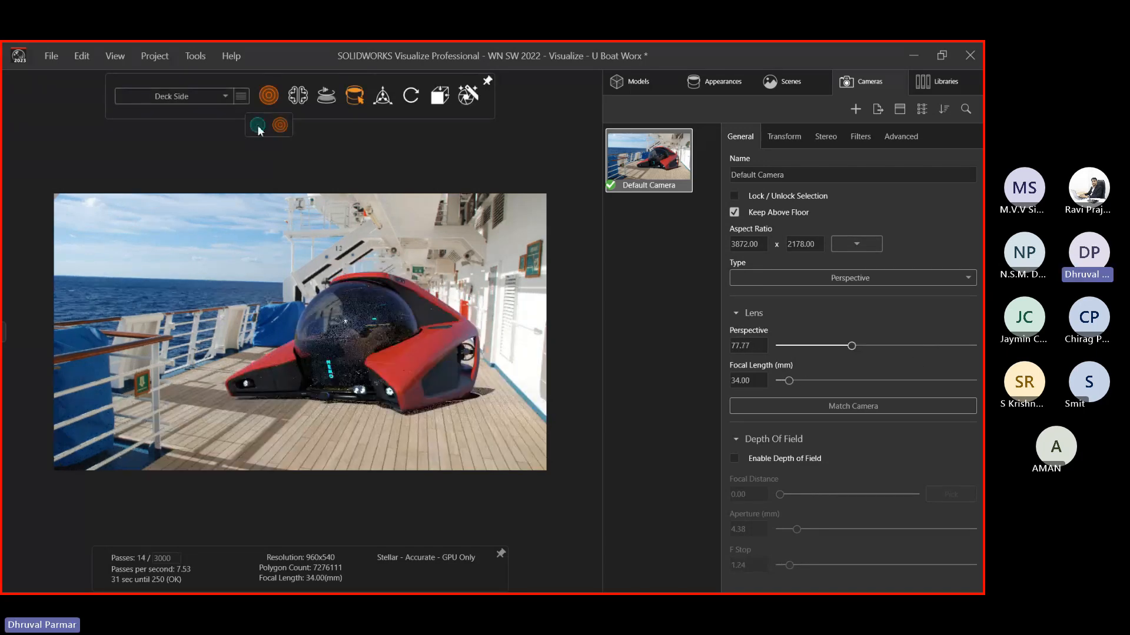
pyautogui.click(258, 125)
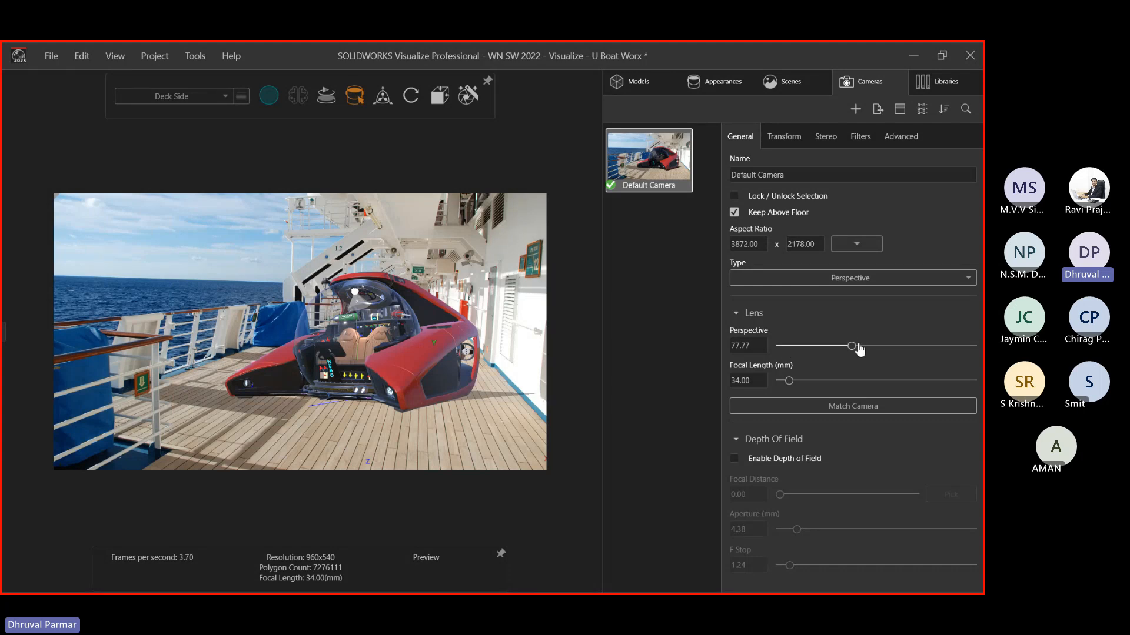
pyautogui.moveTo(848, 347)
pyautogui.mouseDown()
pyautogui.moveTo(826, 352)
pyautogui.moveTo(868, 342)
pyautogui.moveTo(834, 354)
pyautogui.moveTo(852, 351)
pyautogui.mouseUp()
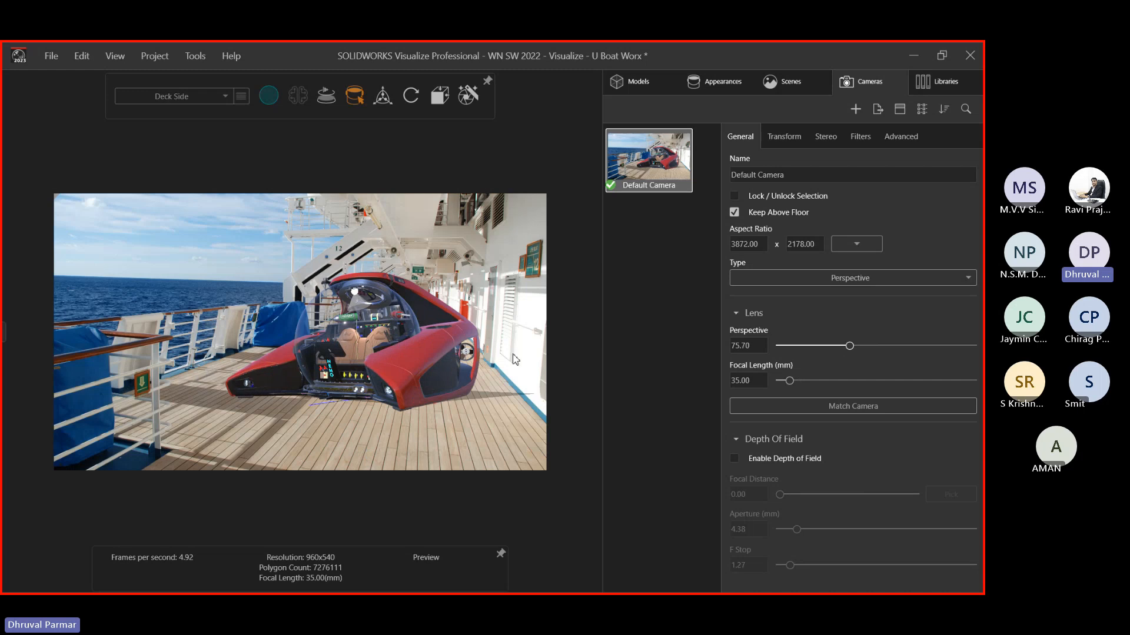
# Start Match Camera and align the red X lines with the horizon and overhead deck edge
pyautogui.click(792, 406)
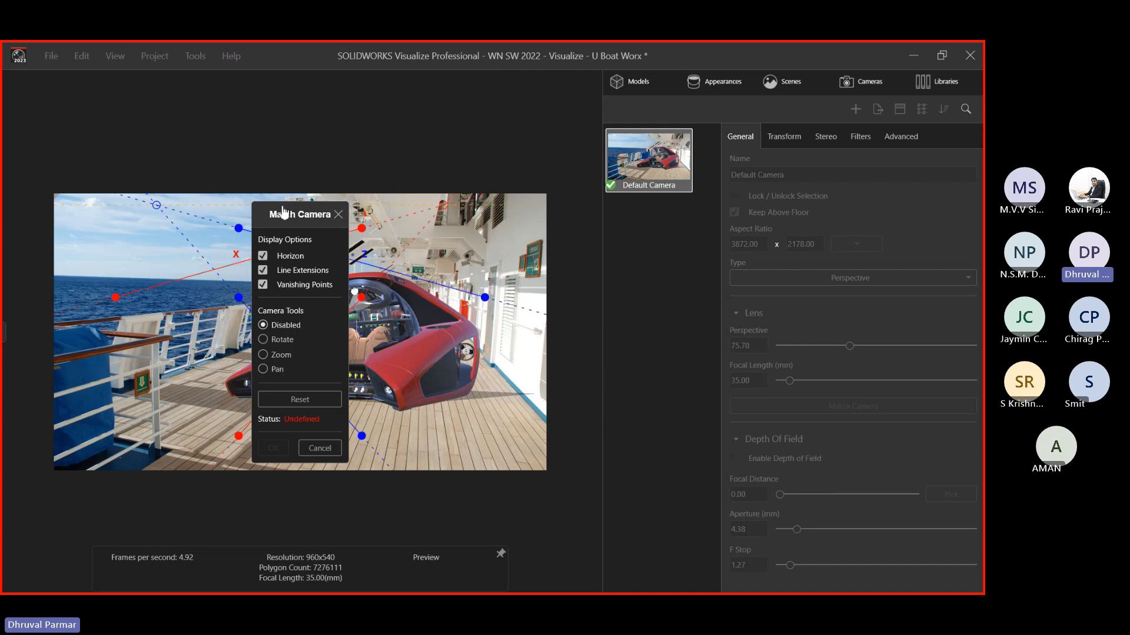
pyautogui.moveTo(283, 212); pyautogui.dragTo(579, 230)
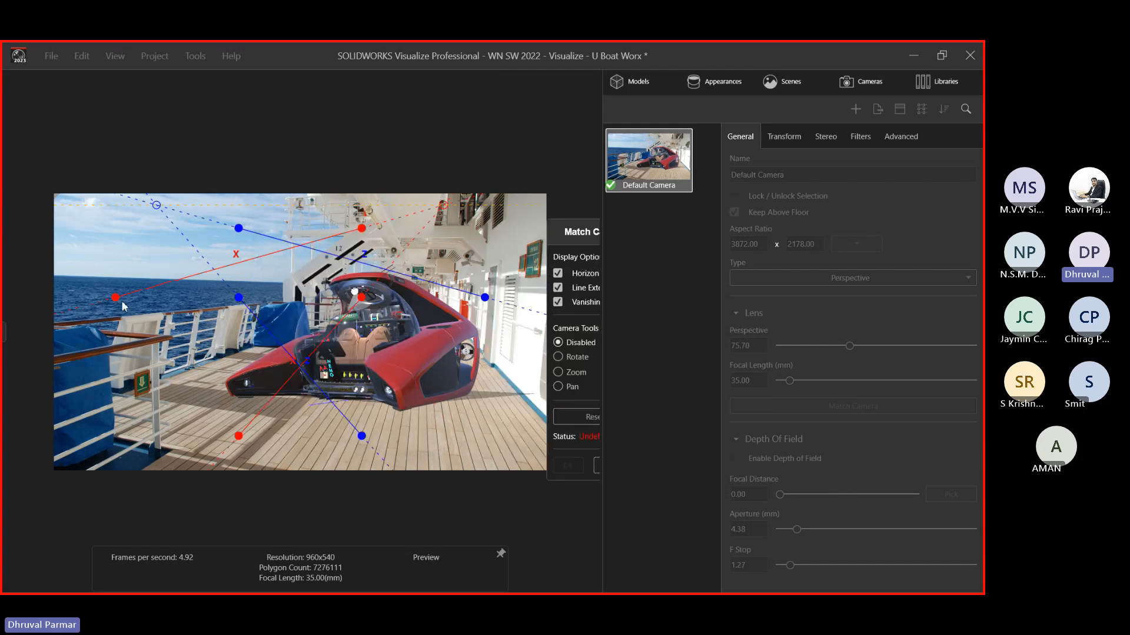
pyautogui.moveTo(115, 297)
pyautogui.mouseDown()
pyautogui.moveTo(57, 274)
pyautogui.moveTo(62, 283)
pyautogui.mouseUp()
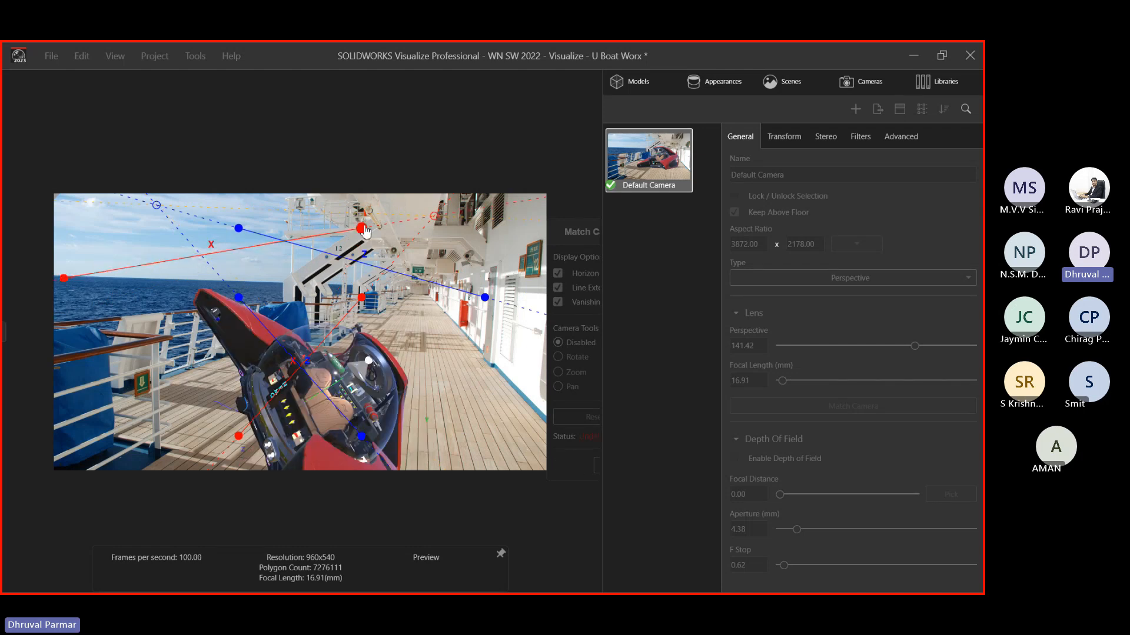
pyautogui.moveTo(361, 228); pyautogui.dragTo(274, 287)
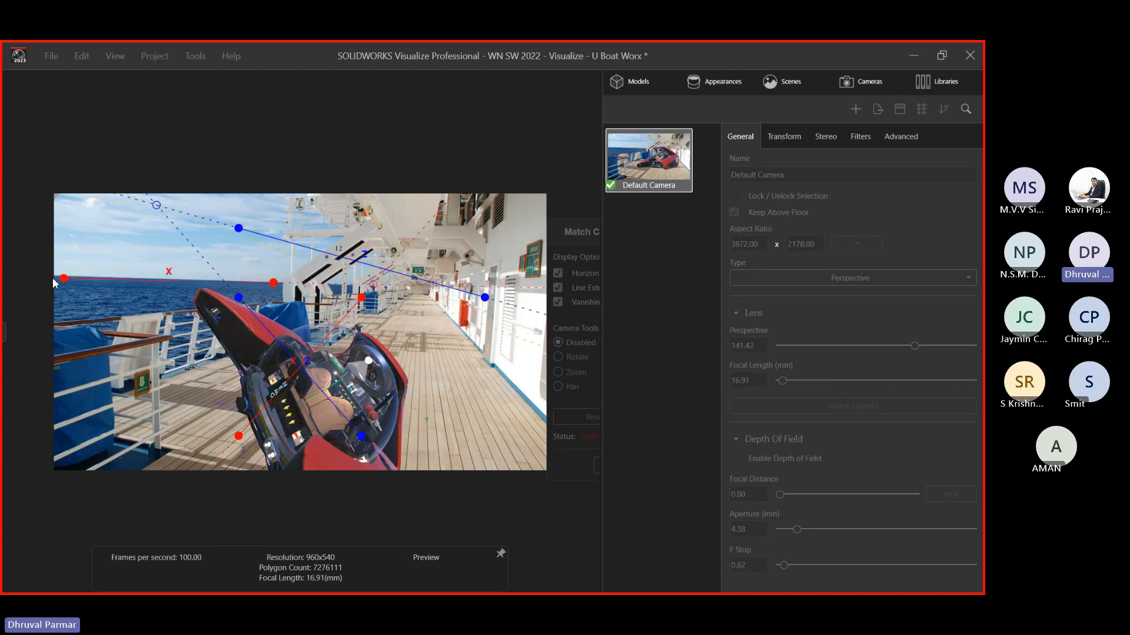
pyautogui.moveTo(64, 279); pyautogui.dragTo(57, 279)
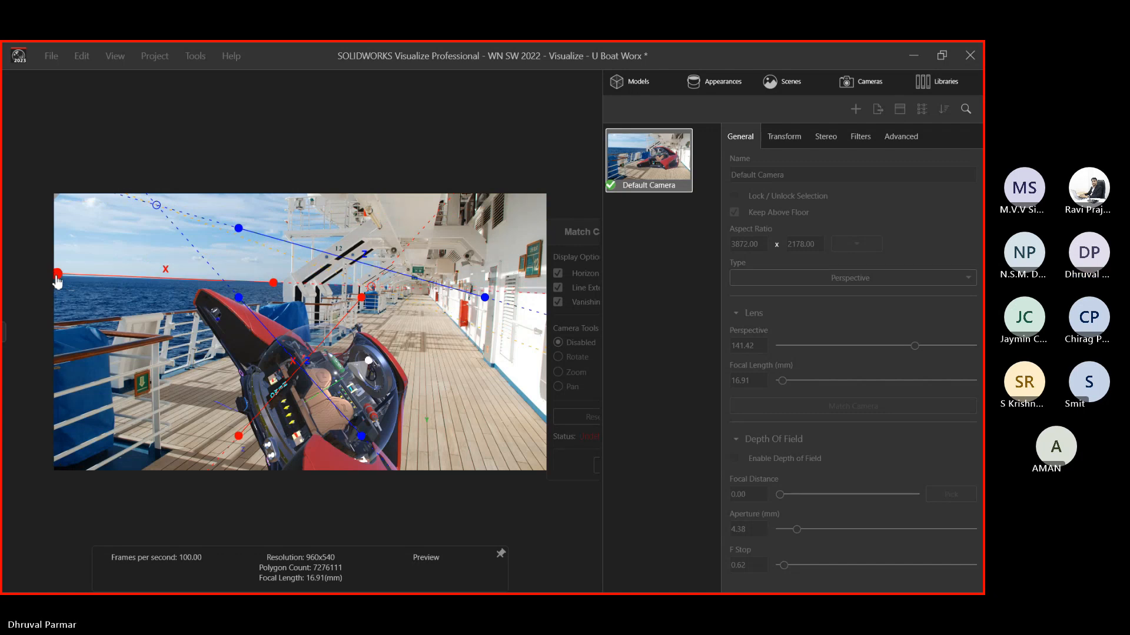
pyautogui.moveTo(361, 297); pyautogui.dragTo(468, 234)
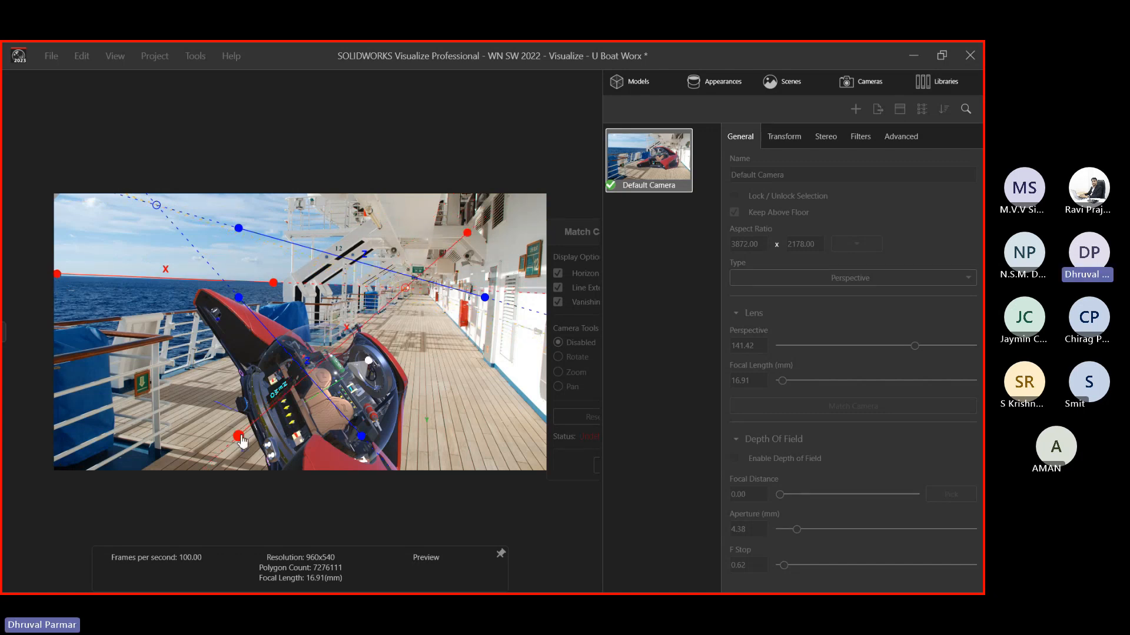
pyautogui.moveTo(239, 436); pyautogui.dragTo(362, 242)
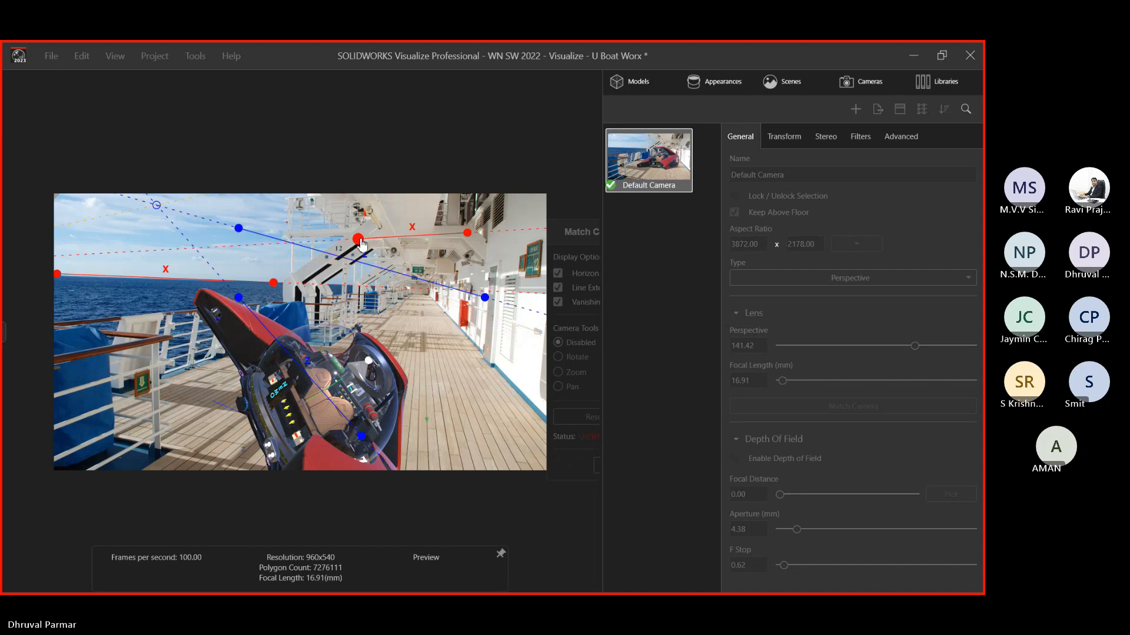
pyautogui.moveTo(467, 234); pyautogui.dragTo(463, 241)
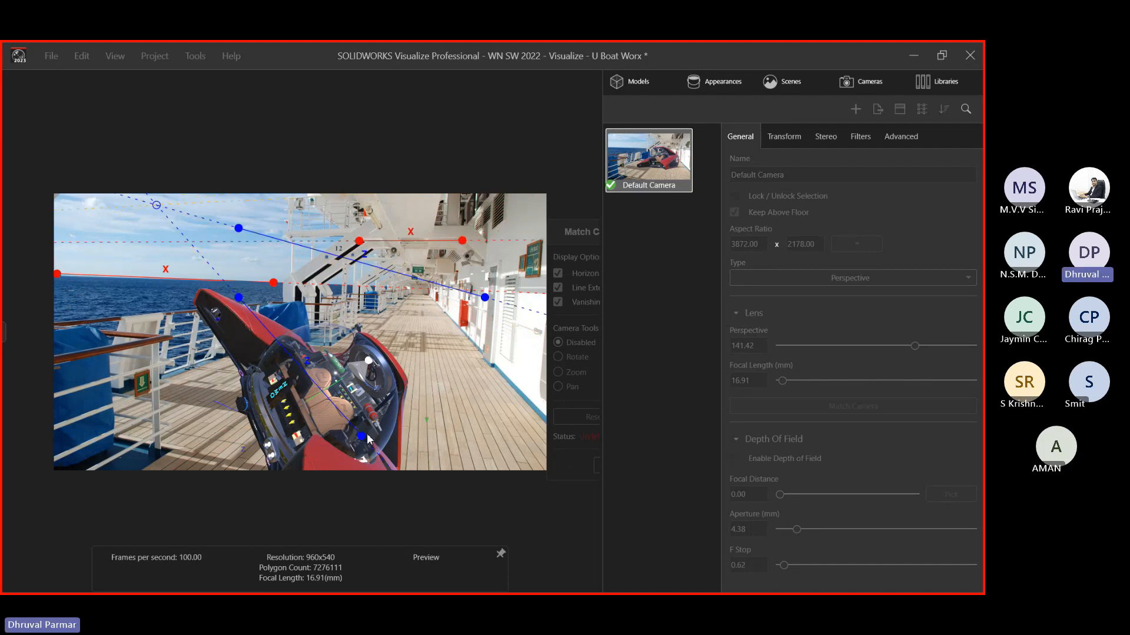
# Align blue Z lines along the railing and cabin wall, refine, and apply (focal length 31.08 mm)
pyautogui.moveTo(363, 436); pyautogui.dragTo(171, 381)
pyautogui.moveTo(238, 298); pyautogui.dragTo(251, 347)
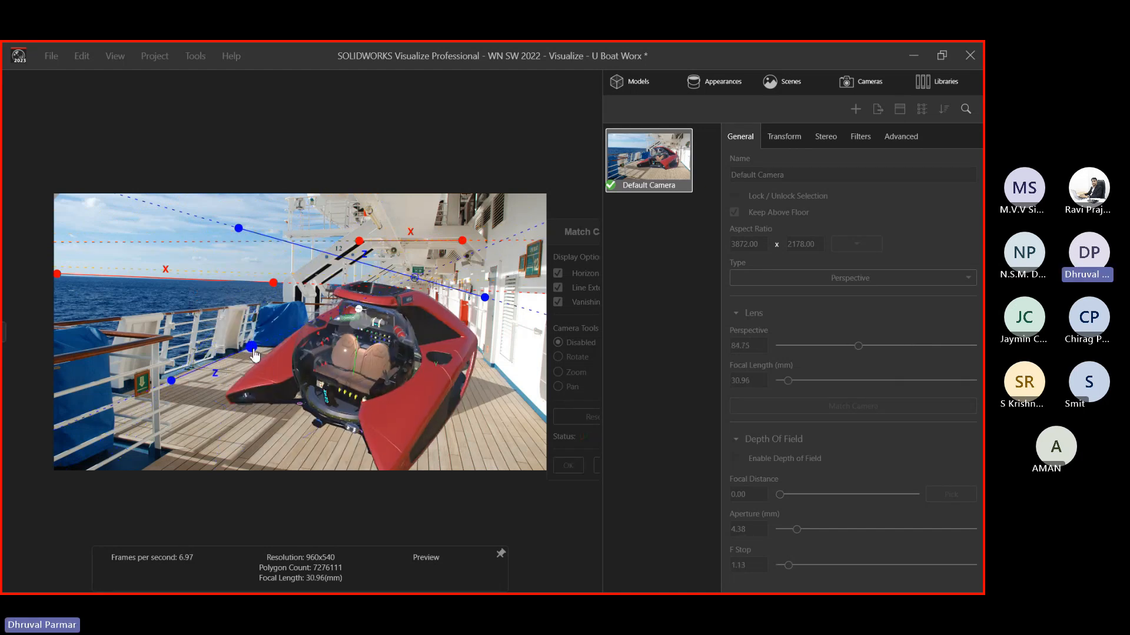
pyautogui.moveTo(171, 381); pyautogui.dragTo(172, 376)
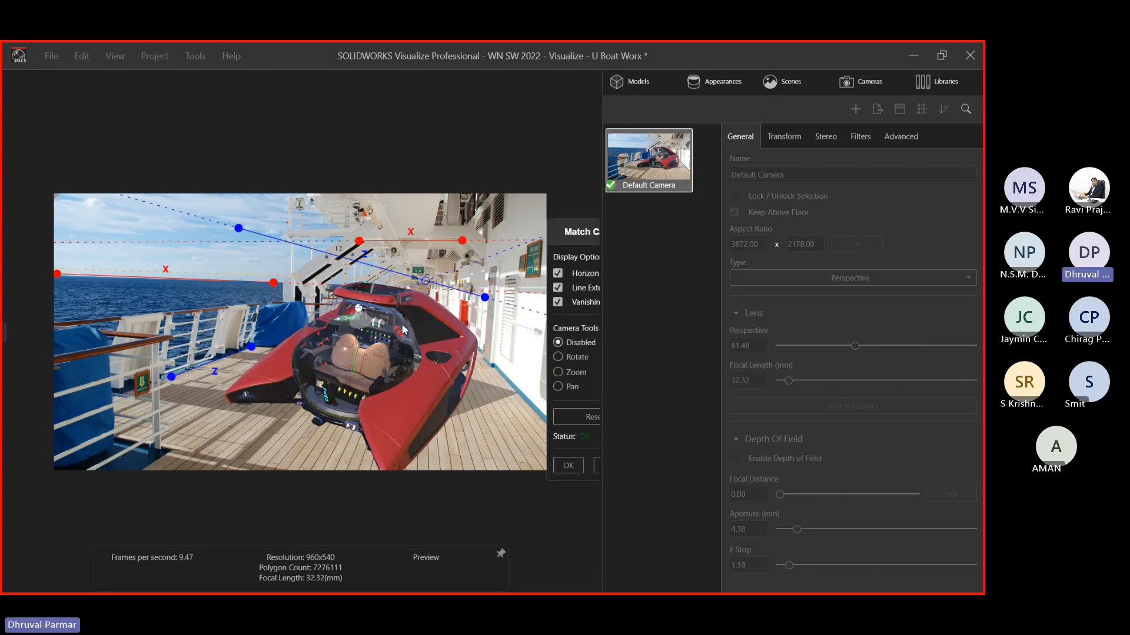
pyautogui.moveTo(238, 227); pyautogui.dragTo(483, 352)
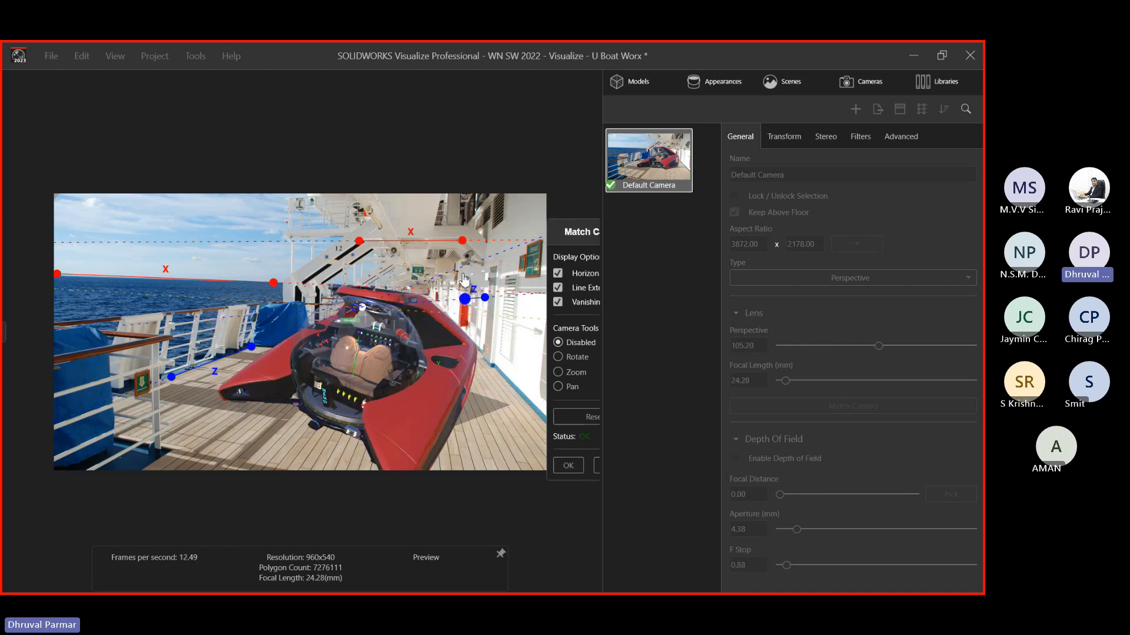
pyautogui.moveTo(483, 353); pyautogui.dragTo(537, 414)
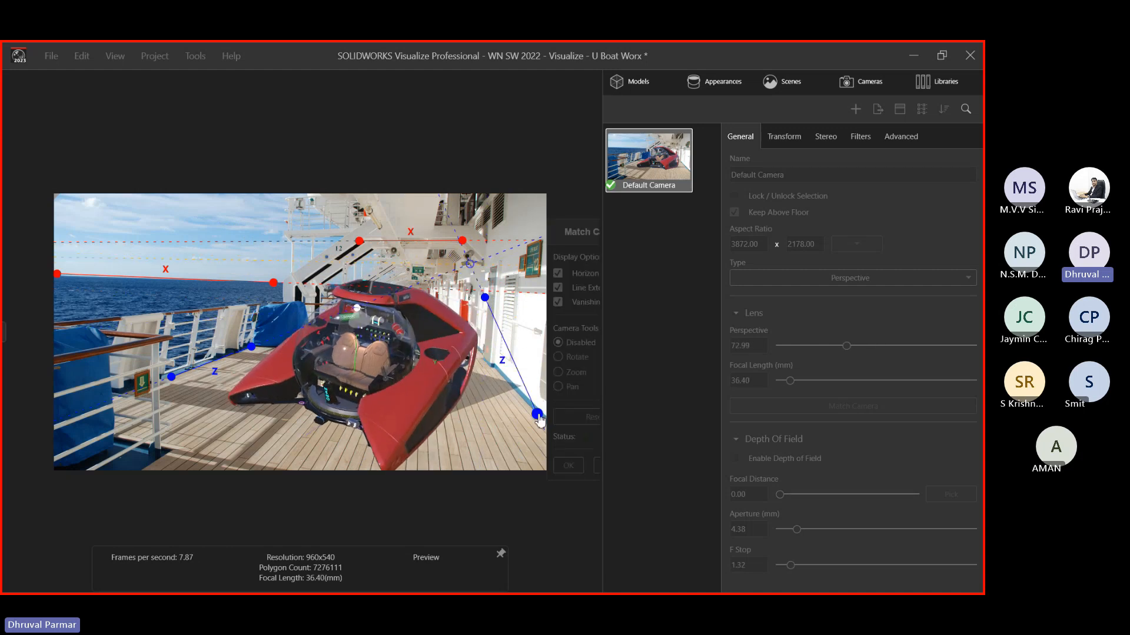
pyautogui.moveTo(484, 298); pyautogui.dragTo(491, 369)
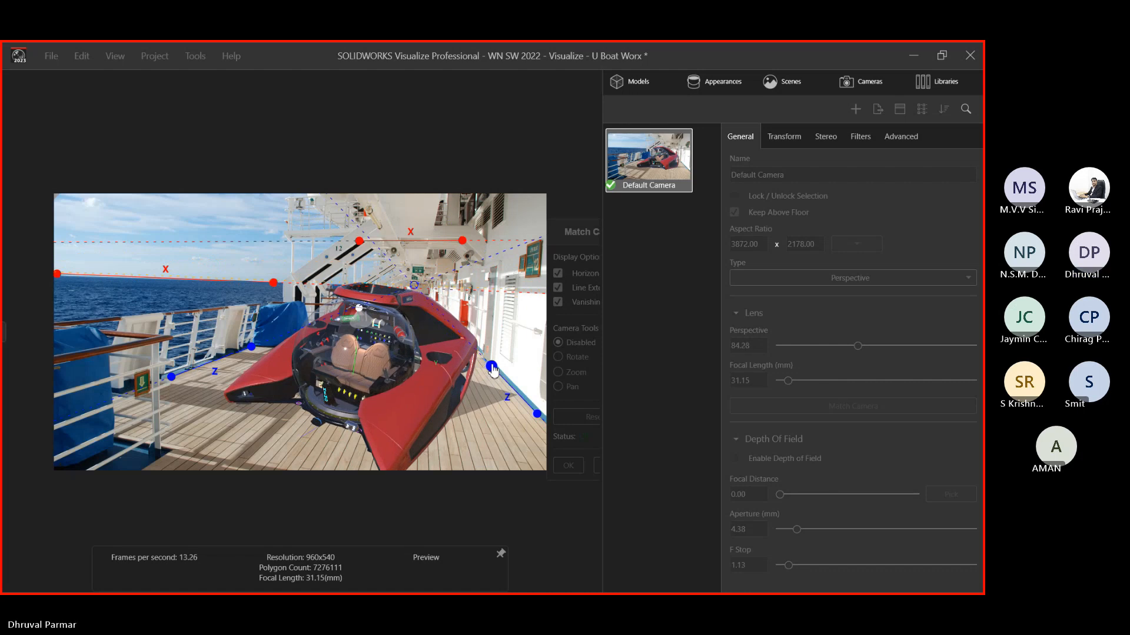
pyautogui.moveTo(537, 414); pyautogui.dragTo(541, 417)
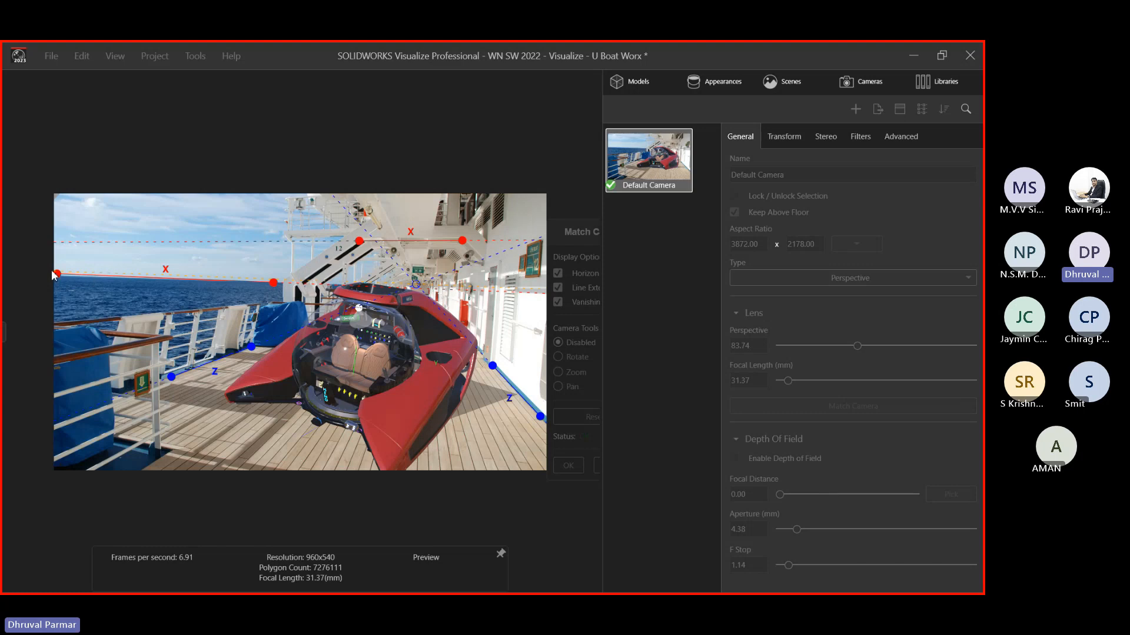
pyautogui.moveTo(57, 274); pyautogui.dragTo(59, 278)
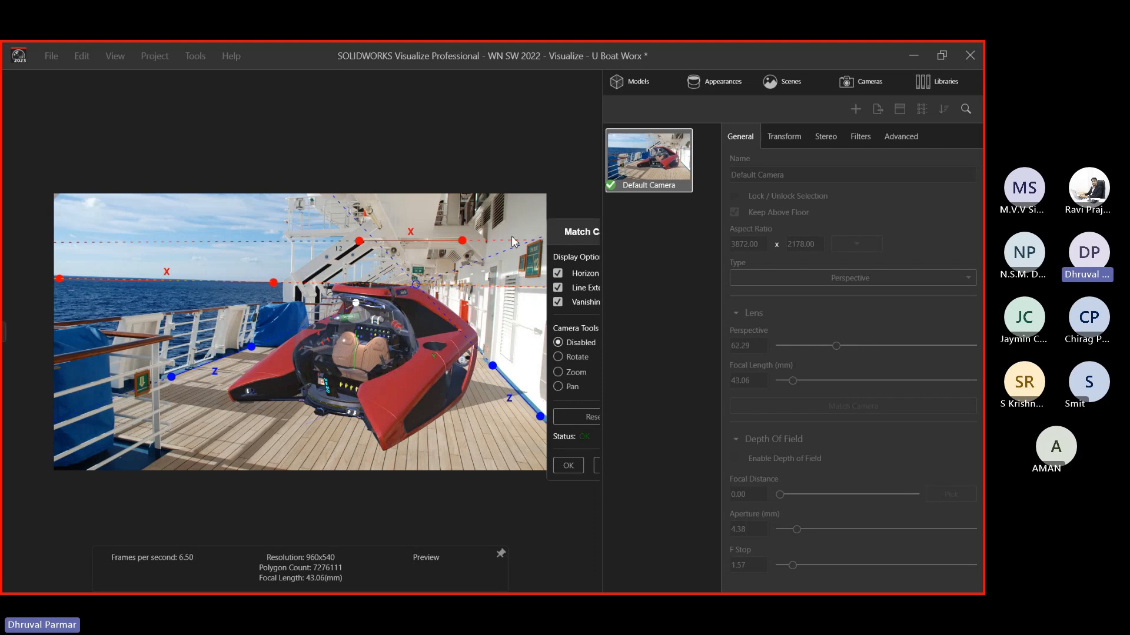
pyautogui.moveTo(468, 242); pyautogui.dragTo(468, 235)
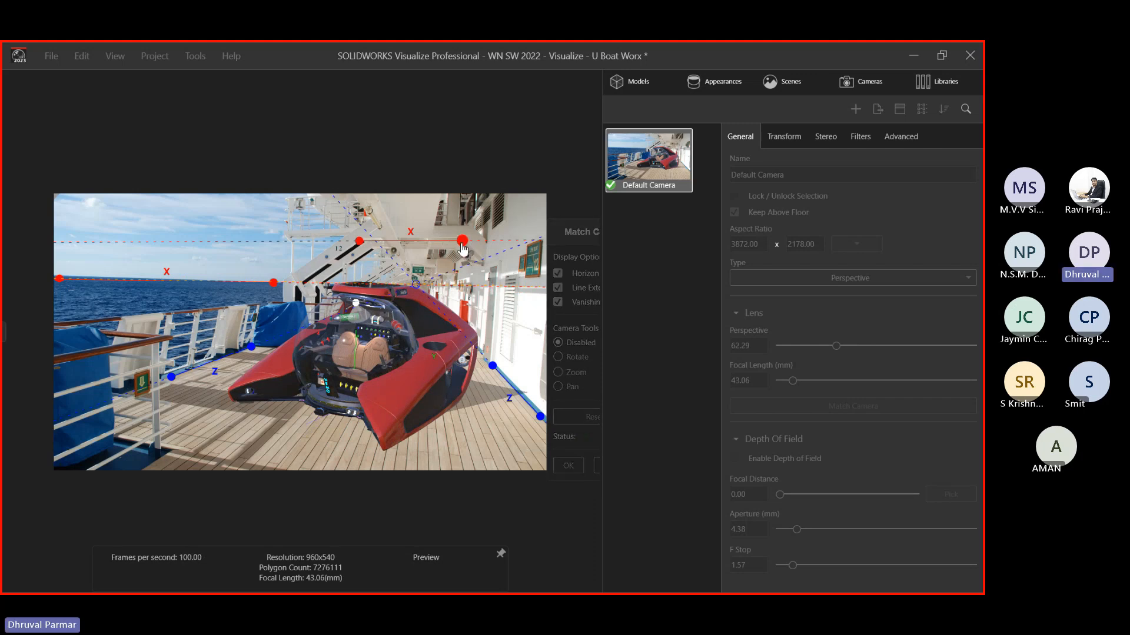
pyautogui.moveTo(361, 246); pyautogui.dragTo(368, 243)
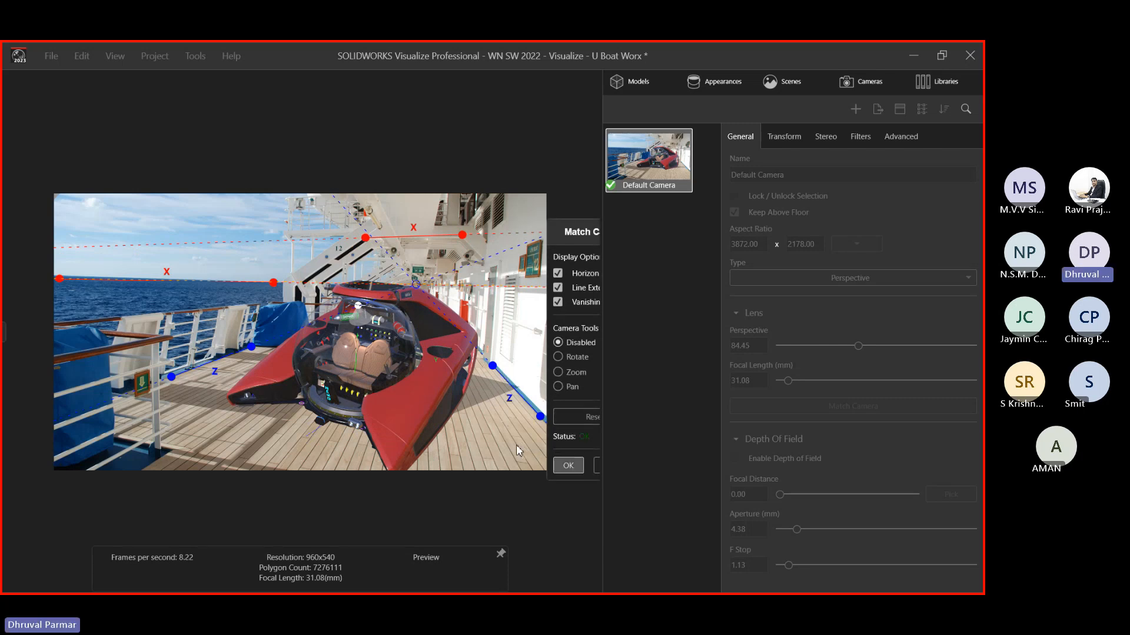
pyautogui.press('Return')
# Orbit to a lower, level view with the submarine settled on the deck
pyautogui.moveTo(409, 391); pyautogui.dragTo(403, 330)
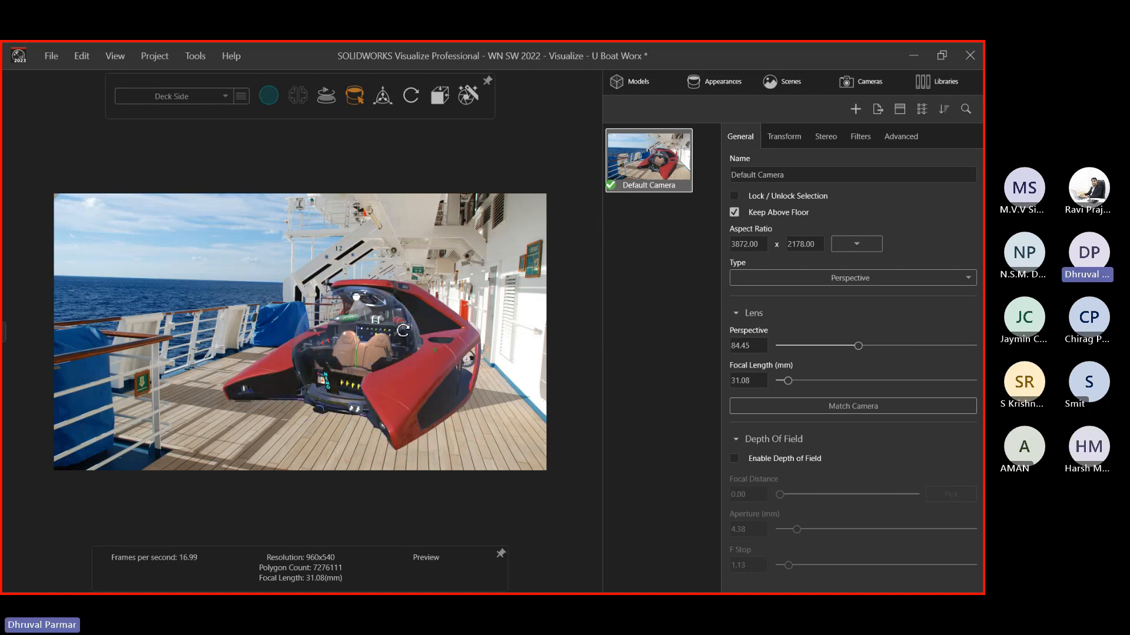
pyautogui.moveTo(403, 330); pyautogui.dragTo(281, 355)
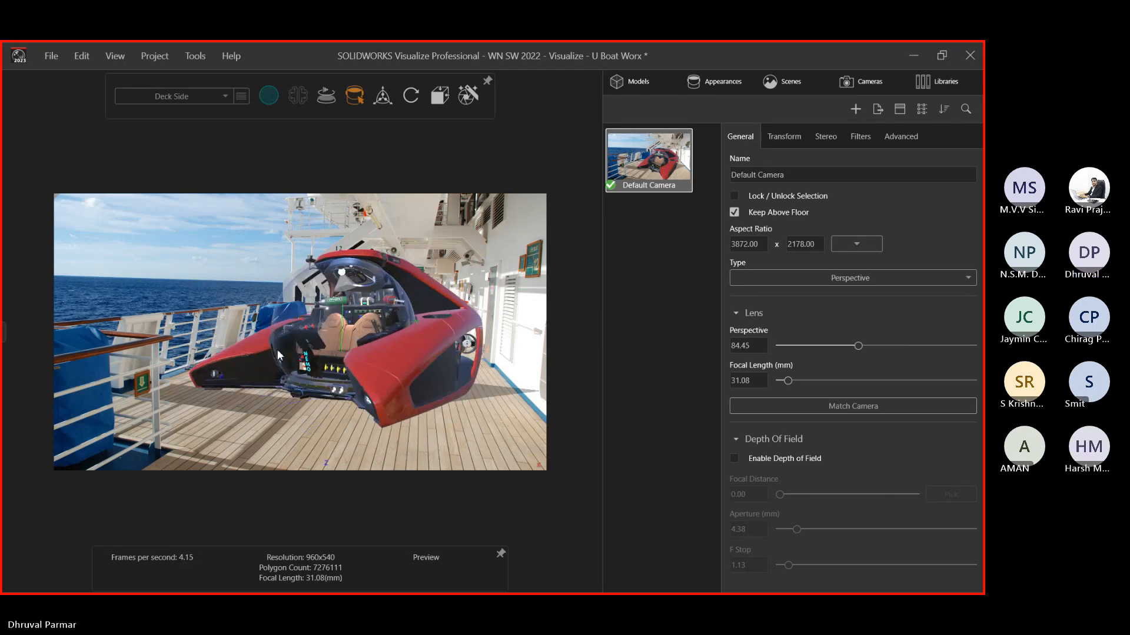
pyautogui.moveTo(282, 355)
pyautogui.mouseDown(button='middle')
pyautogui.moveTo(292, 318)
pyautogui.moveTo(302, 360)
pyautogui.mouseUp(button='middle')
pyautogui.moveTo(303, 360); pyautogui.dragTo(316, 405, button='right')
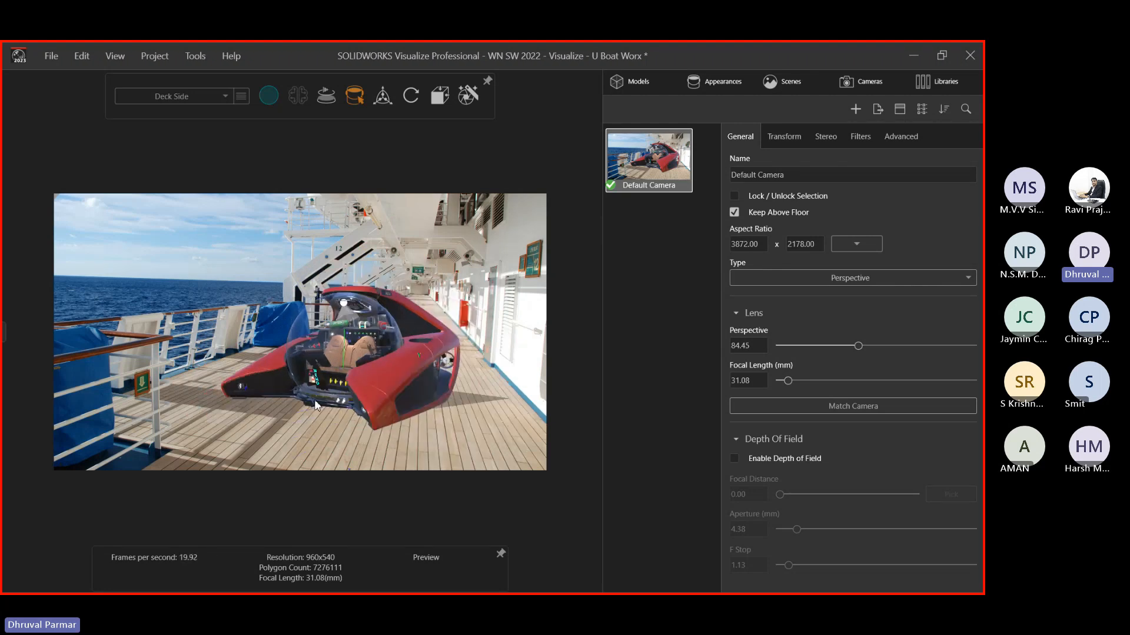
# Pan and zoom the submarine into position on the deck
pyautogui.moveTo(317, 405); pyautogui.dragTo(327, 383, button='middle')
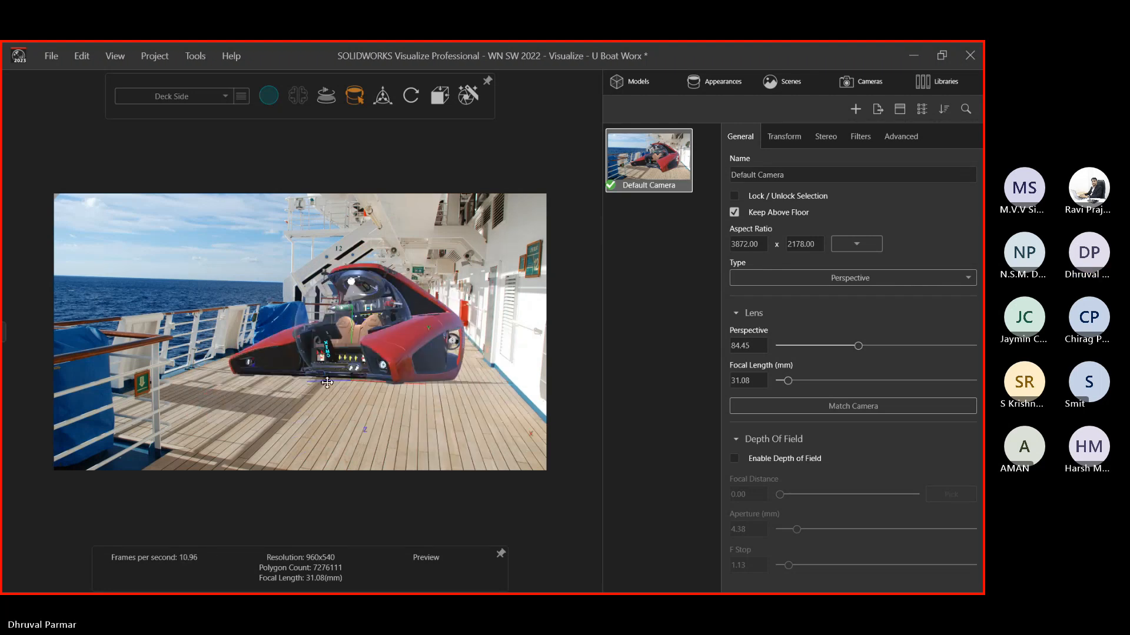
pyautogui.moveTo(327, 382); pyautogui.dragTo(337, 369, button='right')
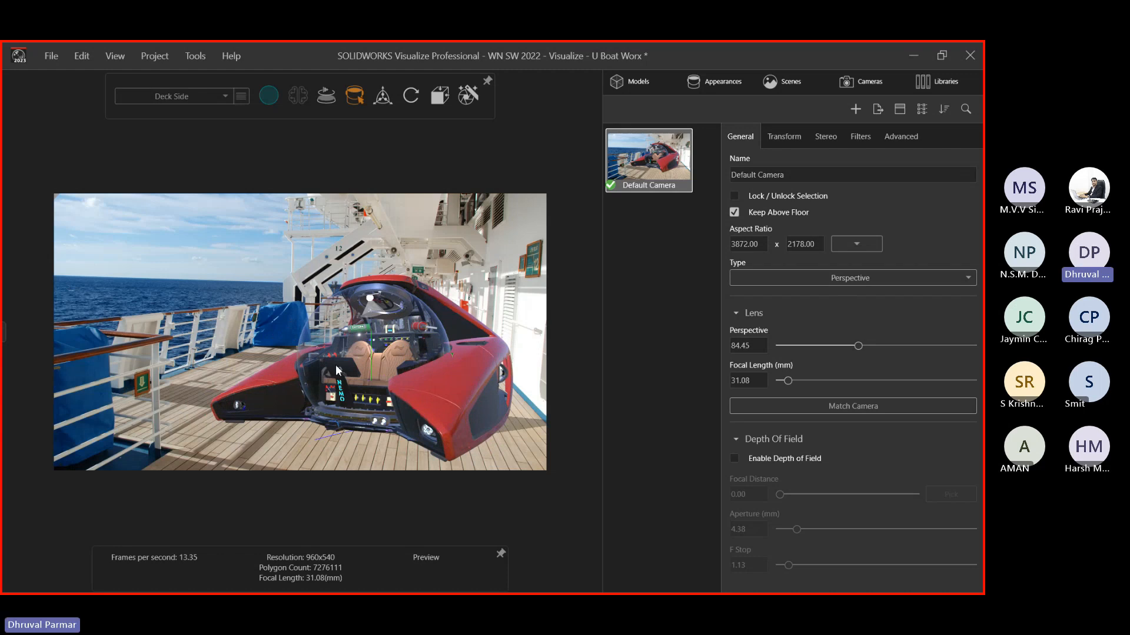
pyautogui.moveTo(337, 369); pyautogui.dragTo(297, 346, button='right')
pyautogui.moveTo(306, 348); pyautogui.dragTo(353, 372, button='middle')
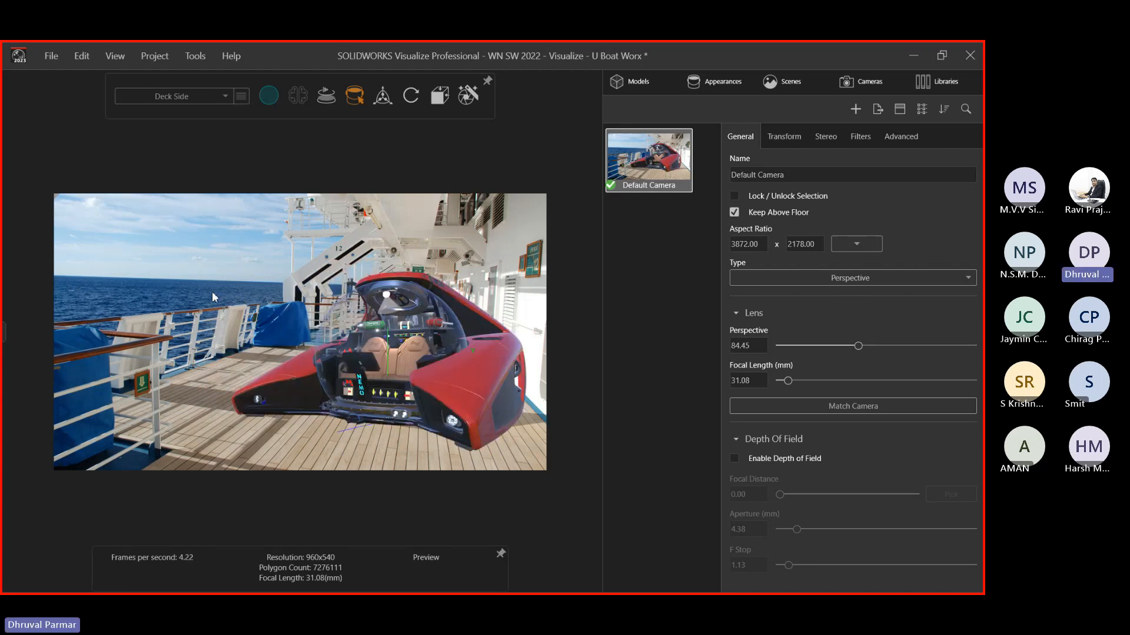
pyautogui.moveTo(364, 374); pyautogui.dragTo(371, 350, button='right')
# Switch to Stellar Accurate rendering and orbit the submarine to face the viewer
pyautogui.click(269, 96)
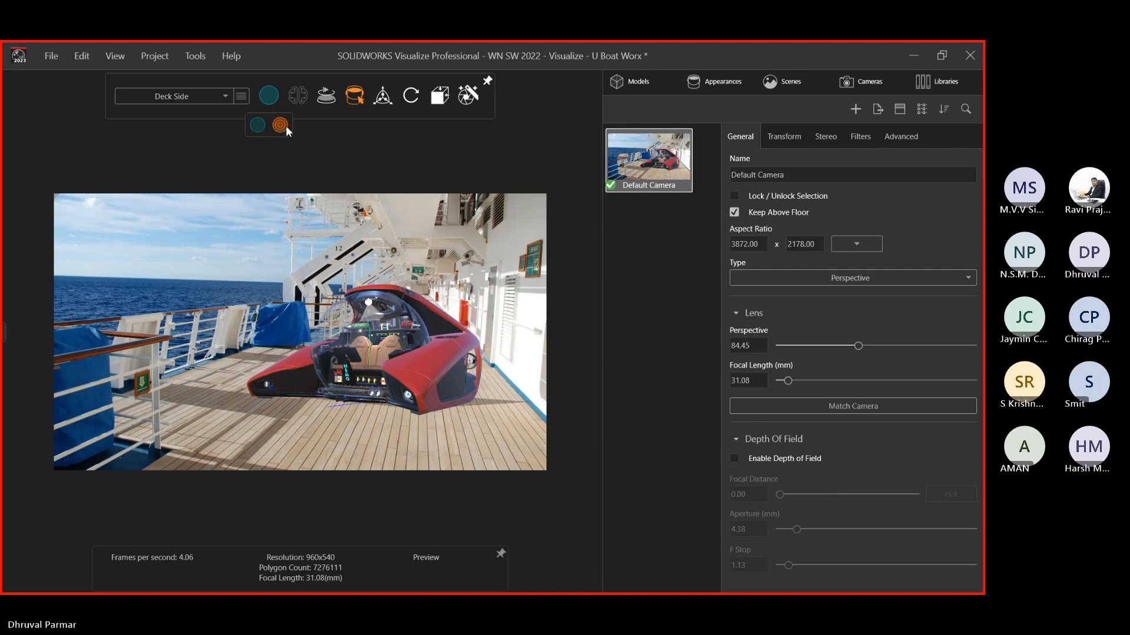
pyautogui.click(280, 124)
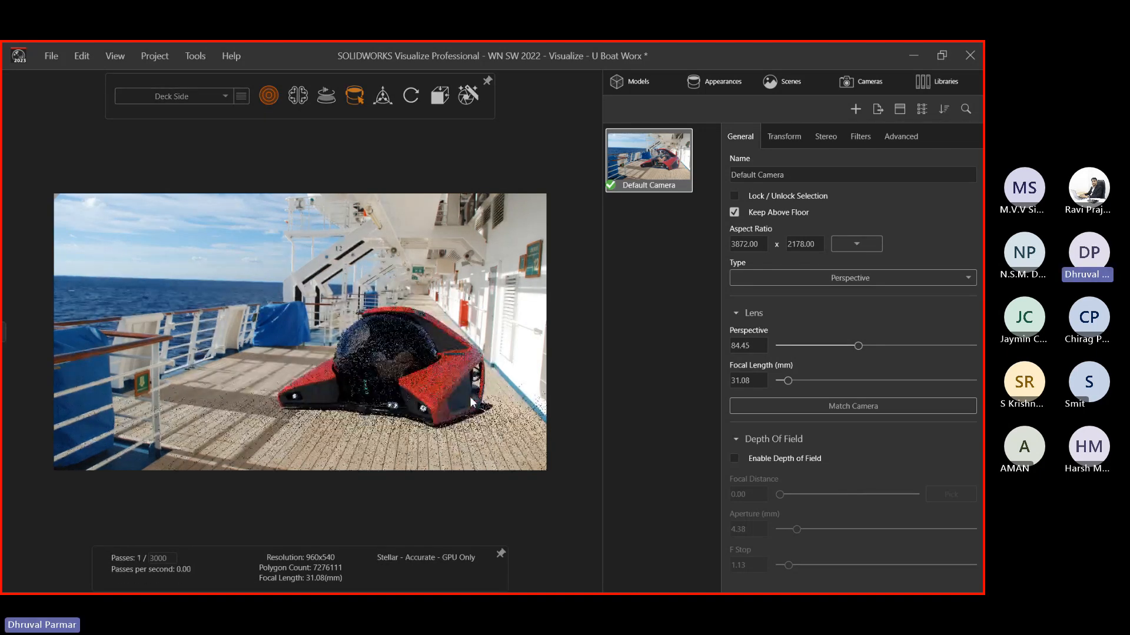
pyautogui.moveTo(473, 403); pyautogui.dragTo(250, 377)
pyautogui.moveTo(348, 353); pyautogui.dragTo(306, 353)
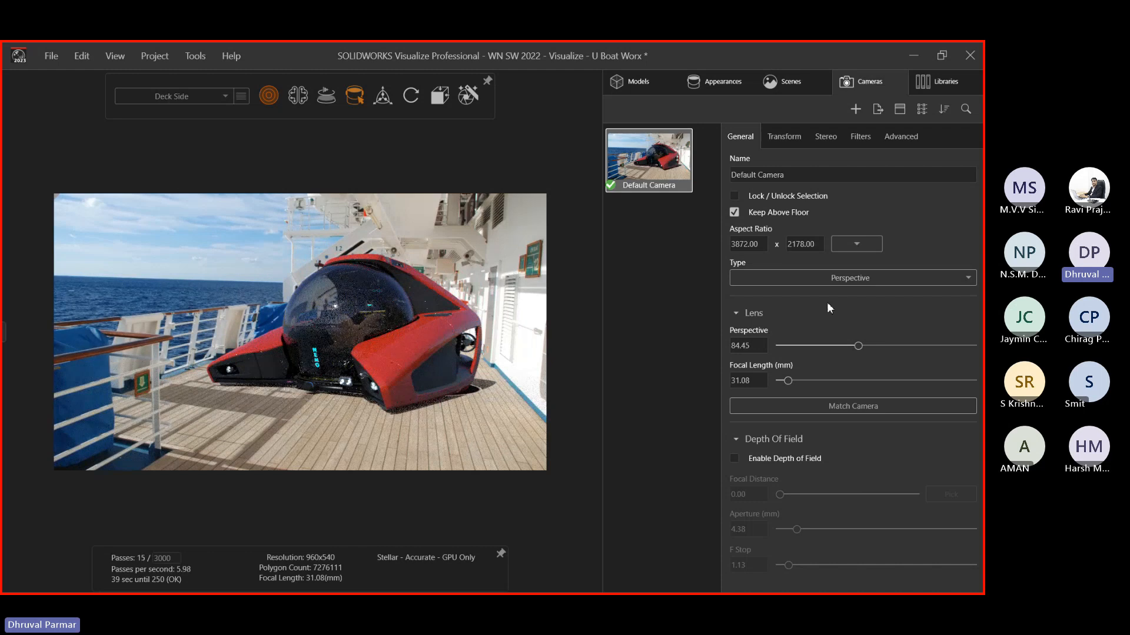
# Set the lakeside_4k environment rotation to 188.6 in the Scenes tab
pyautogui.click(785, 83)
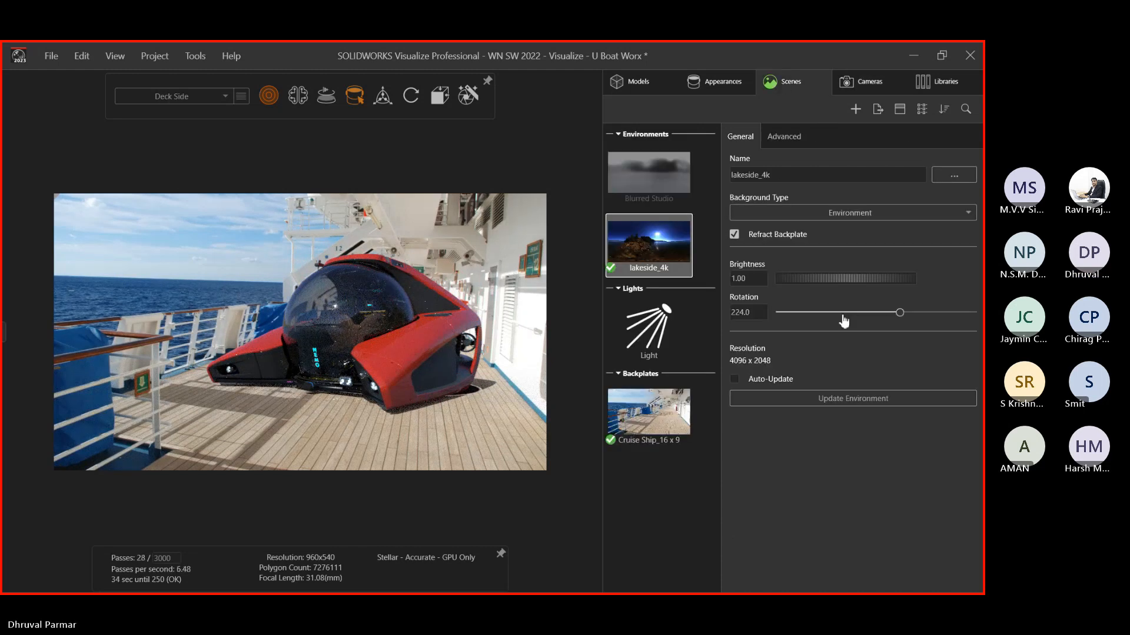
pyautogui.click(676, 327)
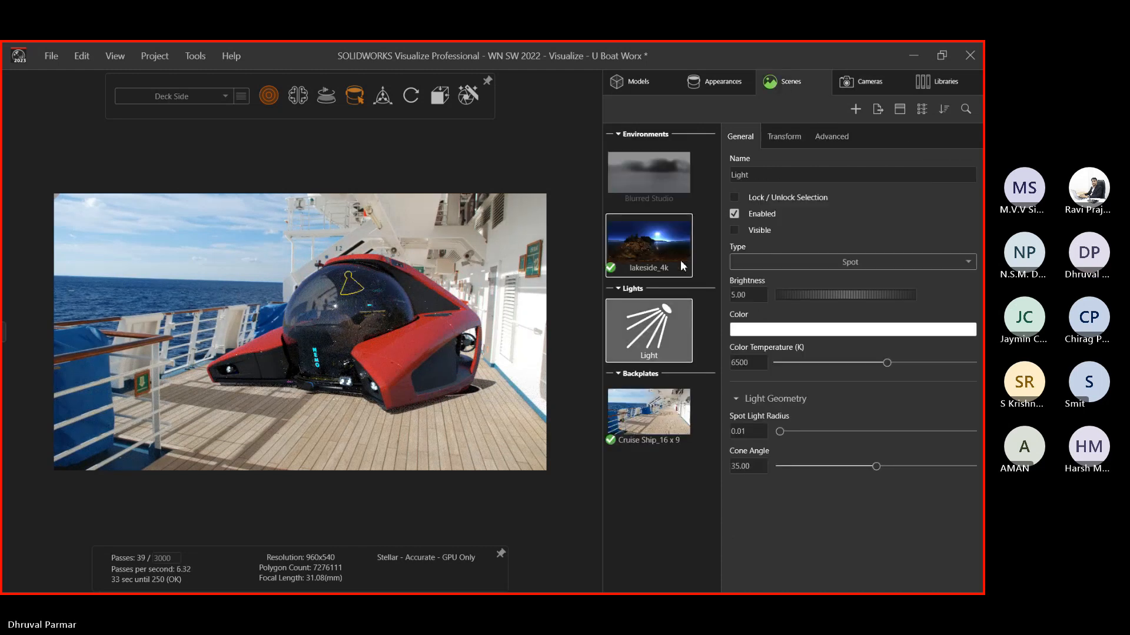
pyautogui.click(659, 250)
pyautogui.moveTo(899, 312); pyautogui.dragTo(919, 314)
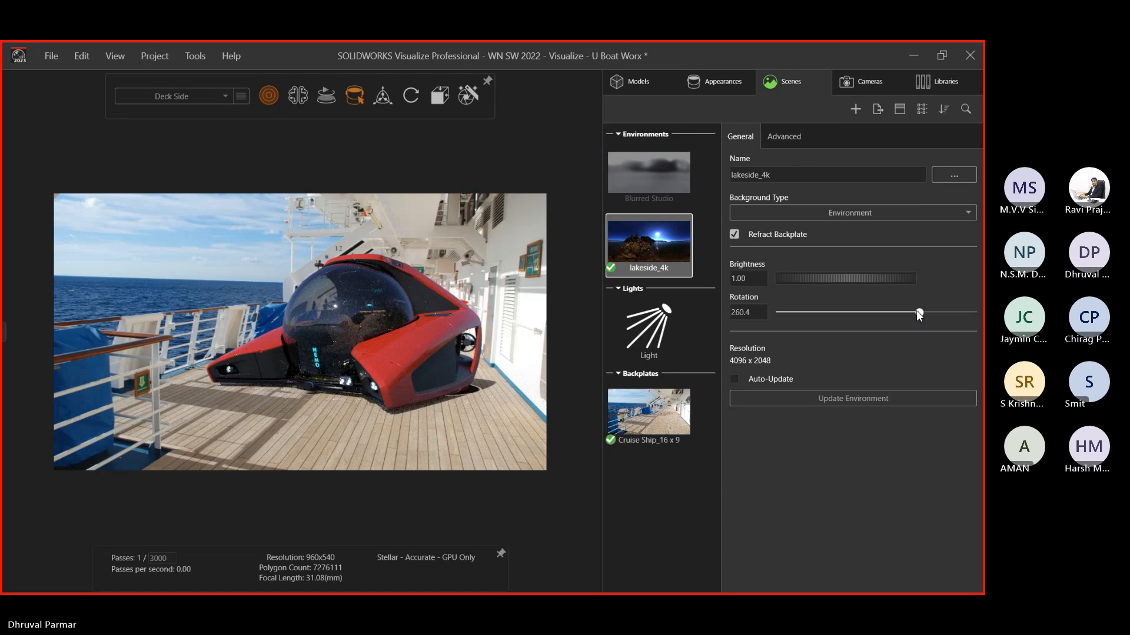
pyautogui.click(875, 312)
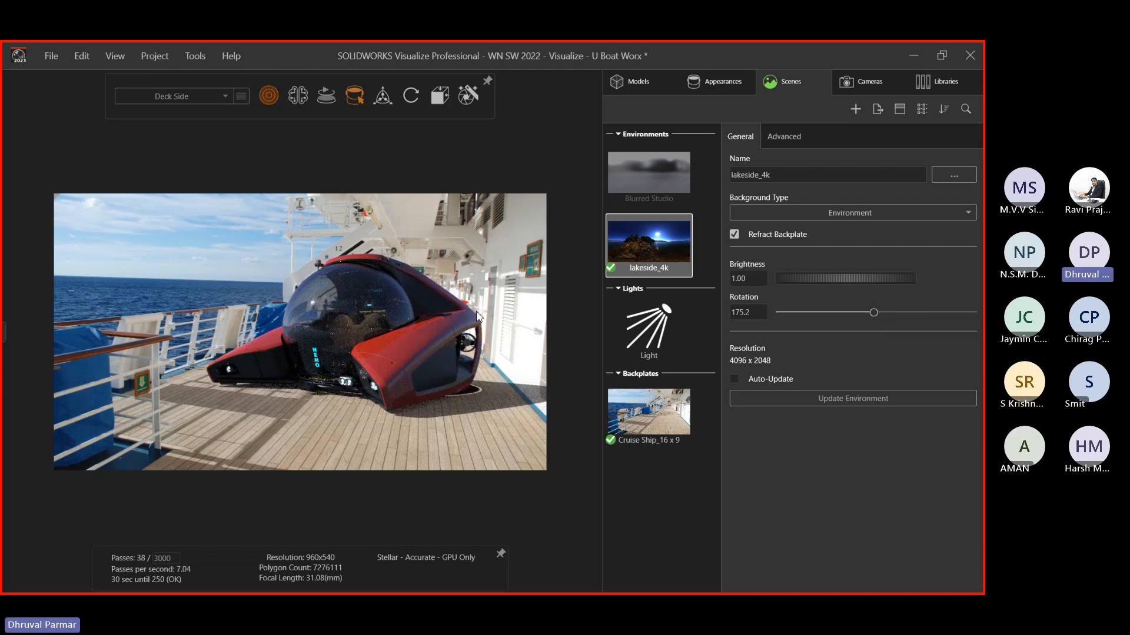
pyautogui.click(881, 312)
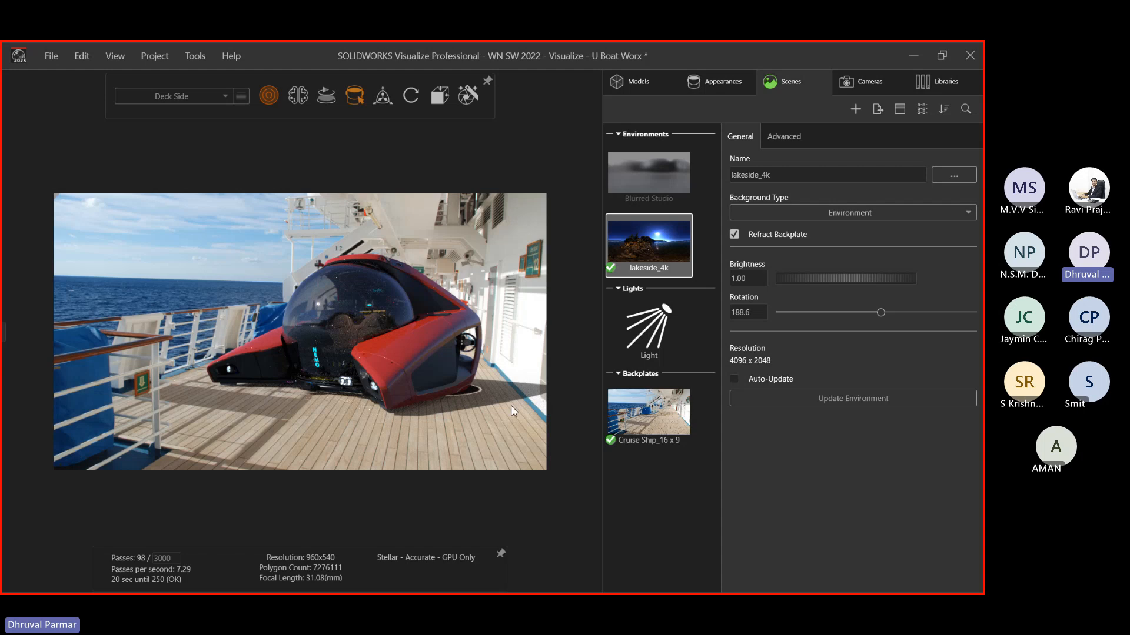
# Add a Wall primitive through New Model in the Models tab
pyautogui.click(693, 83)
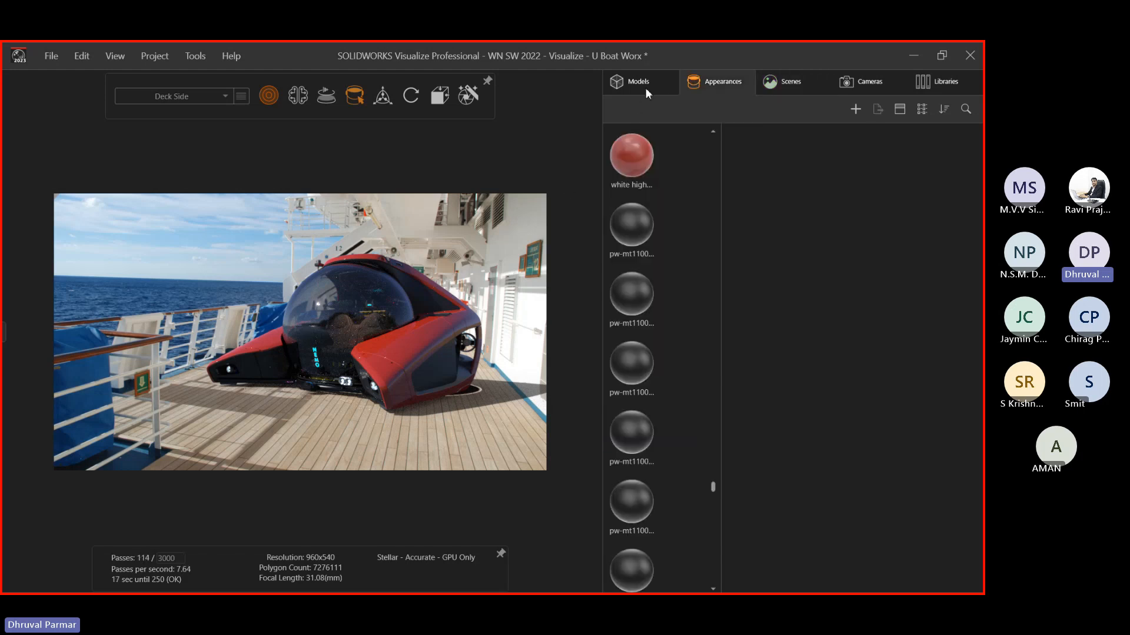
pyautogui.click(636, 88)
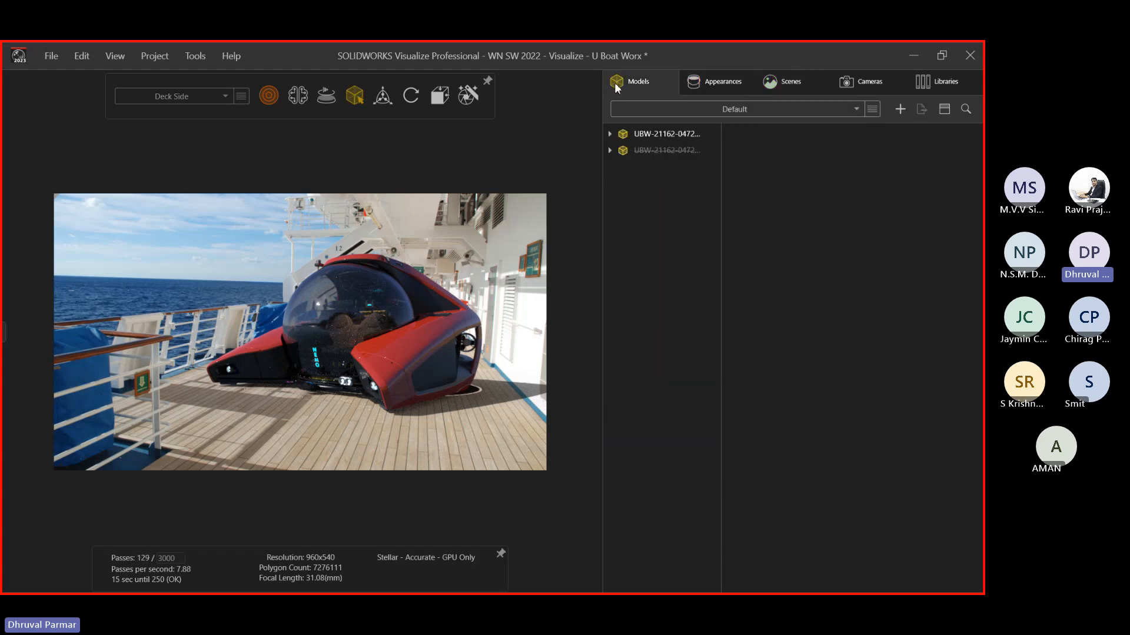
pyautogui.click(900, 110)
pyautogui.moveTo(875, 131)
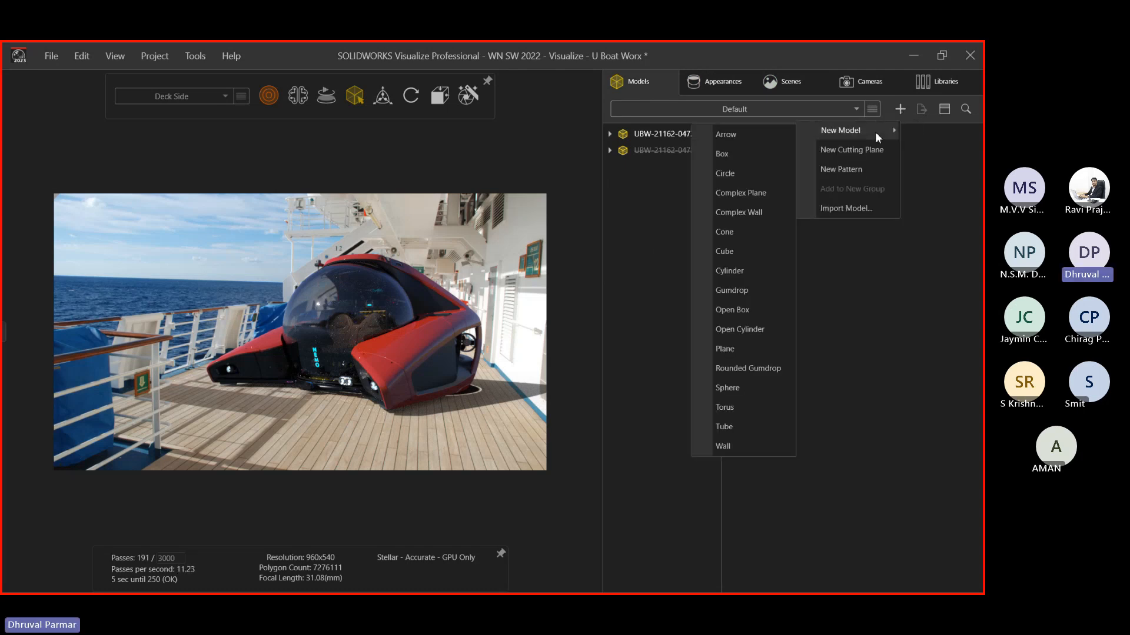
pyautogui.click(721, 444)
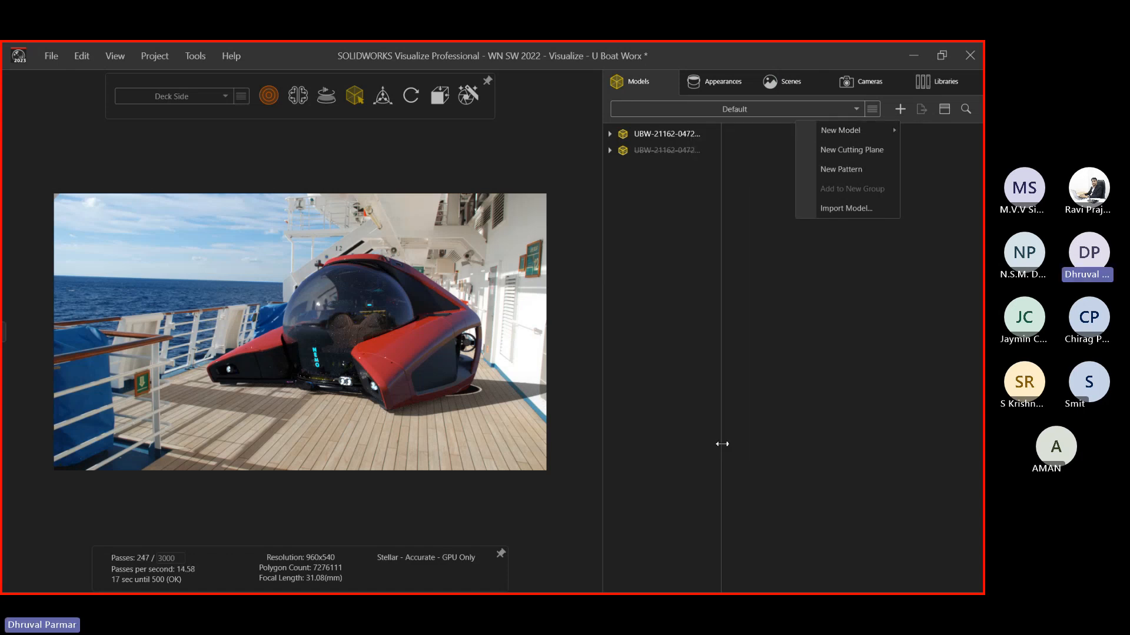
pyautogui.click(381, 98)
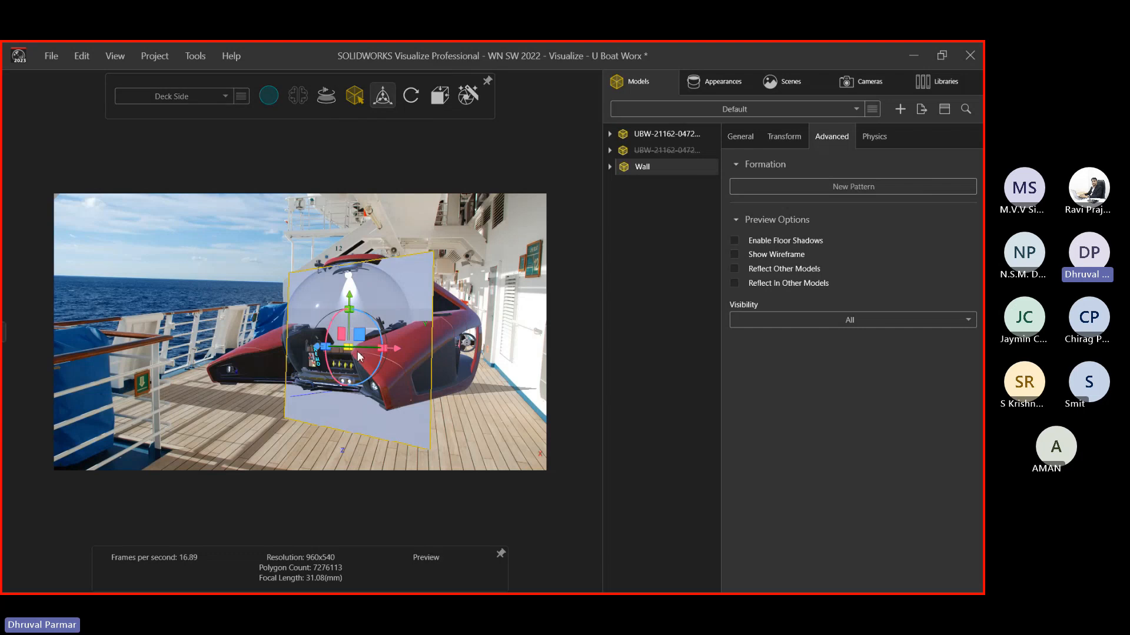
# Rotate, enlarge, raise and shift the Wall to stand at the deck's right edge
pyautogui.moveTo(361, 351); pyautogui.dragTo(522, 368)
pyautogui.moveTo(486, 292)
pyautogui.mouseDown()
pyautogui.moveTo(485, 254)
pyautogui.moveTo(499, 278)
pyautogui.mouseUp()
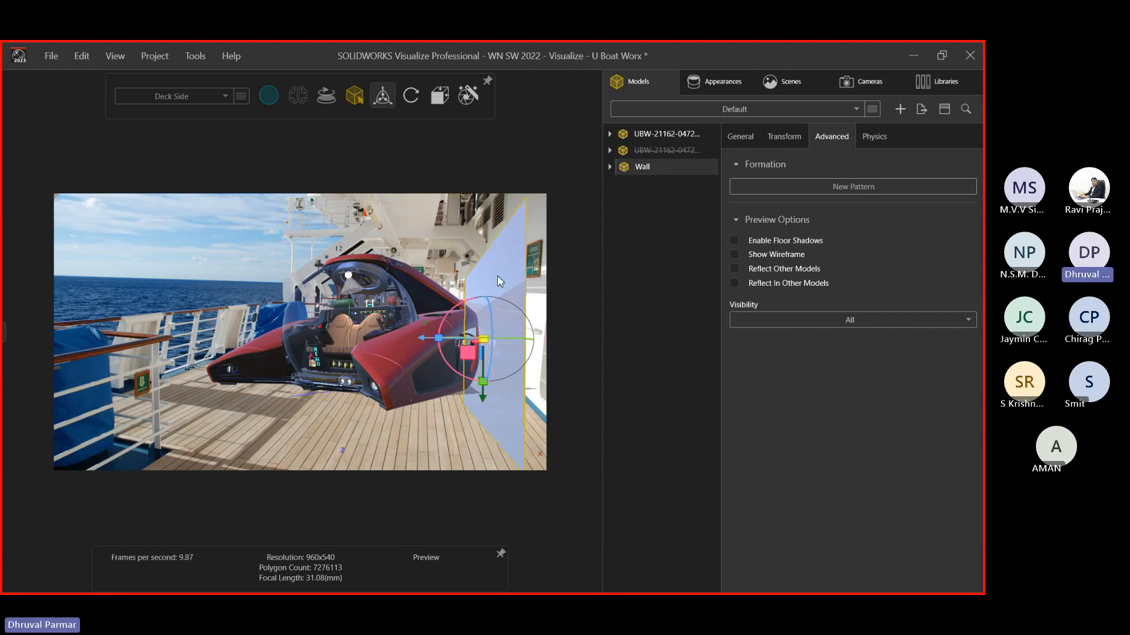
pyautogui.moveTo(483, 344)
pyautogui.mouseDown()
pyautogui.moveTo(494, 339)
pyautogui.moveTo(440, 336)
pyautogui.moveTo(474, 339)
pyautogui.mouseUp()
pyautogui.moveTo(531, 405); pyautogui.dragTo(532, 379)
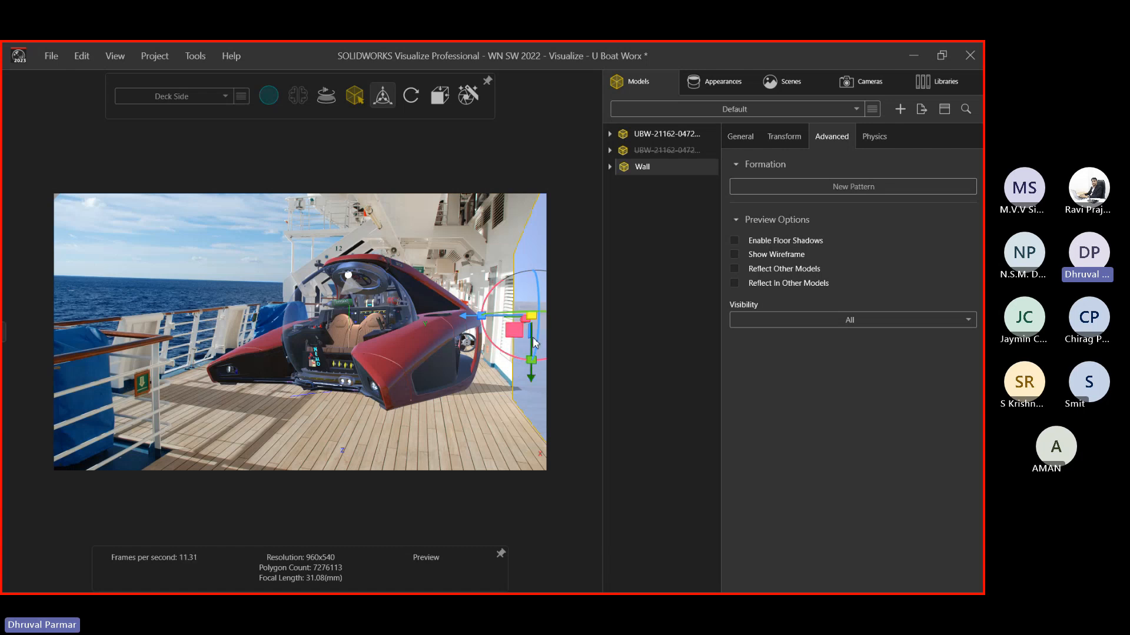
pyautogui.moveTo(496, 316)
pyautogui.mouseDown()
pyautogui.moveTo(469, 323)
pyautogui.moveTo(544, 312)
pyautogui.moveTo(485, 332)
pyautogui.mouseUp()
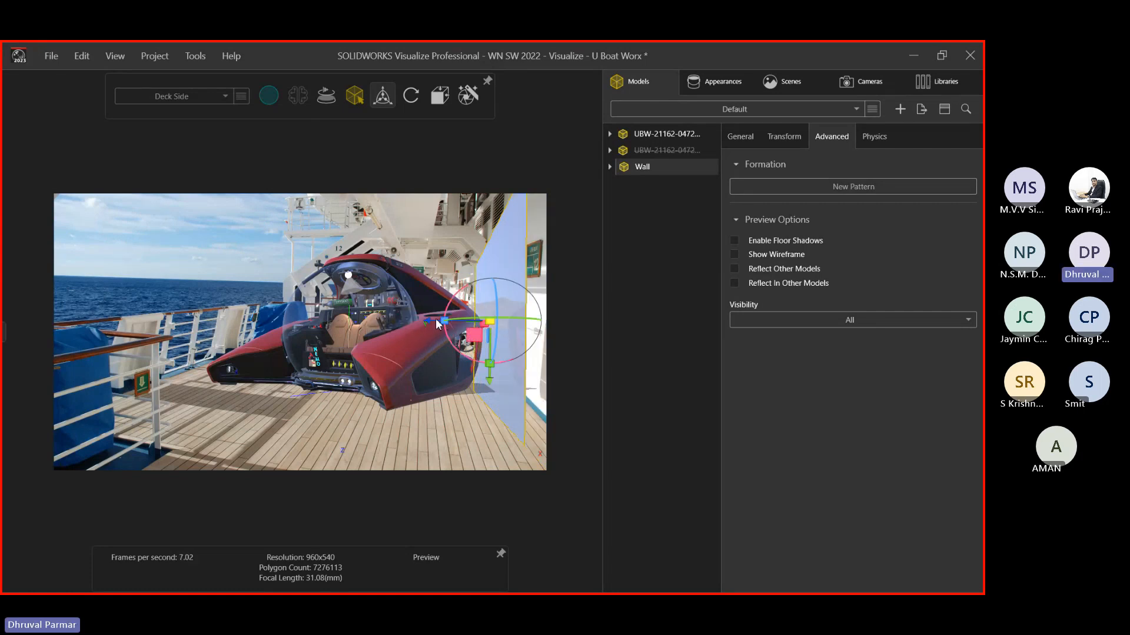
pyautogui.moveTo(432, 323); pyautogui.dragTo(445, 322)
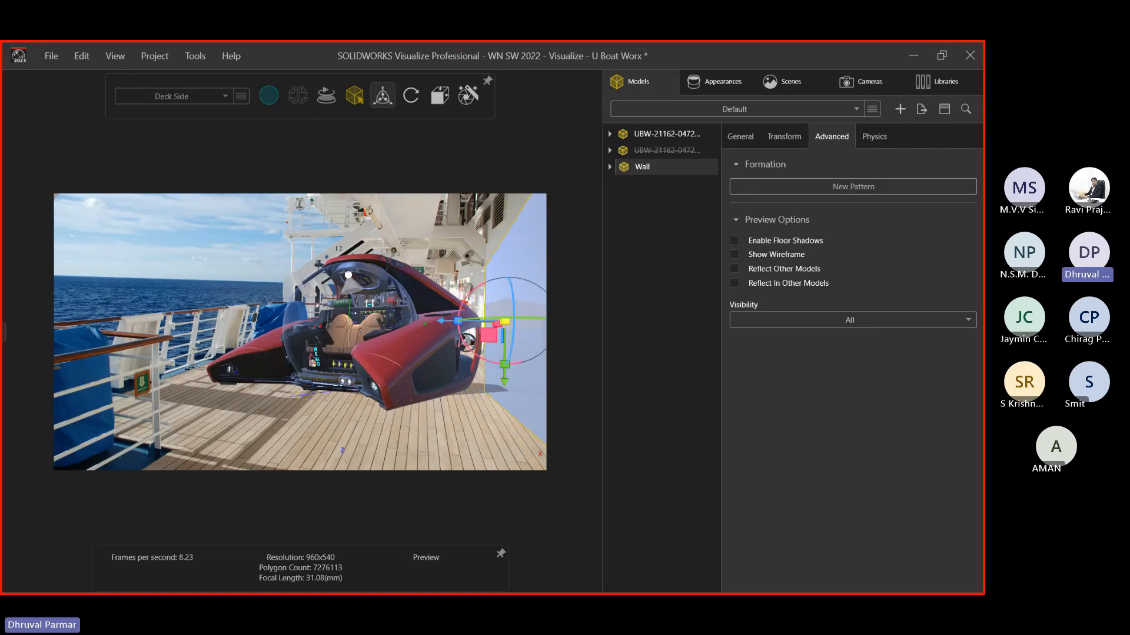
pyautogui.click(415, 430)
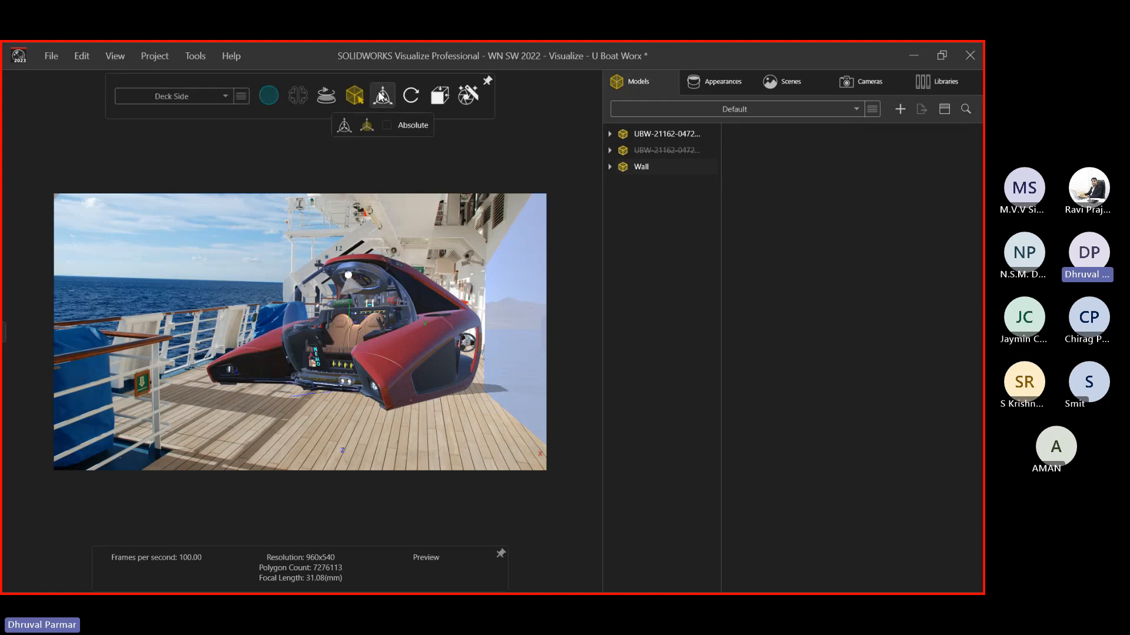
# Admit the lobby attendee to the Teams webinar, bringing it to 10 people, then return to Visualize
pyautogui.click(909, 58)
pyautogui.hotkey('alt', 'Tab')
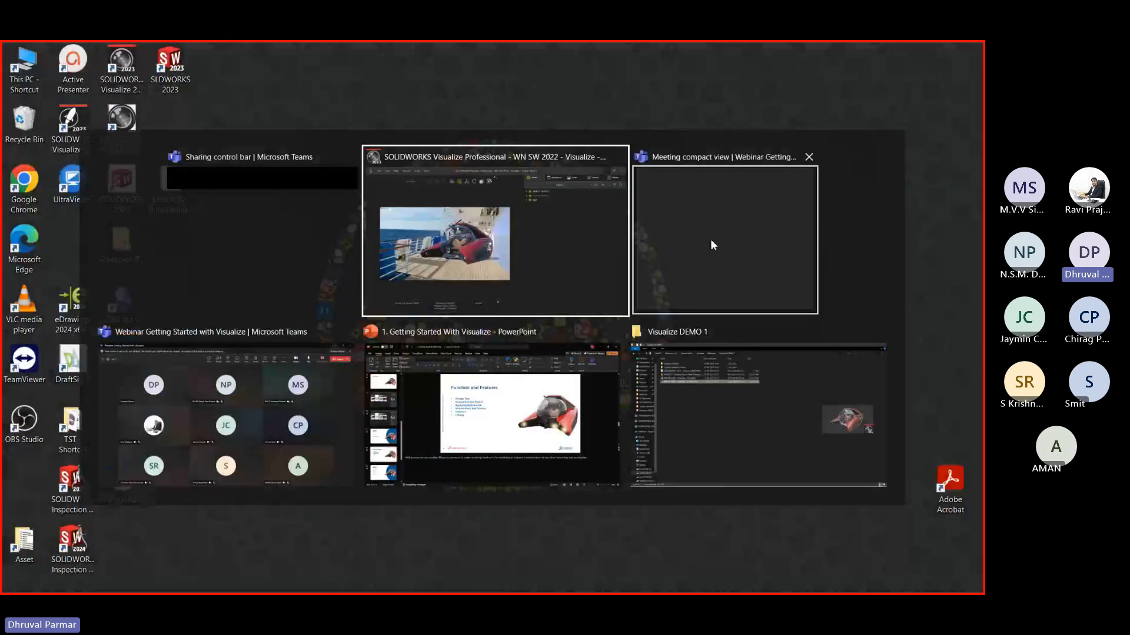
pyautogui.keyDown('alt'); pyautogui.click(339, 386); pyautogui.keyUp('alt')
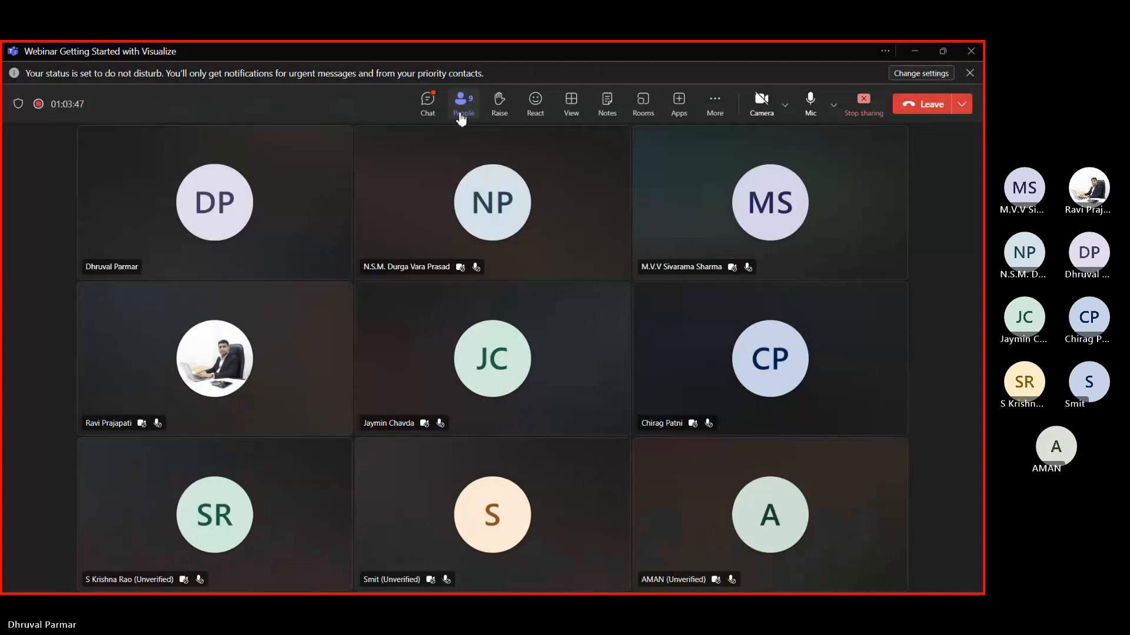
pyautogui.click(462, 106)
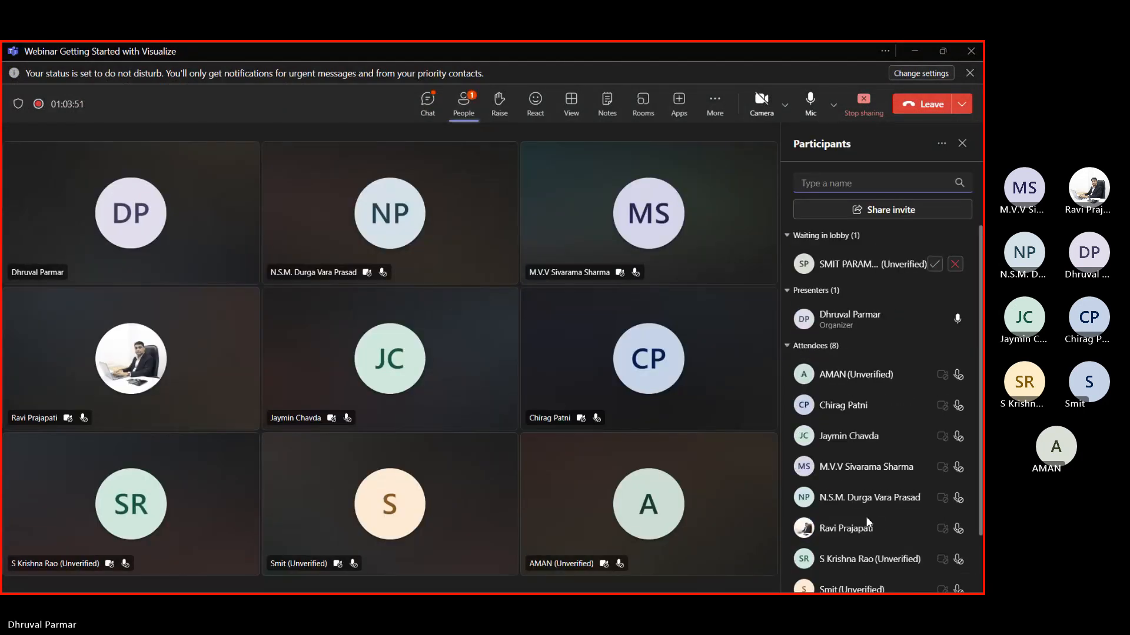
pyautogui.click(935, 263)
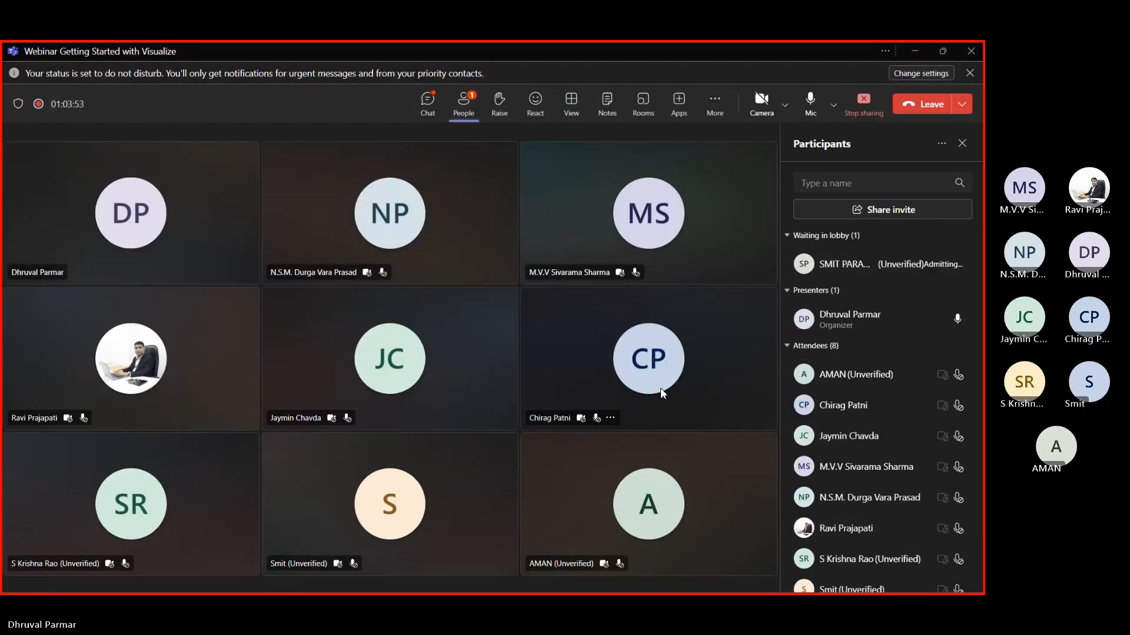
pyautogui.hotkey('alt', 'Tab')
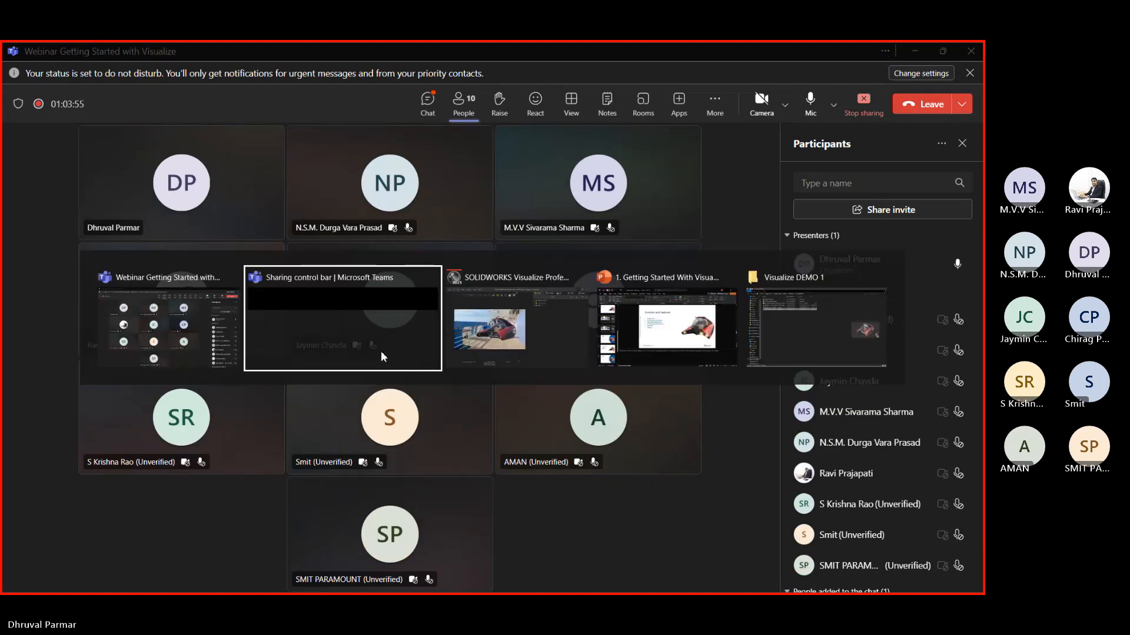
pyautogui.click(492, 323)
pyautogui.hotkey('alt', 'Tab')
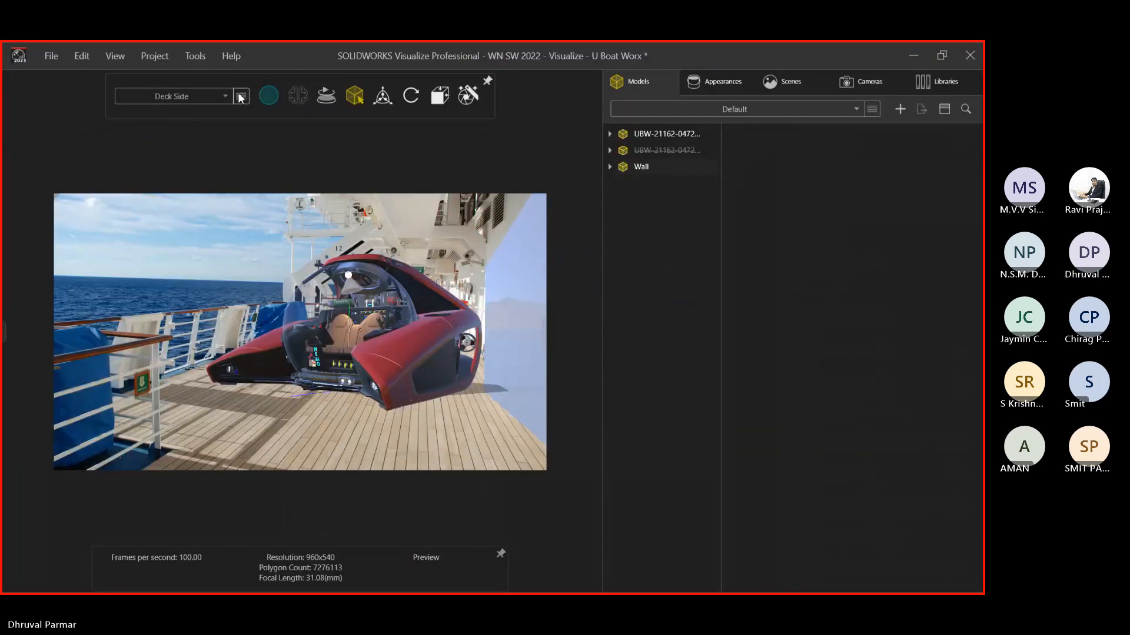
# Switch to Stellar rendering and re-rotate the Wall to 0, -75.513, 180 with the Move gizmo
pyautogui.click(268, 95)
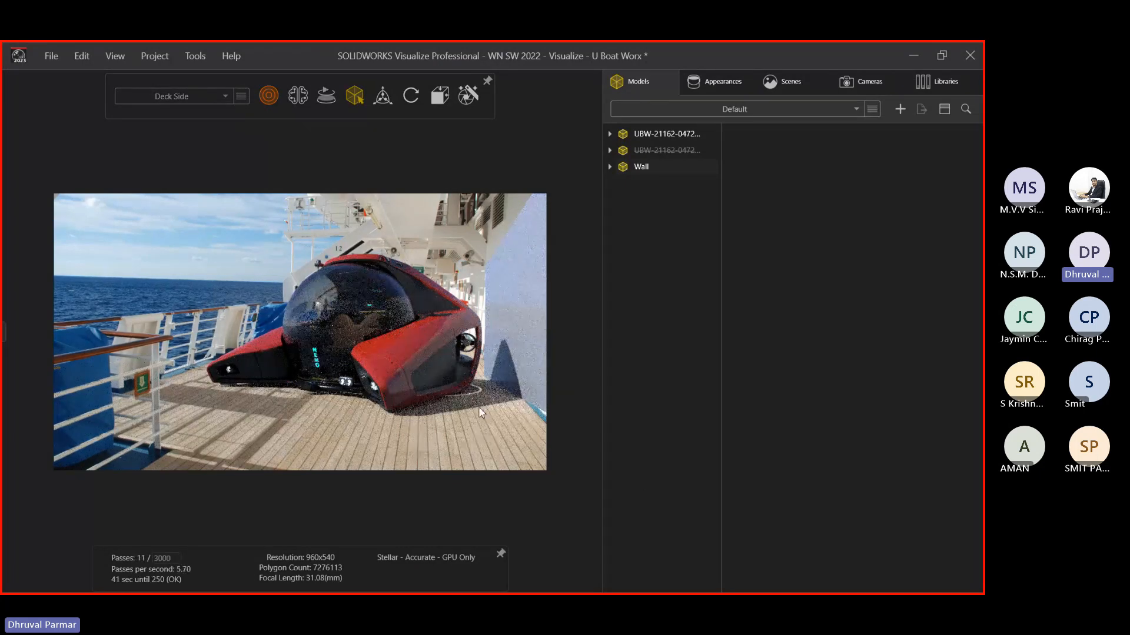
pyautogui.click(539, 350)
pyautogui.moveTo(355, 99)
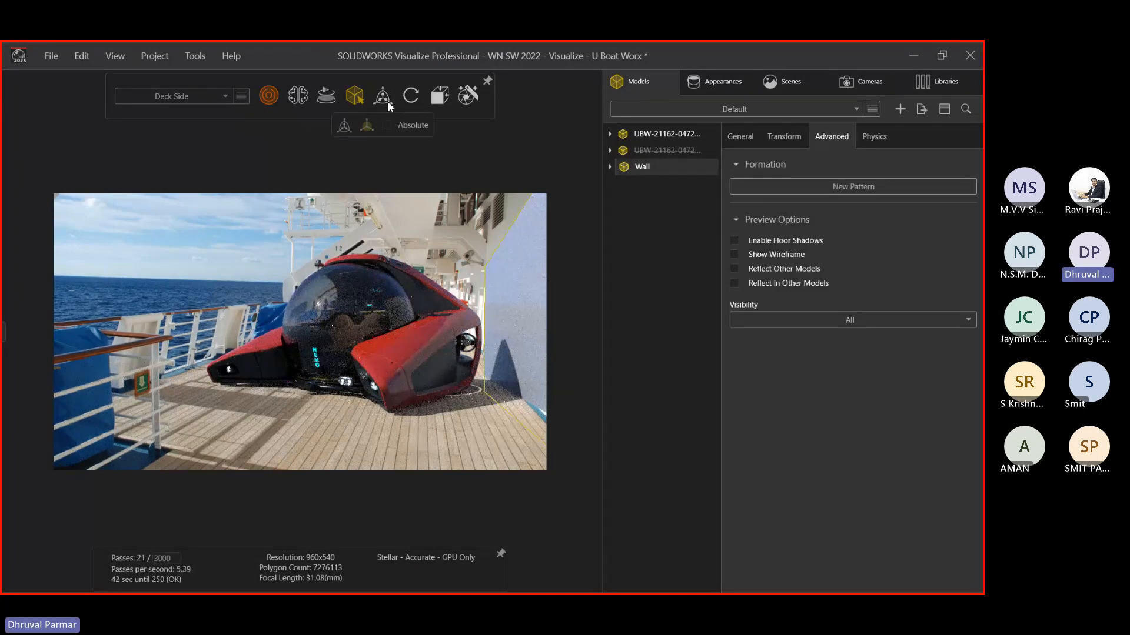
pyautogui.click(383, 96)
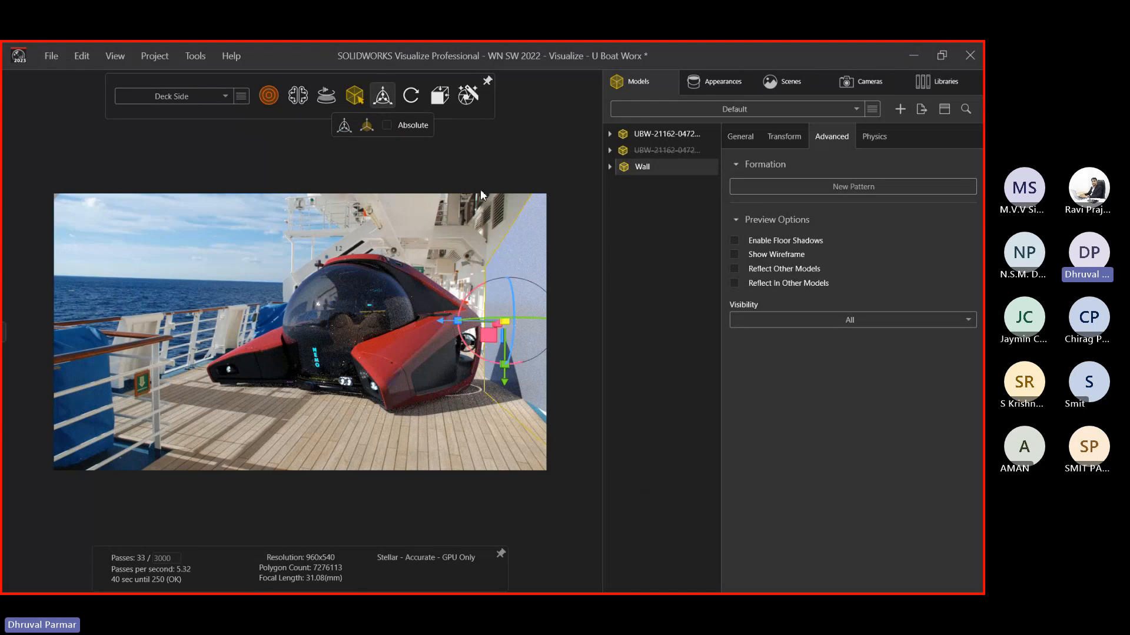
pyautogui.moveTo(508, 387); pyautogui.dragTo(506, 387)
pyautogui.moveTo(522, 321); pyautogui.dragTo(459, 321)
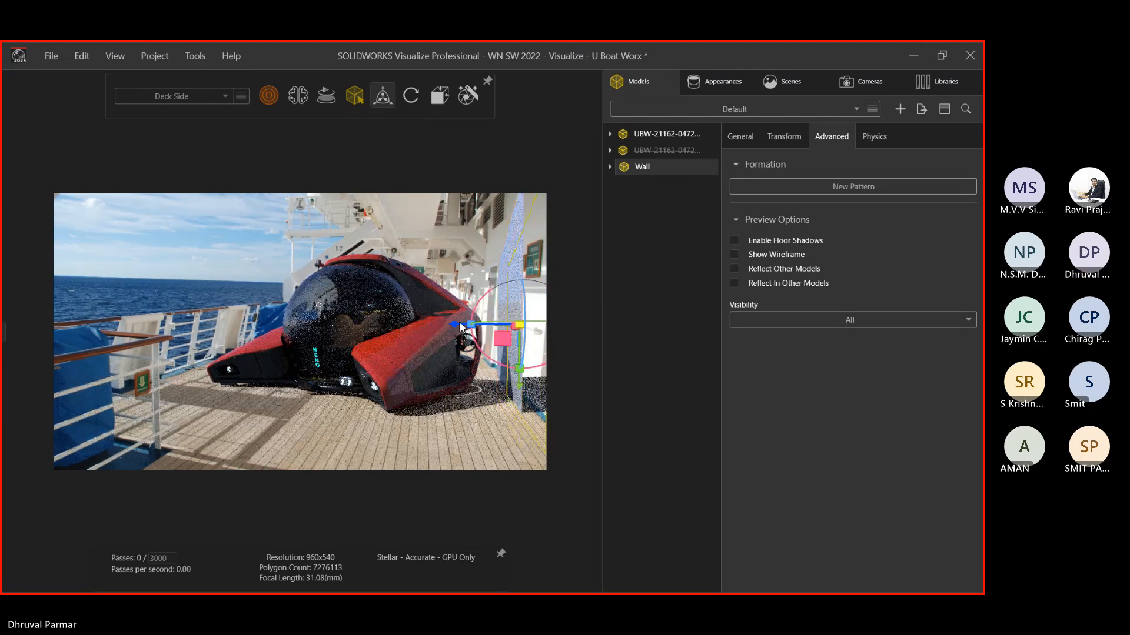
# Reselect the Wall and expand it in the model tree
pyautogui.click(481, 418)
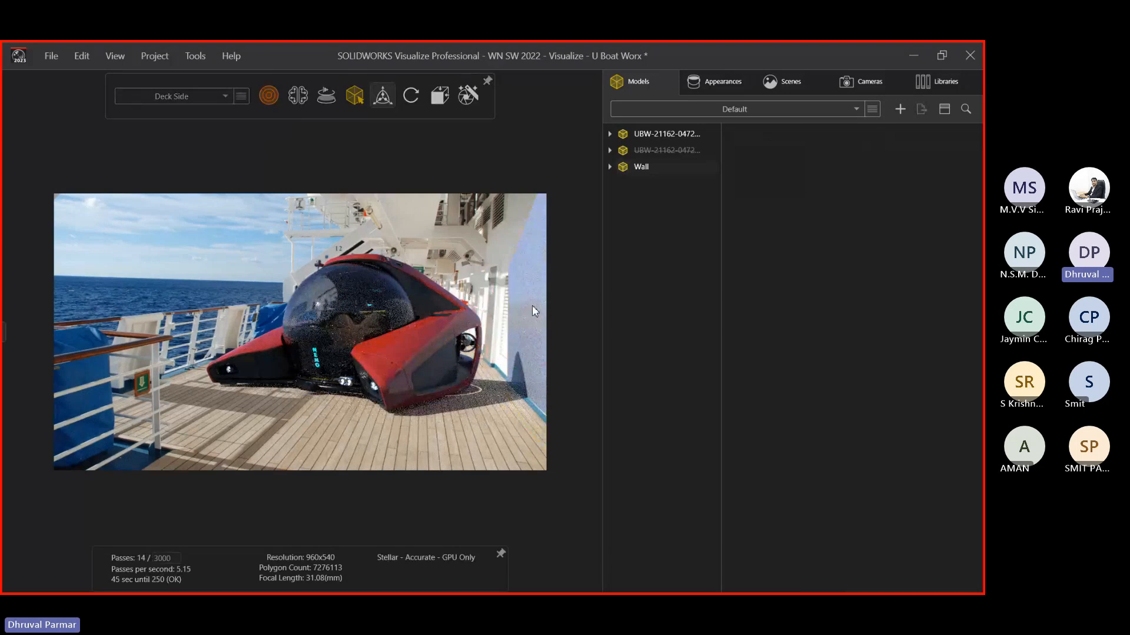
pyautogui.click(534, 310)
pyautogui.click(609, 167)
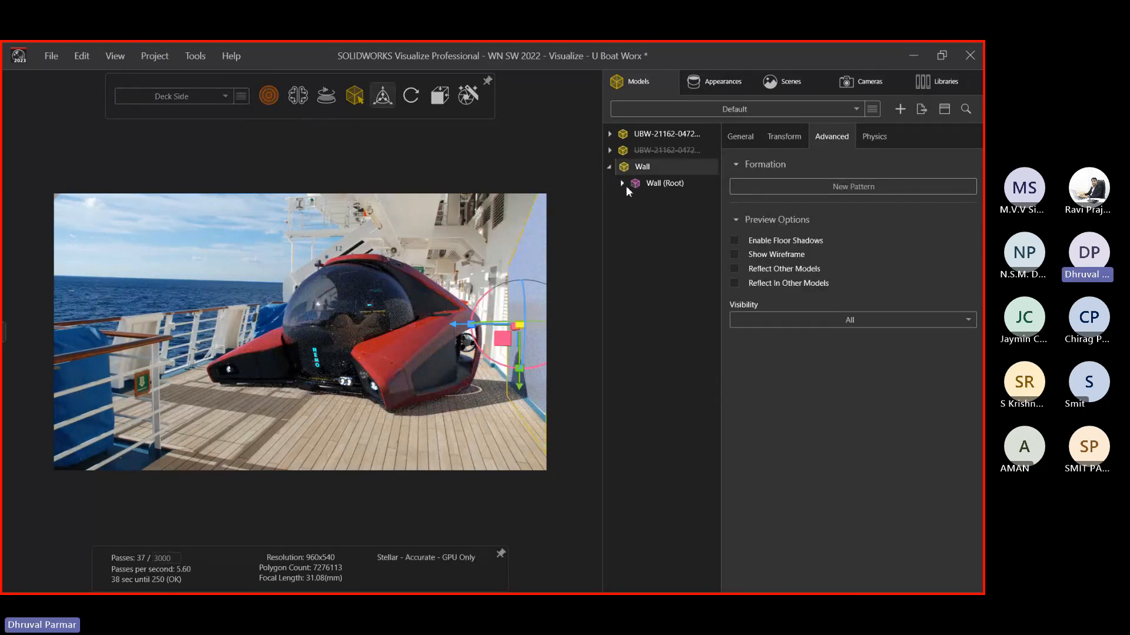
# Enable Shadow Catcher on Wall: Part 1 so the submarine's shadow falls on it
pyautogui.click(620, 184)
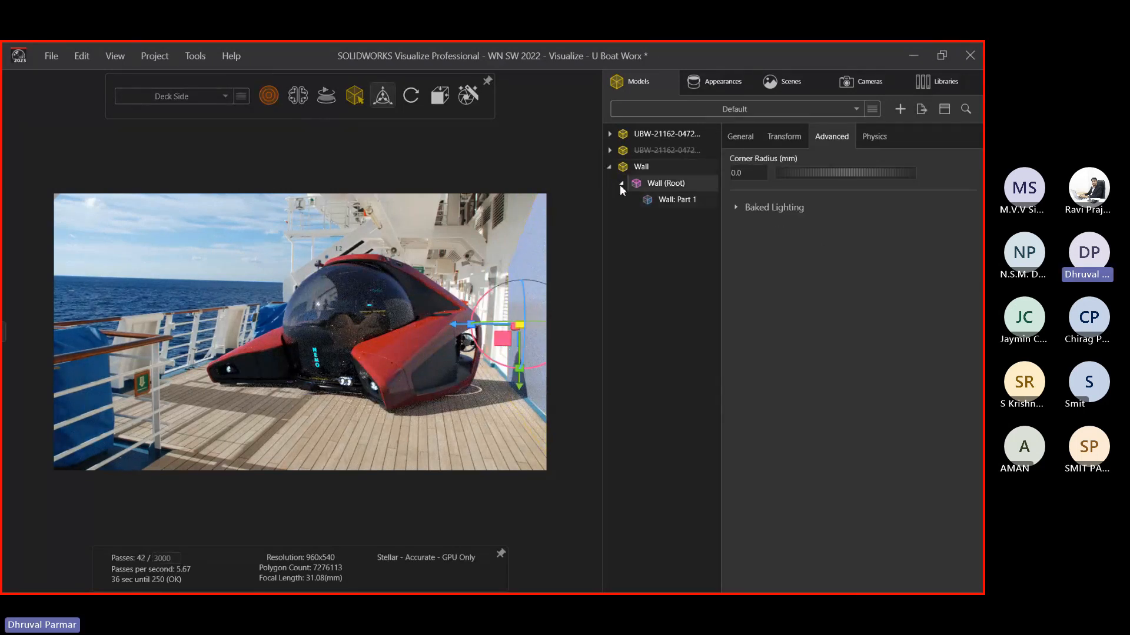
pyautogui.click(662, 201)
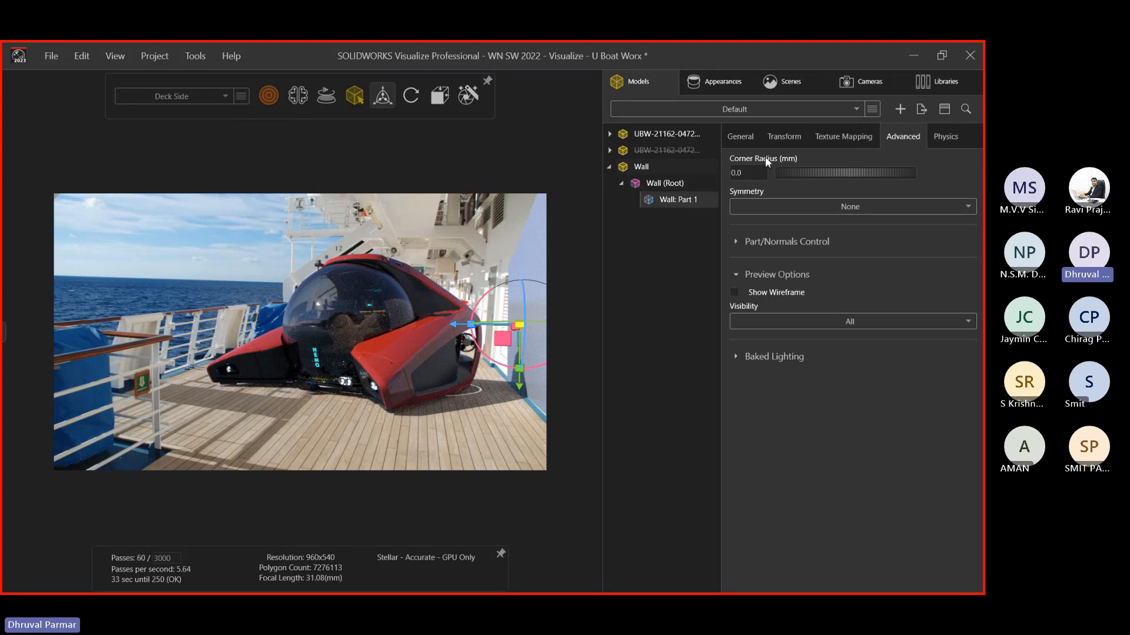
pyautogui.click(824, 135)
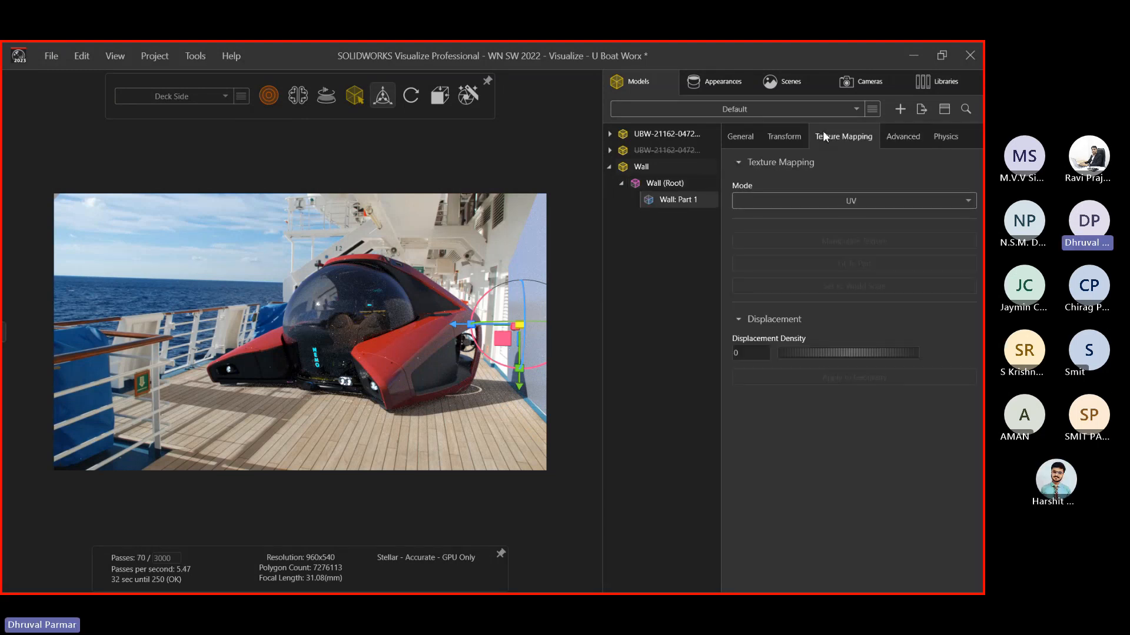
pyautogui.click(769, 136)
pyautogui.click(735, 136)
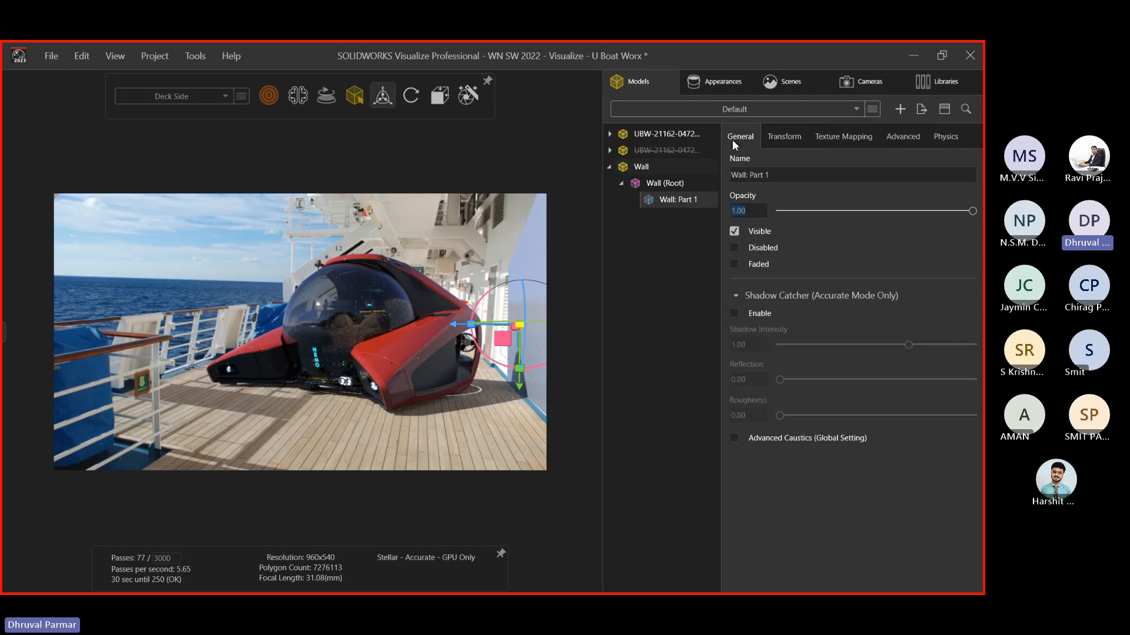
pyautogui.click(740, 313)
pyautogui.click(460, 423)
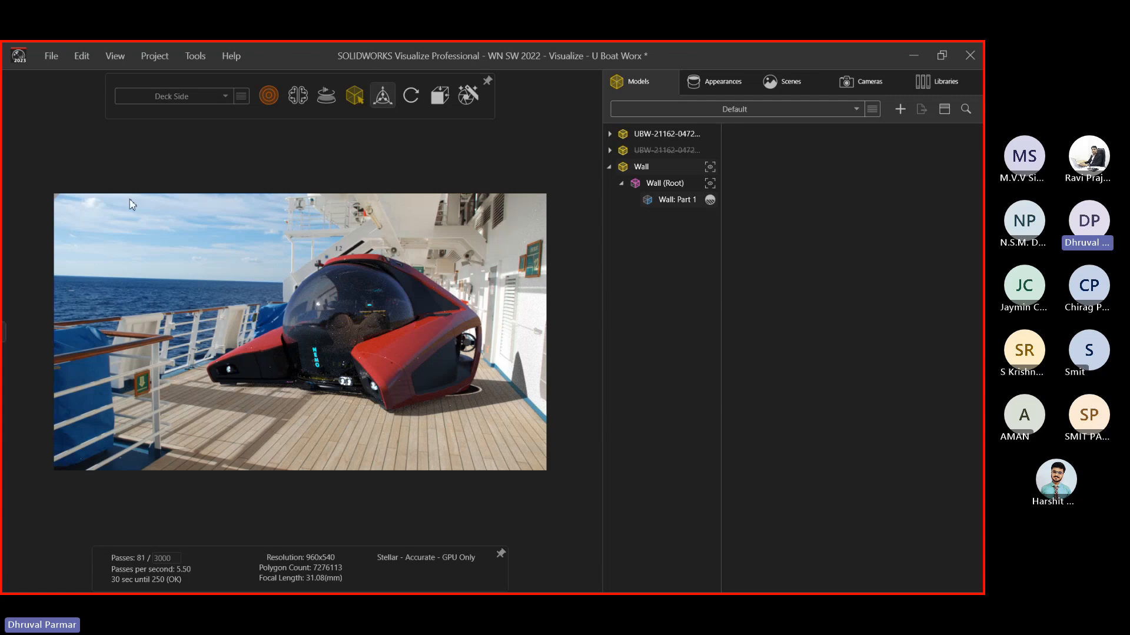
# Turn on the denoiser and make the Wall visible in the current configuration
pyautogui.click(296, 96)
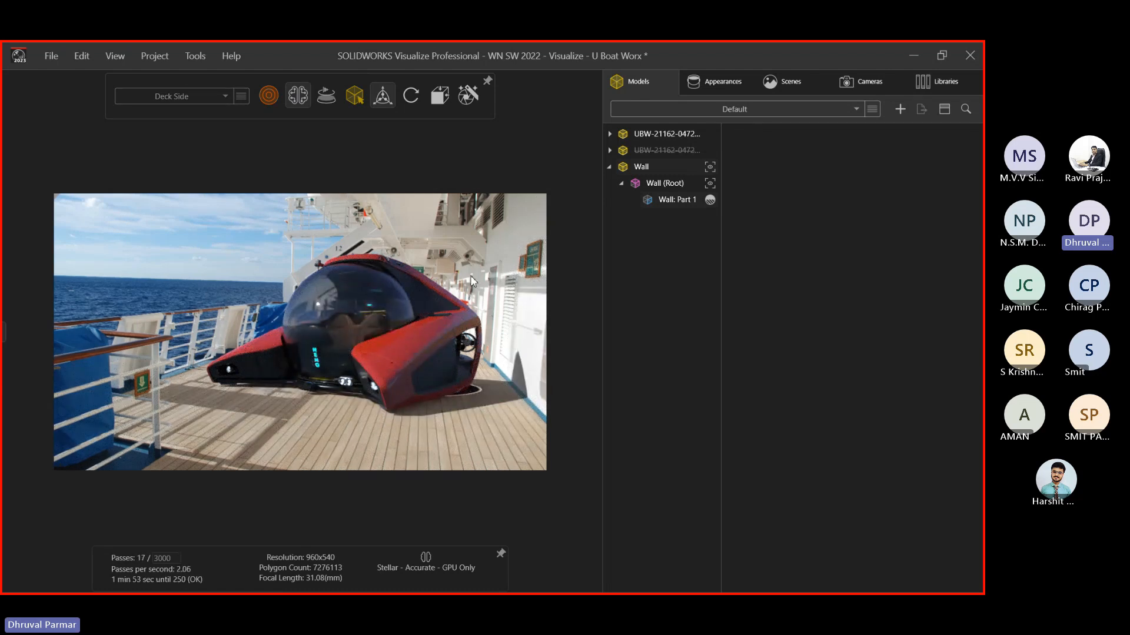
pyautogui.click(714, 85)
pyautogui.click(764, 84)
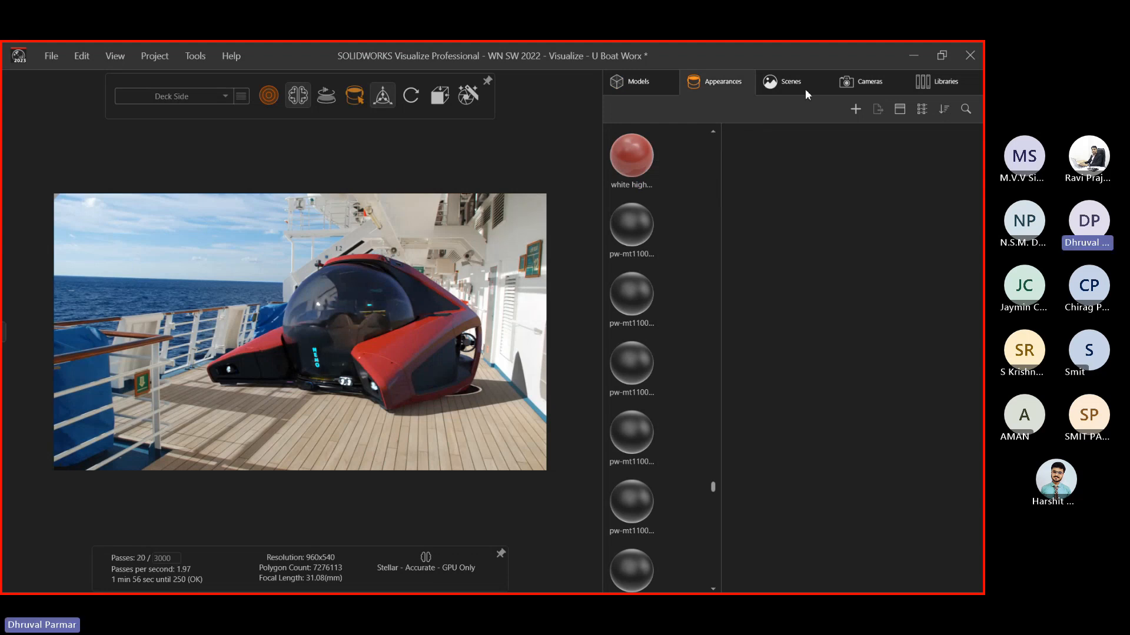
pyautogui.click(718, 81)
pyautogui.click(636, 89)
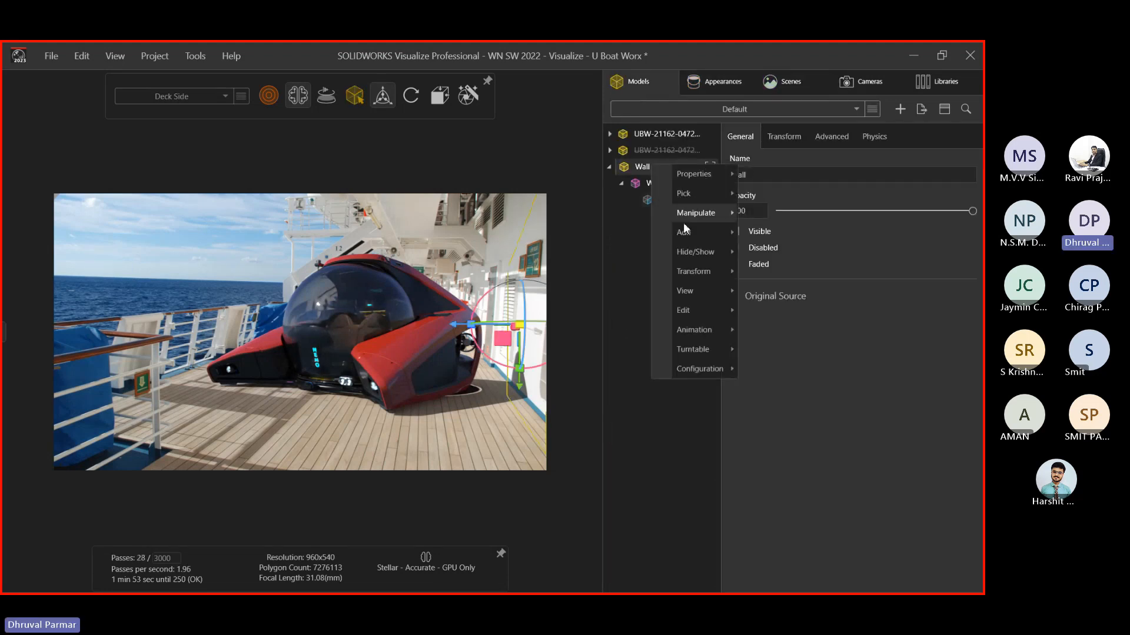
pyautogui.moveTo(691, 377)
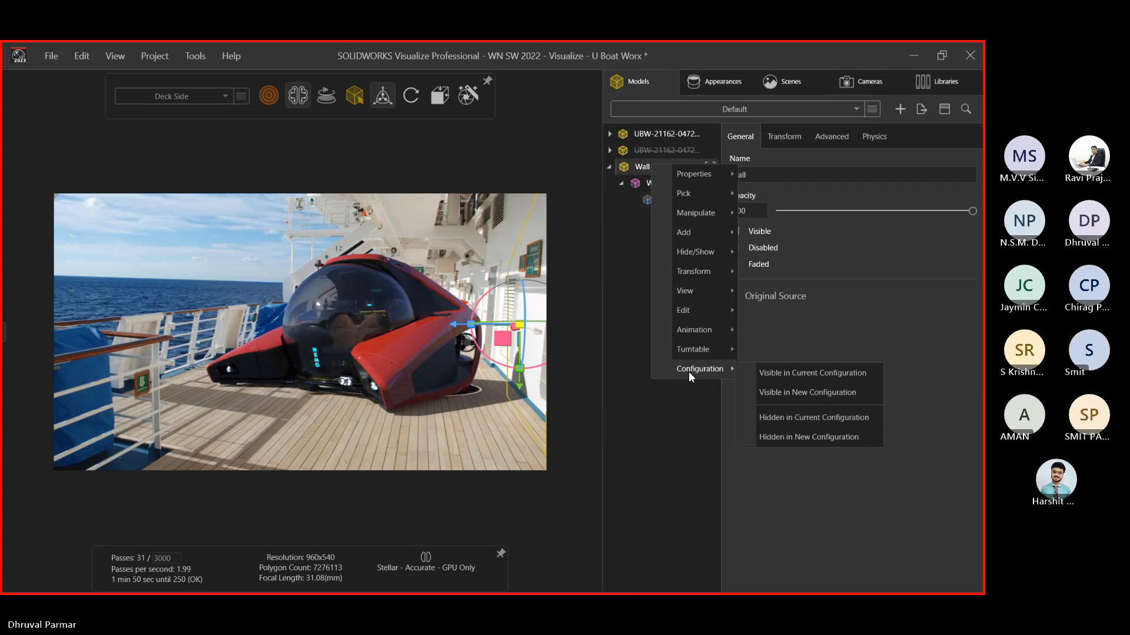
pyautogui.click(765, 373)
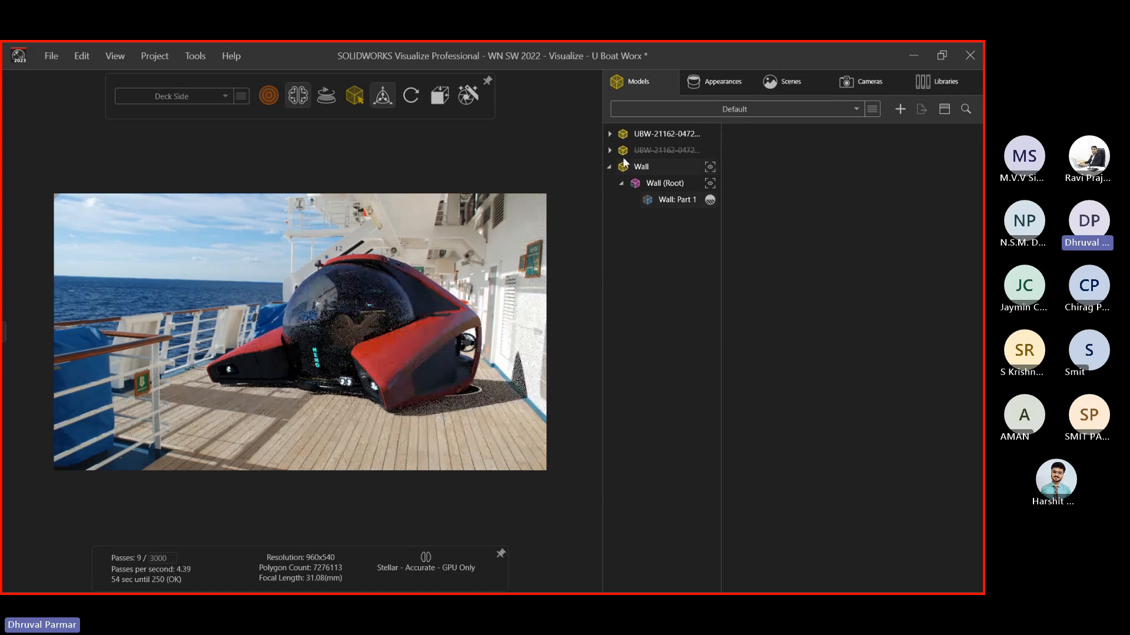
pyautogui.click(612, 167)
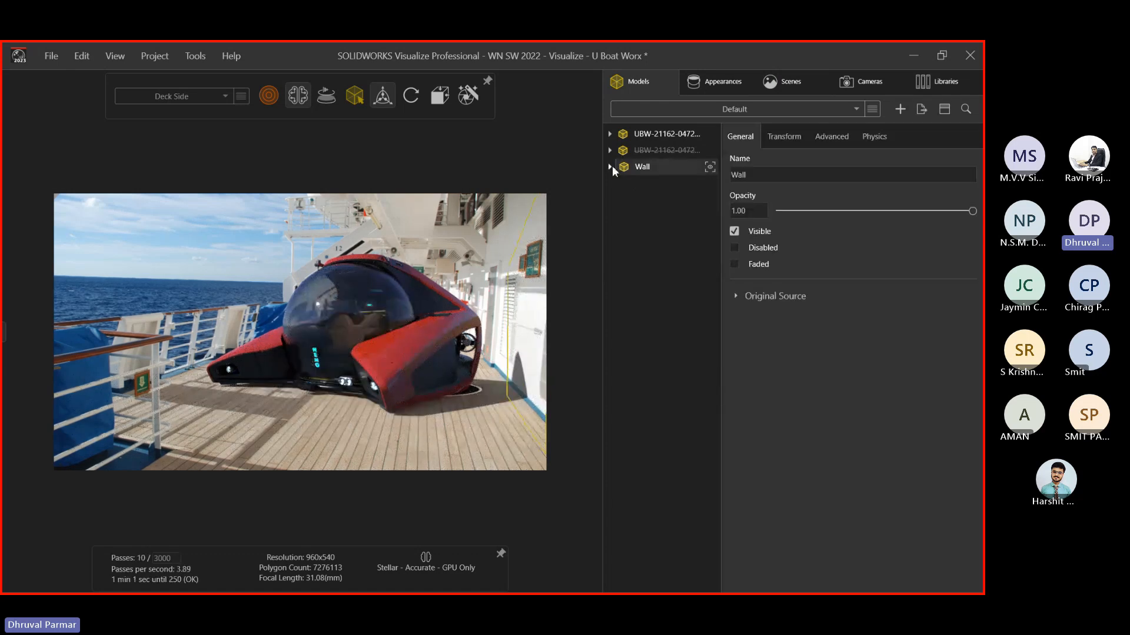
# Set the Cruise Ship_16 x 9 backplate into the current configuration
pyautogui.click(701, 86)
pyautogui.click(782, 81)
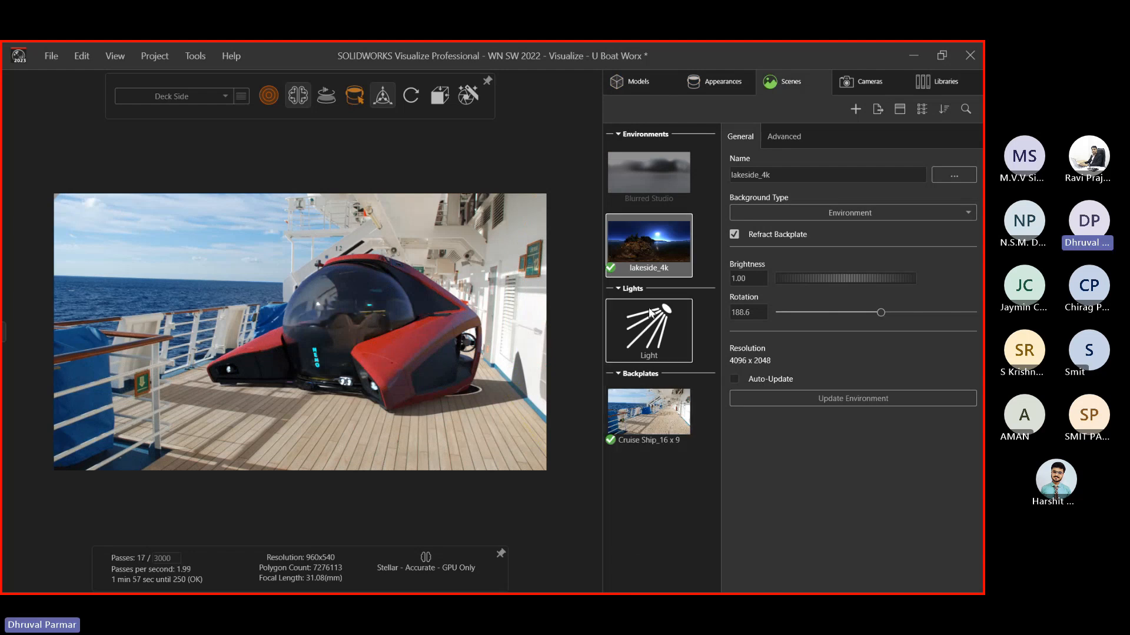
pyautogui.rightClick(638, 278)
pyautogui.rightClick(619, 419)
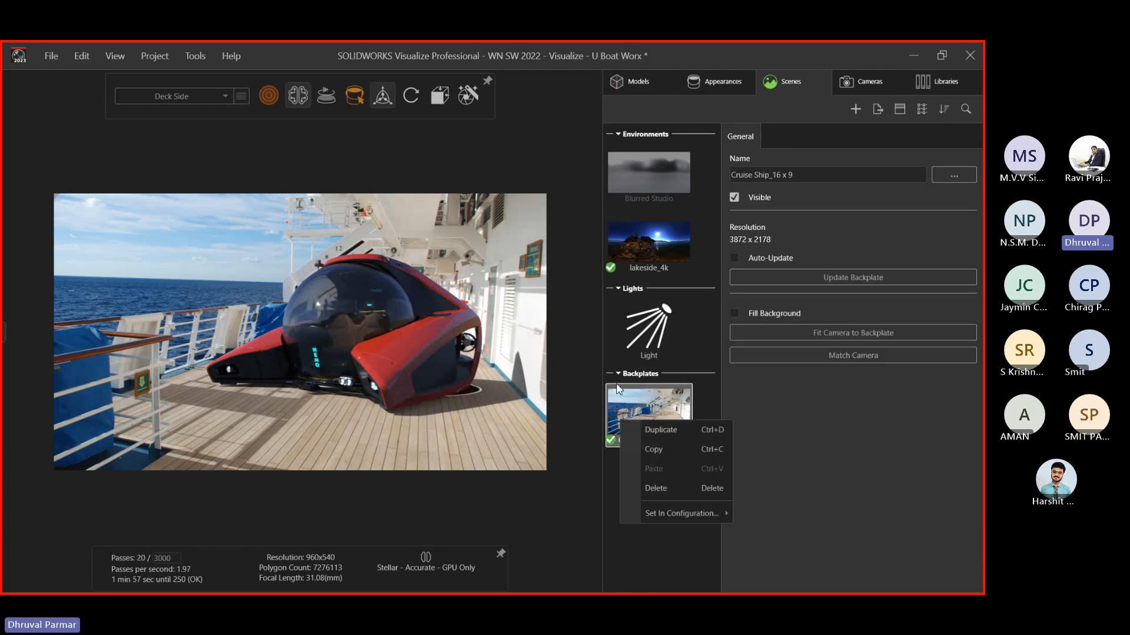
pyautogui.click(634, 330)
pyautogui.rightClick(625, 418)
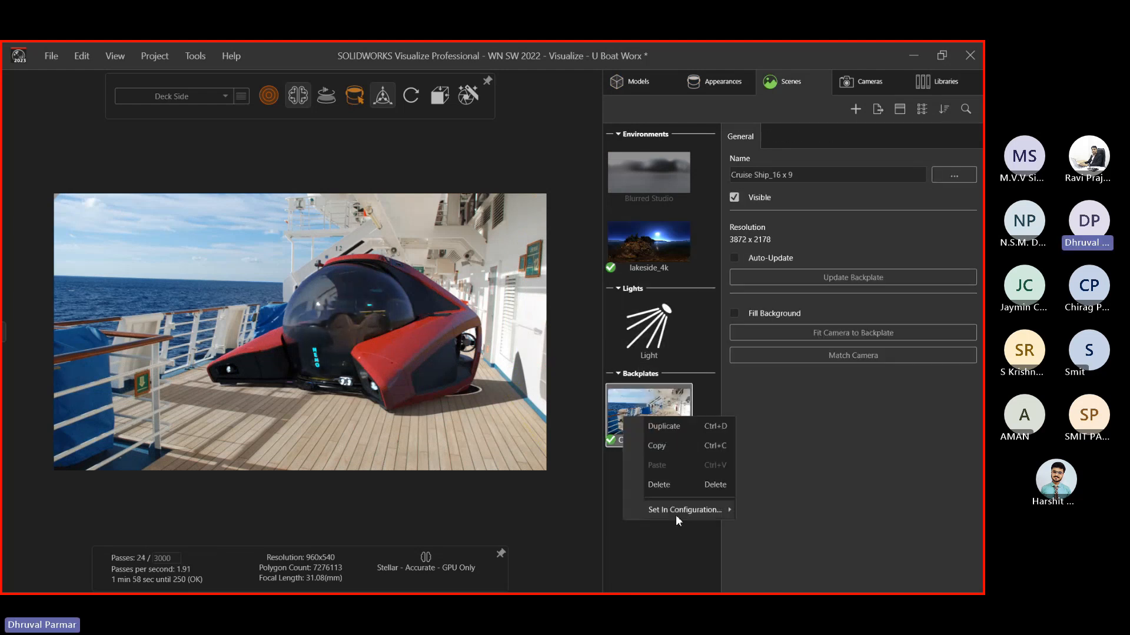
pyautogui.moveTo(675, 510)
pyautogui.click(780, 515)
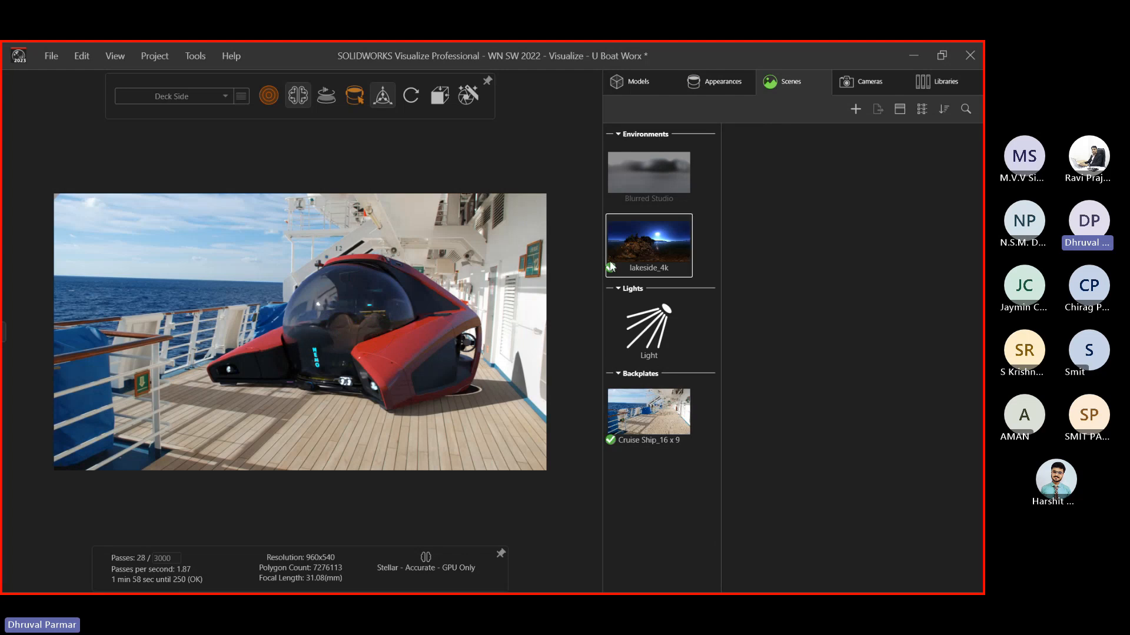
pyautogui.rightClick(621, 259)
pyautogui.click(719, 496)
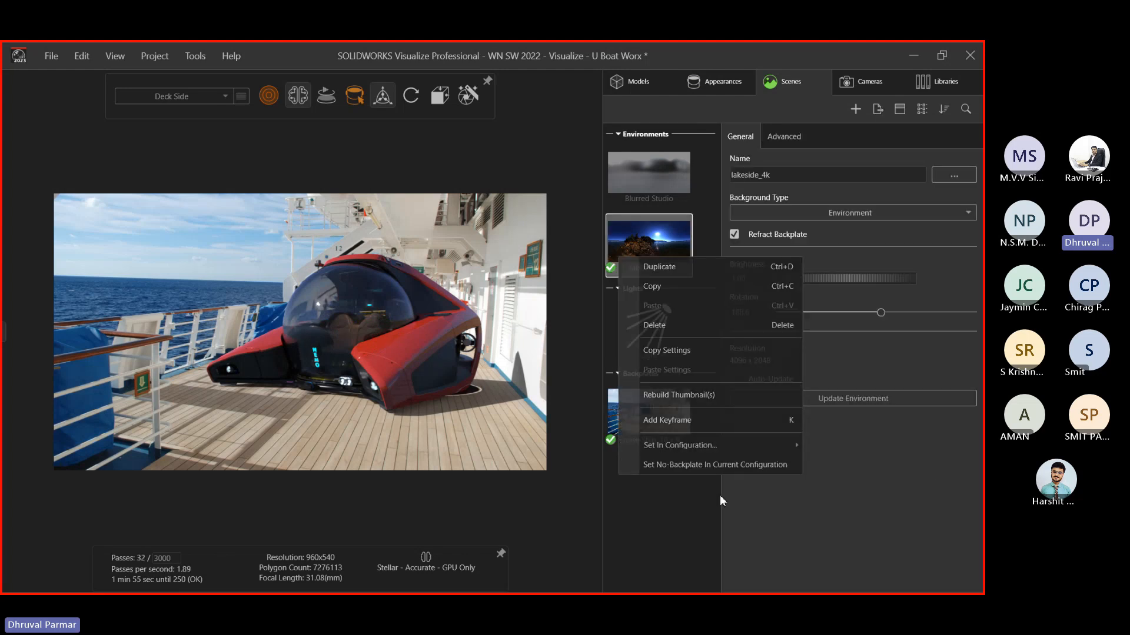
# Select the spot light and set its brightness to 15
pyautogui.click(629, 337)
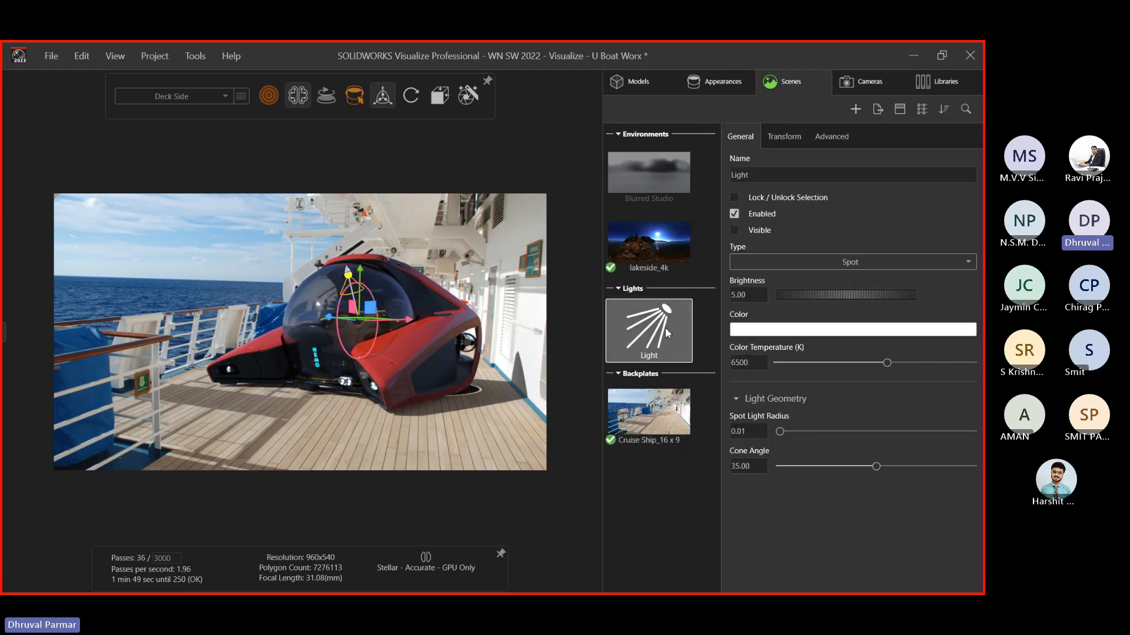
pyautogui.doubleClick(748, 294)
pyautogui.write('15')
pyautogui.press('Return')
pyautogui.click(183, 227)
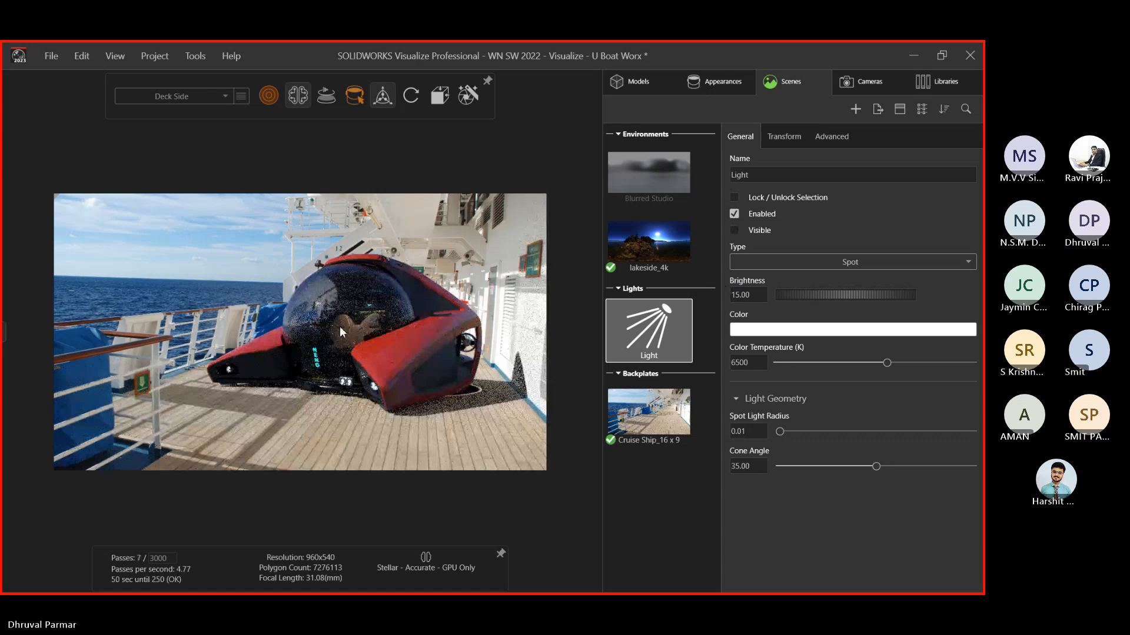
# Turn denoising off, raise the light brightness to 25, and minimize Visualize
pyautogui.click(300, 96)
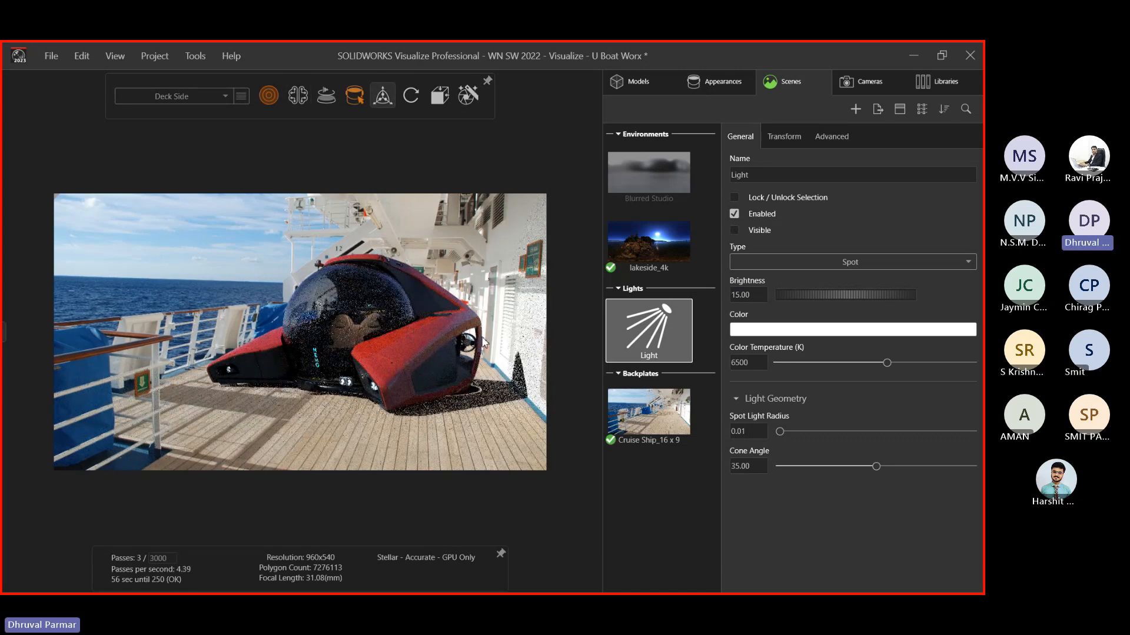
pyautogui.click(741, 296)
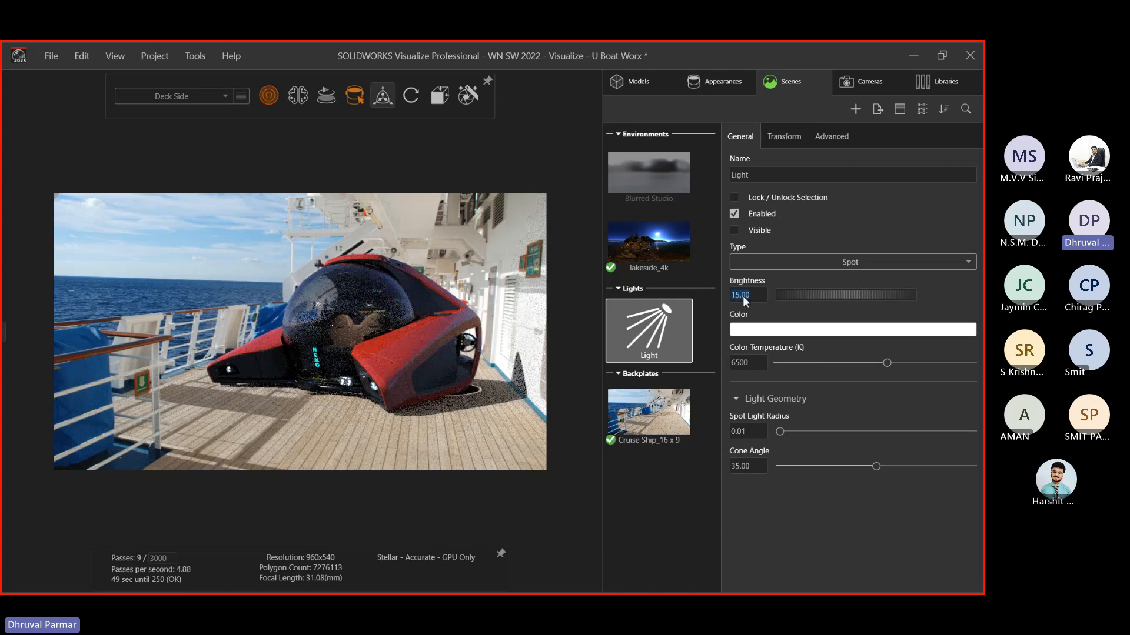
pyautogui.write('25')
pyautogui.press('Return')
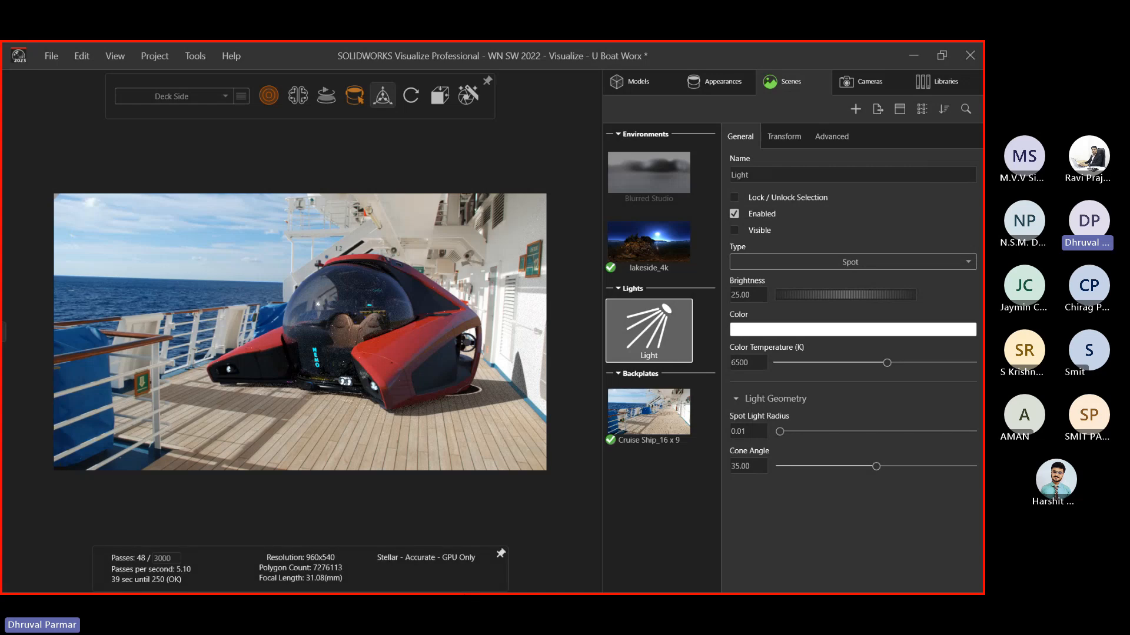
pyautogui.click(909, 53)
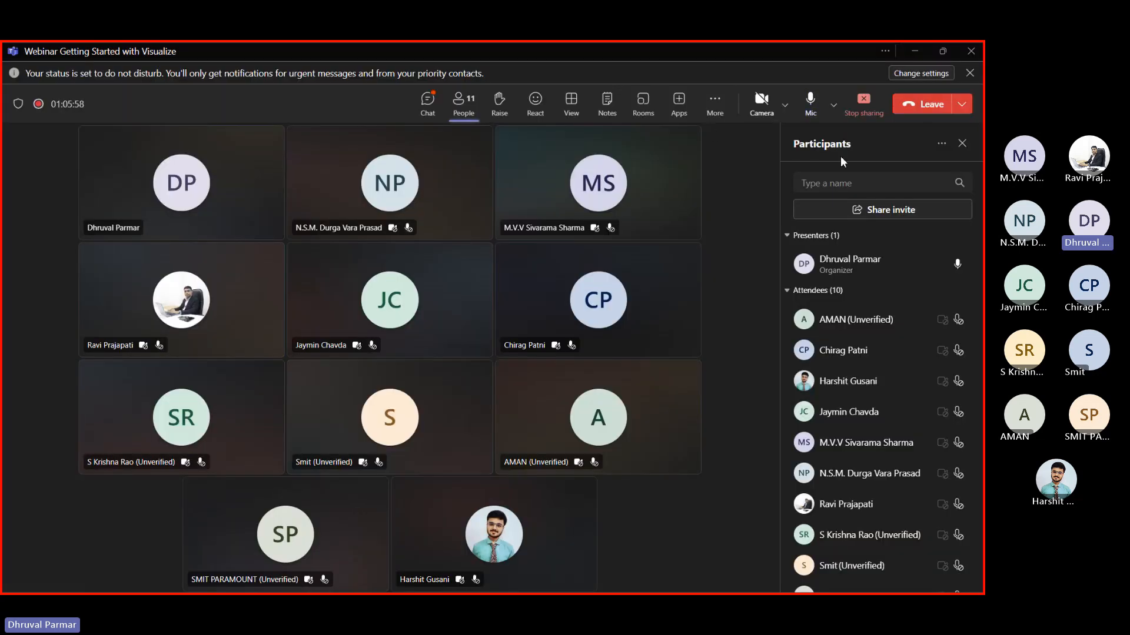
# Close the Teams participants list and show the meeting chat instead
pyautogui.click(963, 145)
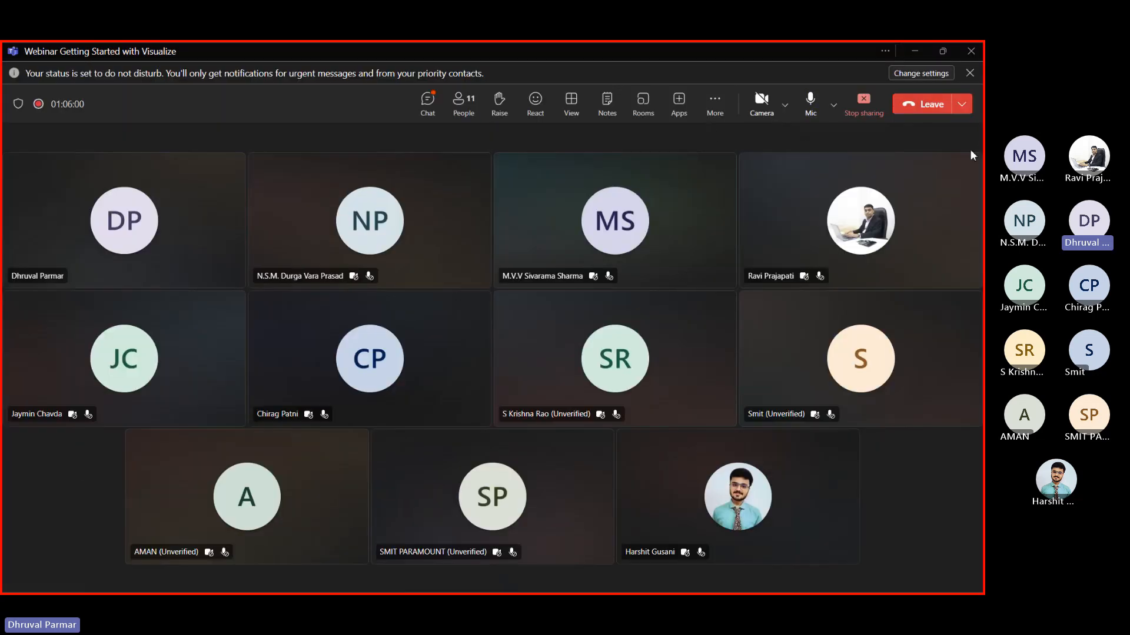
pyautogui.click(416, 102)
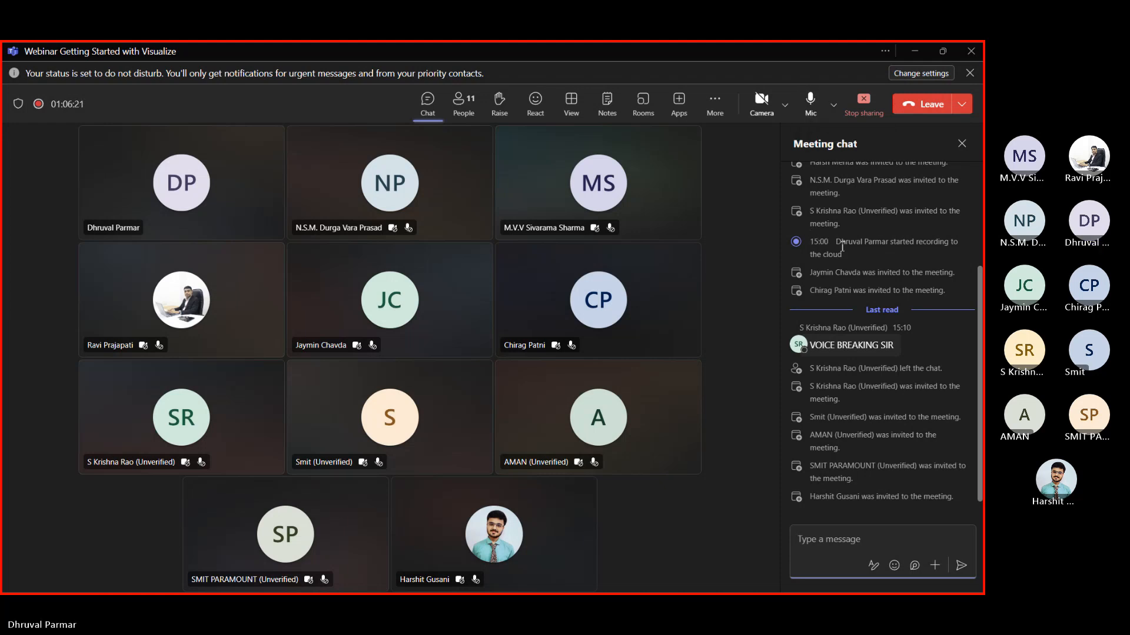
pyautogui.moveTo(835, 242); pyautogui.dragTo(842, 254)
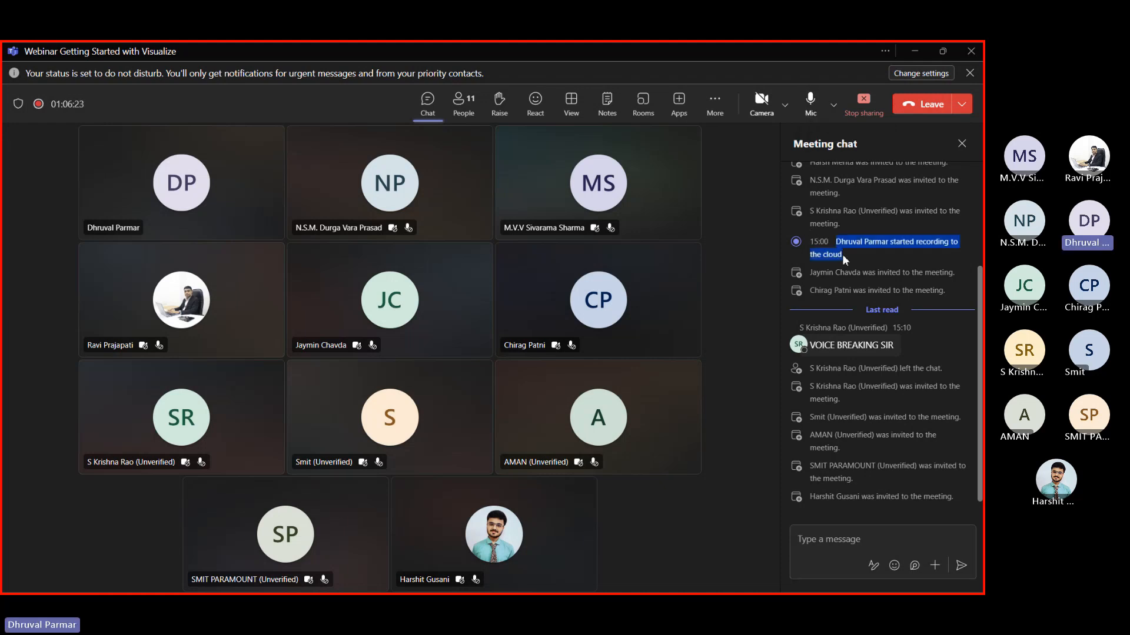
pyautogui.click(842, 254)
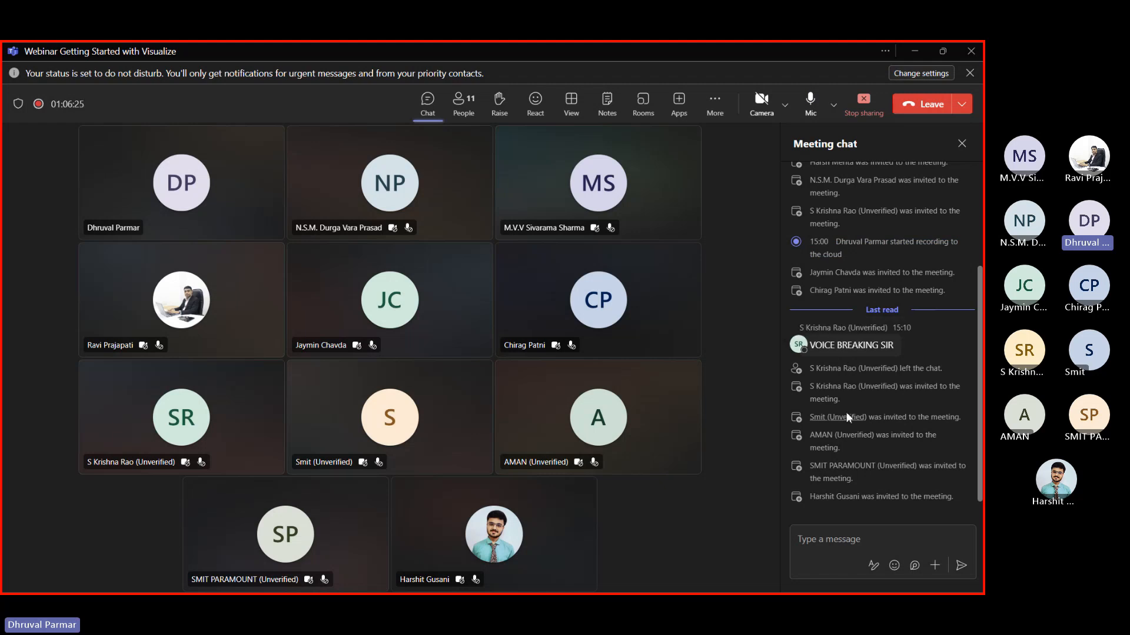
pyautogui.moveTo(897, 383)
# Minimize the meeting and Alt+Tab between the Teams and Visualize windows
pyautogui.click(913, 56)
pyautogui.hotkey('alt', 'Tab')
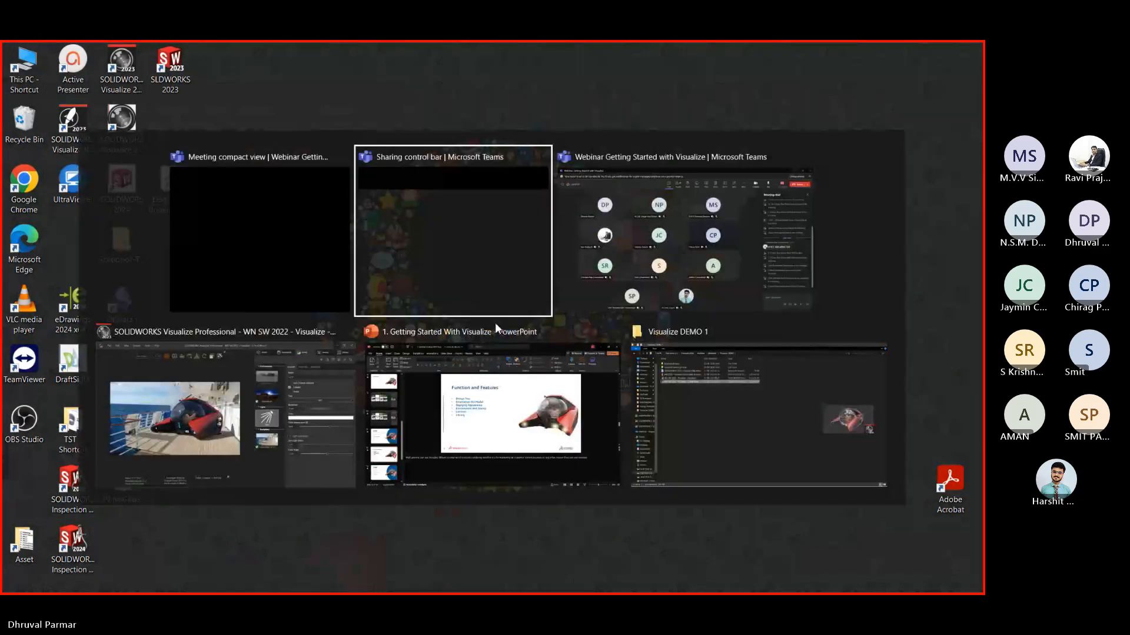
pyautogui.click(610, 256)
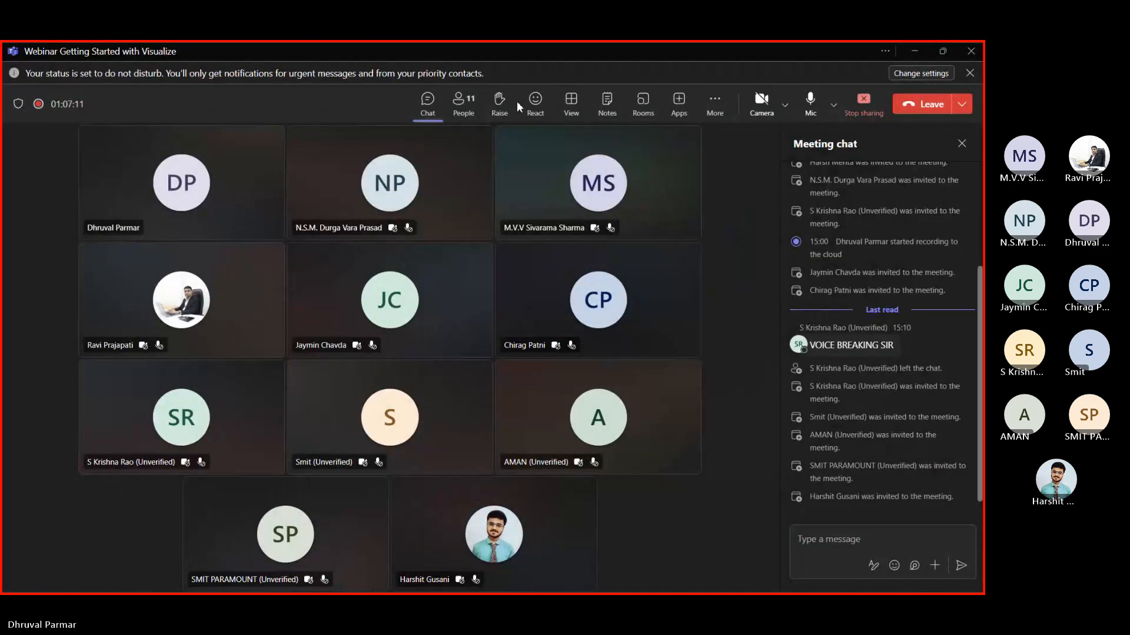
pyautogui.hotkey('alt', 'Tab')
# Return to Visualize and switch the viewport to fast preview rendering
pyautogui.click(516, 332)
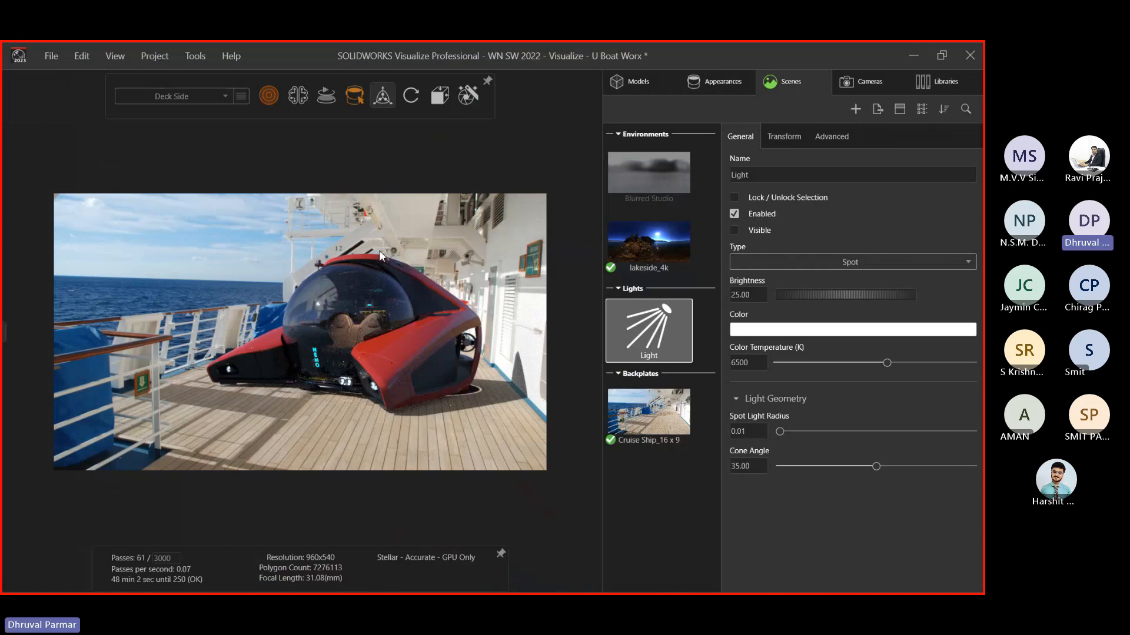
pyautogui.moveTo(271, 95)
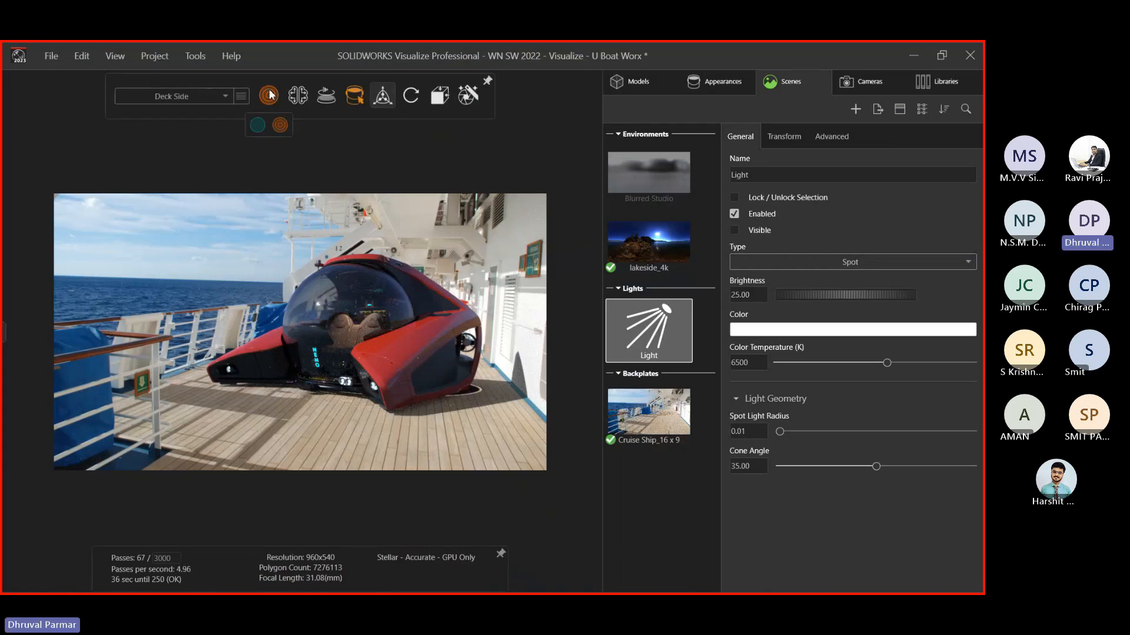
pyautogui.click(254, 127)
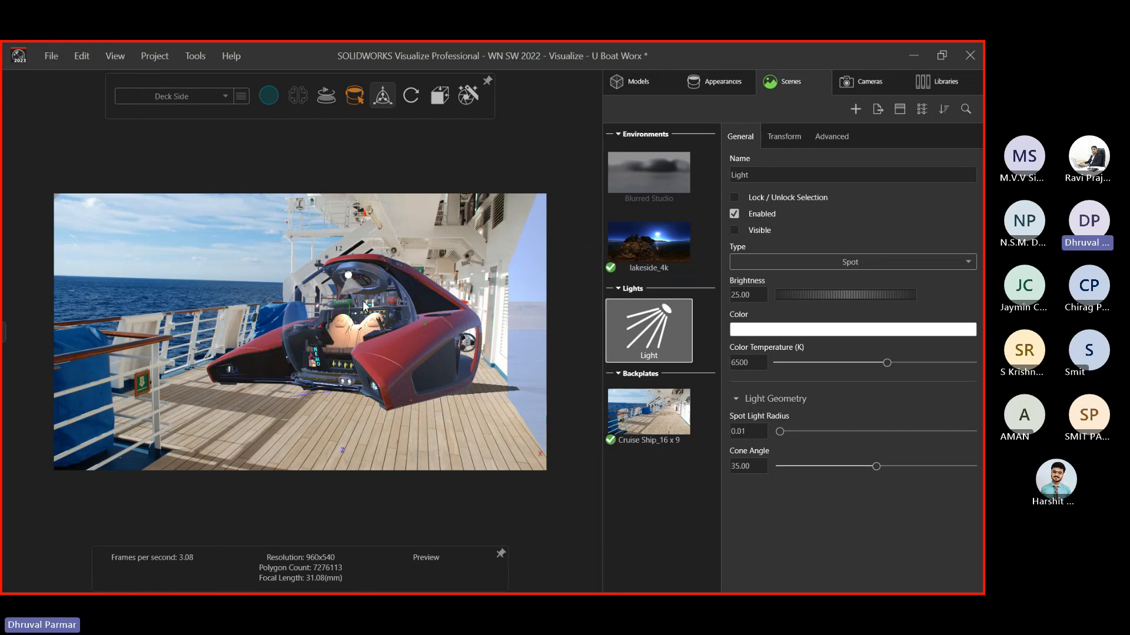
# Add a configuration named 'Under the Water' next to Deck Side
pyautogui.moveTo(243, 103)
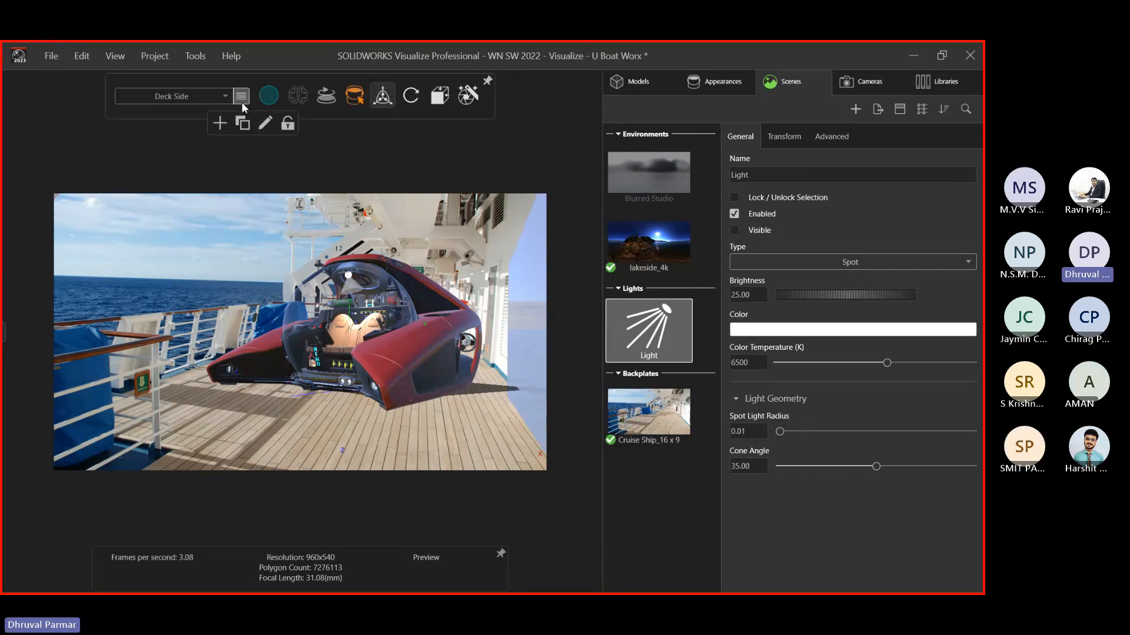
pyautogui.click(217, 126)
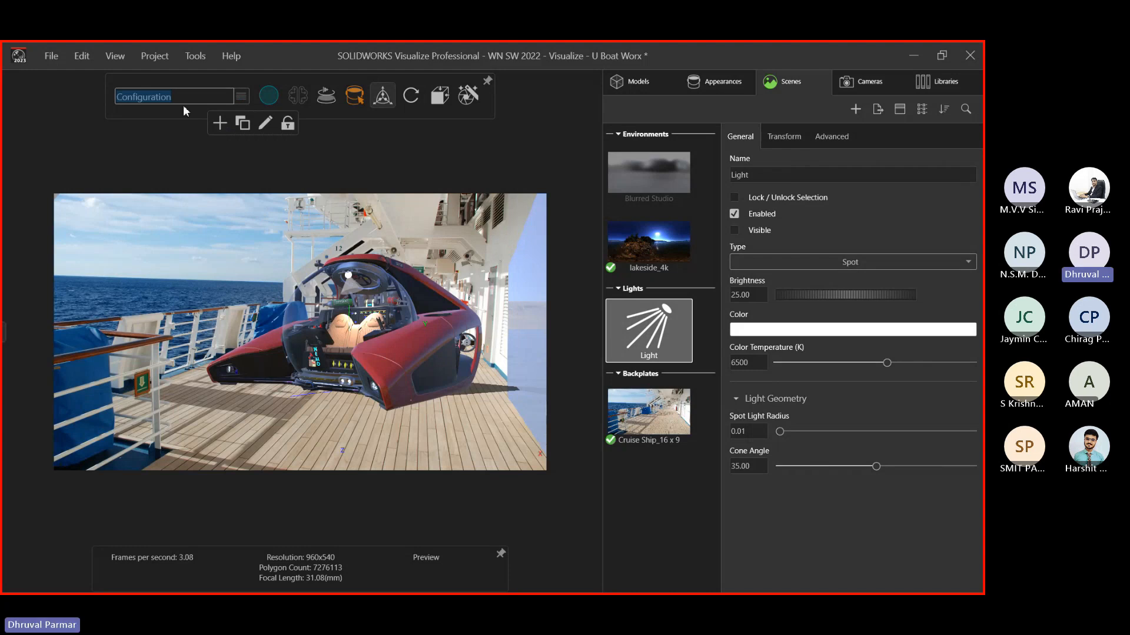
pyautogui.write('U')
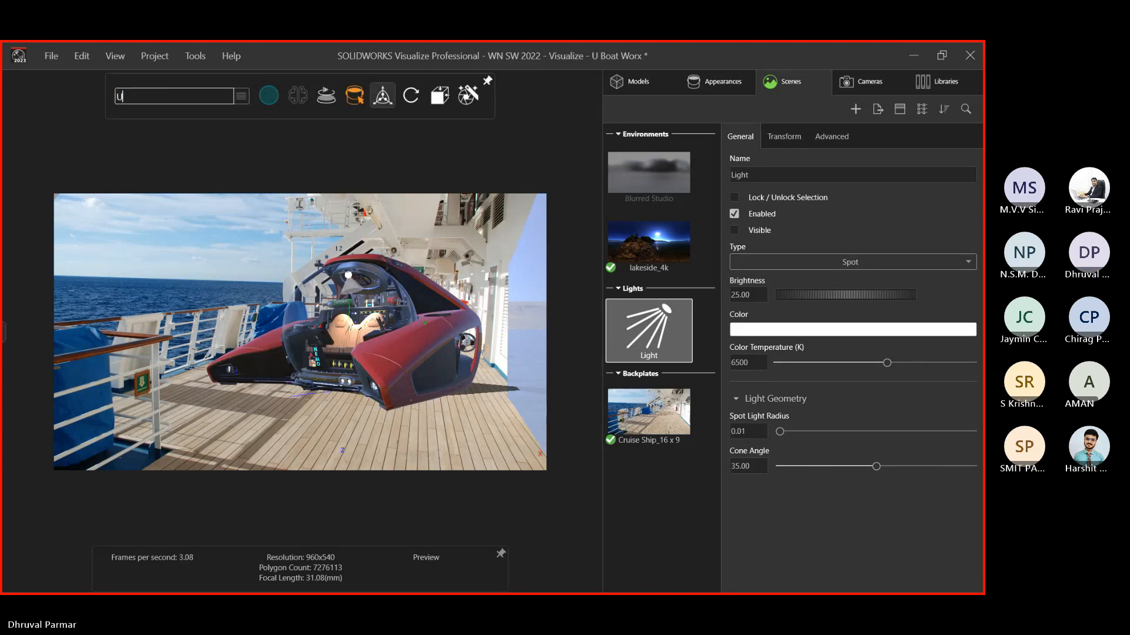
pyautogui.write('nder the')
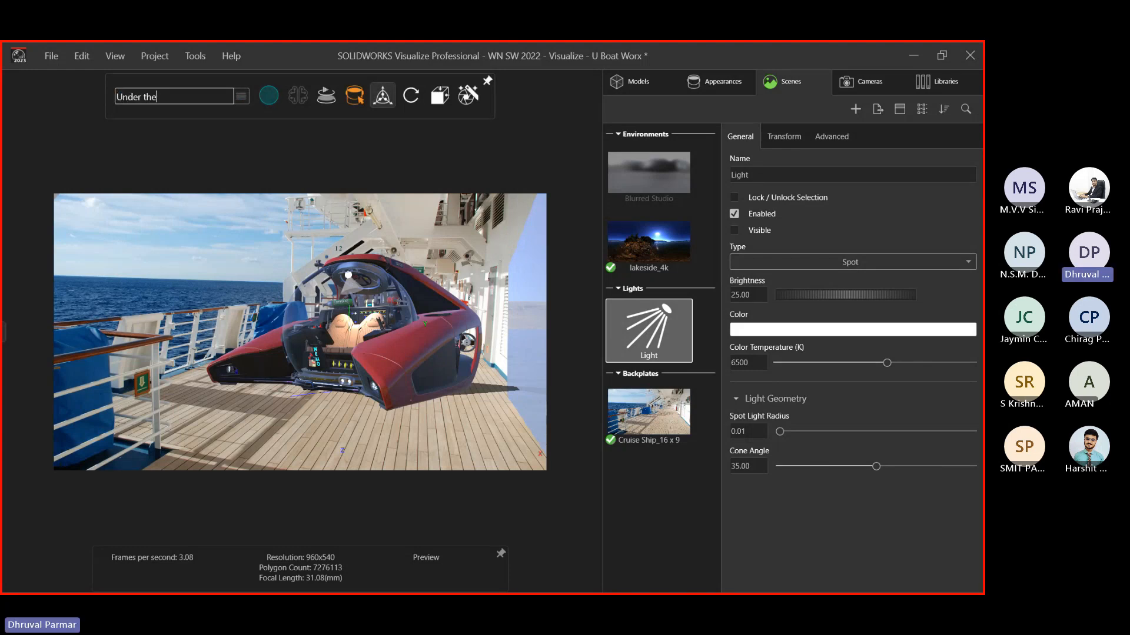
pyautogui.write(' Water')
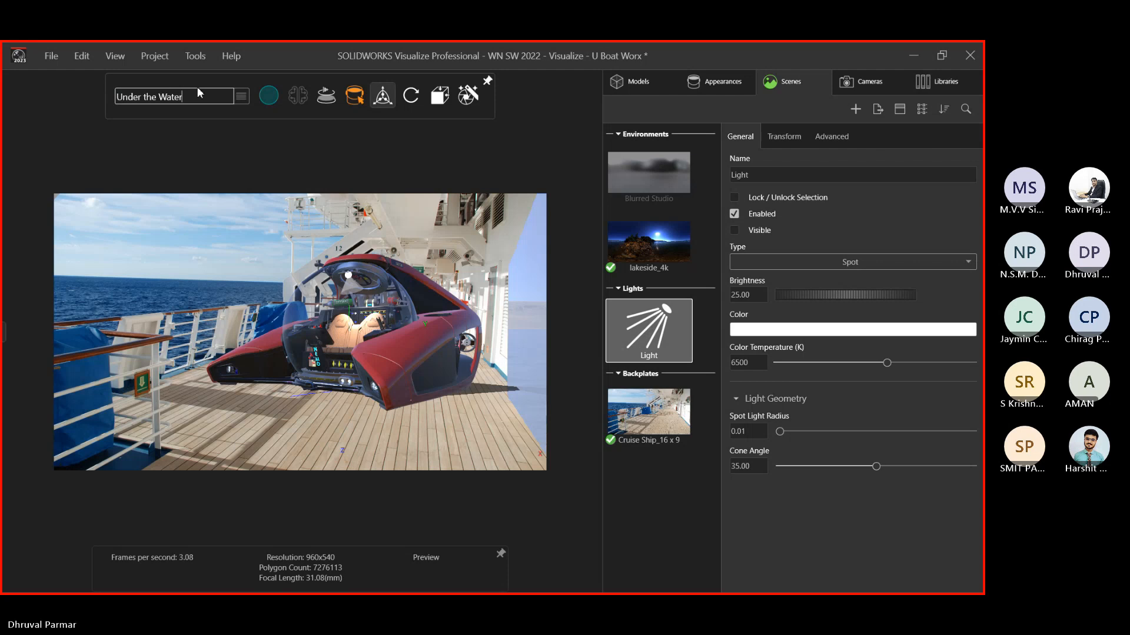
pyautogui.press('Return')
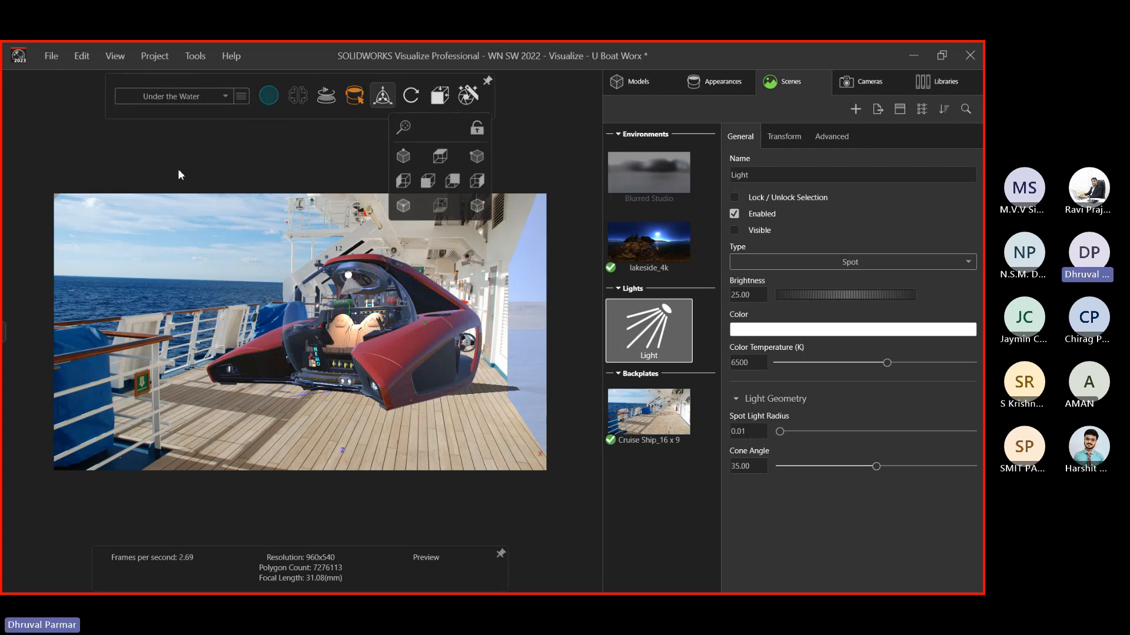
# Drag the Underwater plate from the Plates library onto the viewport as backdrop
pyautogui.click(911, 86)
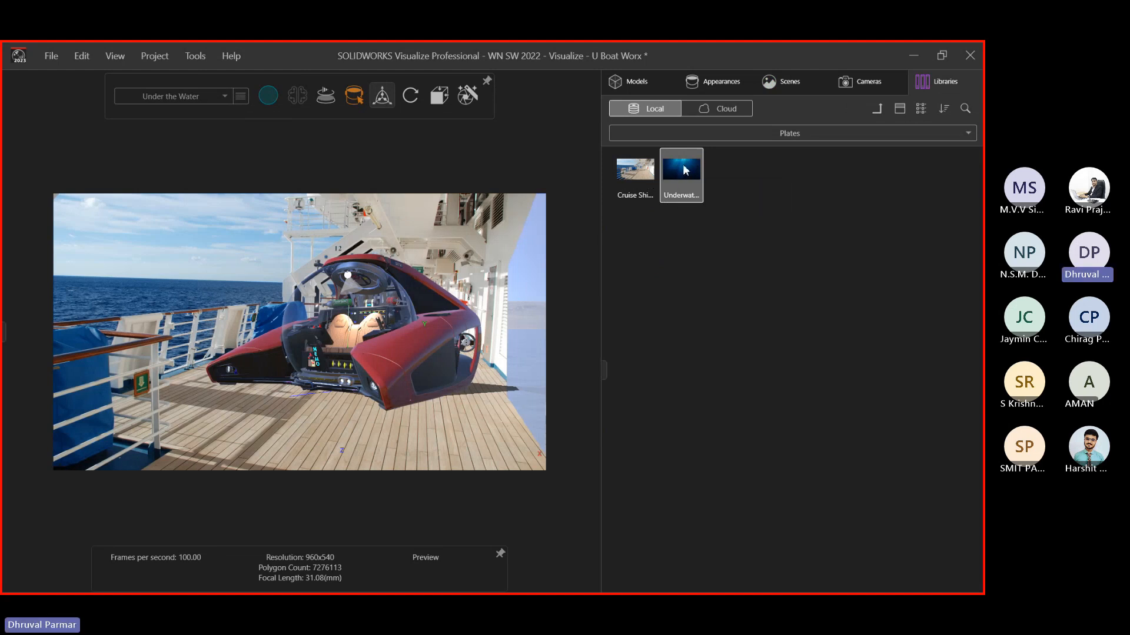
pyautogui.moveTo(686, 177); pyautogui.dragTo(436, 424)
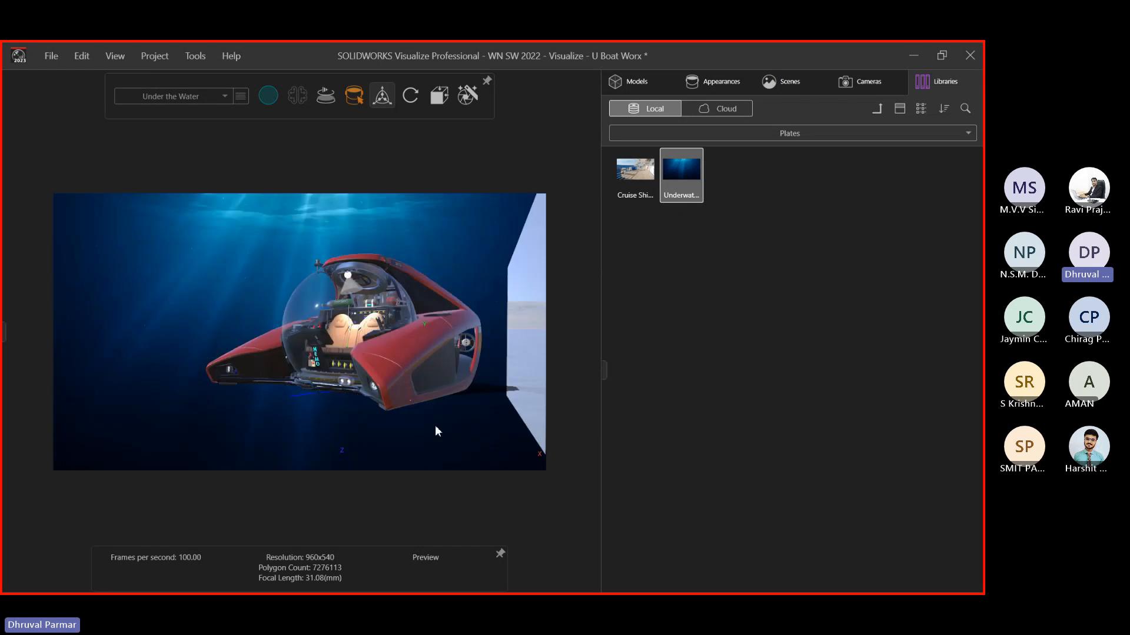
pyautogui.click(697, 76)
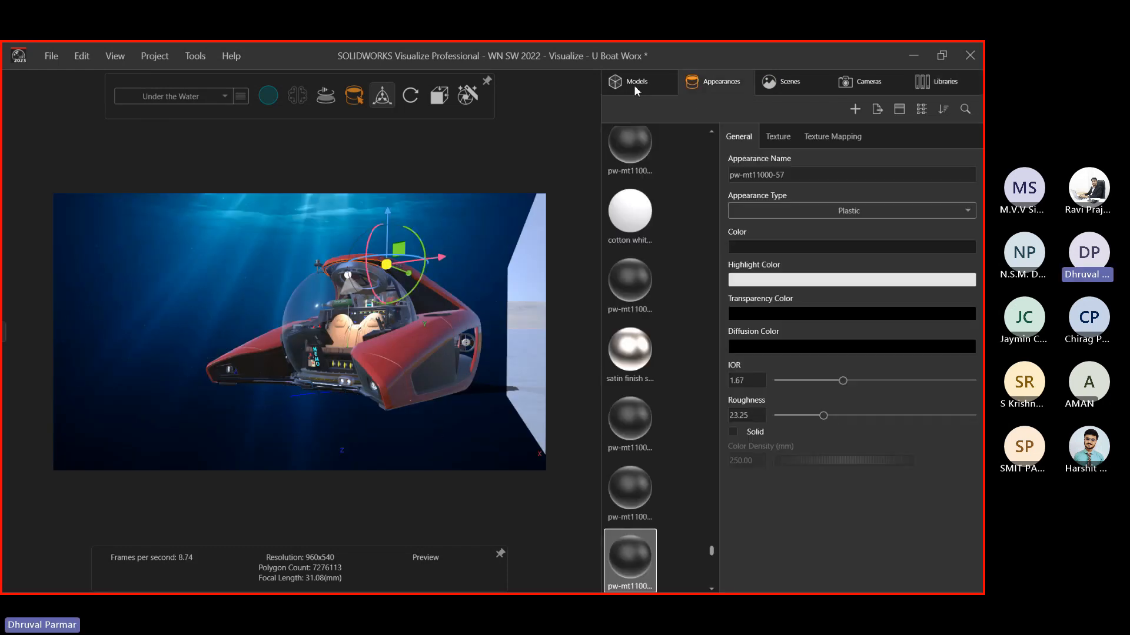
pyautogui.click(457, 225)
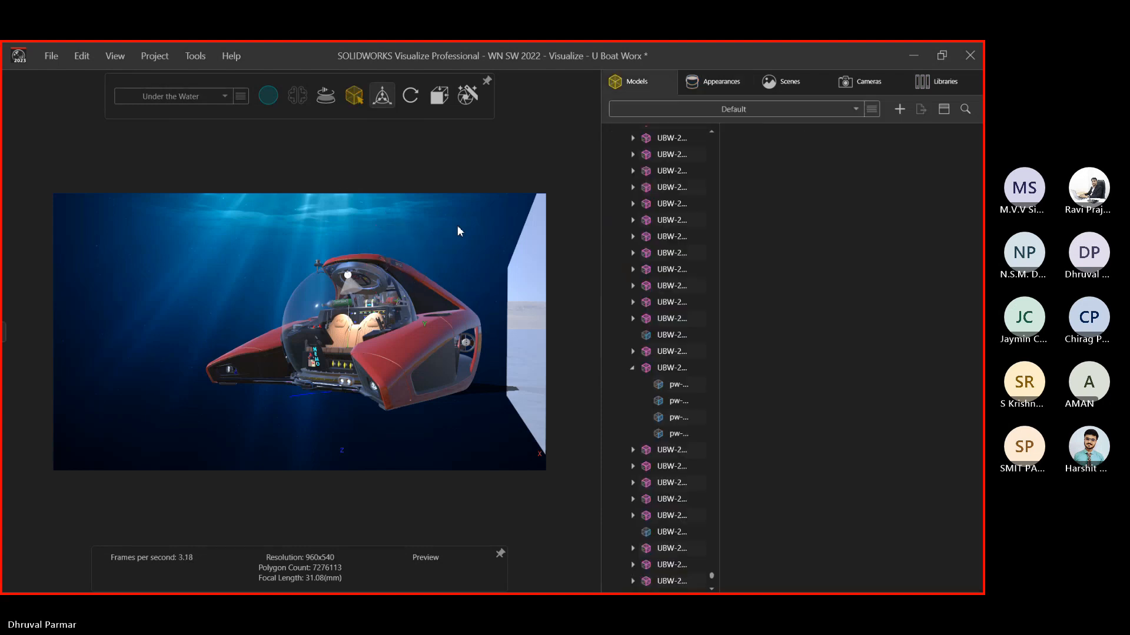
pyautogui.scroll(3, 645, 185)
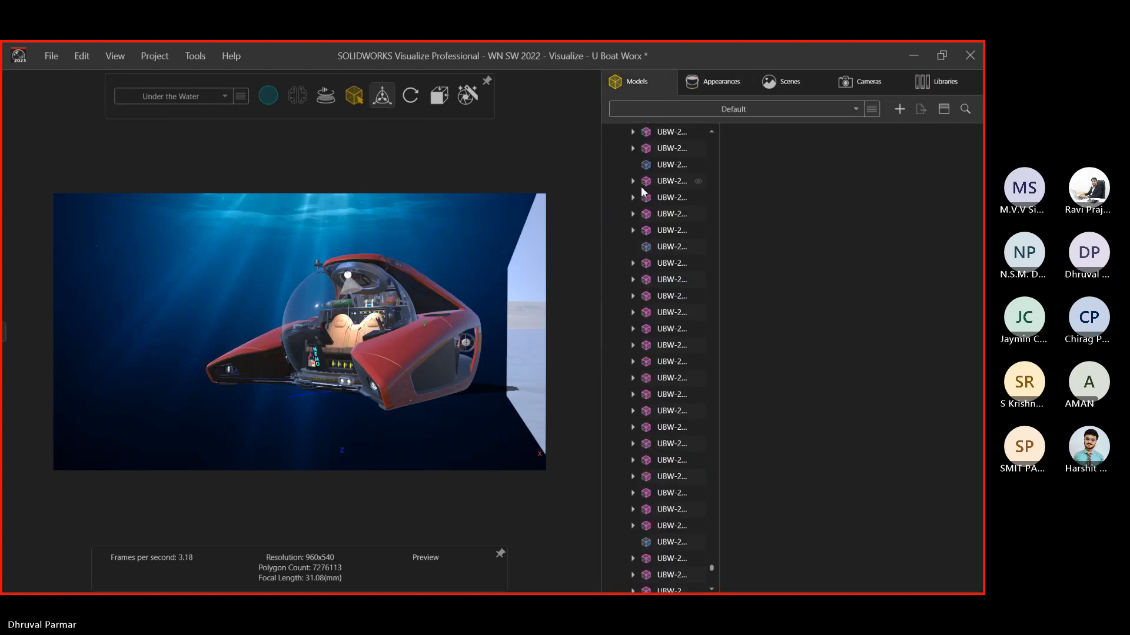
pyautogui.scroll(6, 640, 187)
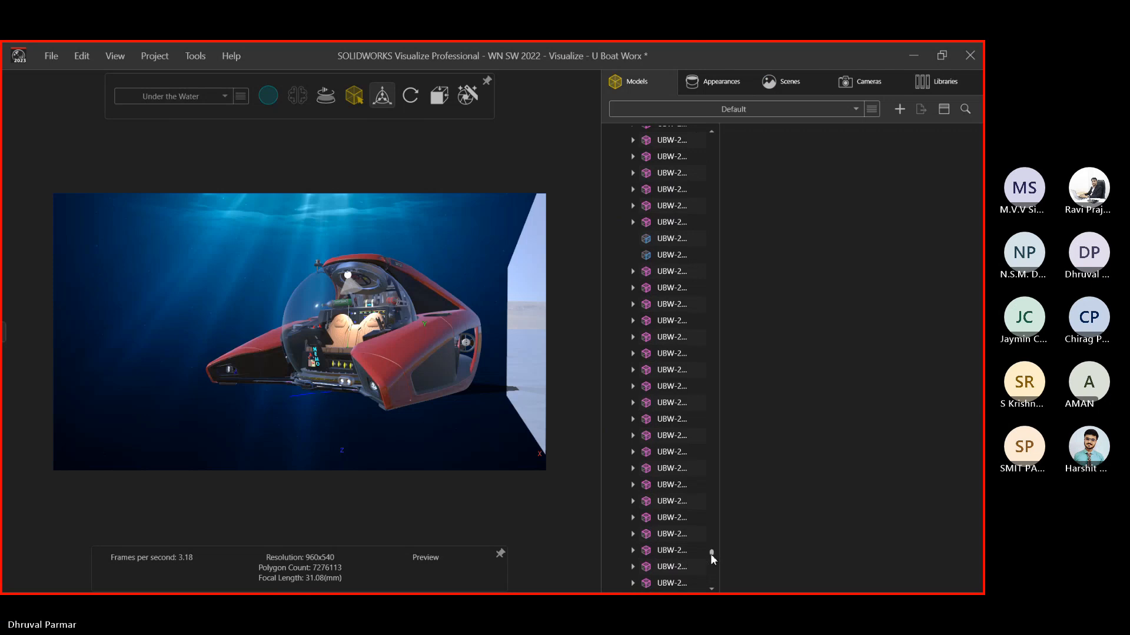
pyautogui.moveTo(711, 553); pyautogui.dragTo(714, 133)
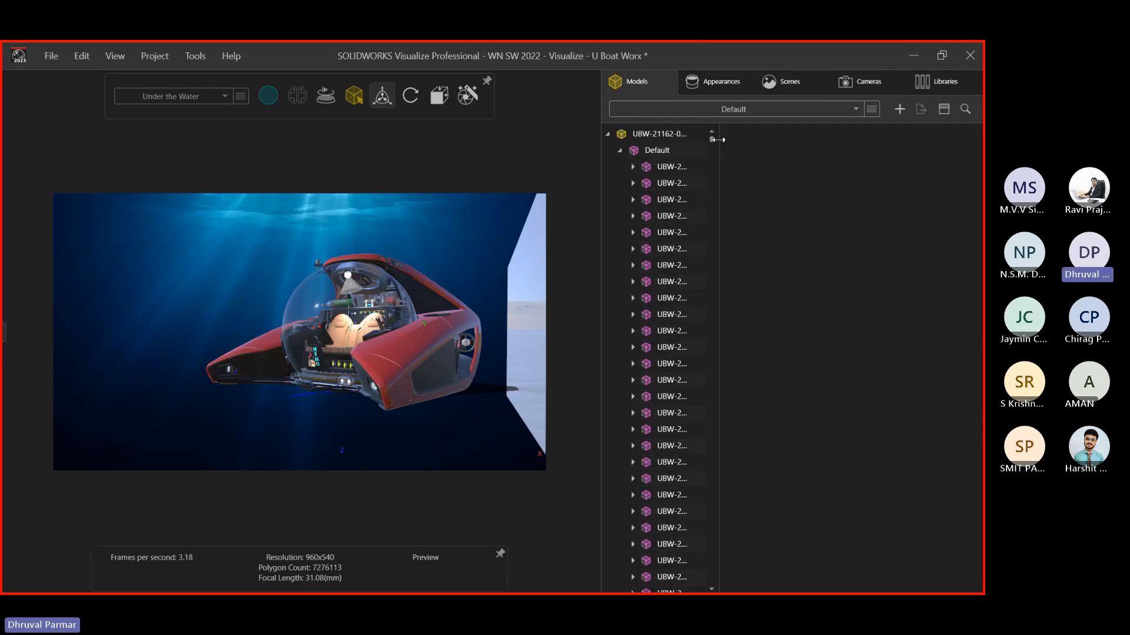
# Hide the Wall only in the Under the Water configuration
pyautogui.click(619, 152)
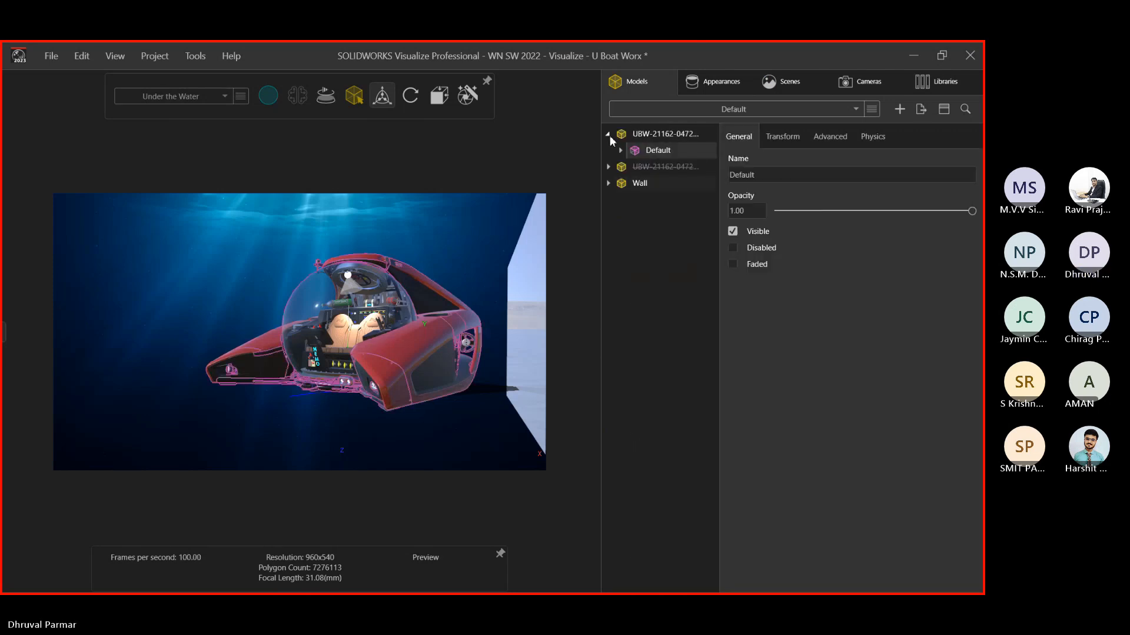
pyautogui.click(609, 134)
pyautogui.rightClick(639, 134)
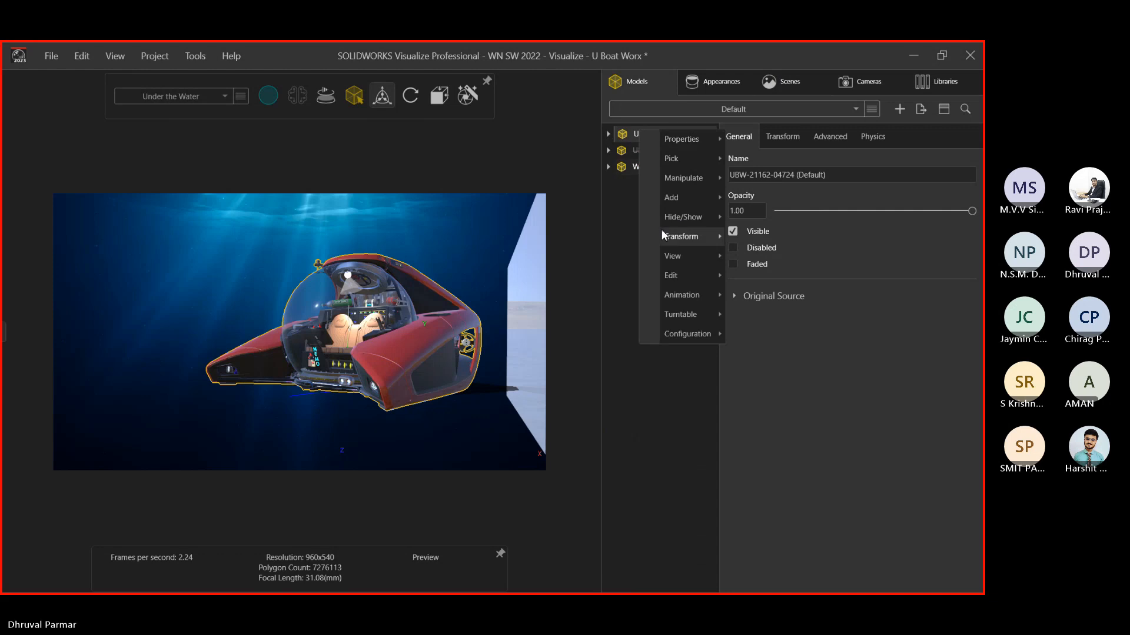
pyautogui.moveTo(684, 300)
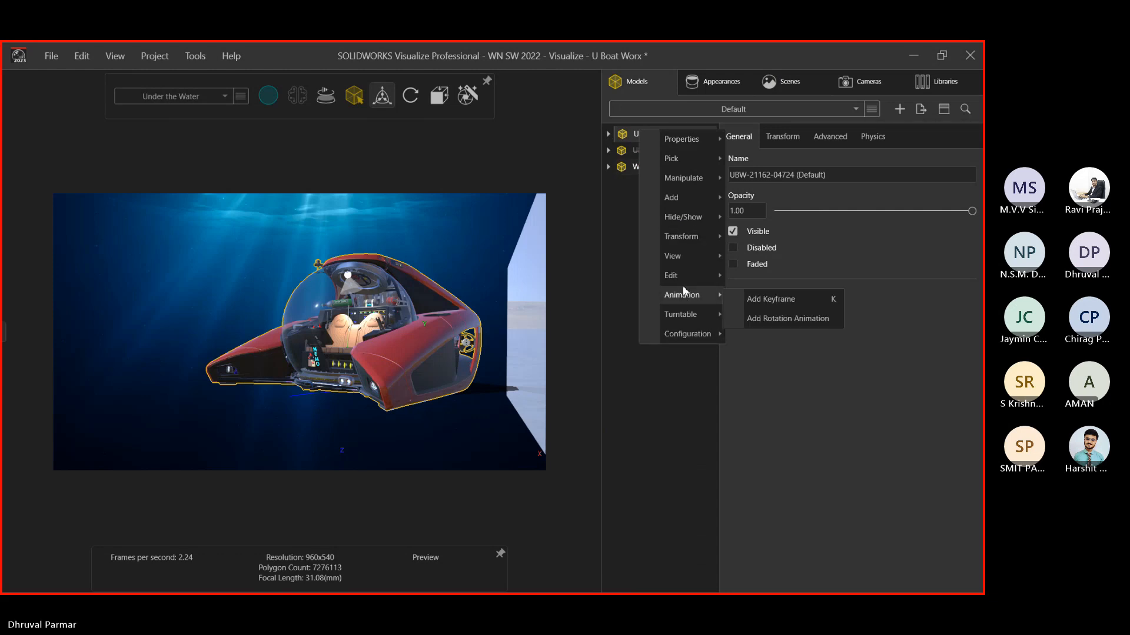
pyautogui.press('Escape')
pyautogui.click(707, 168)
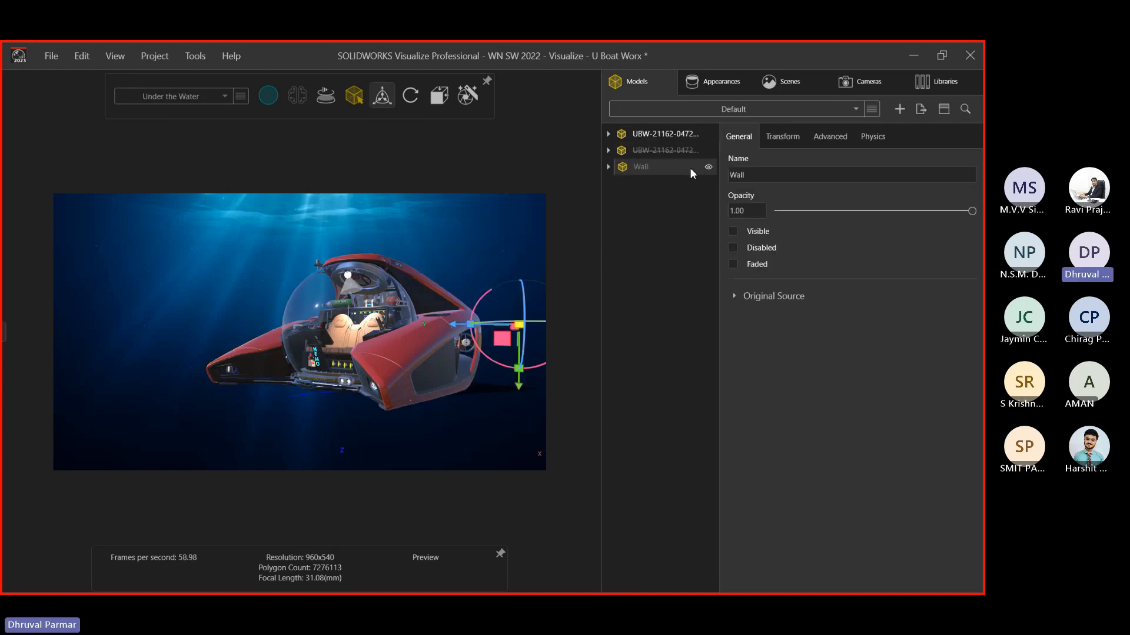
pyautogui.rightClick(689, 167)
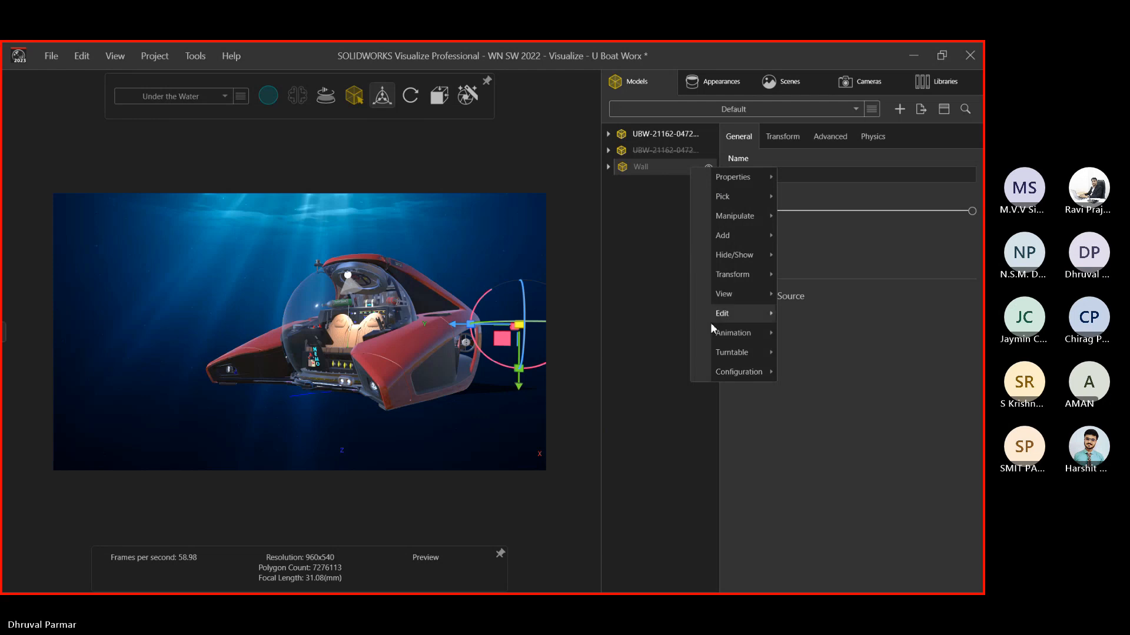
pyautogui.moveTo(769, 371)
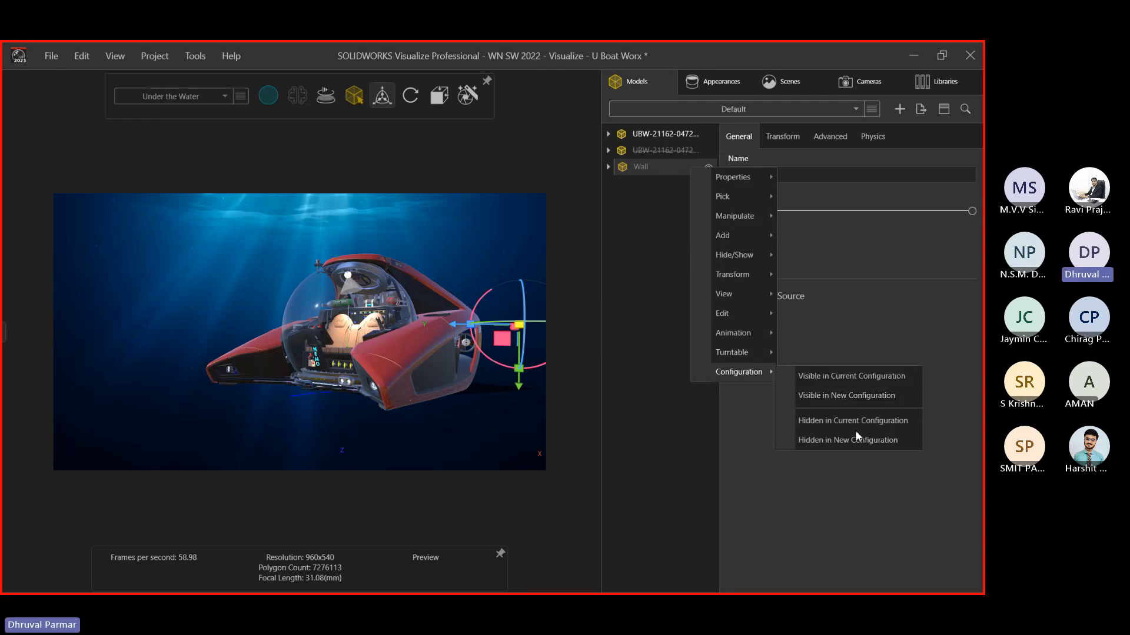
pyautogui.click(491, 242)
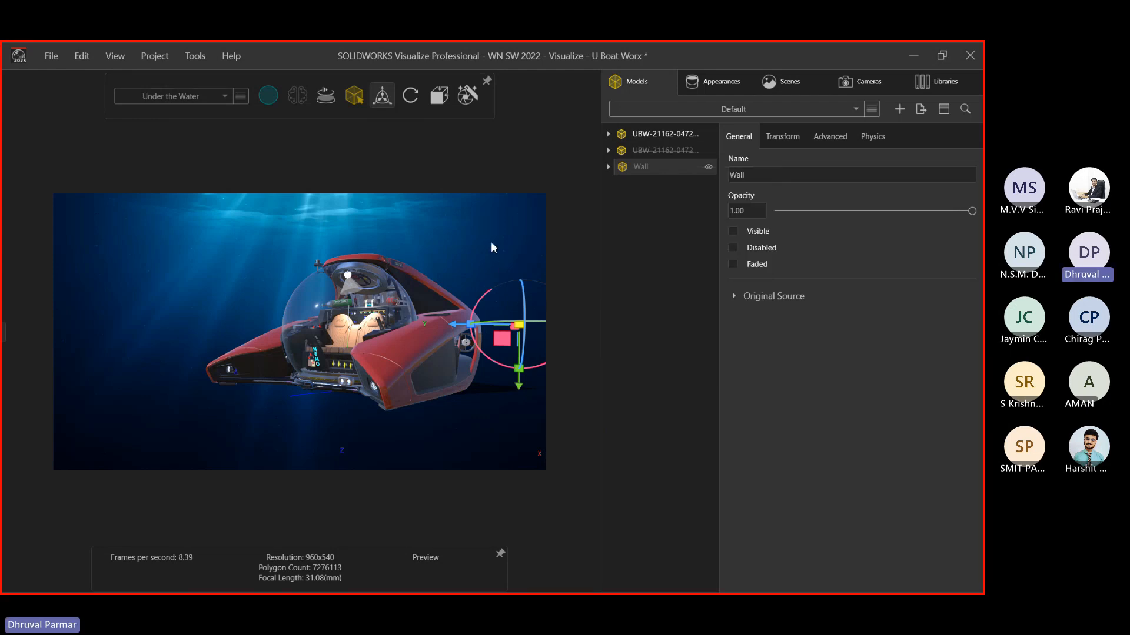
pyautogui.scroll(-1, 446, 277)
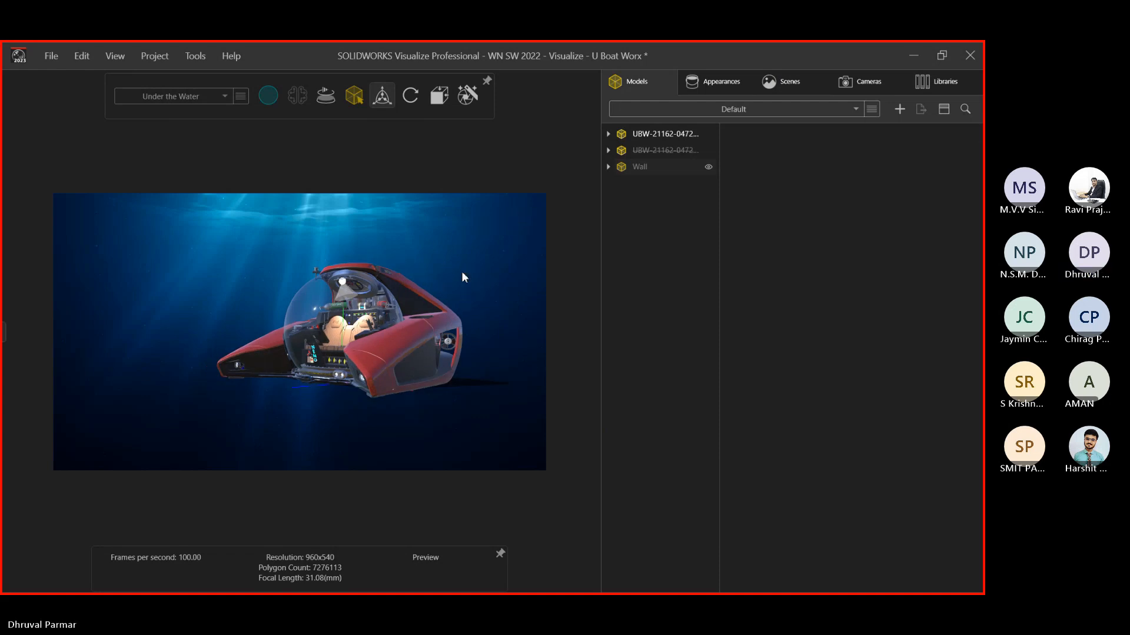
pyautogui.scroll(1, 291, 348)
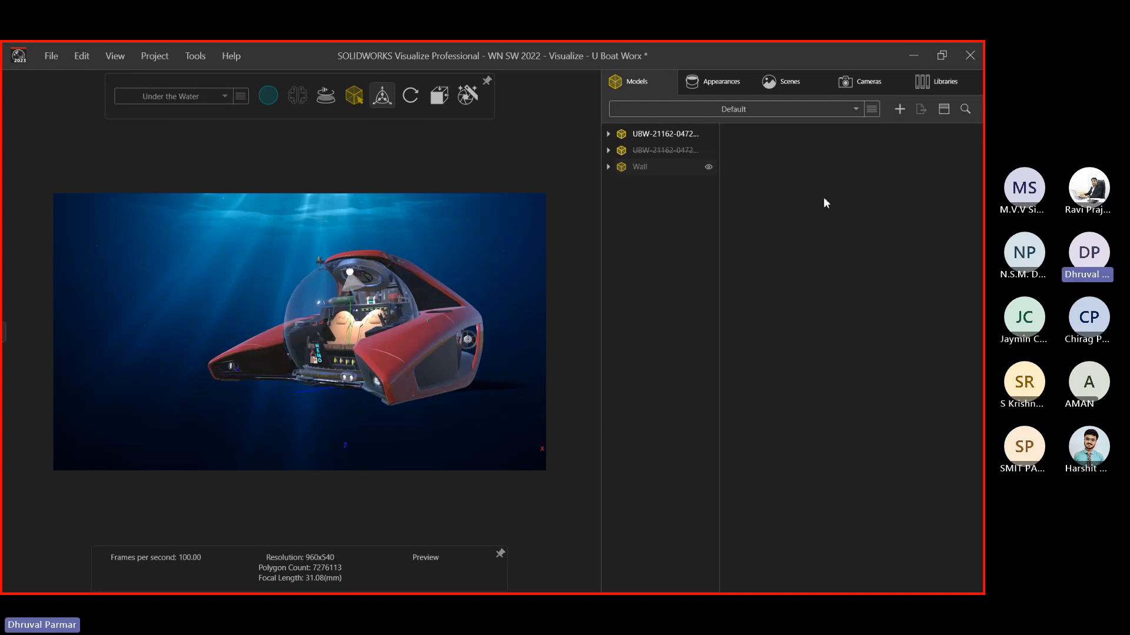
# Lock the Default Camera
pyautogui.click(859, 81)
pyautogui.rightClick(678, 163)
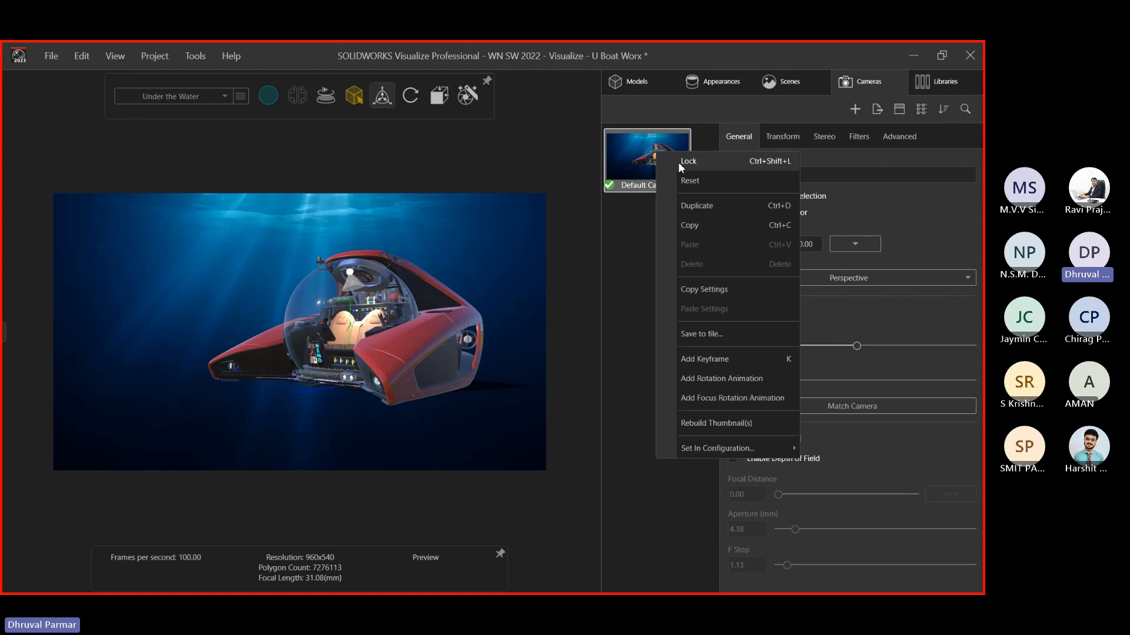
pyautogui.click(681, 164)
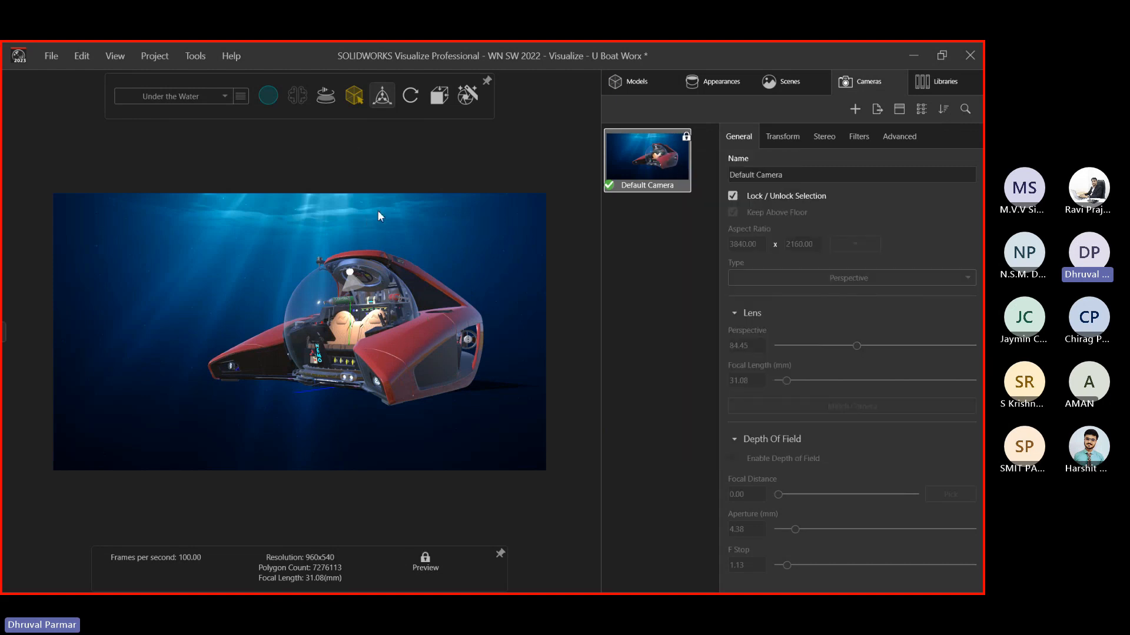
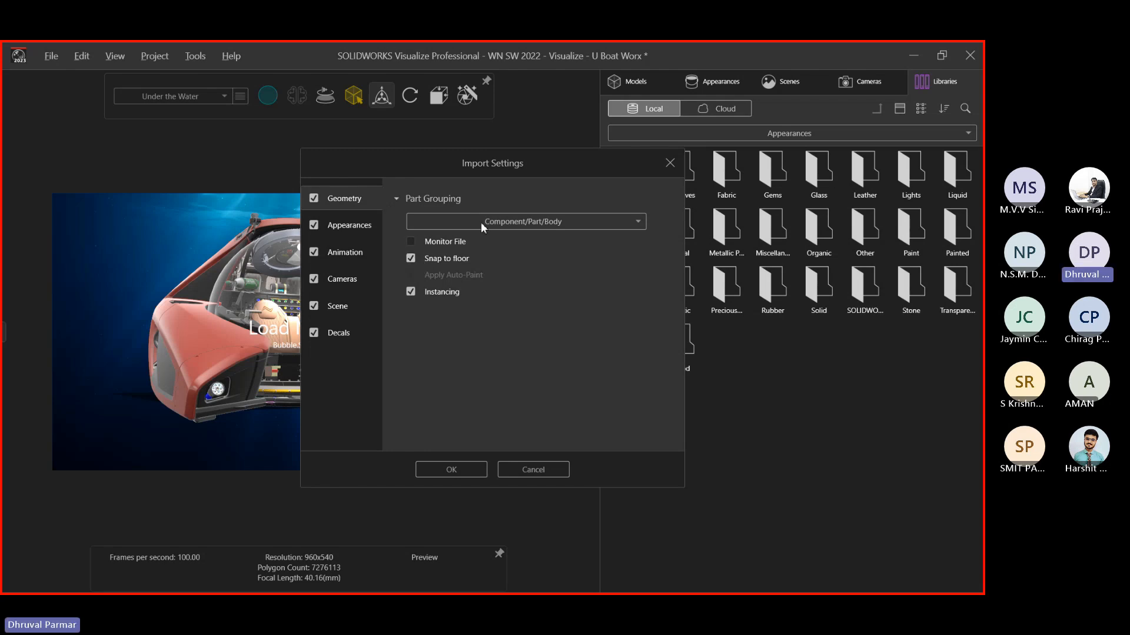
# Import Bubble.SLDPRT with Snap to floor turned off
pyautogui.click(410, 258)
pyautogui.click(449, 473)
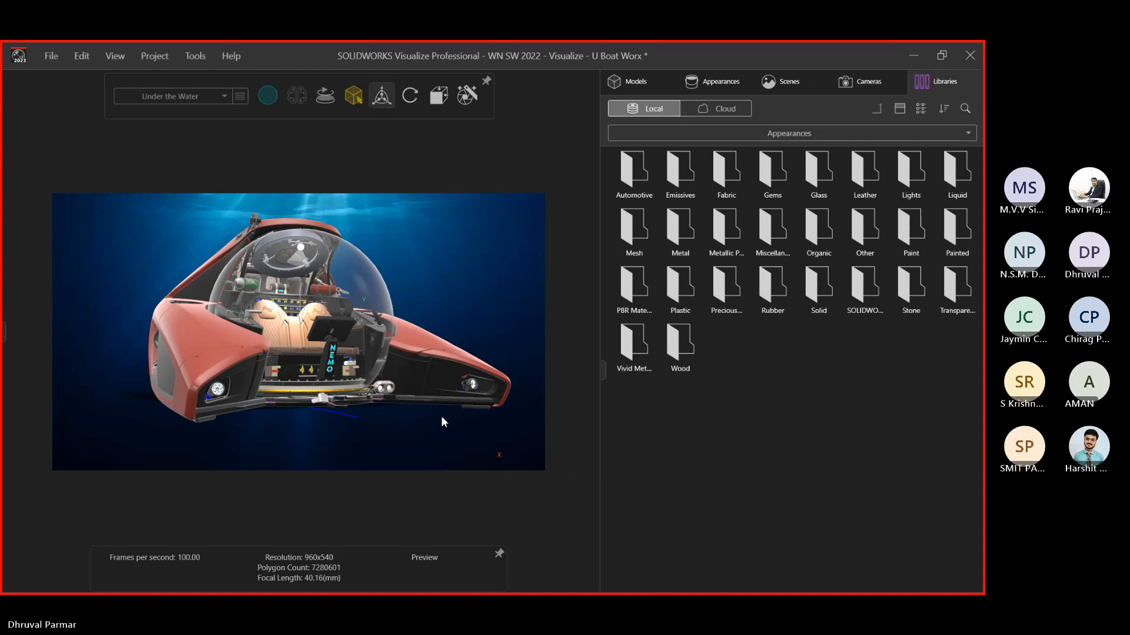
# Drag Bubble (Default) to the right of and above the submarine's nose, then show the Cameras list
pyautogui.click(641, 84)
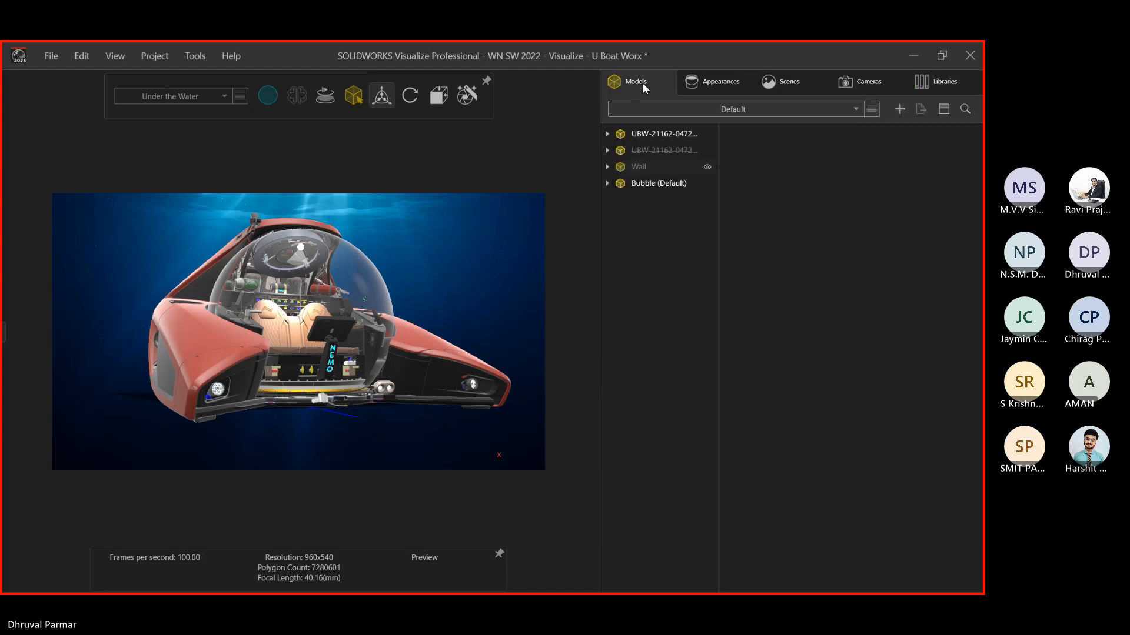
pyautogui.click(632, 182)
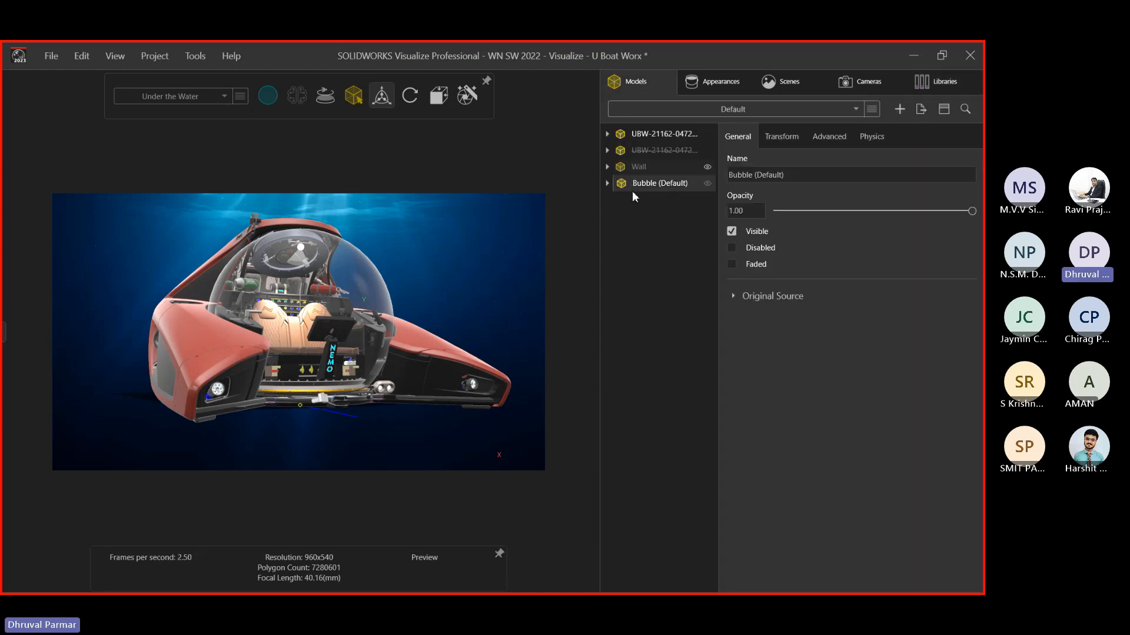
pyautogui.scroll(2, 338, 413)
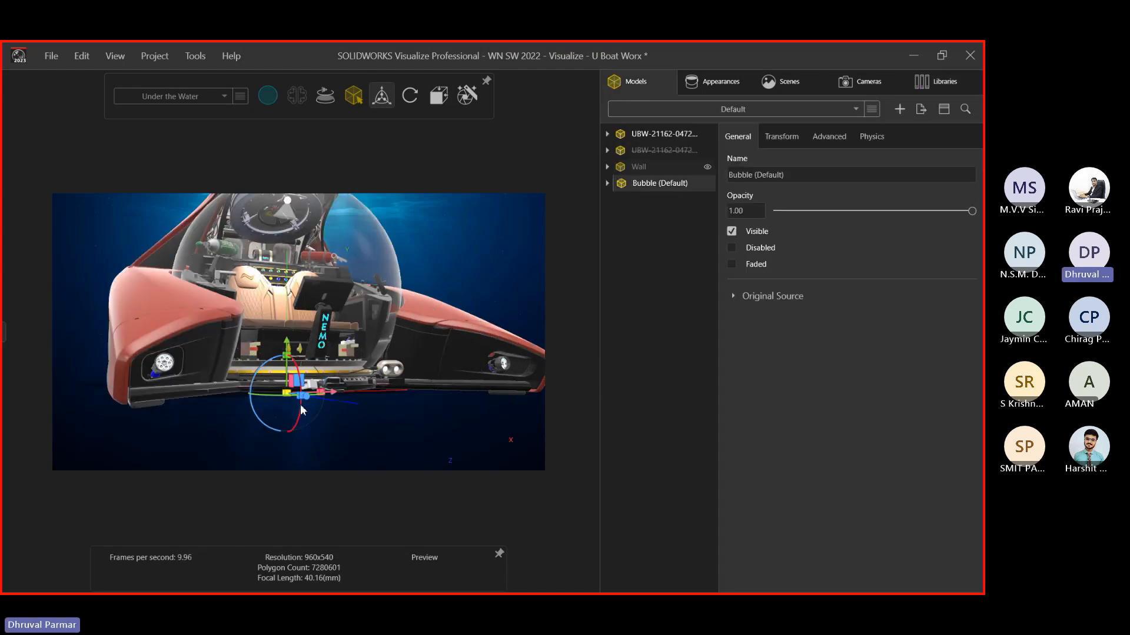
pyautogui.scroll(-2, 365, 406)
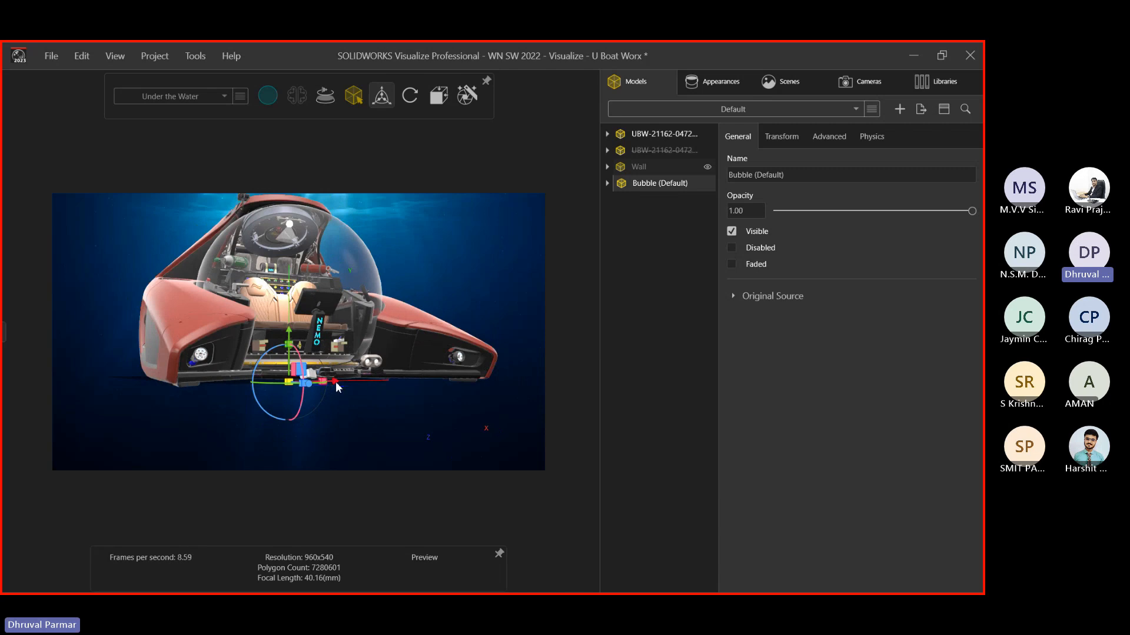
pyautogui.moveTo(335, 381); pyautogui.dragTo(570, 379)
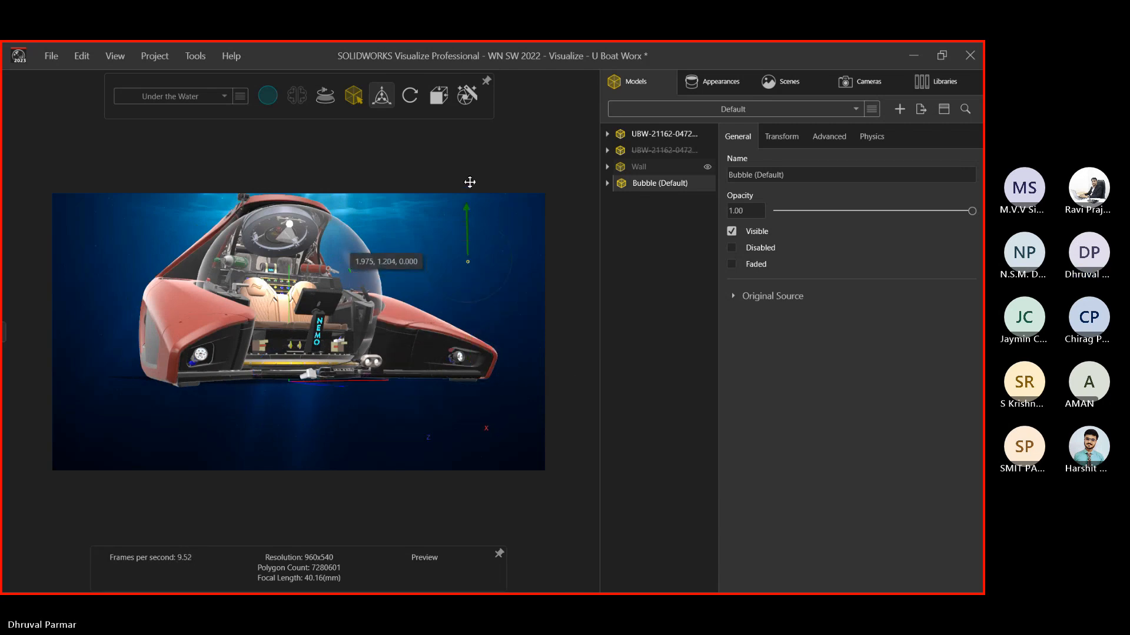
pyautogui.click(505, 255)
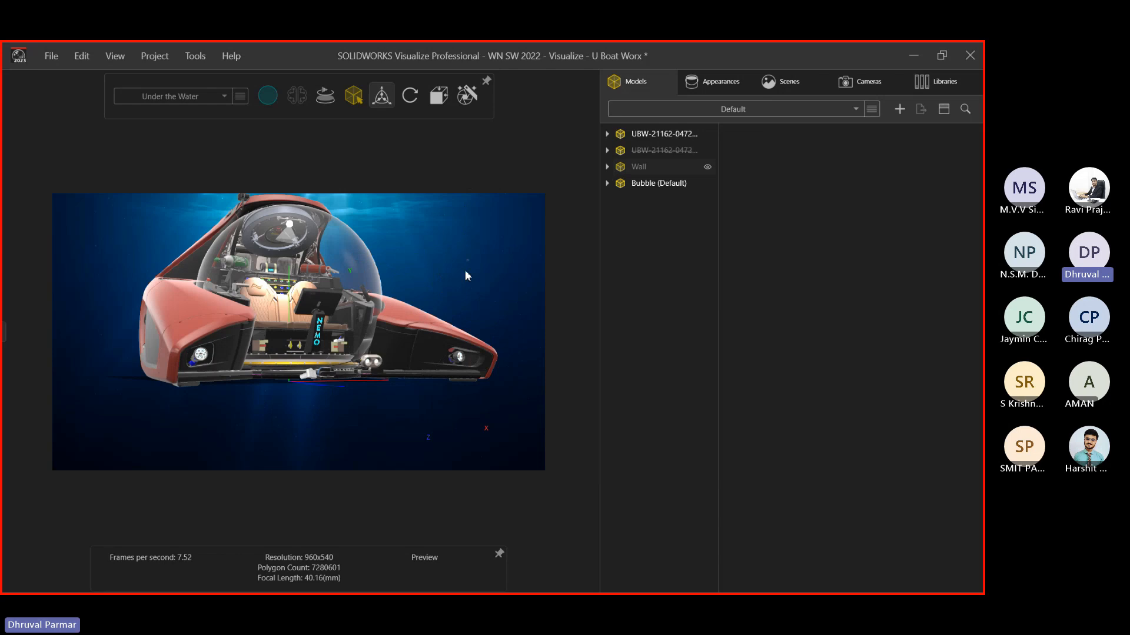
pyautogui.scroll(6, 465, 269)
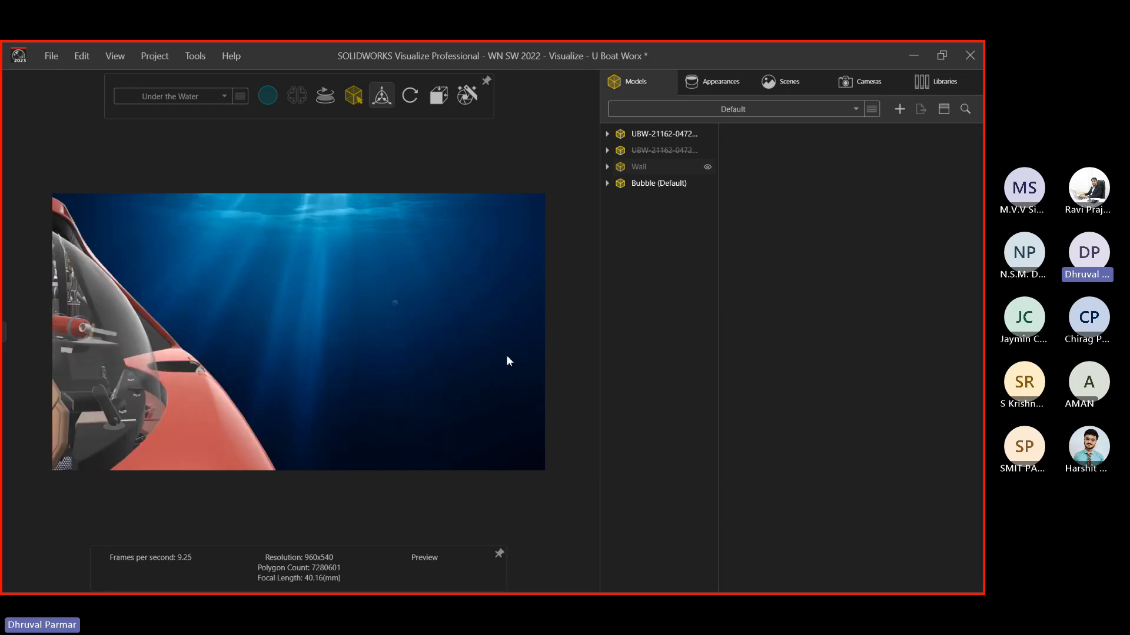
pyautogui.click(842, 83)
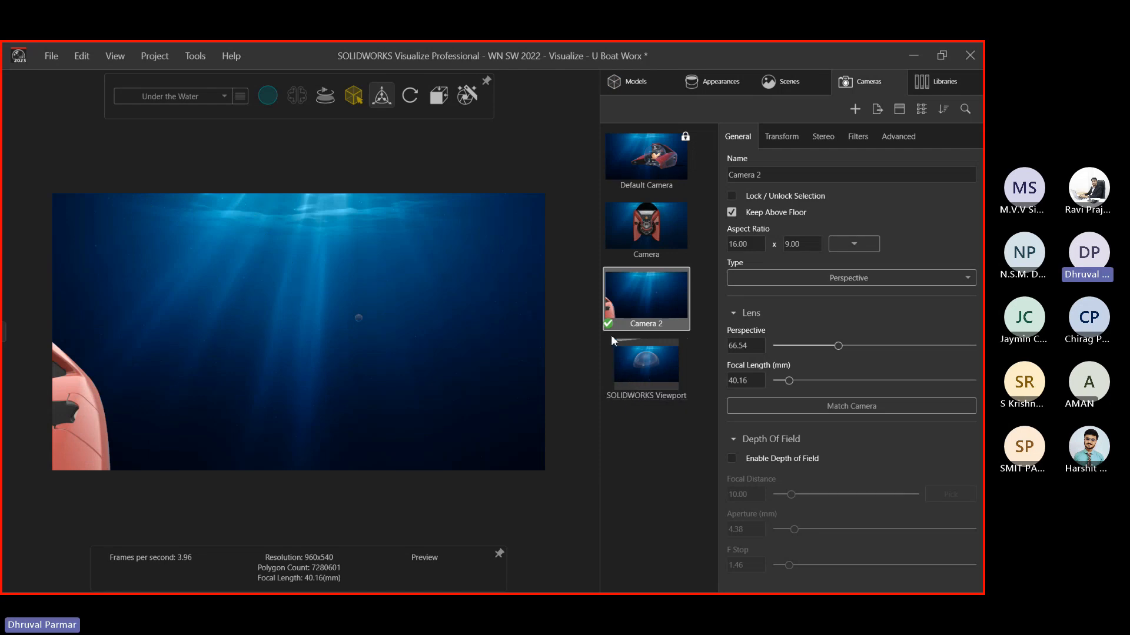
# Zoom out to a three-quarter view of the submarine and check its transform values
pyautogui.scroll(-6, 289, 335)
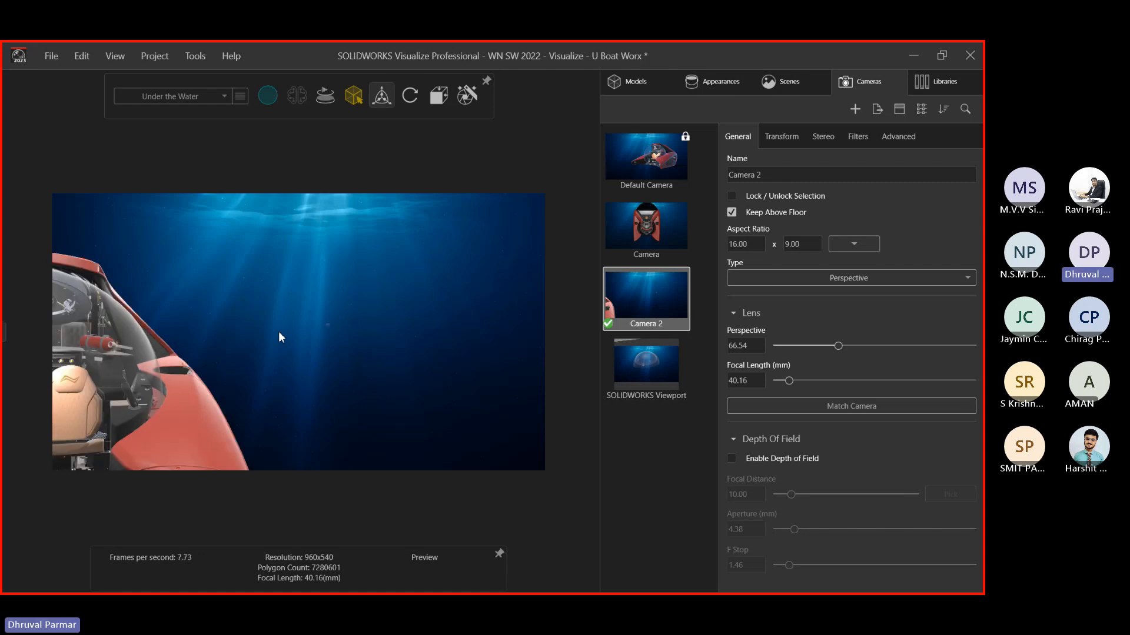
pyautogui.scroll(-5, 279, 335)
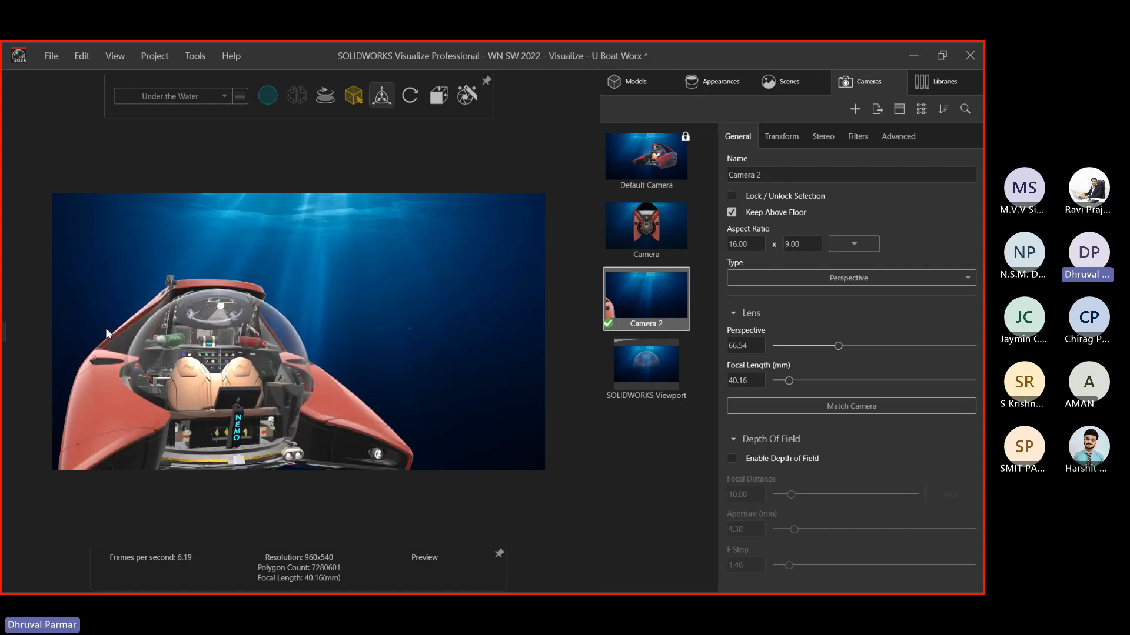
pyautogui.moveTo(192, 347); pyautogui.dragTo(443, 351)
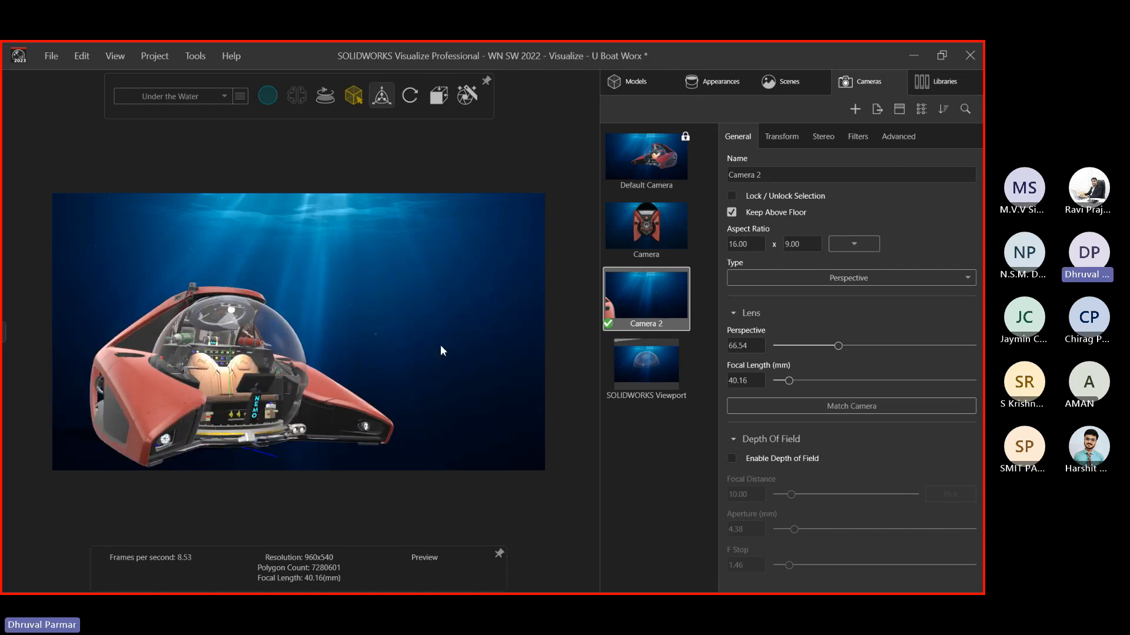
pyautogui.click(406, 358)
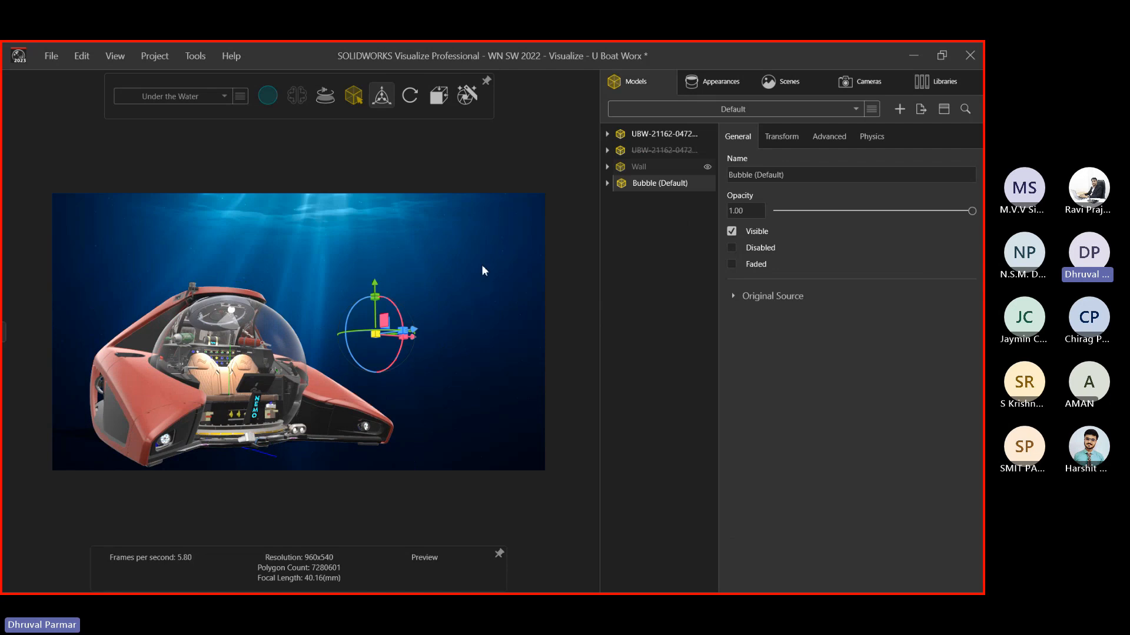
pyautogui.click(659, 183)
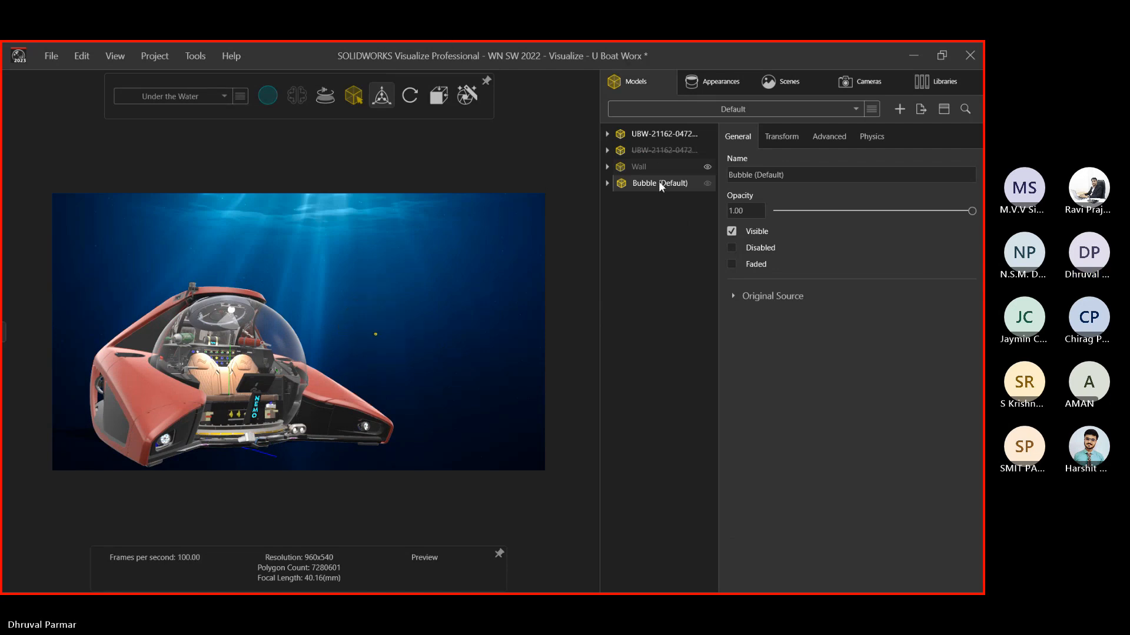
pyautogui.click(644, 230)
pyautogui.click(648, 135)
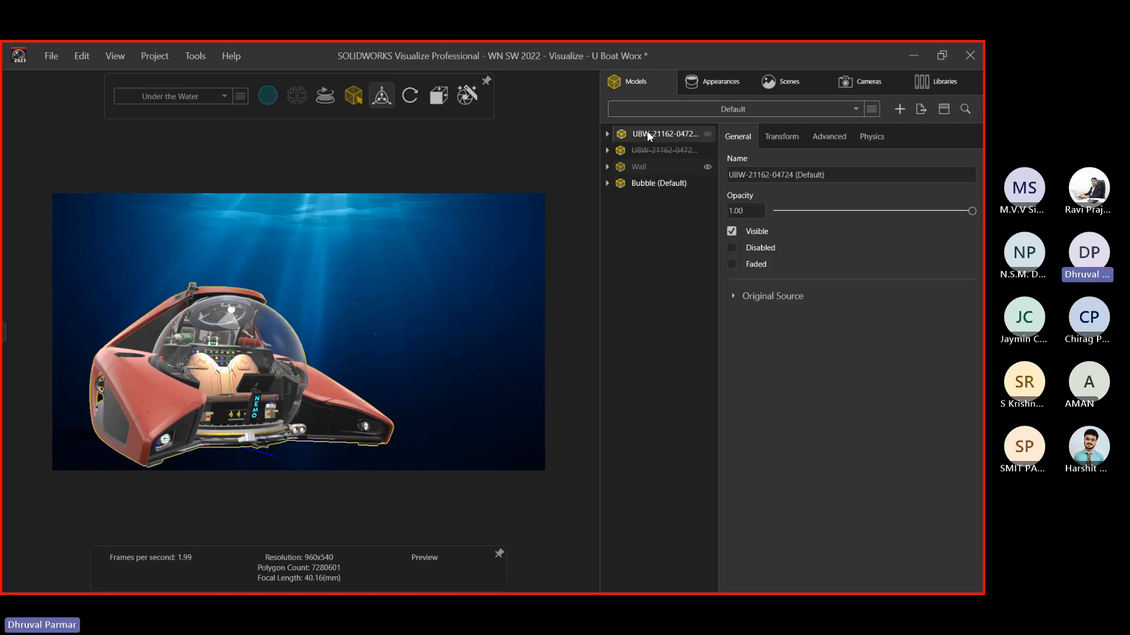
pyautogui.click(779, 136)
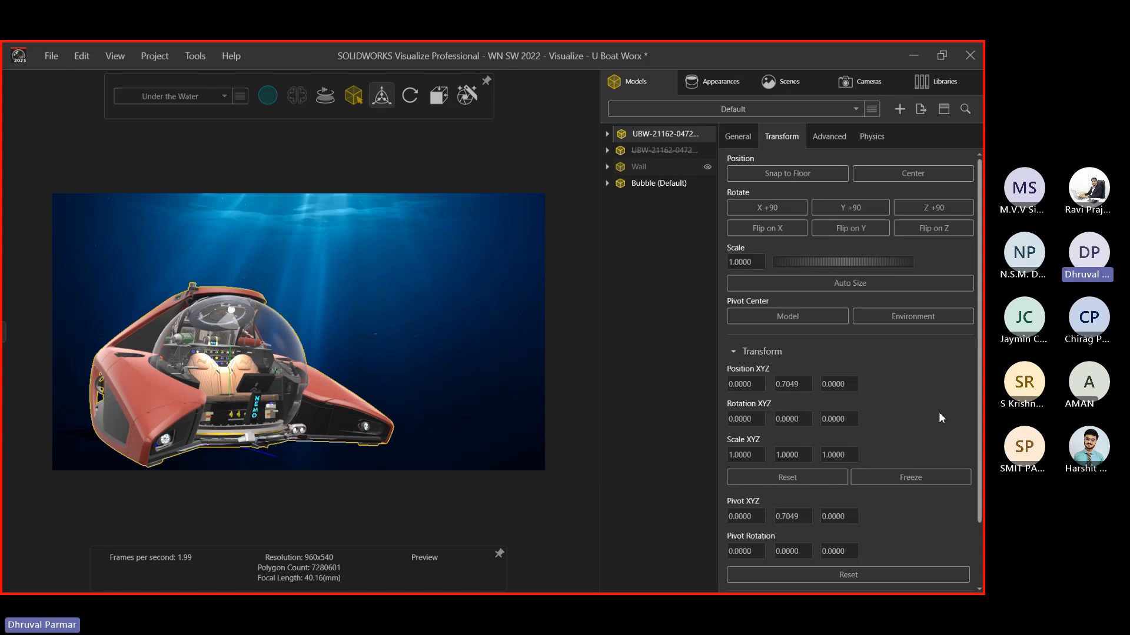
pyautogui.scroll(-1, 938, 412)
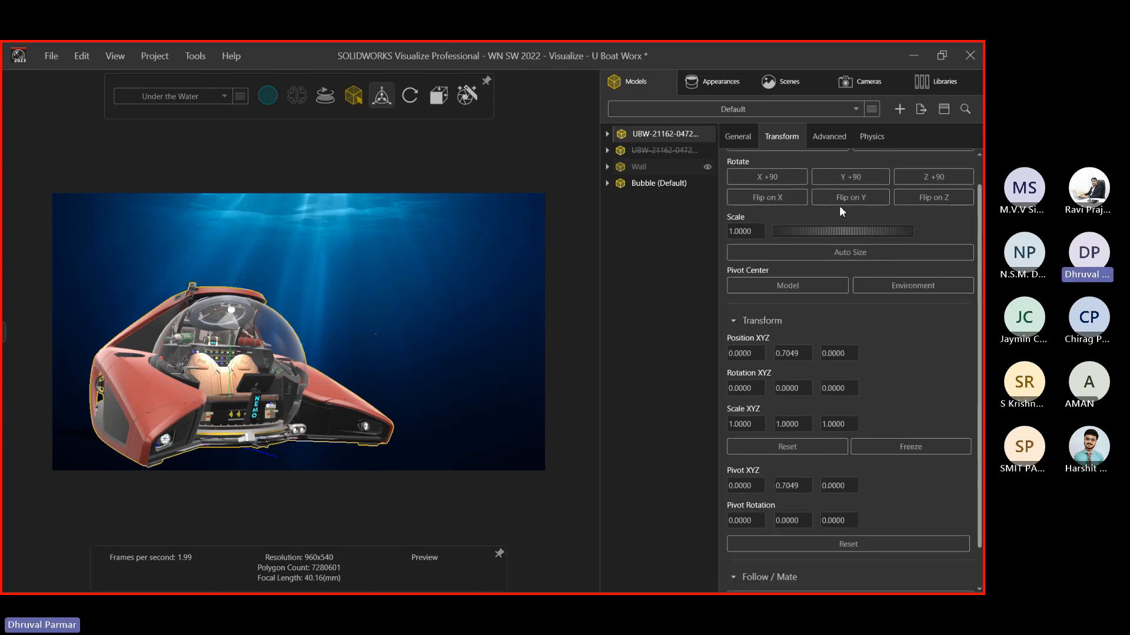
# Reselect Bubble (Default), whose position reads 1.9745, 1.2168, 0.0000
pyautogui.click(369, 326)
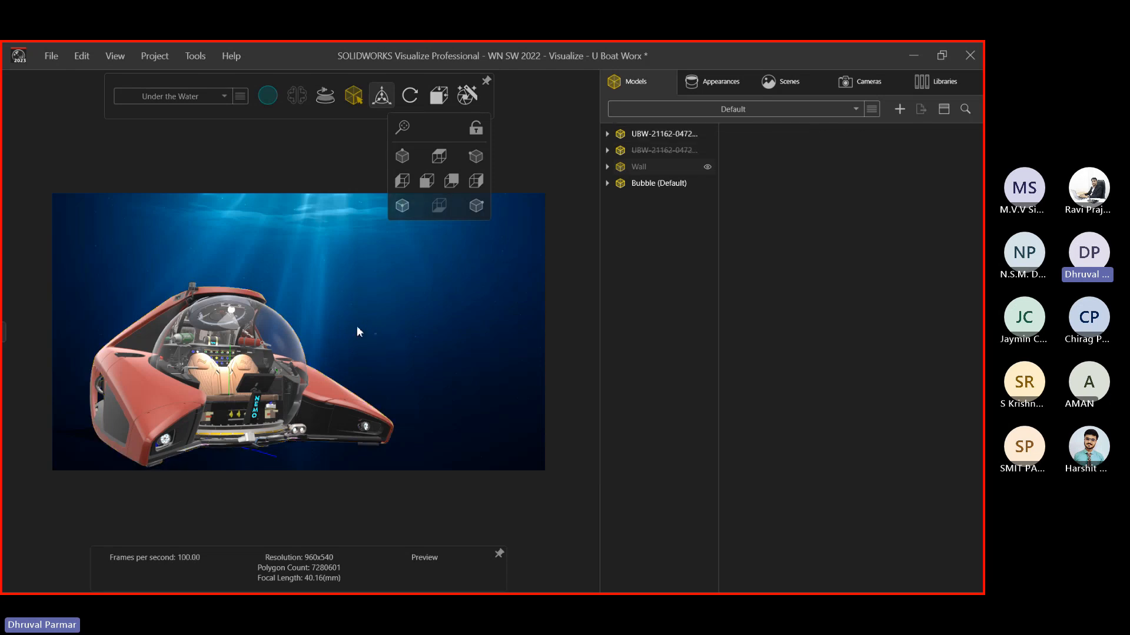
pyautogui.click(400, 347)
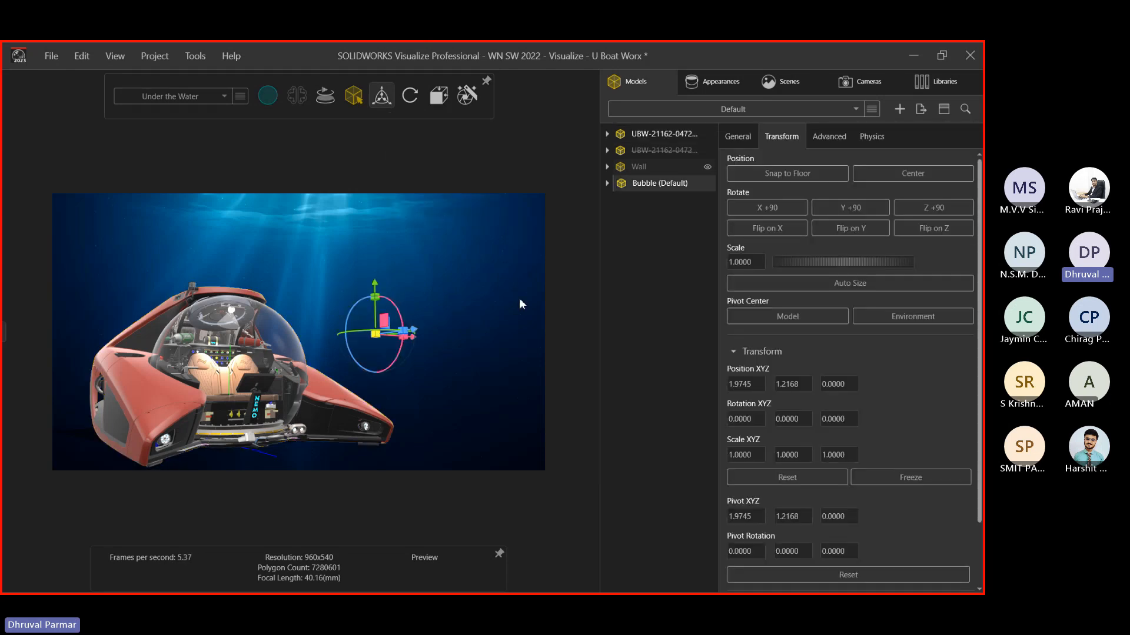
pyautogui.click(725, 83)
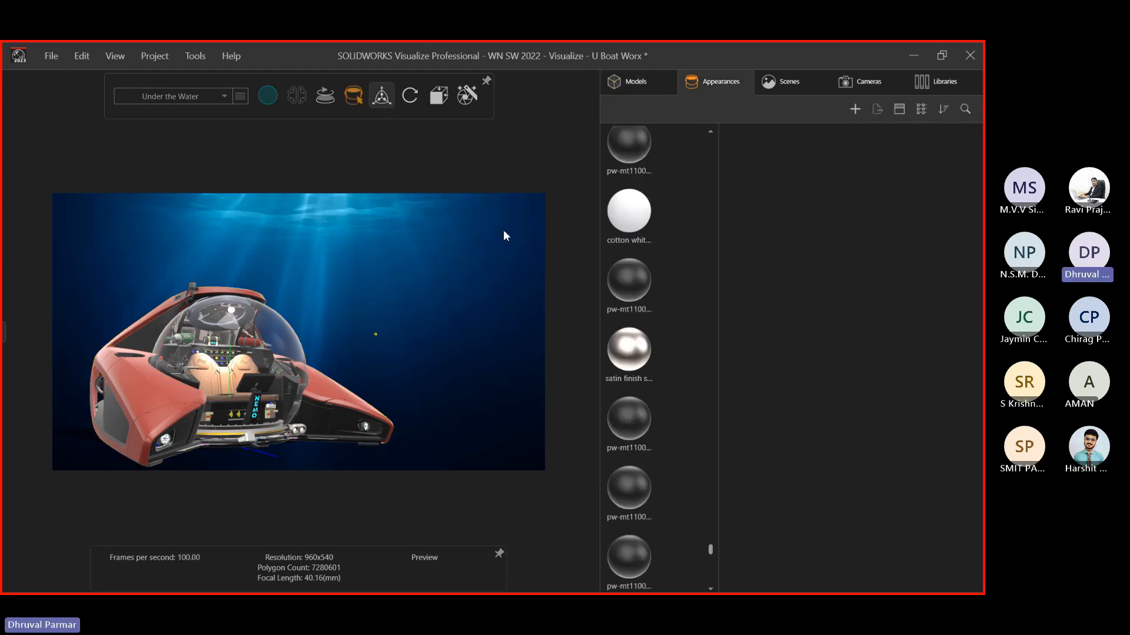
pyautogui.click(641, 86)
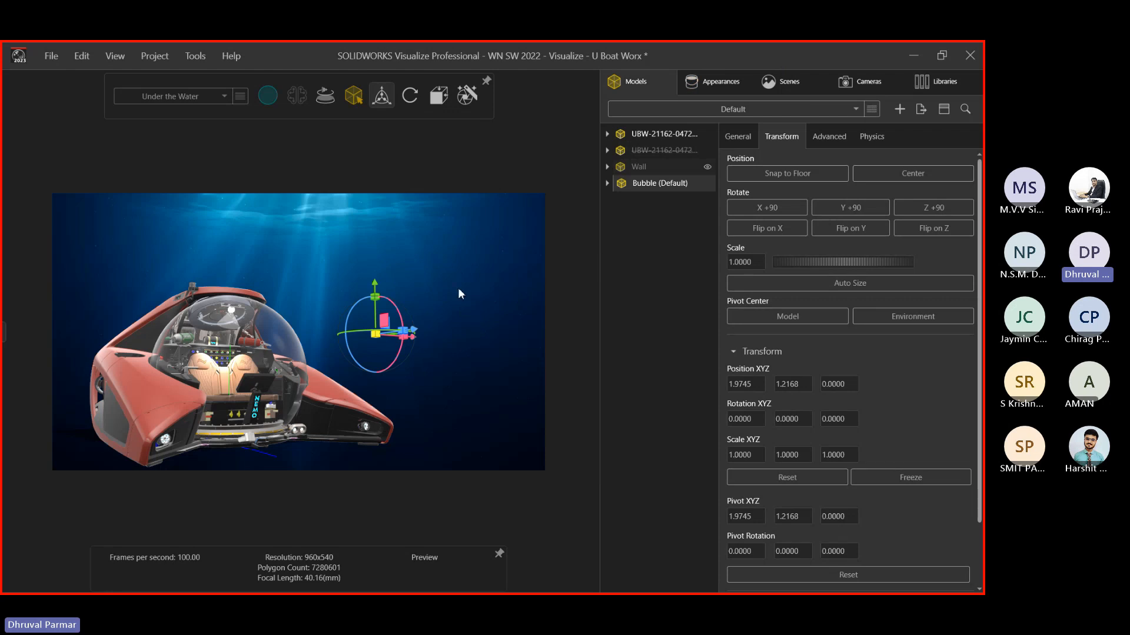
pyautogui.click(404, 323)
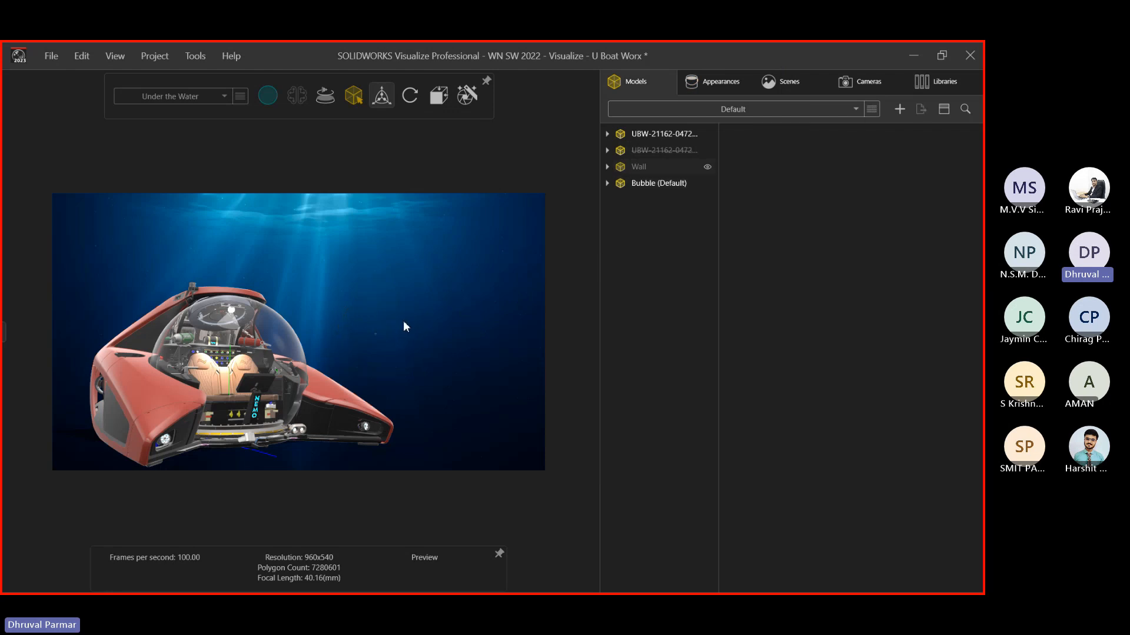
pyautogui.click(368, 323)
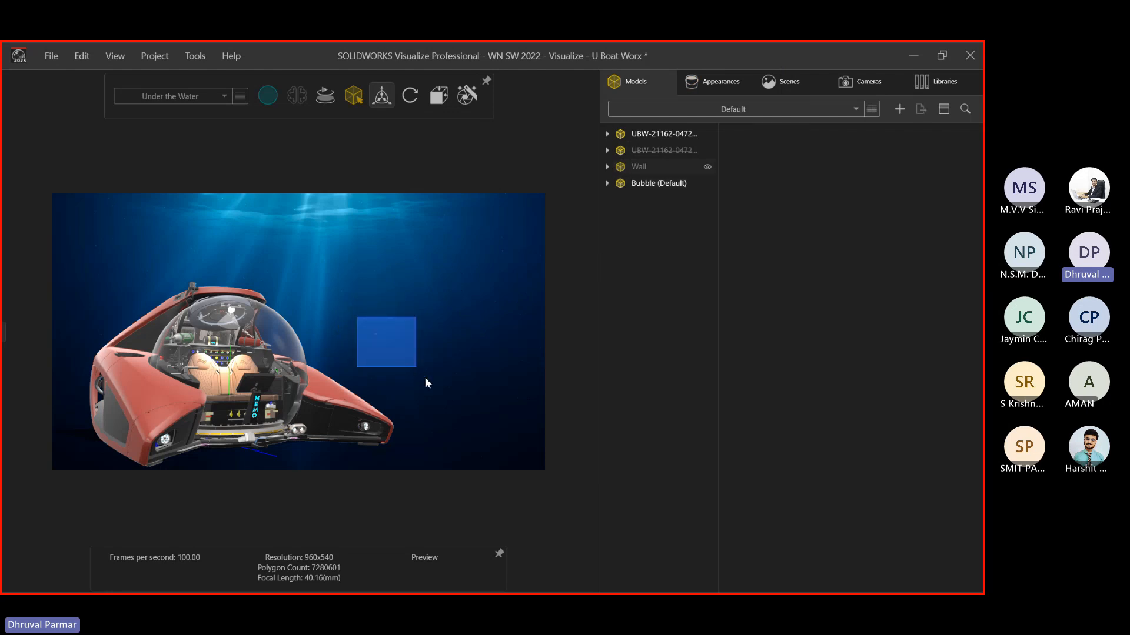
pyautogui.click(432, 389)
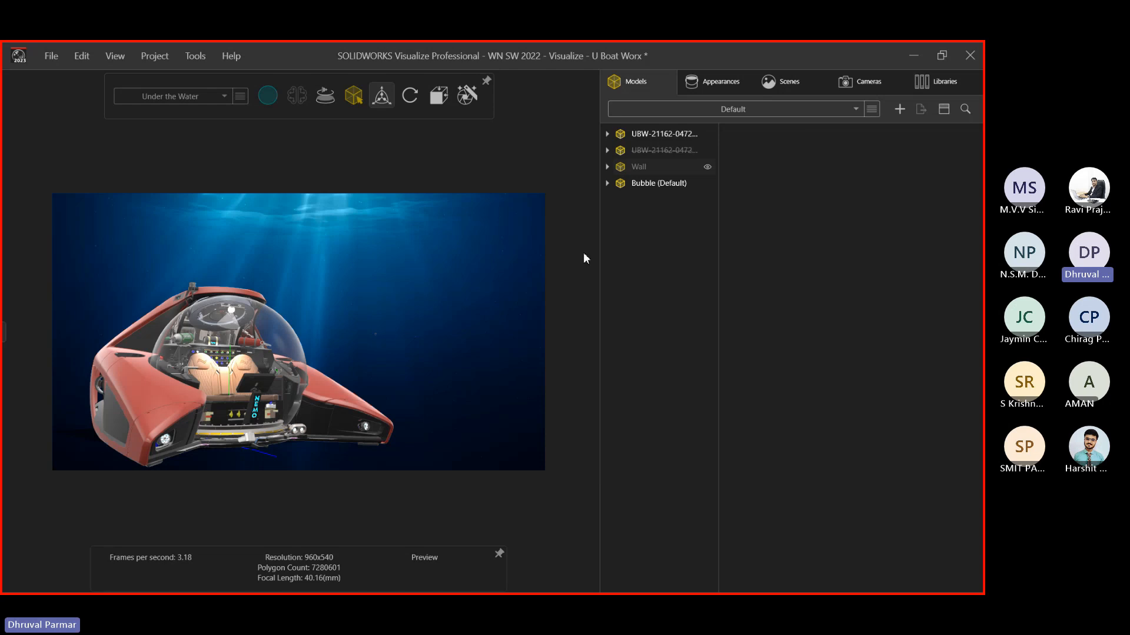
pyautogui.click(633, 184)
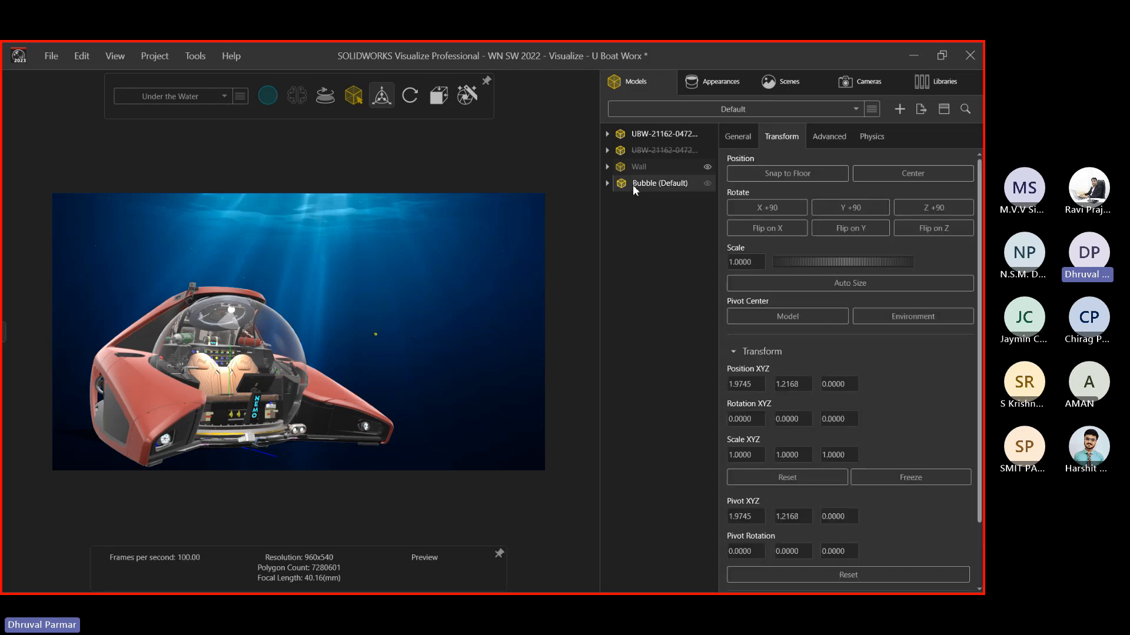
# Create a Pattern from the bubble with 50 objects along X
pyautogui.click(838, 137)
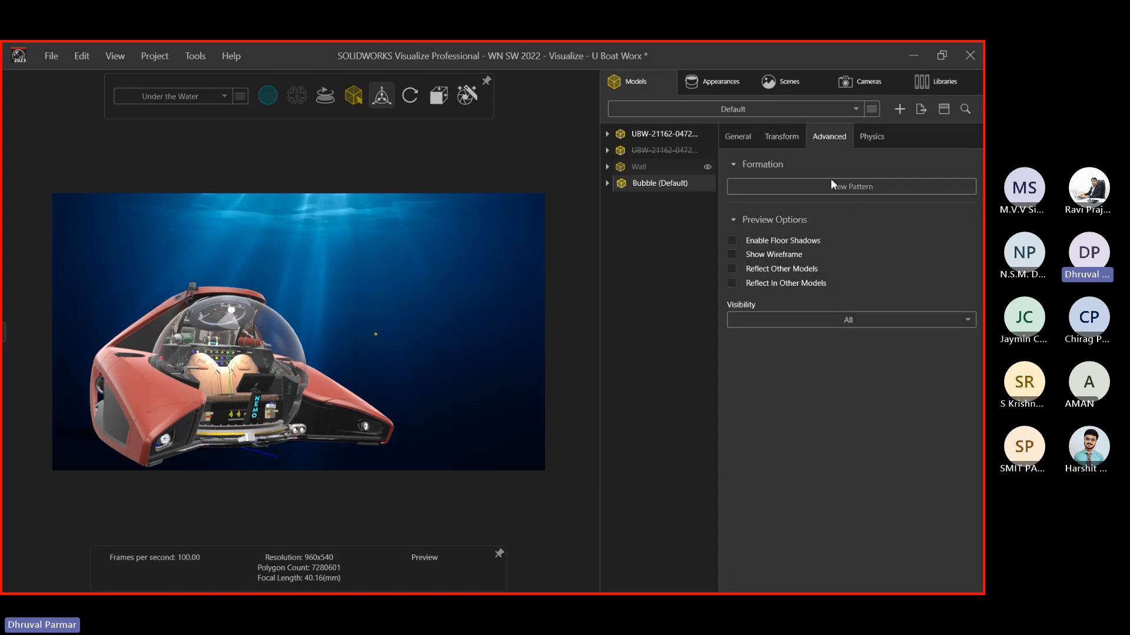
pyautogui.moveTo(89, 384); pyautogui.dragTo(153, 380, button='middle')
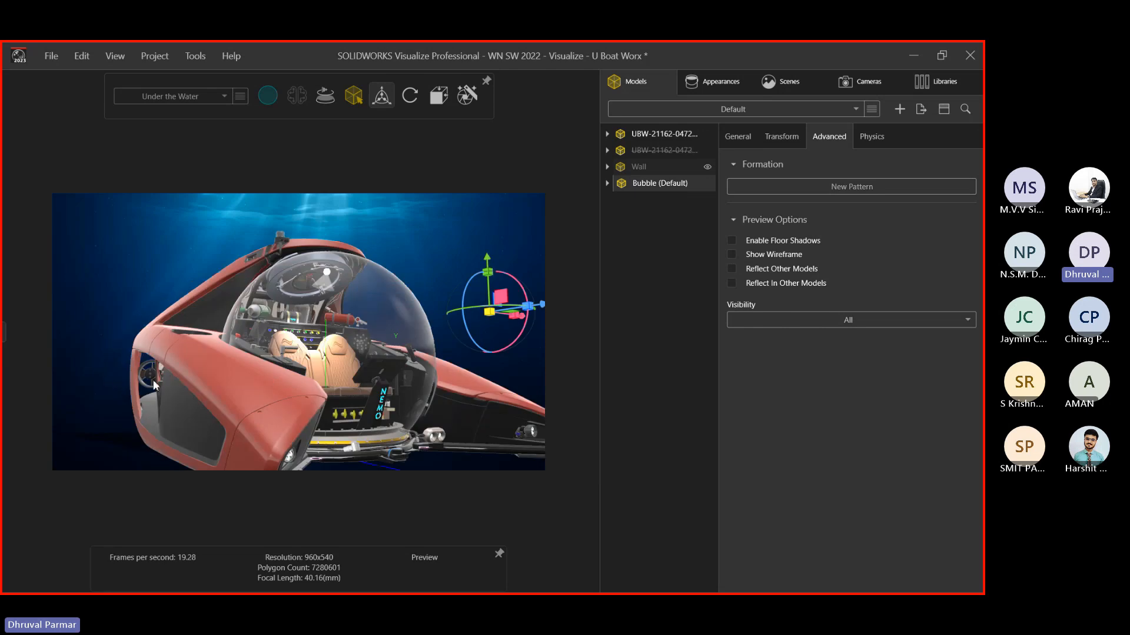
pyautogui.scroll(-1, 153, 380)
pyautogui.click(796, 187)
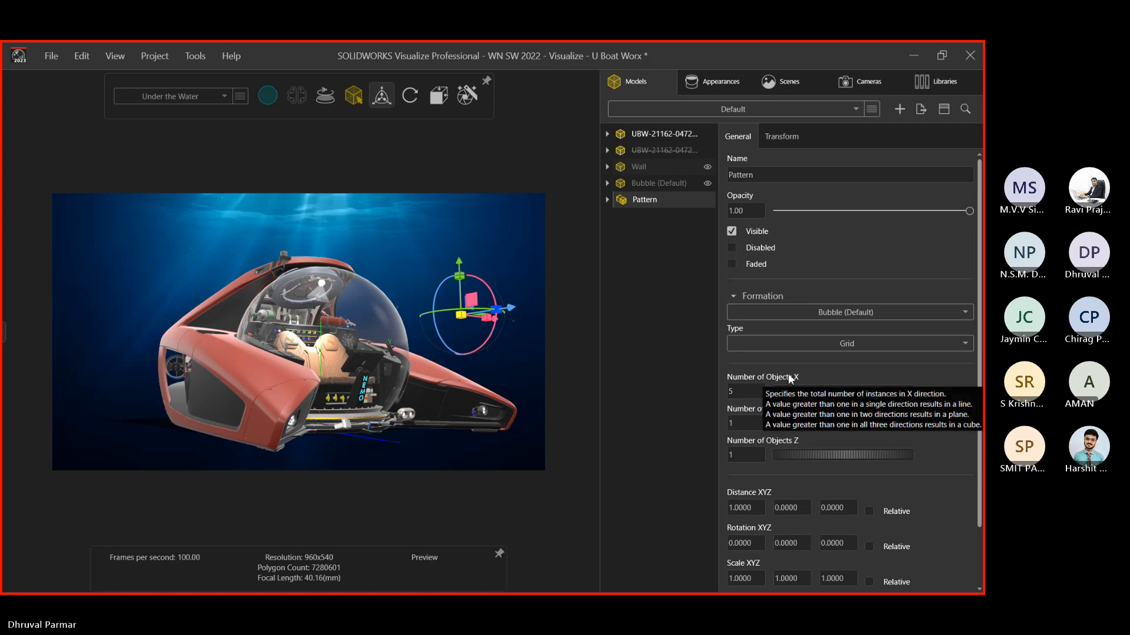
pyautogui.click(745, 390)
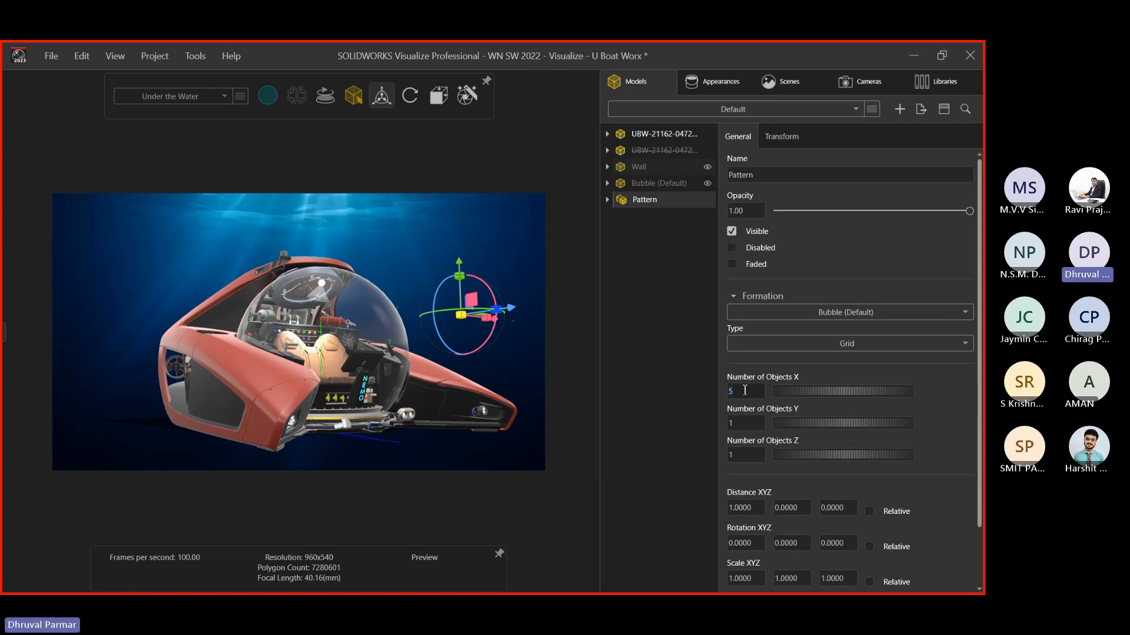
pyautogui.click(745, 390)
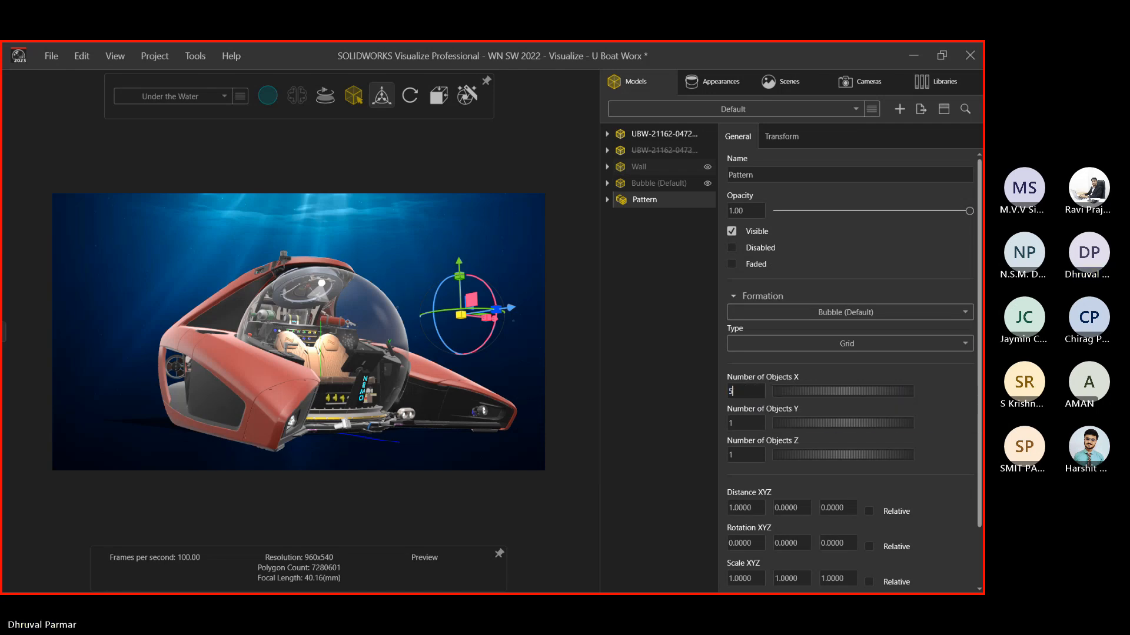
pyautogui.write('0')
# Experiment with the Pattern's Distance Y and Rotation Y sliders
pyautogui.scroll(5, 531, 362)
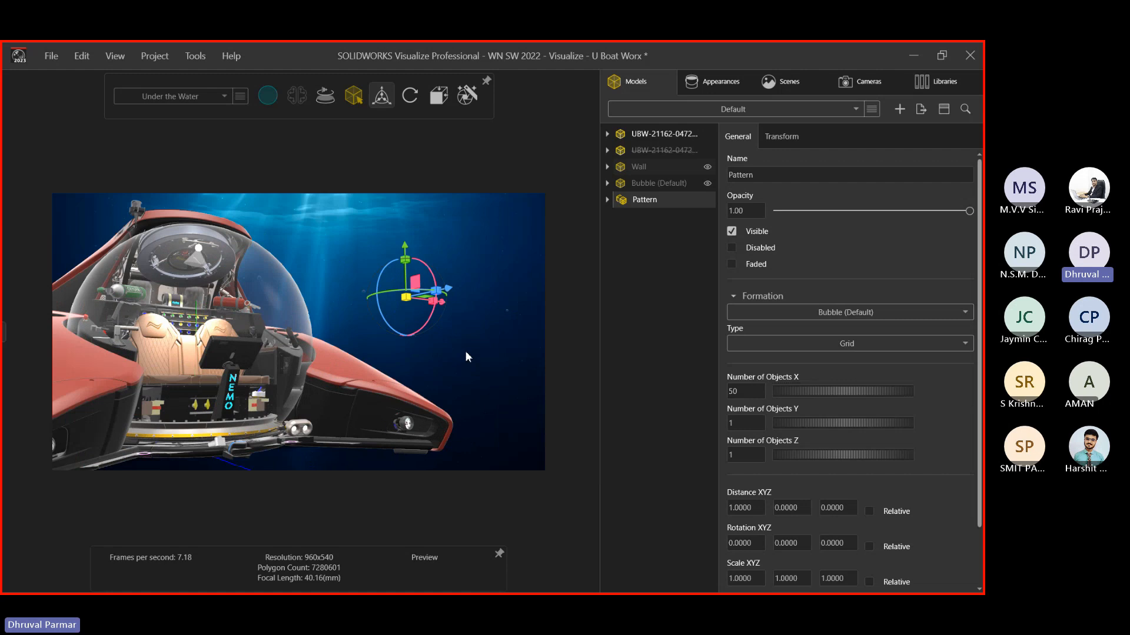
pyautogui.click(466, 352)
pyautogui.scroll(-5, 353, 291)
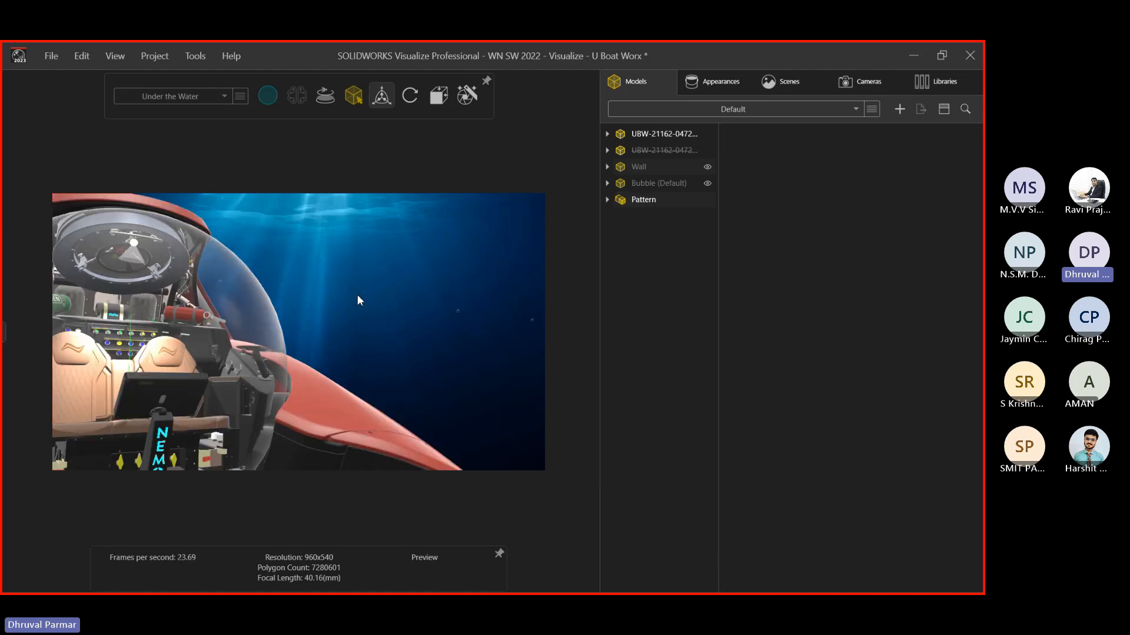
pyautogui.click(645, 201)
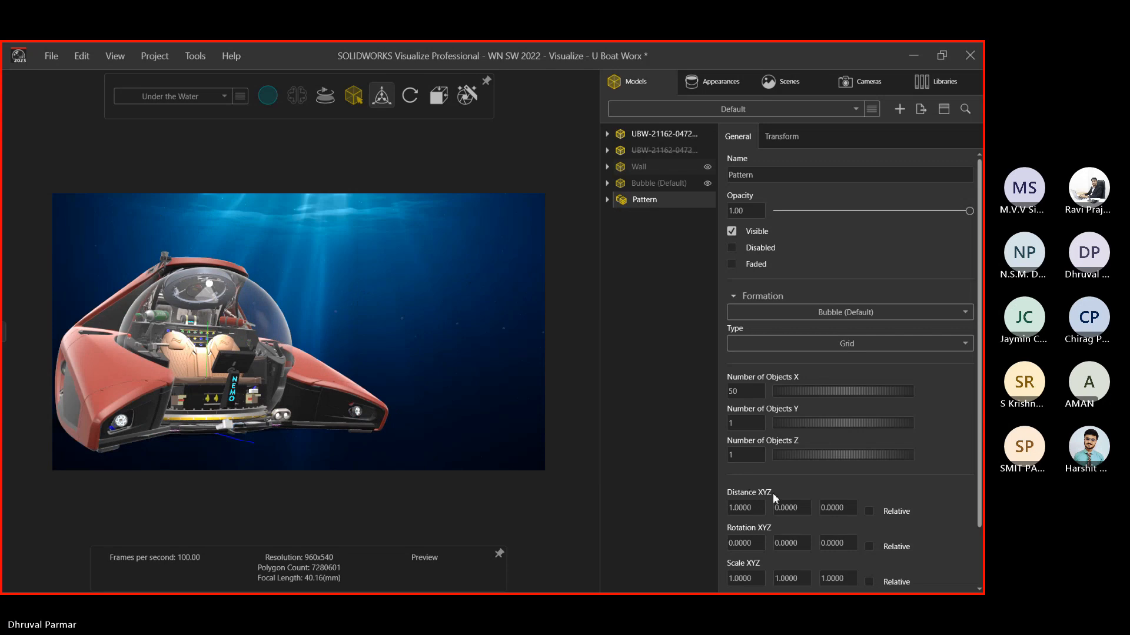
pyautogui.moveTo(799, 511); pyautogui.dragTo(524, 498)
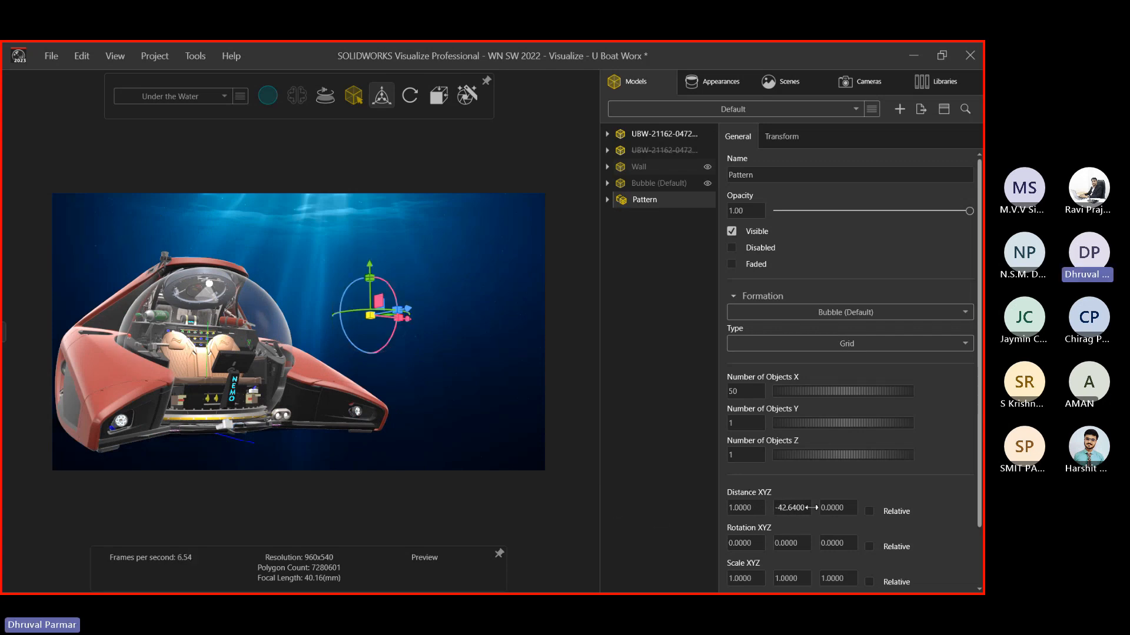
pyautogui.moveTo(812, 508); pyautogui.dragTo(953, 506)
pyautogui.moveTo(776, 513); pyautogui.dragTo(891, 513)
pyautogui.moveTo(790, 544)
pyautogui.mouseDown()
pyautogui.moveTo(943, 547)
pyautogui.moveTo(796, 556)
pyautogui.mouseUp()
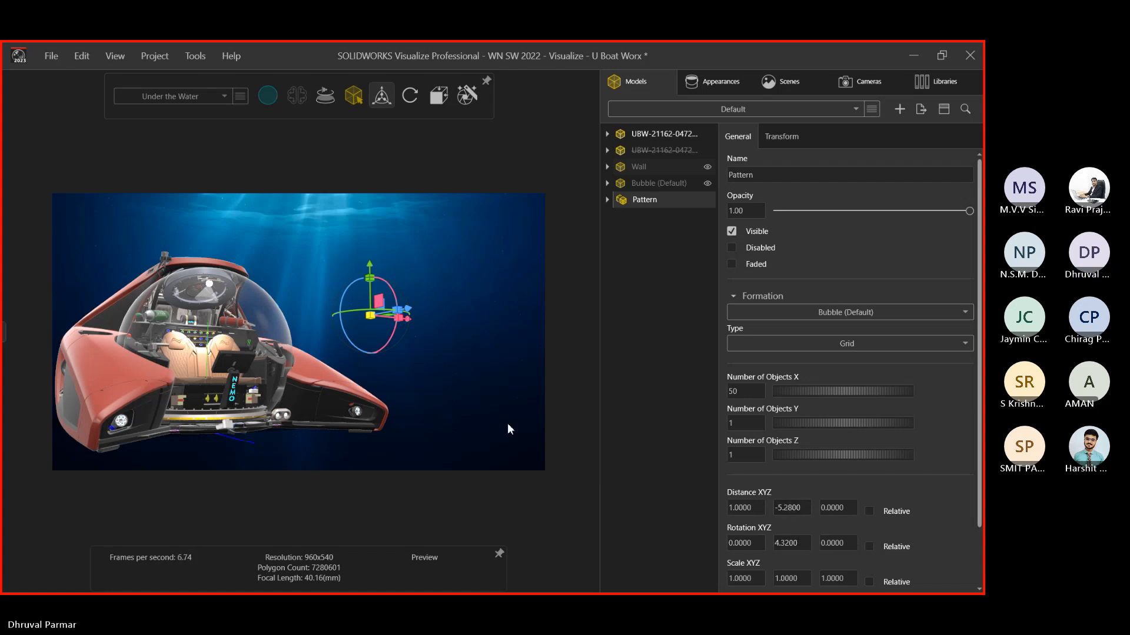
# Set the Pattern's Scale All to 5
pyautogui.scroll(-2, 791, 559)
pyautogui.doubleClick(738, 545)
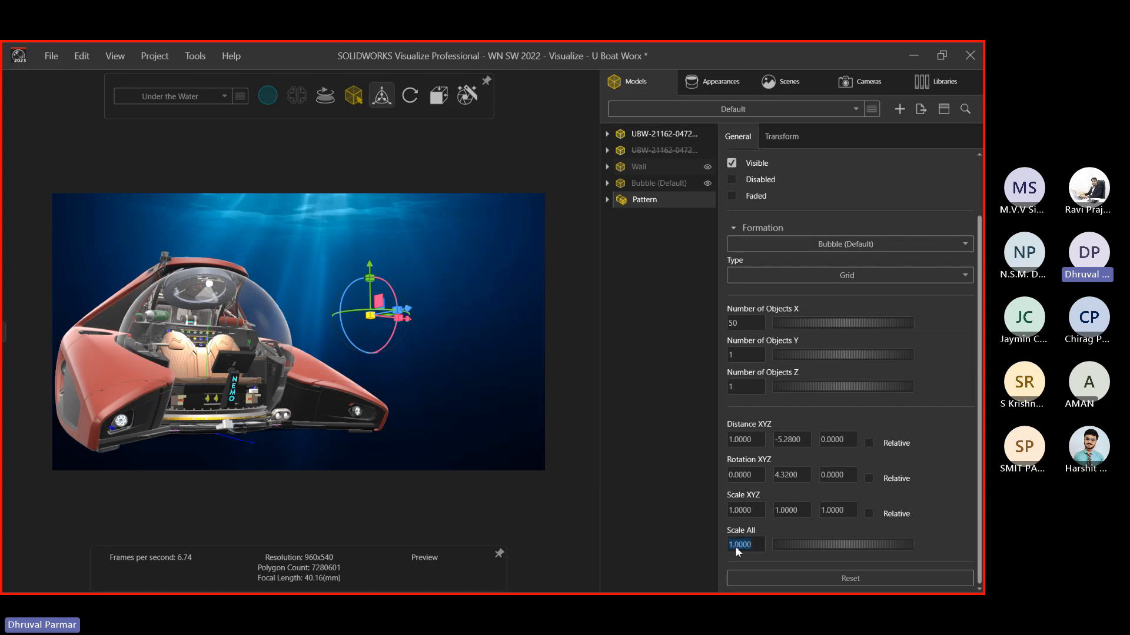
pyautogui.write('5')
pyautogui.press('Return')
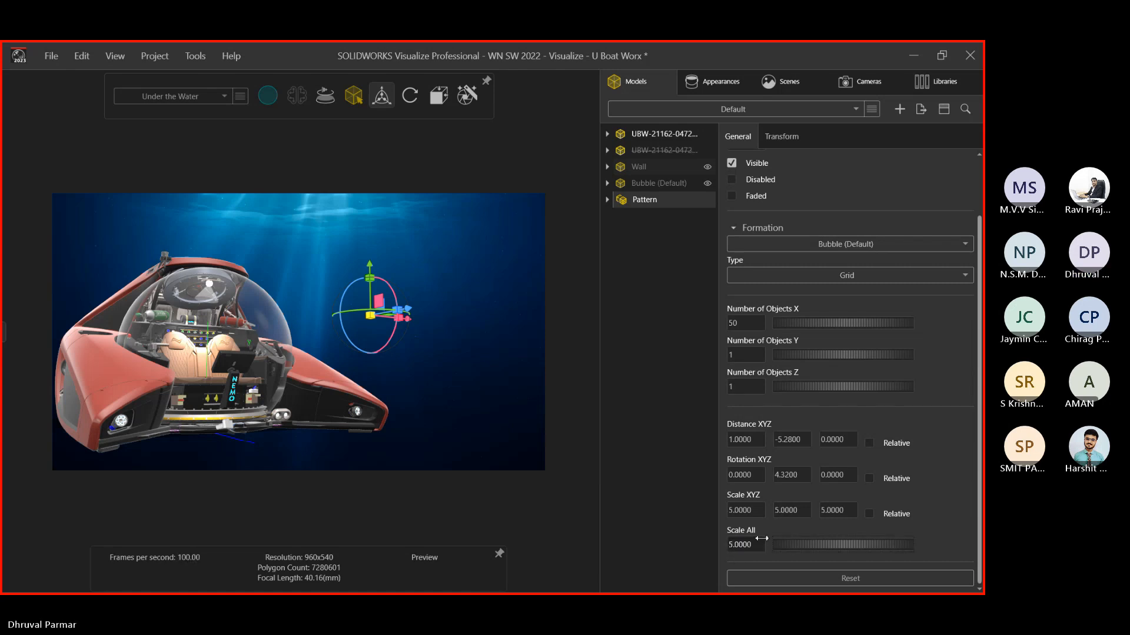
pyautogui.click(432, 380)
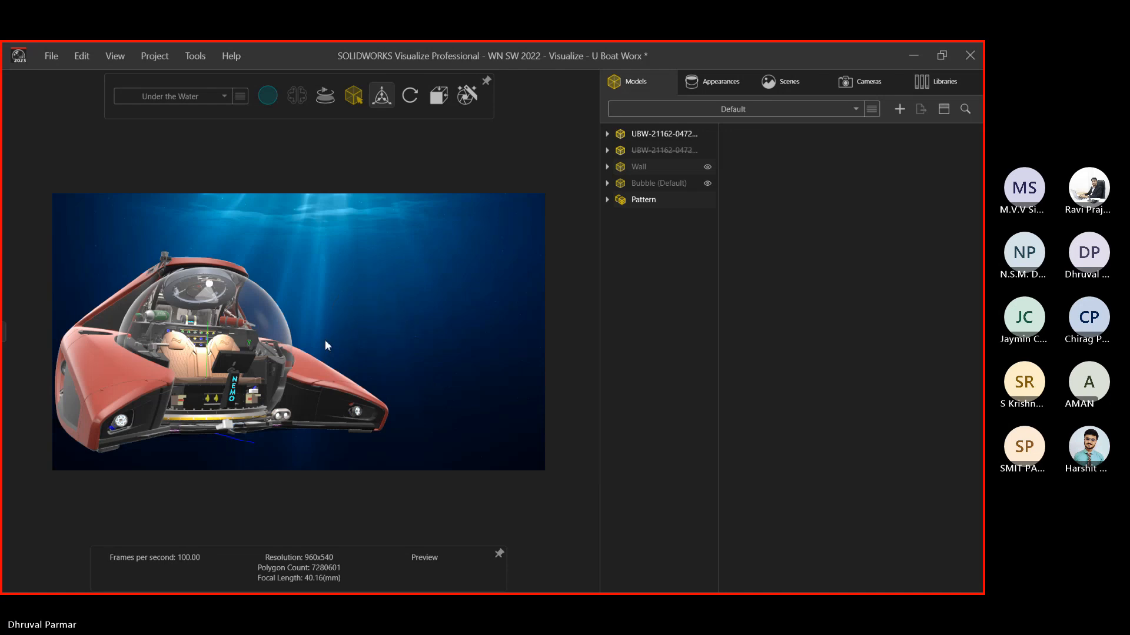
# Reset the Pattern's Distance Y and Rotation Y to 0 for a straight row
pyautogui.click(653, 200)
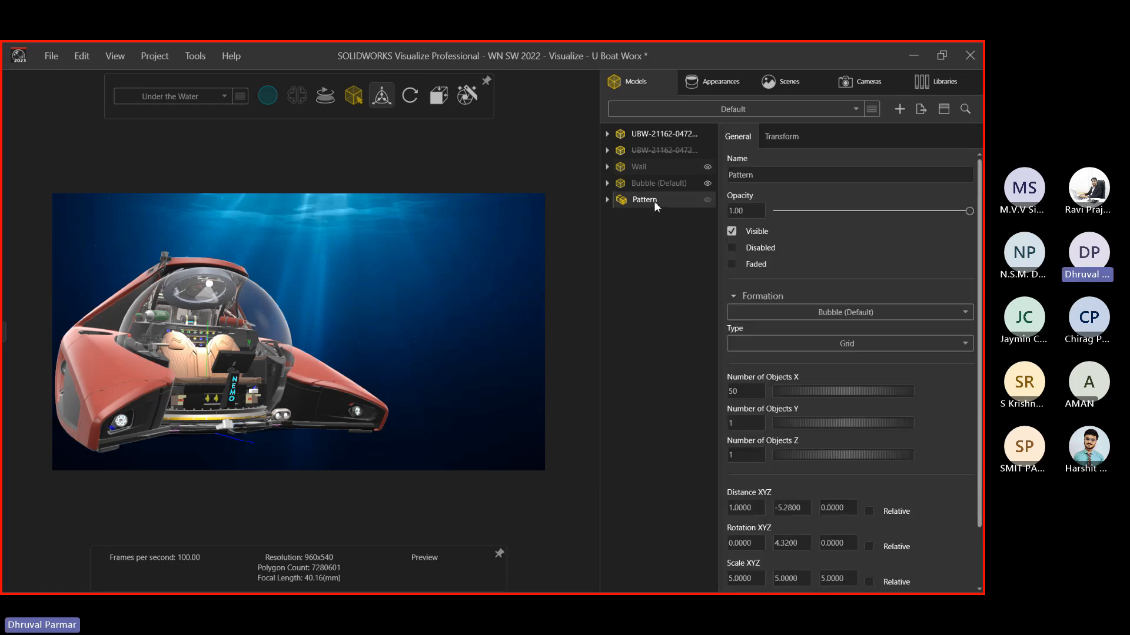
pyautogui.click(795, 510)
pyautogui.write('0')
pyautogui.press('Tab')
pyautogui.click(787, 544)
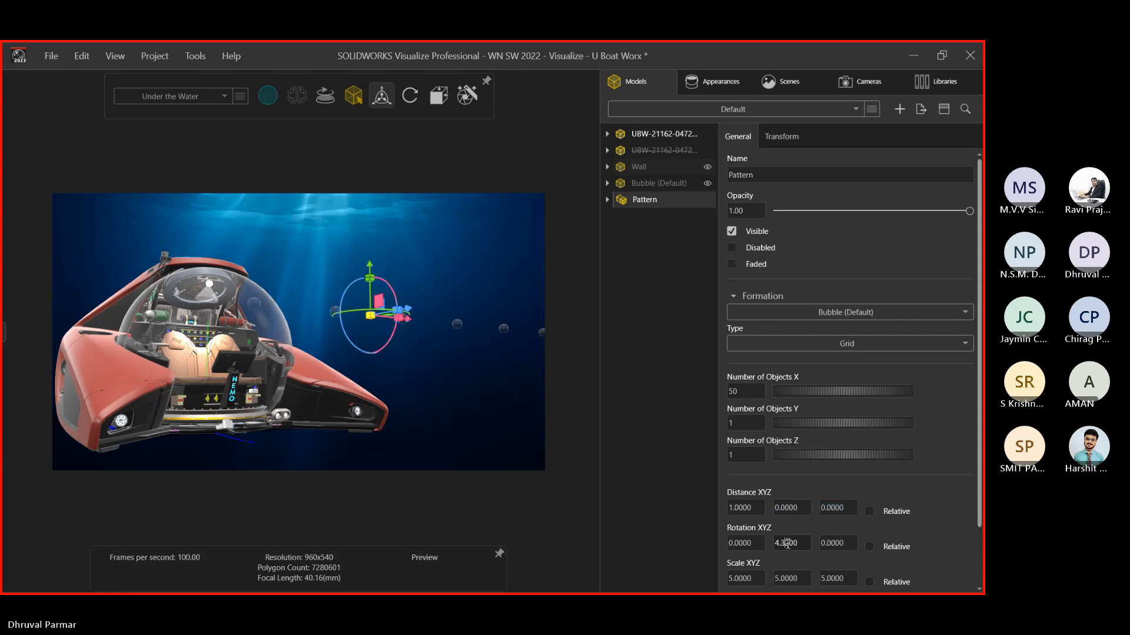
pyautogui.press('Delete')
pyautogui.press('Delete')
pyautogui.press('Delete')
pyautogui.press('BackSpace')
pyautogui.press('BackSpace')
pyautogui.press('BackSpace')
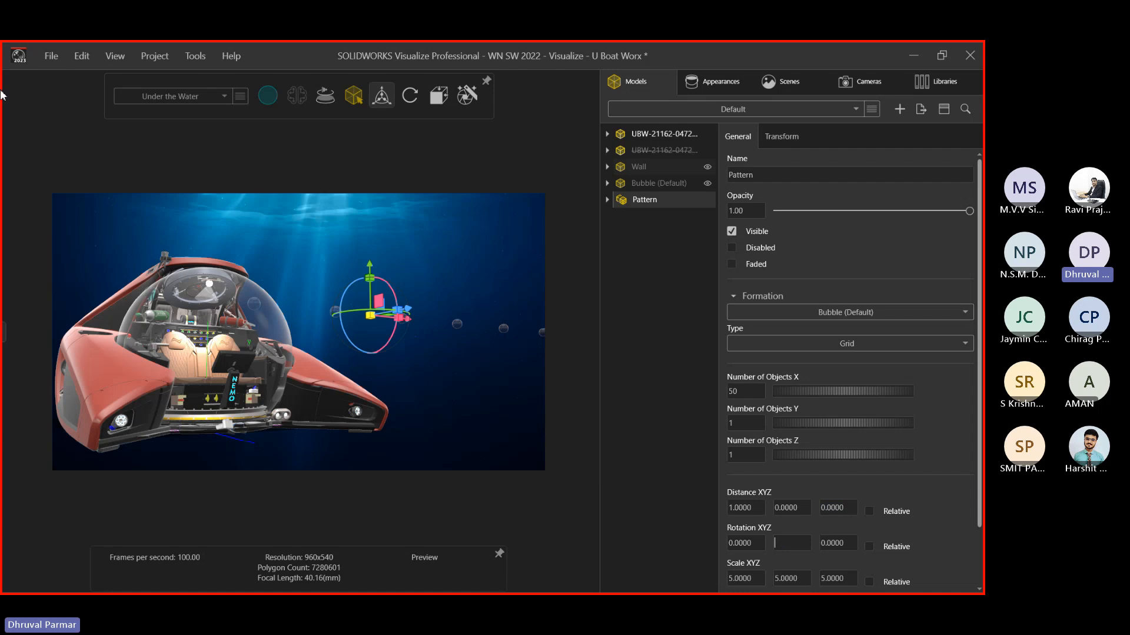
pyautogui.write('0')
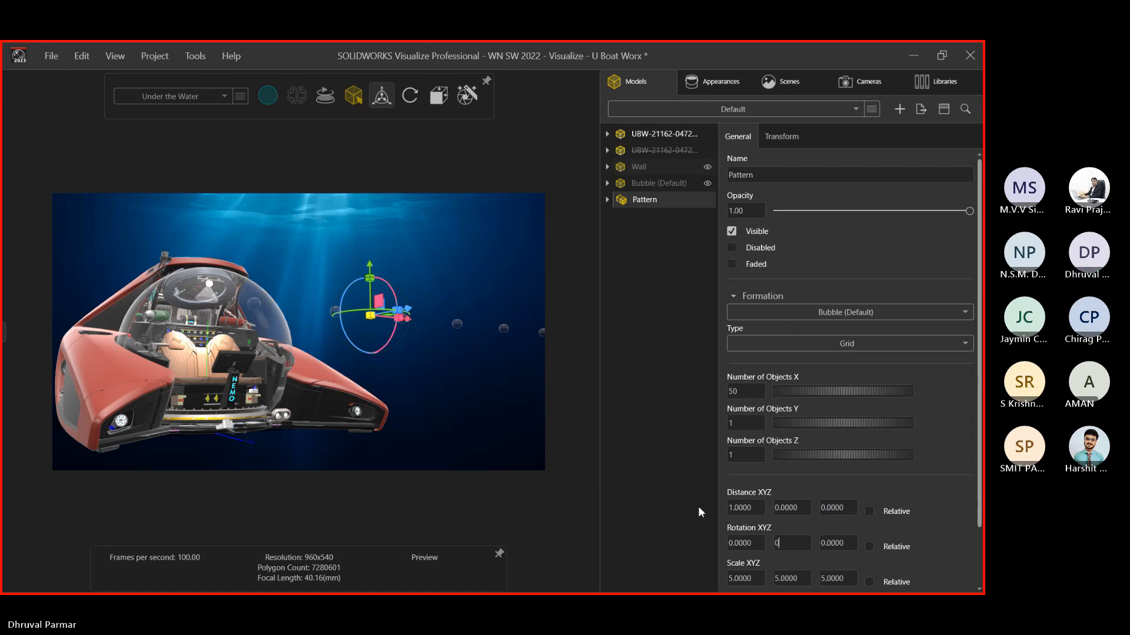
pyautogui.press('Tab')
pyautogui.click(478, 369)
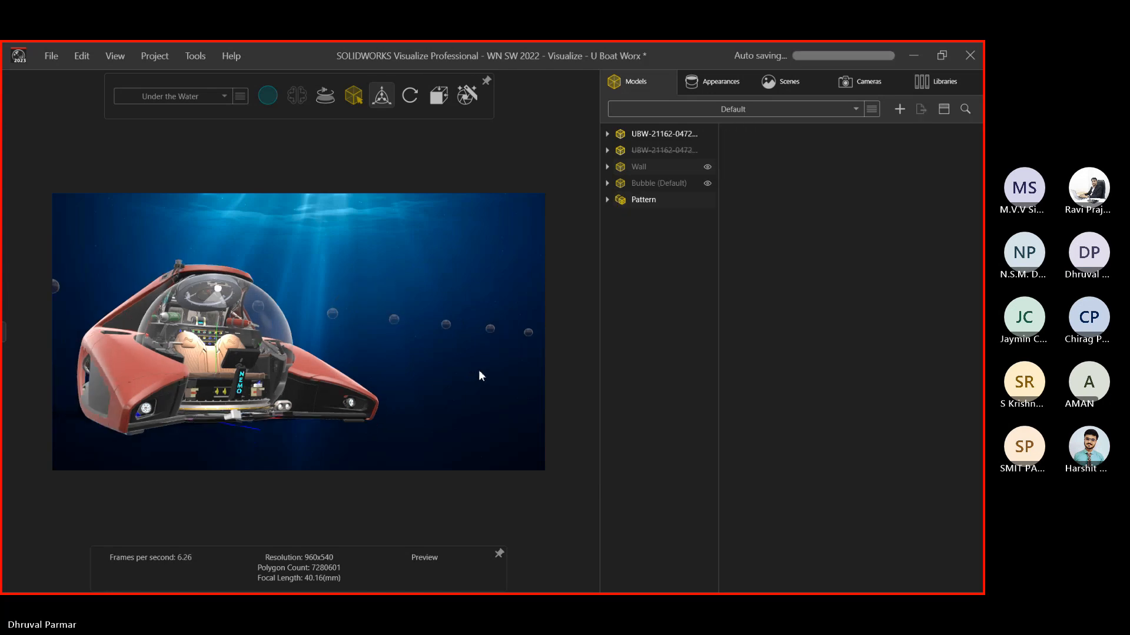
pyautogui.click(647, 200)
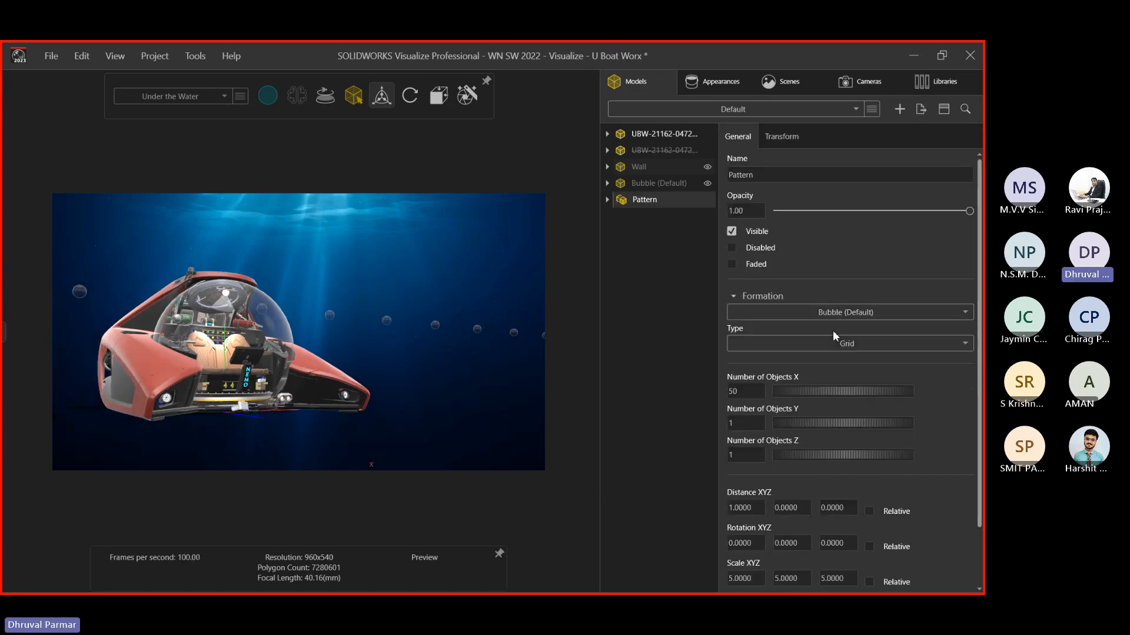
# Switch the Pattern to Scatter, widen its Y position range, and set Scale All to 2.5
pyautogui.click(830, 345)
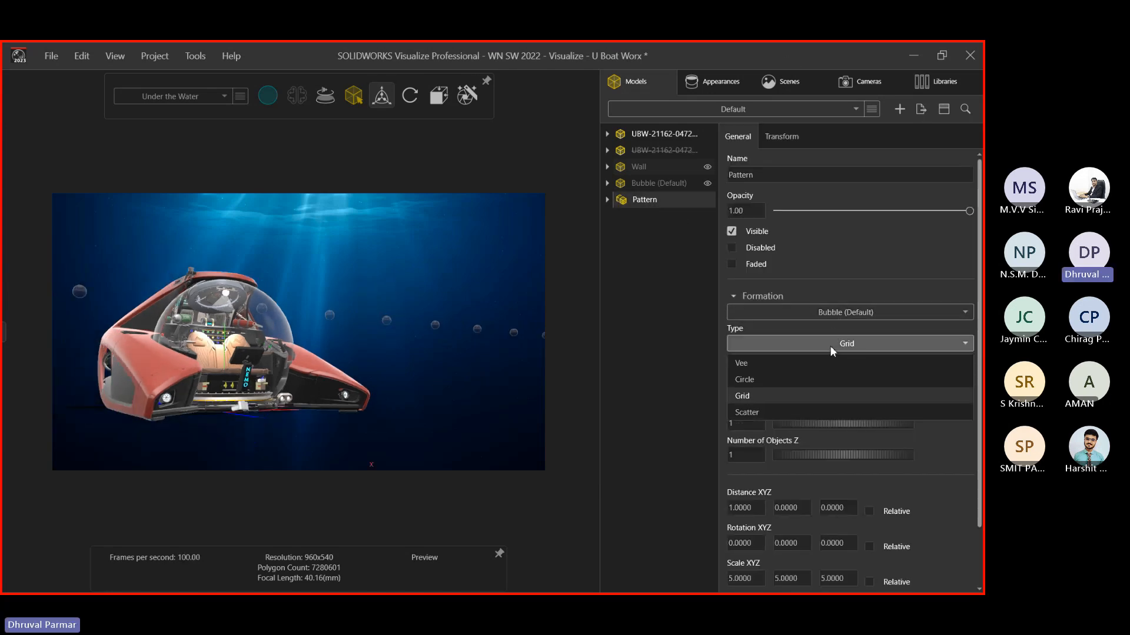
pyautogui.click(757, 412)
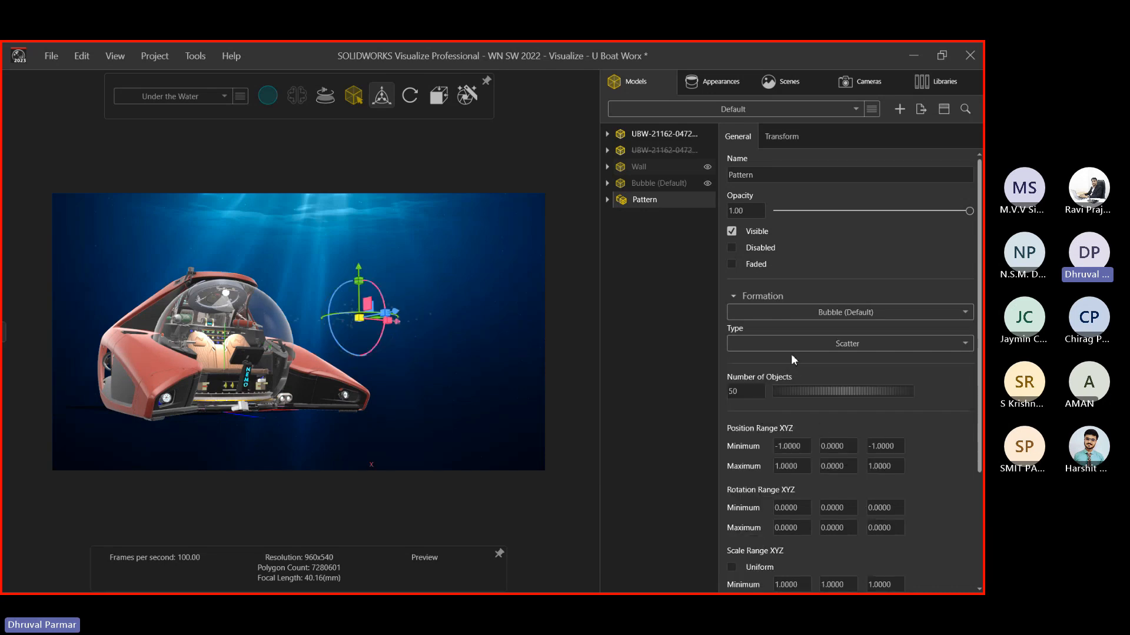
pyautogui.moveTo(832, 442); pyautogui.dragTo(719, 446)
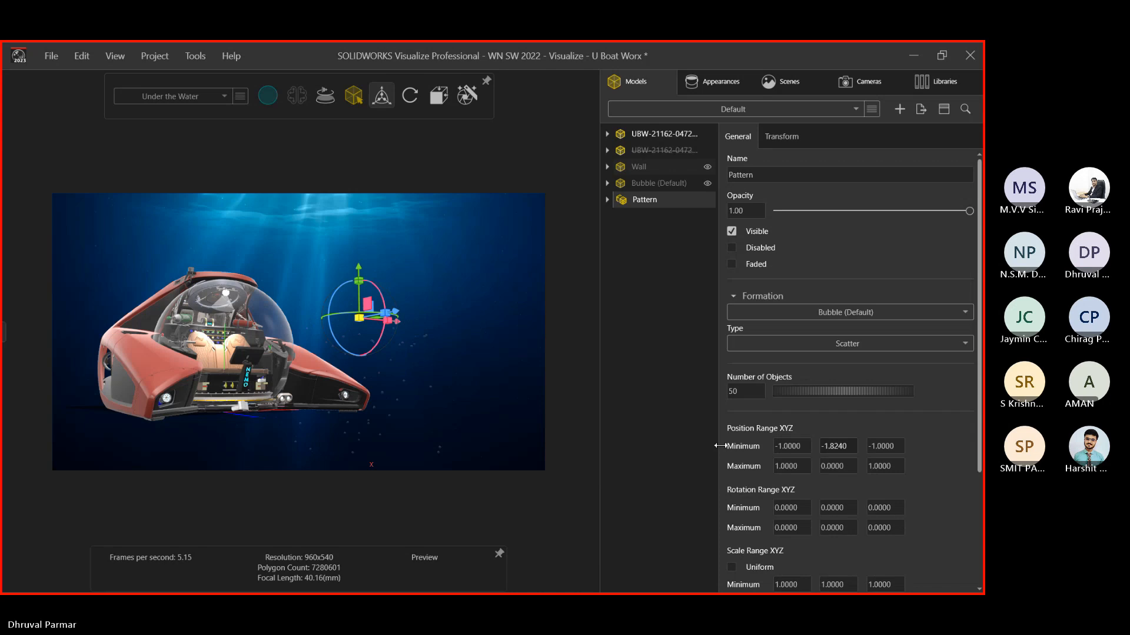
pyautogui.moveTo(859, 468); pyautogui.dragTo(928, 466)
pyautogui.scroll(-2, 928, 466)
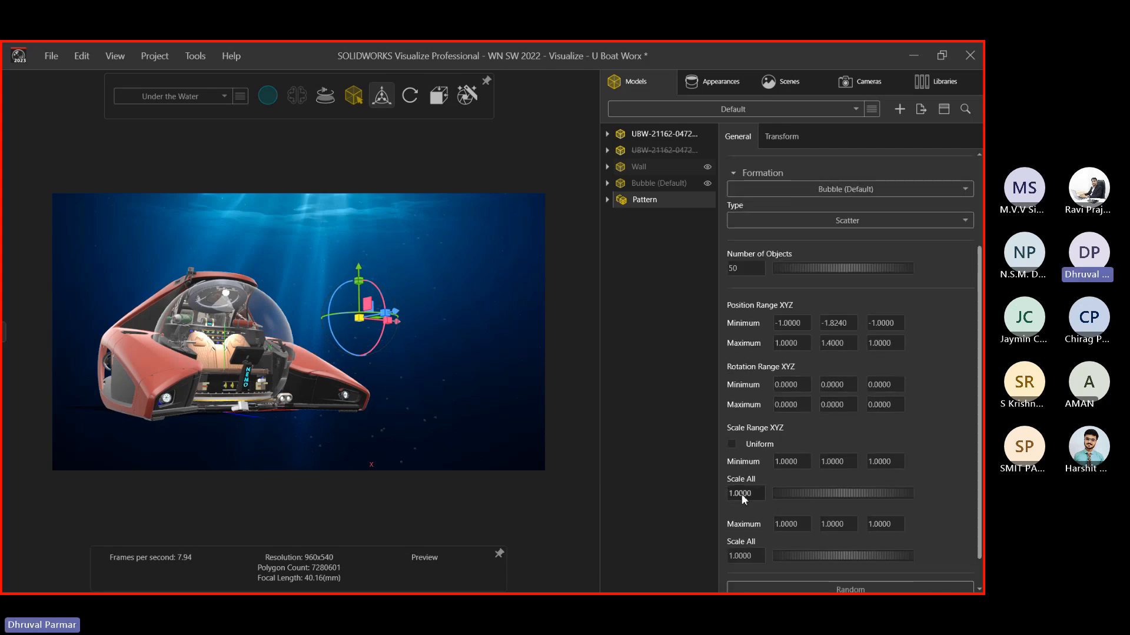
pyautogui.write('2.5')
pyautogui.press('Return')
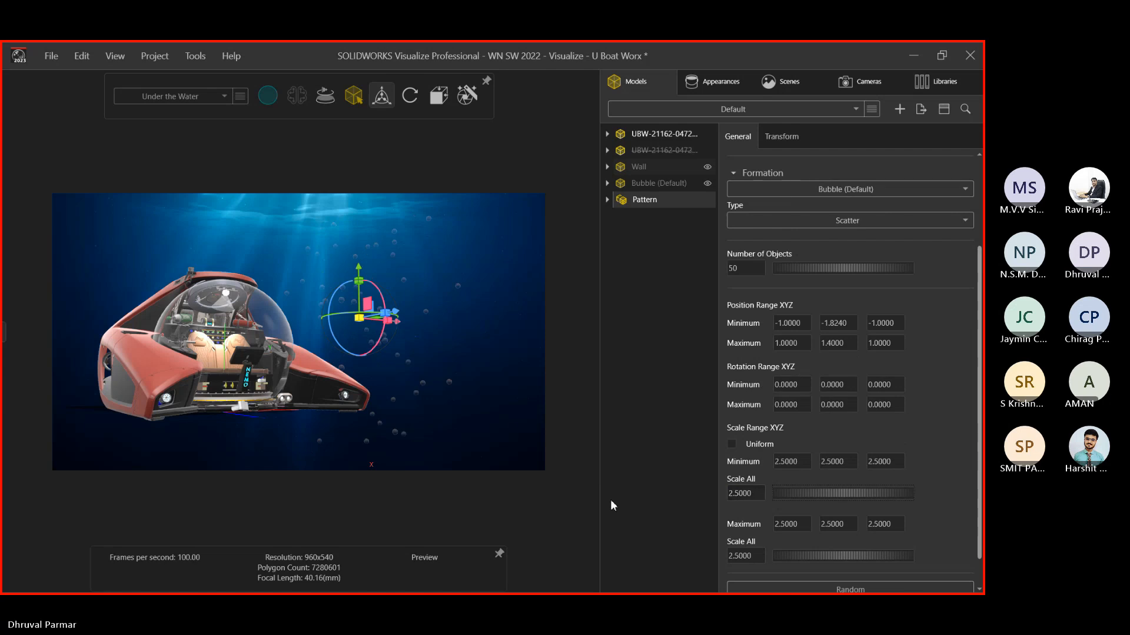
# Shift the bubbles along X, set Y range -2.08 to 0.56, and randomize
pyautogui.moveTo(438, 356); pyautogui.dragTo(327, 333)
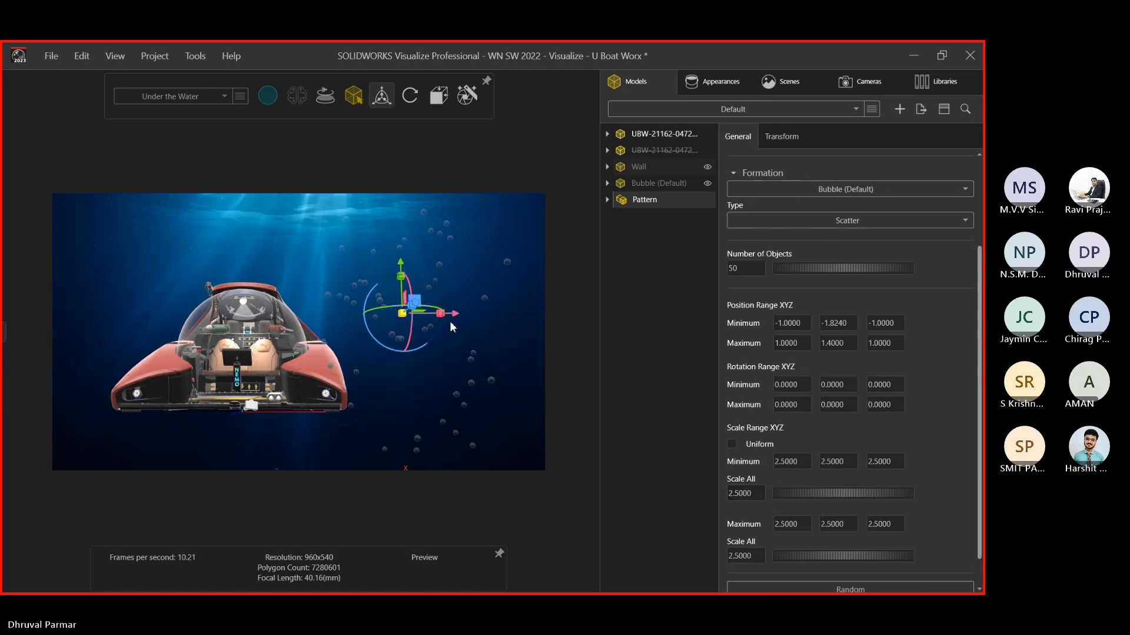
pyautogui.moveTo(446, 317); pyautogui.dragTo(294, 313)
pyautogui.scroll(3, 174, 318)
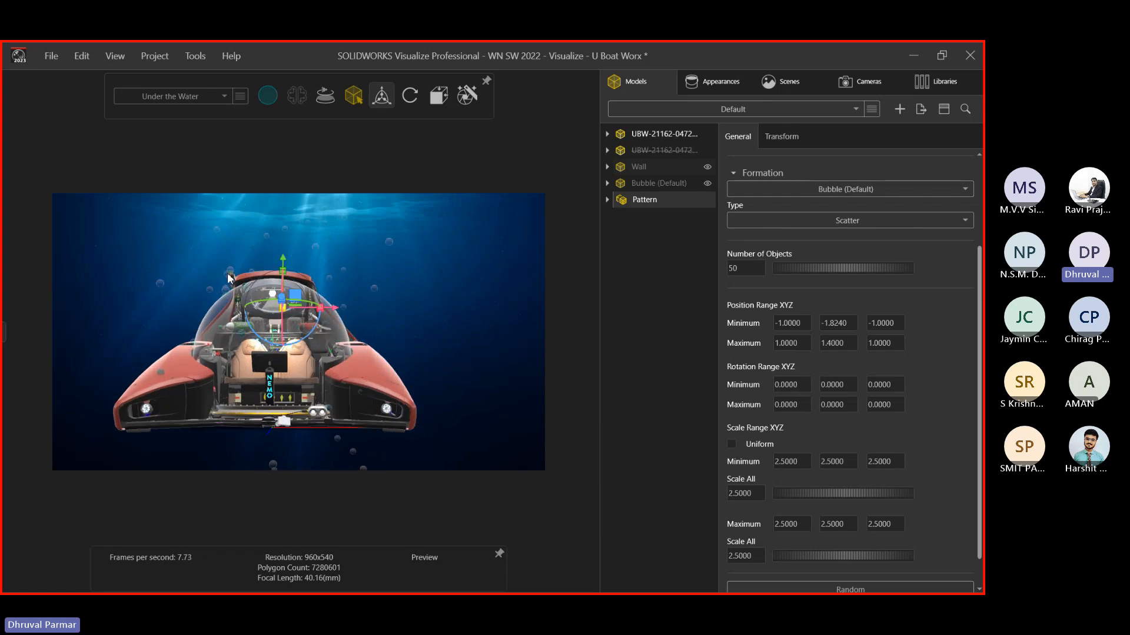
pyautogui.moveTo(381, 93)
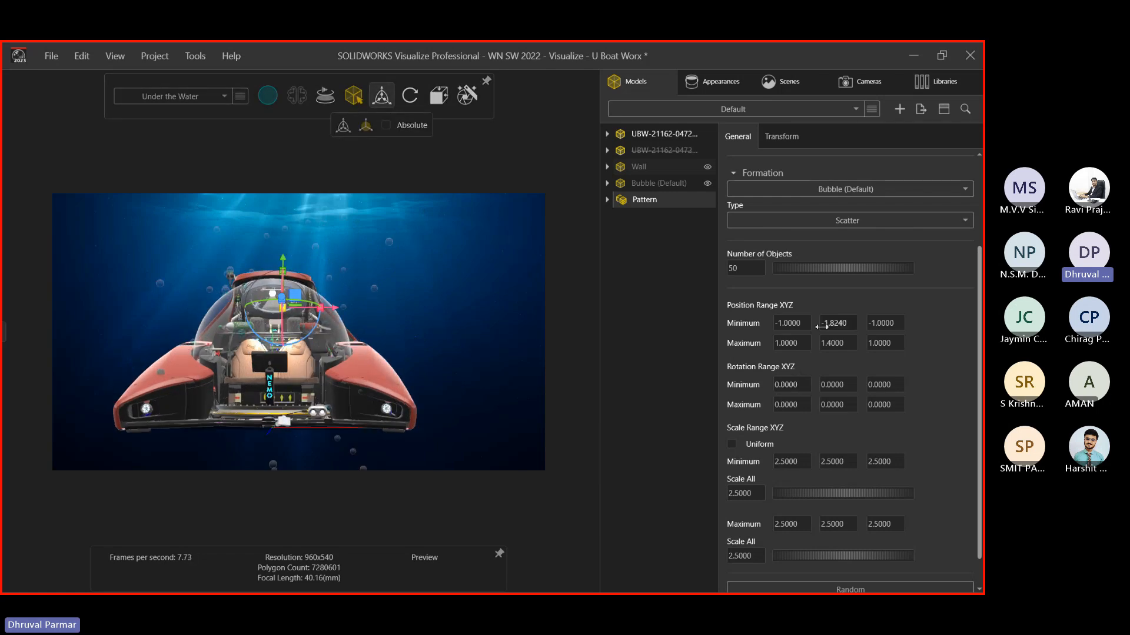
pyautogui.moveTo(822, 323); pyautogui.dragTo(912, 343)
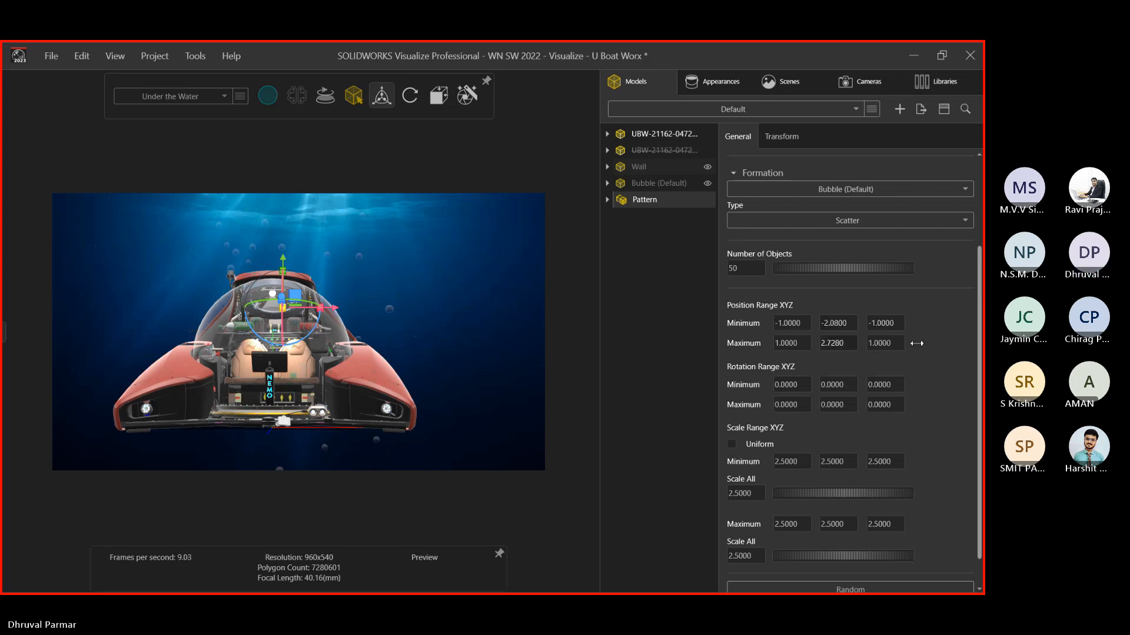
pyautogui.moveTo(722, 343); pyautogui.dragTo(982, 482)
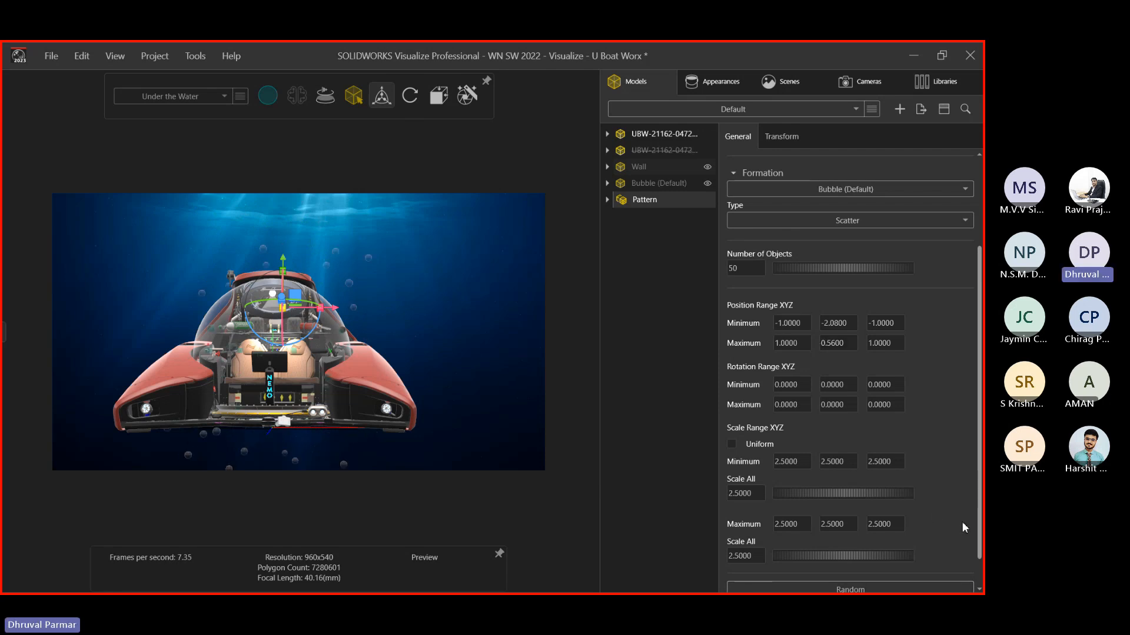
pyautogui.click(906, 587)
pyautogui.moveTo(973, 505); pyautogui.dragTo(976, 534)
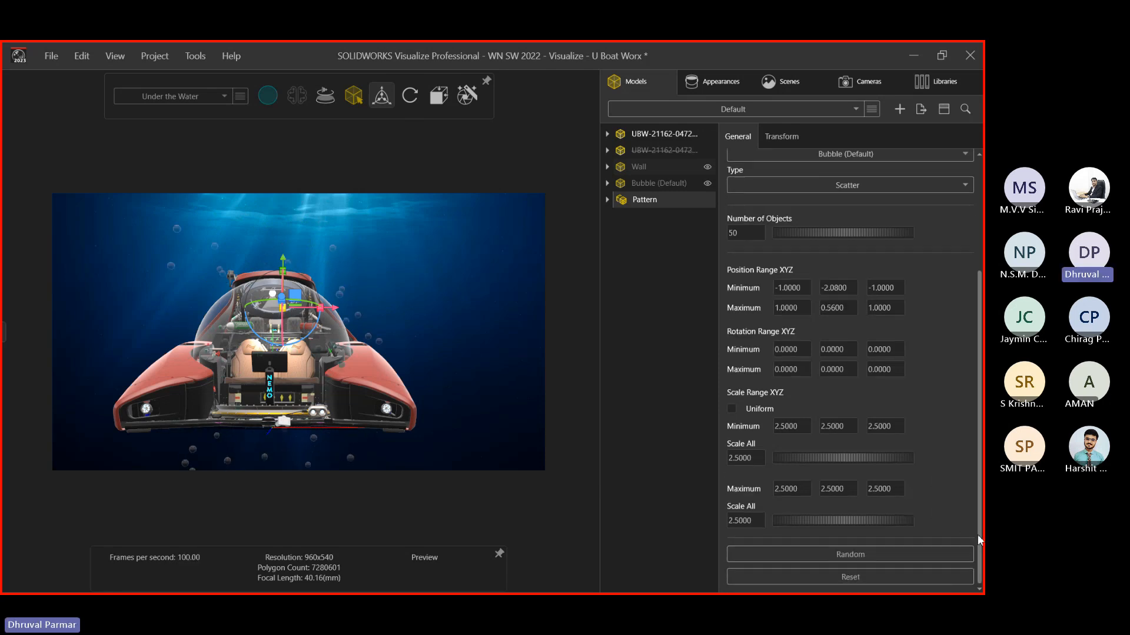
# Hit Random several times for a new bubble arrangement
pyautogui.click(853, 553)
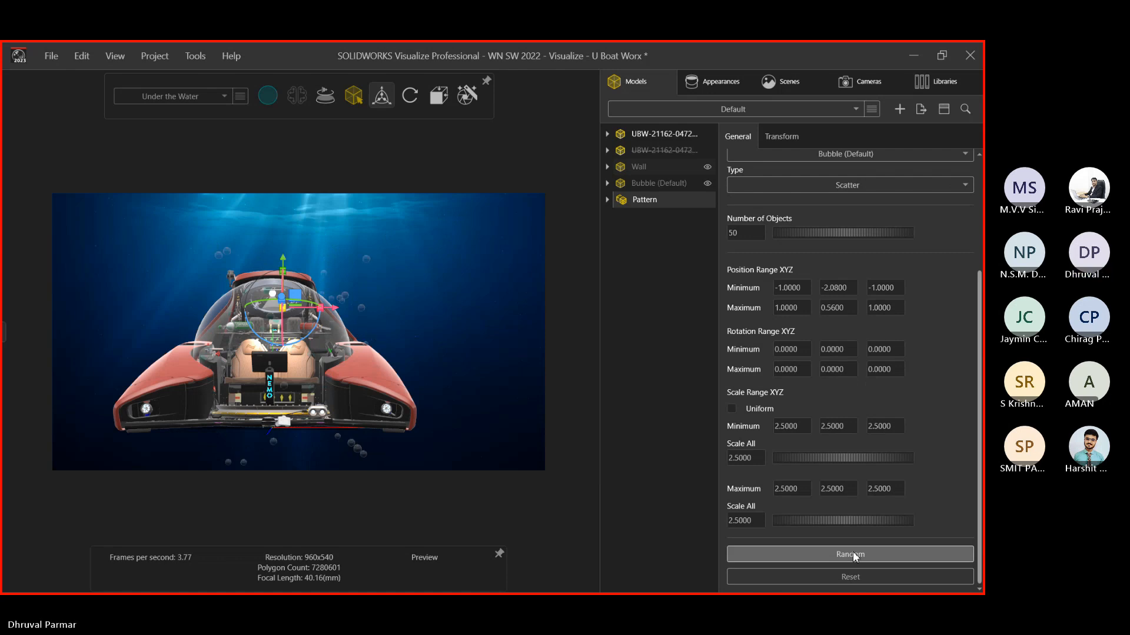
pyautogui.click(855, 555)
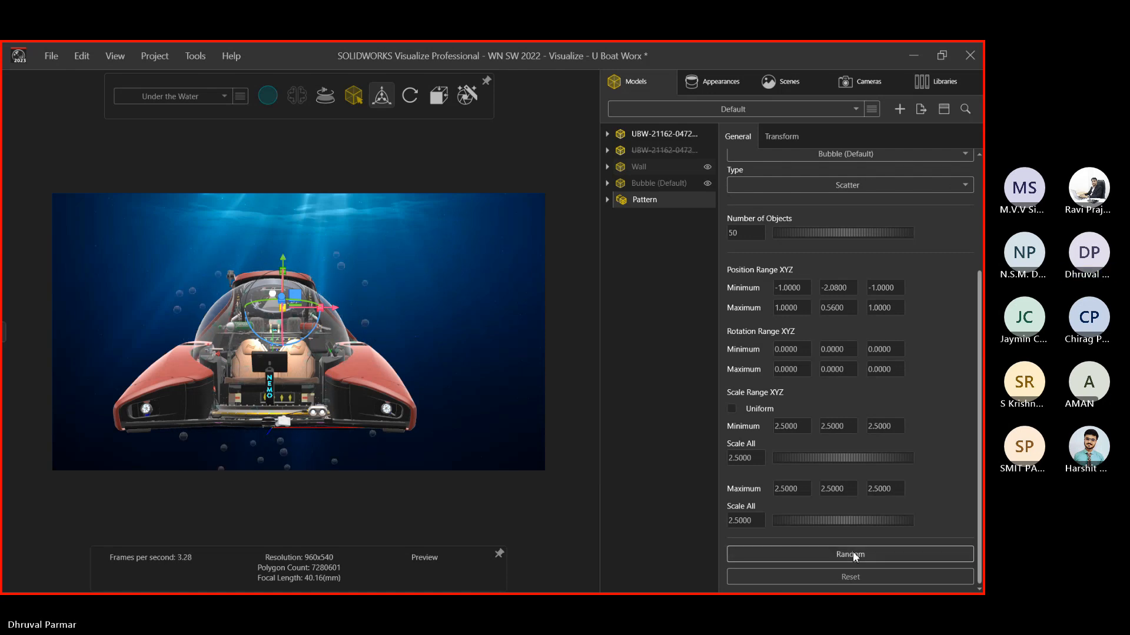
pyautogui.click(855, 556)
pyautogui.click(855, 556)
pyautogui.moveTo(494, 376); pyautogui.dragTo(261, 372, button='middle')
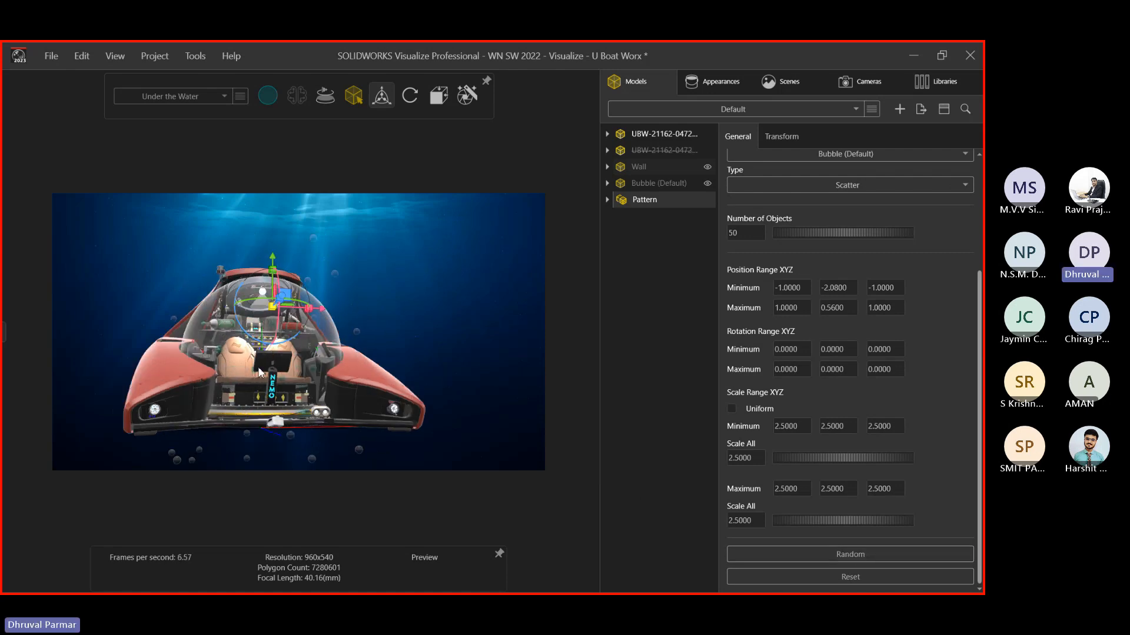
pyautogui.scroll(2, 259, 371)
pyautogui.scroll(-2, 314, 337)
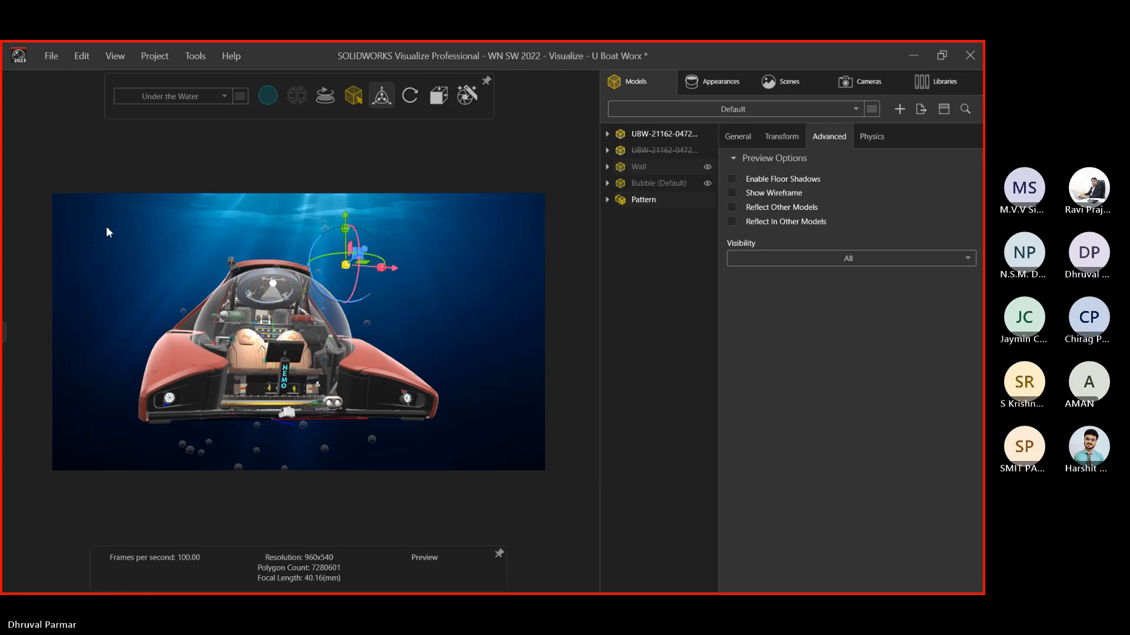
# Inspect the bubbles around the submarine and view the Pattern's transform settings
pyautogui.moveTo(103, 226); pyautogui.dragTo(450, 491)
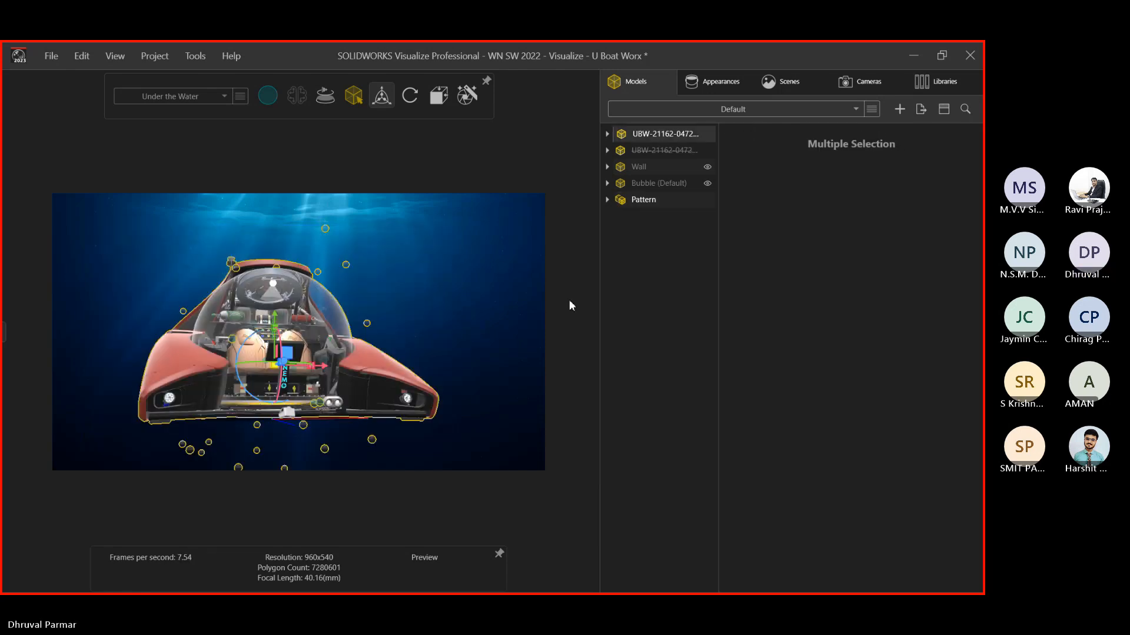
pyautogui.click(644, 200)
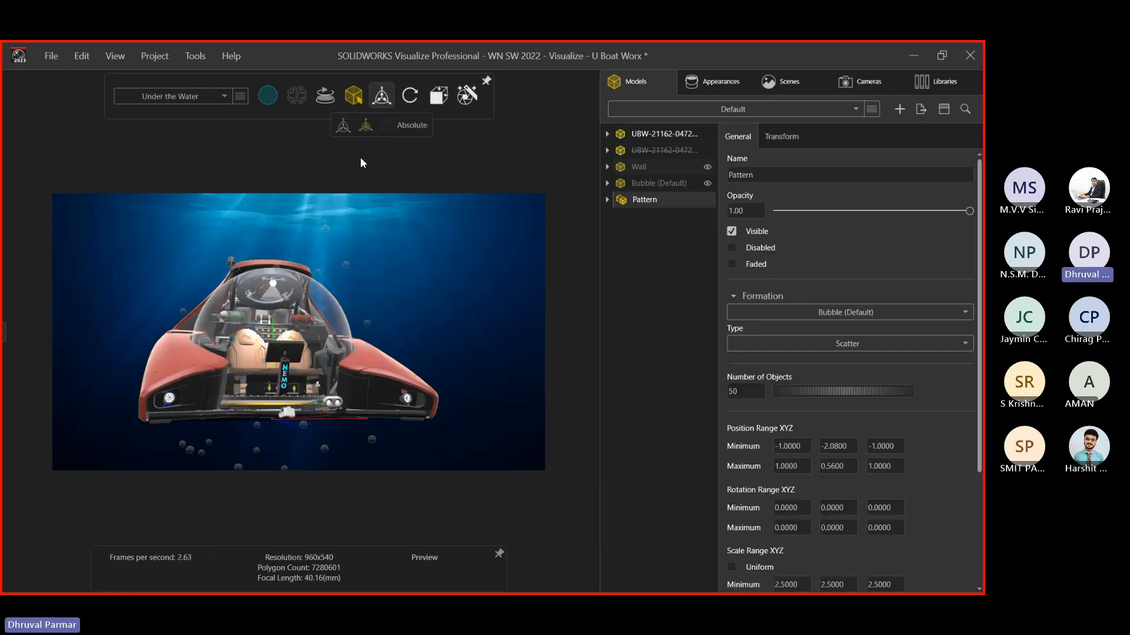
pyautogui.click(345, 262)
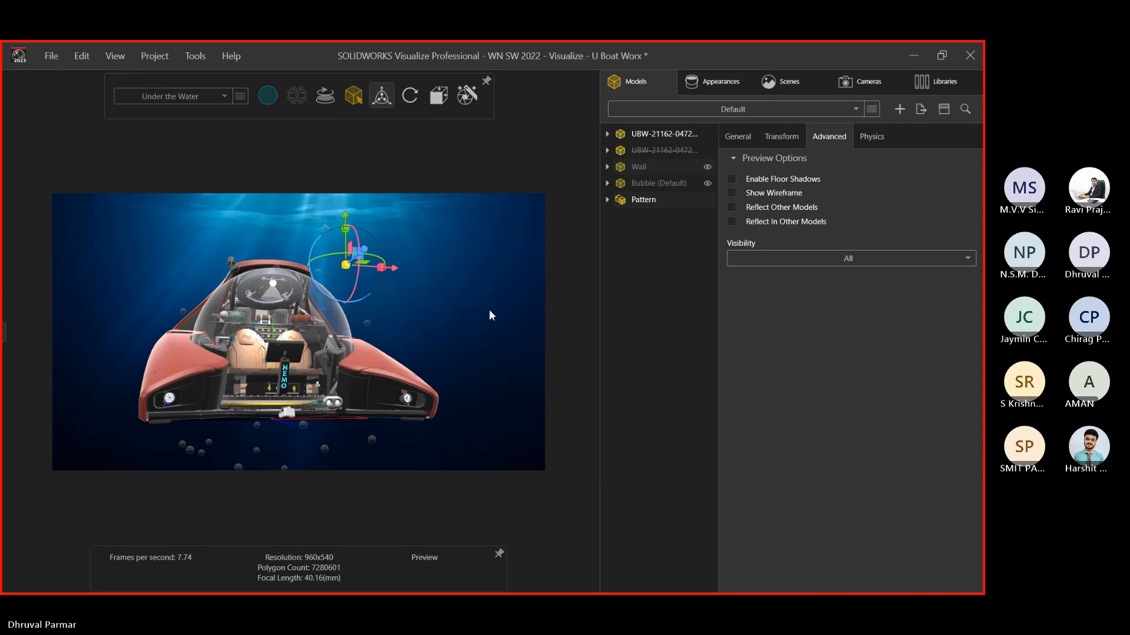
pyautogui.moveTo(280, 448); pyautogui.dragTo(233, 363)
pyautogui.moveTo(234, 362); pyautogui.dragTo(304, 404, button='middle')
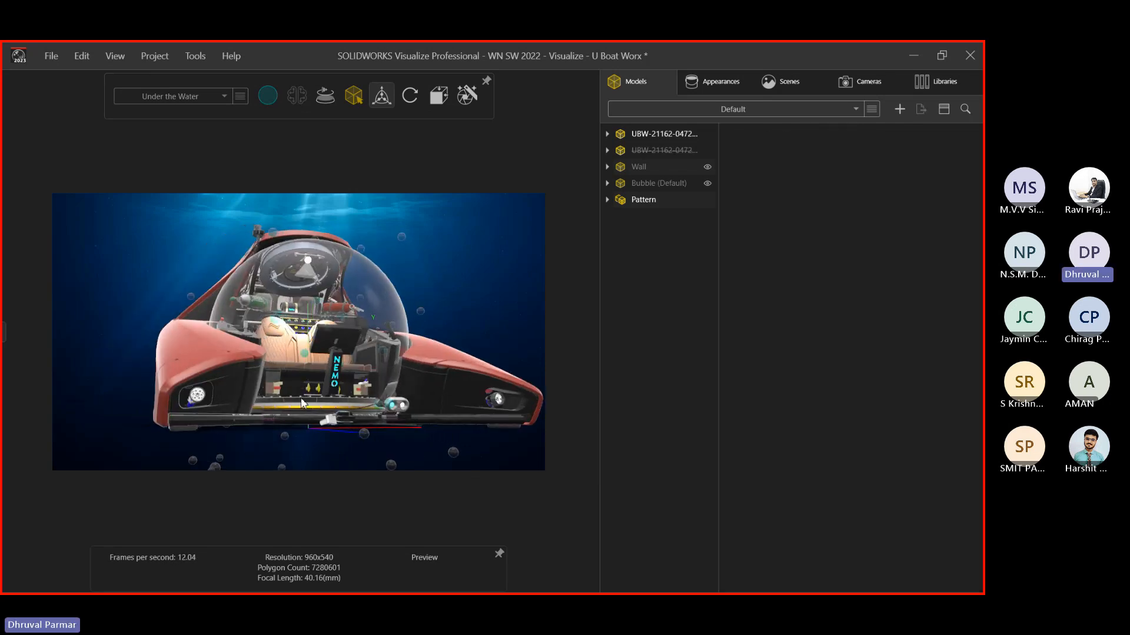
pyautogui.scroll(-3, 246, 389)
pyautogui.moveTo(163, 239); pyautogui.dragTo(486, 508)
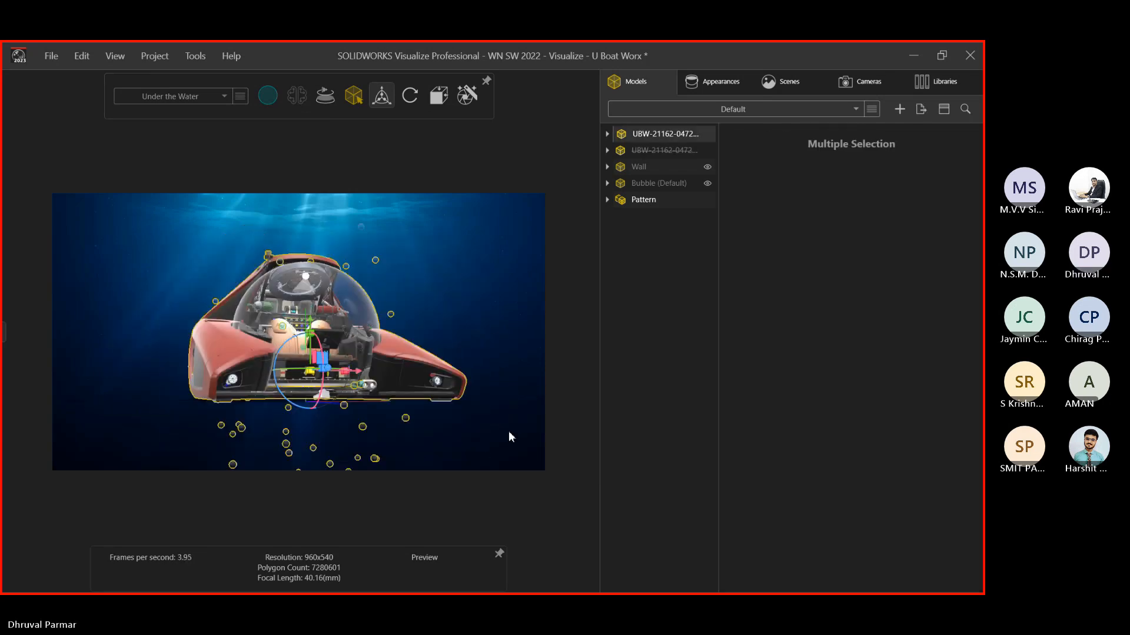
pyautogui.click(540, 259)
pyautogui.click(644, 201)
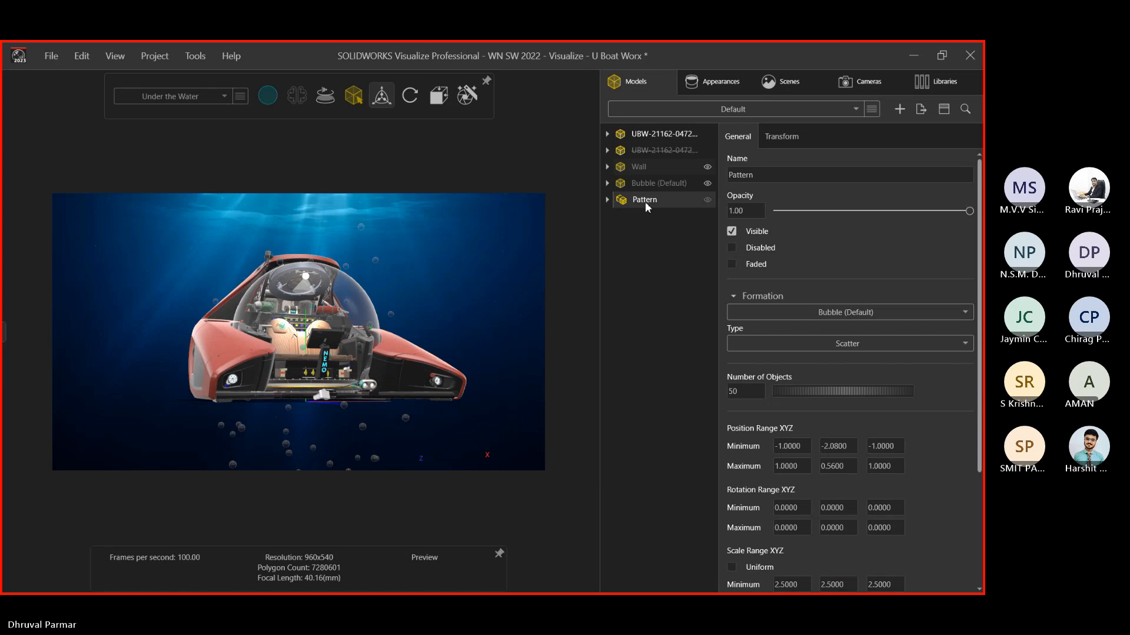
pyautogui.click(781, 136)
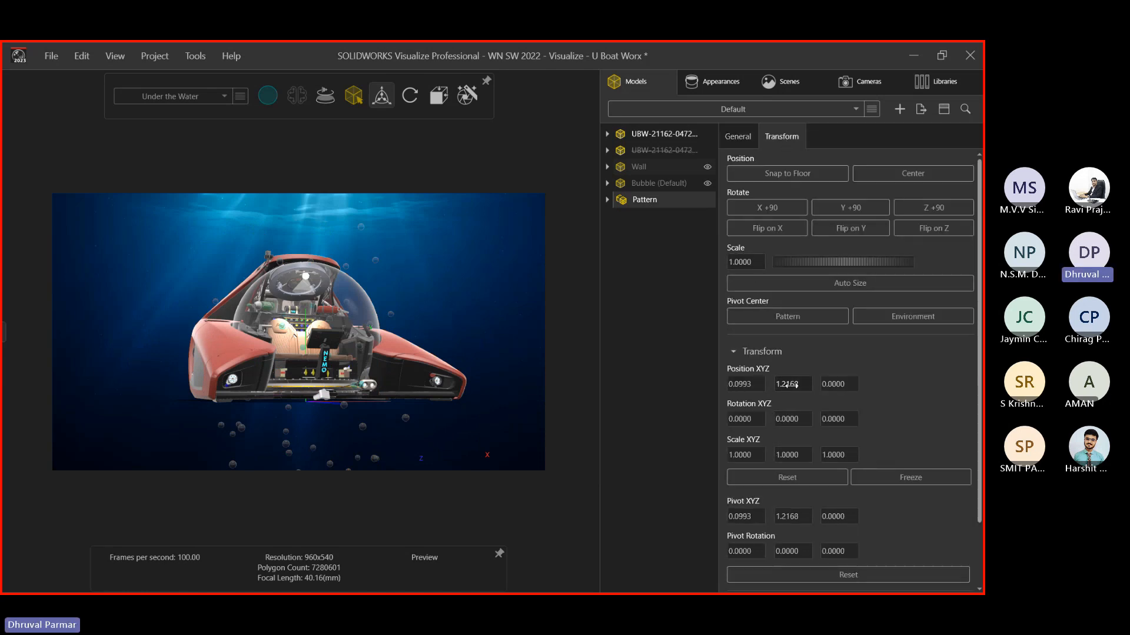
pyautogui.scroll(-3, 807, 479)
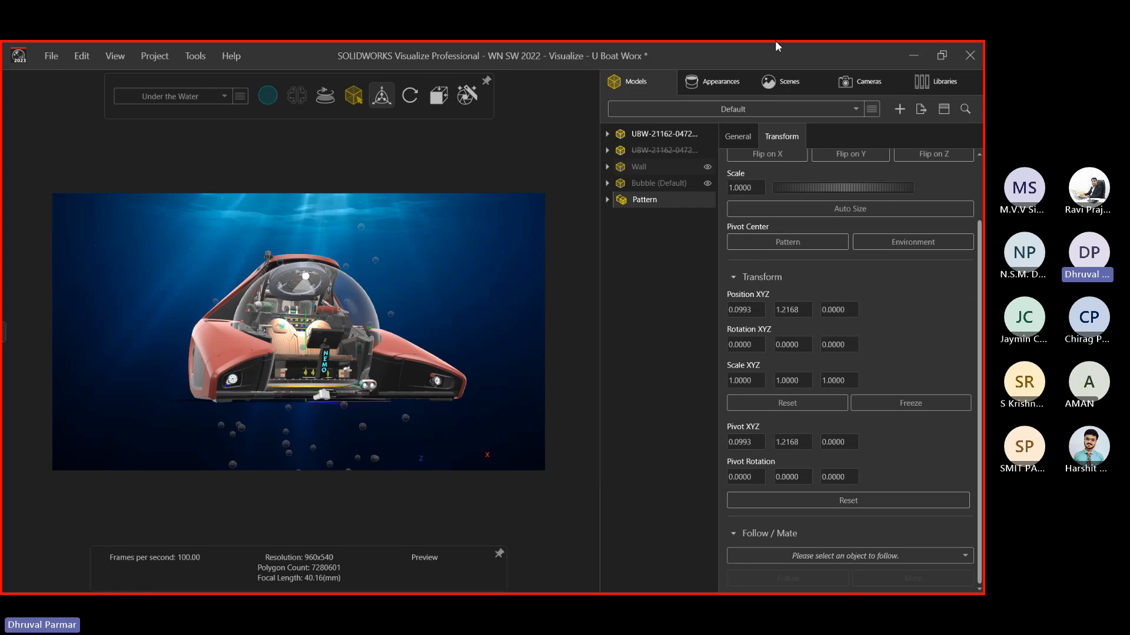
# Set the Pattern's Scale All to 2 and deselect it
pyautogui.click(732, 137)
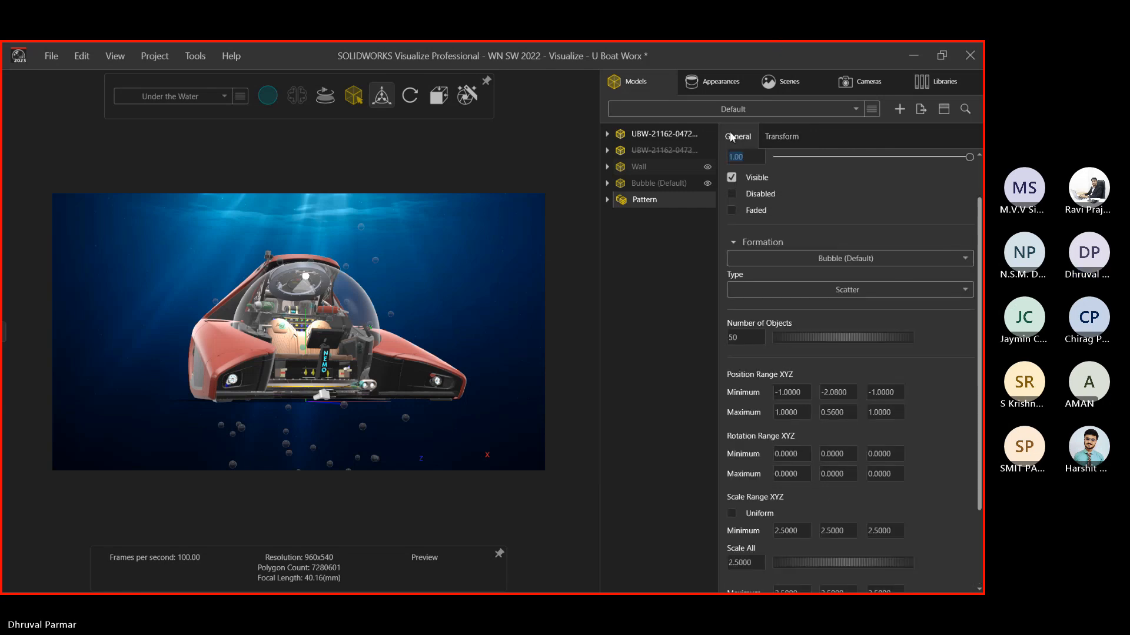
pyautogui.click(745, 563)
pyautogui.write('2')
pyautogui.press('Return')
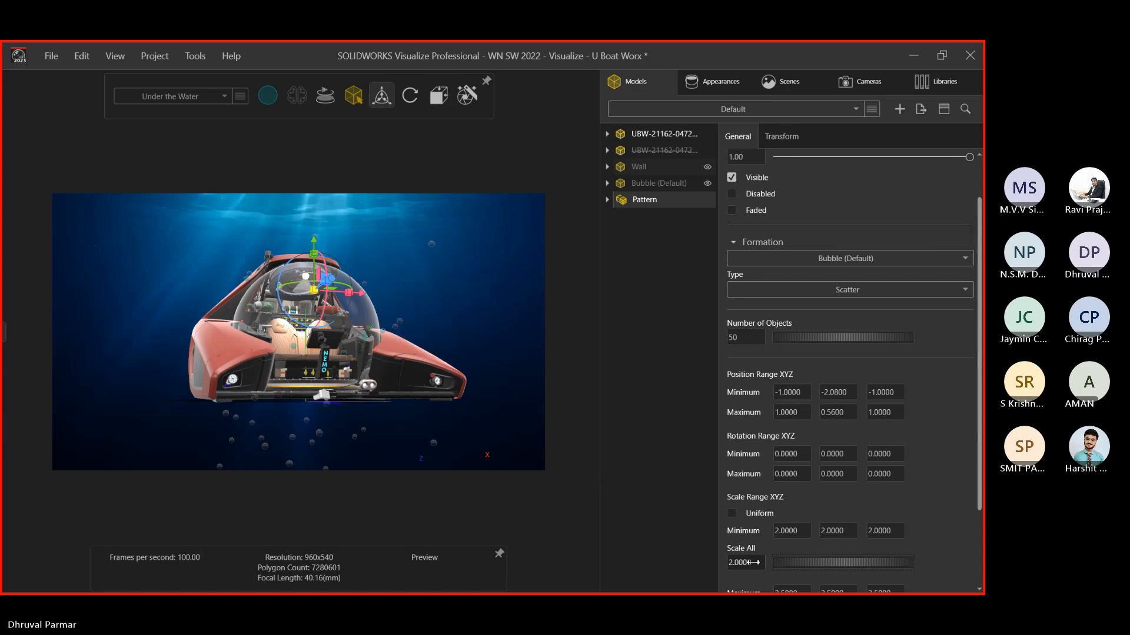
pyautogui.press('Escape')
pyautogui.scroll(3, 318, 273)
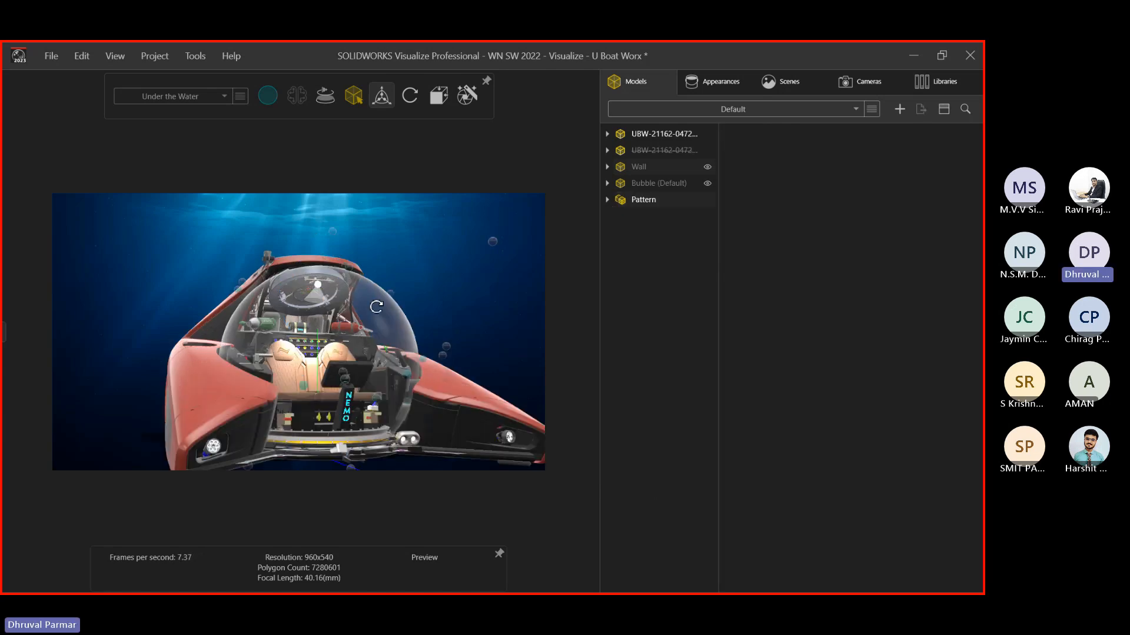
pyautogui.moveTo(348, 385); pyautogui.dragTo(488, 326, button='middle')
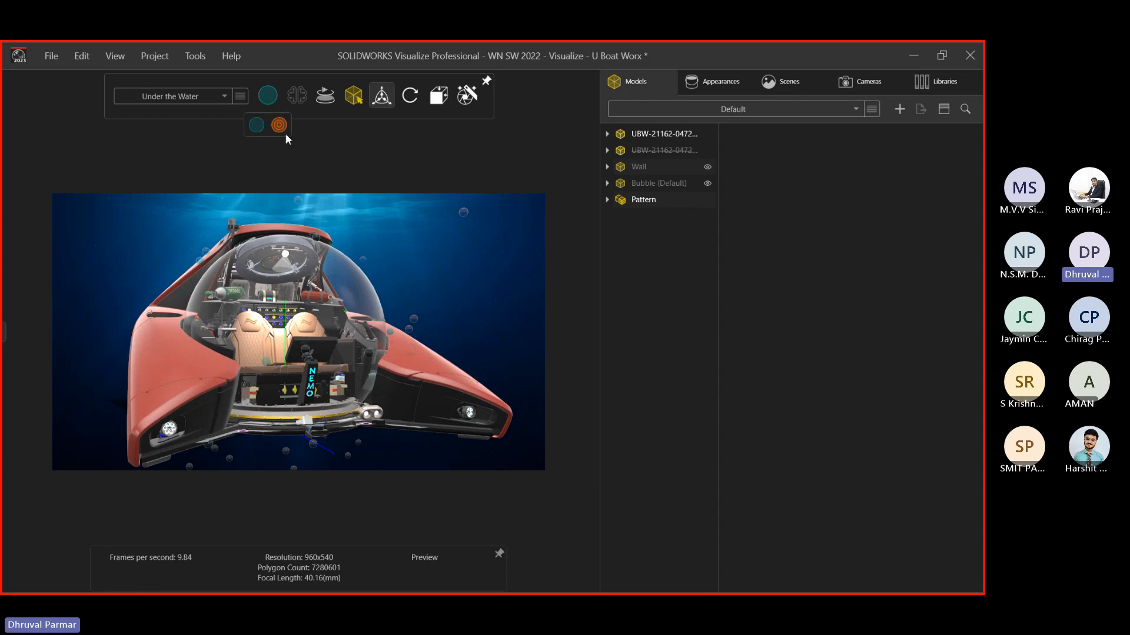
# Switch the render mode to Stellar and orbit to view the submarine from above
pyautogui.click(279, 126)
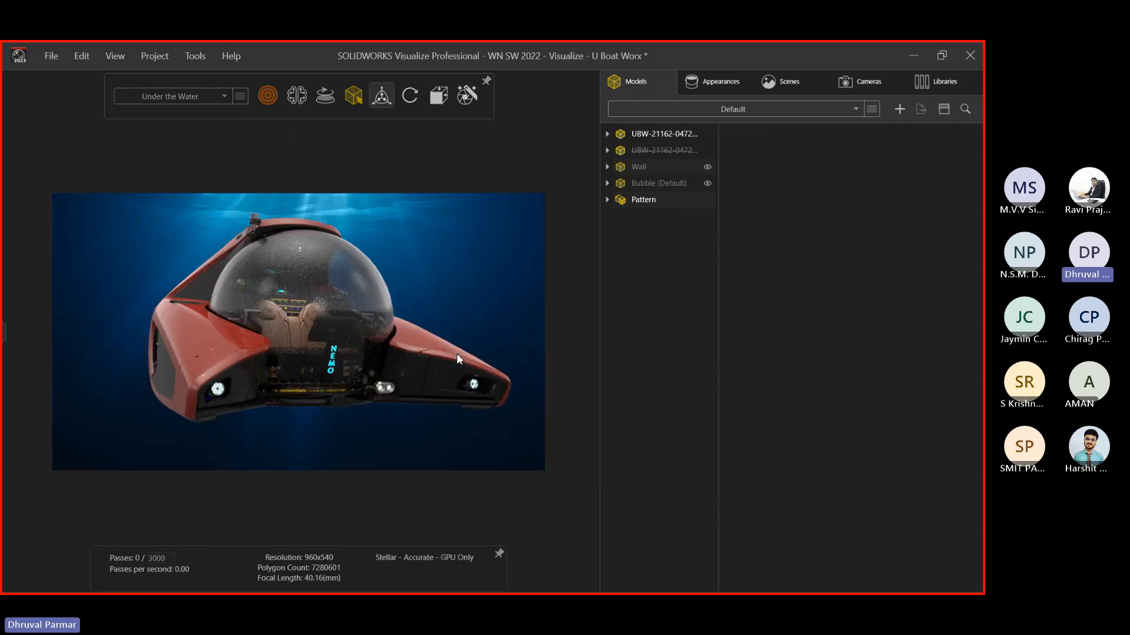
pyautogui.moveTo(457, 353); pyautogui.dragTo(365, 305, button='middle')
pyautogui.scroll(-3, 359, 296)
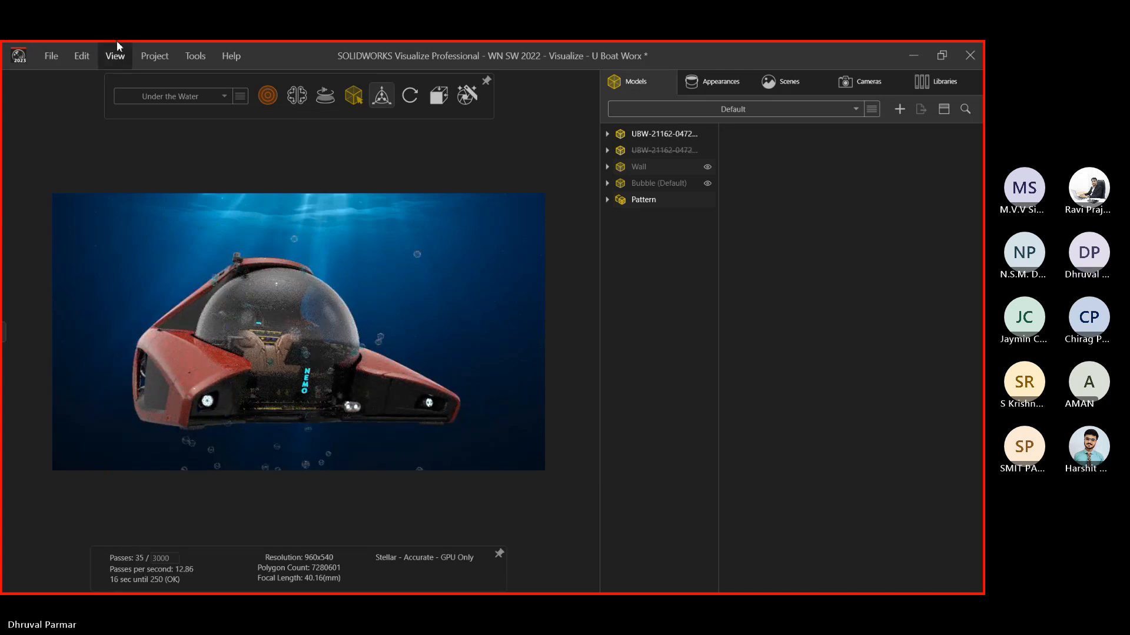
pyautogui.click(151, 96)
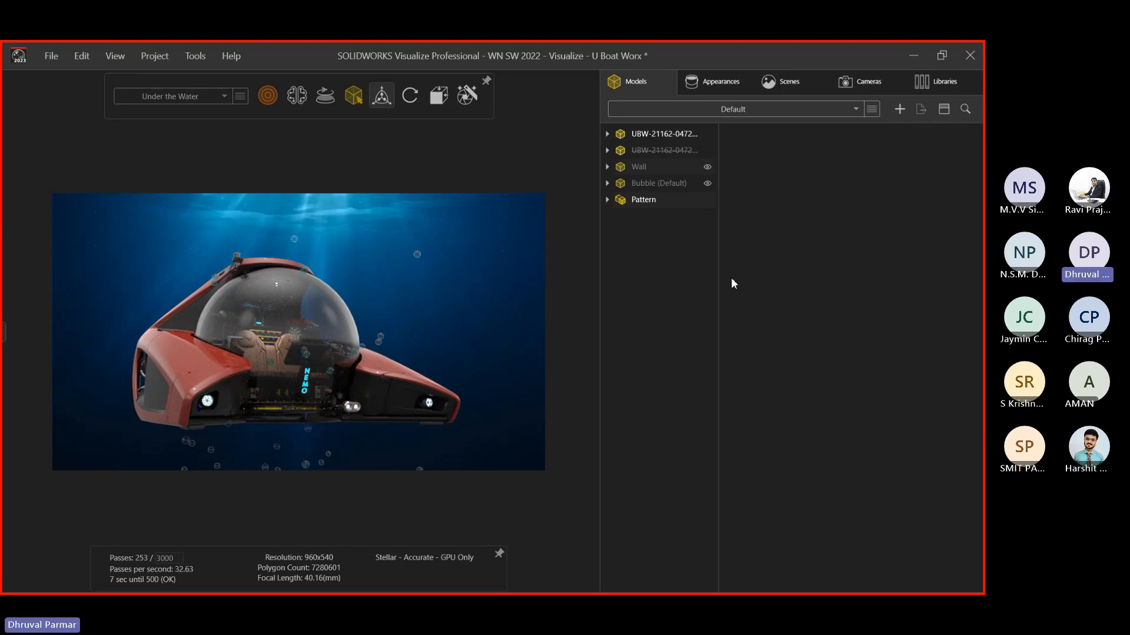
pyautogui.moveTo(367, 302); pyautogui.dragTo(371, 310, button='middle')
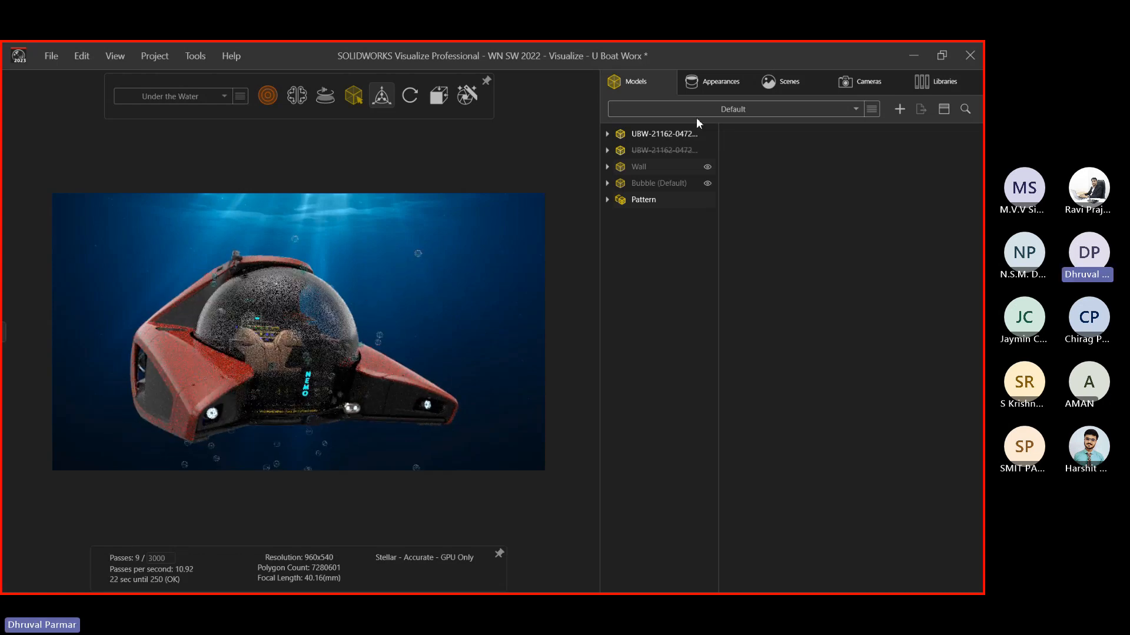
# Enable post-processing in Camera 2's Filters settings
pyautogui.click(781, 84)
pyautogui.click(861, 88)
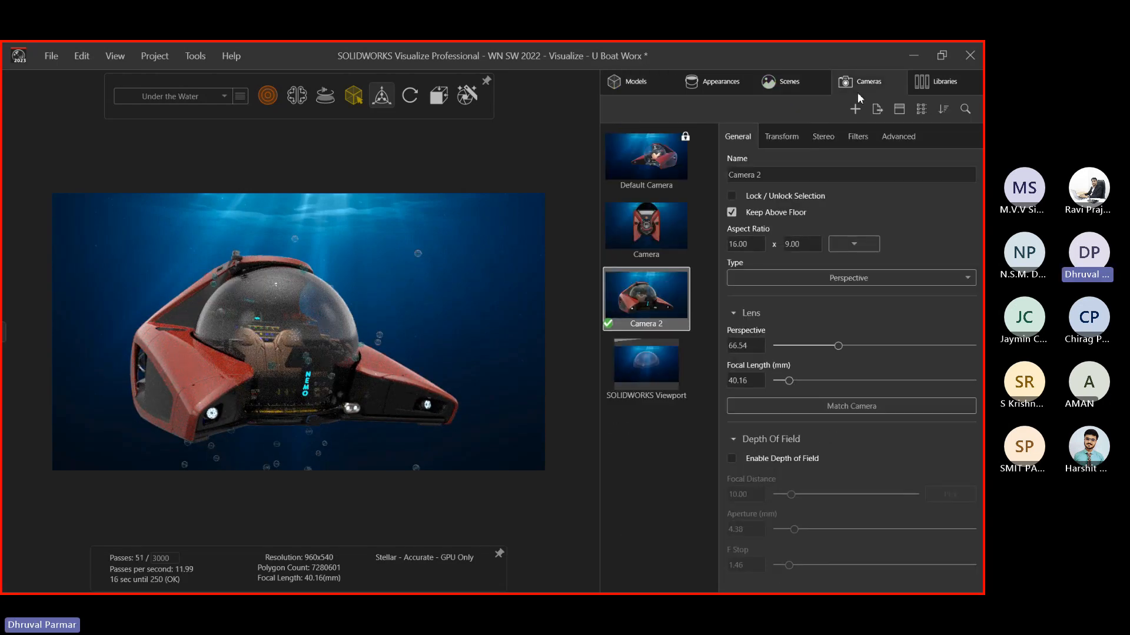
pyautogui.click(648, 232)
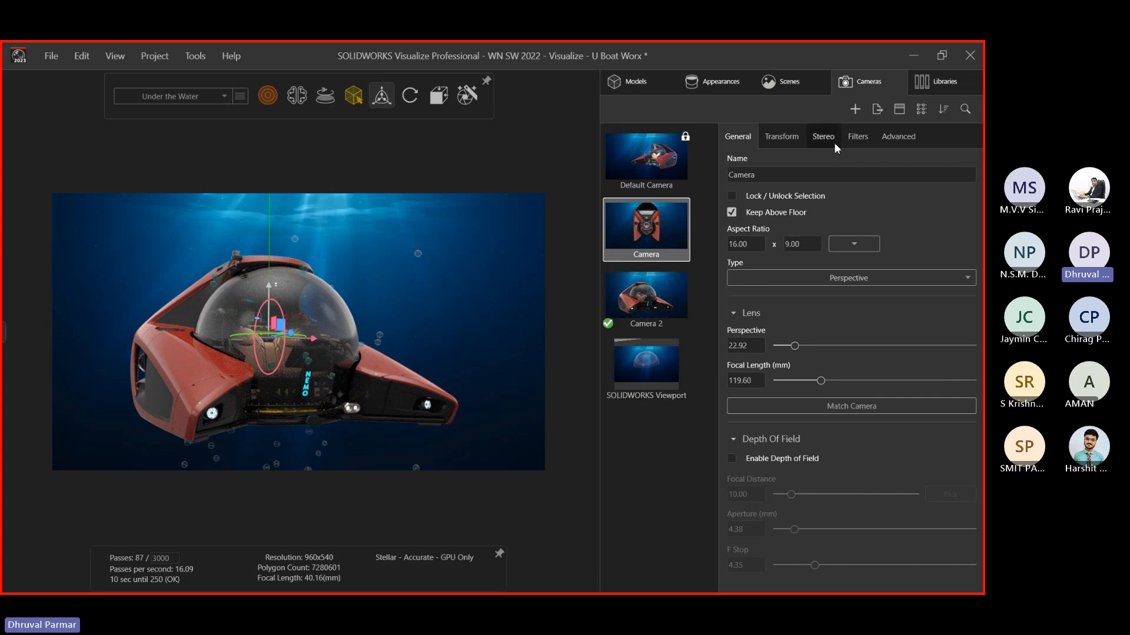
pyautogui.click(857, 137)
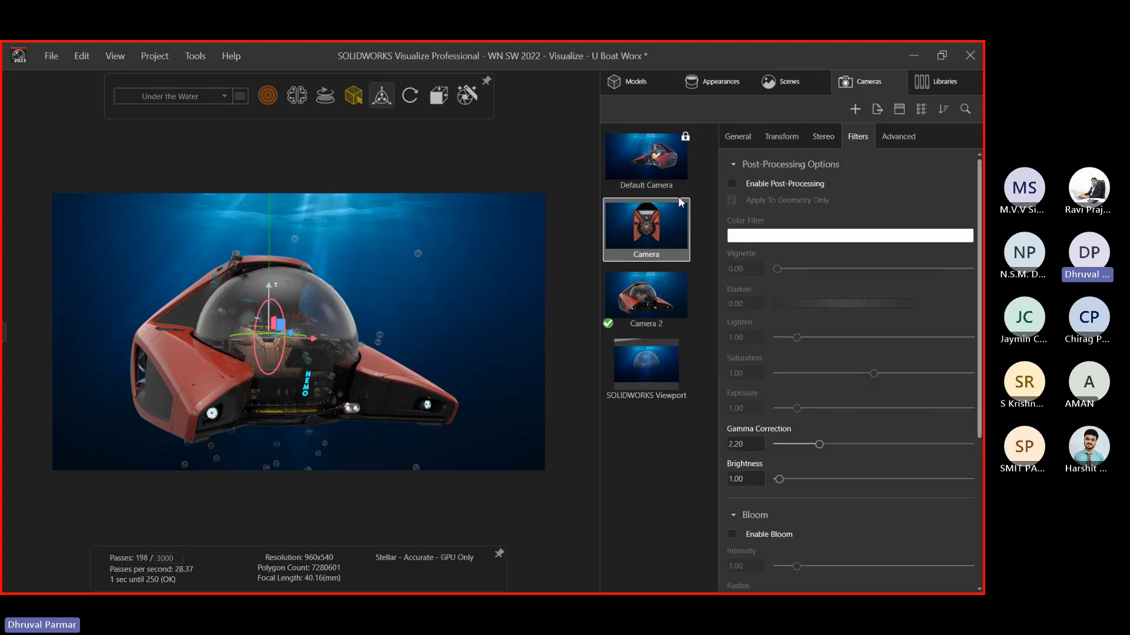
pyautogui.click(662, 286)
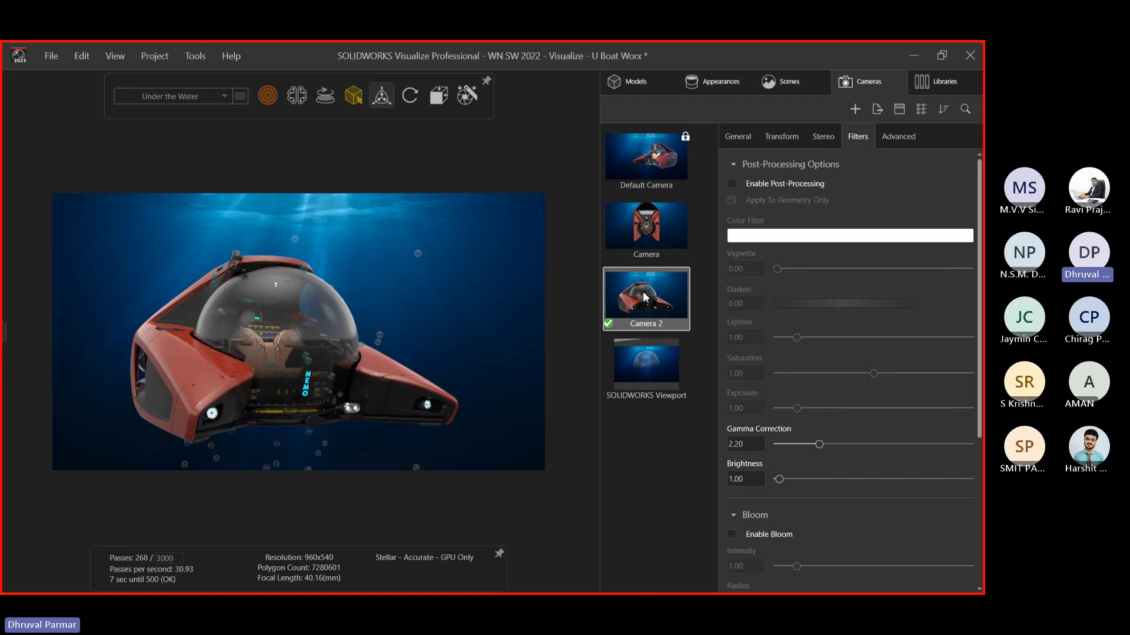
pyautogui.click(732, 183)
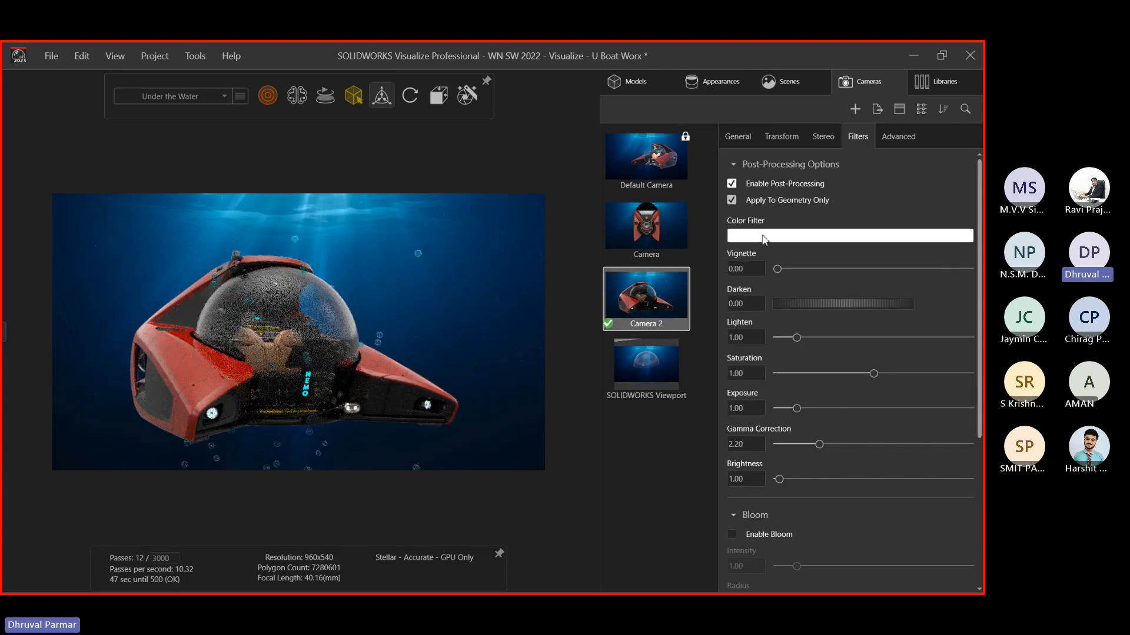
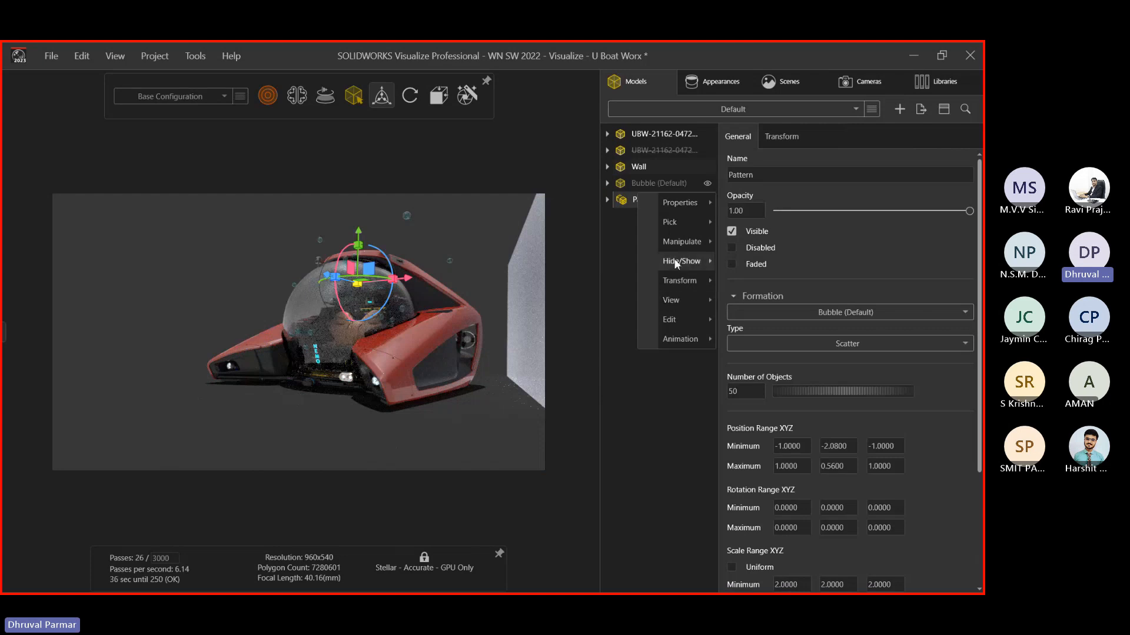
# Hide the Wall model from the scene through its right-click menu
pyautogui.moveTo(683, 260)
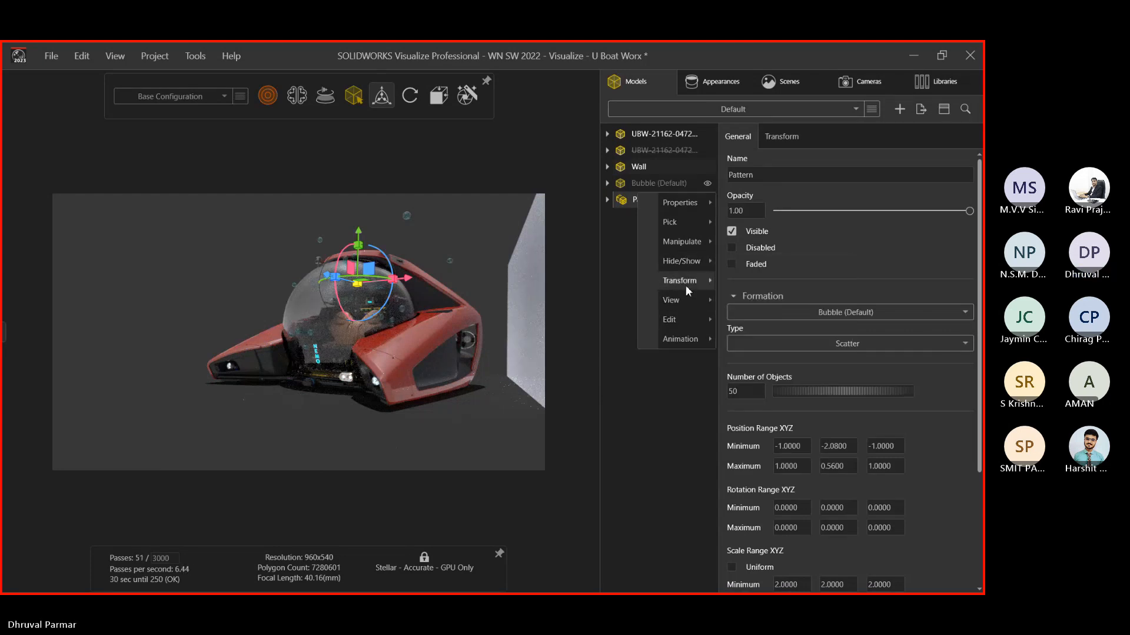
pyautogui.click(685, 268)
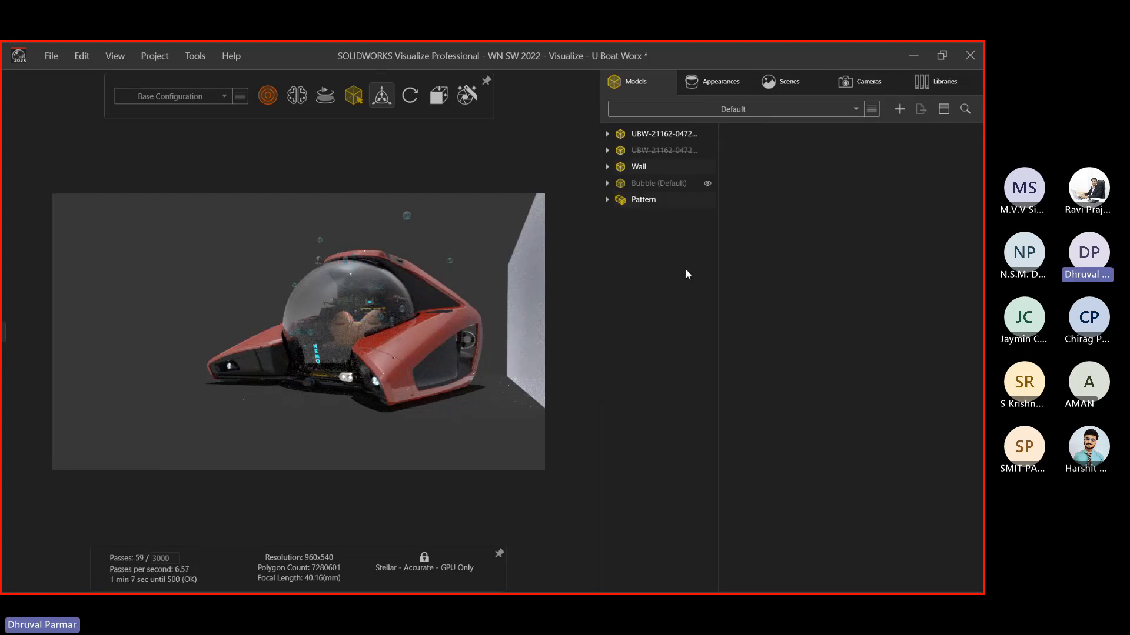
pyautogui.click(707, 184)
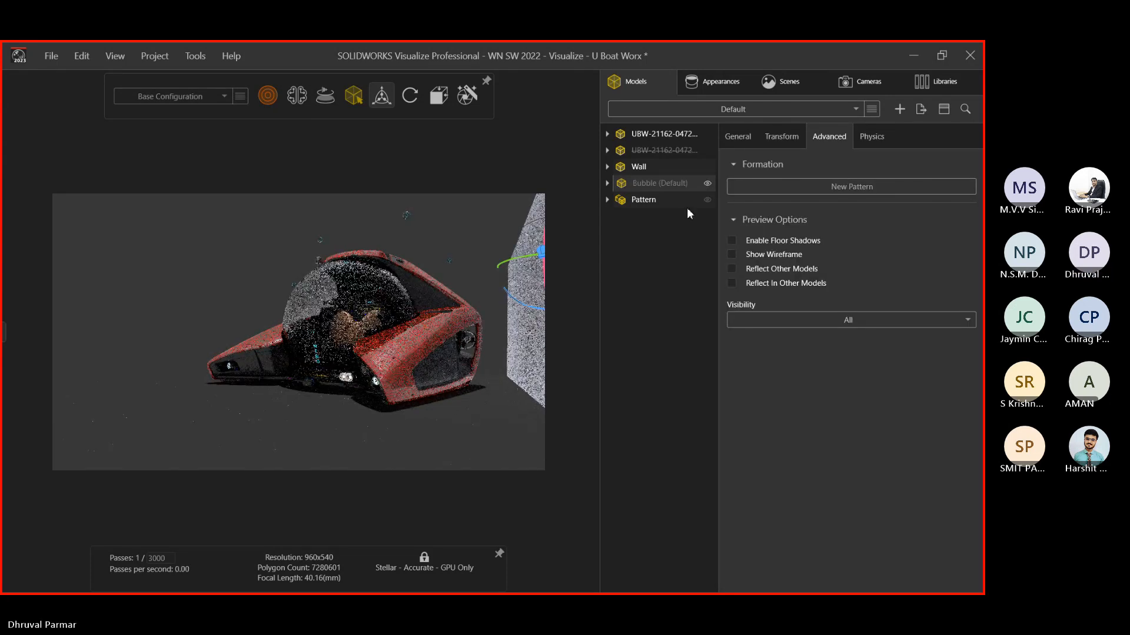
pyautogui.click(704, 200)
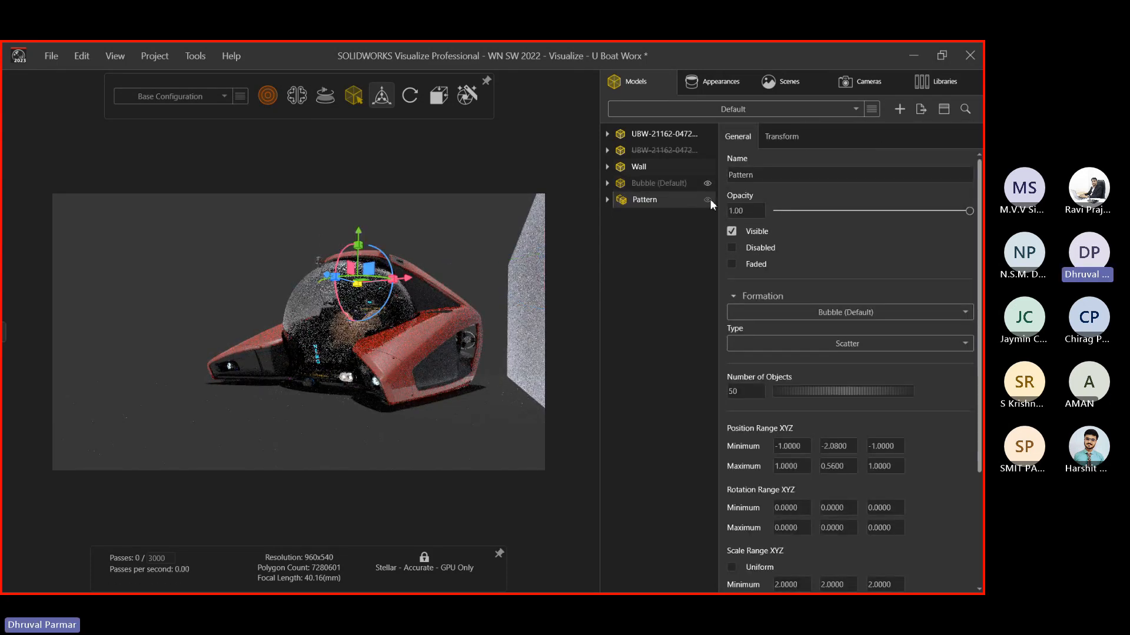
pyautogui.click(705, 167)
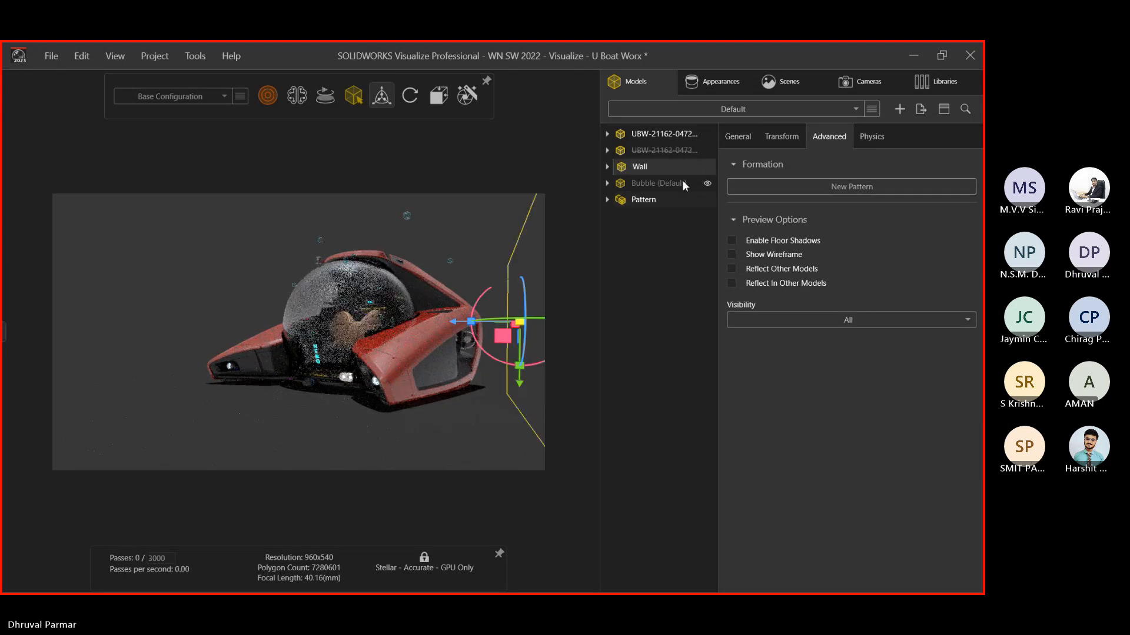
pyautogui.rightClick(655, 167)
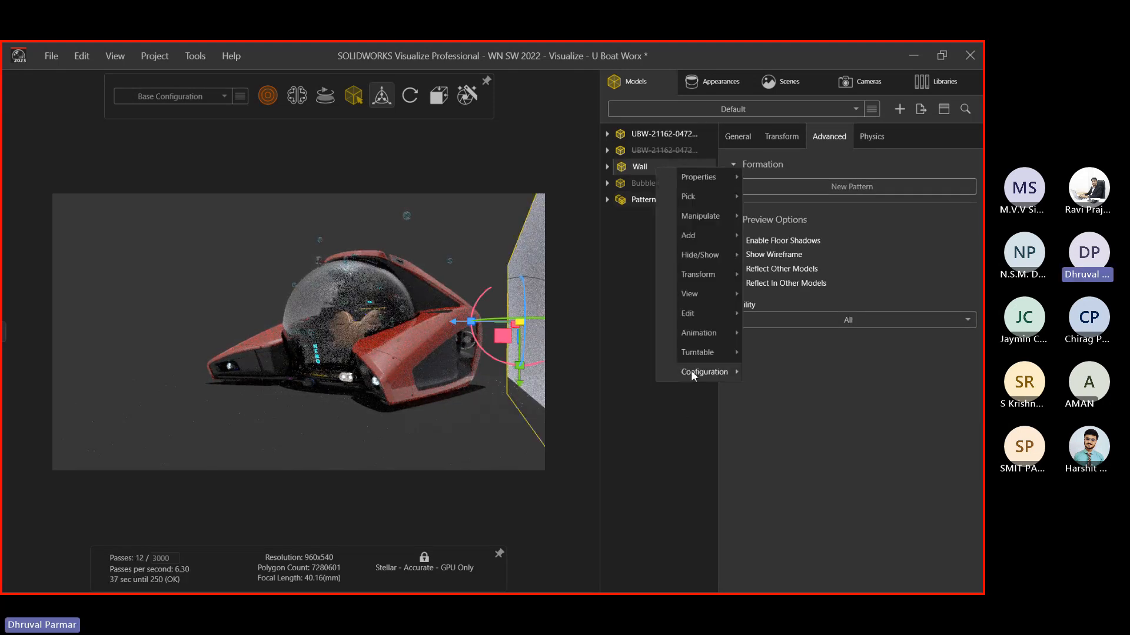
pyautogui.moveTo(690, 369)
pyautogui.click(782, 435)
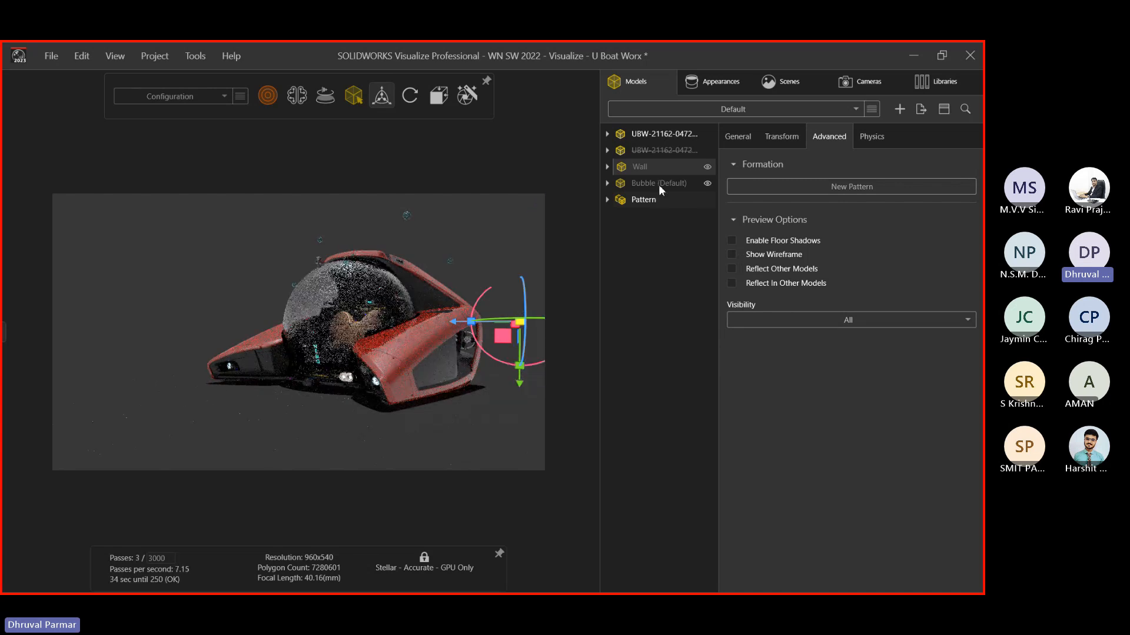
# Hide the bubble Pattern with its eye icon in the Models tree
pyautogui.rightClick(646, 199)
pyautogui.moveTo(684, 348)
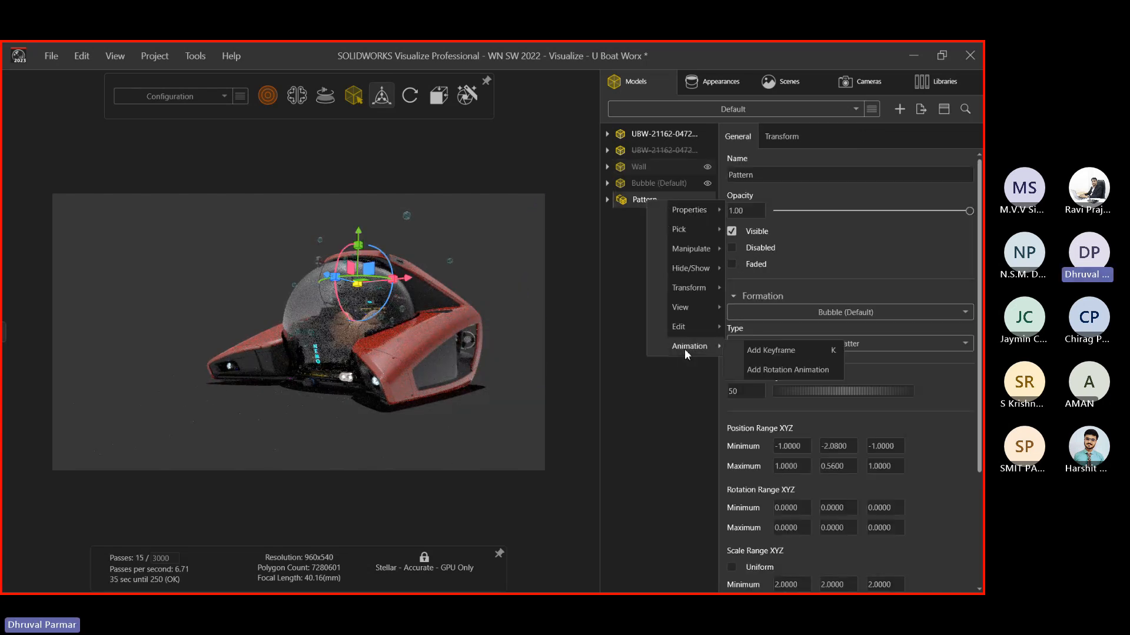
pyautogui.click(634, 311)
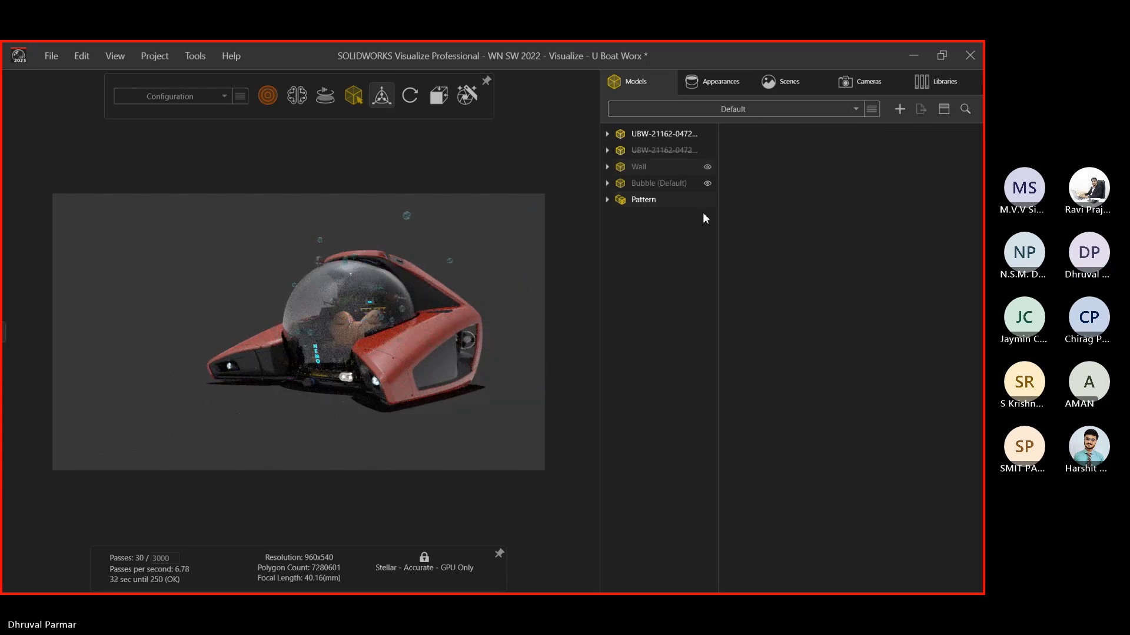
pyautogui.click(640, 202)
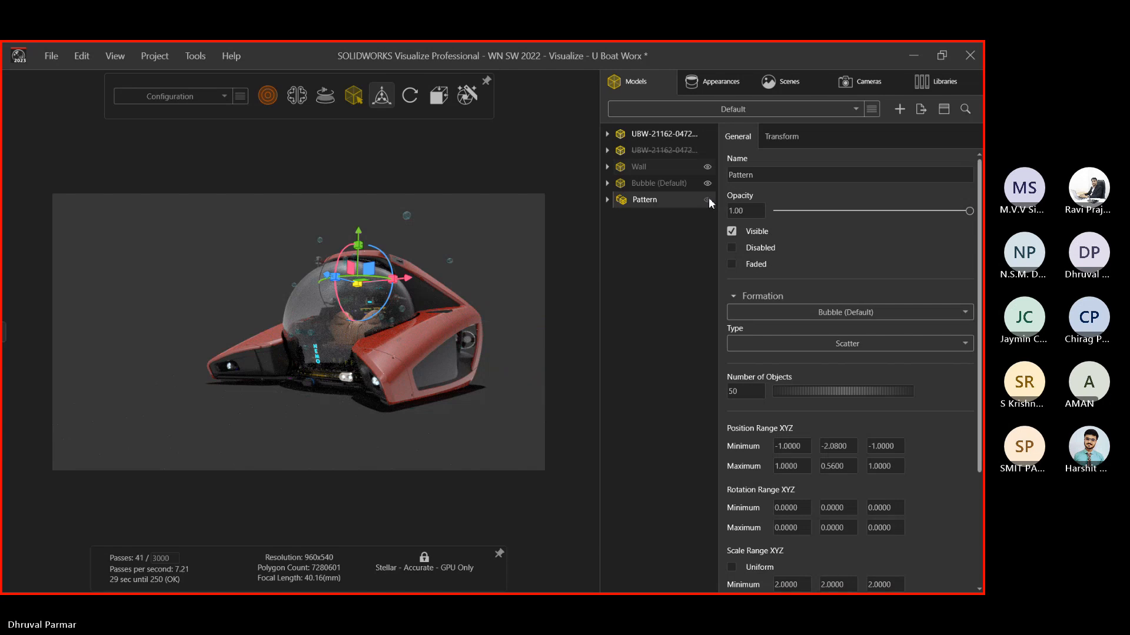
pyautogui.click(709, 199)
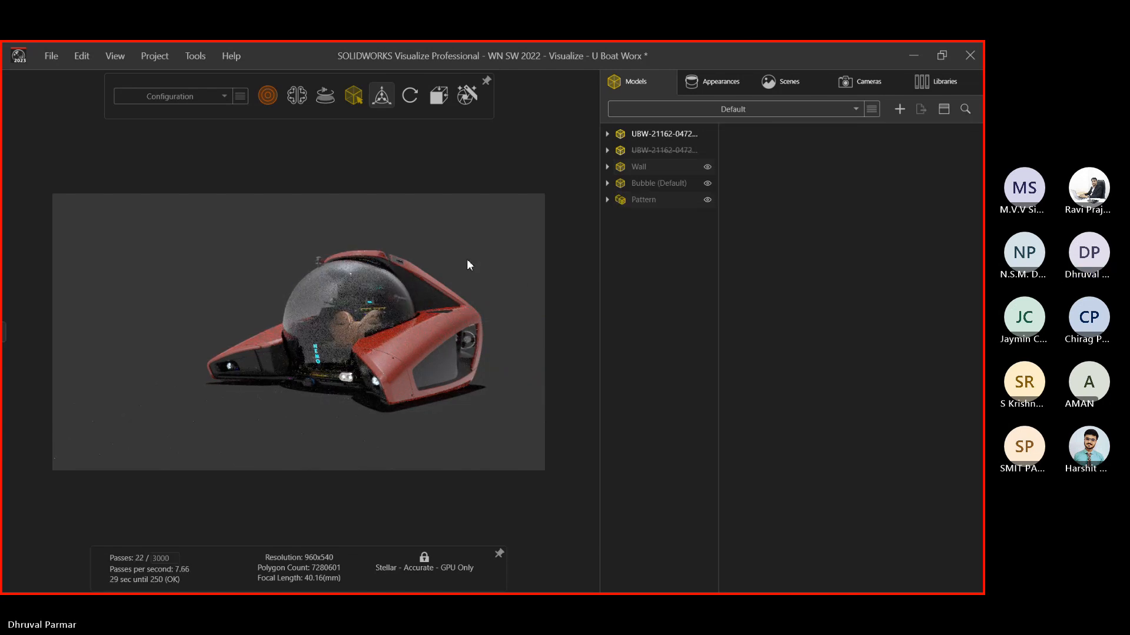
# From Camera 2's view, create Camera 3 and zoom and orbit to a close-up of the front and dome
pyautogui.click(867, 81)
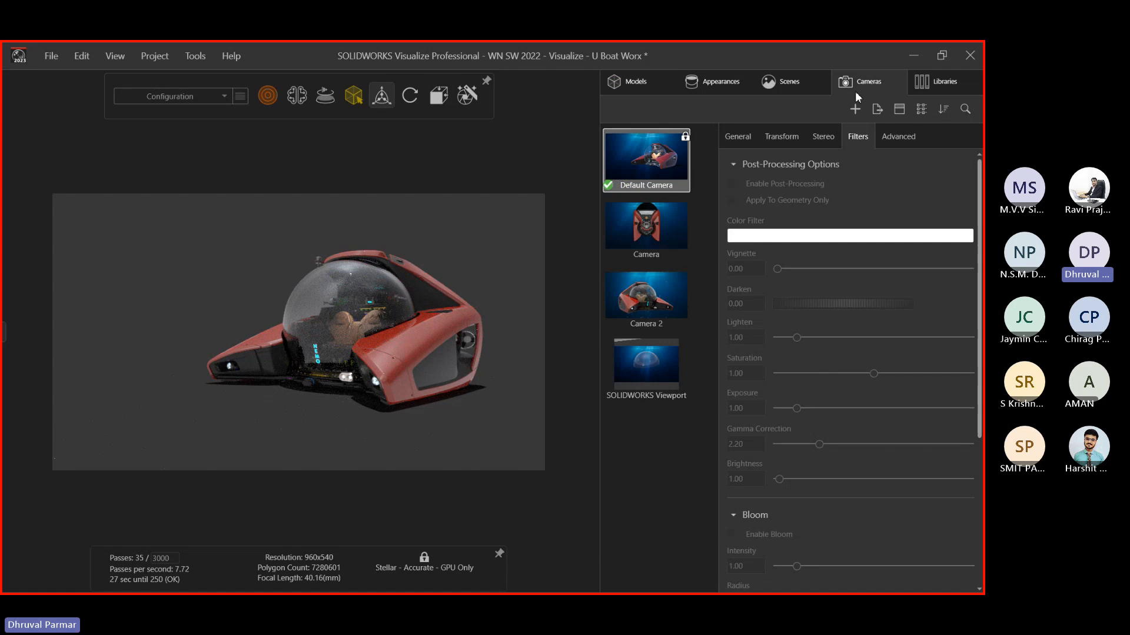
pyautogui.click(622, 306)
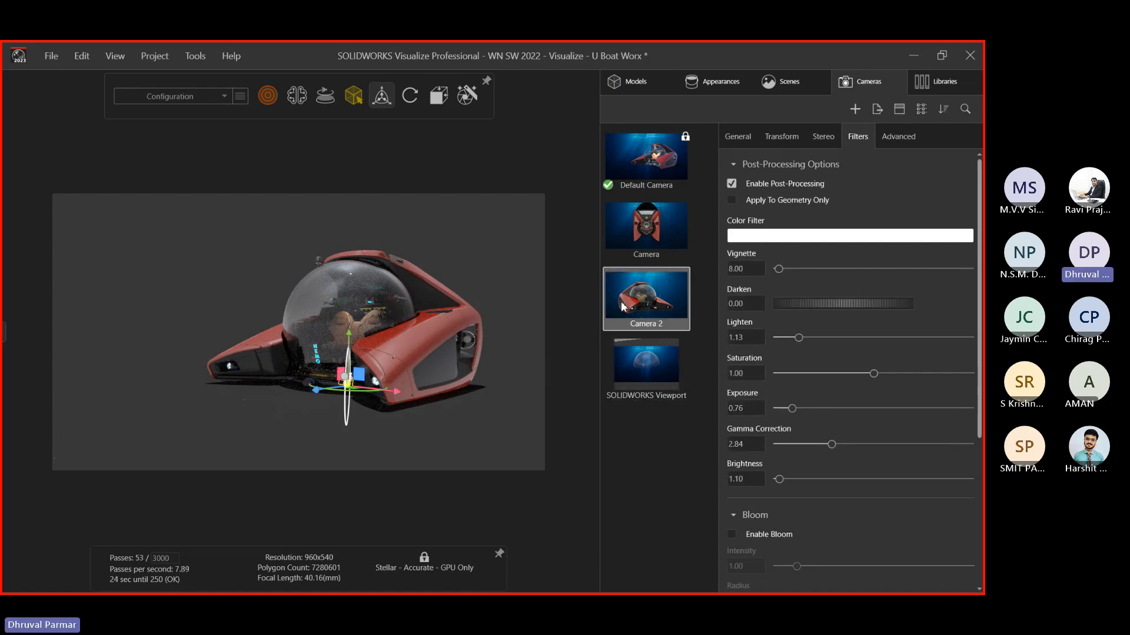
pyautogui.doubleClick(621, 306)
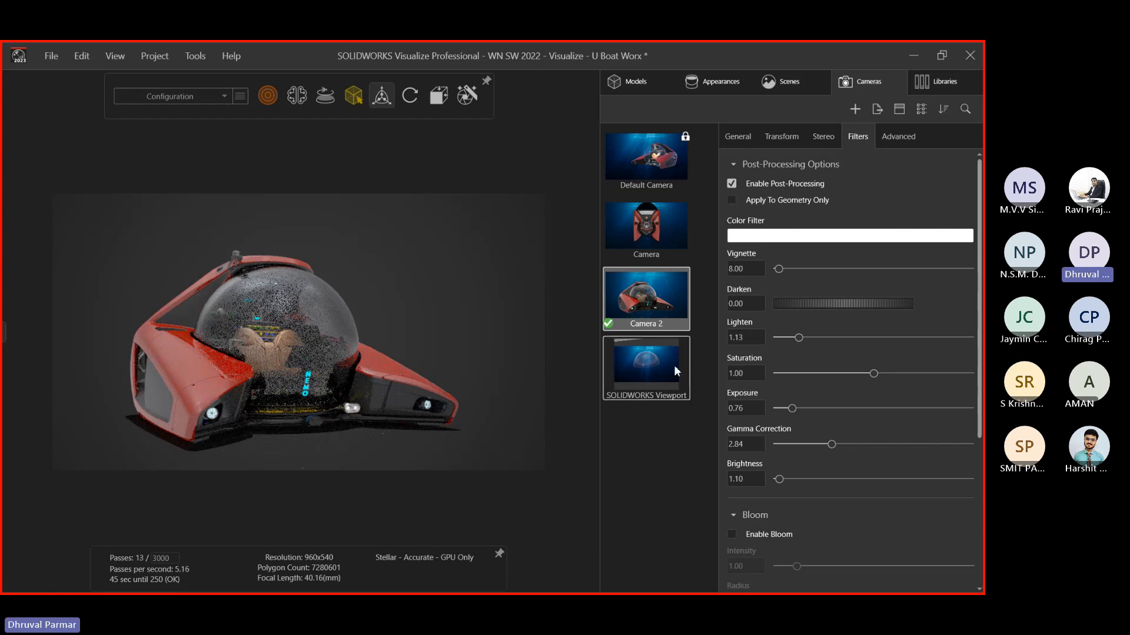
pyautogui.click(855, 110)
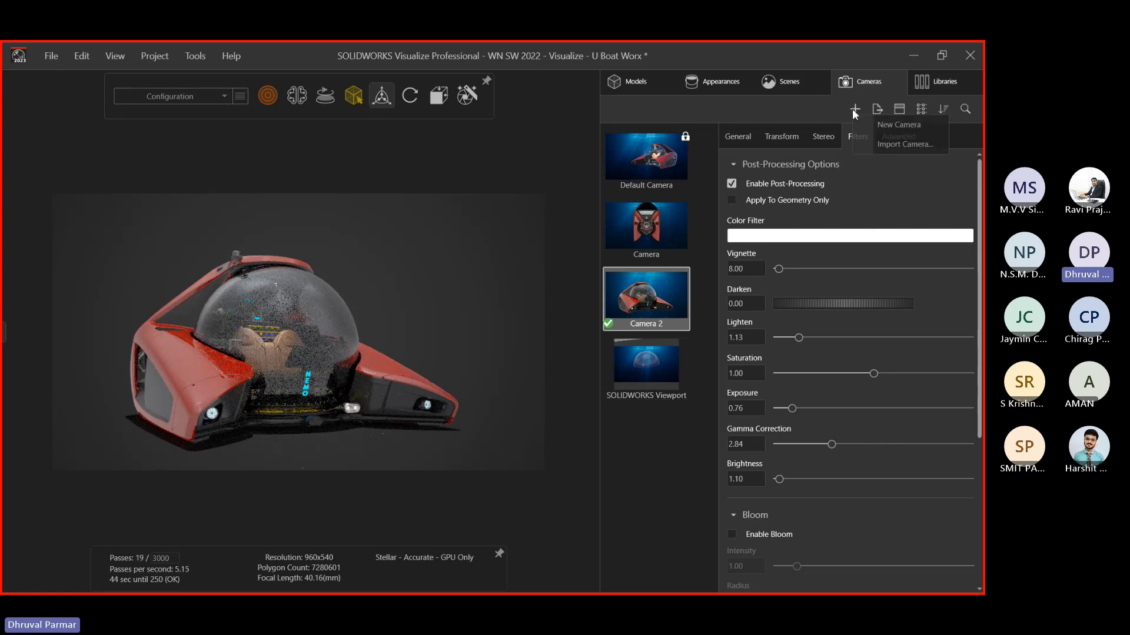
pyautogui.click(898, 125)
pyautogui.scroll(3, 262, 288)
pyautogui.scroll(3, 394, 364)
pyautogui.moveTo(392, 362); pyautogui.dragTo(301, 303, button='middle')
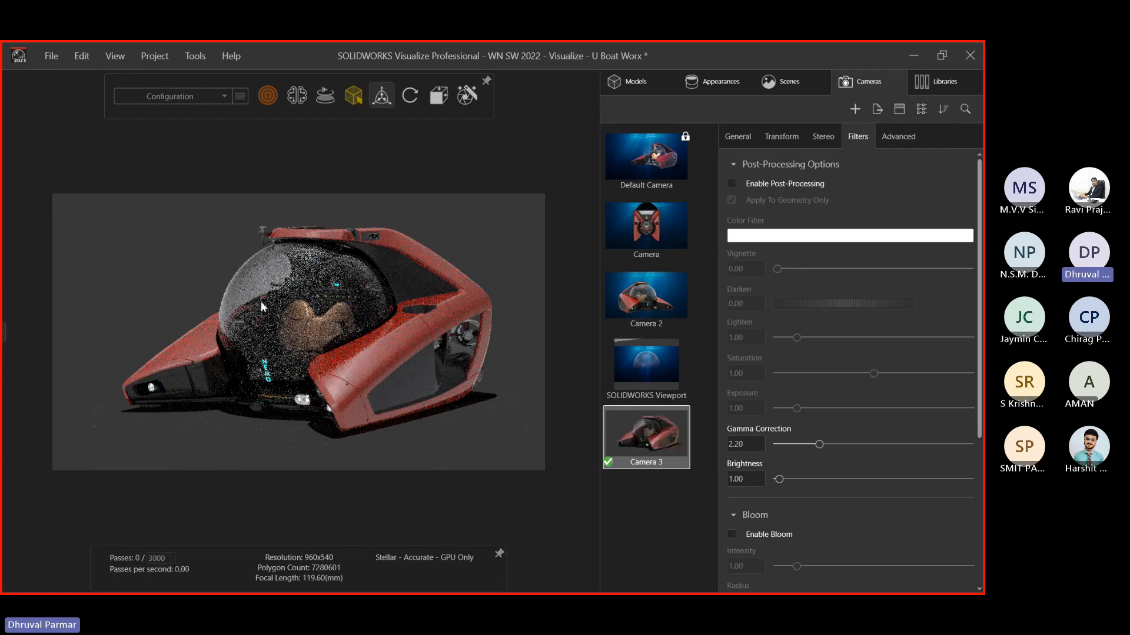
pyautogui.scroll(4, 278, 295)
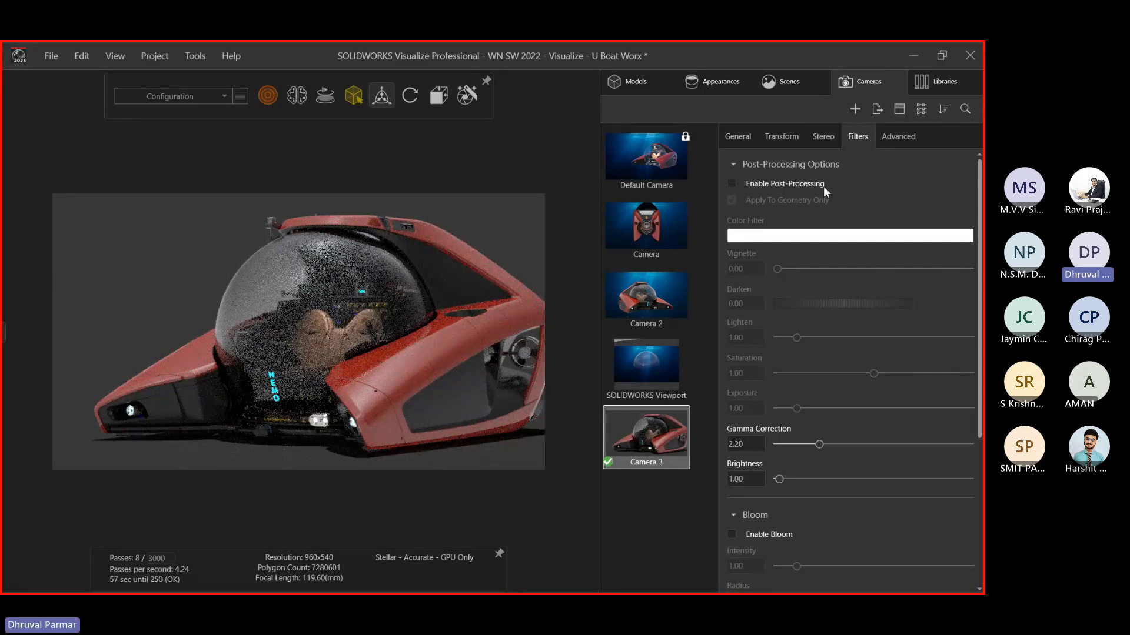
# Turn on depth of field for Camera 3 and pick a focus point on the hull
pyautogui.click(727, 139)
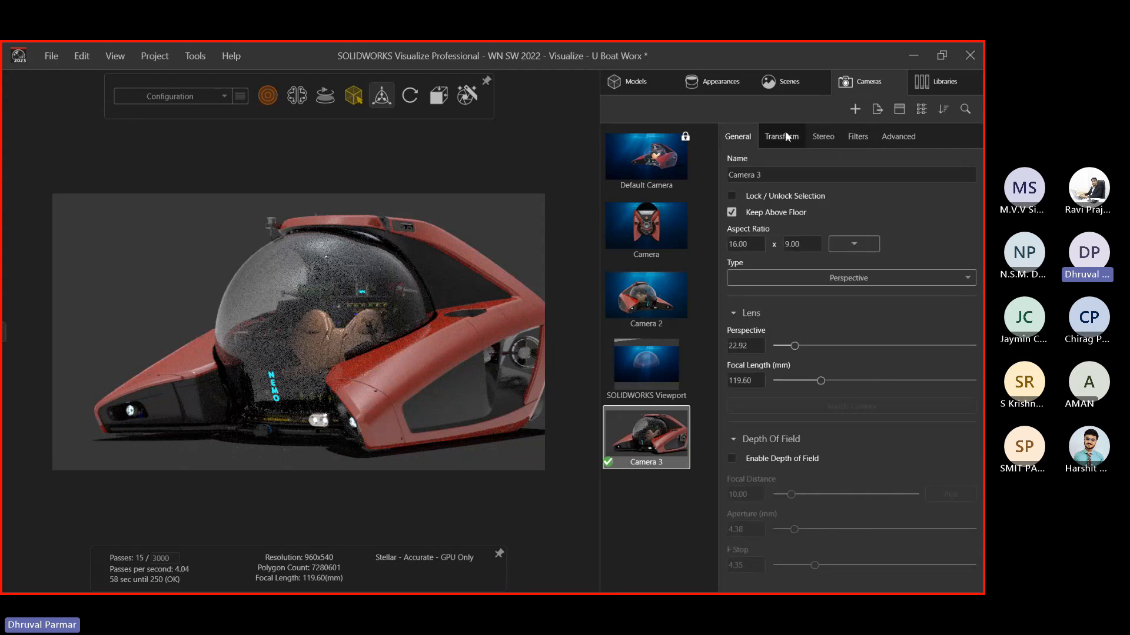
pyautogui.click(731, 458)
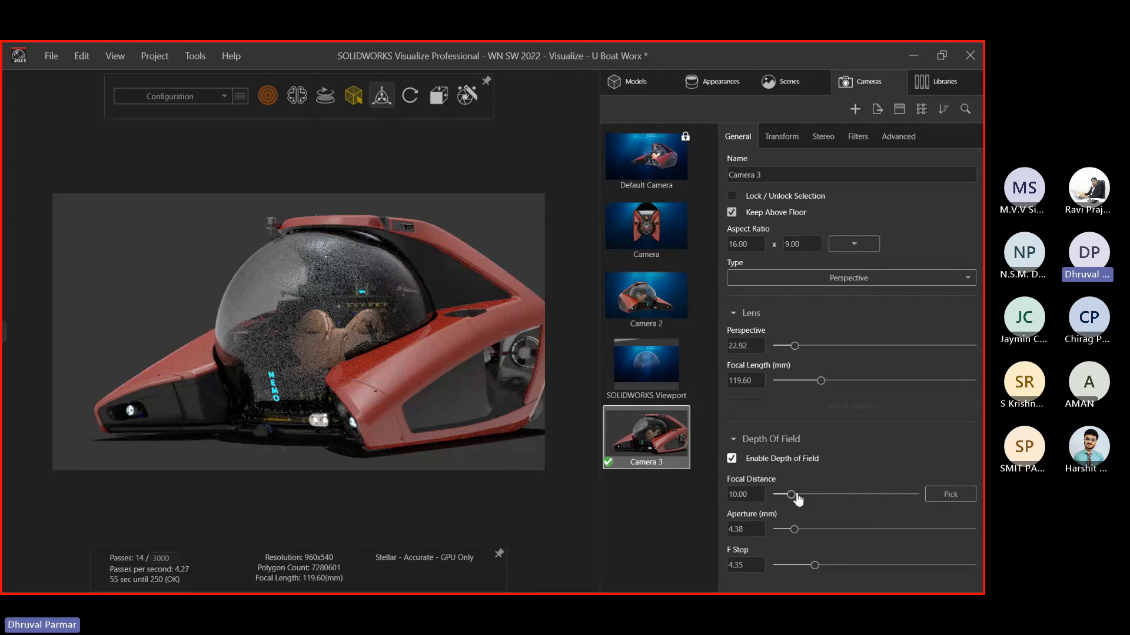
pyautogui.moveTo(790, 494)
pyautogui.mouseDown()
pyautogui.moveTo(862, 494)
pyautogui.moveTo(793, 495)
pyautogui.mouseUp()
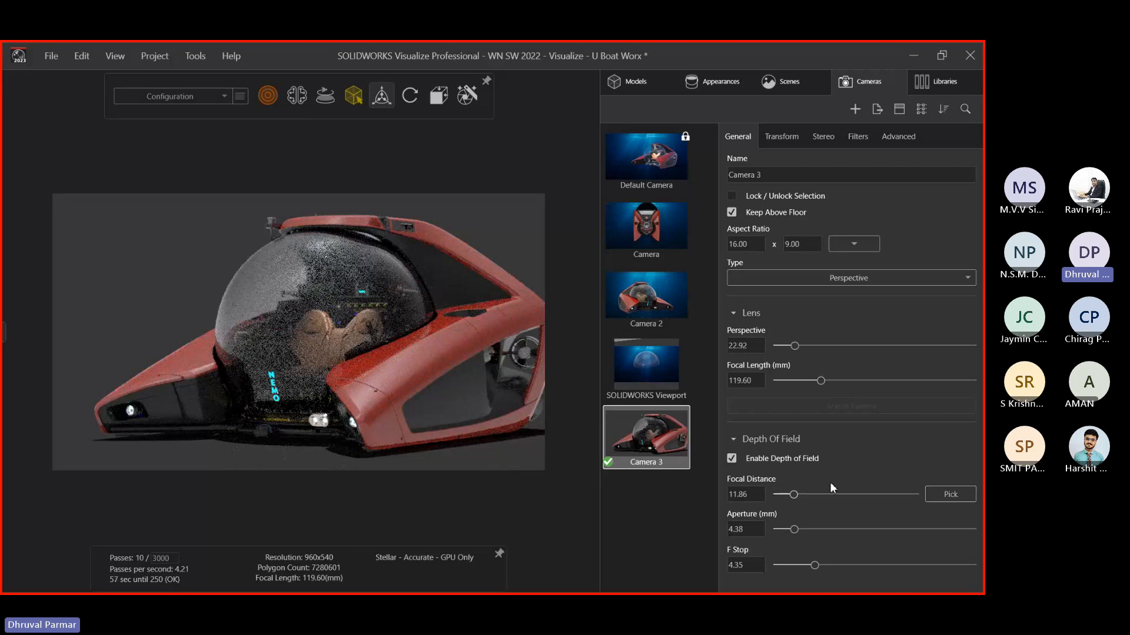
pyautogui.click(317, 376)
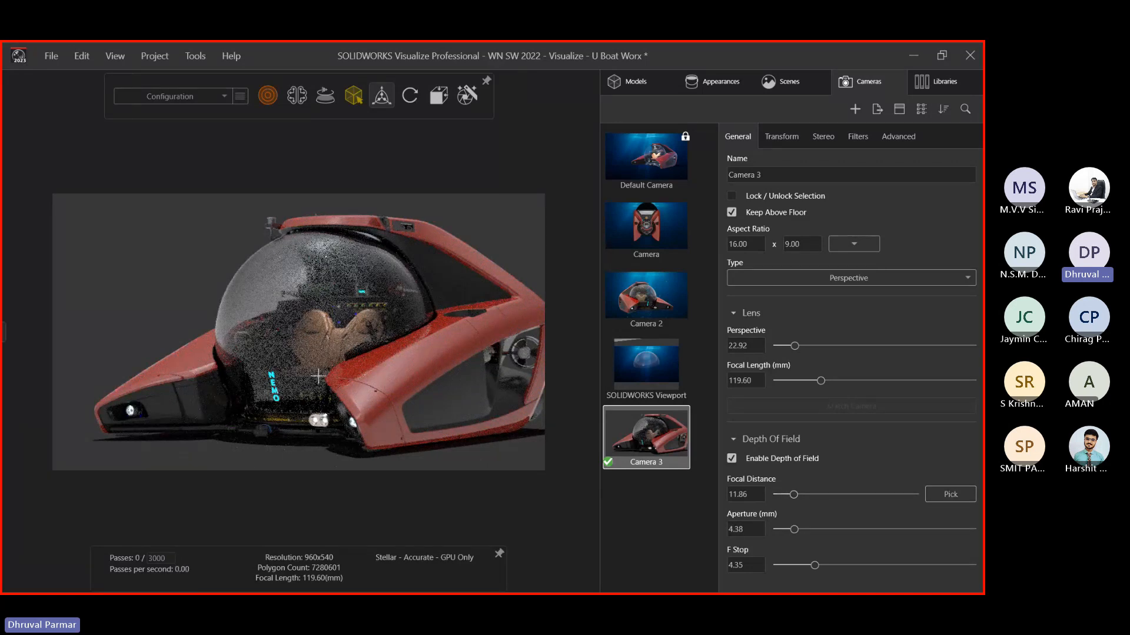
pyautogui.scroll(3, 317, 376)
pyautogui.moveTo(222, 300); pyautogui.dragTo(484, 450)
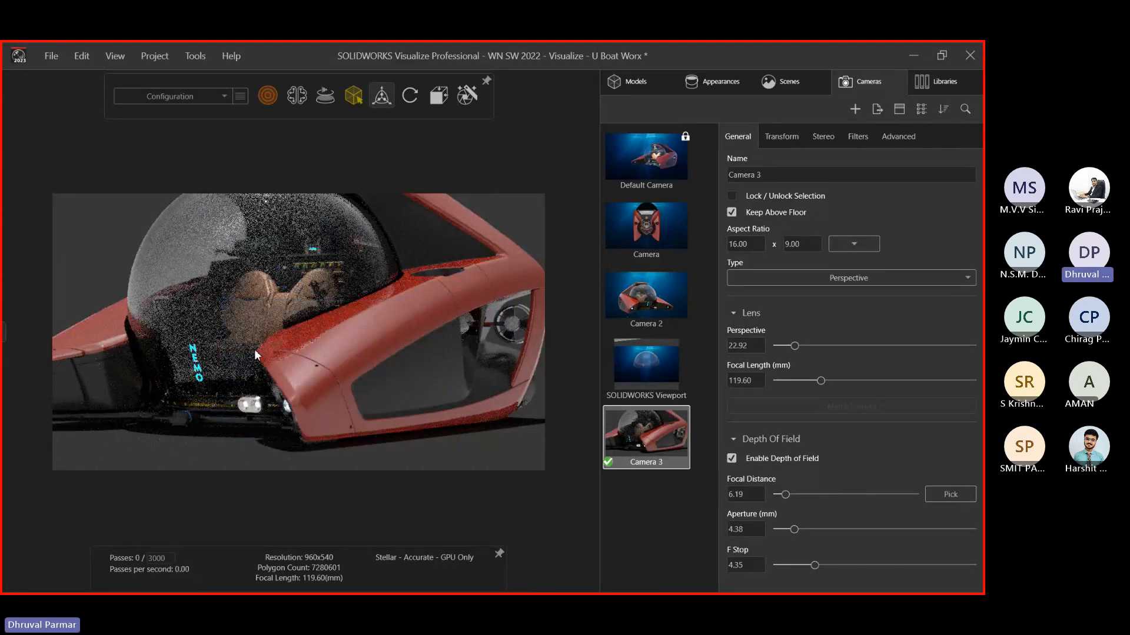
# Orbit around the submarine, re-pick the hull as the focus point, and deselect
pyautogui.scroll(2, 273, 354)
pyautogui.moveTo(273, 354); pyautogui.dragTo(153, 345, button='middle')
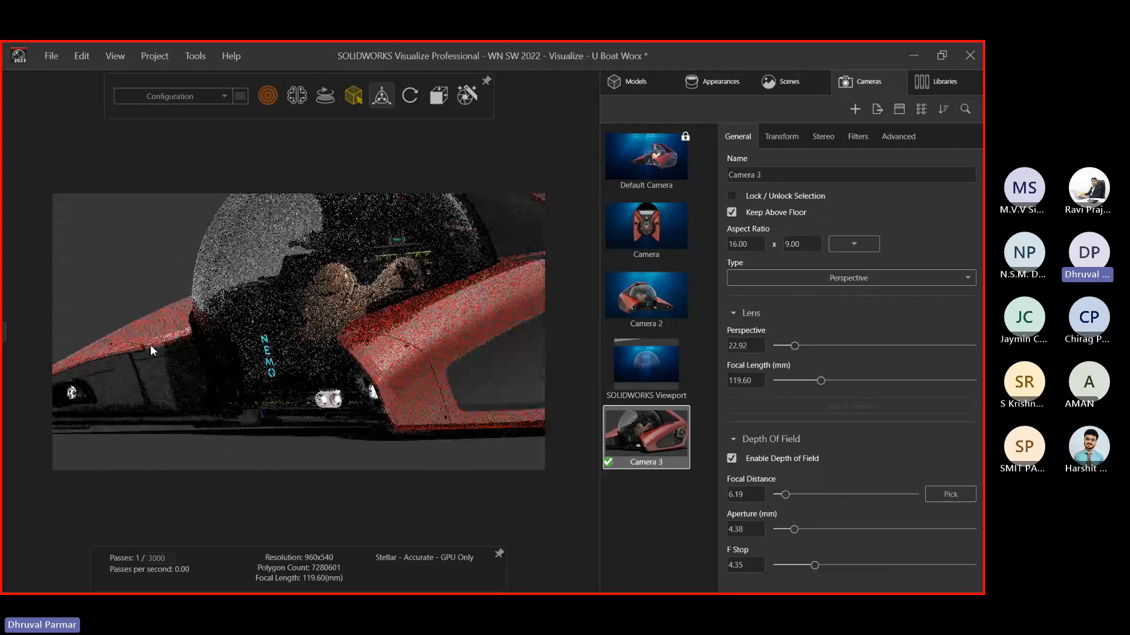
pyautogui.moveTo(150, 344); pyautogui.dragTo(387, 295, button='middle')
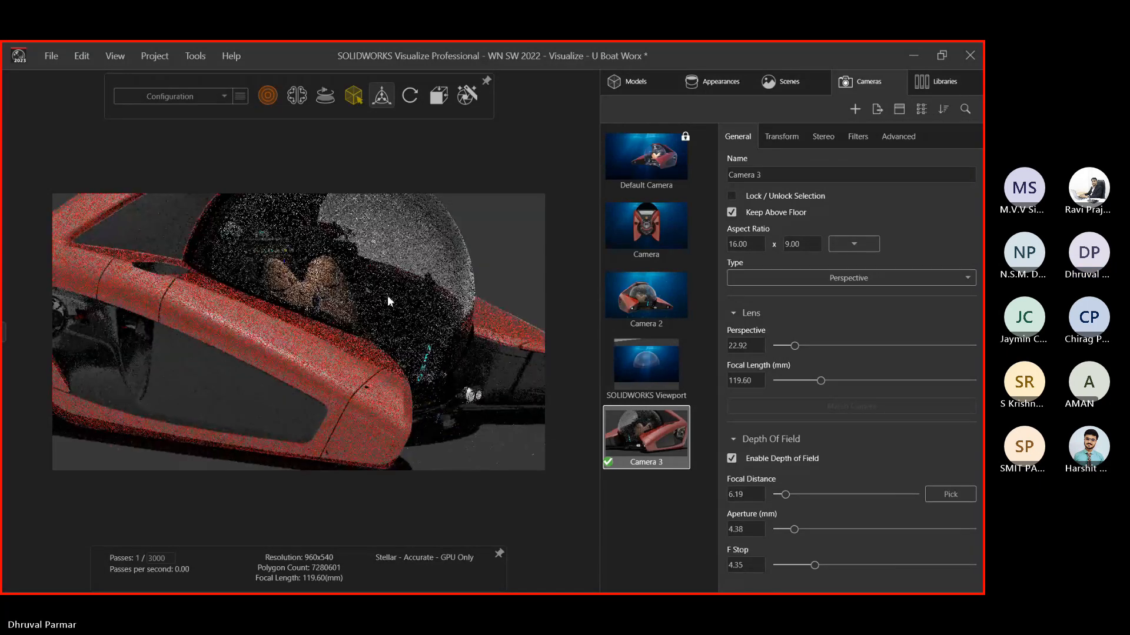
pyautogui.click(948, 495)
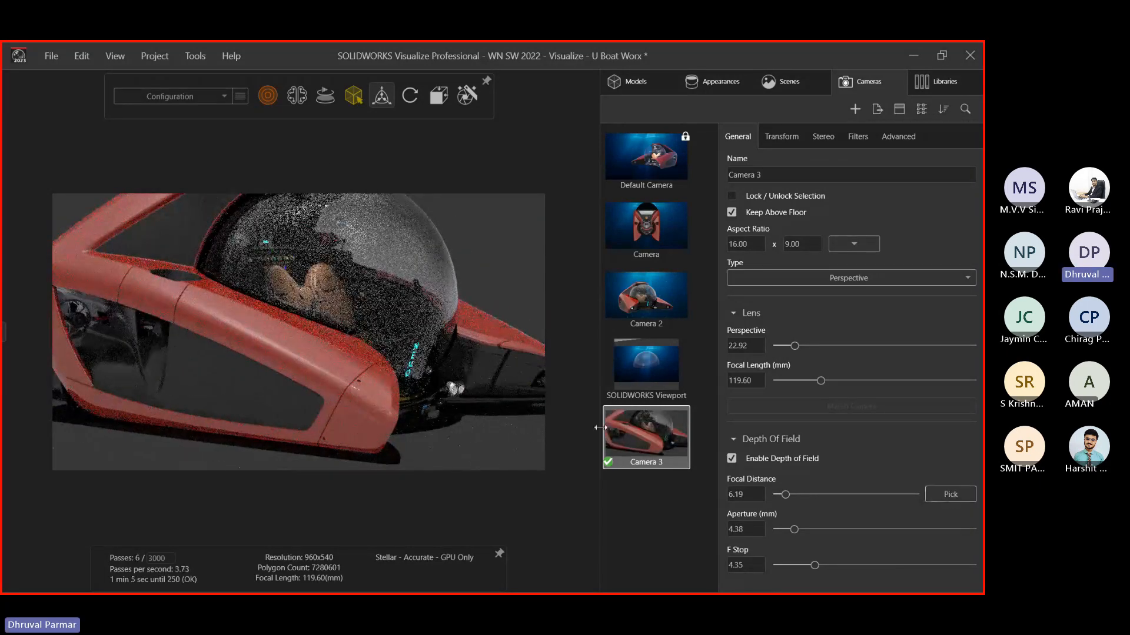
pyautogui.moveTo(265, 281); pyautogui.dragTo(357, 346)
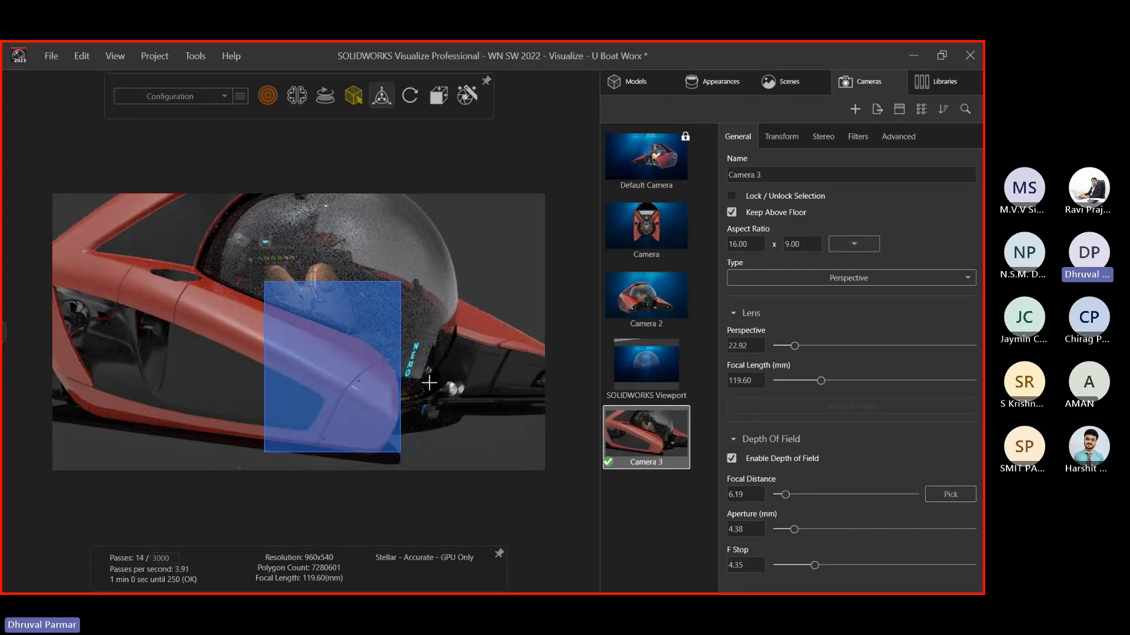
pyautogui.click(352, 365)
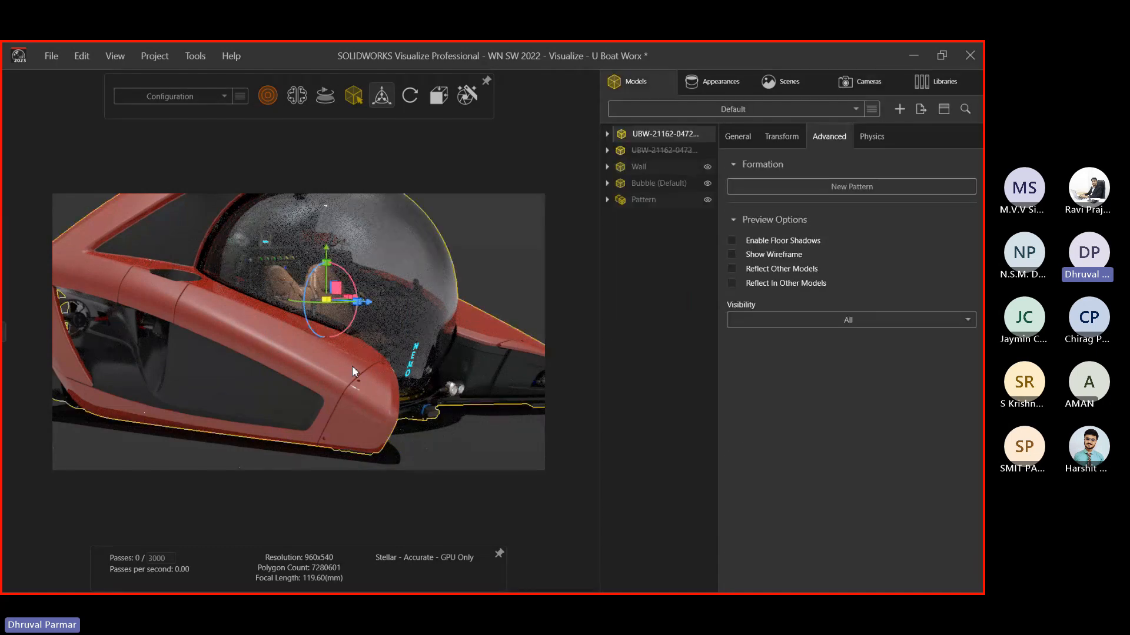
pyautogui.moveTo(354, 368); pyautogui.dragTo(282, 292, button='middle')
pyautogui.click(461, 434)
pyautogui.scroll(3, 424, 379)
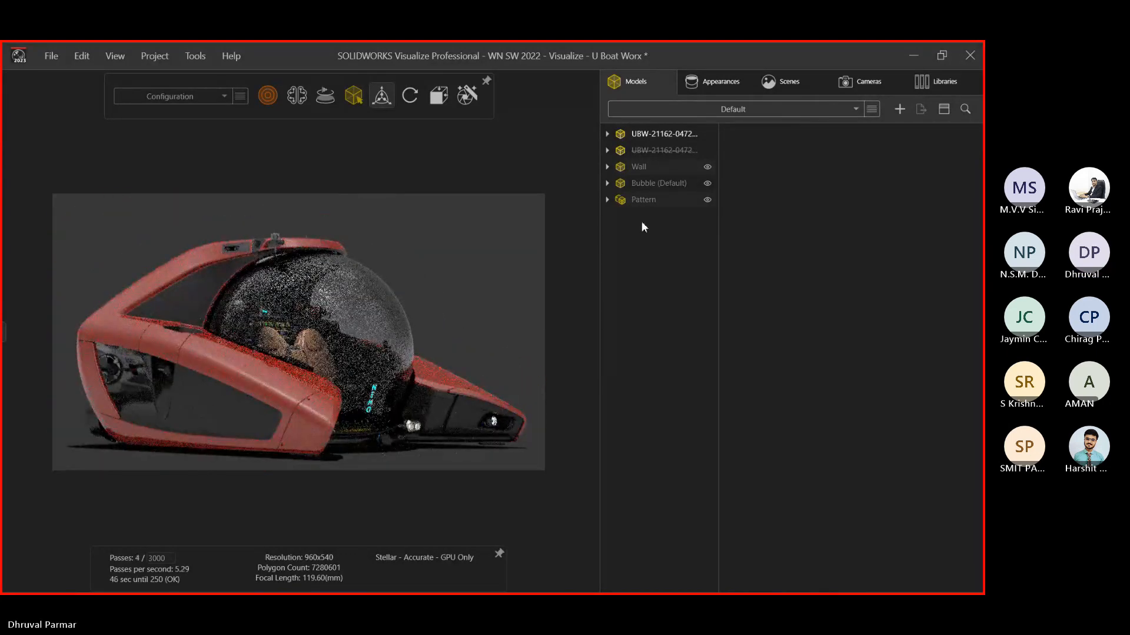
# Add Blurred Studio from the Environments library as a new environment
pyautogui.click(650, 199)
pyautogui.click(934, 80)
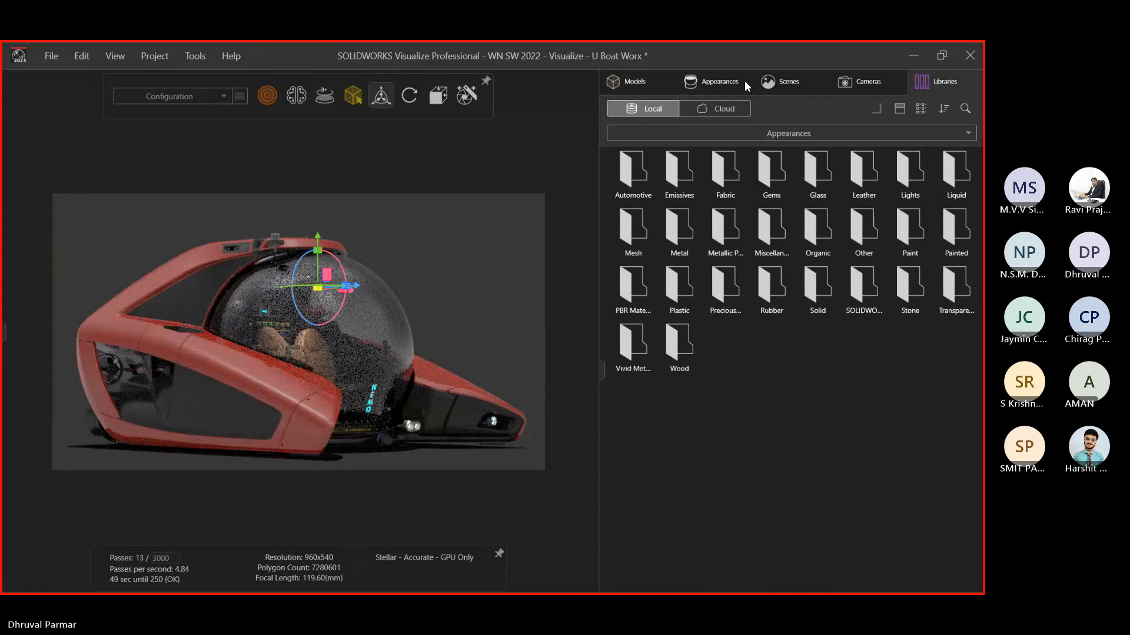
pyautogui.click(838, 76)
pyautogui.click(938, 82)
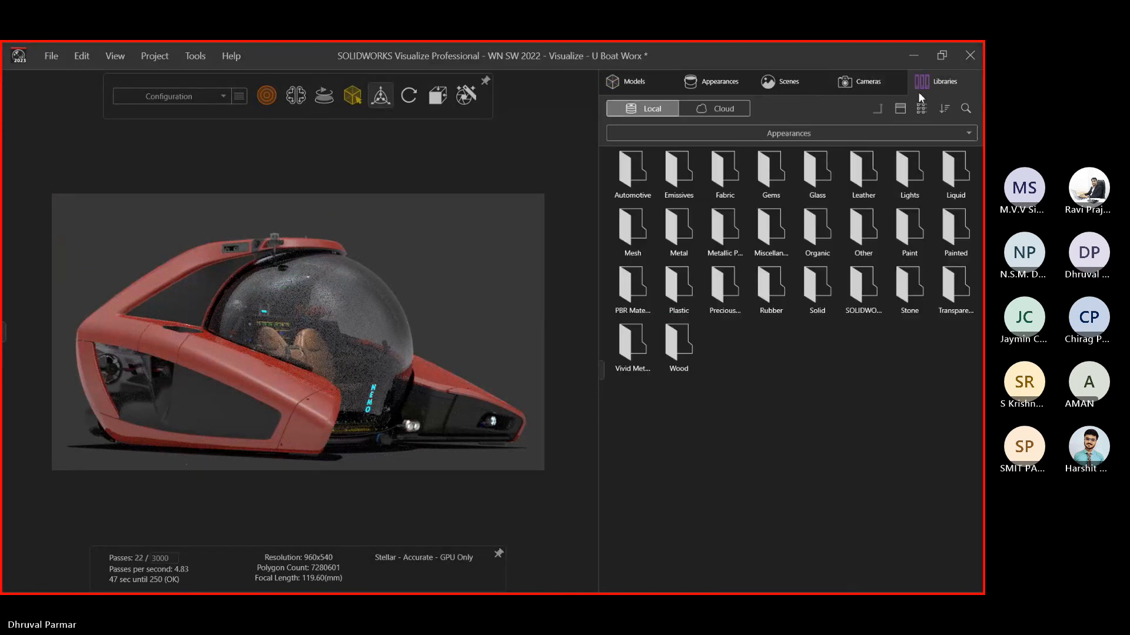
pyautogui.click(848, 135)
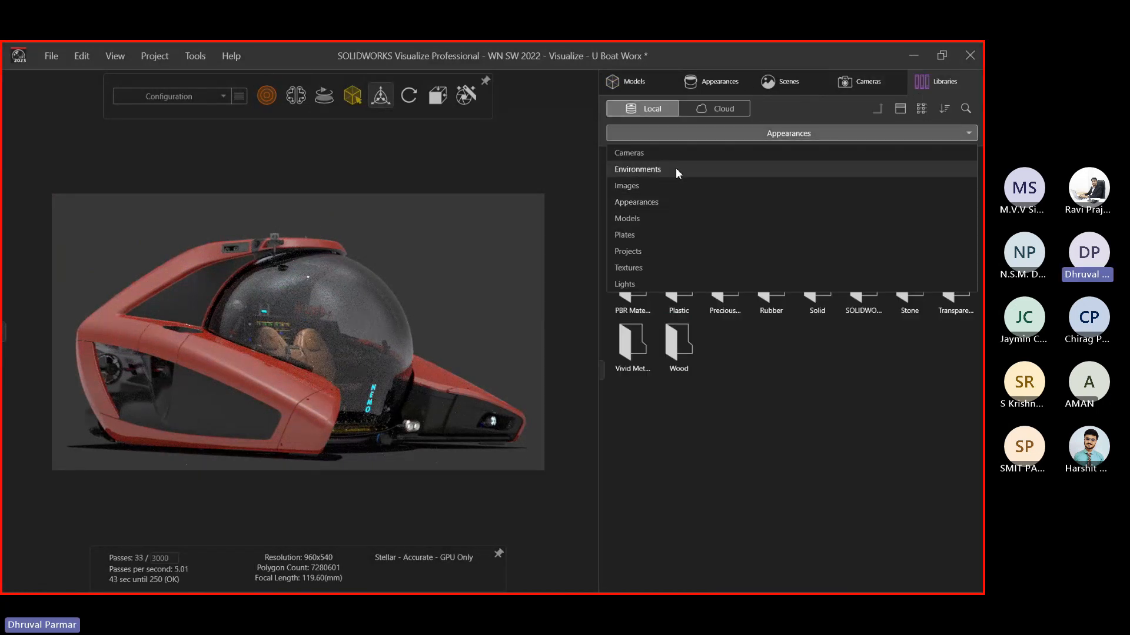
pyautogui.click(676, 168)
pyautogui.moveTo(696, 182); pyautogui.dragTo(525, 246)
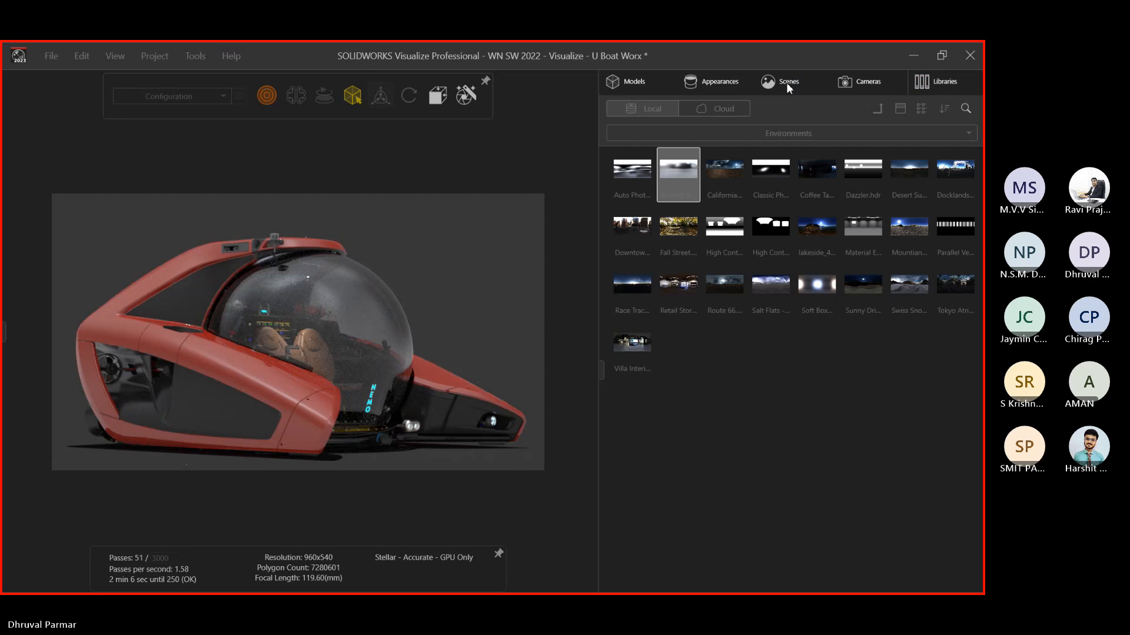
# Orbit and zoom around the whole submarine against the light studio backdrop
pyautogui.click(786, 82)
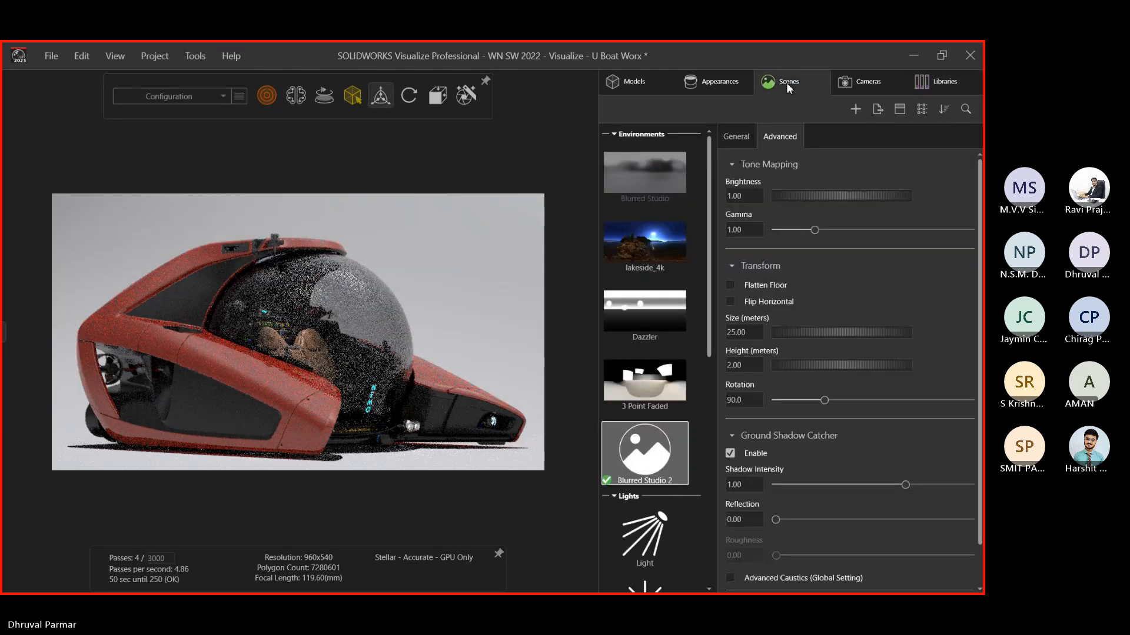
pyautogui.scroll(5, 375, 321)
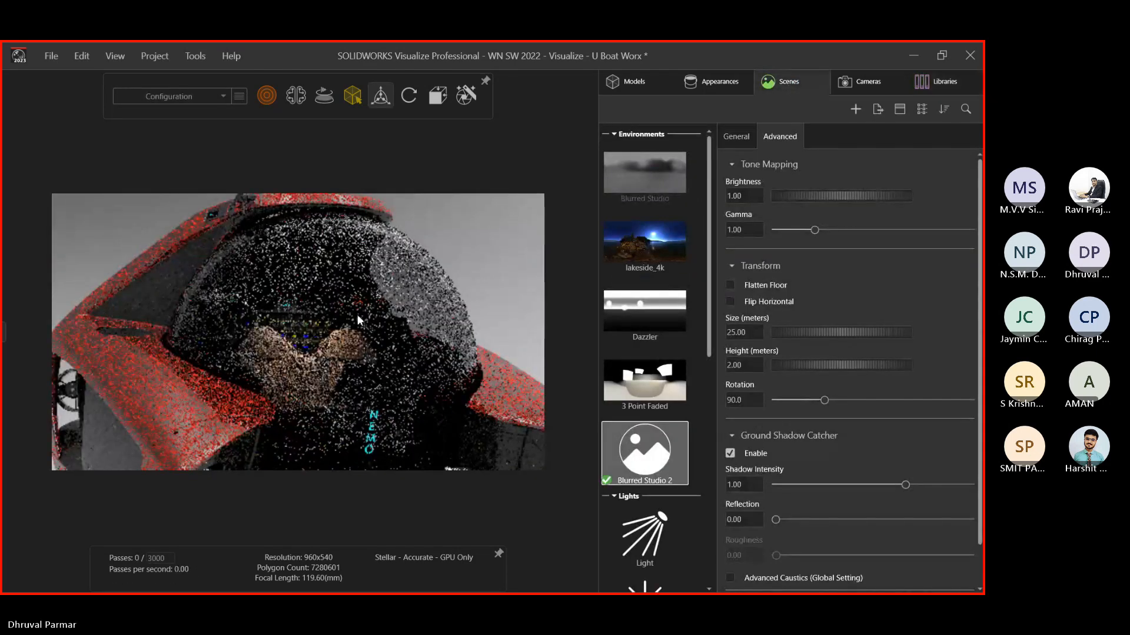
pyautogui.scroll(-5, 358, 312)
pyautogui.moveTo(358, 310); pyautogui.dragTo(419, 286)
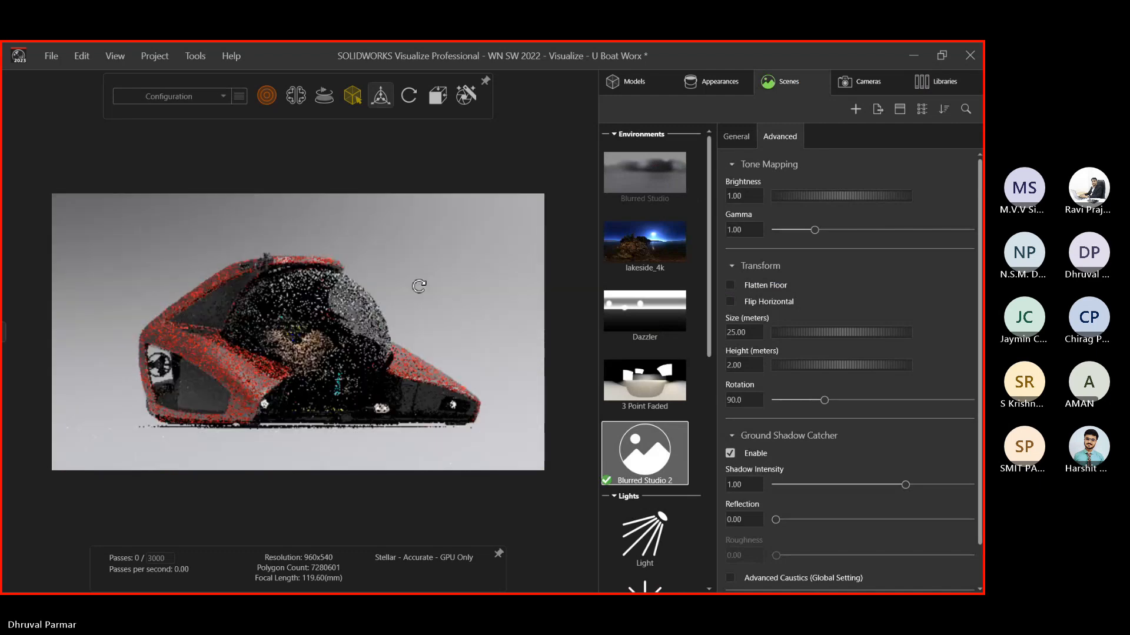
pyautogui.scroll(3, 295, 372)
pyautogui.moveTo(296, 373); pyautogui.dragTo(403, 373, button='middle')
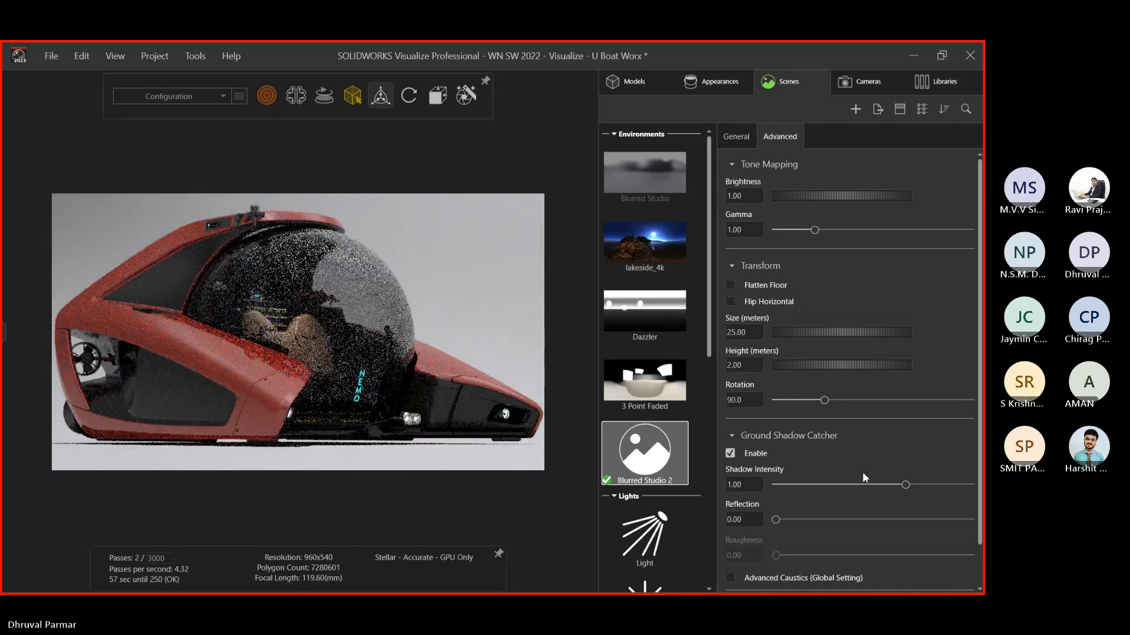
# Push Camera 3's focal distance out, orbit in on the cockpit, and pick hull focus at 5.13
pyautogui.click(742, 141)
pyautogui.click(843, 82)
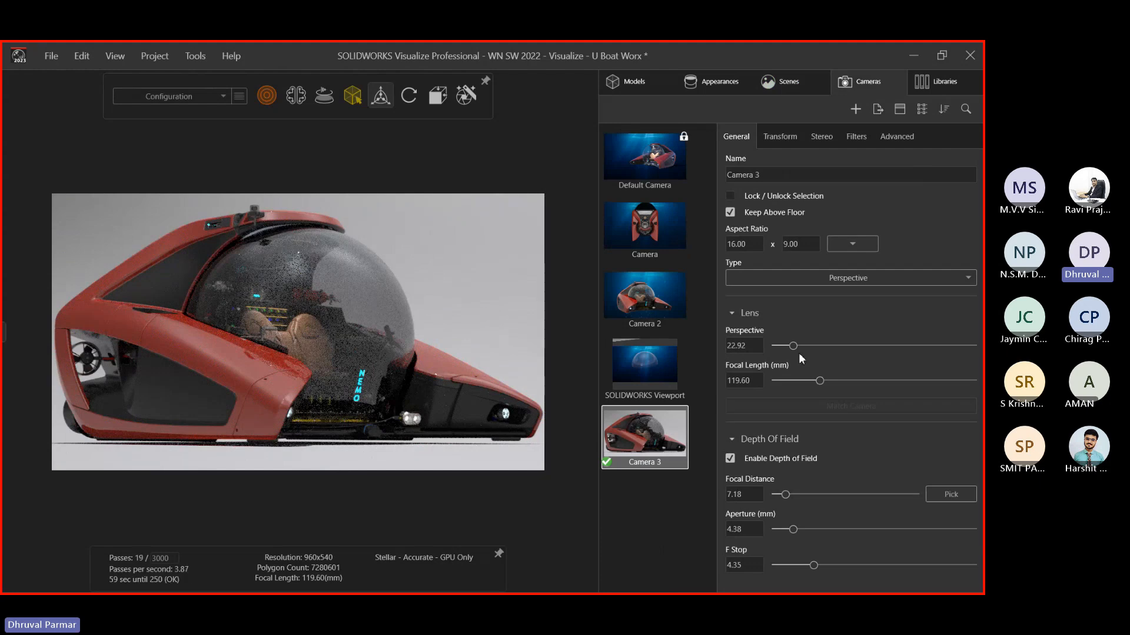
pyautogui.moveTo(785, 495); pyautogui.dragTo(879, 497)
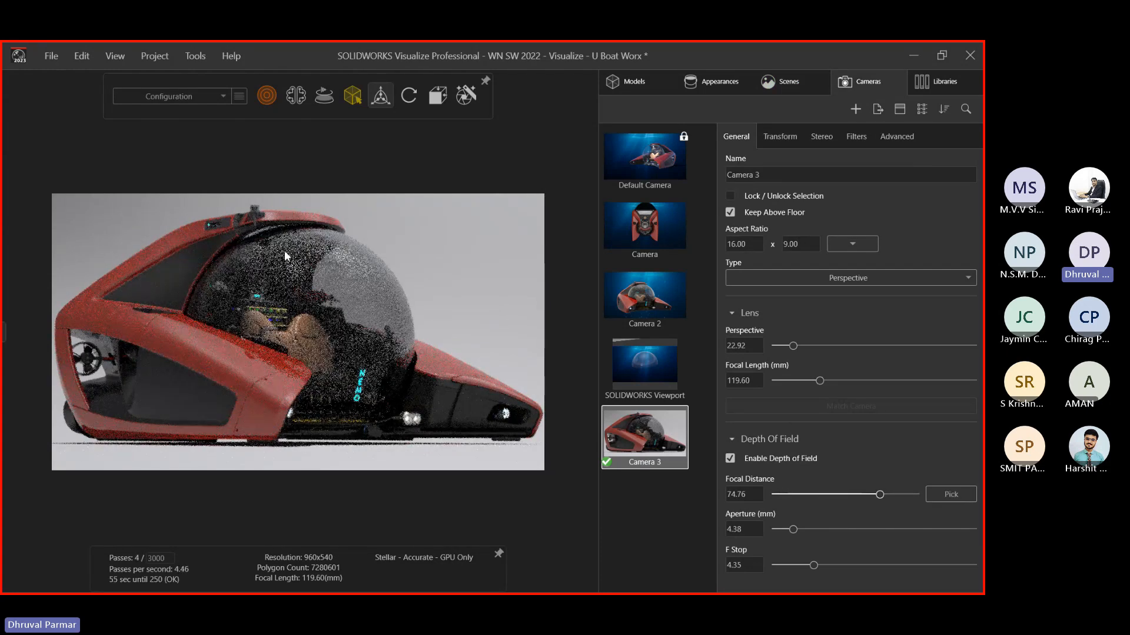
pyautogui.scroll(3, 340, 266)
pyautogui.moveTo(340, 266); pyautogui.dragTo(361, 390)
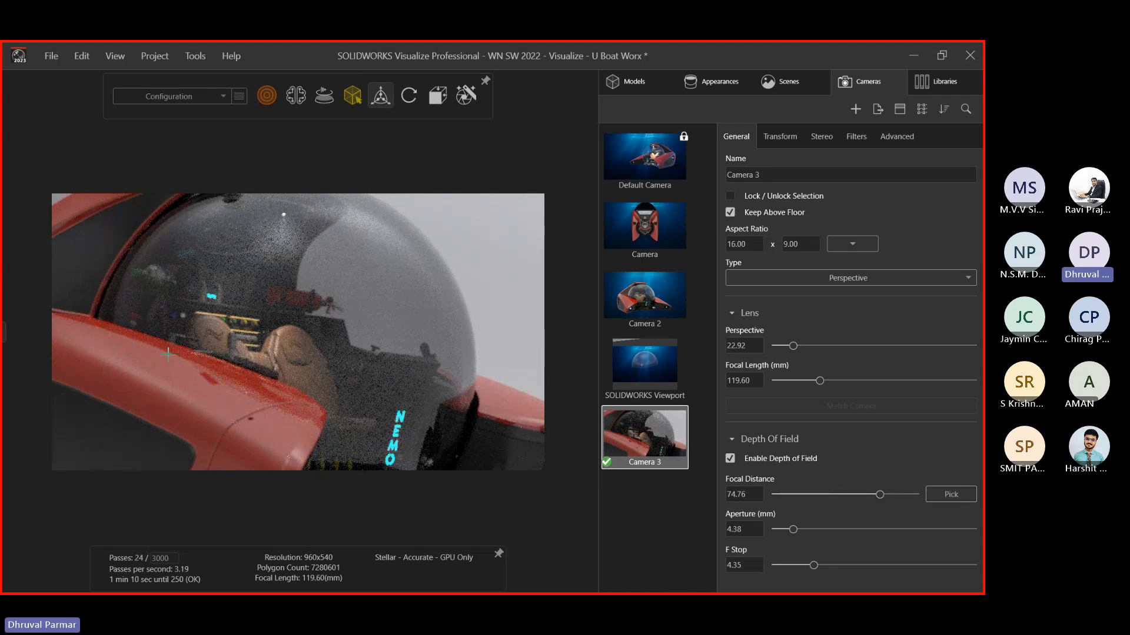
pyautogui.moveTo(166, 353); pyautogui.dragTo(336, 500)
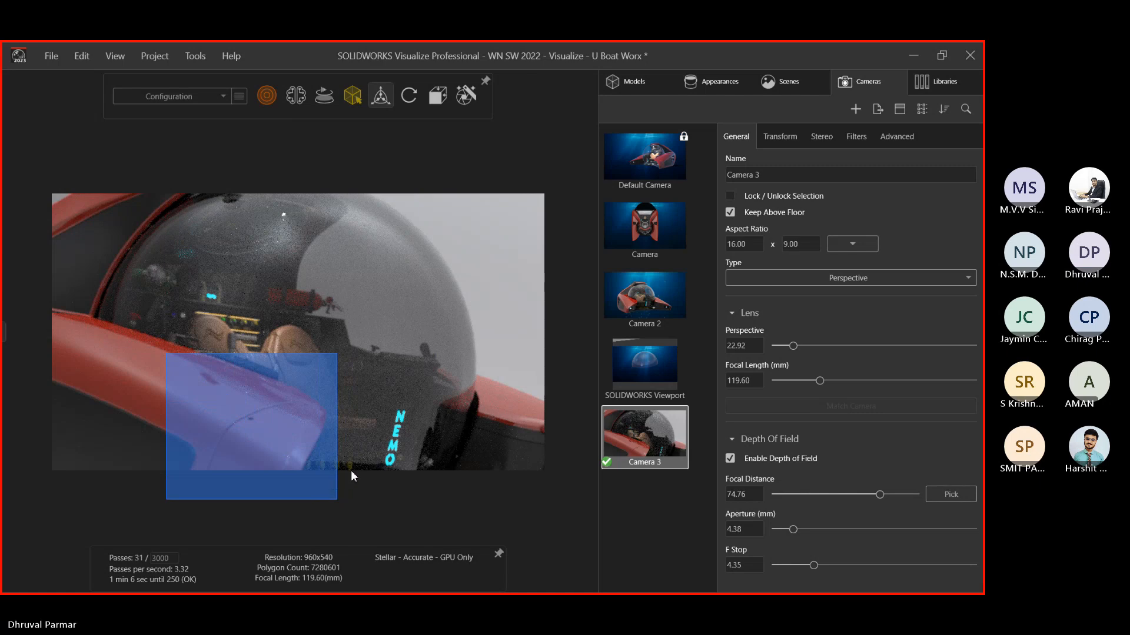
pyautogui.click(368, 459)
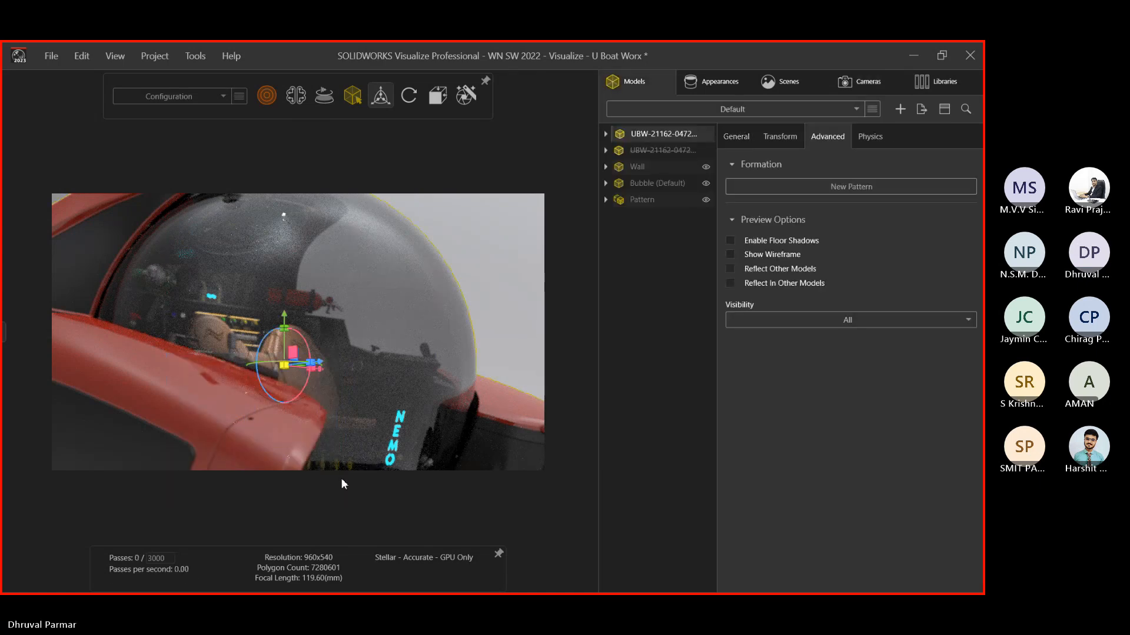
pyautogui.click(476, 243)
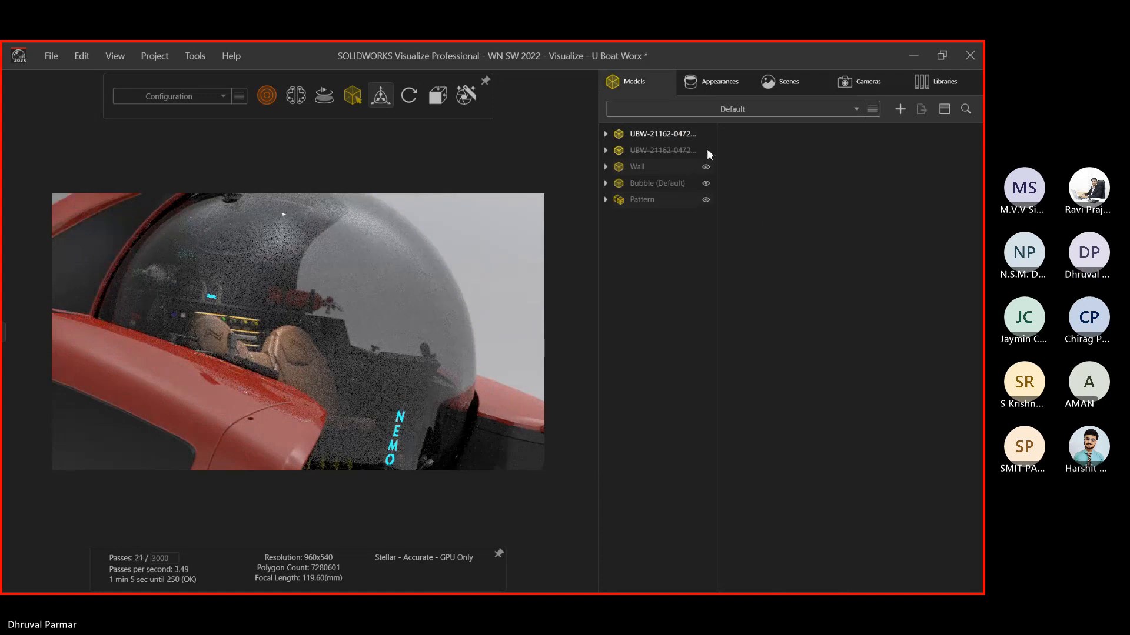
# Re-pick Camera 3's focus on the cockpit dome for a 3.69 focal distance
pyautogui.click(851, 87)
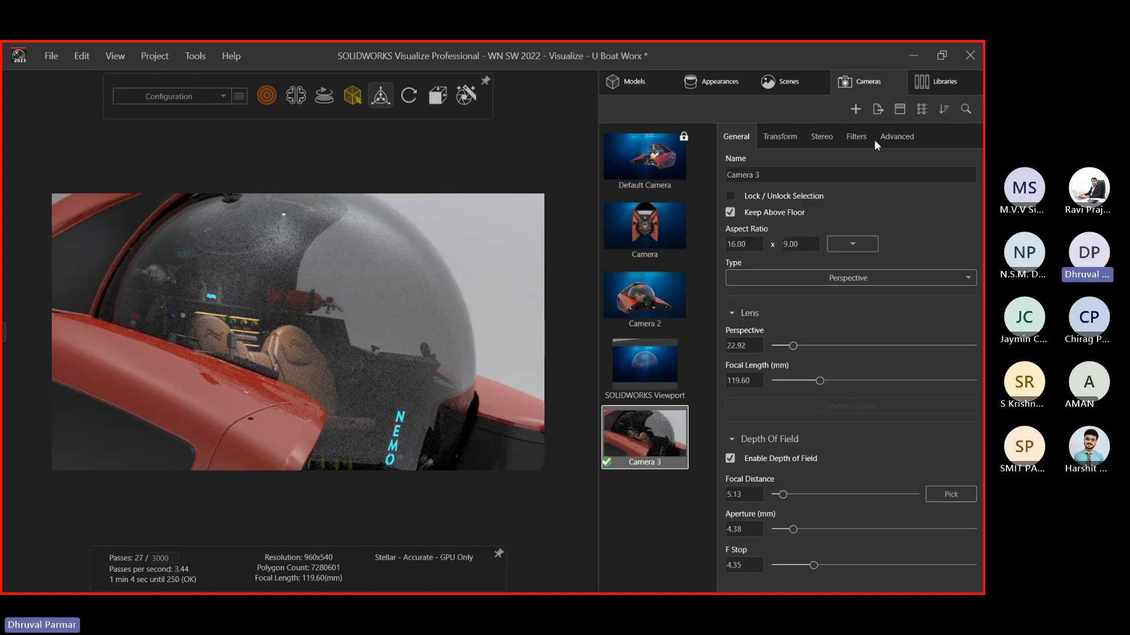
pyautogui.click(951, 494)
pyautogui.moveTo(231, 219); pyautogui.dragTo(392, 356)
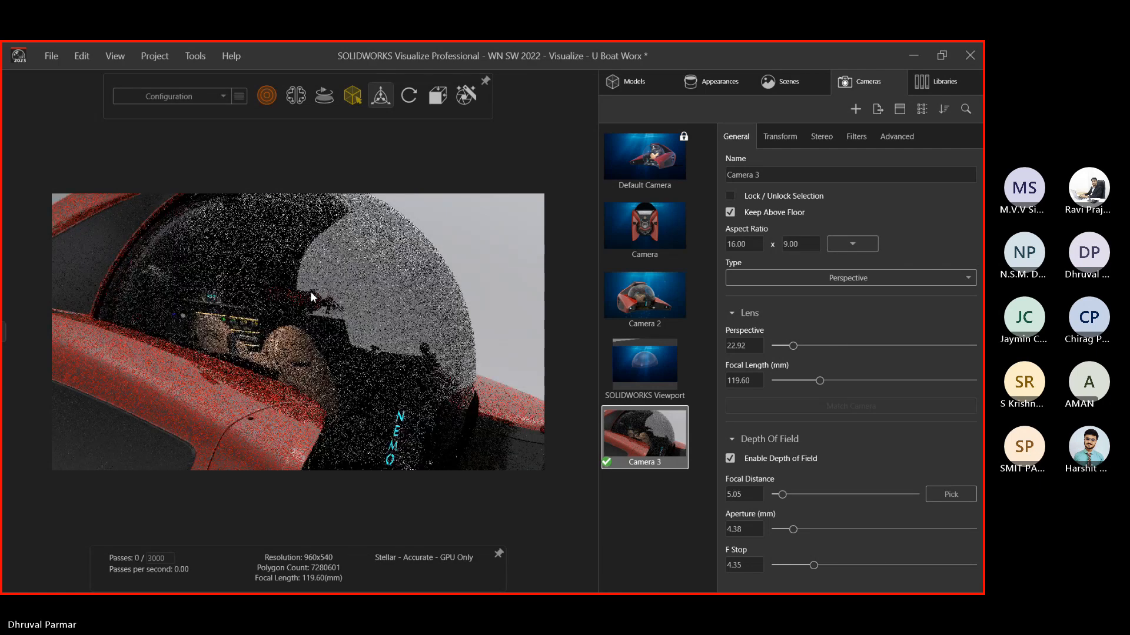
pyautogui.scroll(2, 326, 396)
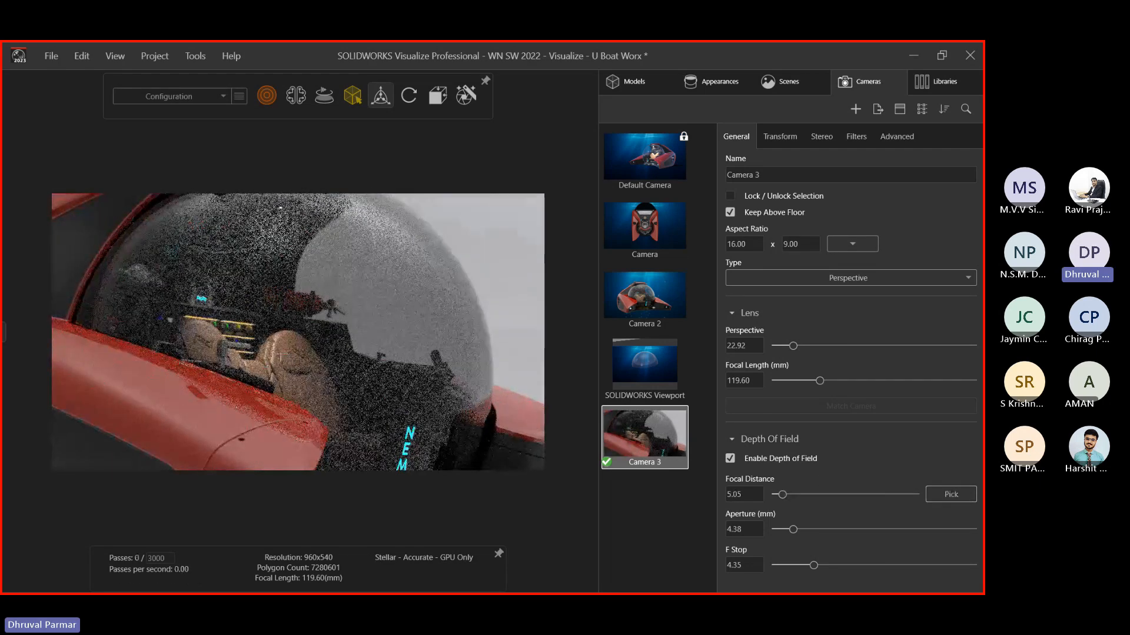
pyautogui.moveTo(204, 216); pyautogui.dragTo(461, 361)
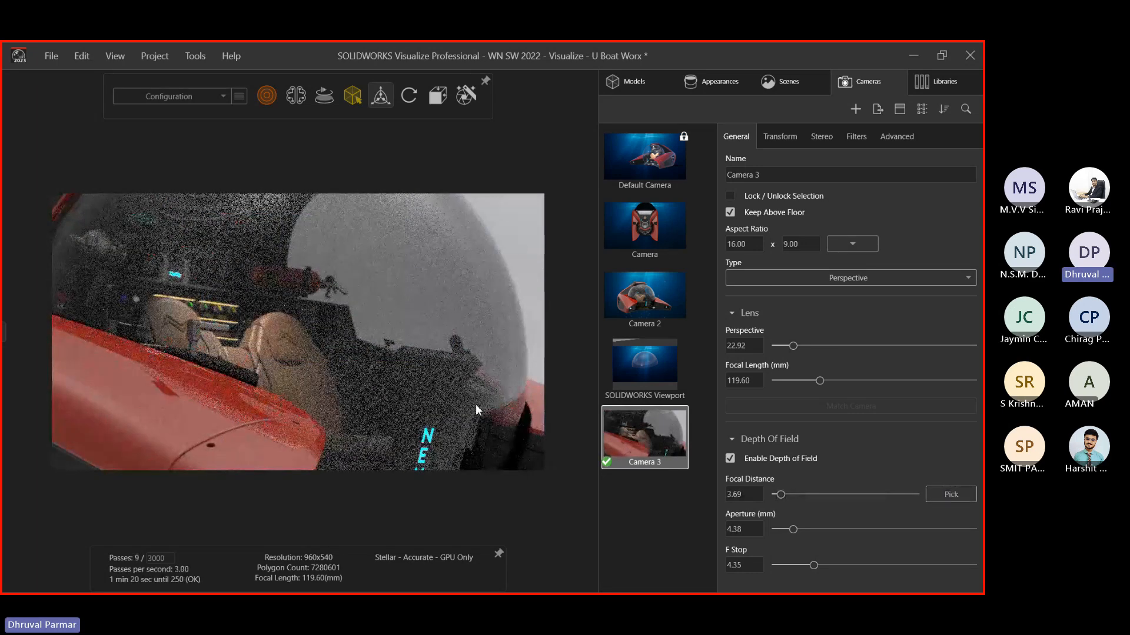
# Zoom out and orbit slightly to frame the entire red submarine
pyautogui.moveTo(480, 393); pyautogui.dragTo(408, 353)
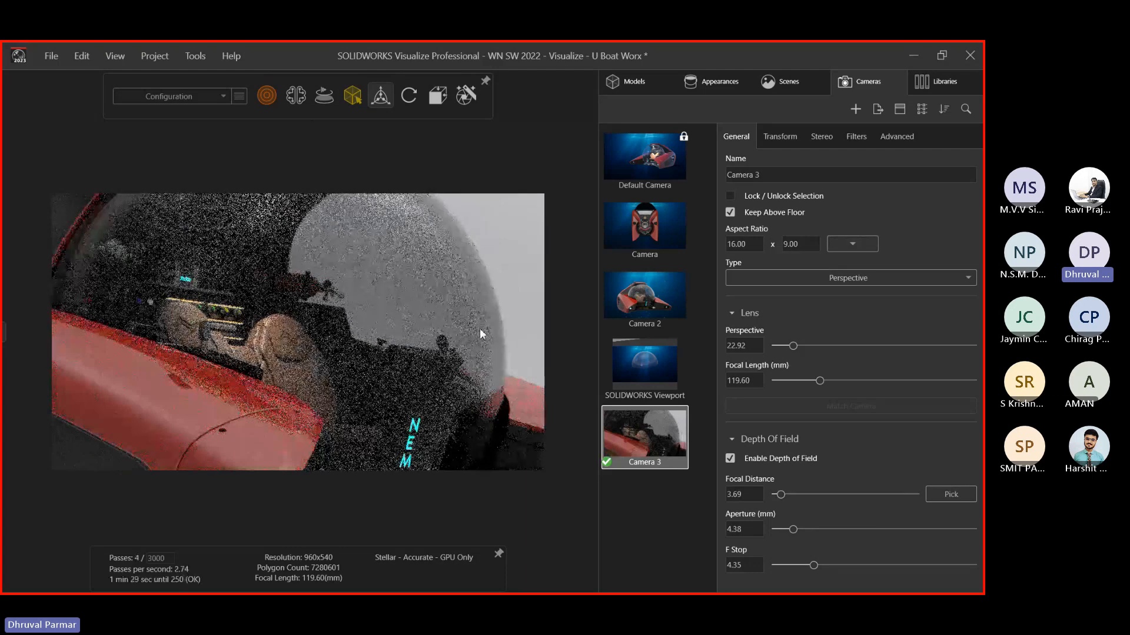
pyautogui.scroll(-3, 480, 330)
pyautogui.scroll(-5, 409, 335)
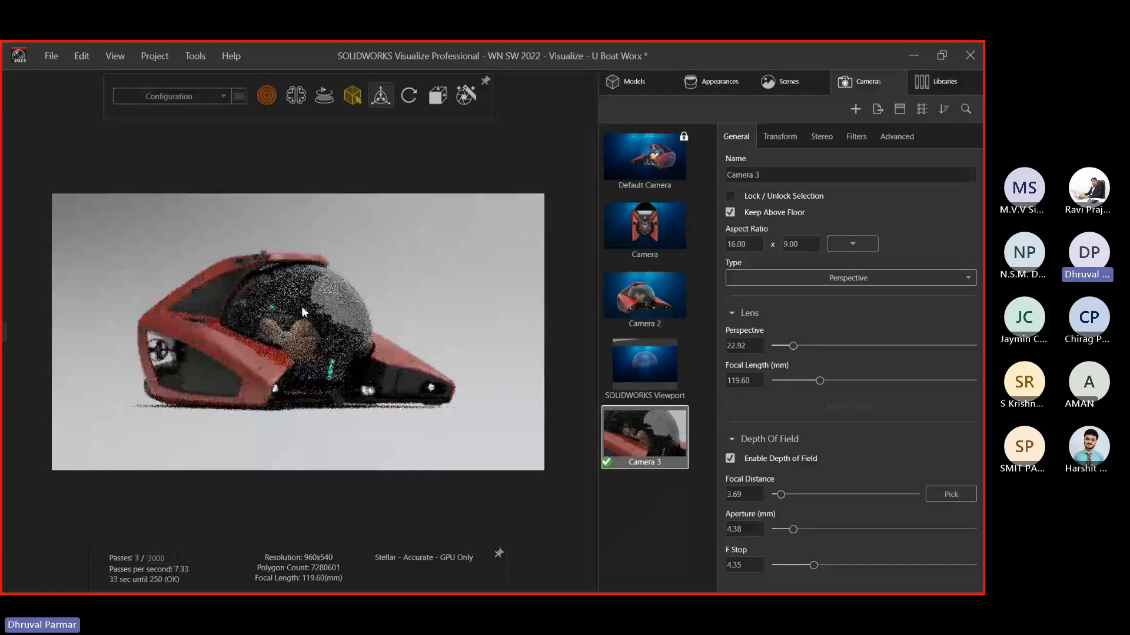
pyautogui.scroll(3, 308, 301)
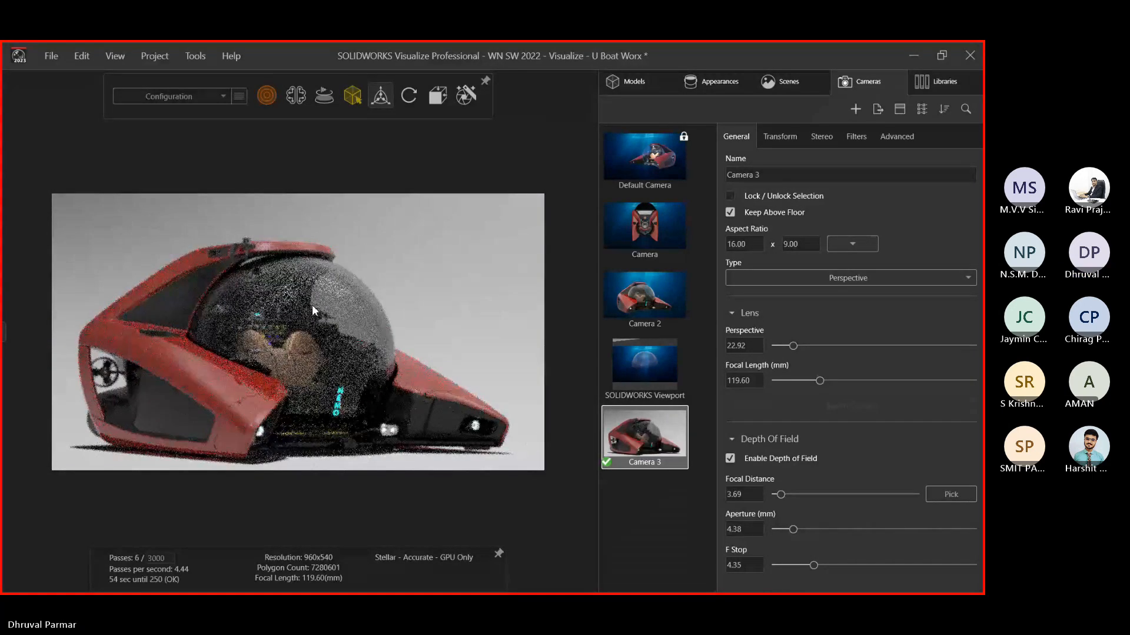
pyautogui.moveTo(312, 305); pyautogui.dragTo(235, 362)
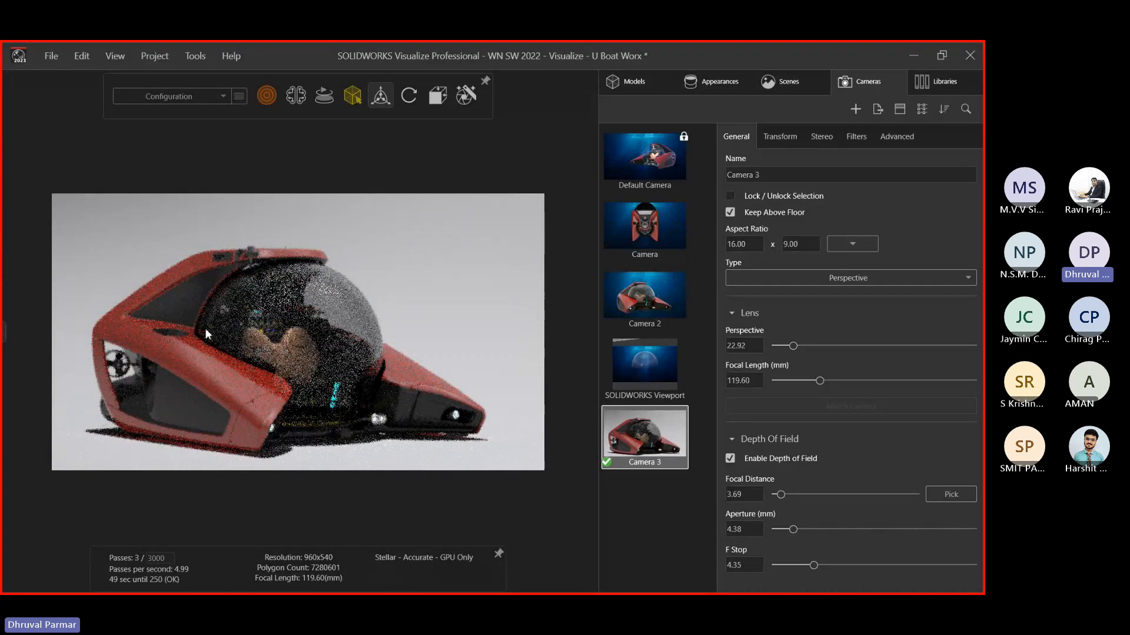
pyautogui.scroll(-5, 206, 328)
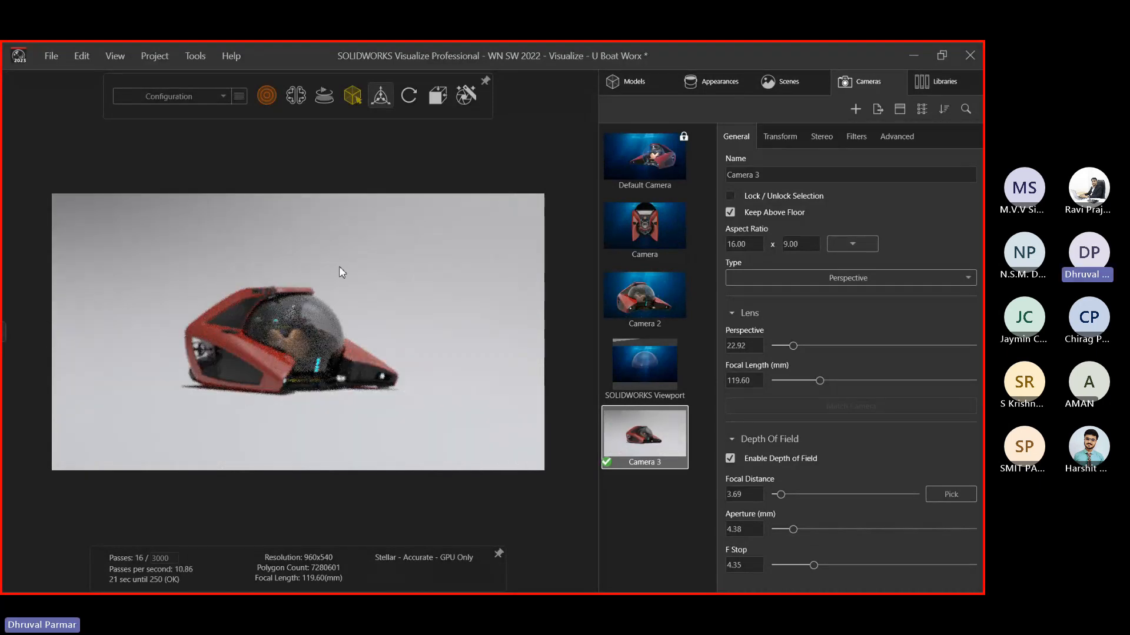
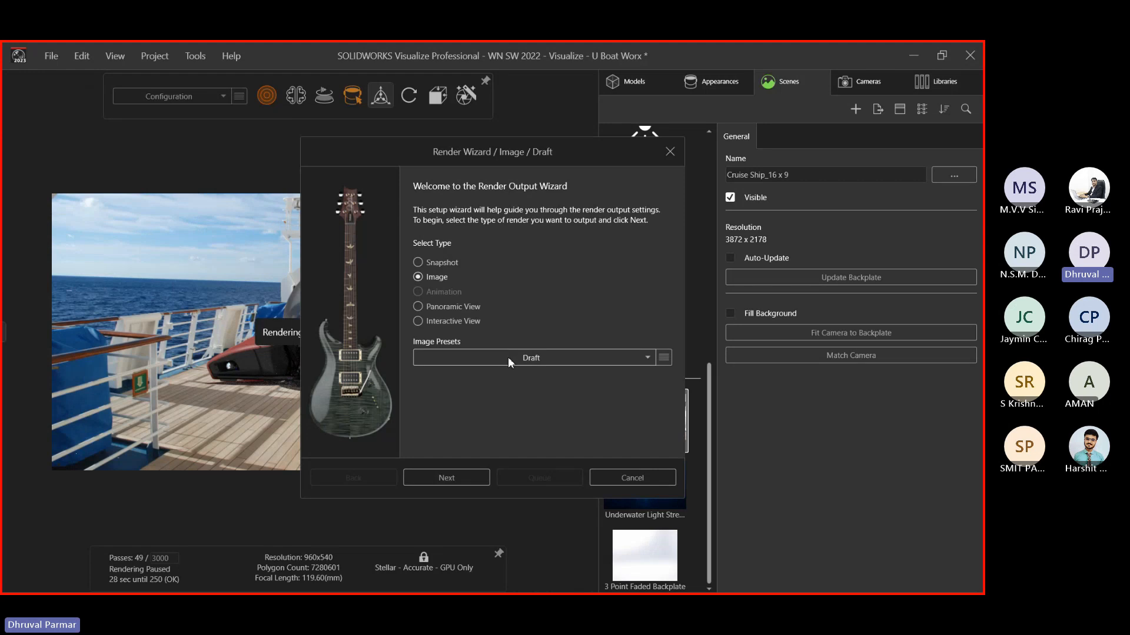
# Choose the 4K High Quality image preset and JPEG as the output format
pyautogui.click(507, 358)
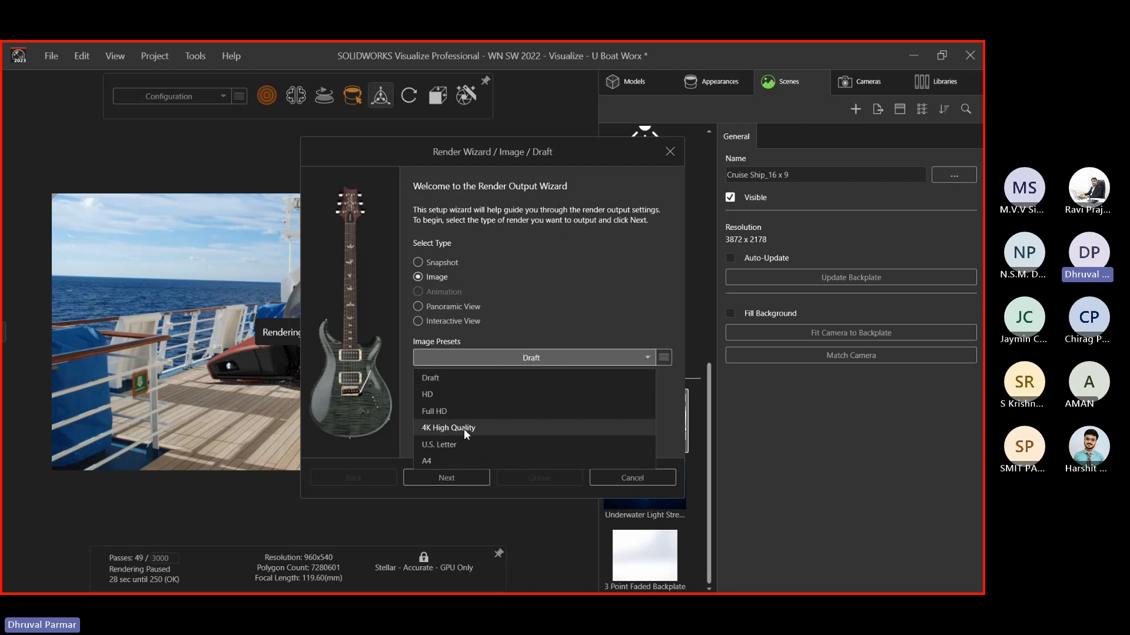
pyautogui.click(464, 429)
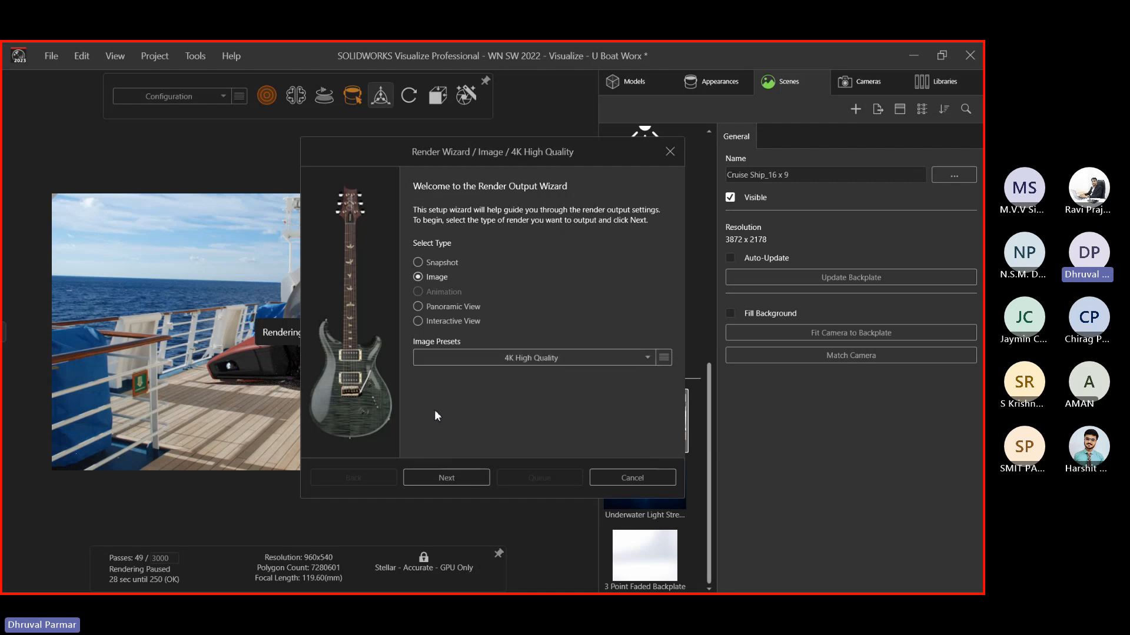
pyautogui.click(419, 480)
pyautogui.click(488, 203)
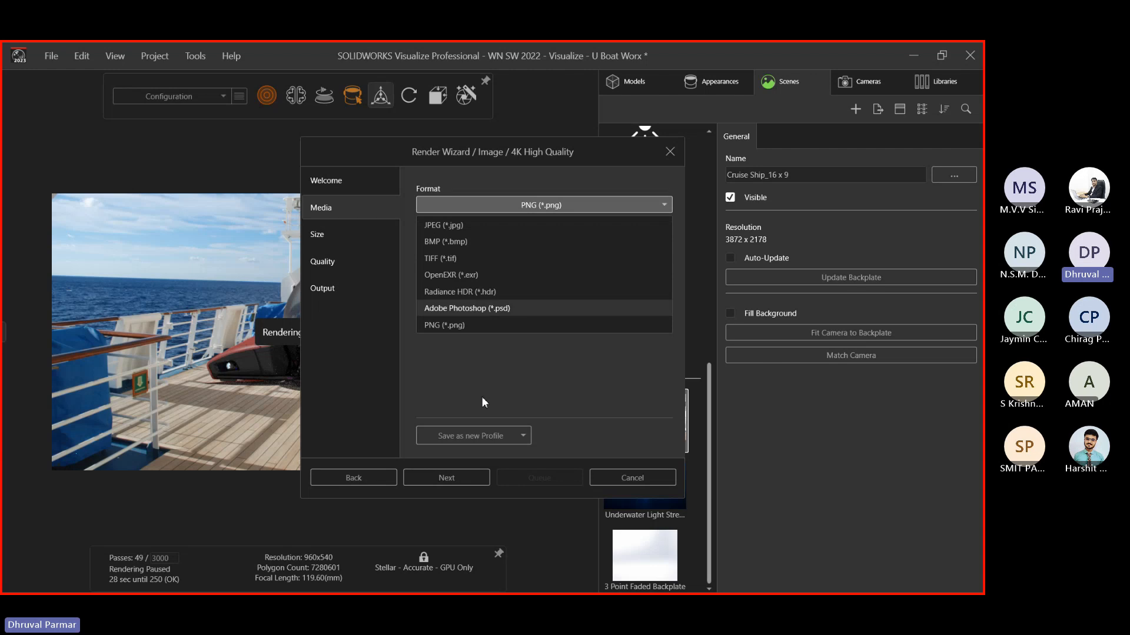
pyautogui.click(481, 396)
pyautogui.click(470, 204)
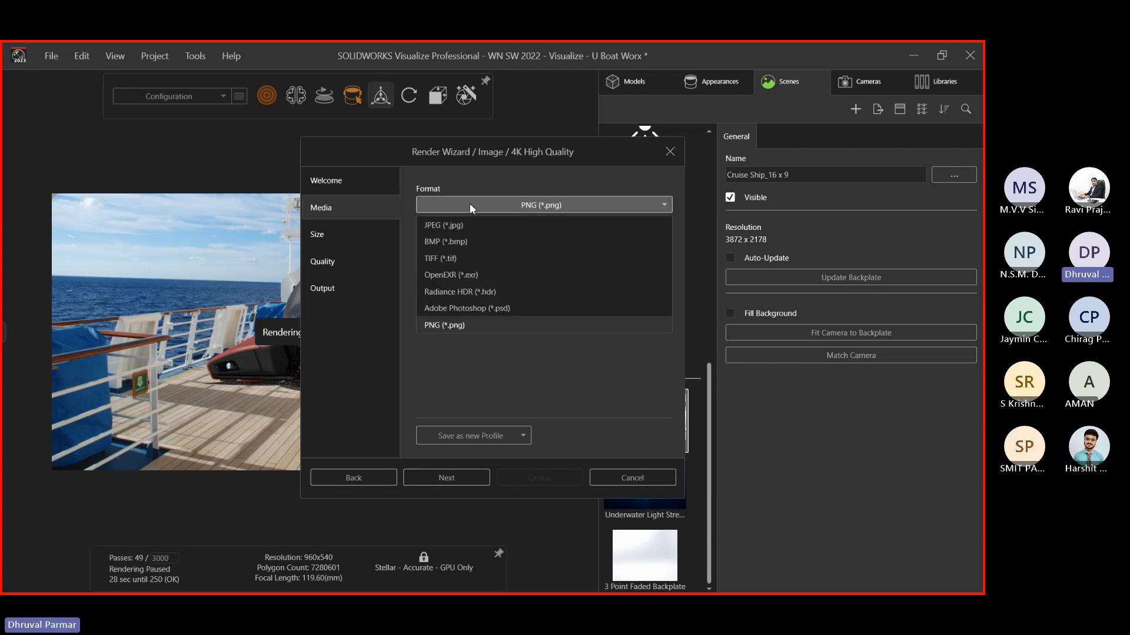
pyautogui.click(454, 227)
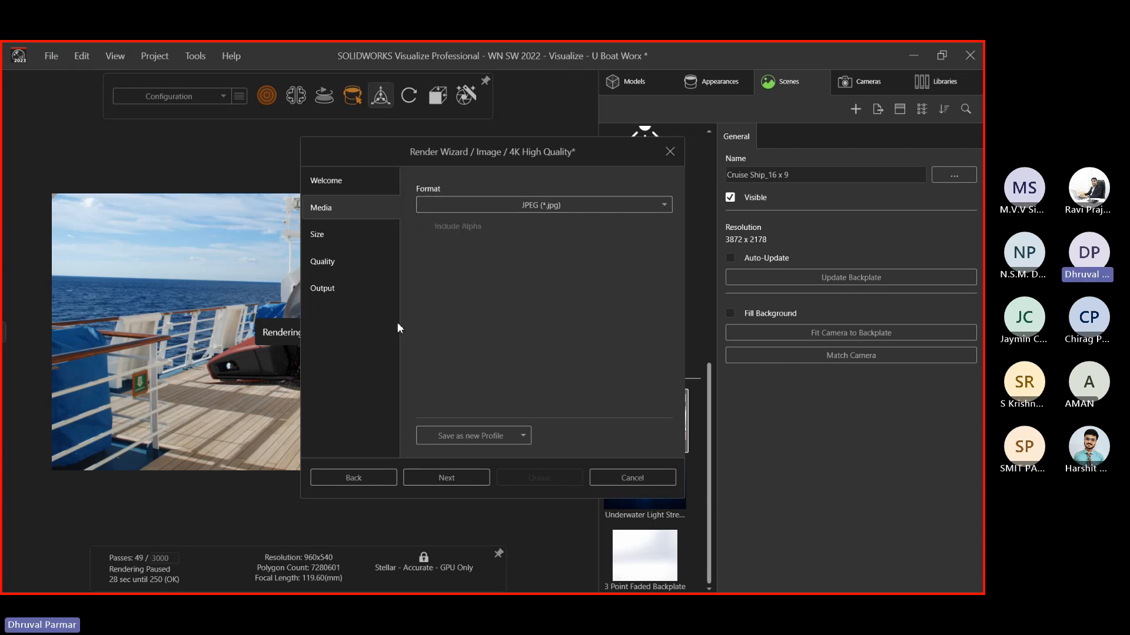
pyautogui.click(465, 480)
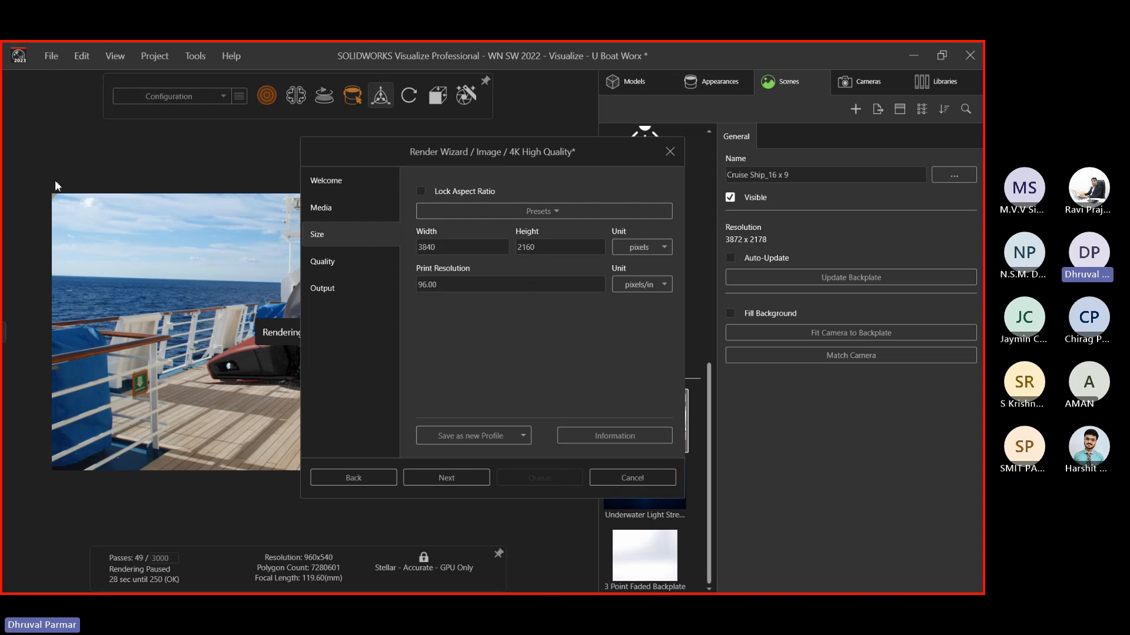
# Check the size presets, keeping 3840 × 2160, and advance to the quality settings
pyautogui.click(486, 211)
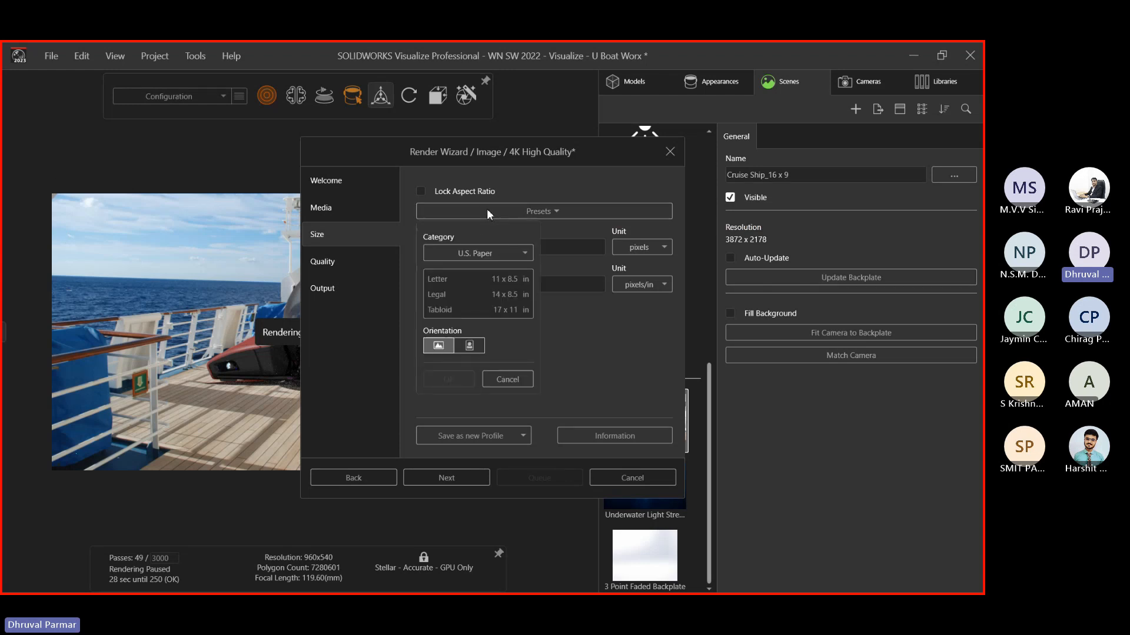
pyautogui.click(481, 260)
pyautogui.click(481, 260)
pyautogui.click(496, 255)
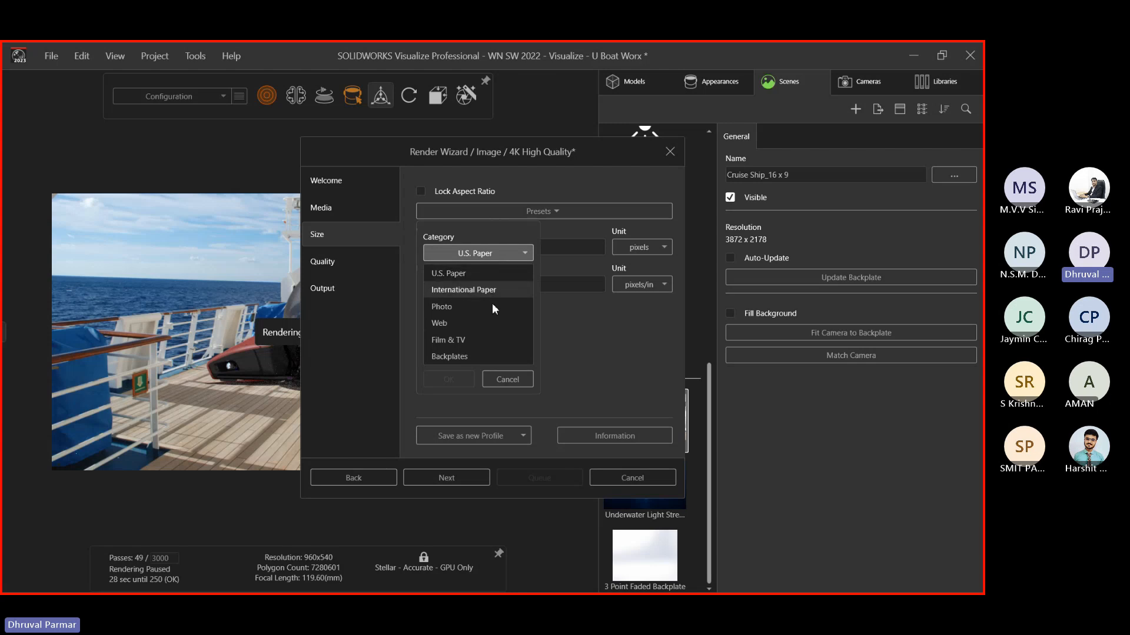
pyautogui.click(581, 346)
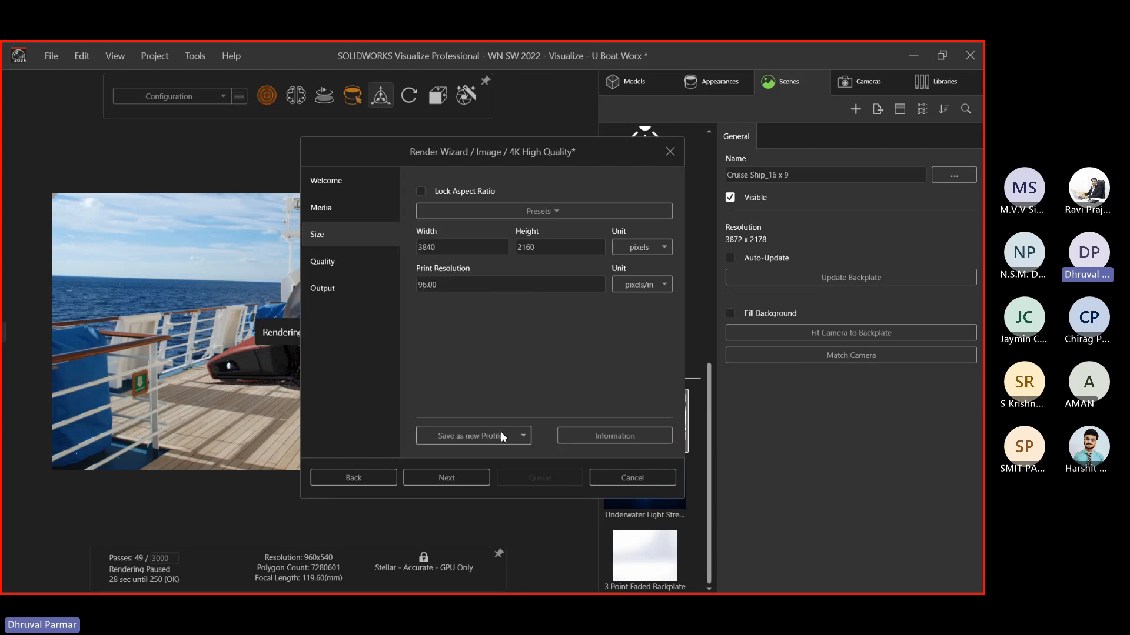
pyautogui.click(437, 475)
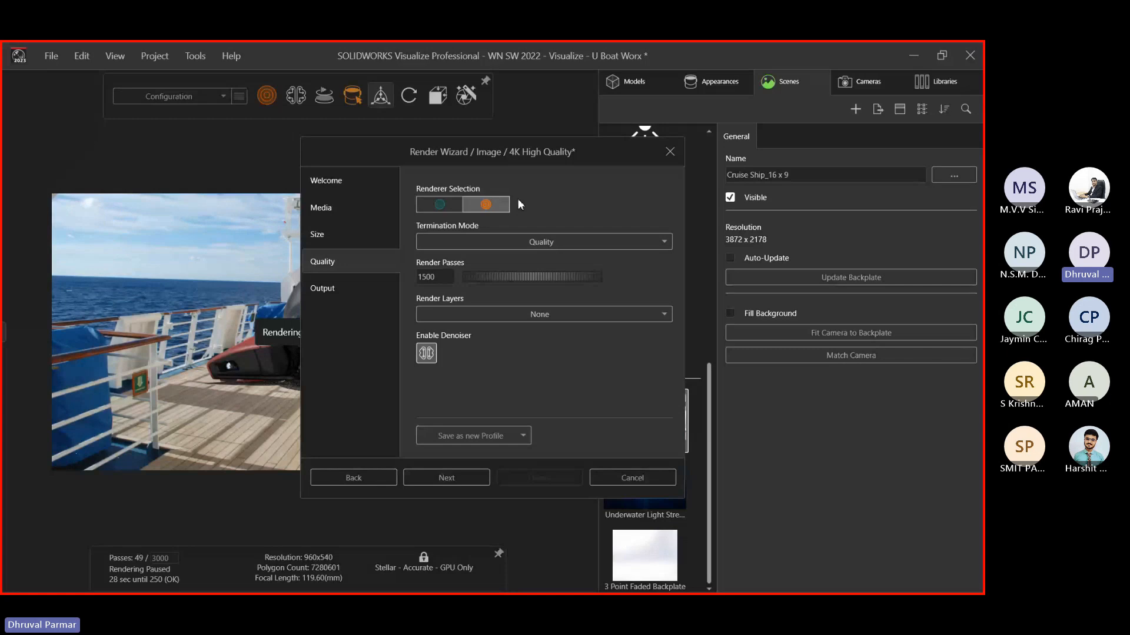
# Keep Quality termination mode and change render passes from 1500 to 1000
pyautogui.click(442, 242)
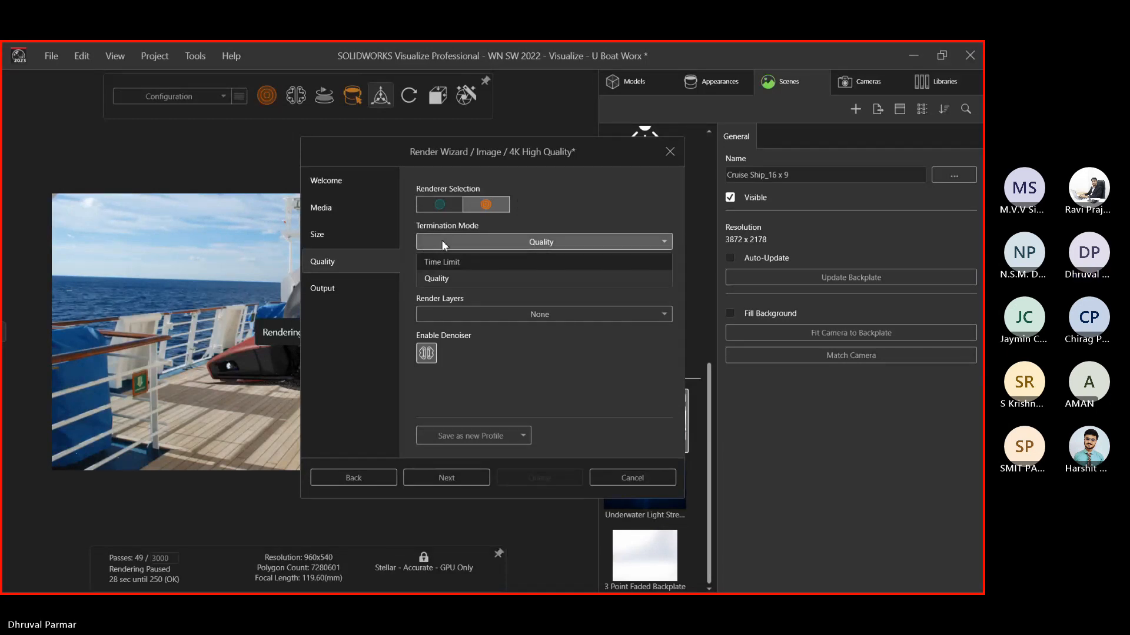
pyautogui.click(436, 279)
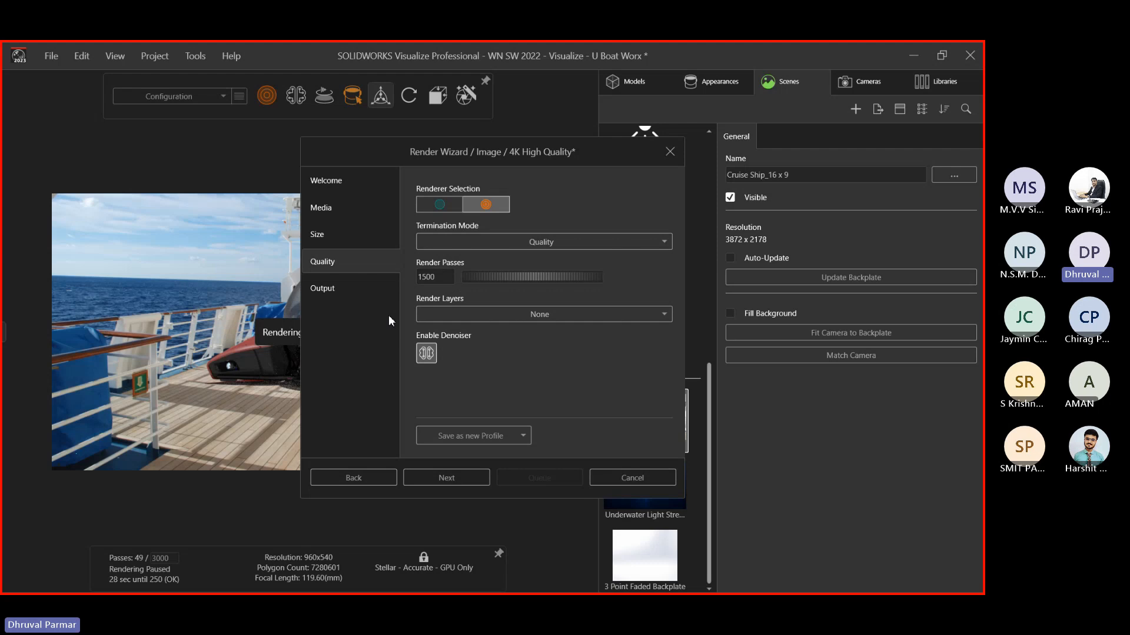
pyautogui.moveTo(425, 281); pyautogui.dragTo(424, 282)
pyautogui.click(423, 280)
pyautogui.press('BackSpace')
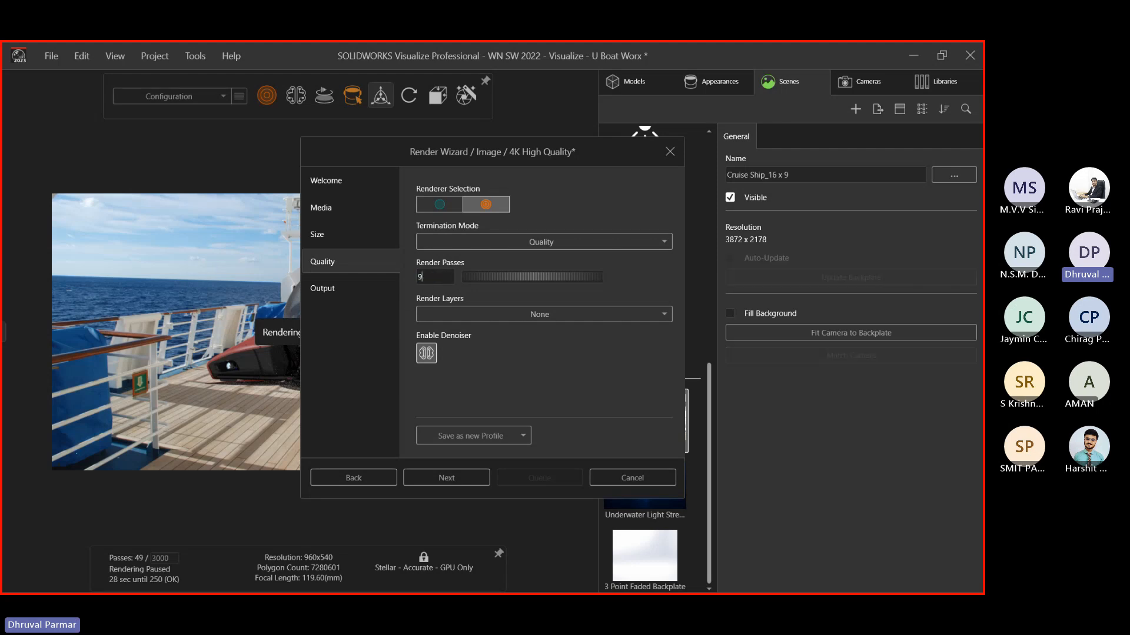
pyautogui.write('1000')
pyautogui.press('Return')
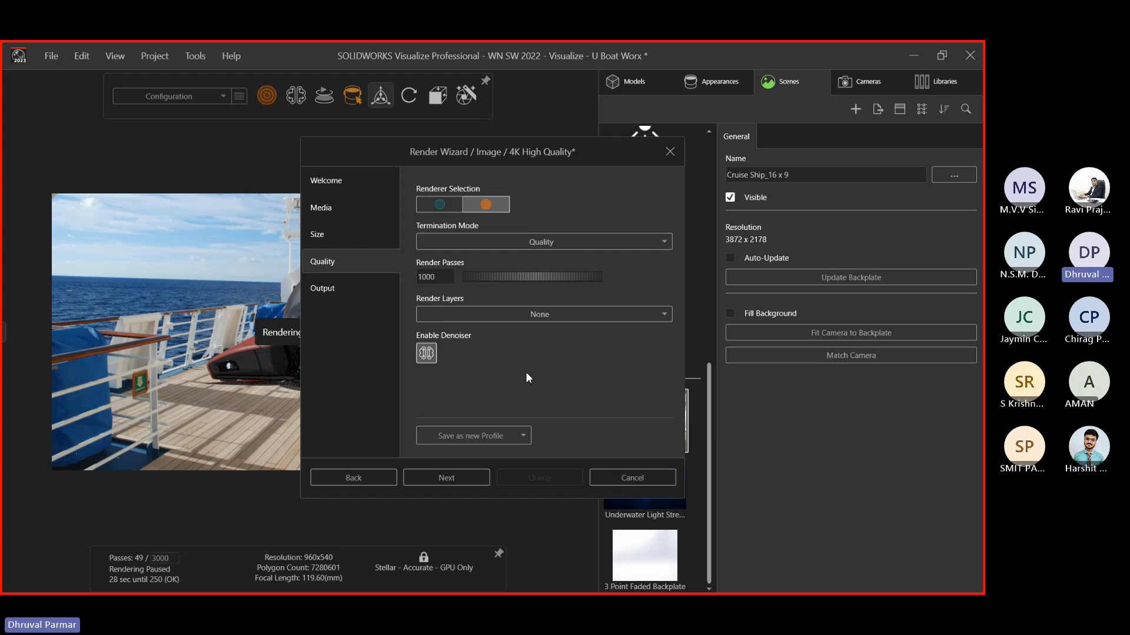
# Create a 'NEMO Renders' folder on the Desktop and set it as the output folder
pyautogui.click(447, 481)
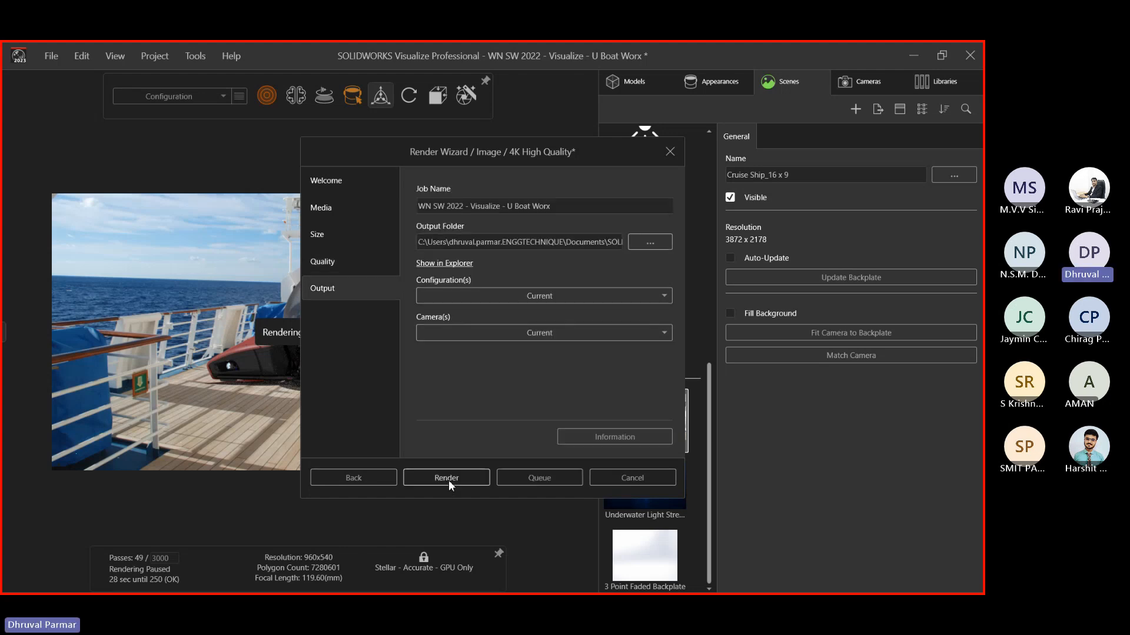
pyautogui.click(650, 242)
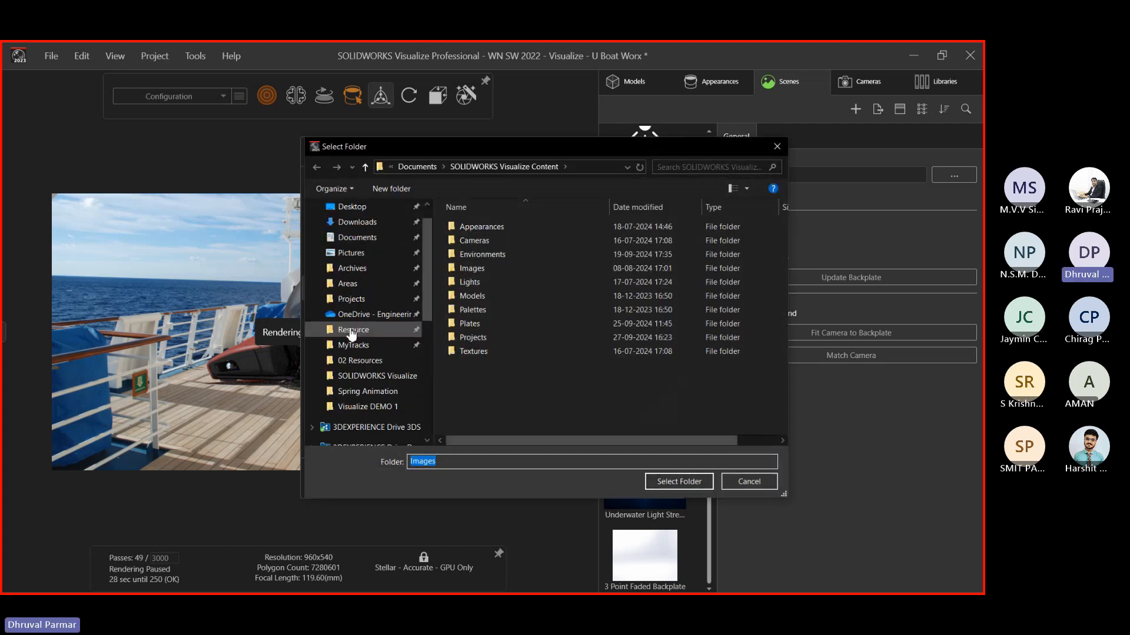
pyautogui.scroll(2, 351, 335)
pyautogui.click(354, 216)
pyautogui.click(352, 233)
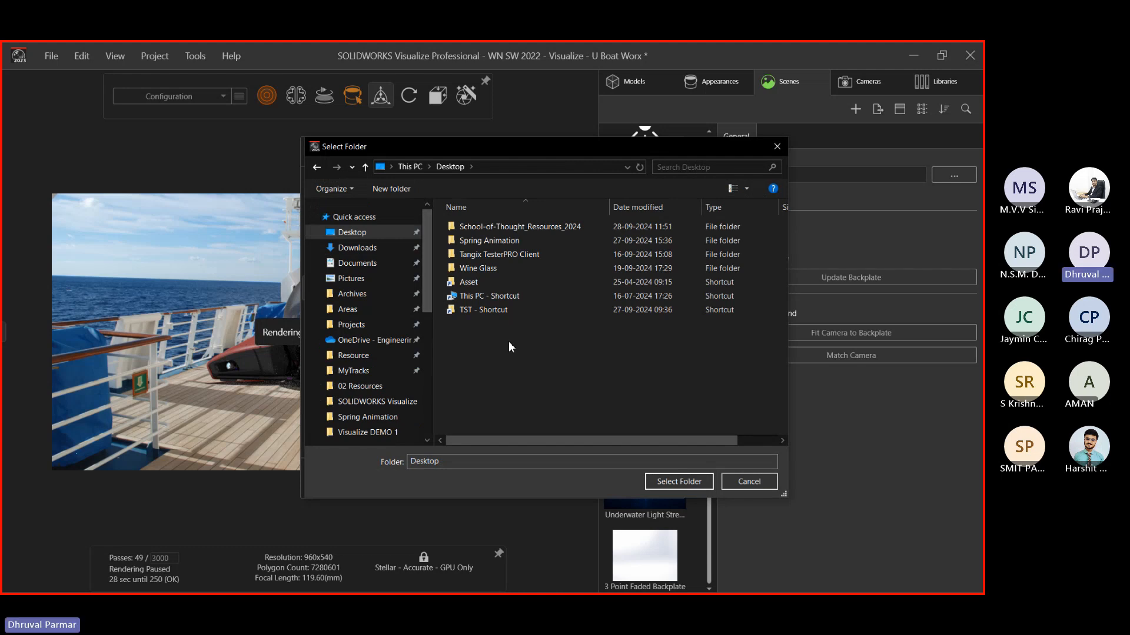
pyautogui.hotkey('ctrl', 'shift', 'n')
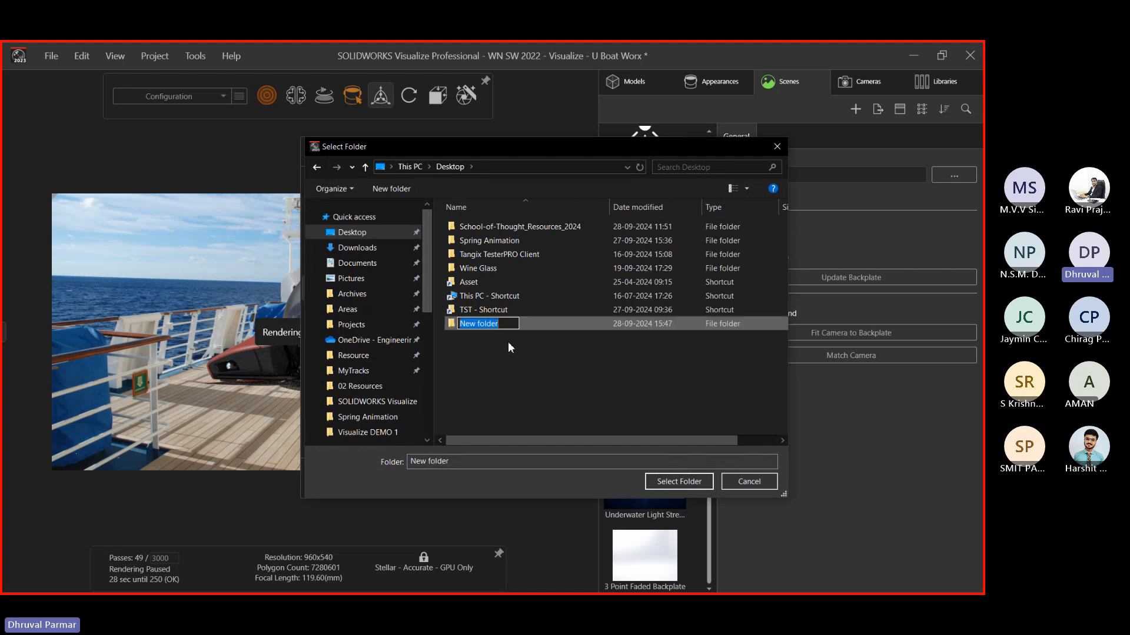
pyautogui.write('NEMO')
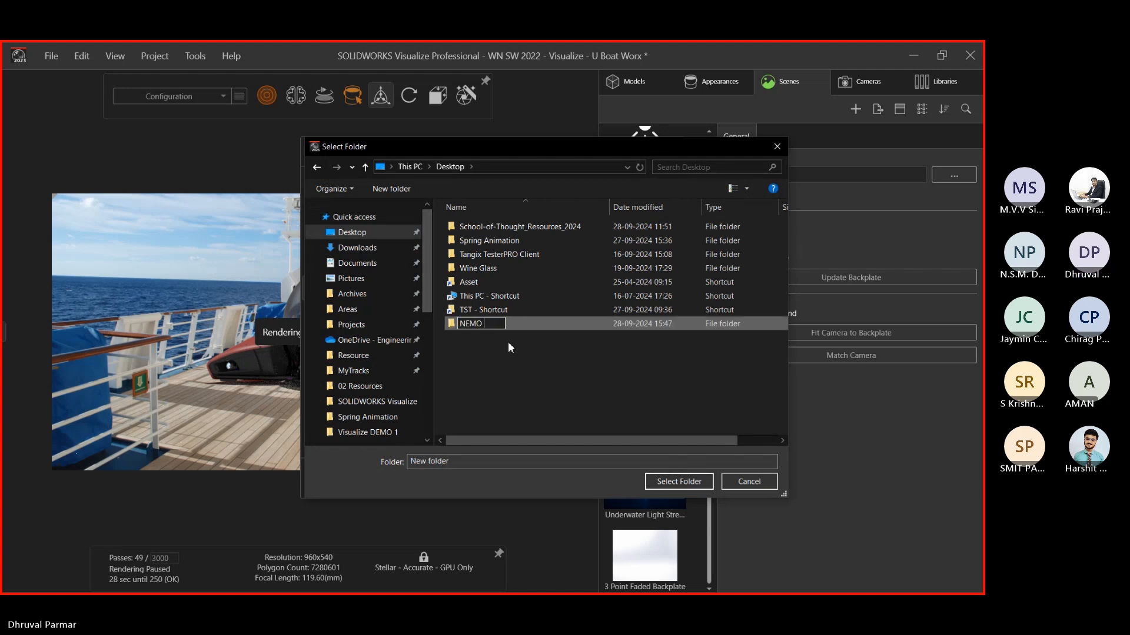
pyautogui.write(' Renders')
pyautogui.press('Return')
pyautogui.press('Return')
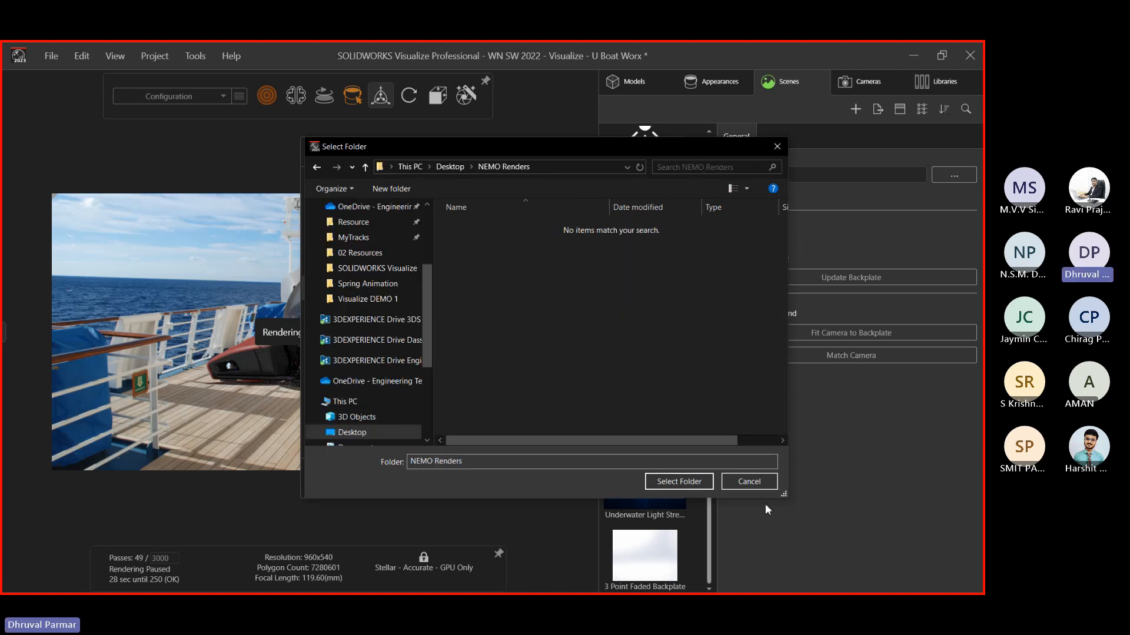
pyautogui.click(670, 480)
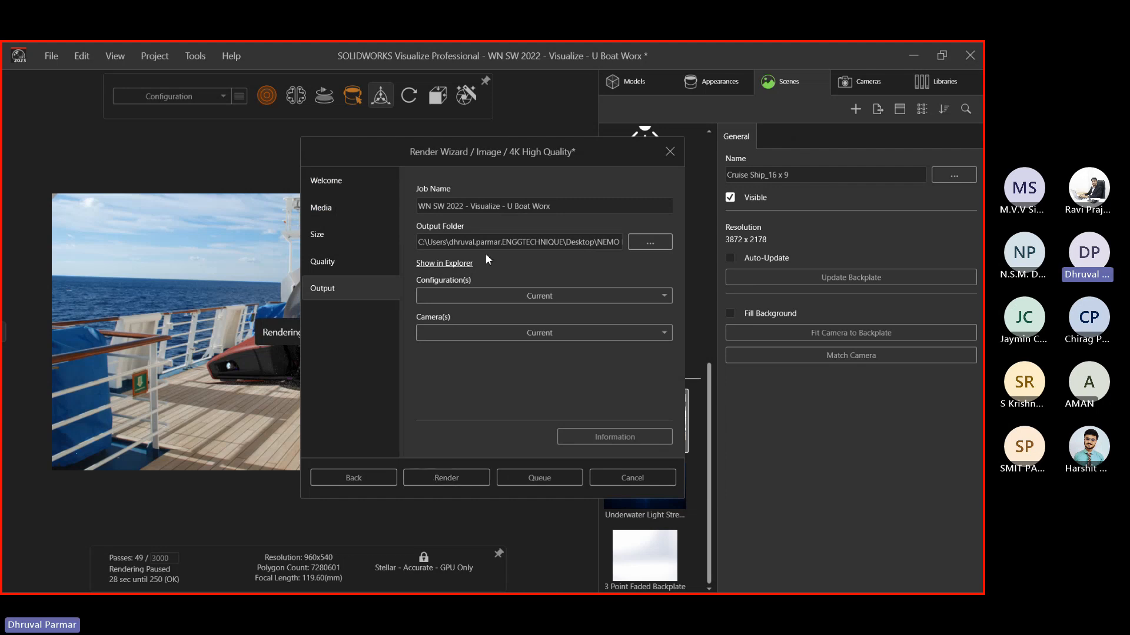
# Select only the Deck Side configuration and start the render
pyautogui.click(481, 296)
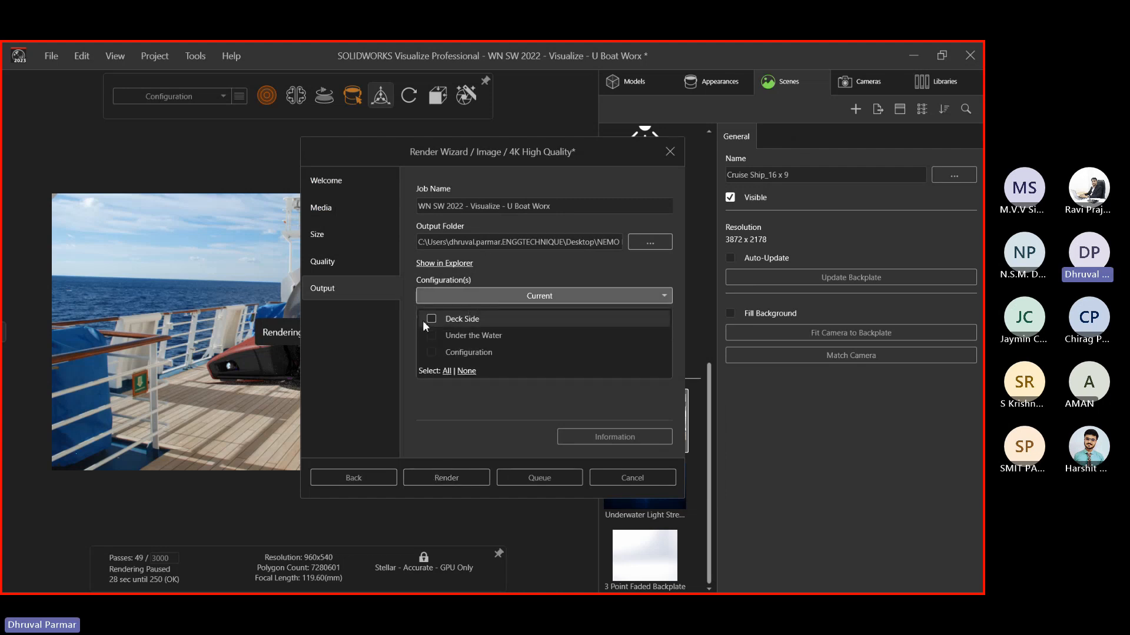
pyautogui.click(429, 319)
pyautogui.click(430, 336)
pyautogui.click(429, 352)
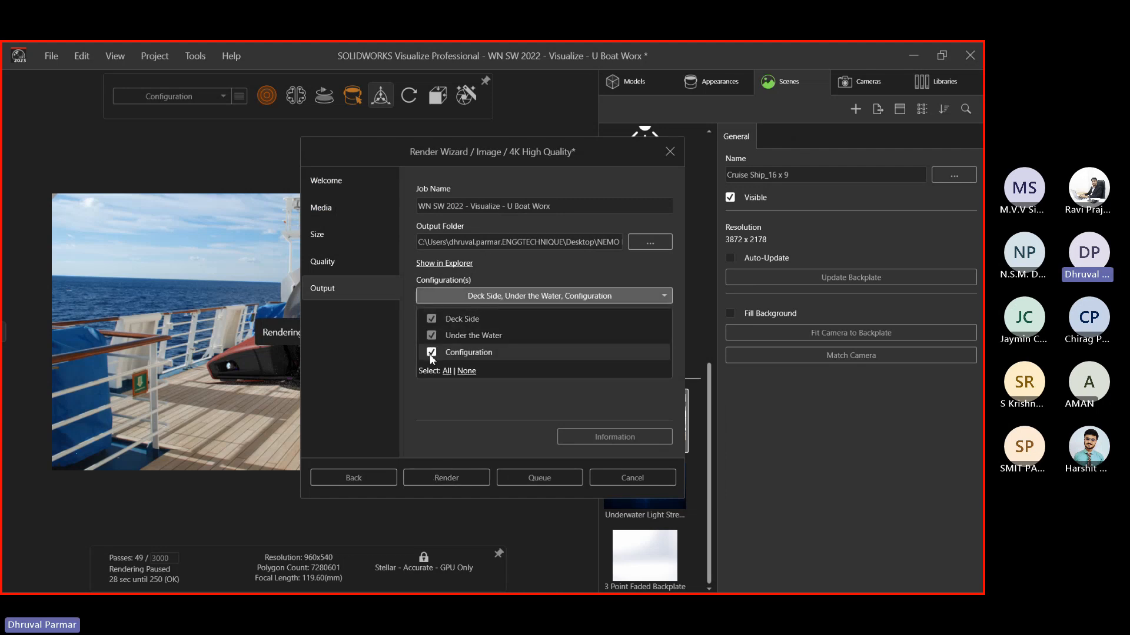
pyautogui.click(430, 335)
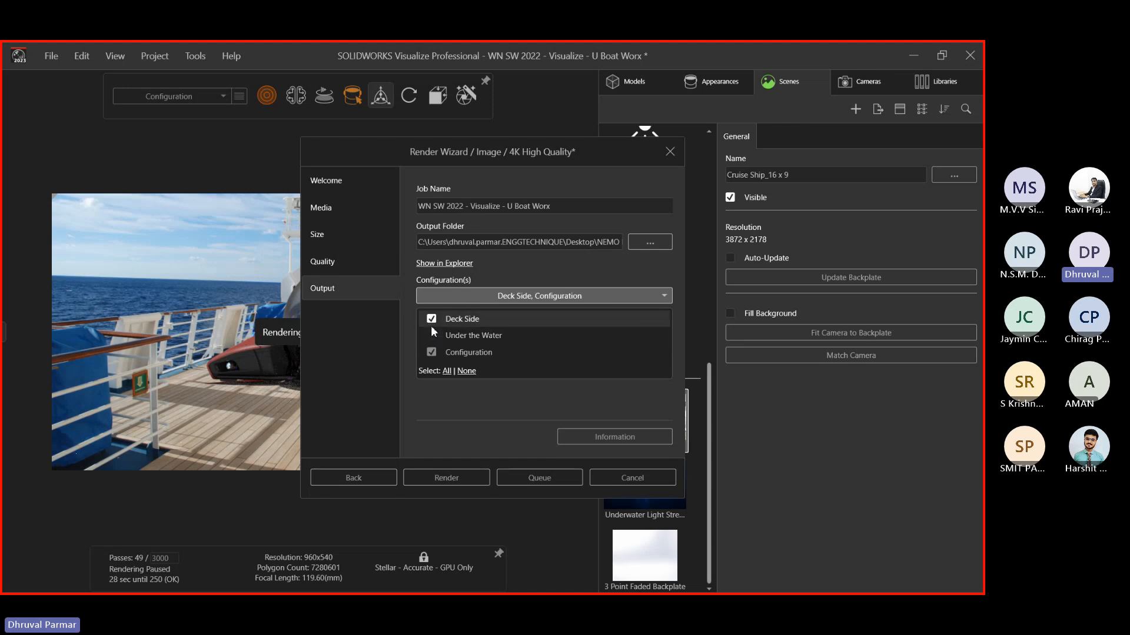
pyautogui.click(432, 323)
pyautogui.click(435, 353)
pyautogui.click(456, 397)
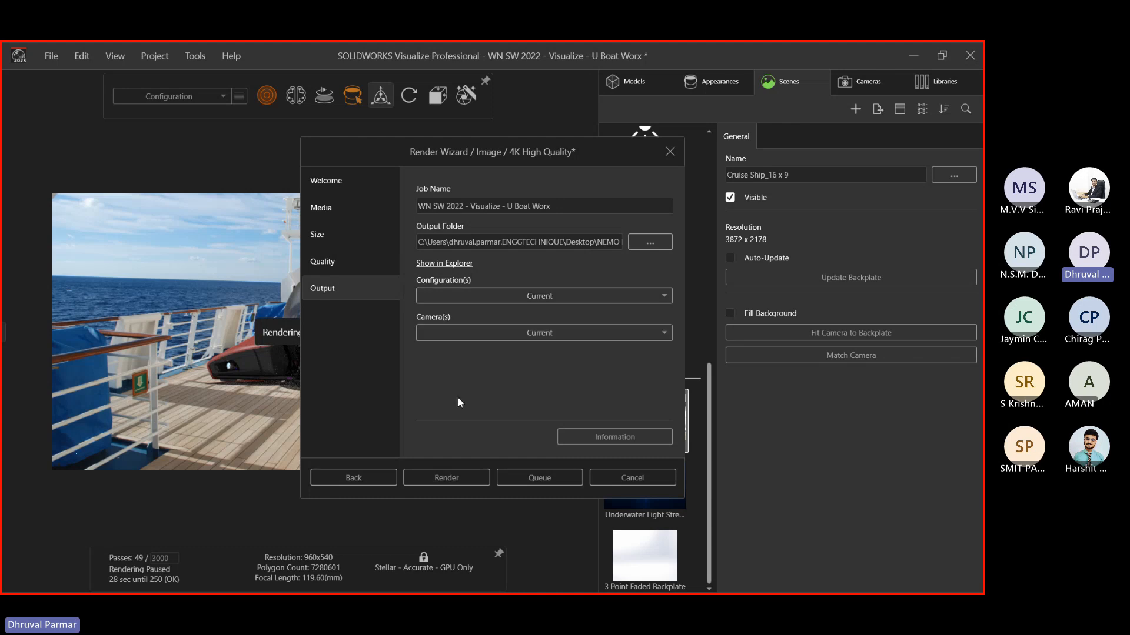
pyautogui.click(482, 296)
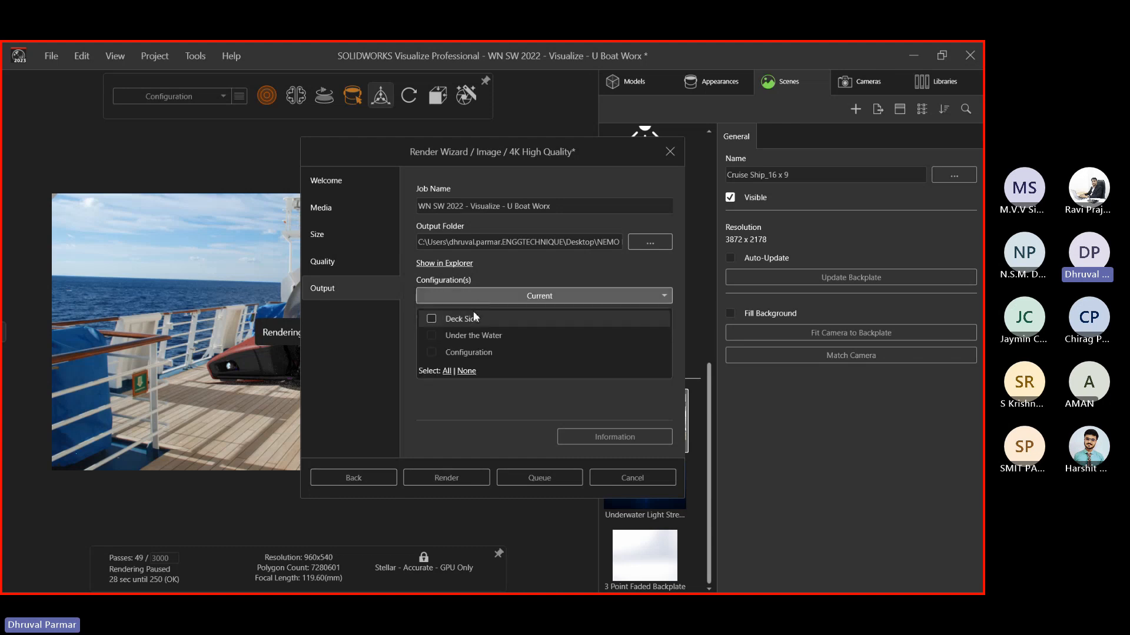
pyautogui.click(431, 319)
pyautogui.click(403, 402)
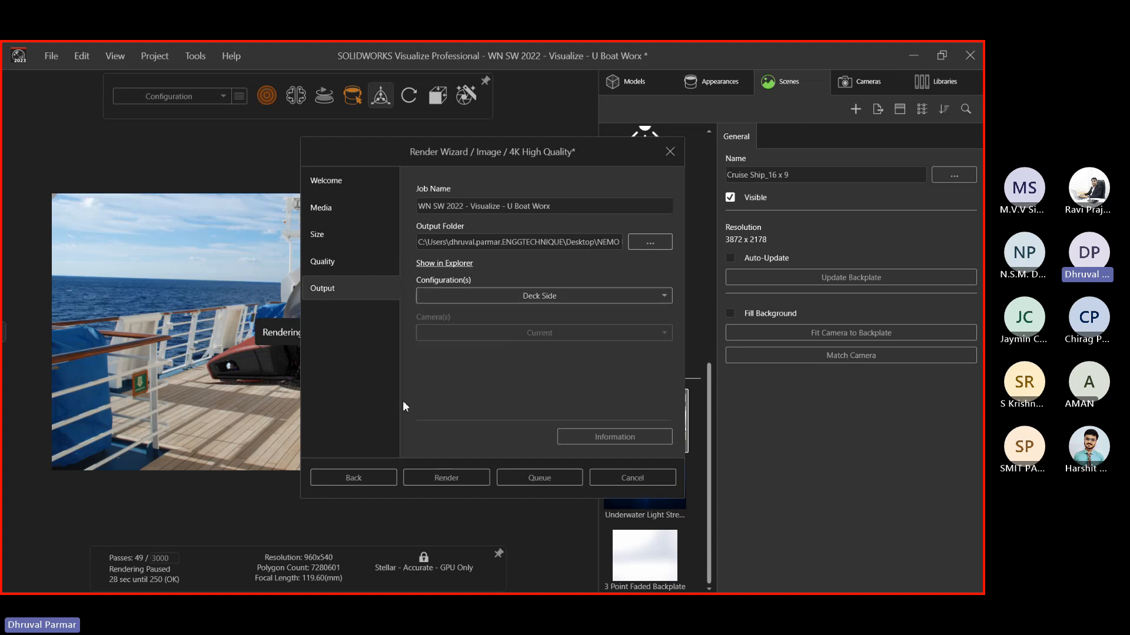
pyautogui.click(446, 477)
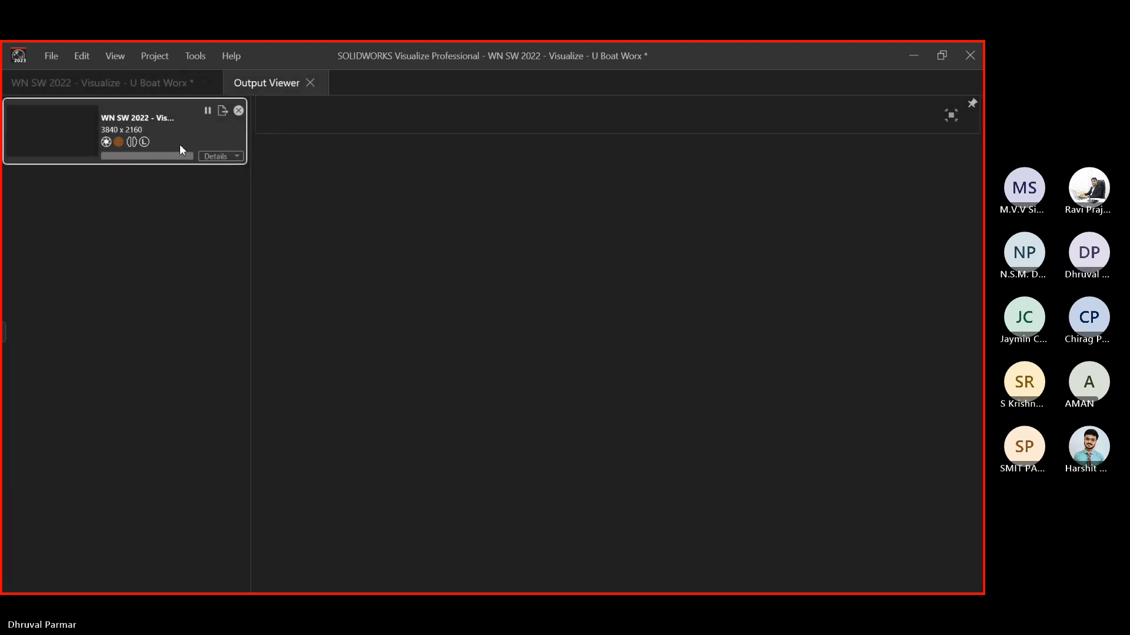
# Show the 3840 × 2160 render job's details and pause it at pass 39 of 1000
pyautogui.click(233, 158)
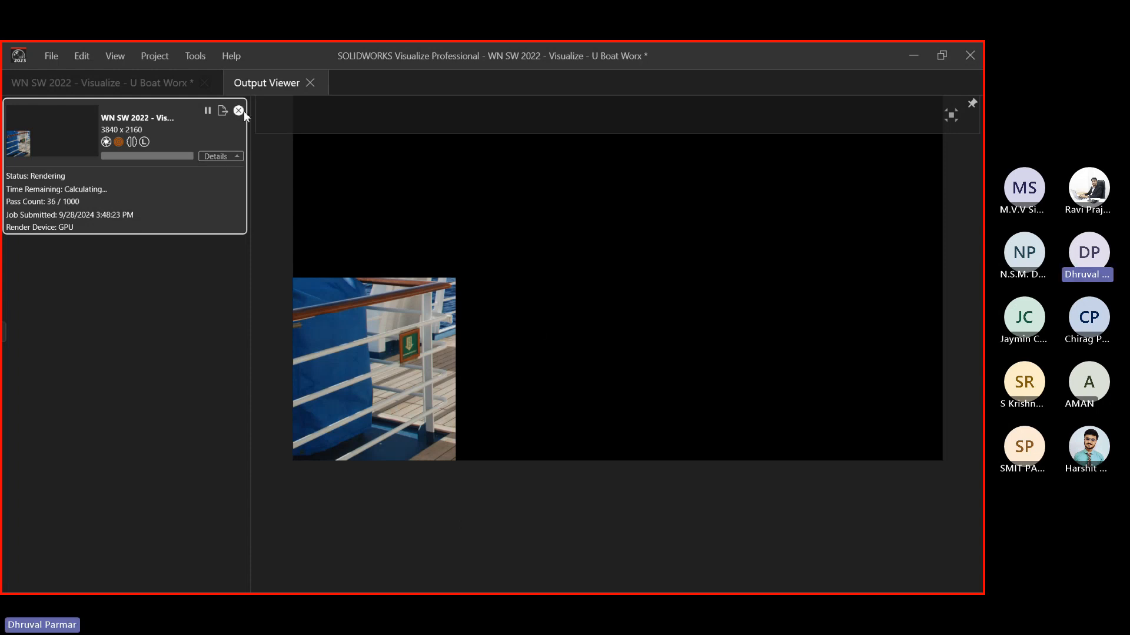
pyautogui.click(208, 111)
pyautogui.hotkey('alt', 'Tab')
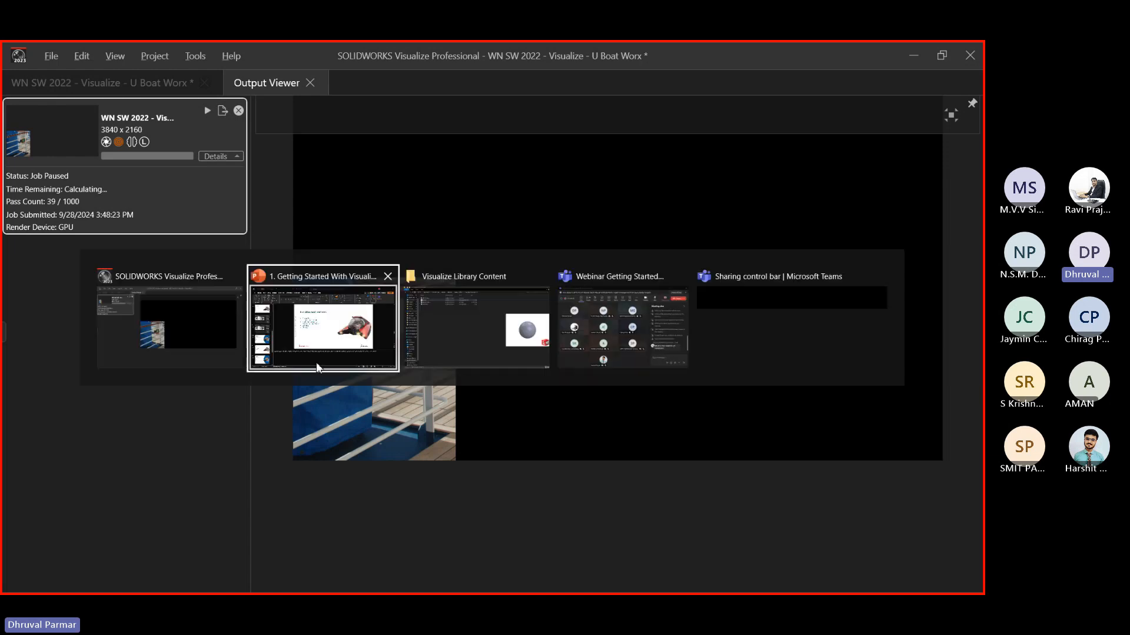
# Present the PowerPoint deck from slide 12 through to the final IF WE slide, then exit the slideshow
pyautogui.click(303, 334)
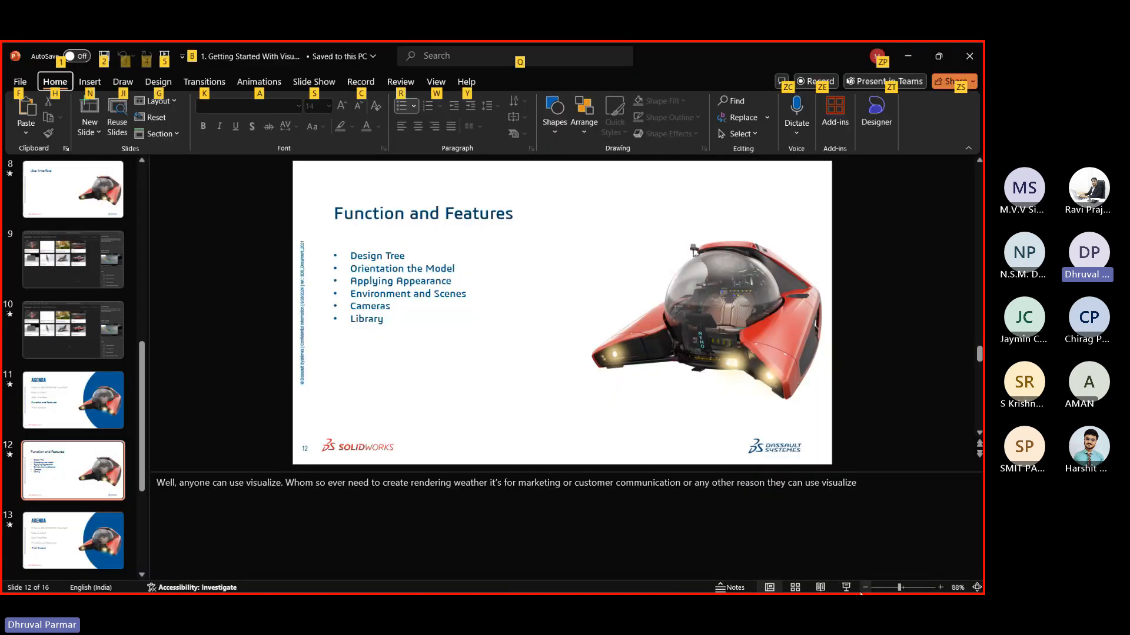
pyautogui.hotkey('shift', 'F5')
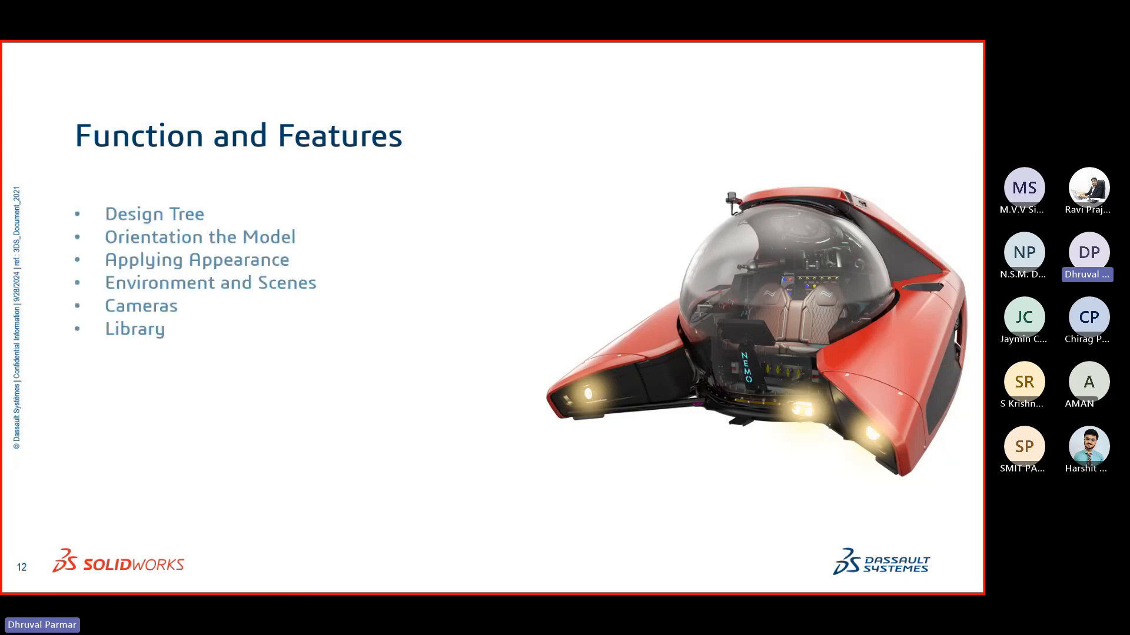
pyautogui.press('Right')
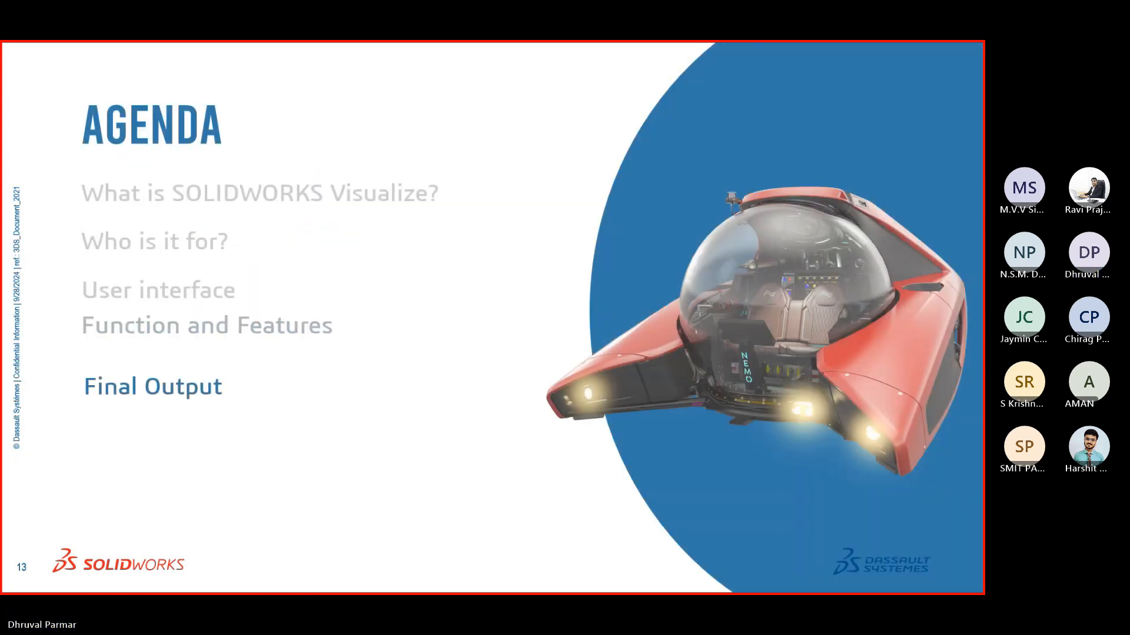
pyautogui.press('Right')
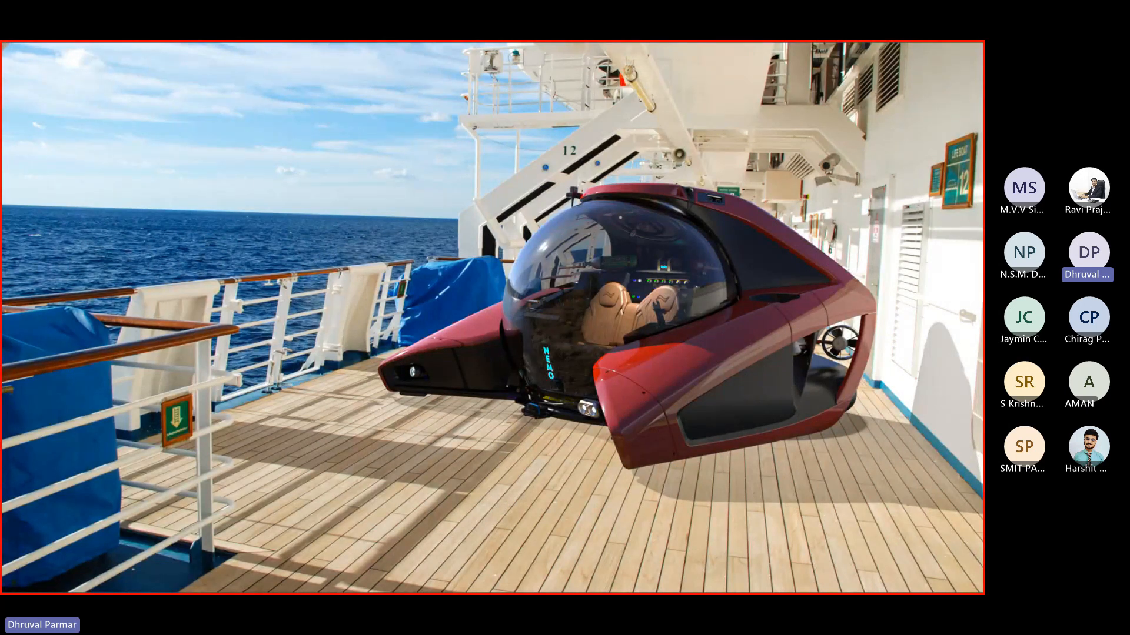
pyautogui.press('Right')
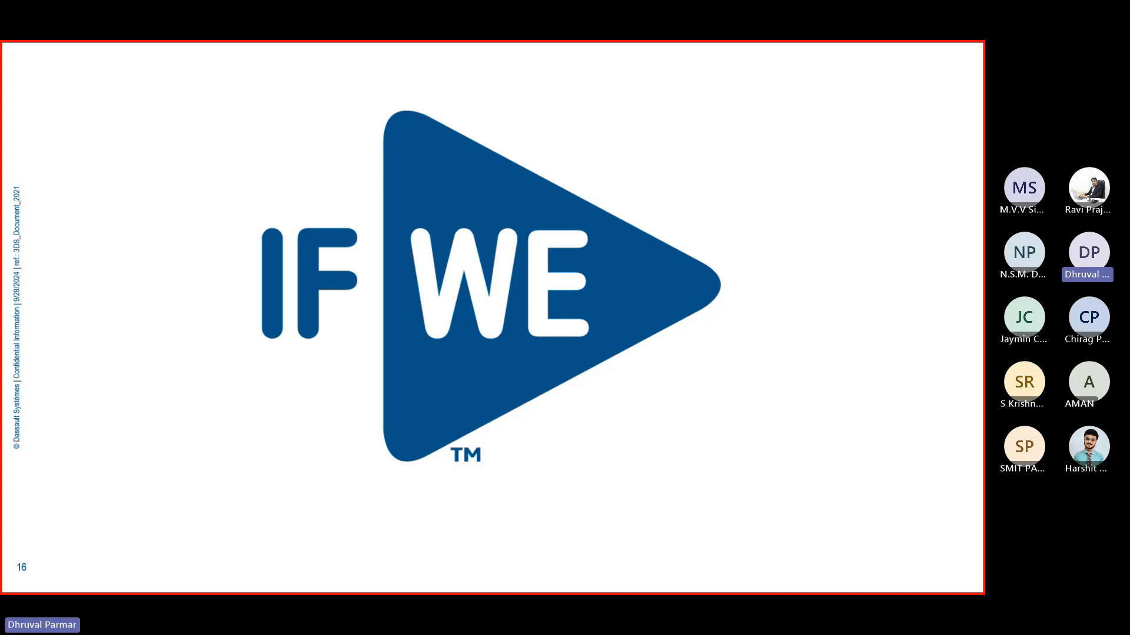
pyautogui.press('Escape')
pyautogui.hotkey('alt', 'Tab')
pyautogui.hotkey('alt', 'Tab')
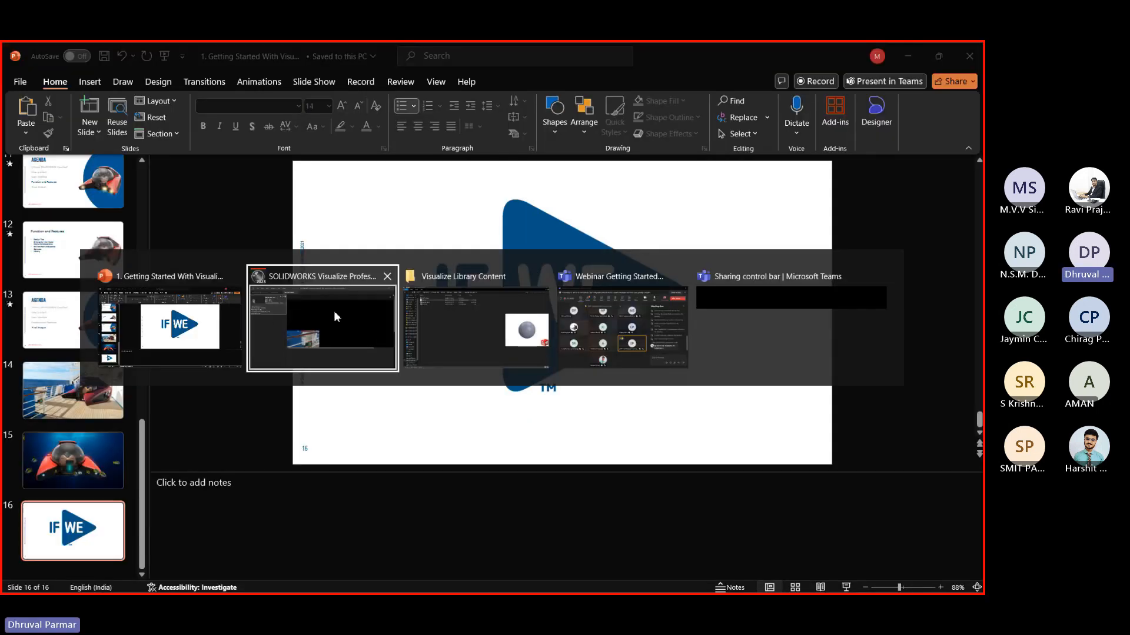
# Maximize the Teams meeting window and focus its chat box, then return to Visualize
pyautogui.click(626, 319)
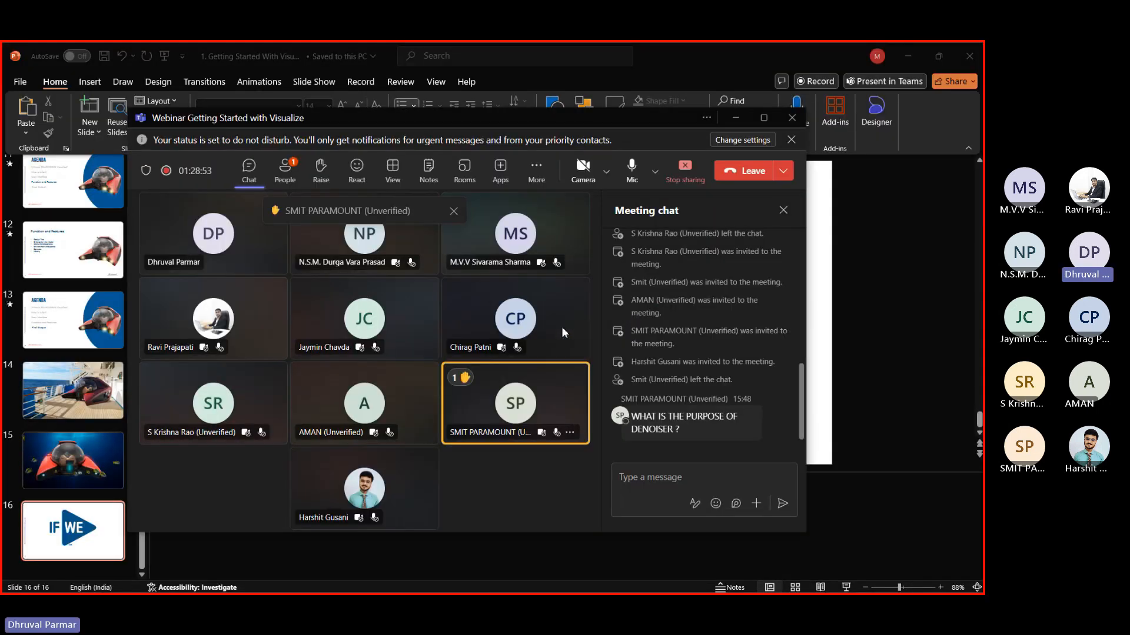
pyautogui.doubleClick(654, 114)
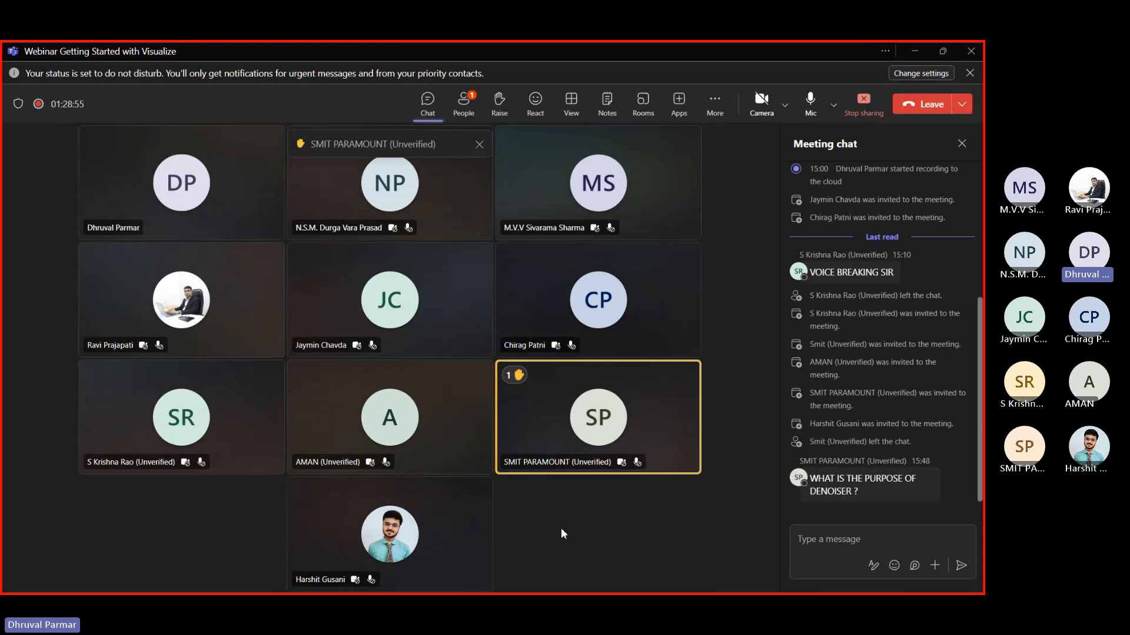
pyautogui.click(826, 529)
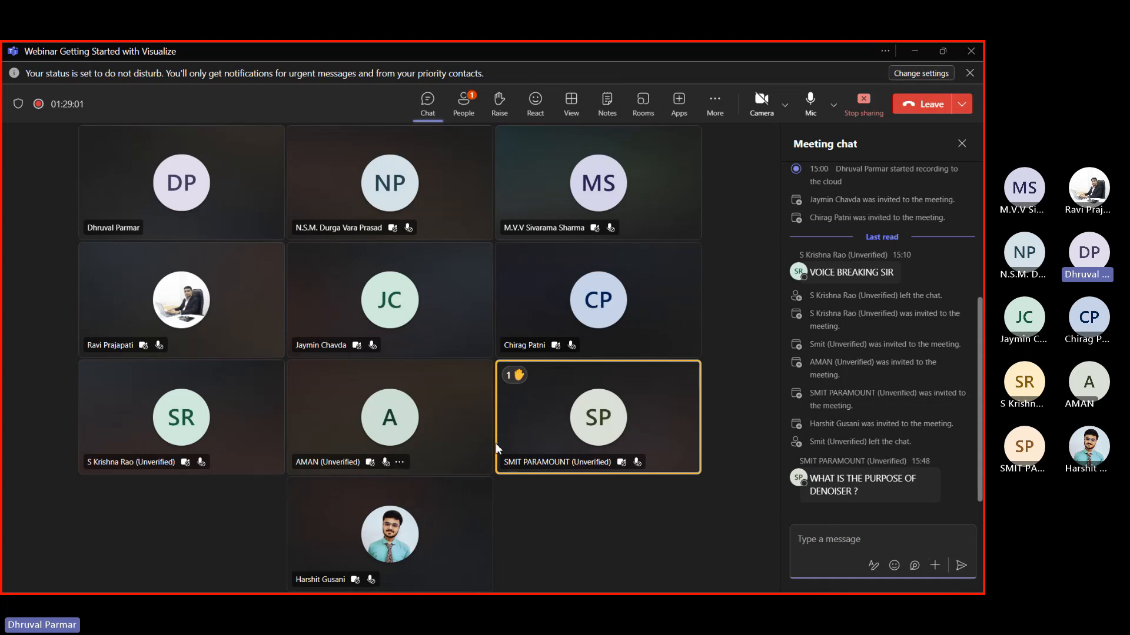
pyautogui.hotkey('alt', 'Tab')
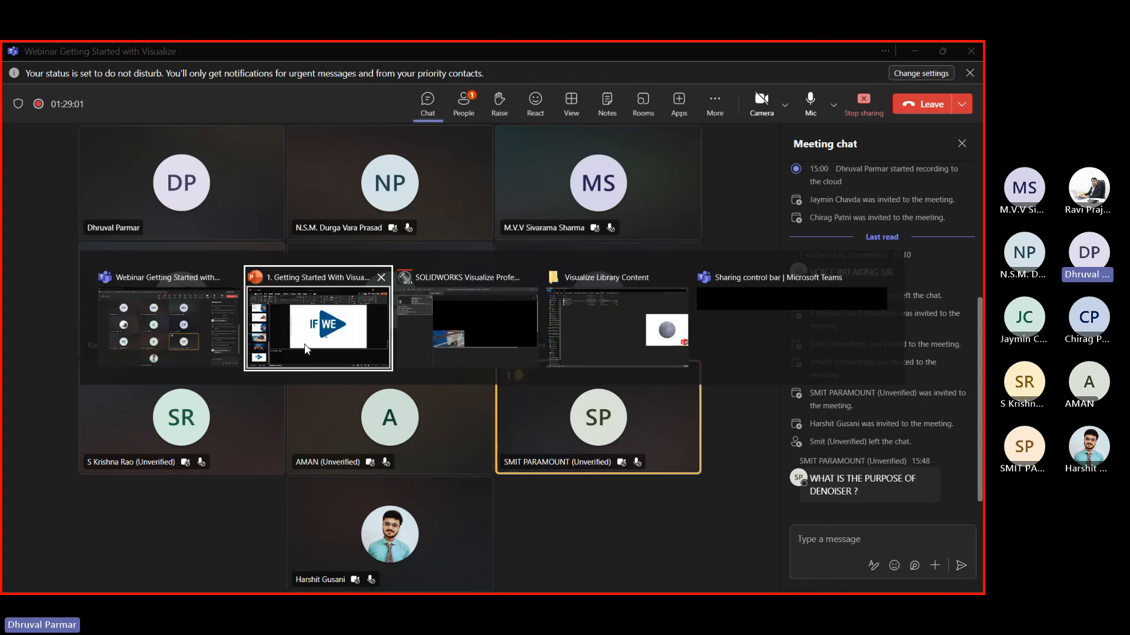
pyautogui.click(499, 332)
# Cancel the output render and turn on the viewport denoiser
pyautogui.click(456, 374)
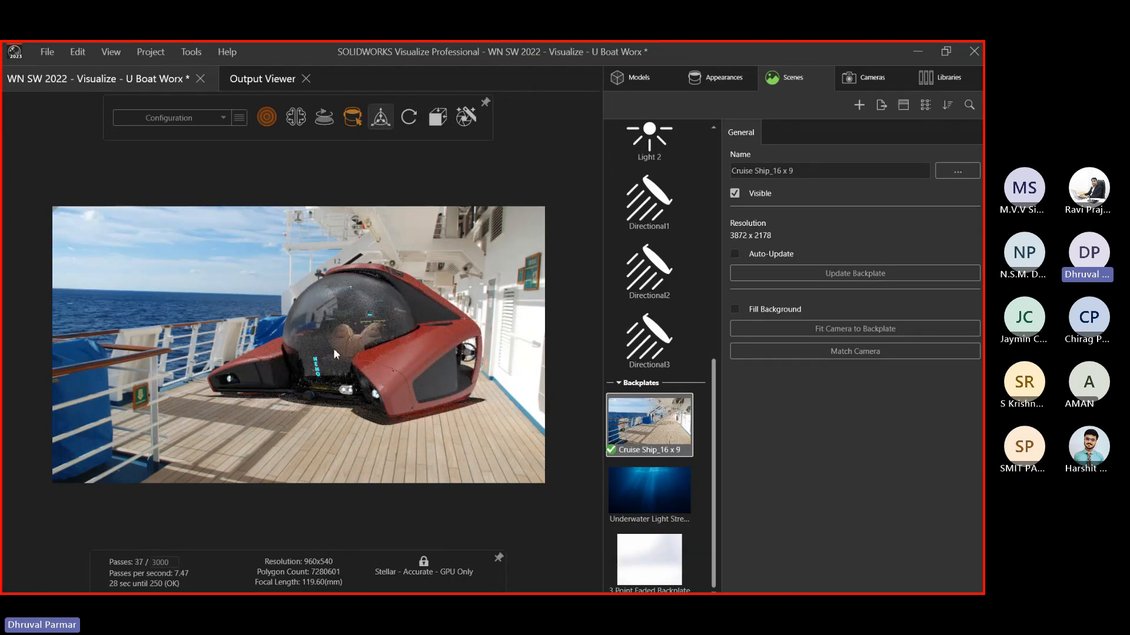
pyautogui.click(295, 117)
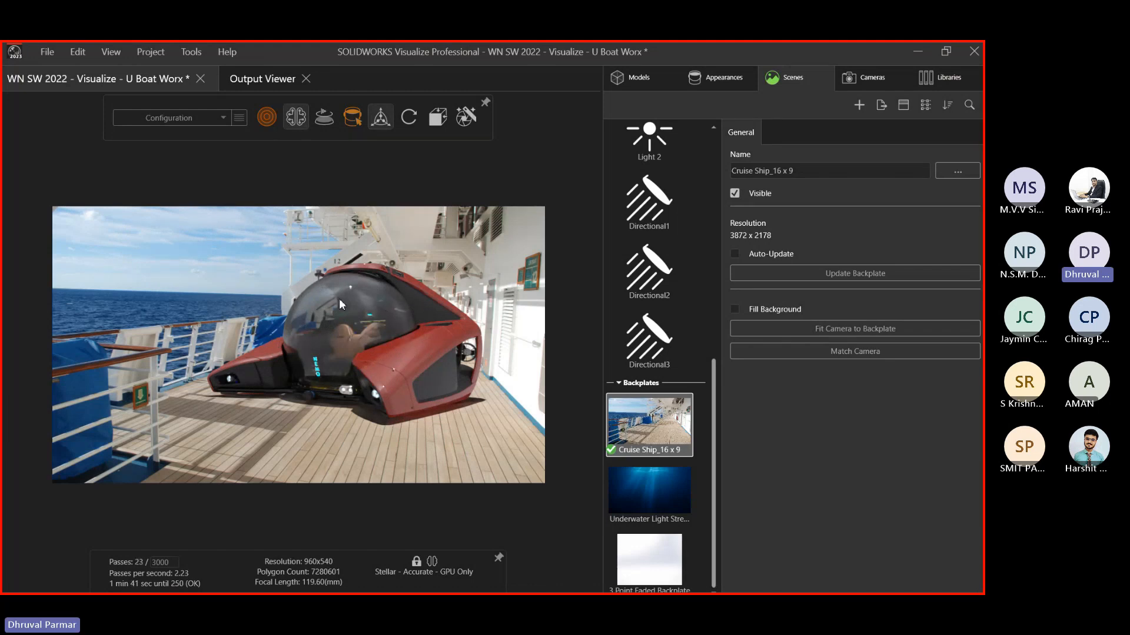
# Apply the lakeside_4k environment, leaving the denoiser switched off
pyautogui.click(295, 122)
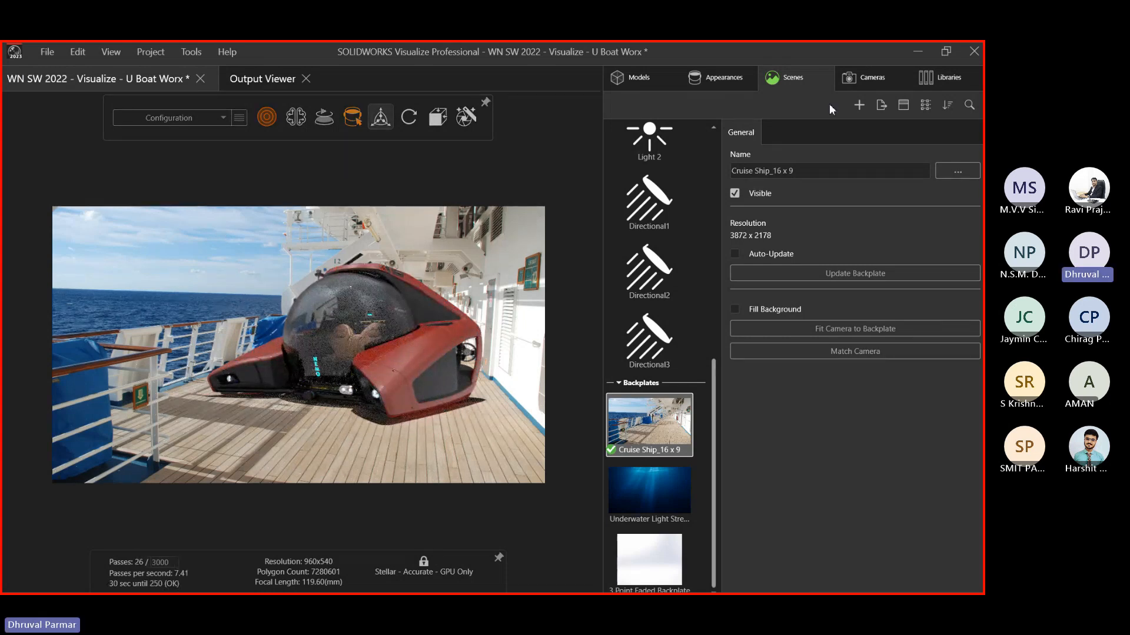
pyautogui.scroll(10, 683, 479)
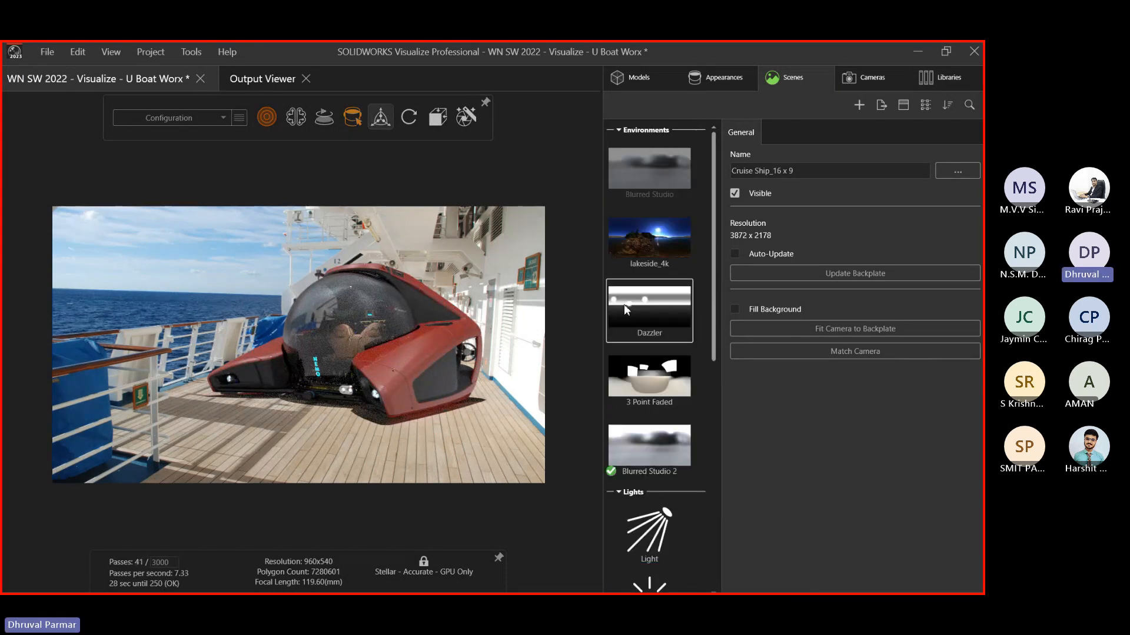
pyautogui.doubleClick(647, 238)
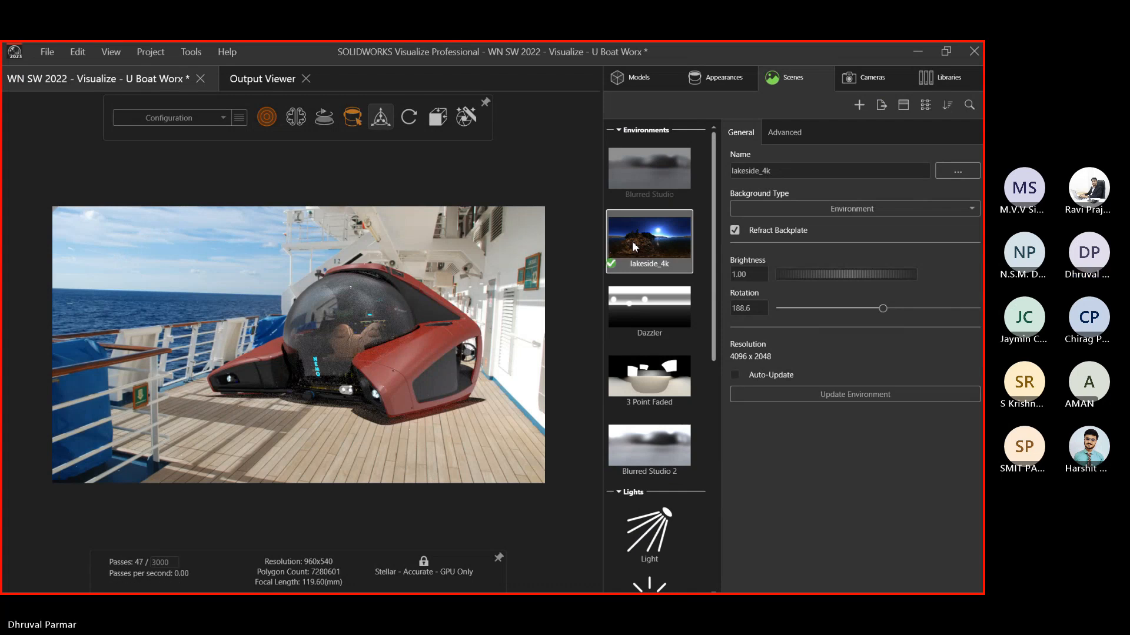
pyautogui.click(299, 117)
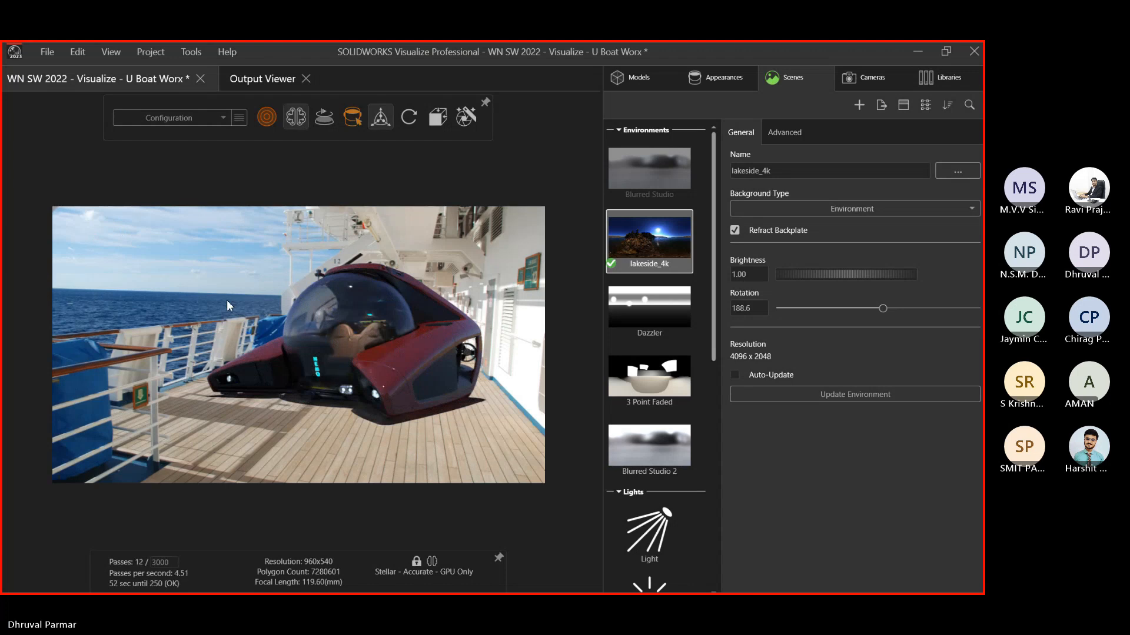
pyautogui.click(296, 118)
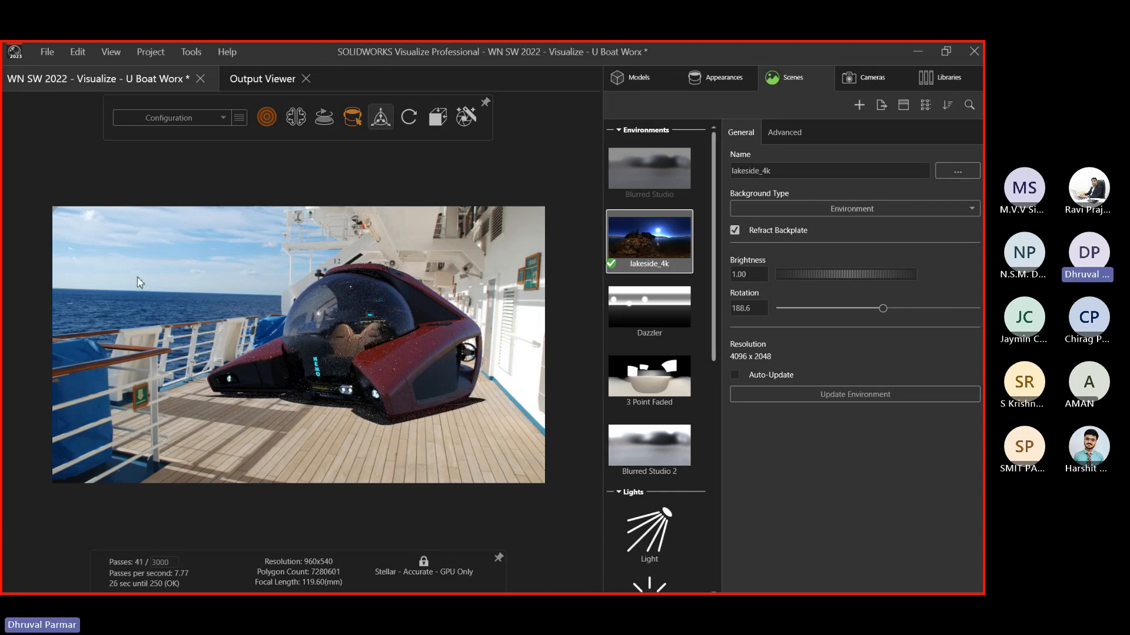
pyautogui.hotkey('alt', 'Tab')
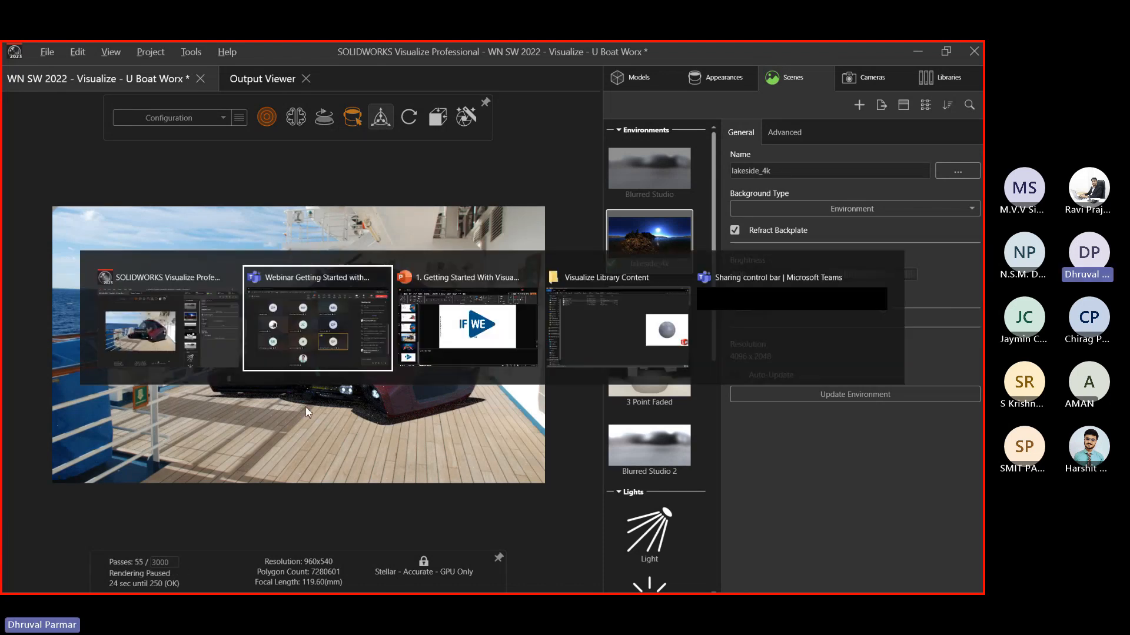
pyautogui.click(340, 327)
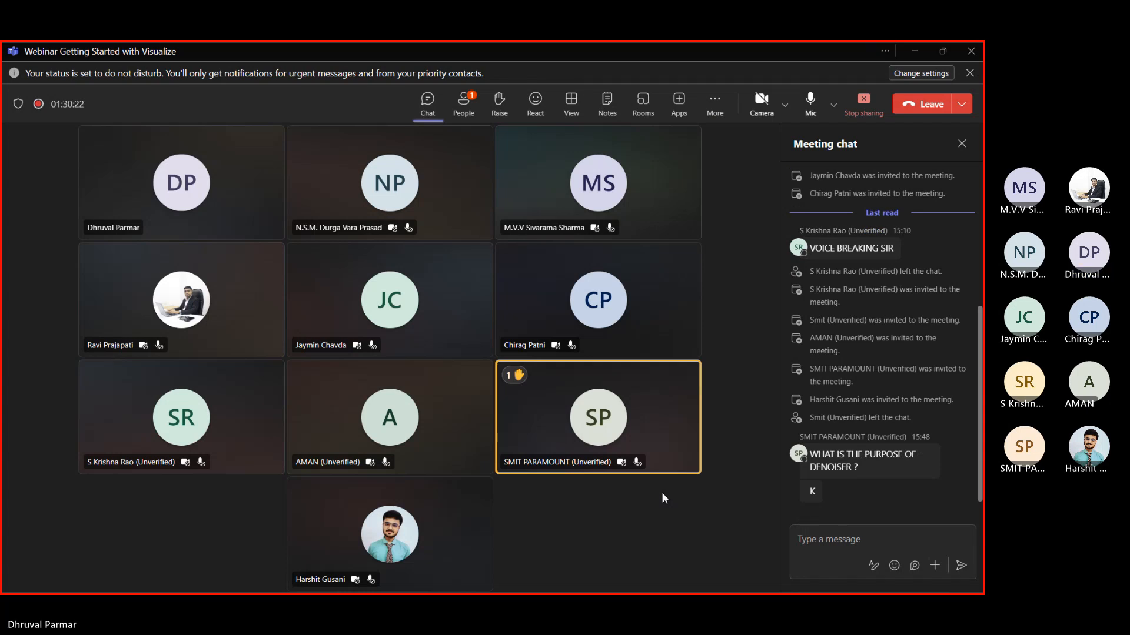
pyautogui.click(462, 106)
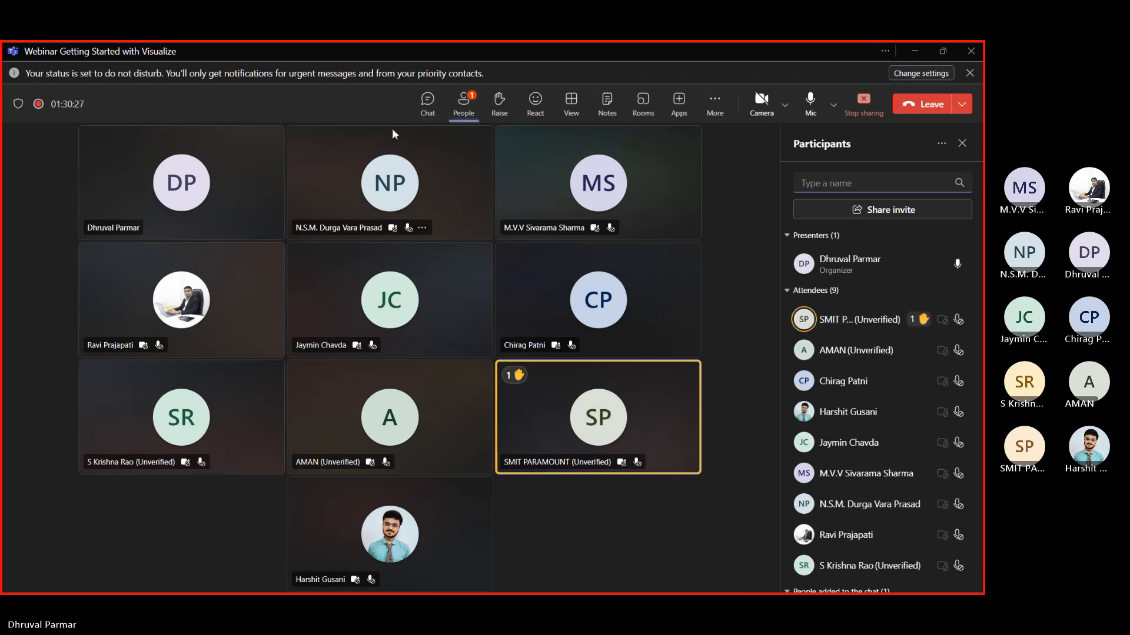
pyautogui.click(427, 103)
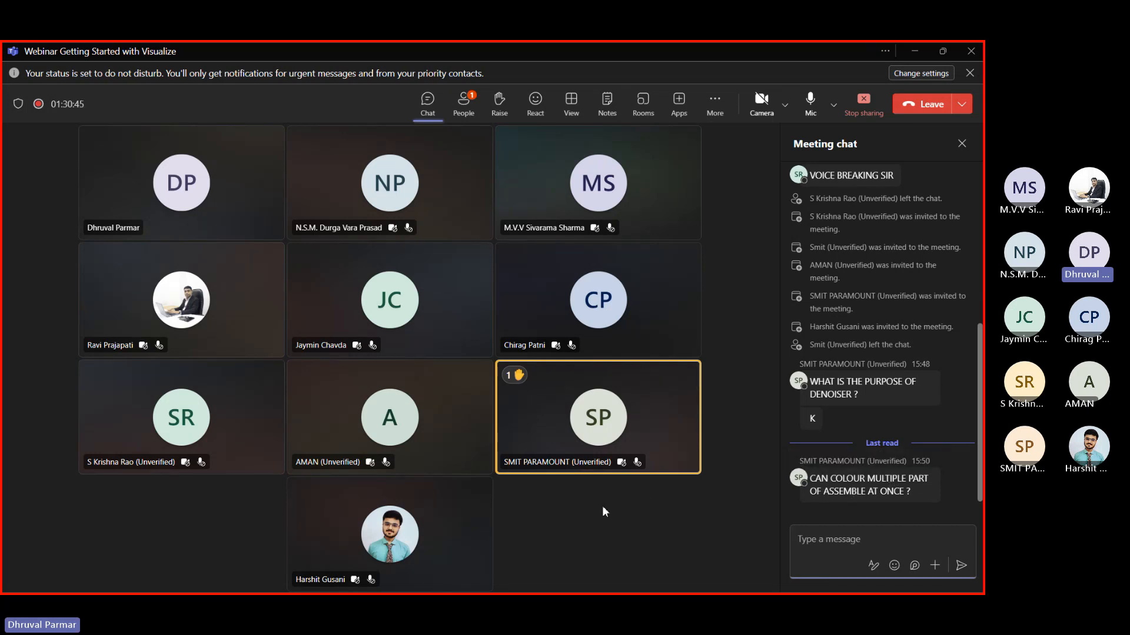
pyautogui.click(914, 51)
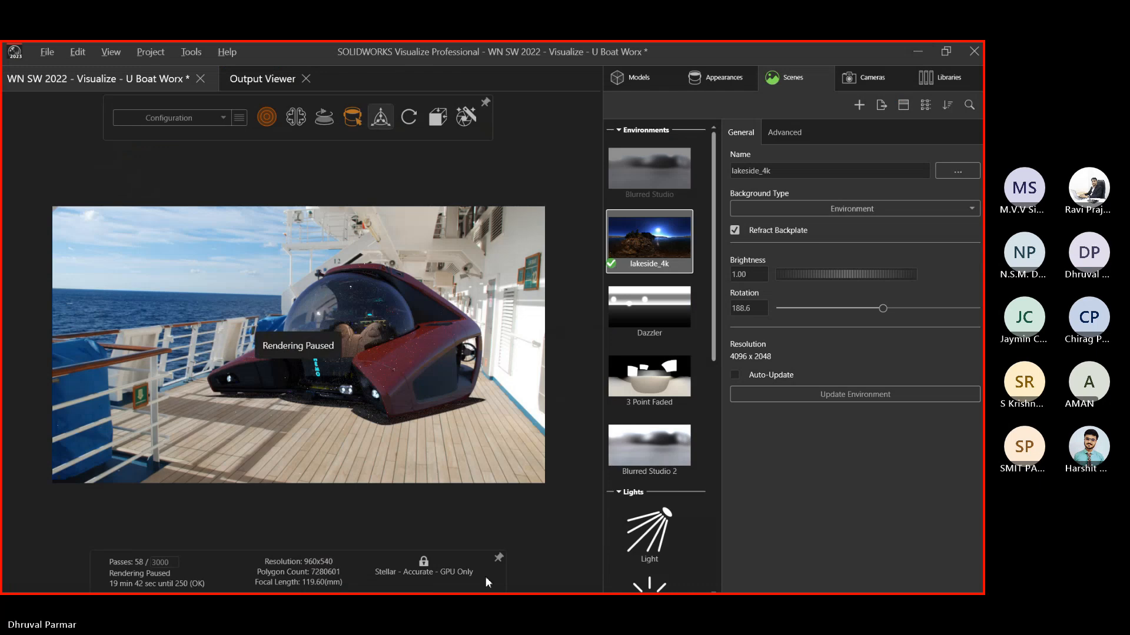
pyautogui.hotkey('alt', 'Tab')
pyautogui.keyDown('alt'); pyautogui.click(757, 270); pyautogui.keyUp('alt')
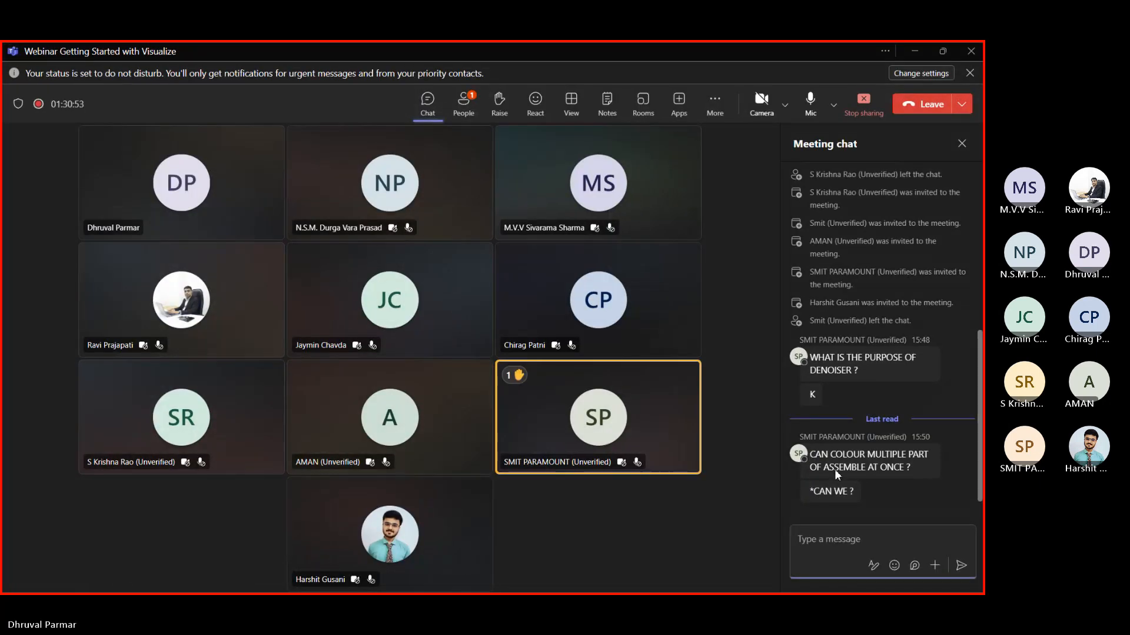
pyautogui.hotkey('alt', 'Tab')
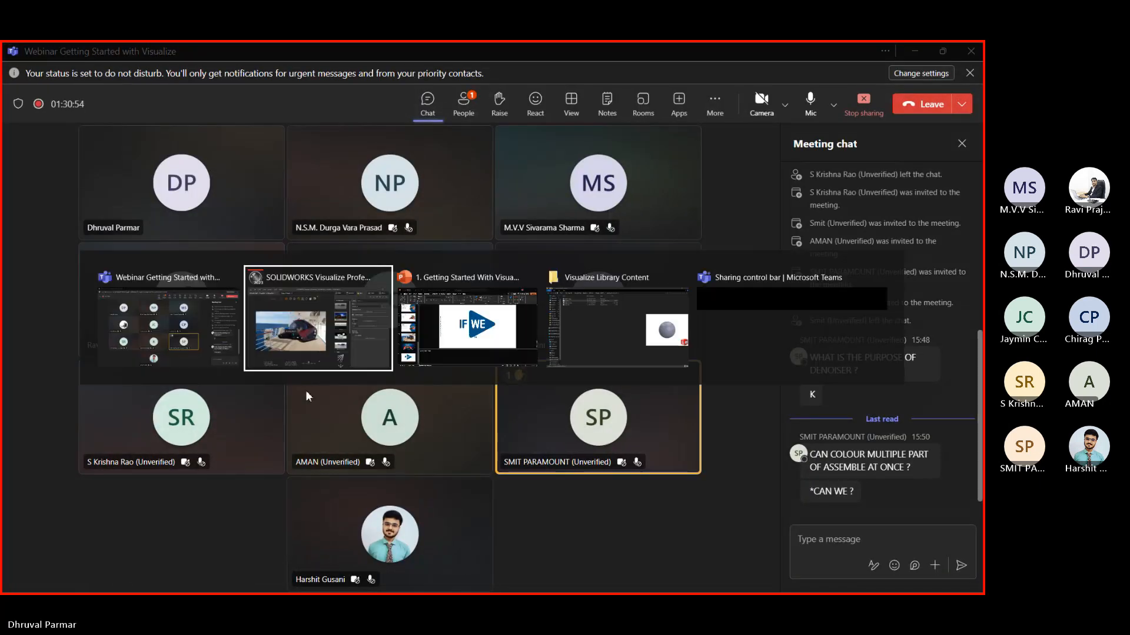
pyautogui.keyDown('alt'); pyautogui.click(317, 347); pyautogui.keyUp('alt')
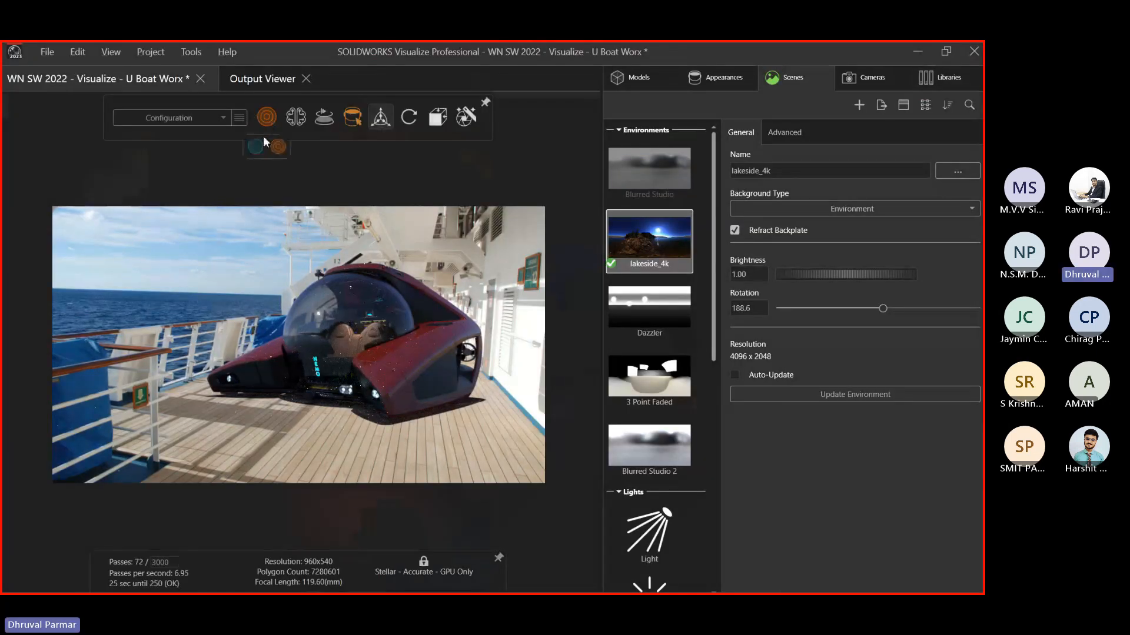
# Switch the viewport to Preview mode and delete the white high gloss plastic appearance
pyautogui.click(256, 146)
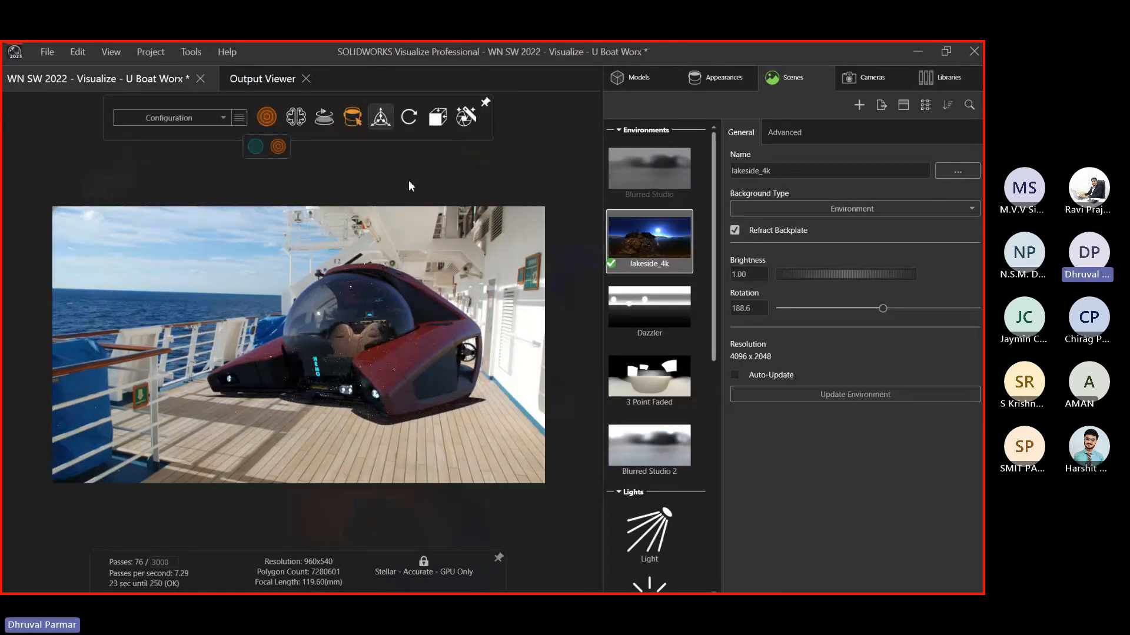
pyautogui.click(713, 83)
pyautogui.scroll(-5, 655, 281)
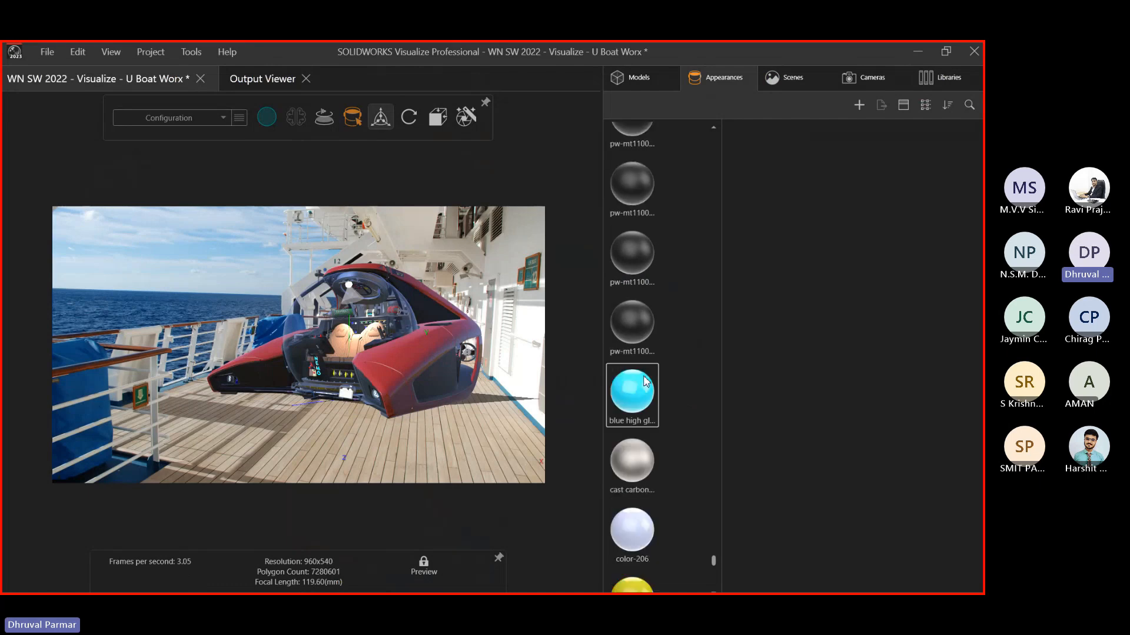
pyautogui.scroll(-10, 645, 382)
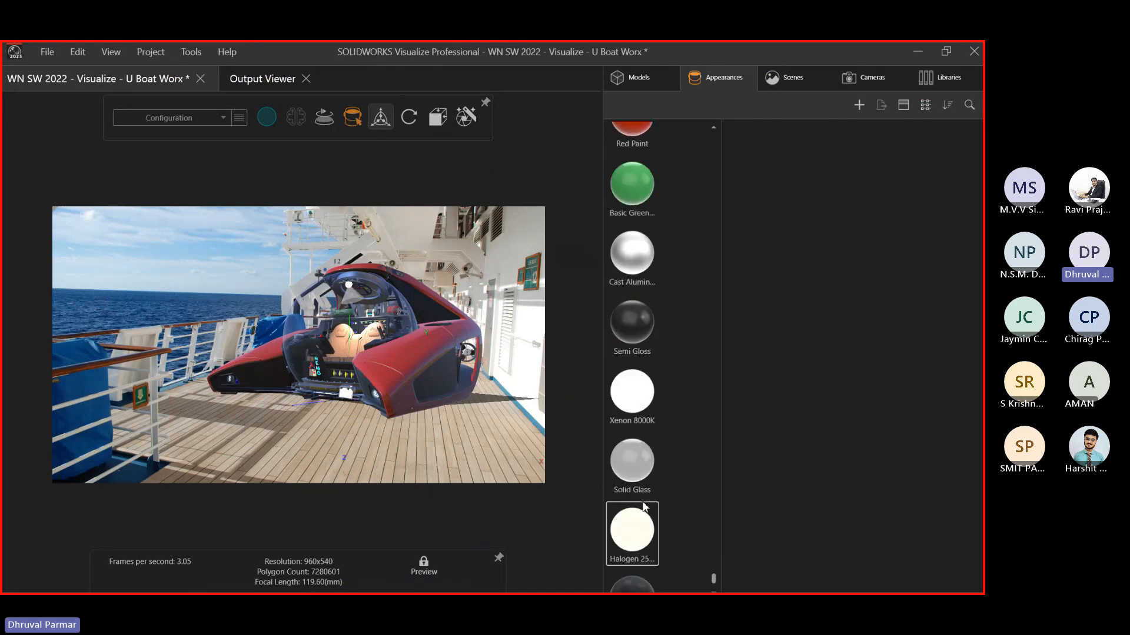
pyautogui.scroll(-2, 645, 507)
pyautogui.click(453, 358)
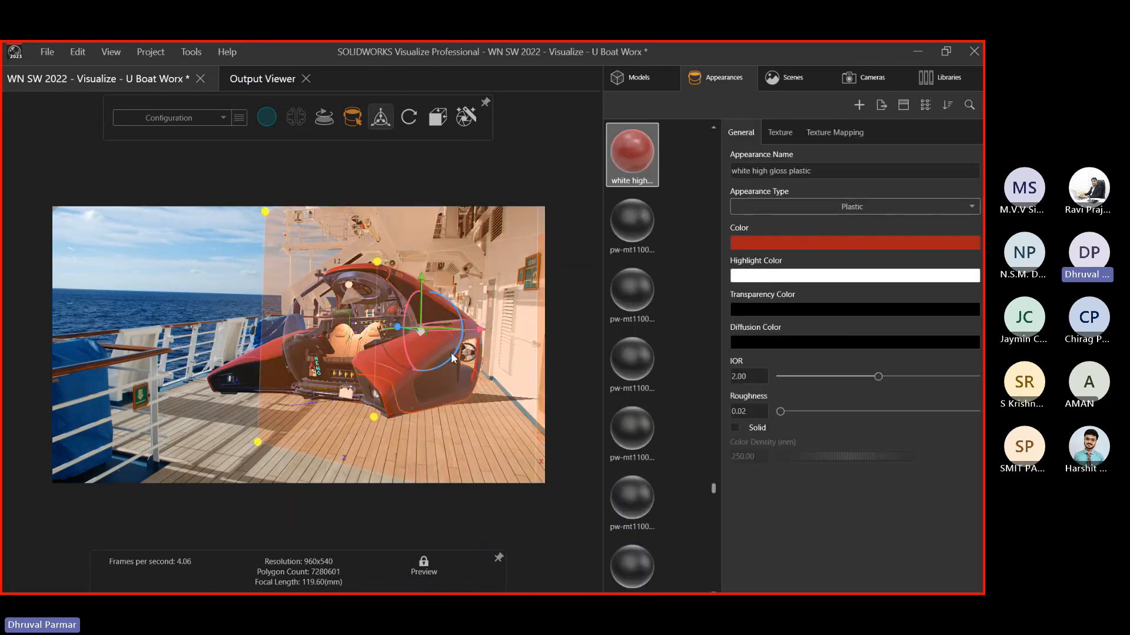
pyautogui.click(164, 302)
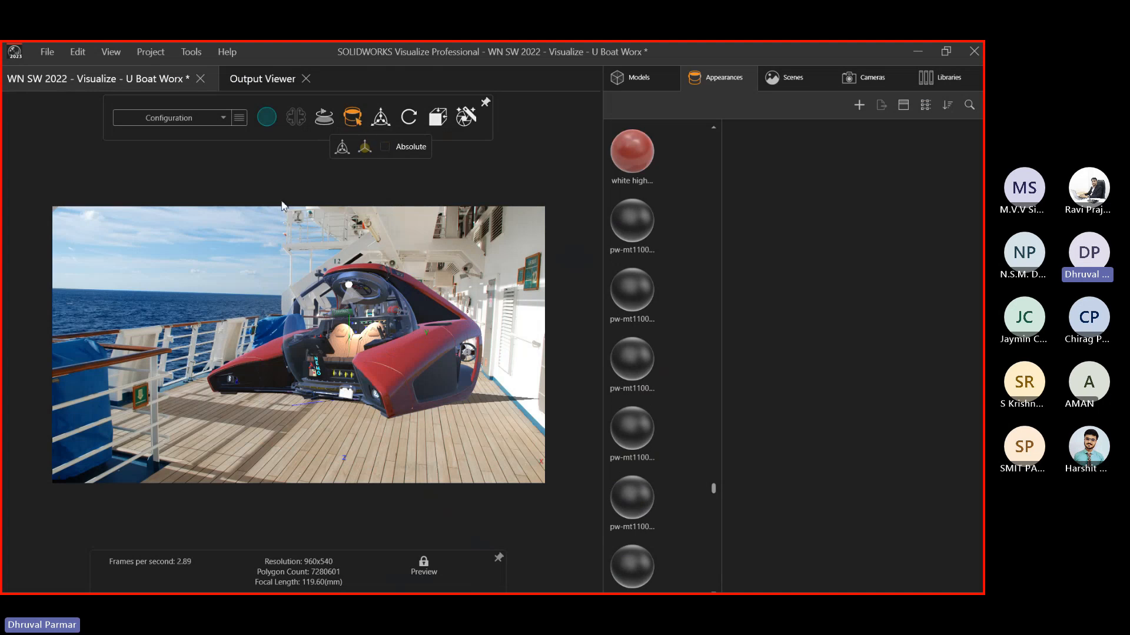
pyautogui.click(634, 171)
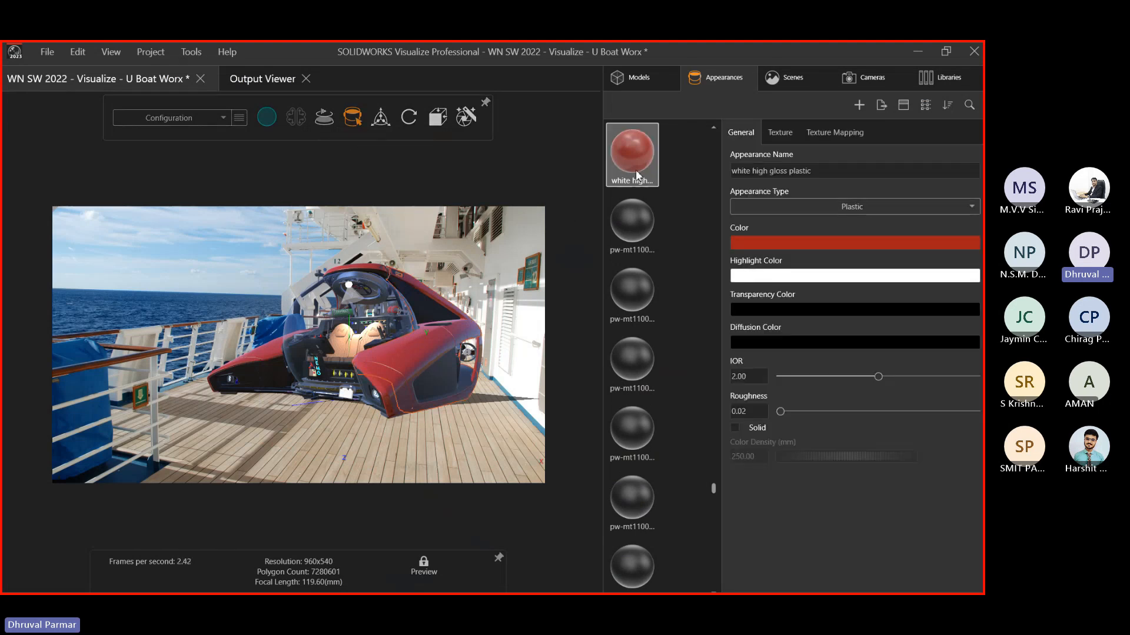
pyautogui.press('Delete')
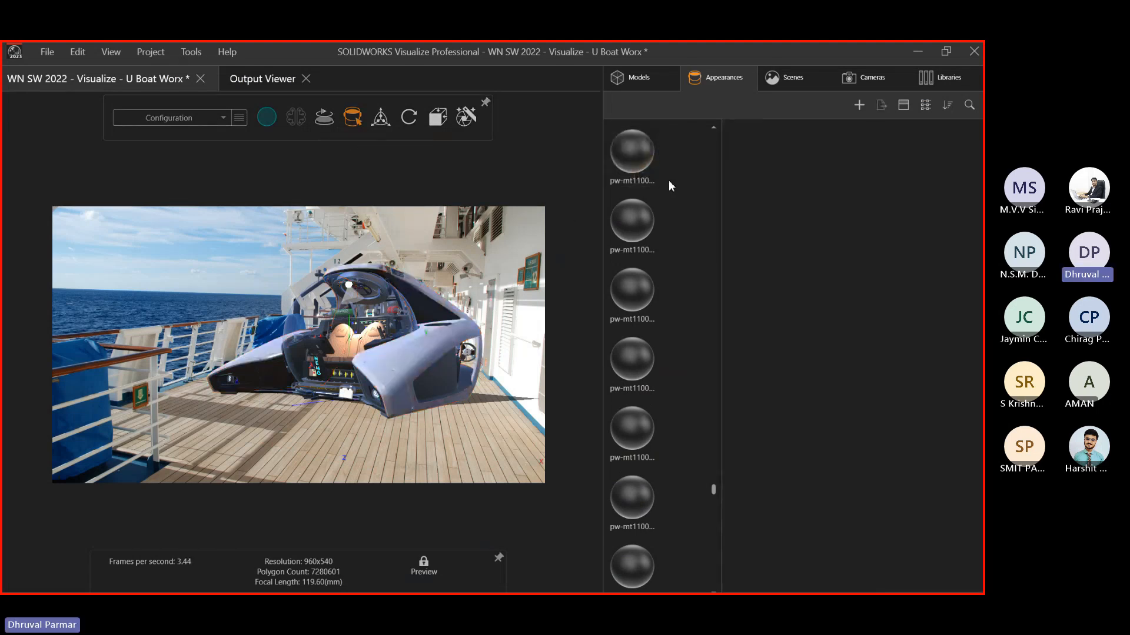
# Filter the Appearances library with the search term 'pla'
pyautogui.click(938, 76)
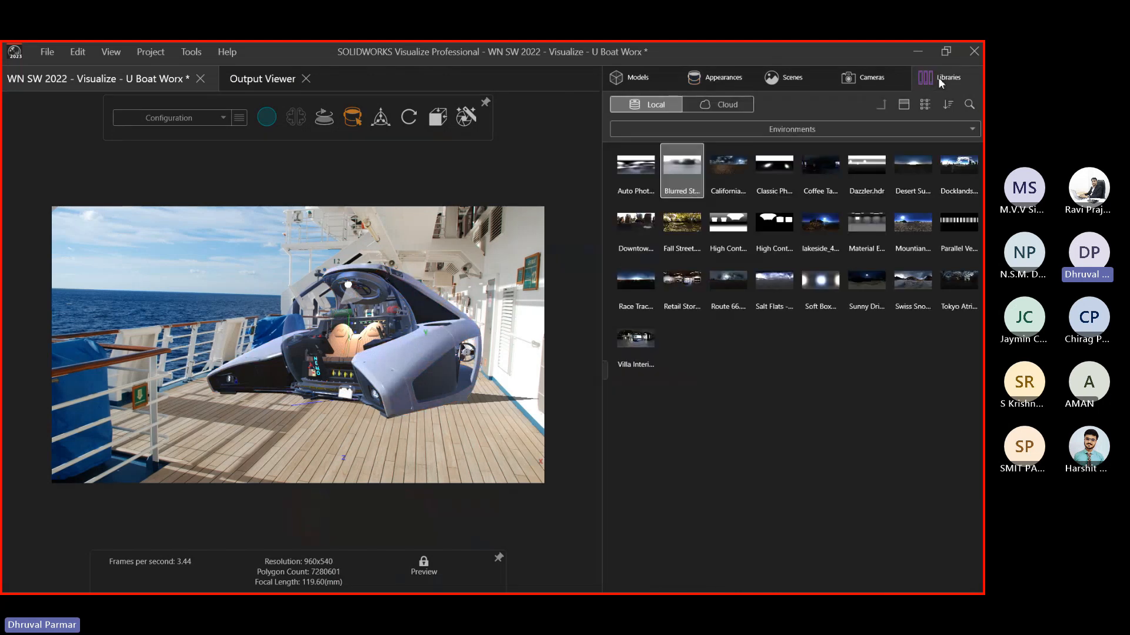
pyautogui.click(859, 137)
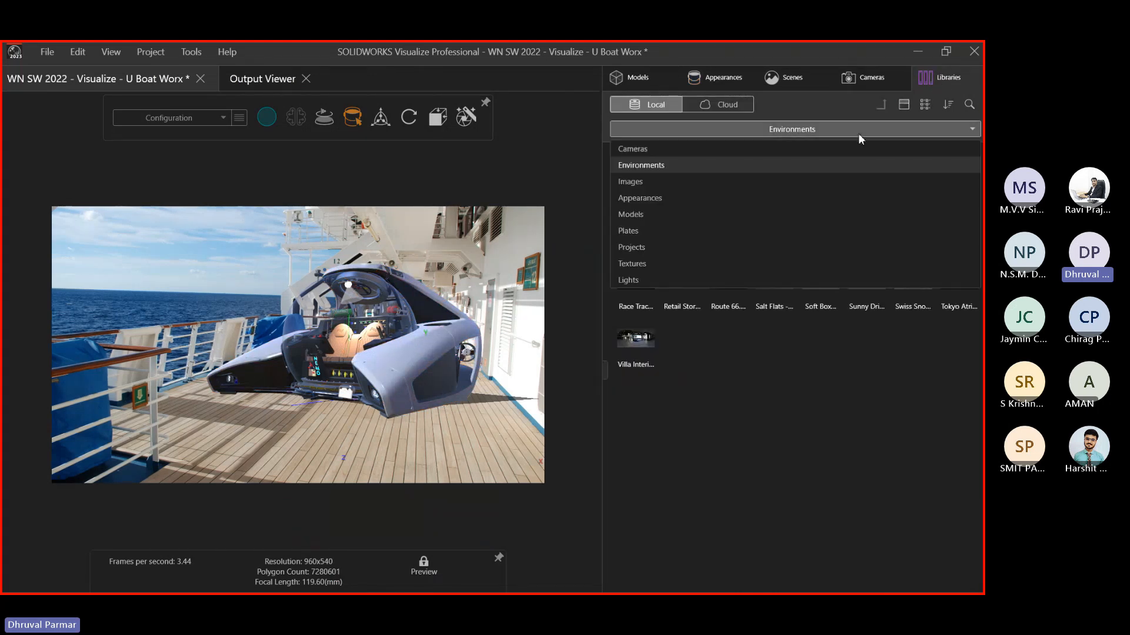
pyautogui.click(682, 200)
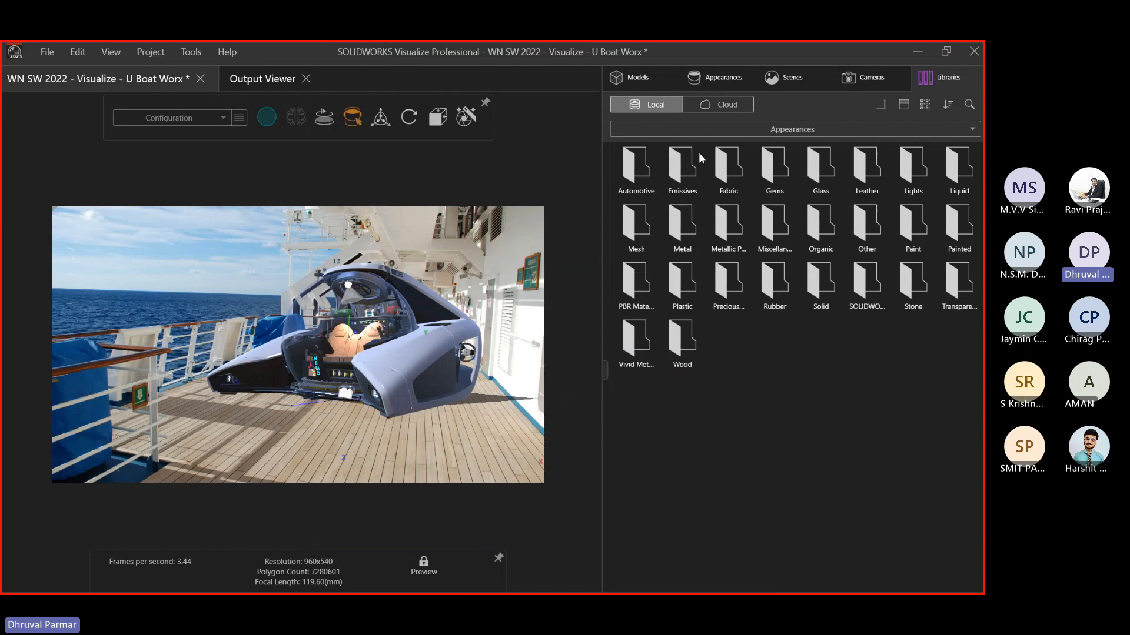
pyautogui.click(969, 105)
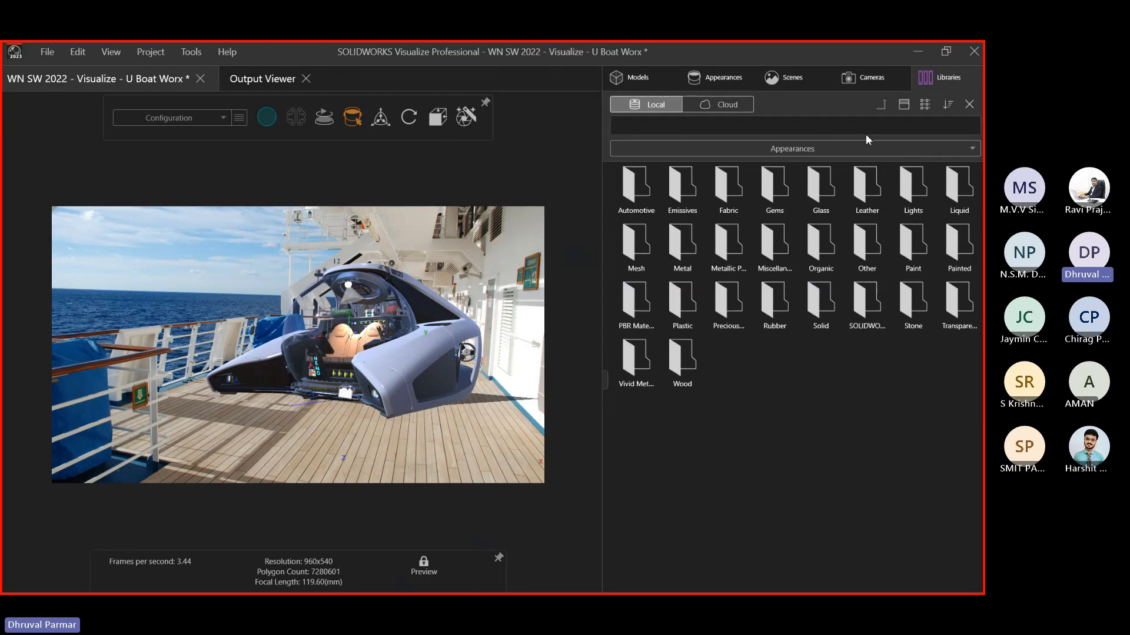
pyautogui.click(837, 126)
pyautogui.write('pla')
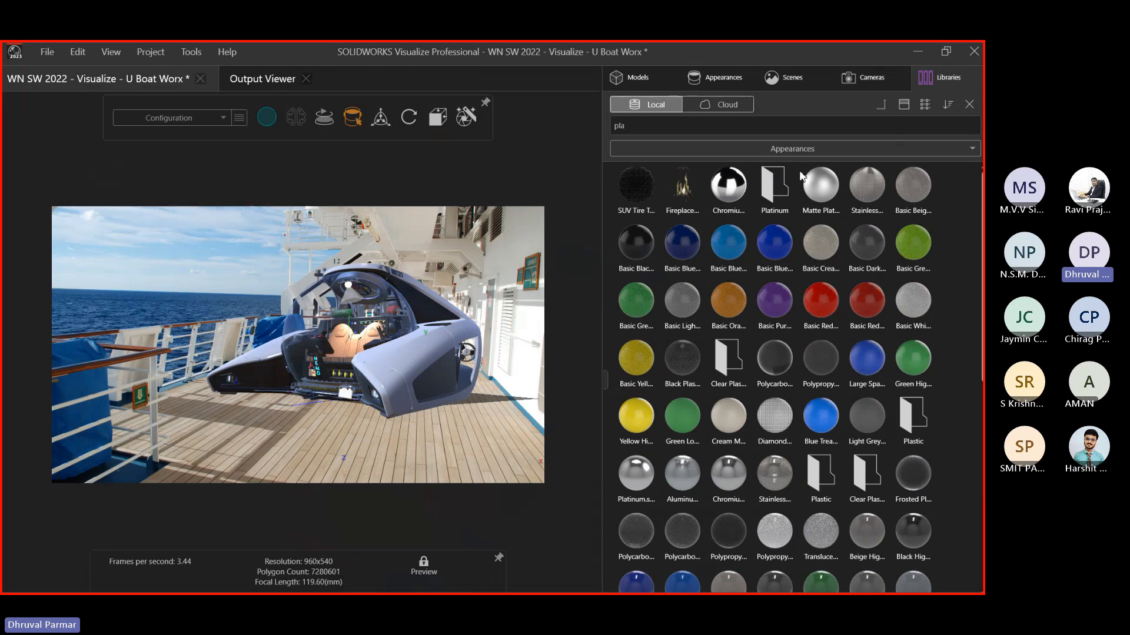
# Show medium thumbnails with names and drag Basic Green plastic onto the submarine's side hull
pyautogui.click(921, 105)
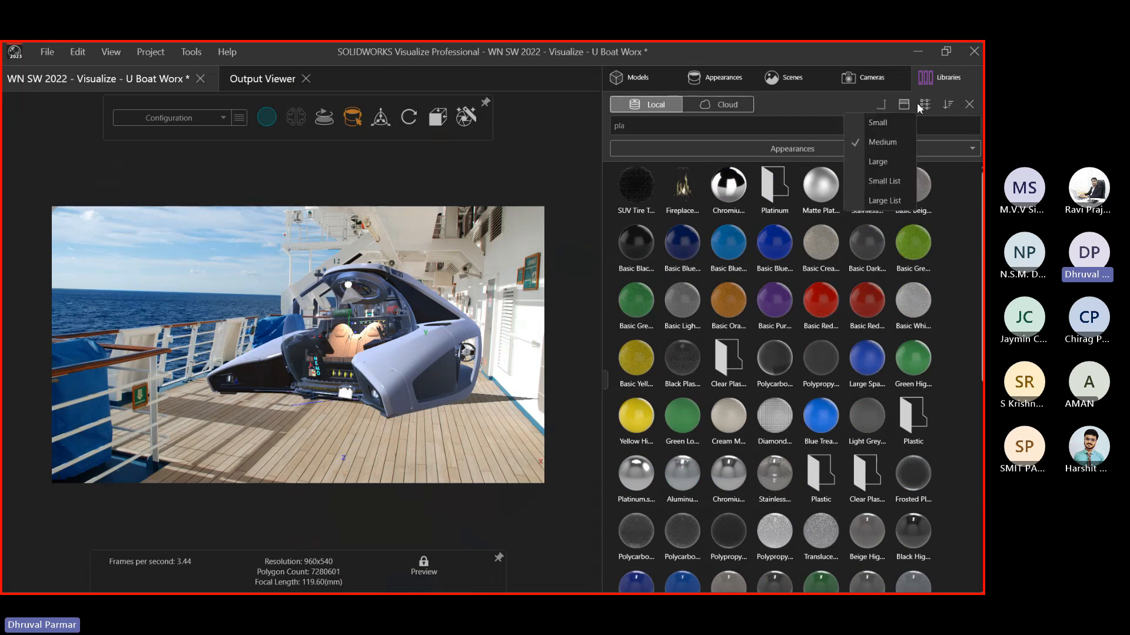
pyautogui.click(883, 122)
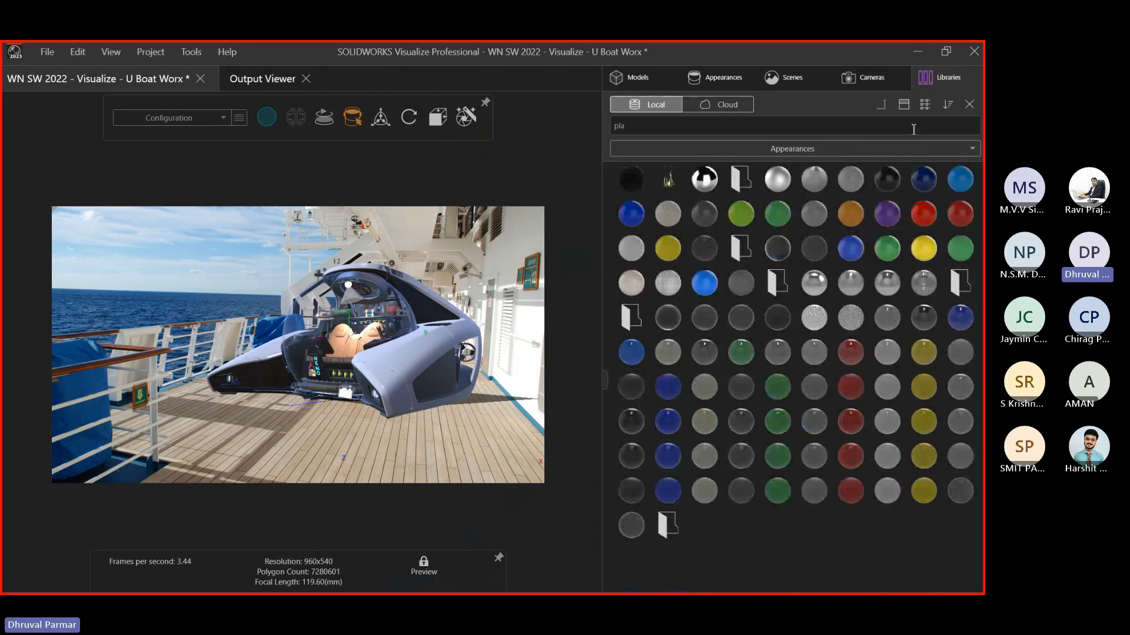
pyautogui.click(924, 105)
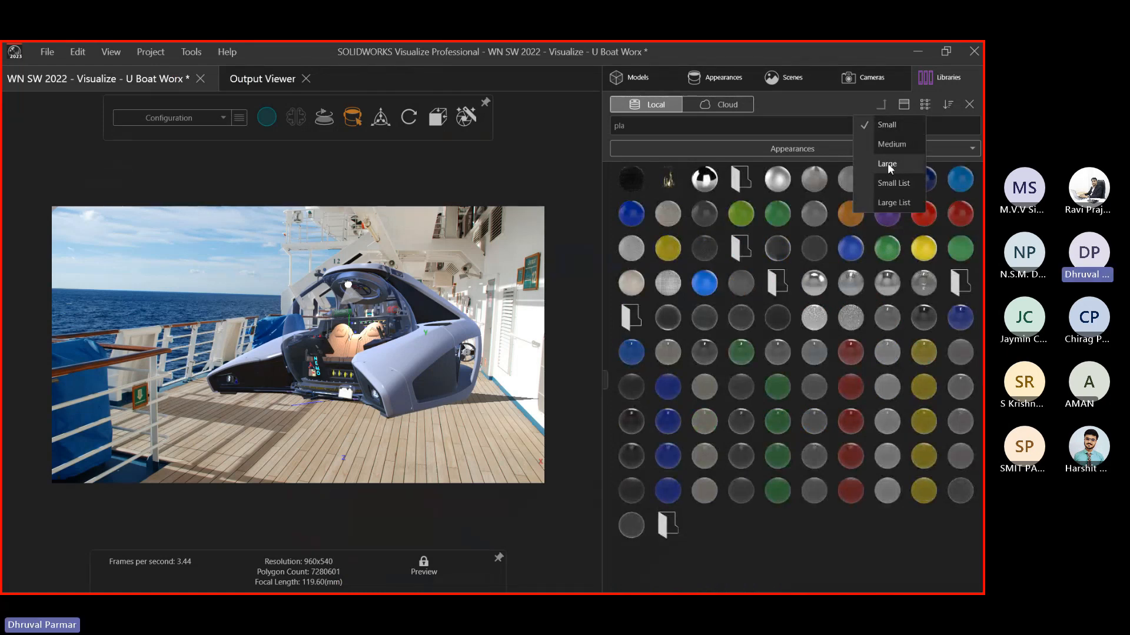
pyautogui.click(891, 144)
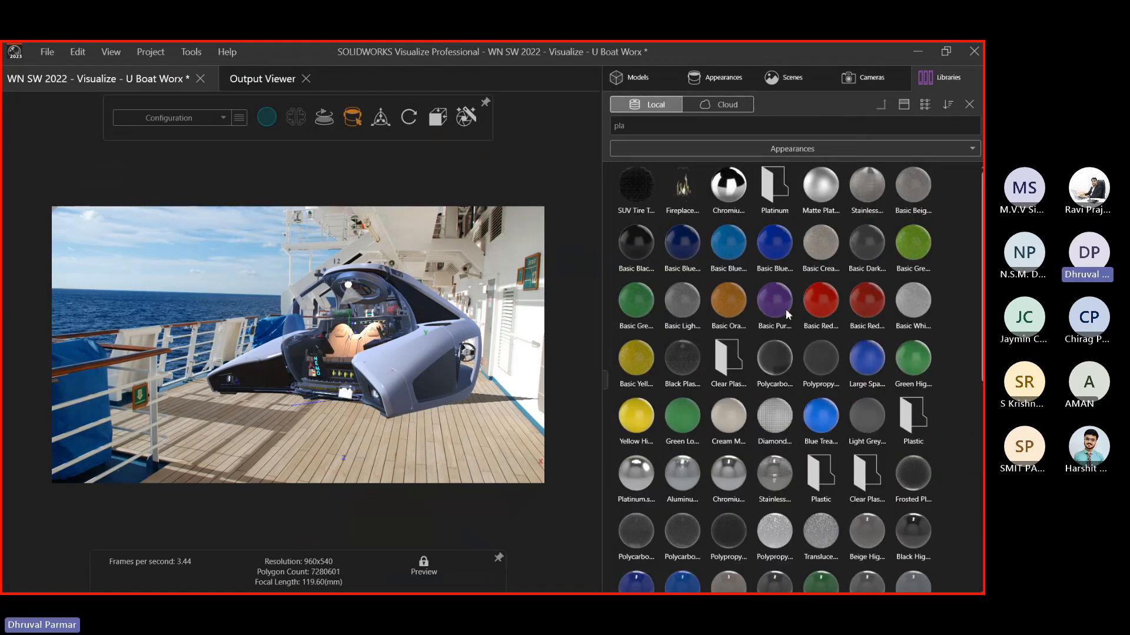
pyautogui.scroll(-1, 786, 312)
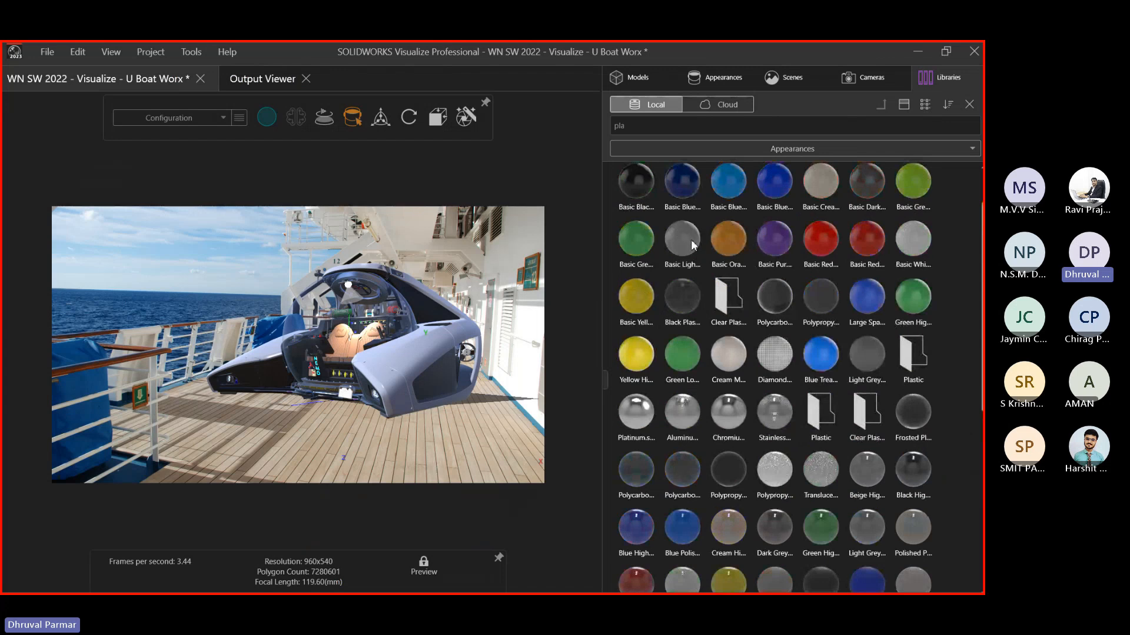
pyautogui.moveTo(676, 246)
pyautogui.mouseDown()
pyautogui.moveTo(688, 254)
pyautogui.moveTo(662, 250)
pyautogui.mouseUp()
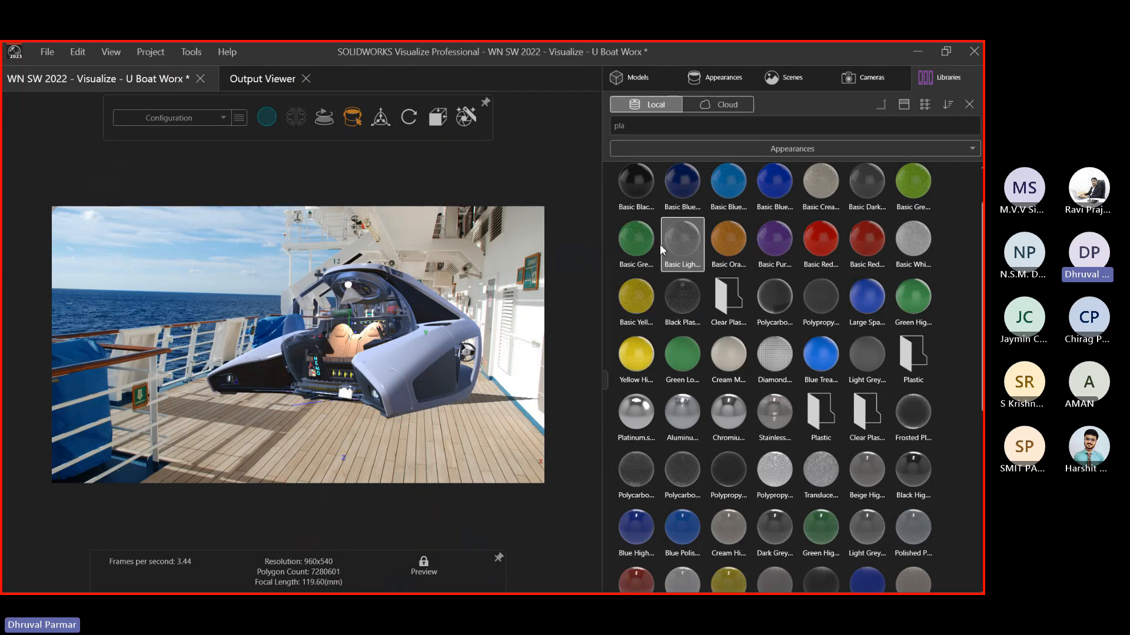
pyautogui.moveTo(636, 261); pyautogui.dragTo(425, 348)
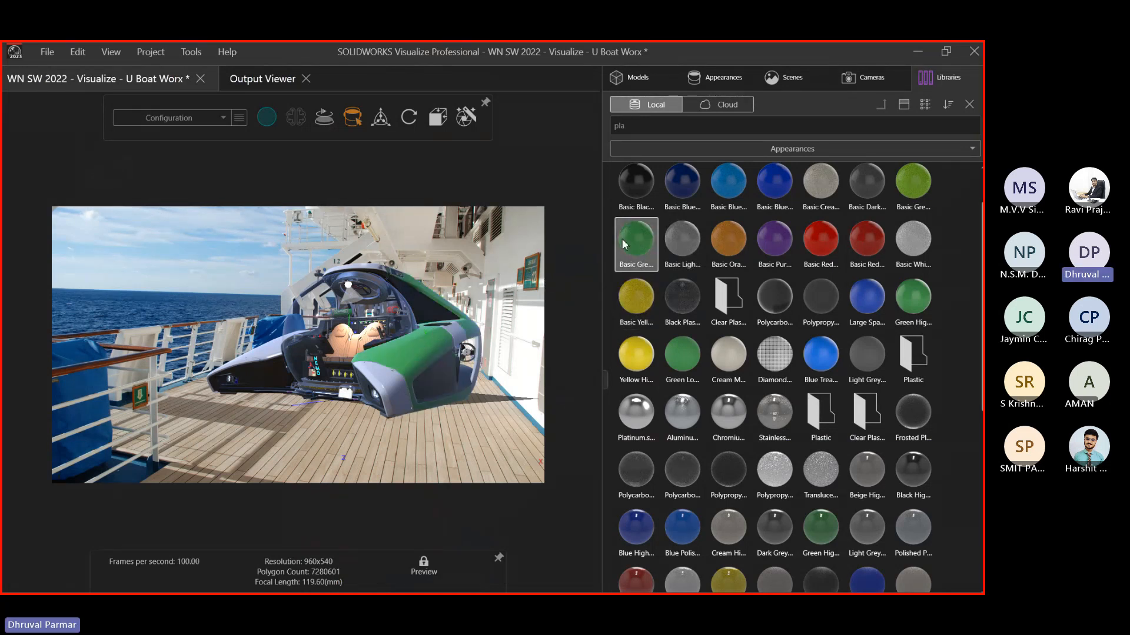
# Make the grey front panel and rear strip Basic Green plastic
pyautogui.click(726, 82)
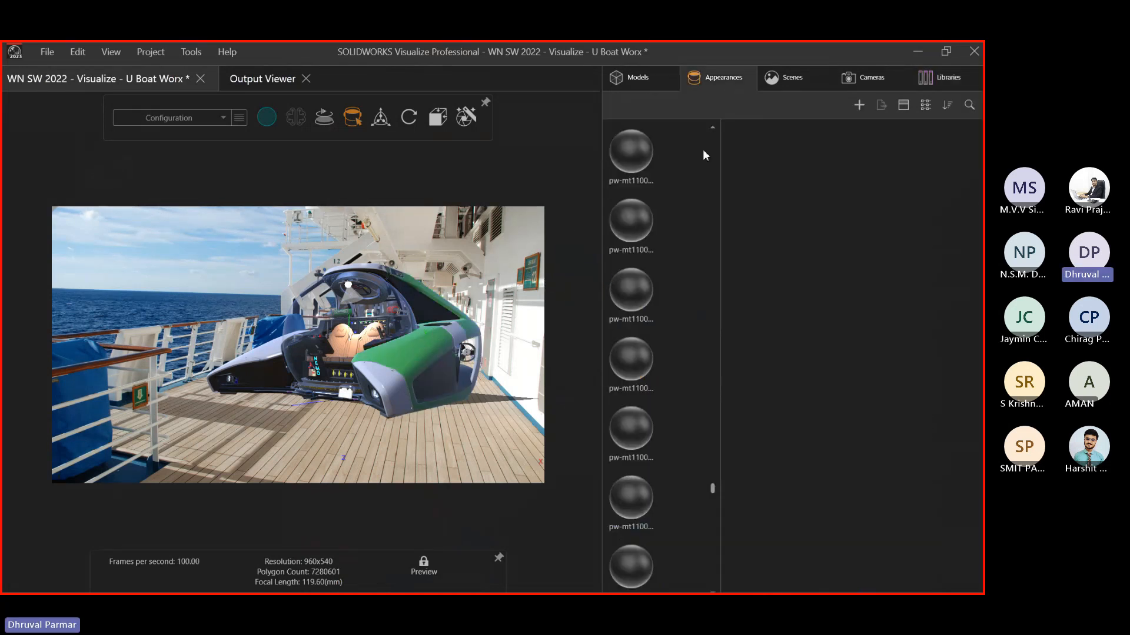
pyautogui.click(393, 344)
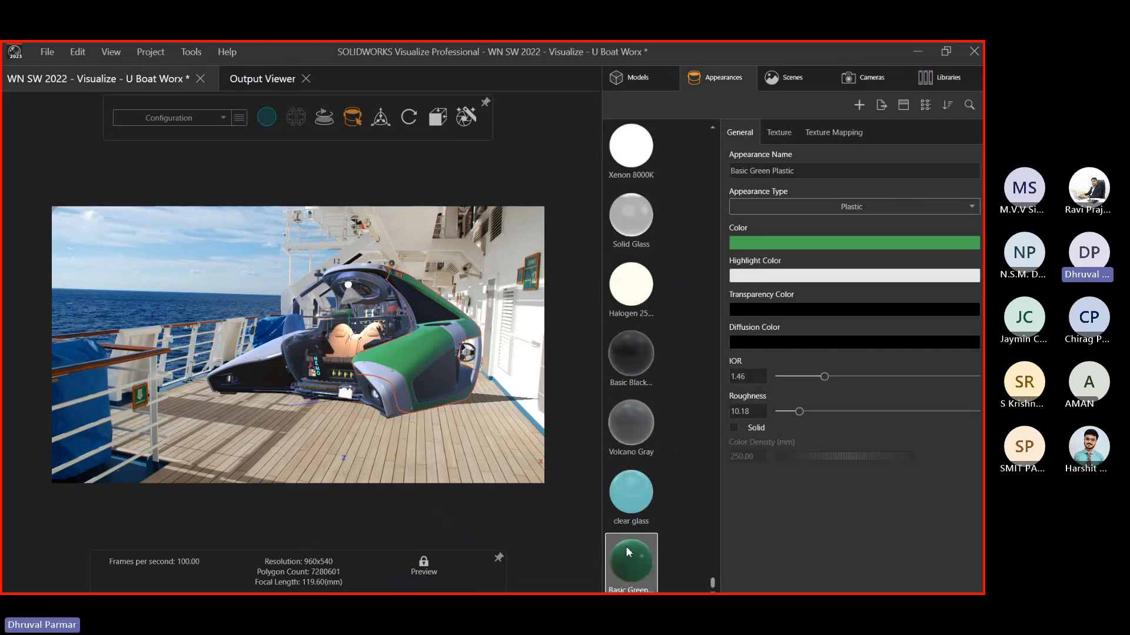
pyautogui.moveTo(626, 552); pyautogui.dragTo(393, 402)
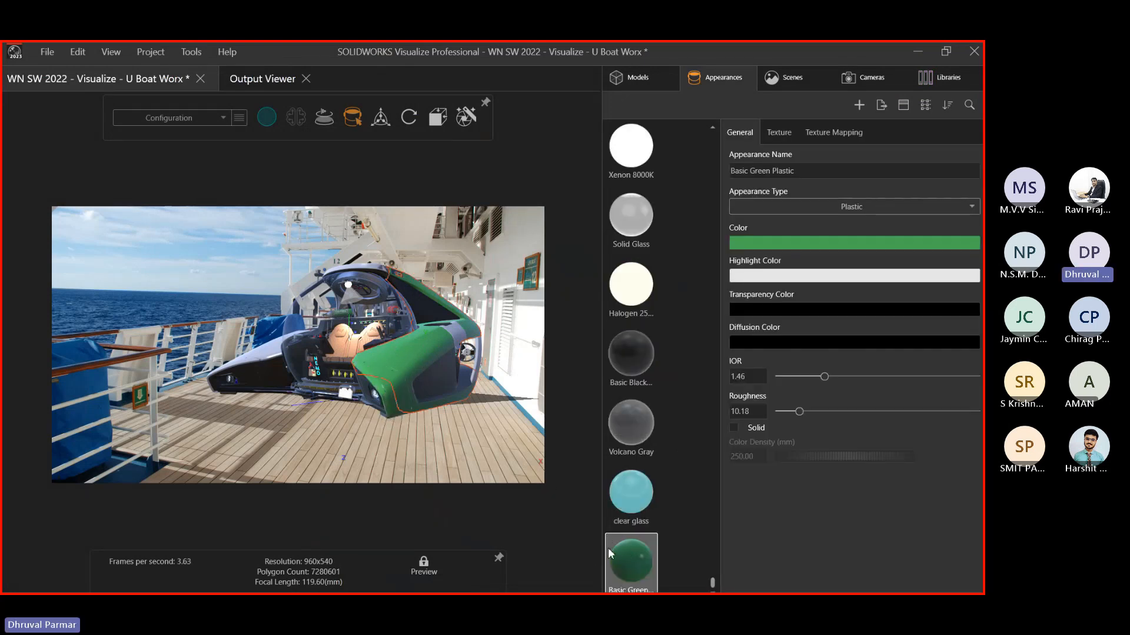
pyautogui.moveTo(610, 553); pyautogui.dragTo(465, 336)
pyautogui.click(258, 383)
pyautogui.click(301, 412)
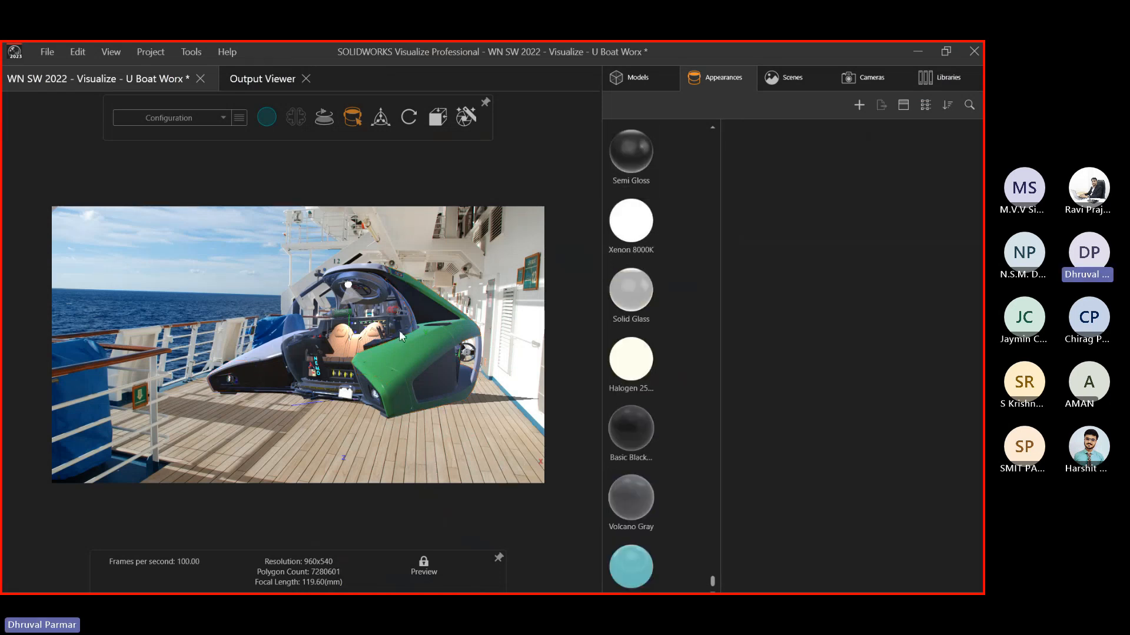
# View the scene through Camera 3
pyautogui.click(860, 78)
pyautogui.click(640, 411)
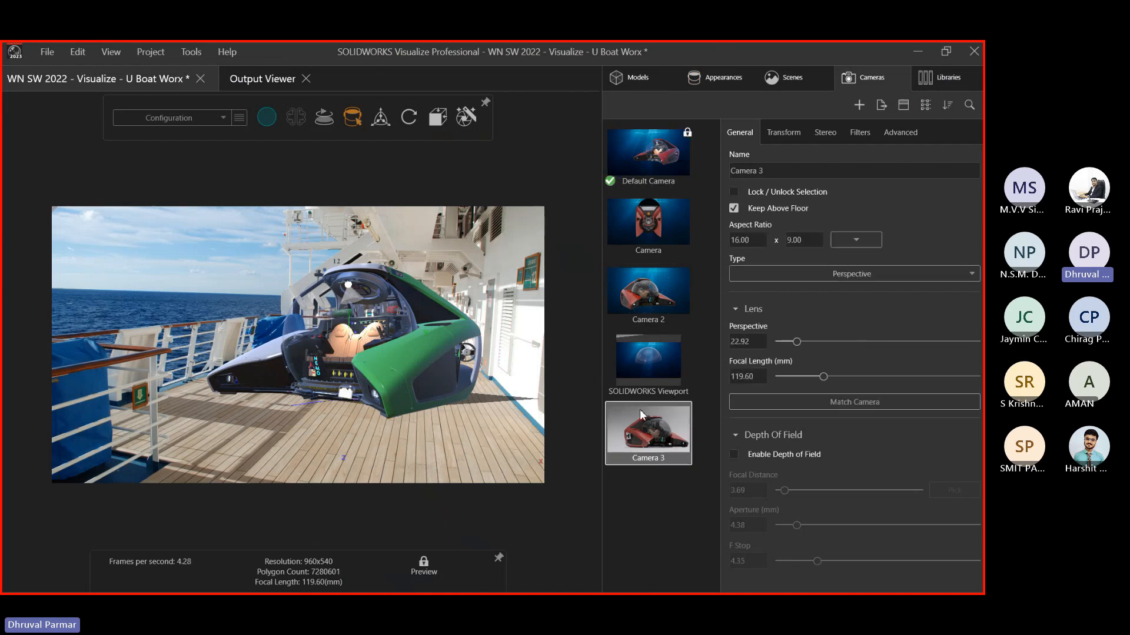
pyautogui.doubleClick(641, 408)
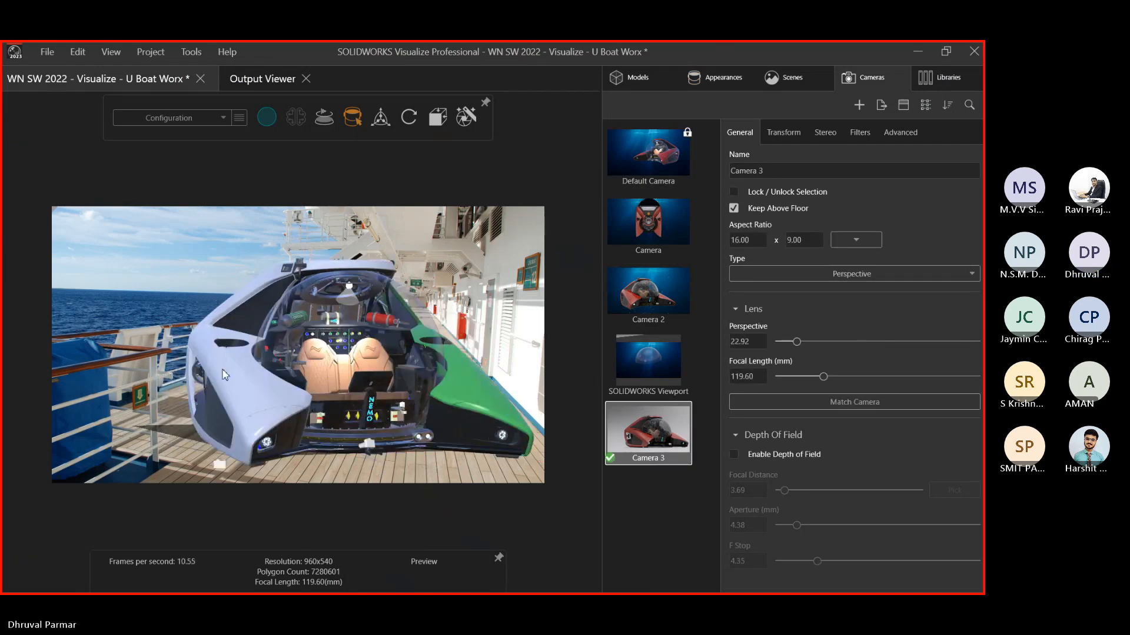
# Apply Basic Green plastic from Libraries to the front hull panels and select the new appearance
pyautogui.click(727, 78)
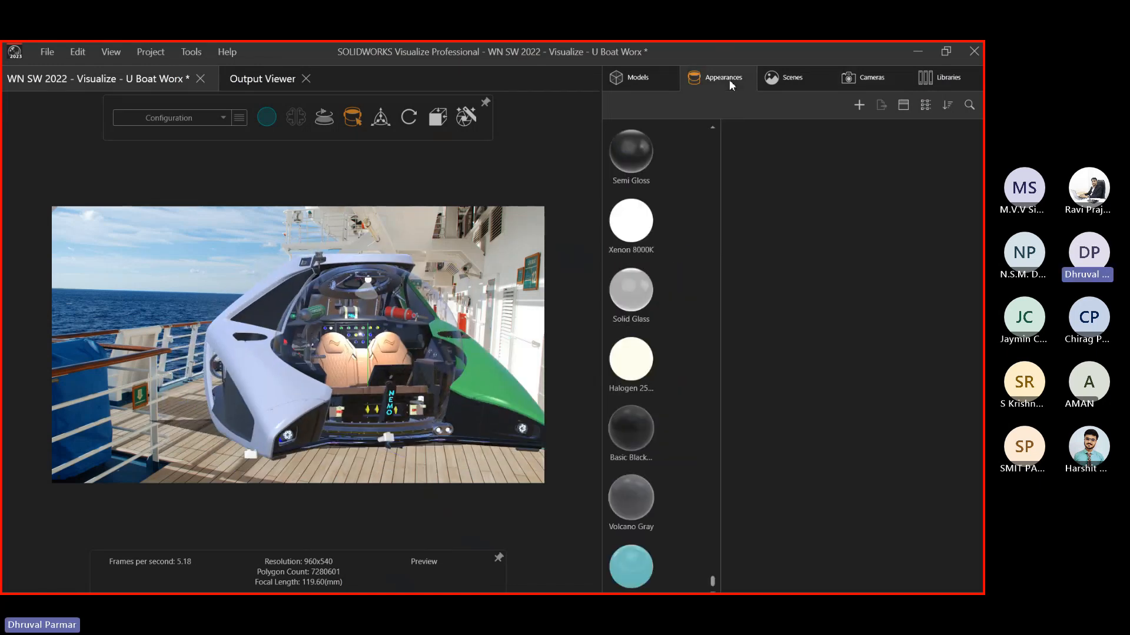
pyautogui.click(939, 78)
pyautogui.moveTo(635, 242); pyautogui.dragTo(285, 387)
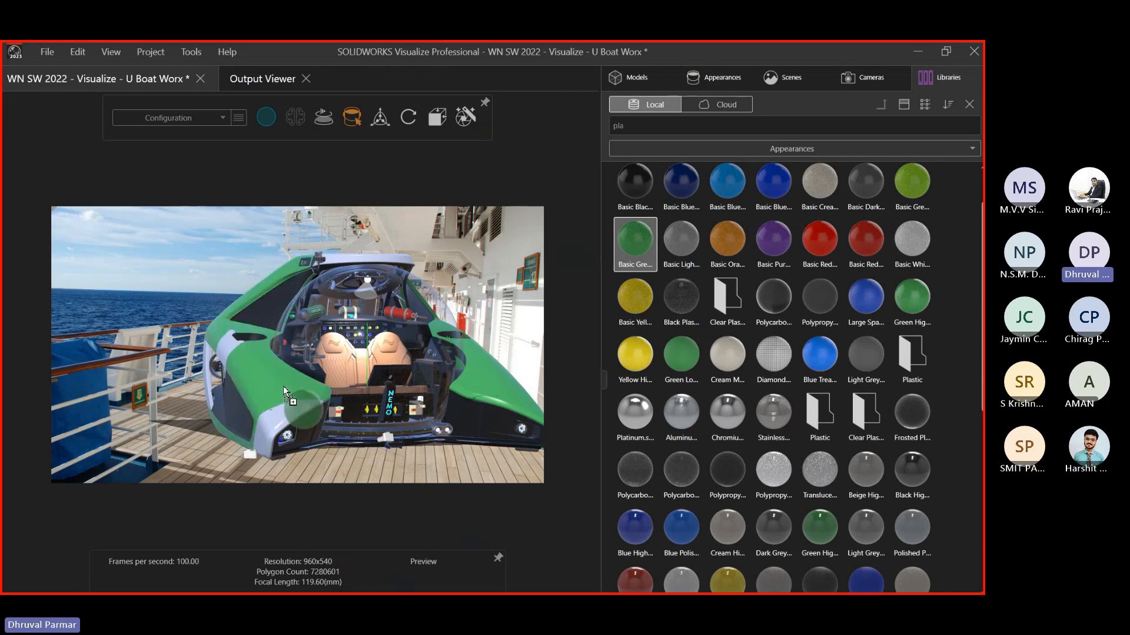
pyautogui.click(697, 79)
pyautogui.scroll(-3, 621, 518)
pyautogui.click(619, 562)
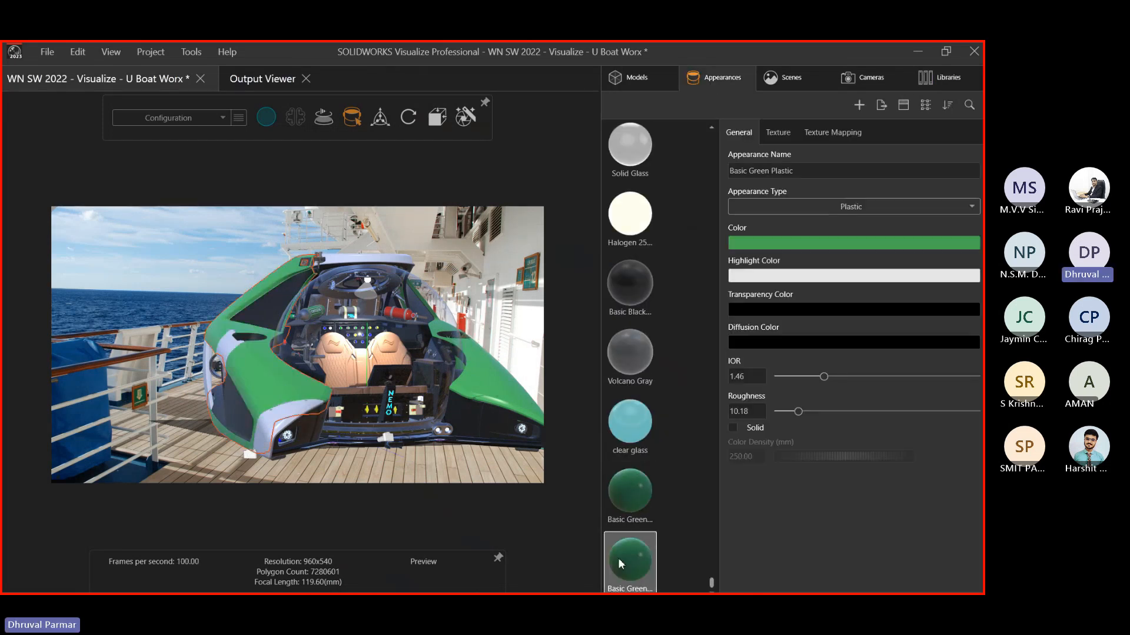
# Recolour the second Basic Green Plastic to blue and apply it to the front hull
pyautogui.click(789, 246)
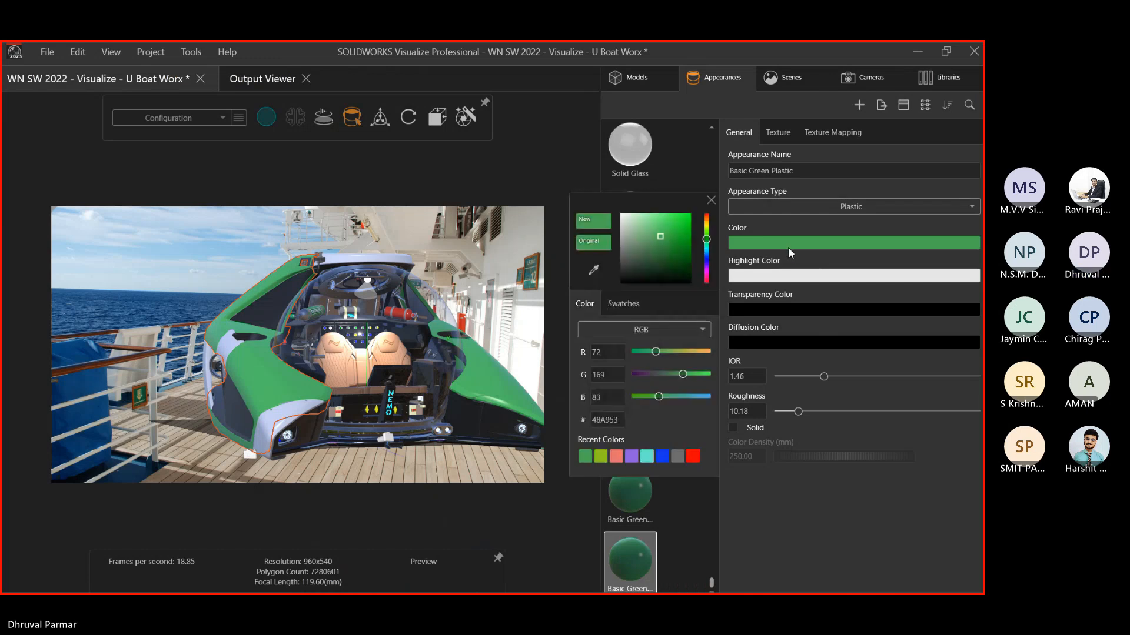
pyautogui.click(707, 259)
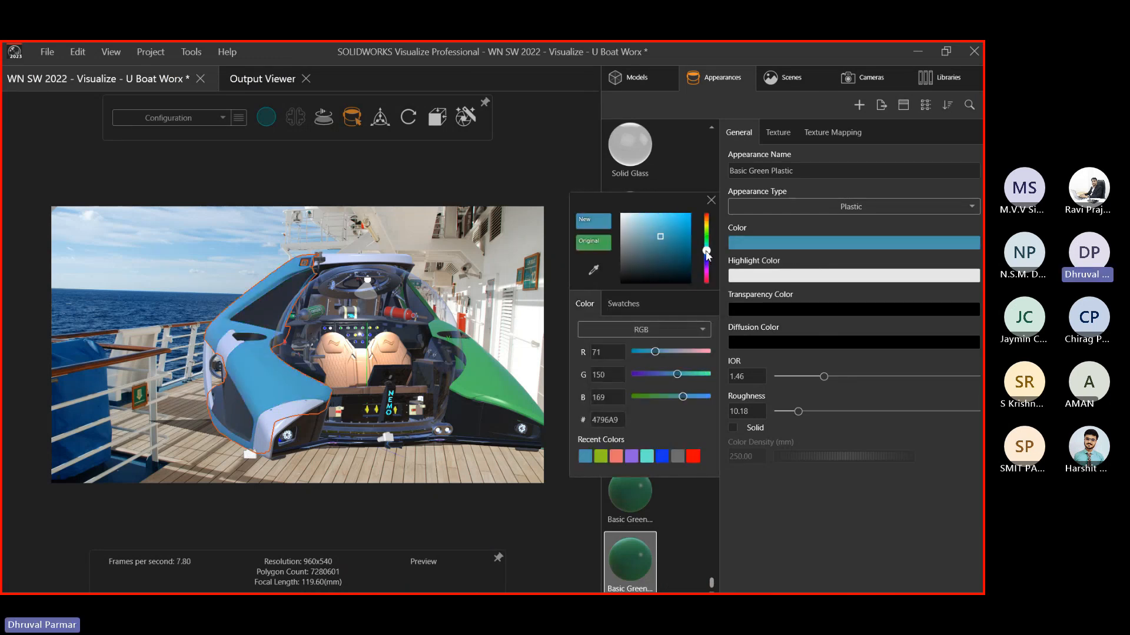
pyautogui.click(710, 200)
pyautogui.moveTo(629, 556); pyautogui.dragTo(299, 400)
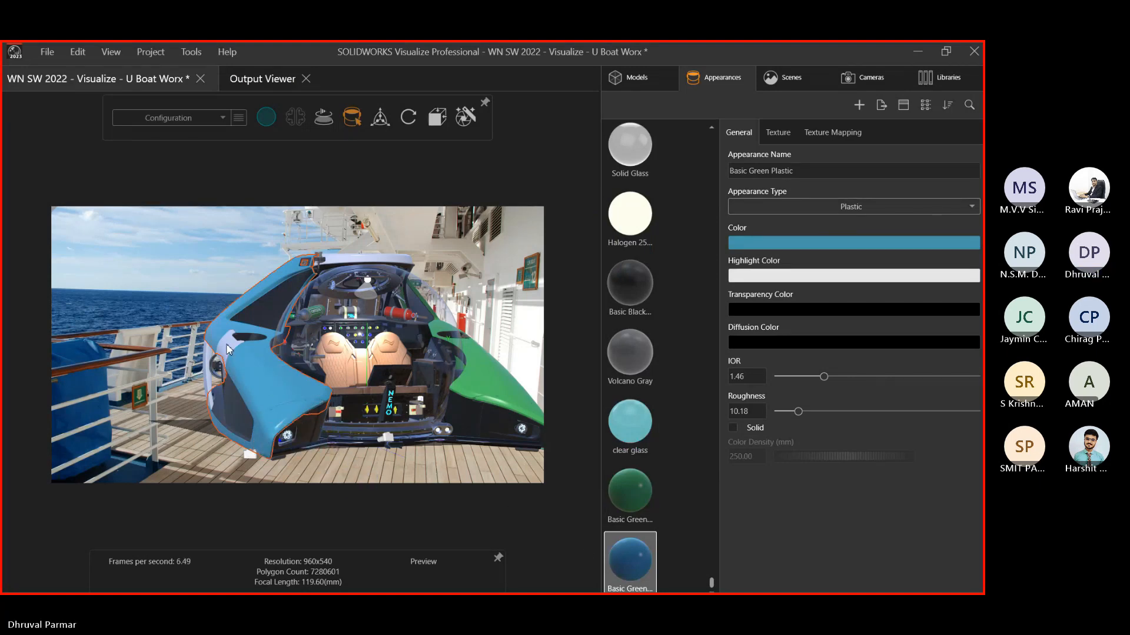
# Admit the waiting attendee in the Teams meeting, then return to Visualize
pyautogui.click(925, 47)
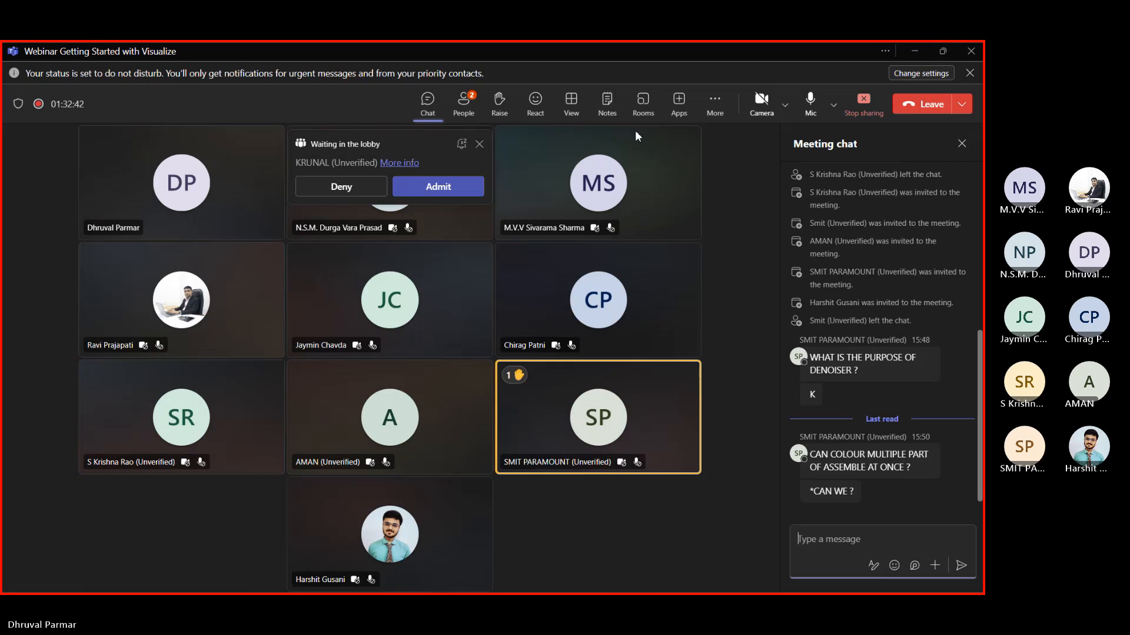
pyautogui.click(430, 188)
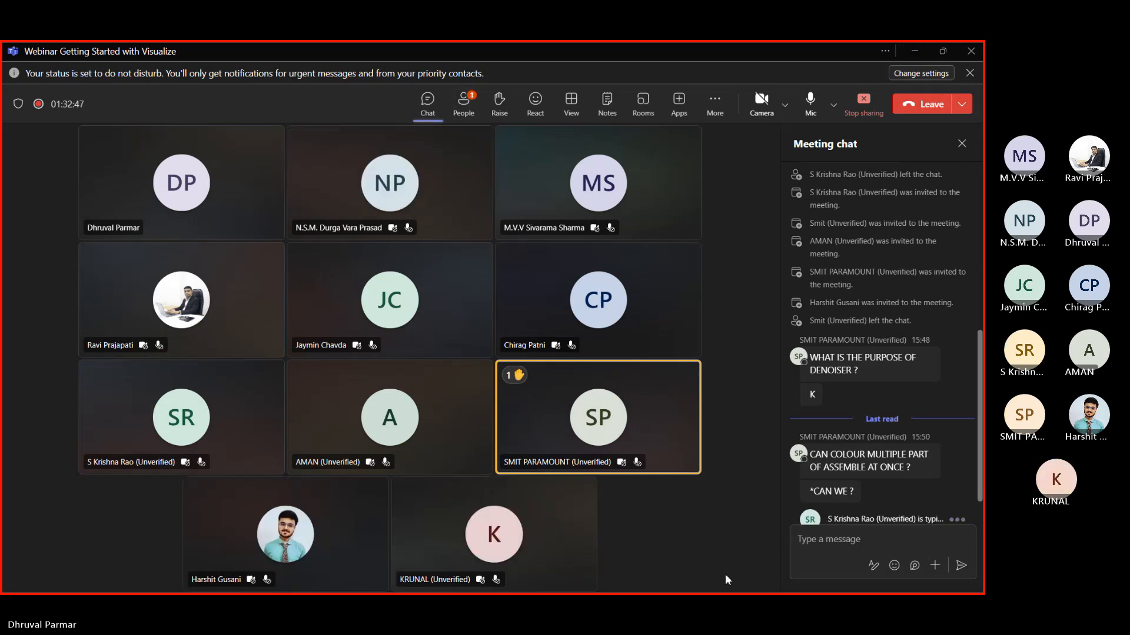
pyautogui.hotkey('alt', 'Tab')
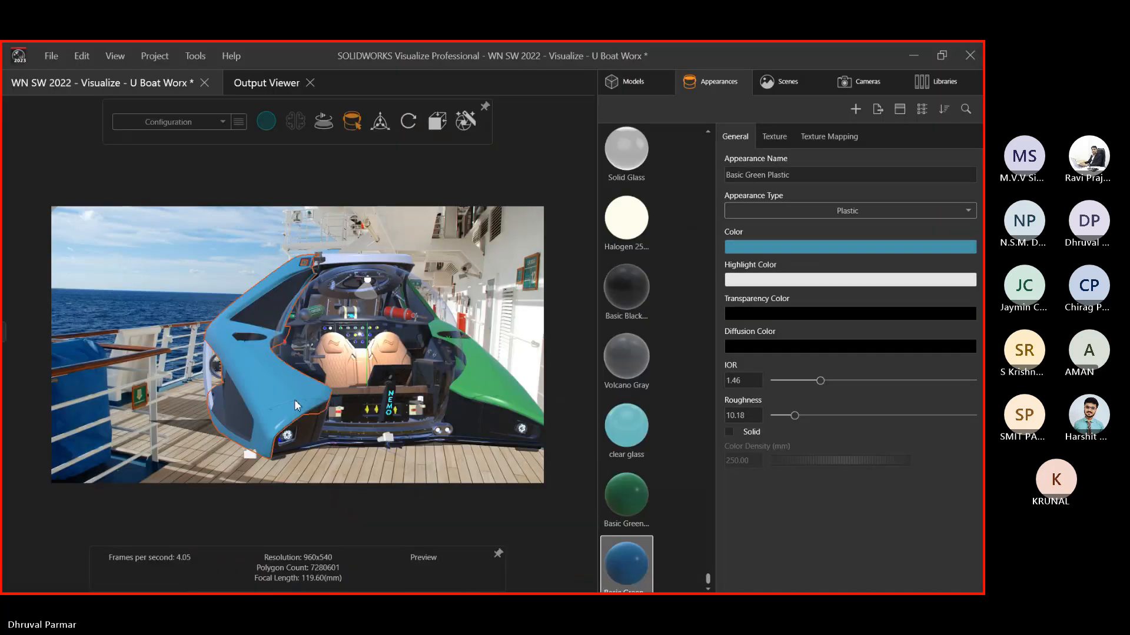
# Apply the blue plastic to the sub's lavender side trim
pyautogui.click(200, 273)
pyautogui.moveTo(200, 272); pyautogui.dragTo(300, 303, button='middle')
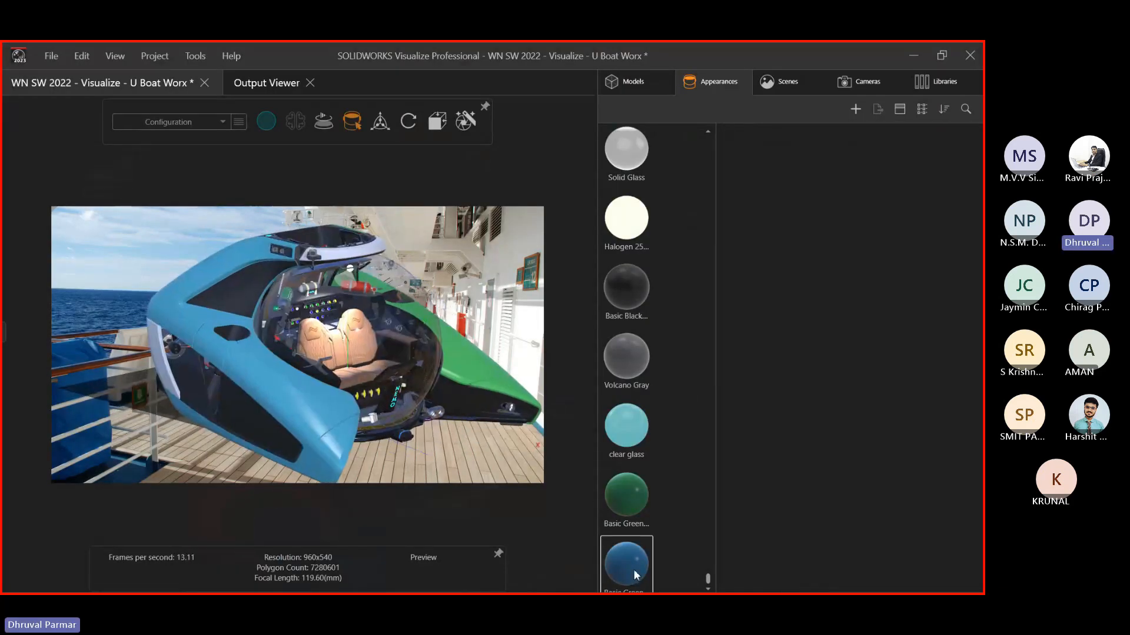
pyautogui.moveTo(119, 320); pyautogui.dragTo(149, 333)
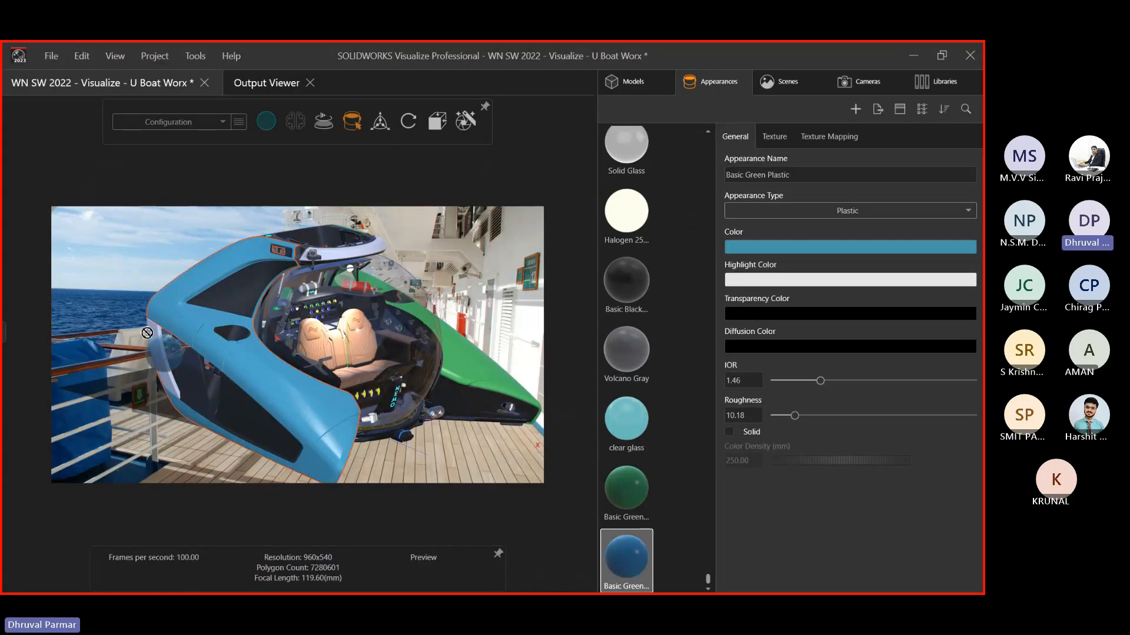
pyautogui.click(118, 298)
# Orbit the sub to inspect its top, a level front view and a side view
pyautogui.moveTo(303, 292); pyautogui.dragTo(341, 260, button='middle')
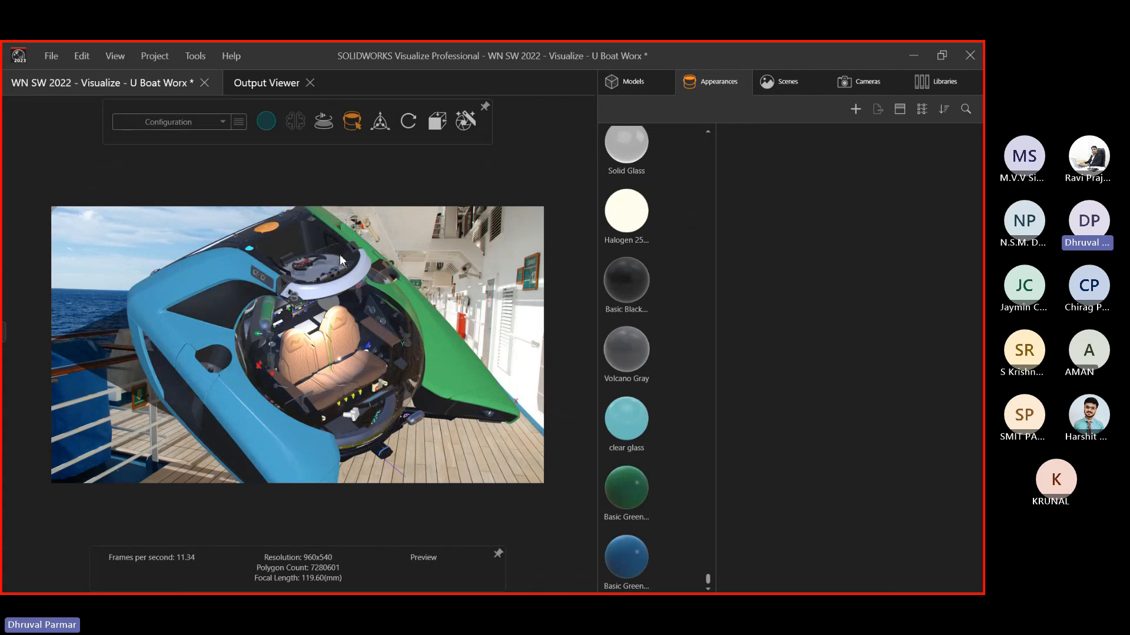
pyautogui.click(339, 261)
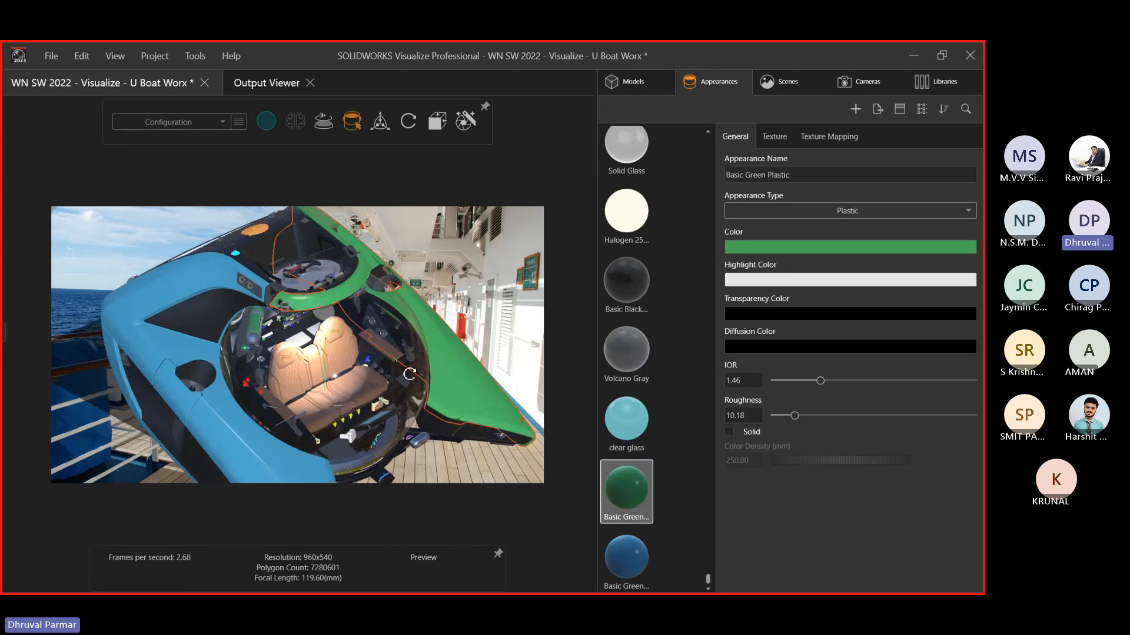
pyautogui.moveTo(411, 373); pyautogui.dragTo(150, 386, button='middle')
pyautogui.moveTo(395, 412); pyautogui.dragTo(330, 409, button='middle')
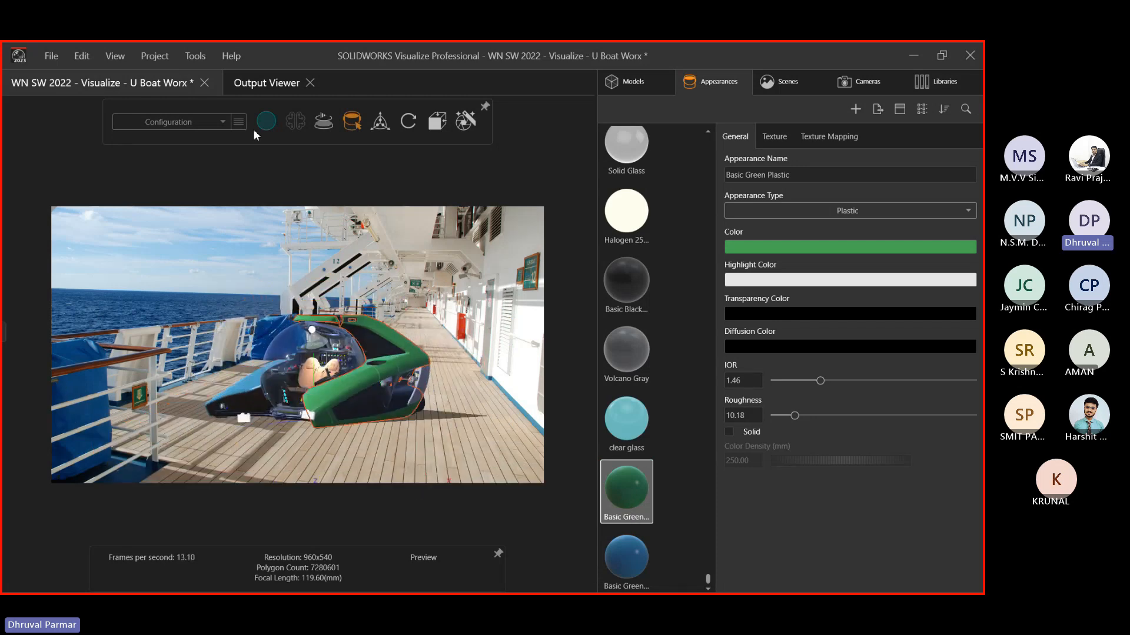
# Switch the viewport to Accurate render mode
pyautogui.moveTo(265, 125)
pyautogui.click(275, 154)
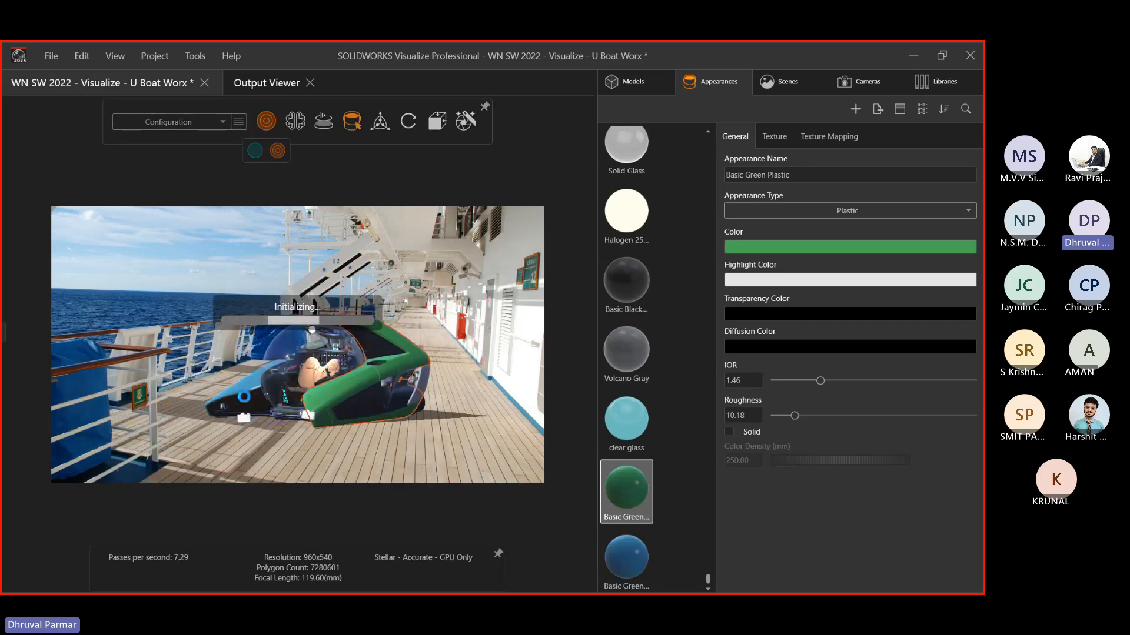
pyautogui.moveTo(360, 401); pyautogui.dragTo(389, 405, button='middle')
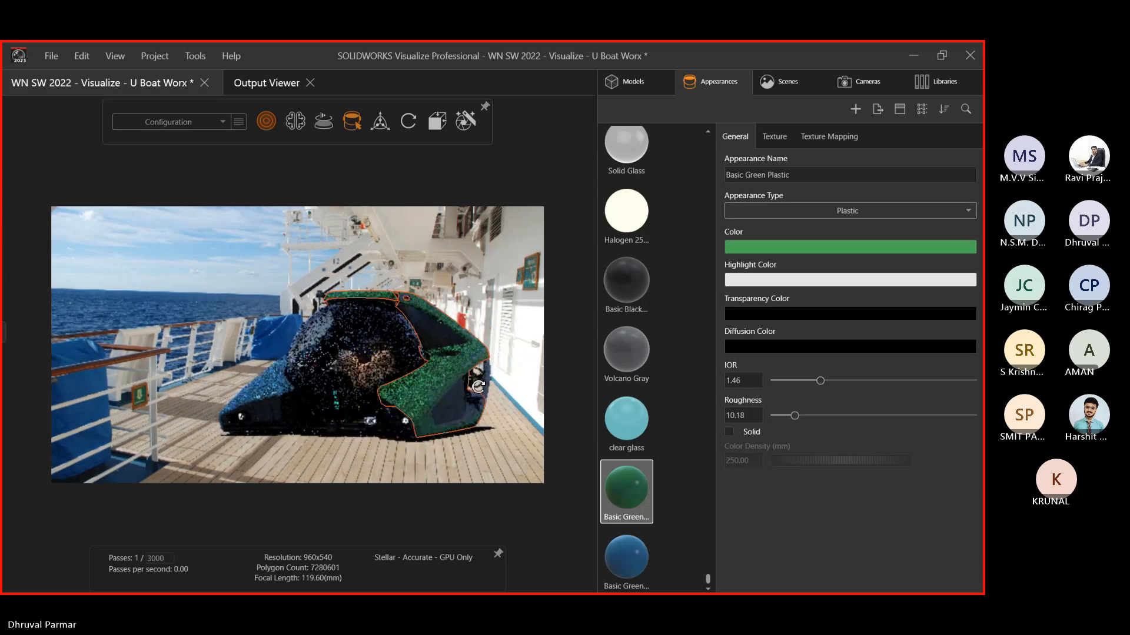
pyautogui.click(421, 473)
# Brighten the Basic Green Plastic colour
pyautogui.click(627, 479)
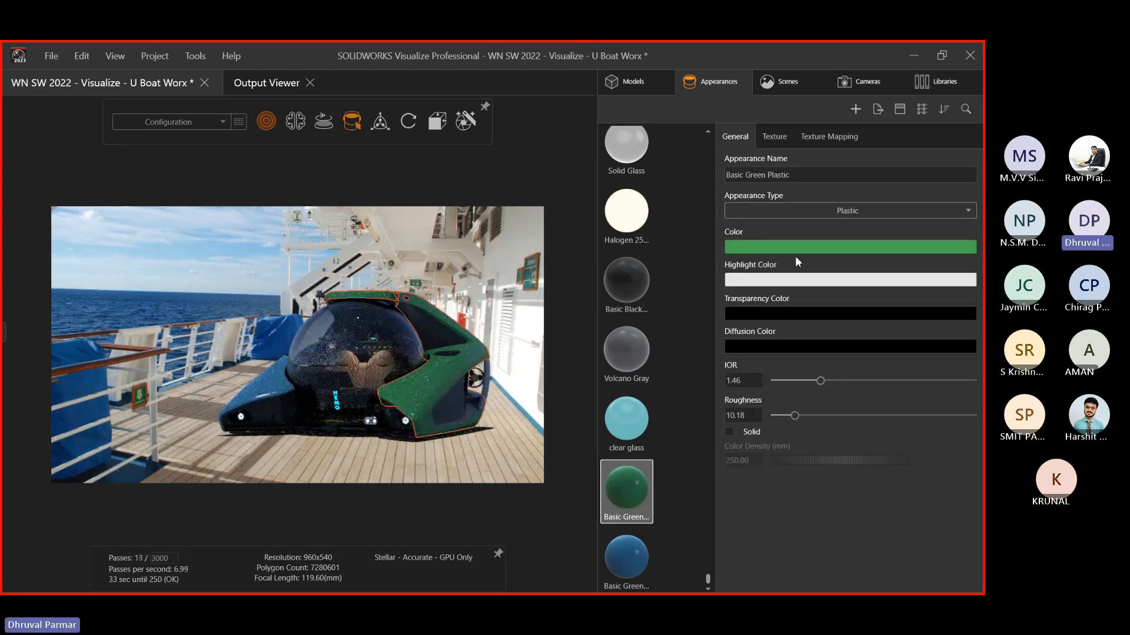
pyautogui.click(788, 247)
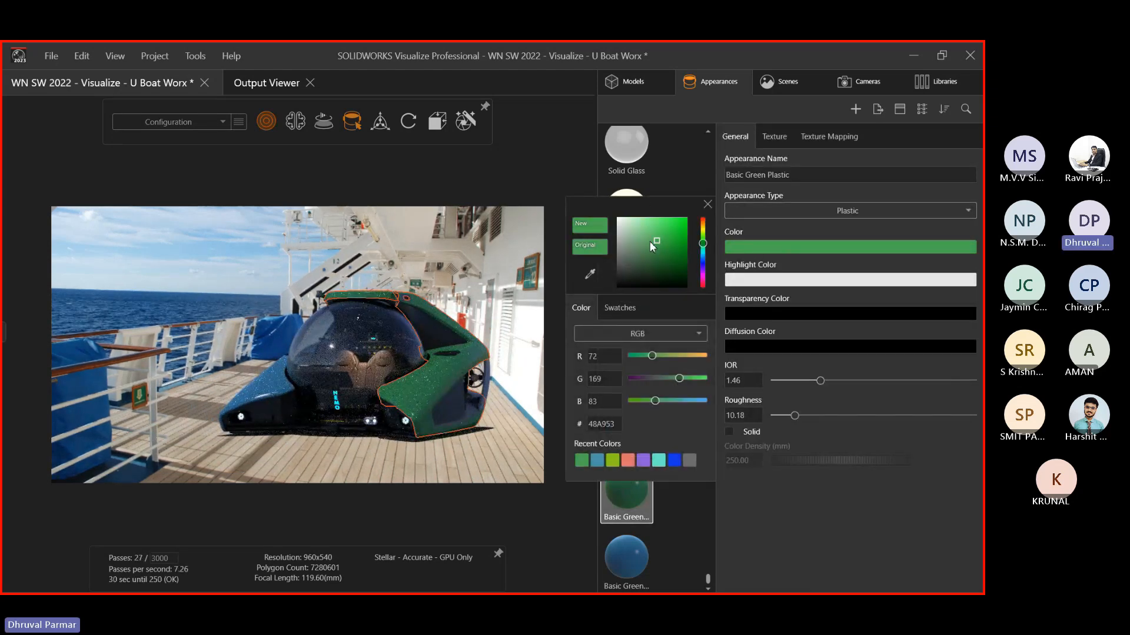
pyautogui.moveTo(654, 238); pyautogui.dragTo(655, 218)
# Change the blue plastic to a vivid cyan-blue, 10CFFD
pyautogui.click(618, 568)
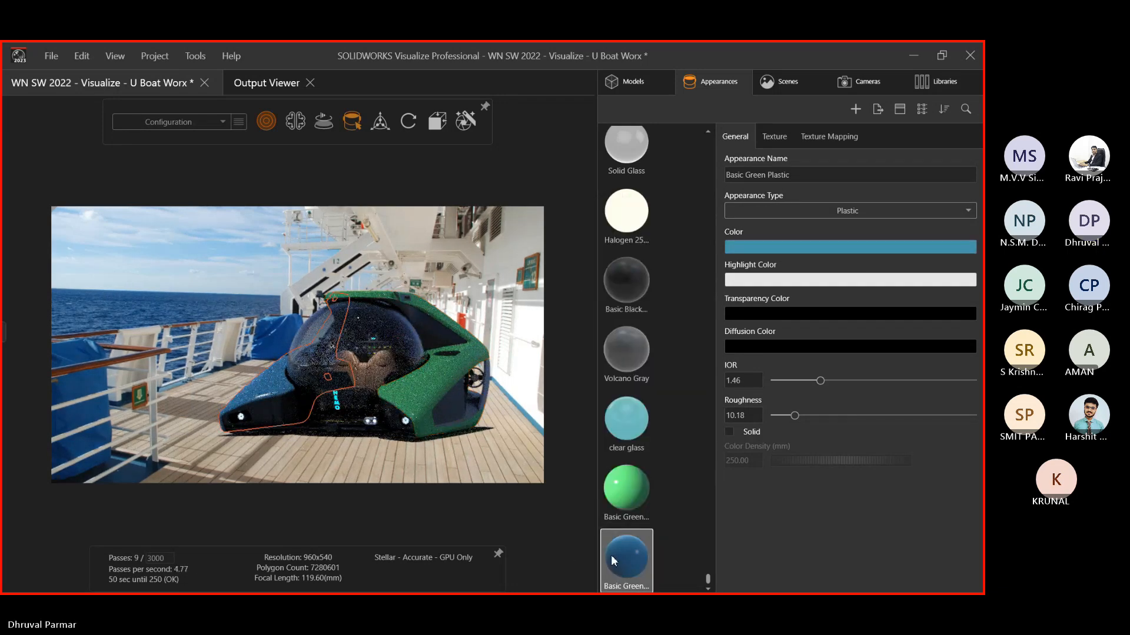
pyautogui.click(730, 250)
pyautogui.click(658, 234)
pyautogui.moveTo(658, 234); pyautogui.dragTo(654, 219)
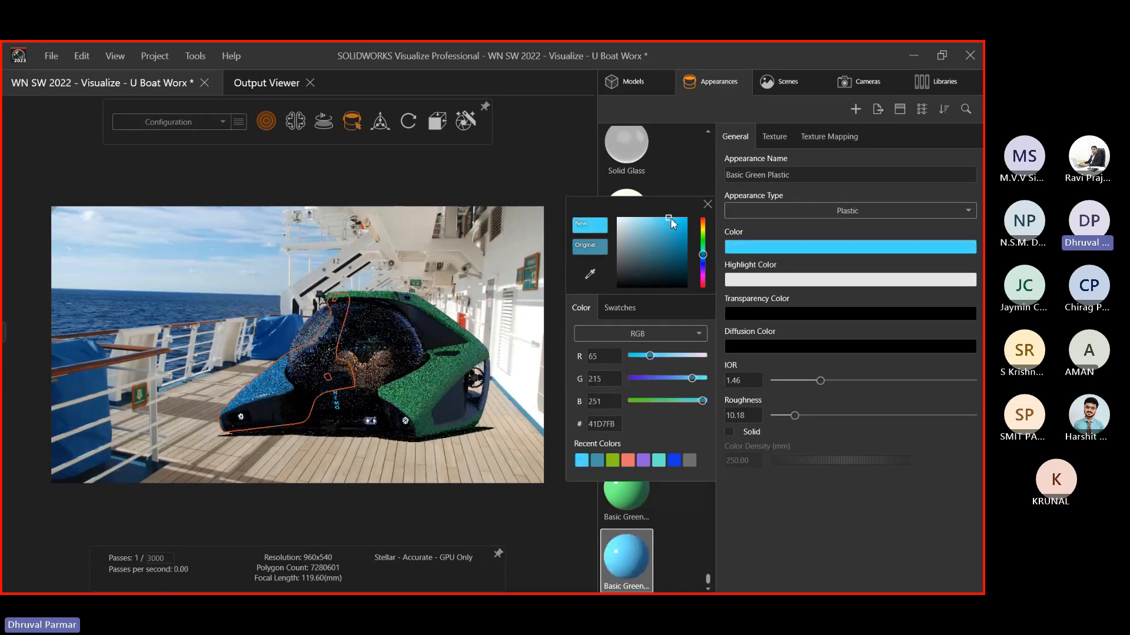
pyautogui.click(682, 218)
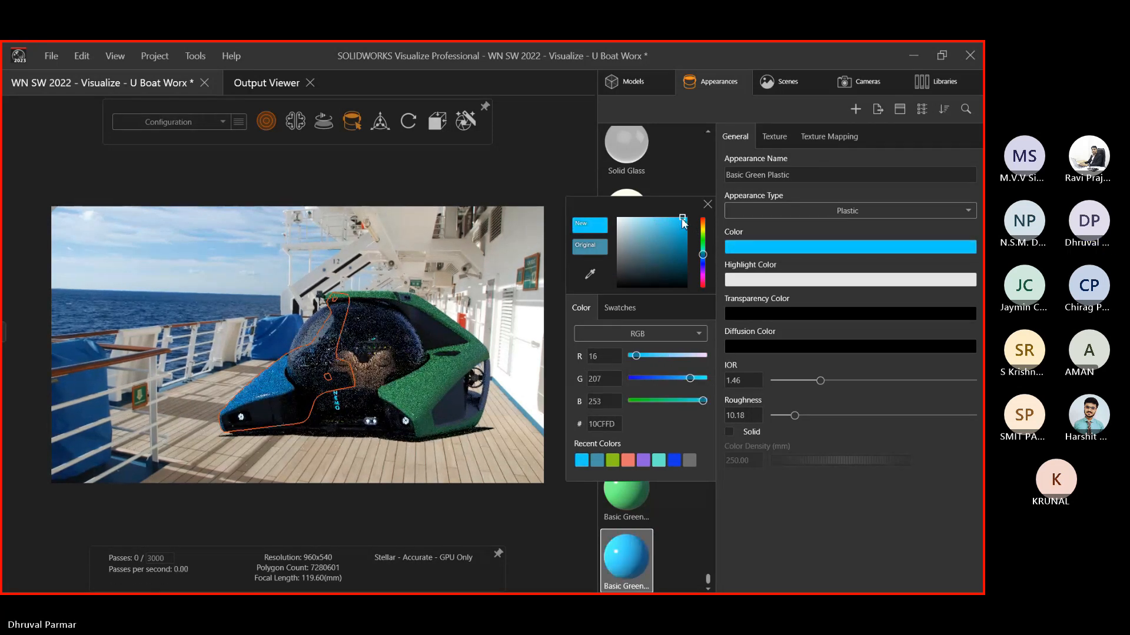
pyautogui.click(512, 328)
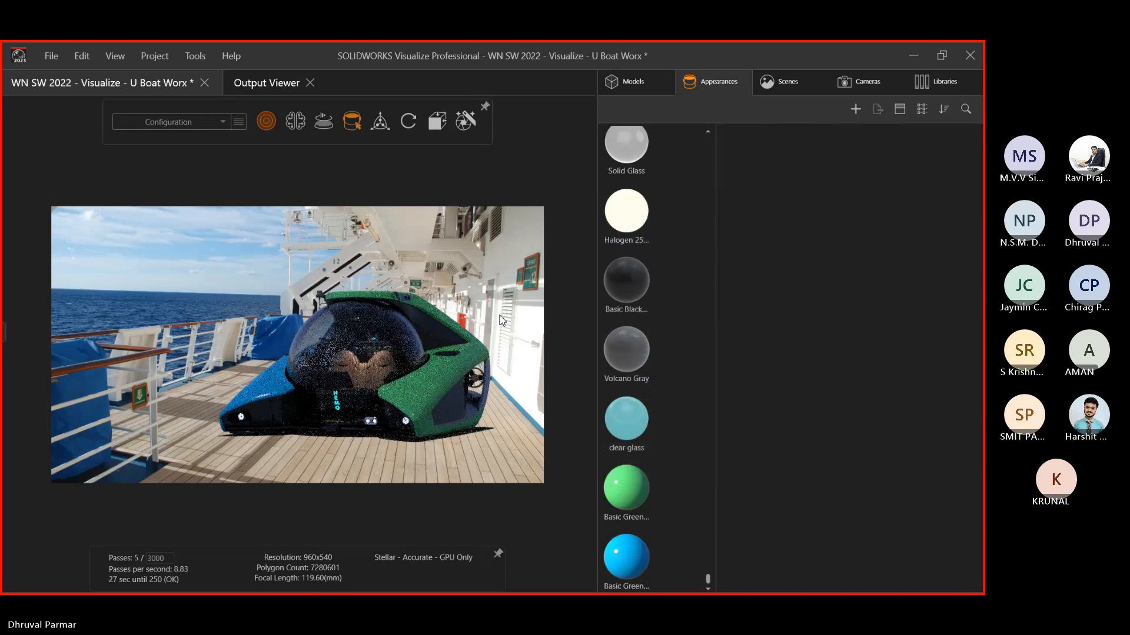
pyautogui.hotkey('alt', 'Tab')
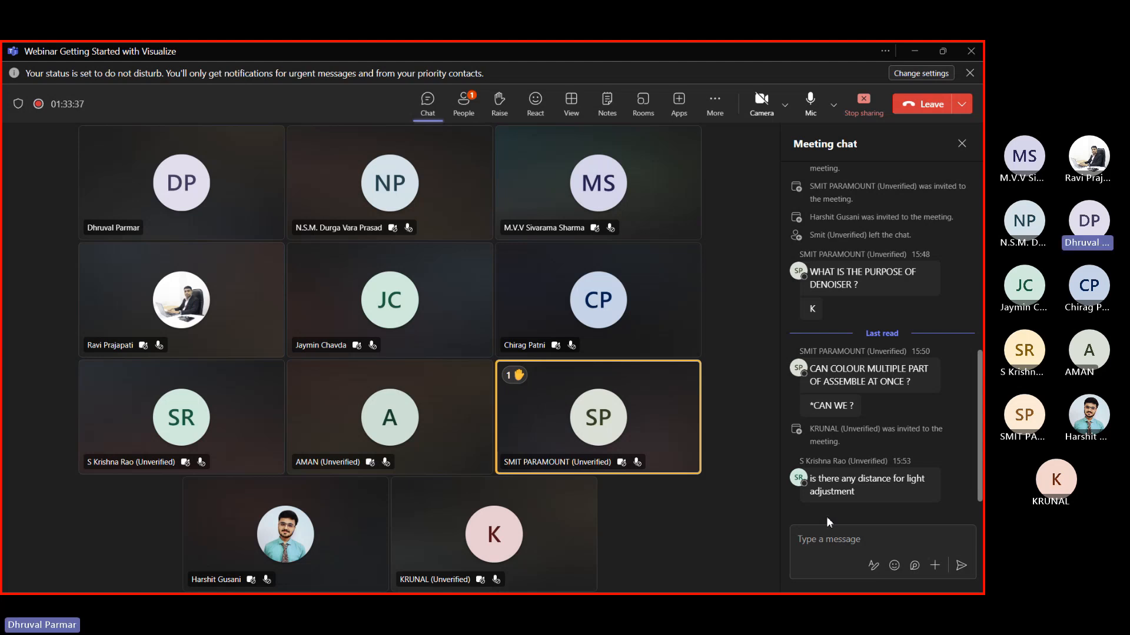
pyautogui.hotkey('alt', 'Tab')
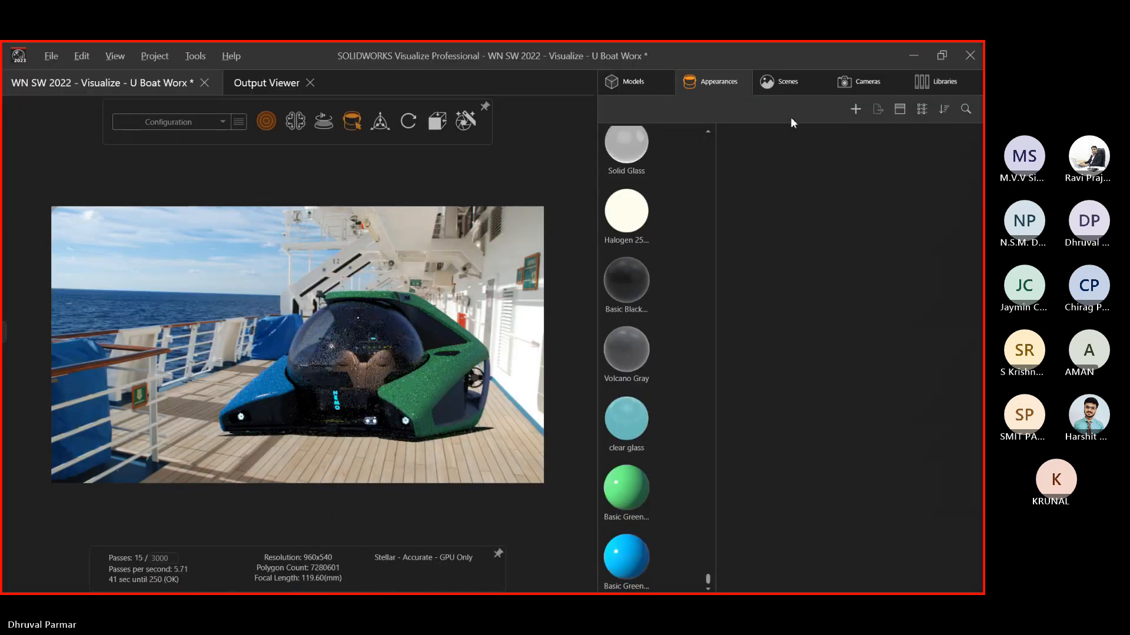
# Hide the Cruise Ship_16 x 9 backplate
pyautogui.click(783, 80)
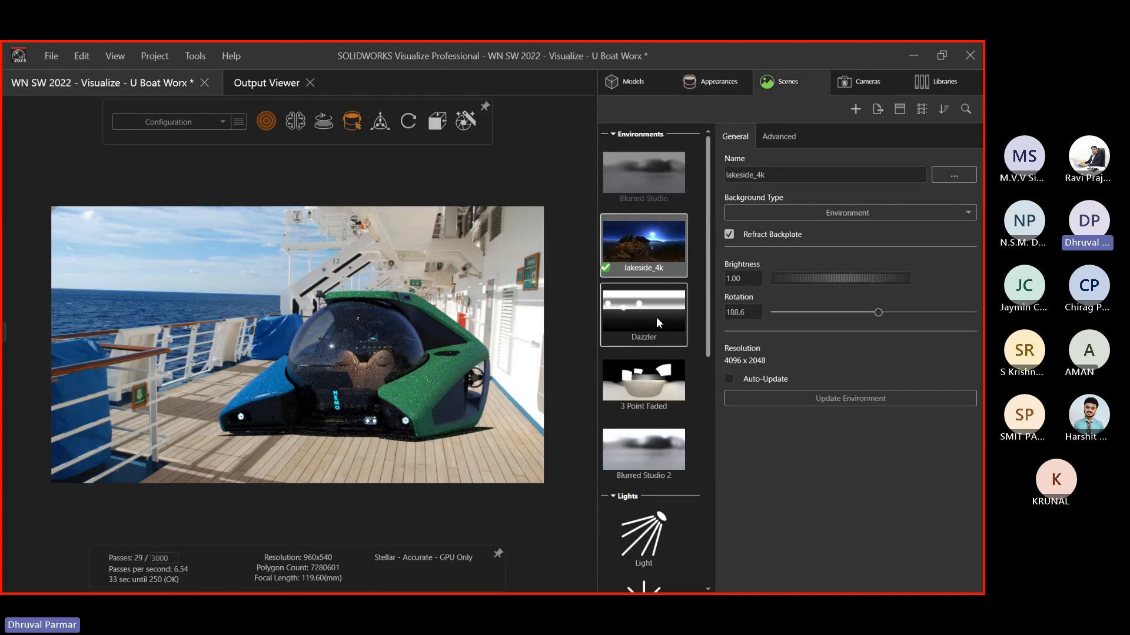
pyautogui.scroll(-10, 635, 364)
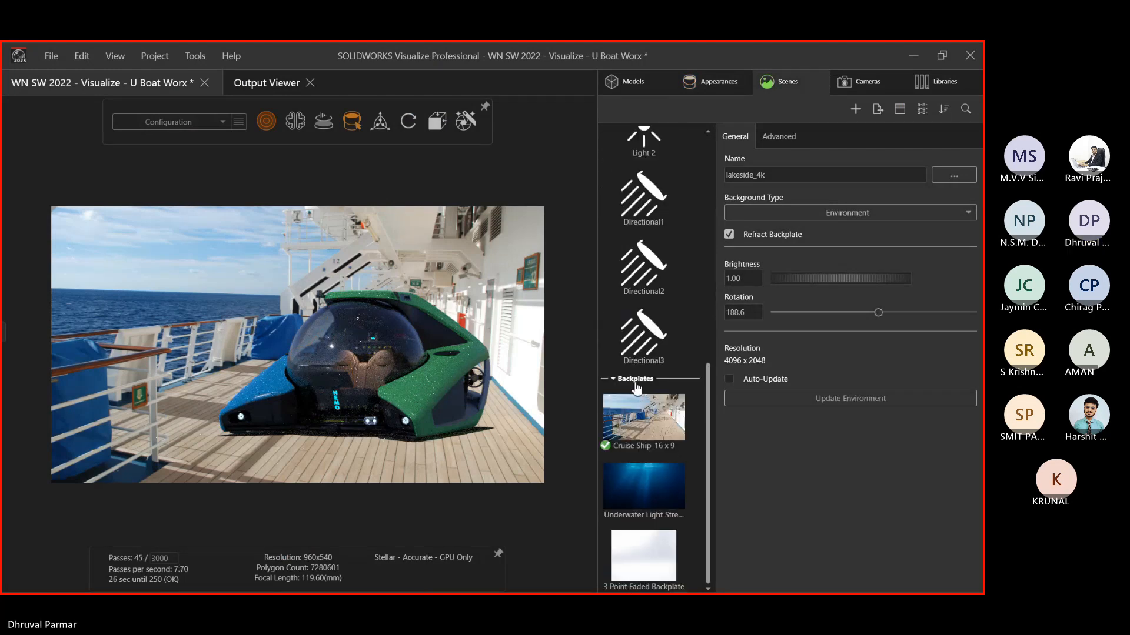
pyautogui.click(636, 397)
pyautogui.click(729, 197)
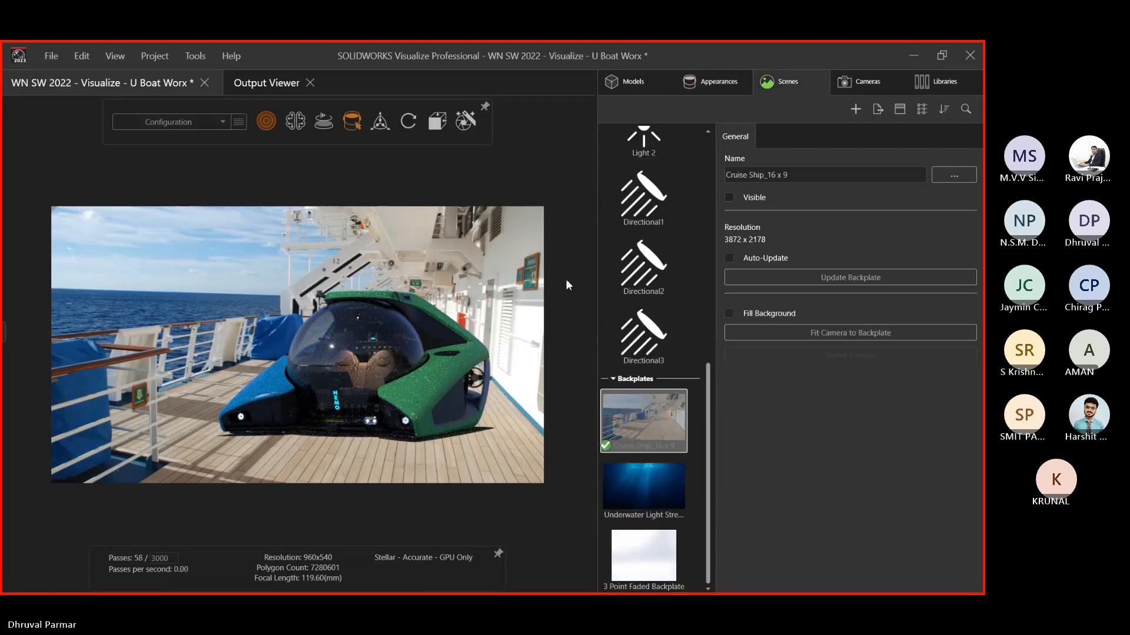
pyautogui.moveTo(312, 333); pyautogui.dragTo(380, 315, button='middle')
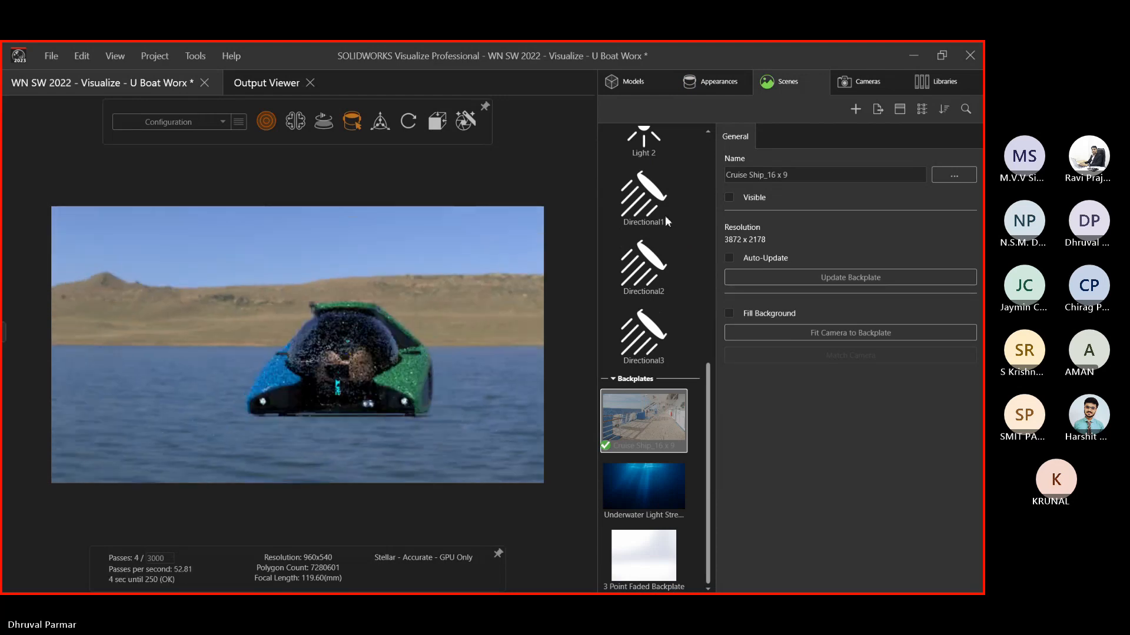
pyautogui.scroll(8, 644, 447)
pyautogui.scroll(1, 642, 421)
# Make 3 Point Faded the active environment and render the viewport in Preview mode
pyautogui.doubleClick(643, 274)
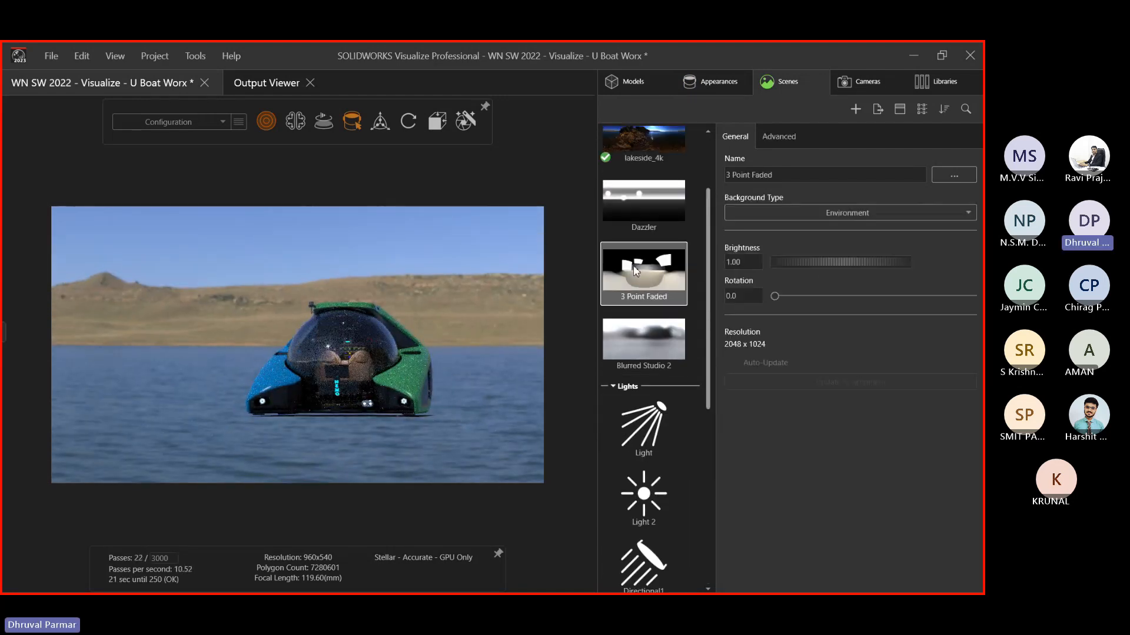
pyautogui.moveTo(349, 357); pyautogui.dragTo(223, 362, button='middle')
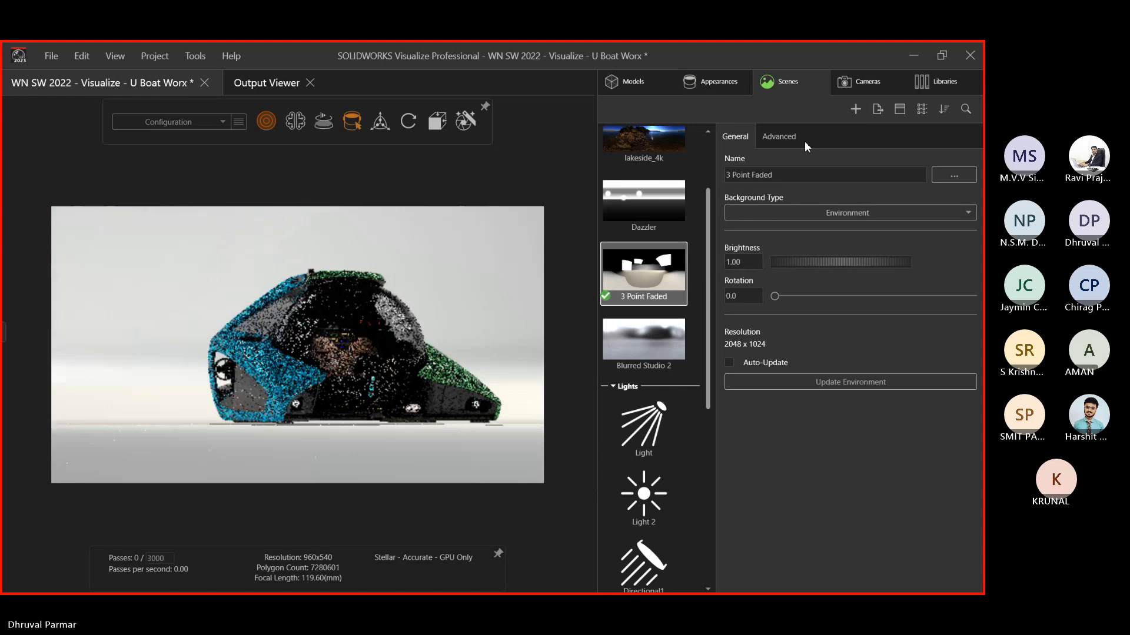
pyautogui.click(845, 86)
pyautogui.click(799, 87)
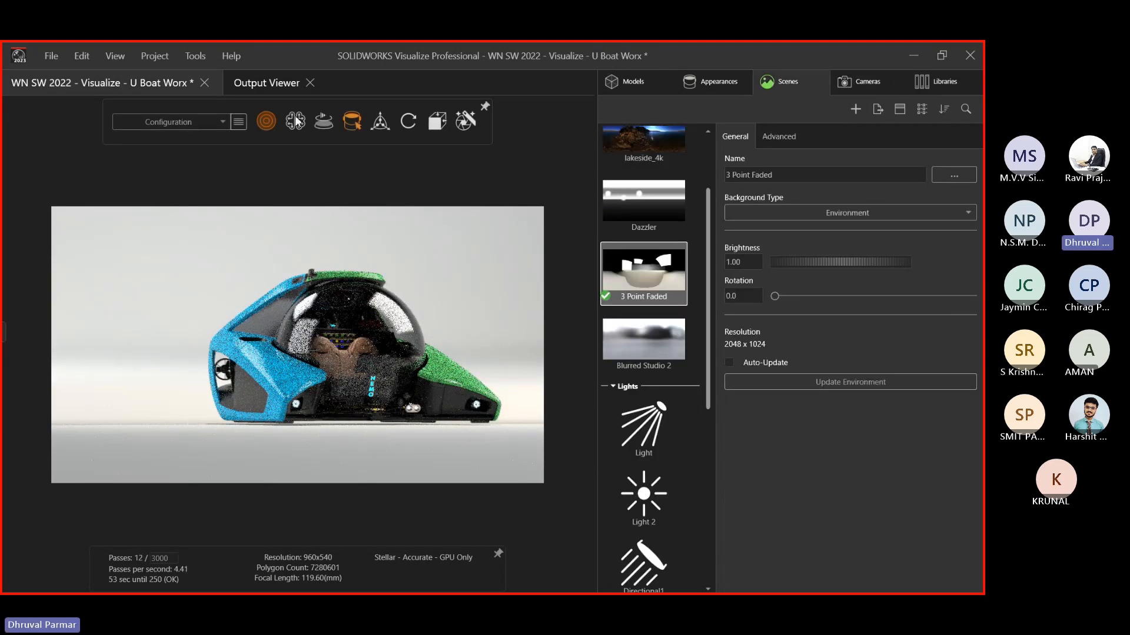
pyautogui.click(266, 121)
pyautogui.click(255, 151)
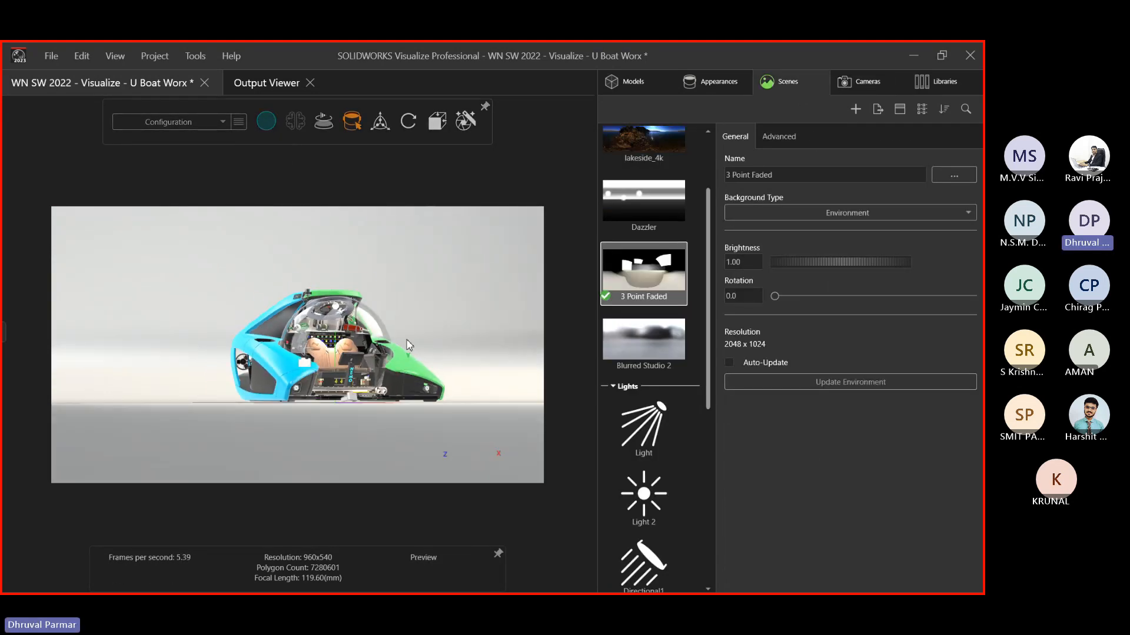
# Delete all five lights: Light, Light 2 and Directional1–3
pyautogui.click(651, 436)
pyautogui.moveTo(275, 346); pyautogui.dragTo(459, 480, button='middle')
pyautogui.click(661, 487)
pyautogui.scroll(-4, 641, 464)
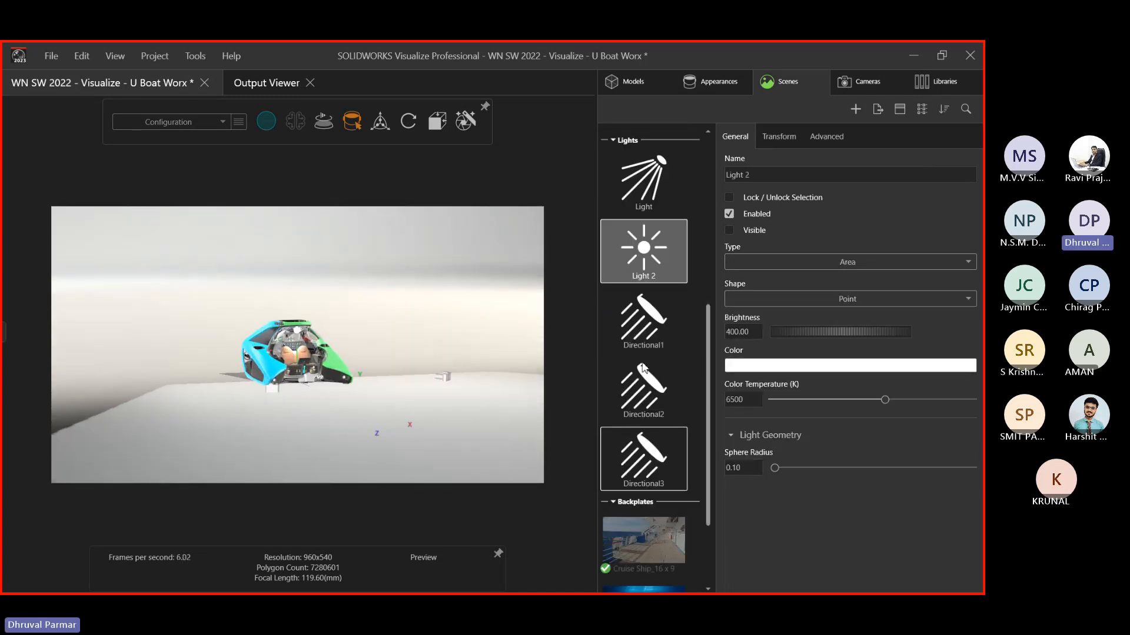
pyautogui.click(641, 456)
pyautogui.keyDown('shift'); pyautogui.click(609, 297); pyautogui.keyUp('shift')
pyautogui.keyDown('shift'); pyautogui.click(632, 171); pyautogui.keyUp('shift')
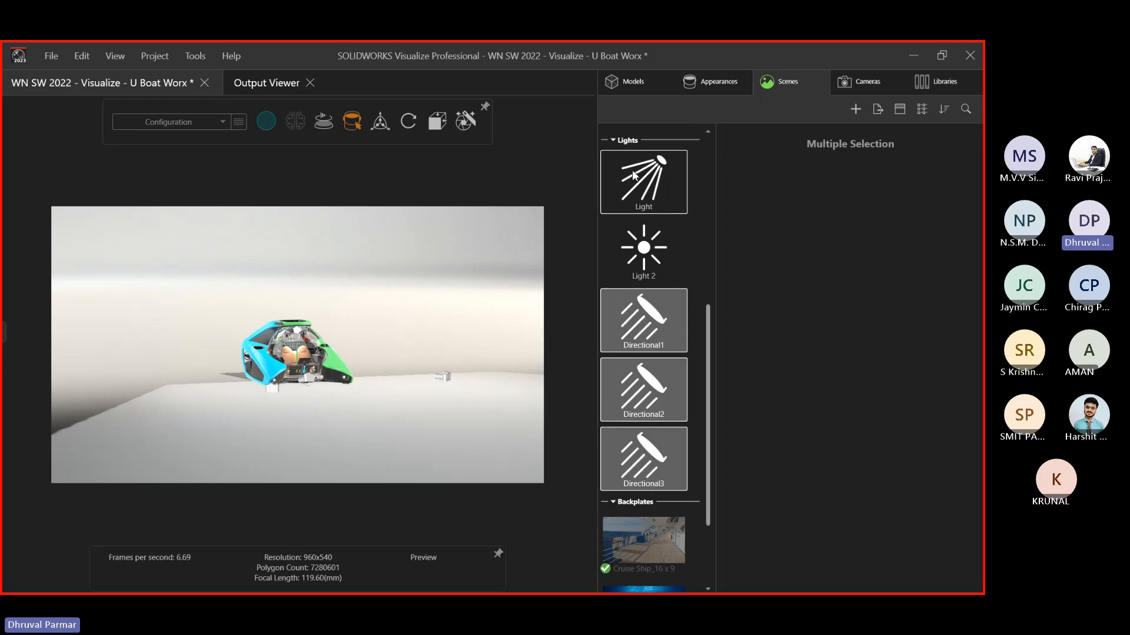
pyautogui.keyDown('ctrl'); pyautogui.click(632, 436); pyautogui.keyUp('ctrl')
pyautogui.keyDown('ctrl'); pyautogui.click(644, 394); pyautogui.keyUp('ctrl')
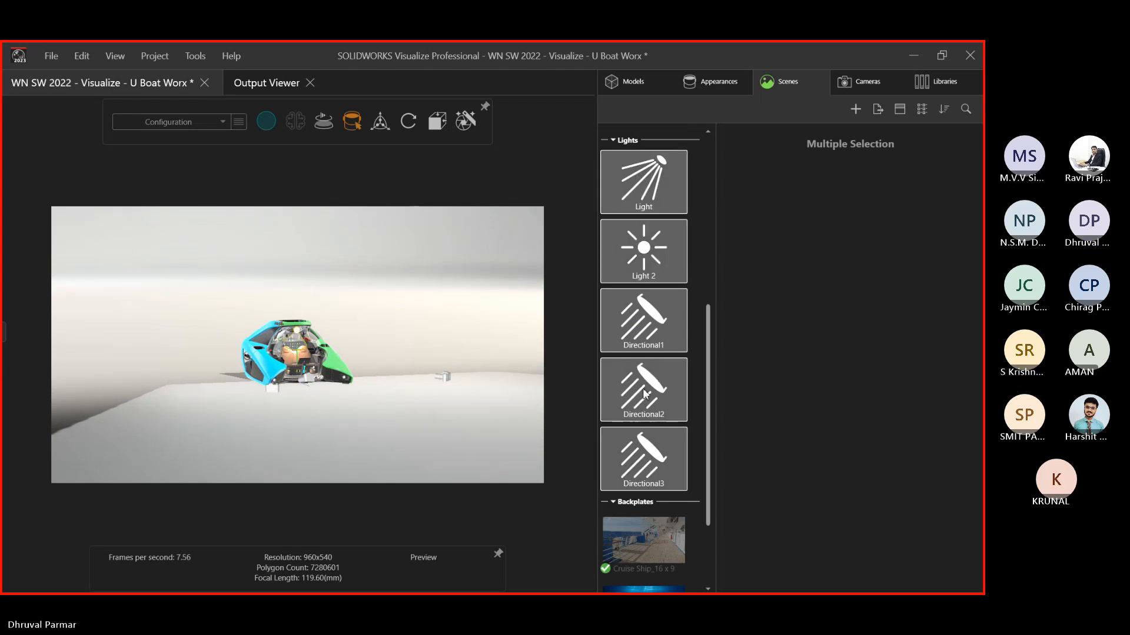
pyautogui.press('Delete')
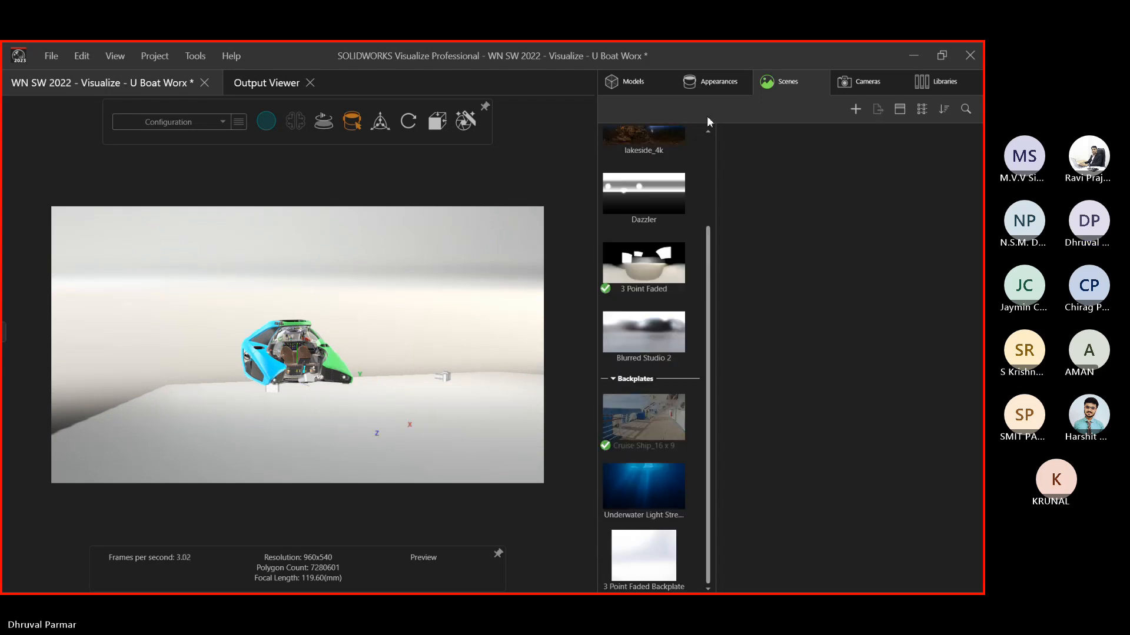
# Apply the Dazzler environment and show the appearance library
pyautogui.scroll(2, 218, 416)
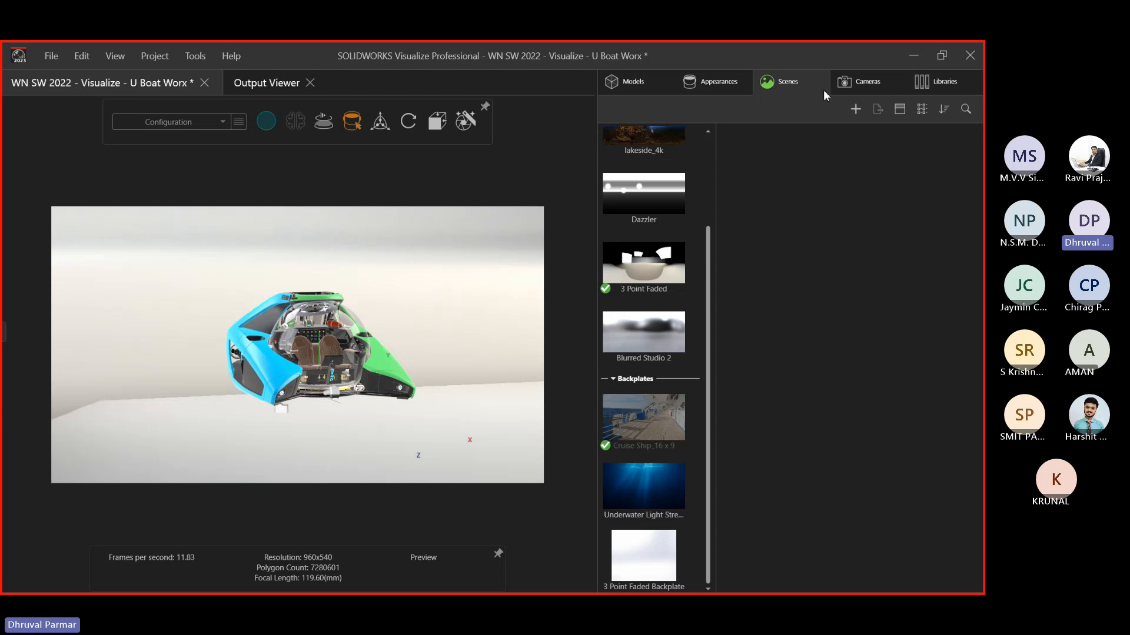
pyautogui.doubleClick(633, 202)
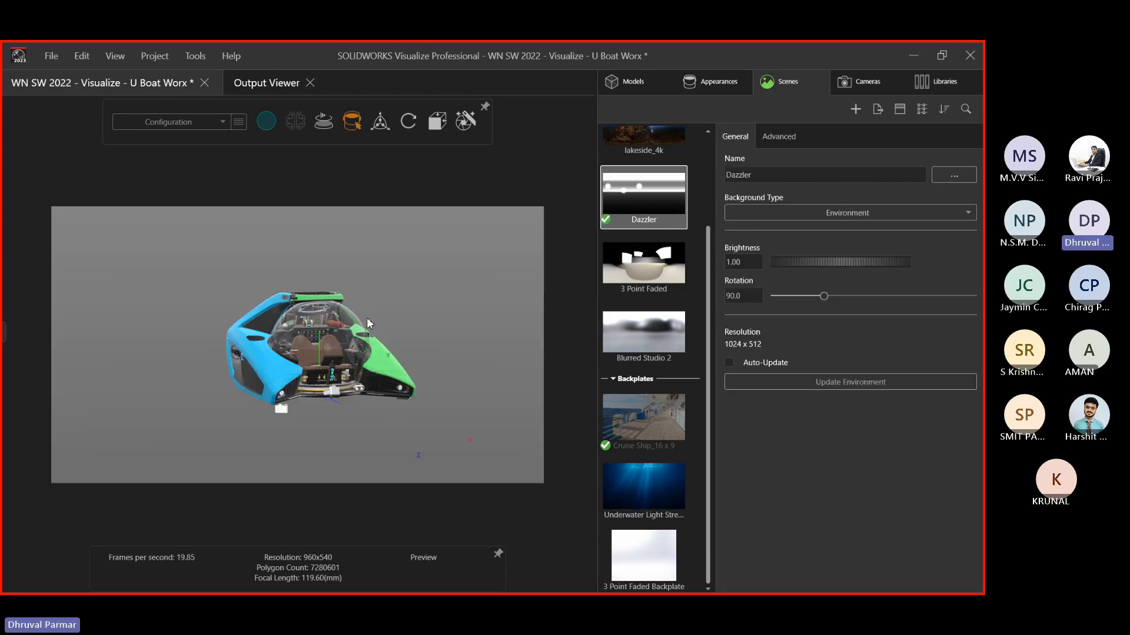
pyautogui.scroll(2, 366, 317)
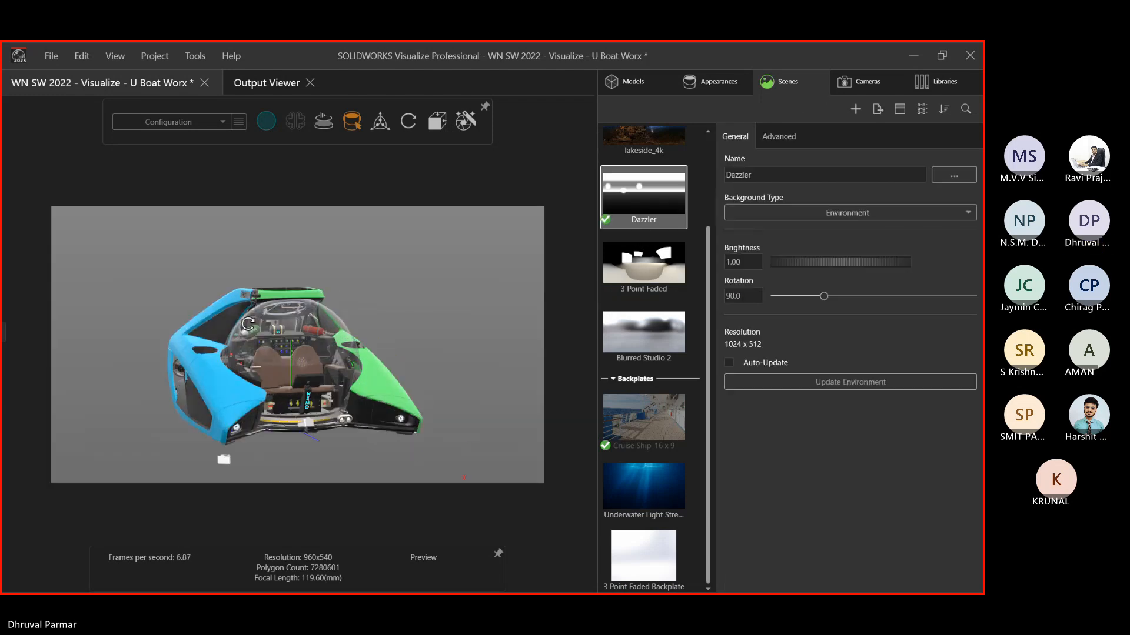
pyautogui.click(940, 80)
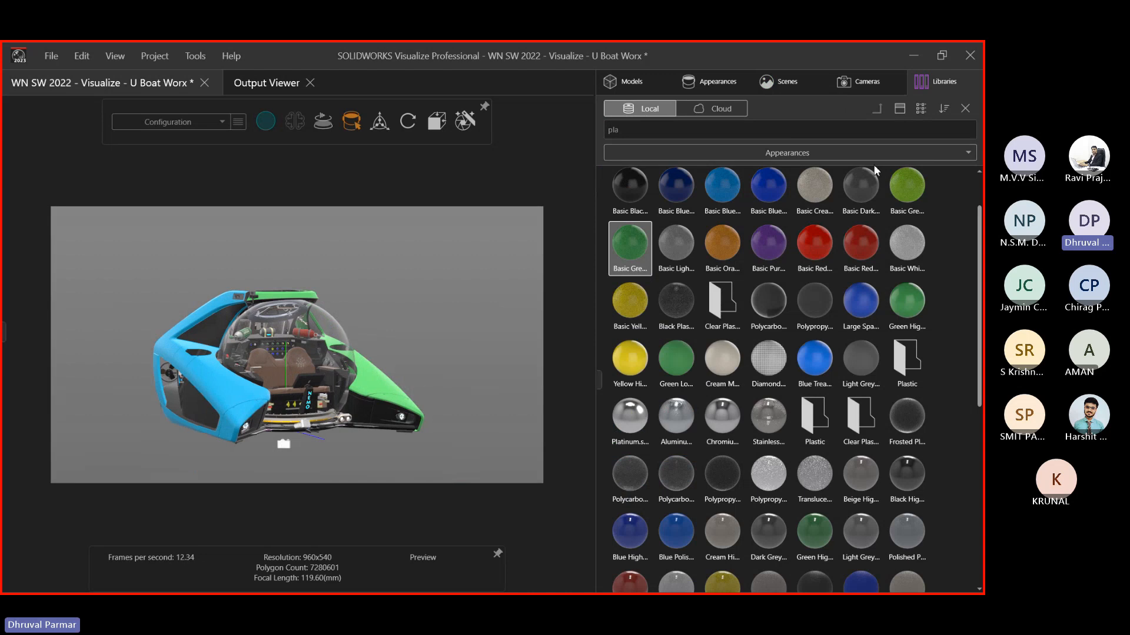
# Switch the library to Lights and drop the Focus.ies IES light onto the submarine
pyautogui.click(870, 156)
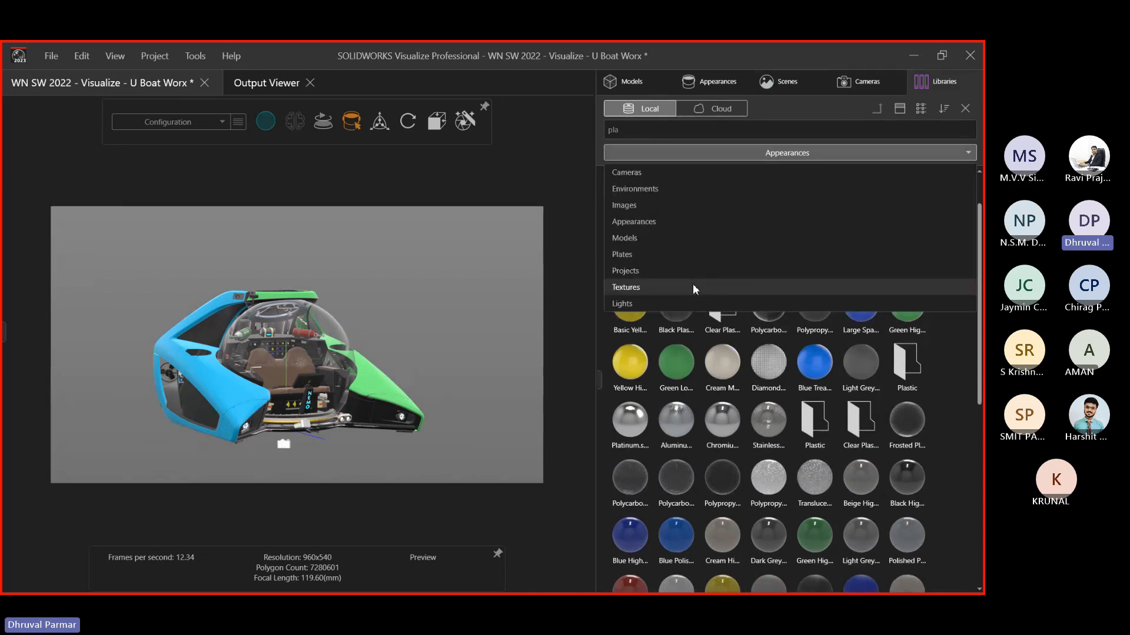
pyautogui.click(940, 78)
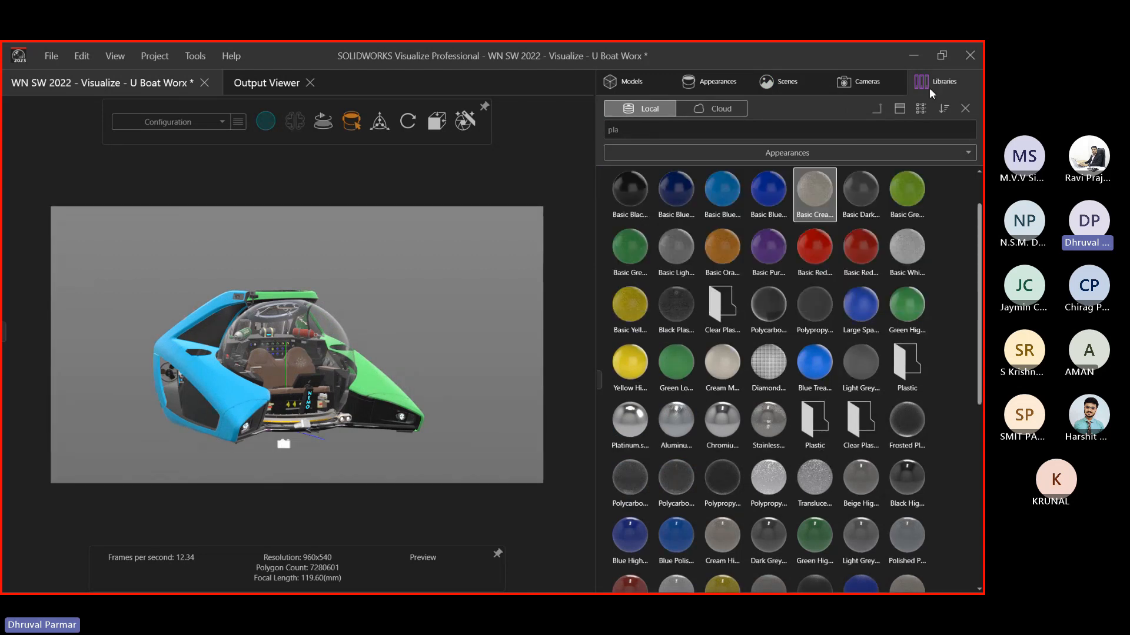
pyautogui.click(708, 155)
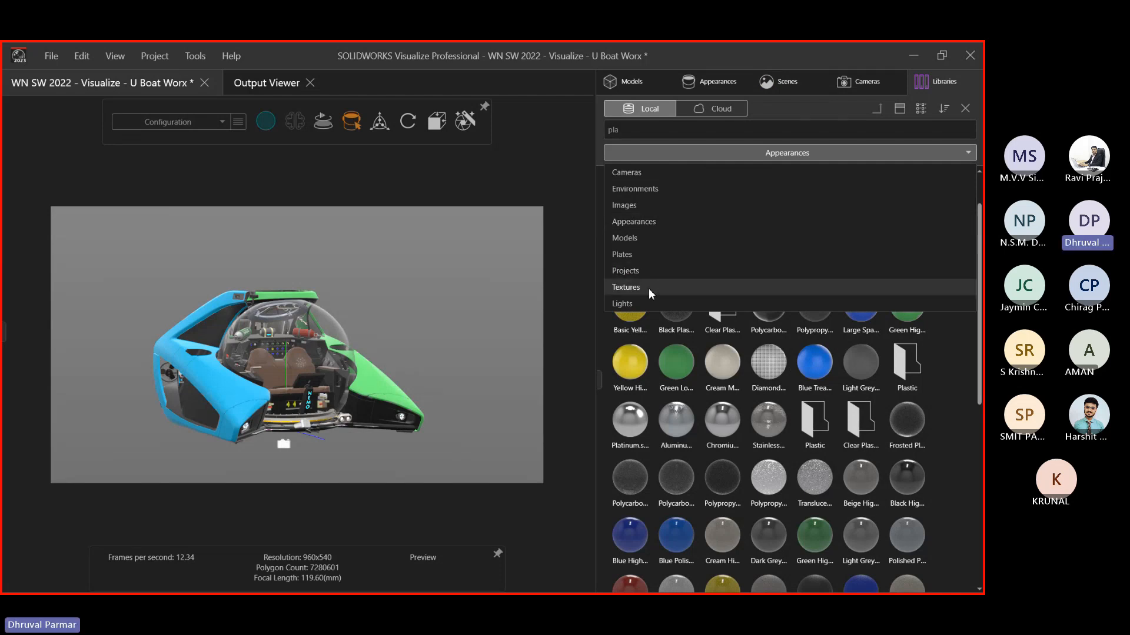
pyautogui.click(652, 304)
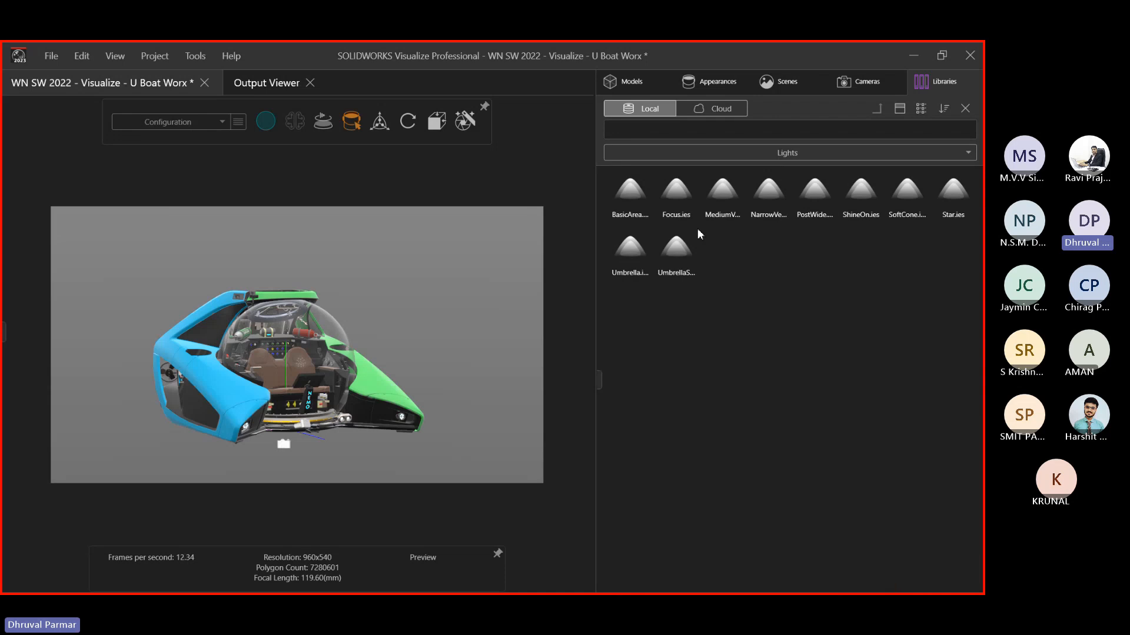
pyautogui.scroll(-3, 278, 357)
pyautogui.moveTo(693, 192); pyautogui.dragTo(309, 347)
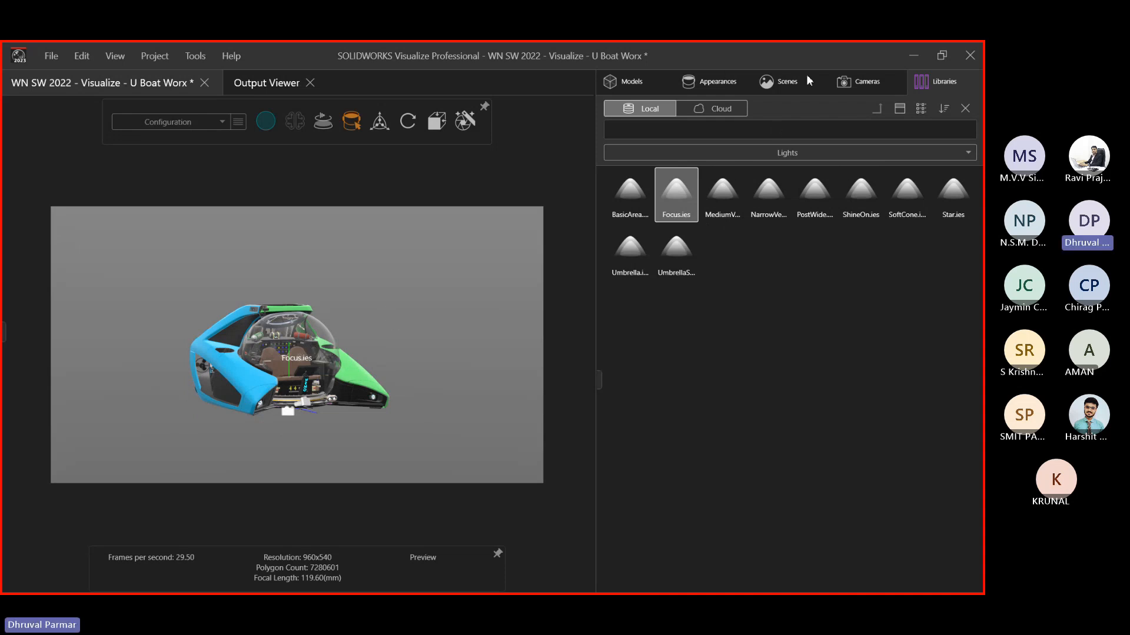
pyautogui.click(783, 81)
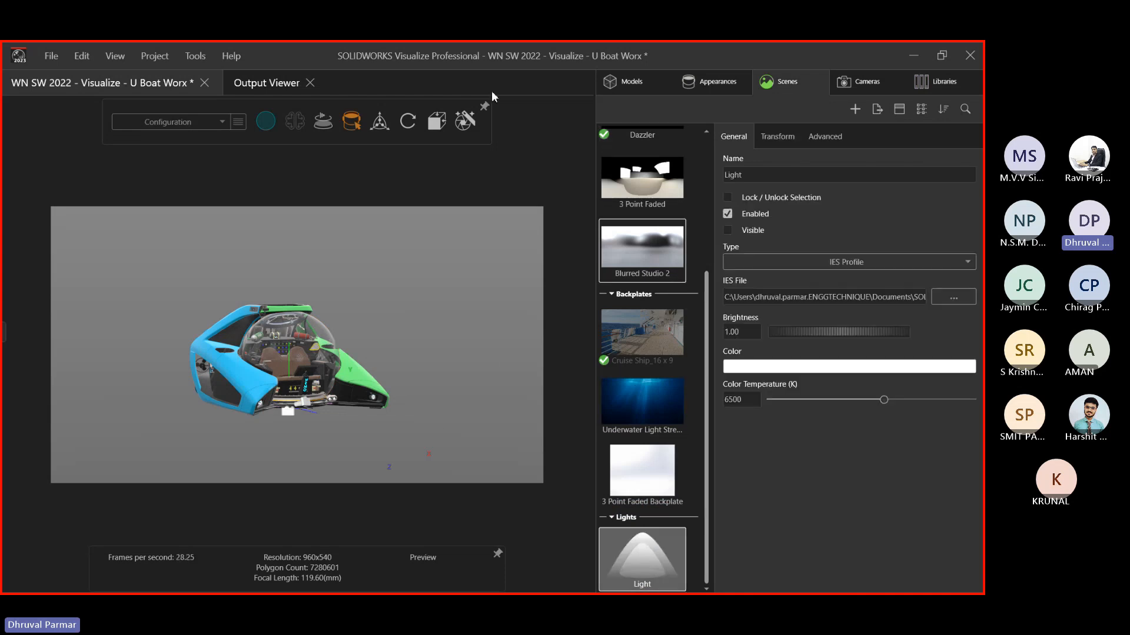
# Enable the light's move/rotate gizmo and move the Focus.ies light up and right
pyautogui.moveTo(351, 124)
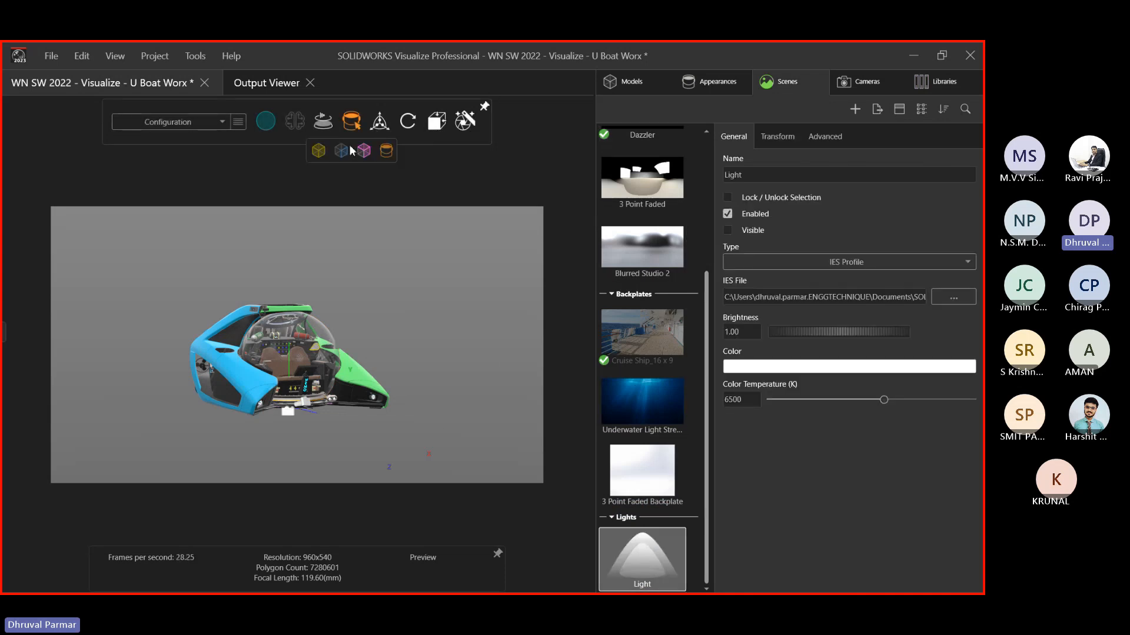
pyautogui.click(380, 121)
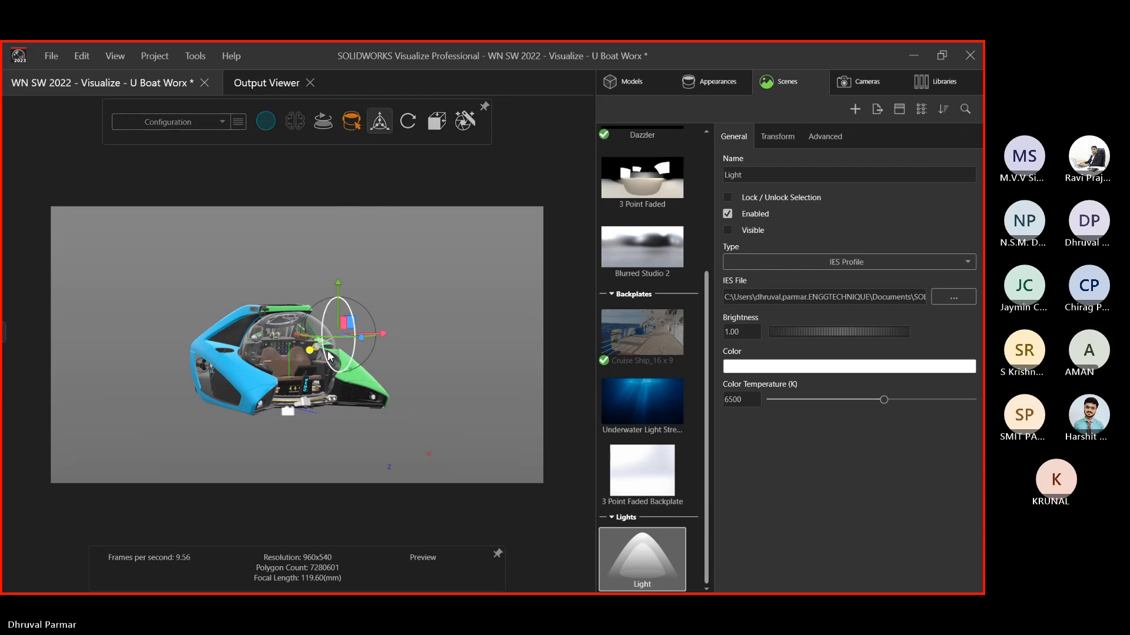
pyautogui.moveTo(319, 345); pyautogui.dragTo(544, 218)
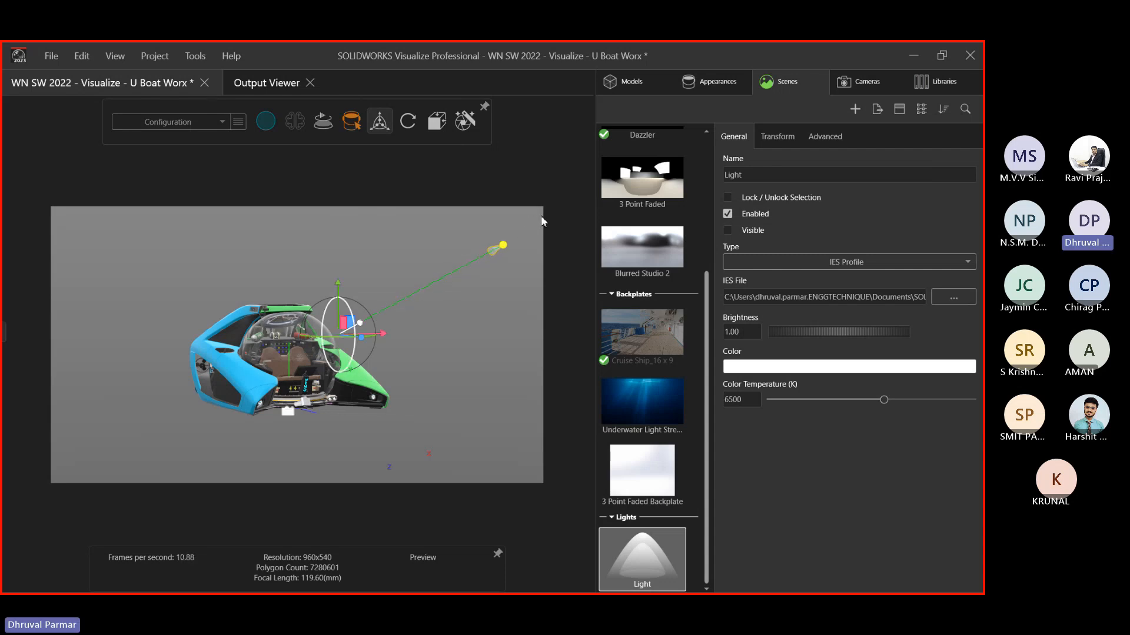
pyautogui.moveTo(339, 288)
pyautogui.mouseDown()
pyautogui.moveTo(347, 242)
pyautogui.moveTo(347, 298)
pyautogui.mouseUp()
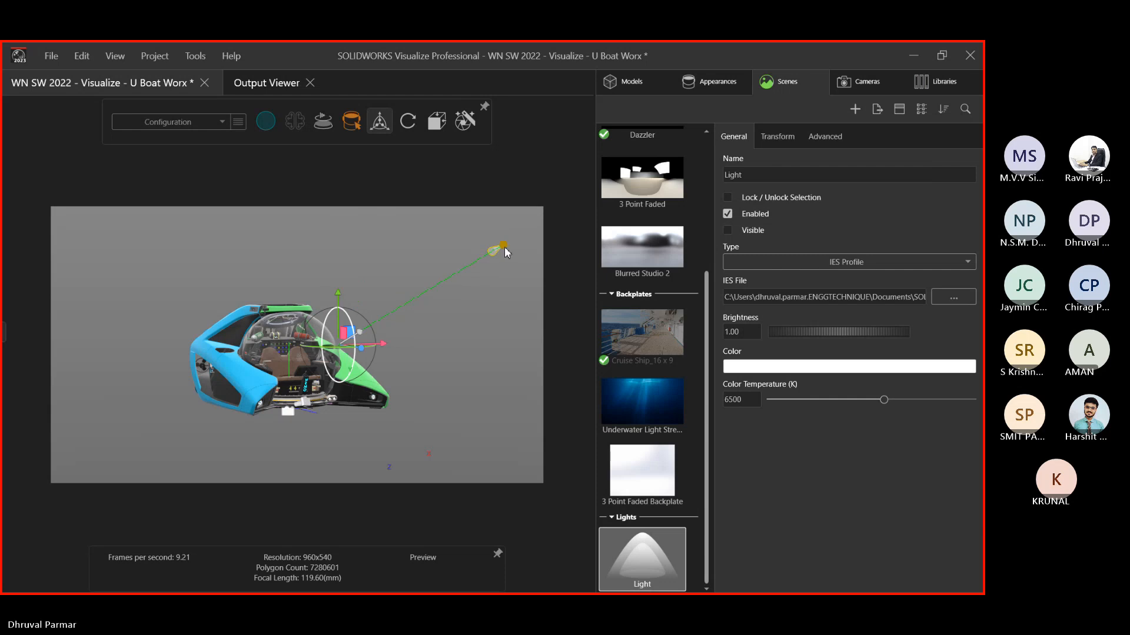
# Adjust the light's source and target so it sits beside the sub's right side
pyautogui.click(504, 249)
pyautogui.click(336, 347)
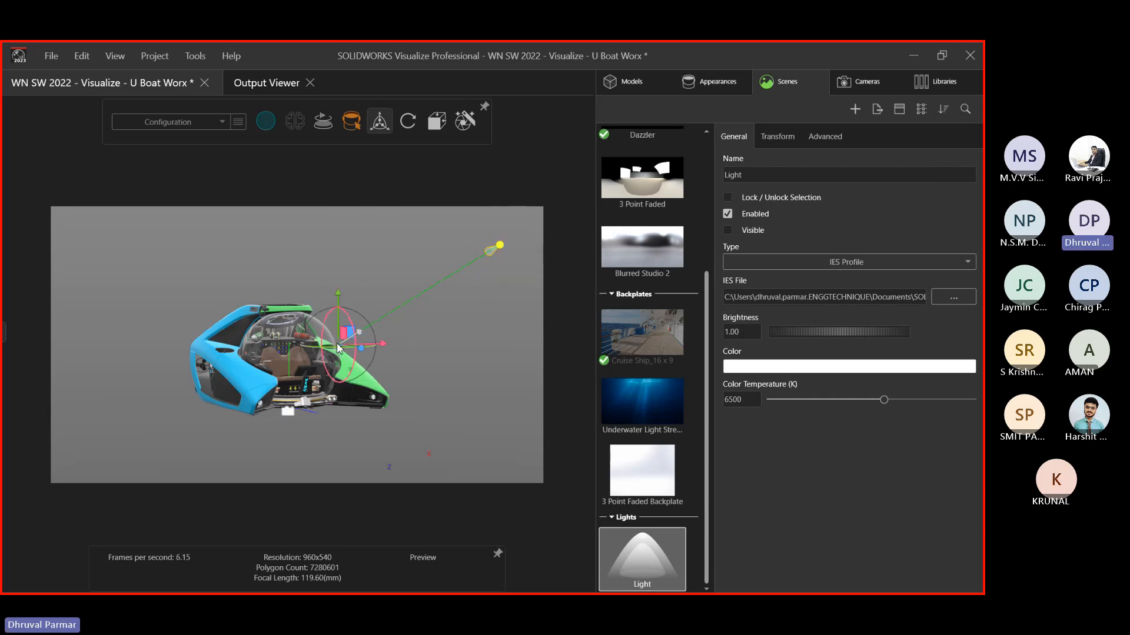
pyautogui.moveTo(359, 333); pyautogui.dragTo(310, 325)
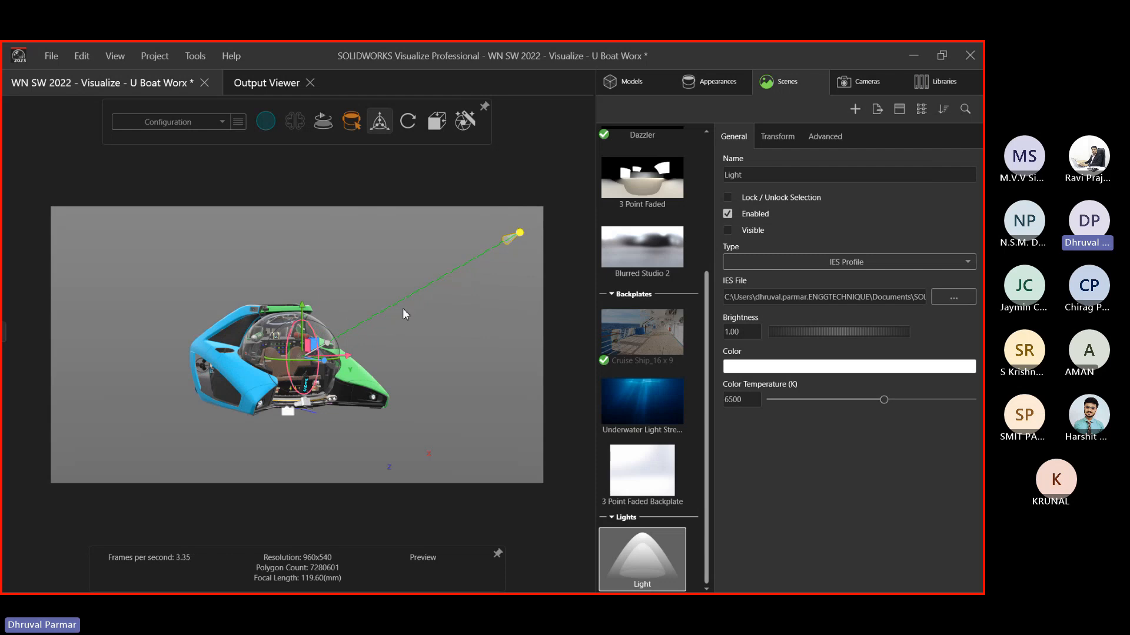
pyautogui.click(522, 234)
pyautogui.scroll(-3, 513, 249)
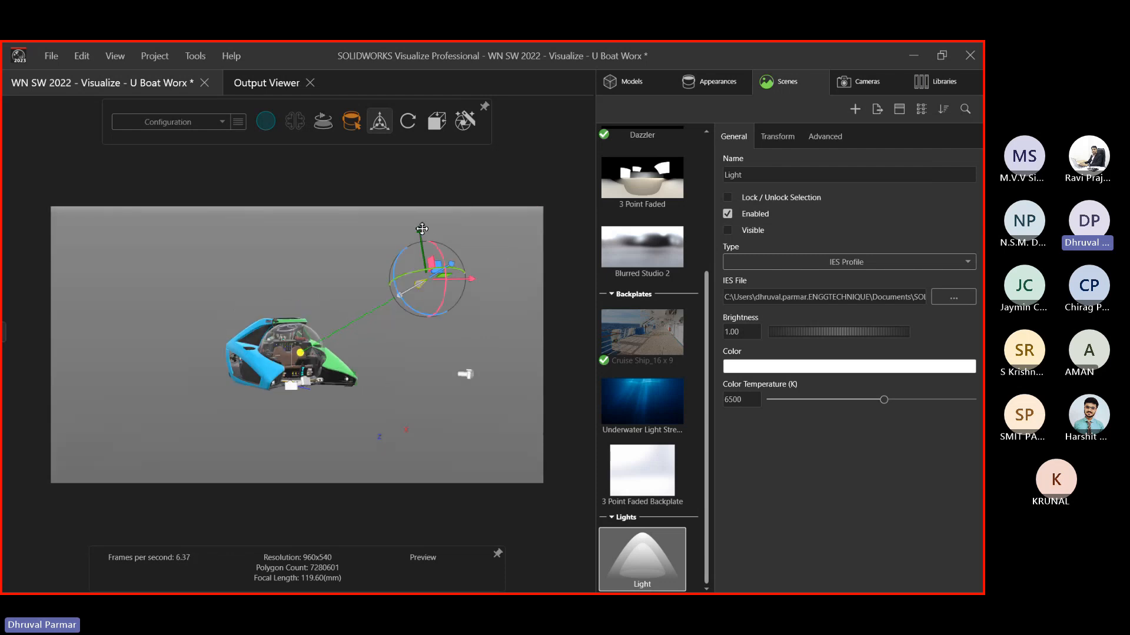
pyautogui.moveTo(429, 237); pyautogui.dragTo(417, 360)
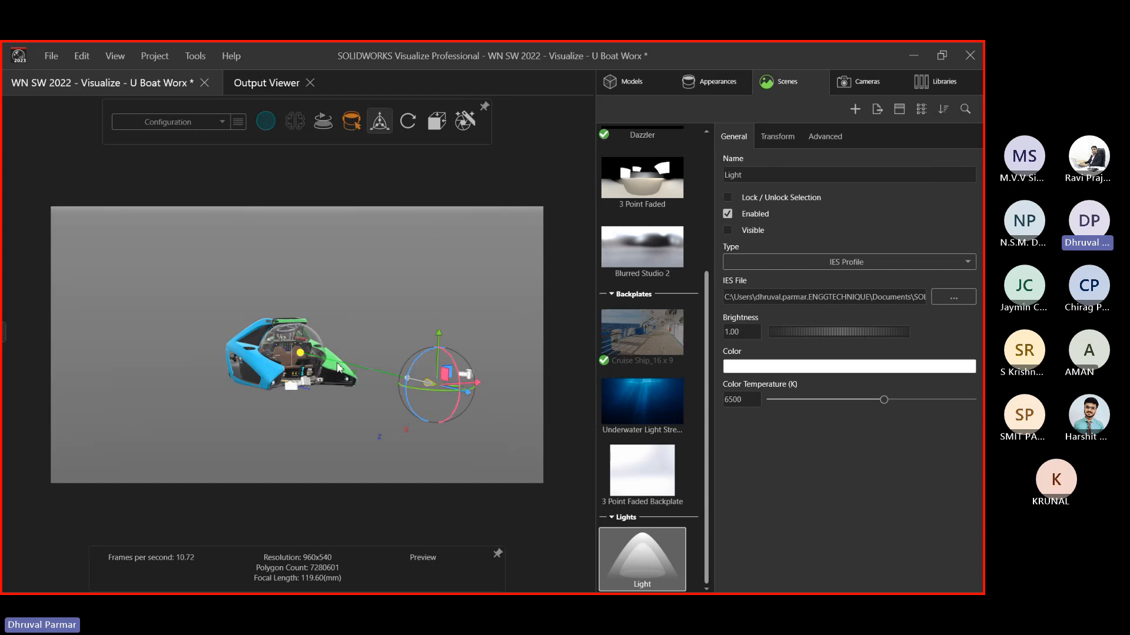
# Move the IES light closer above the submarine, to distance 4.66 and Z 6.1720
pyautogui.click(789, 136)
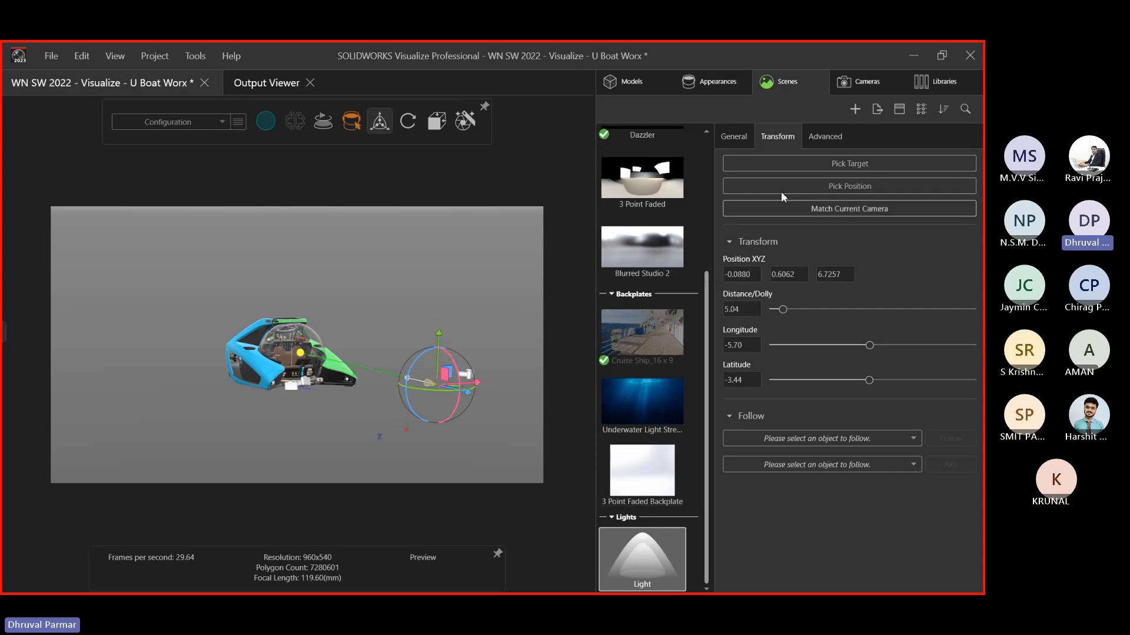
pyautogui.moveTo(783, 309); pyautogui.dragTo(783, 315)
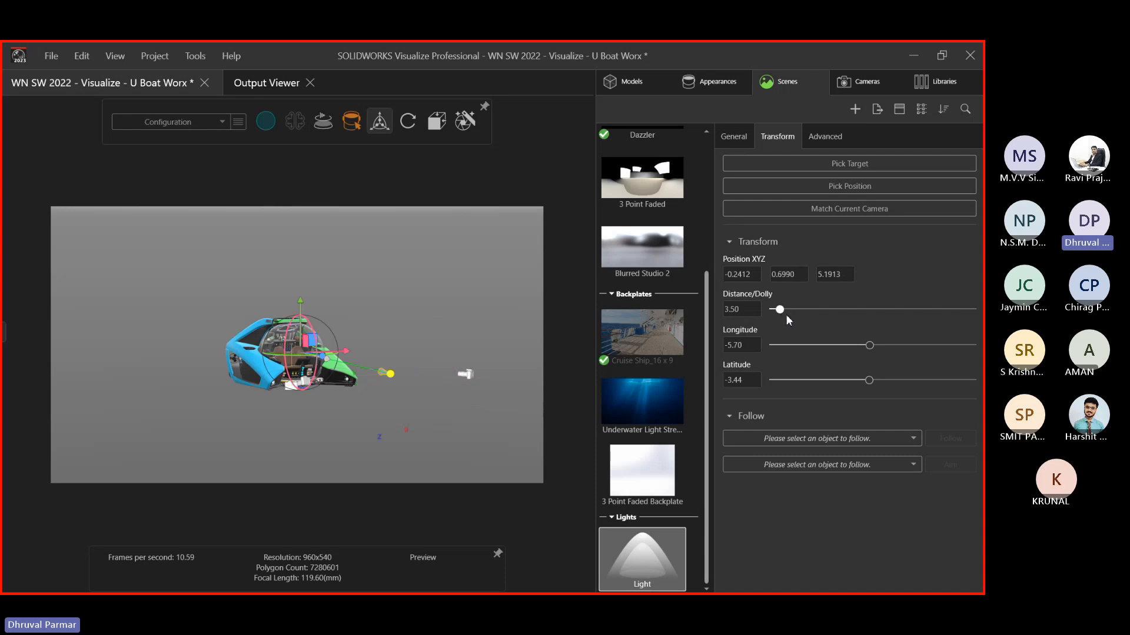
pyautogui.click(478, 392)
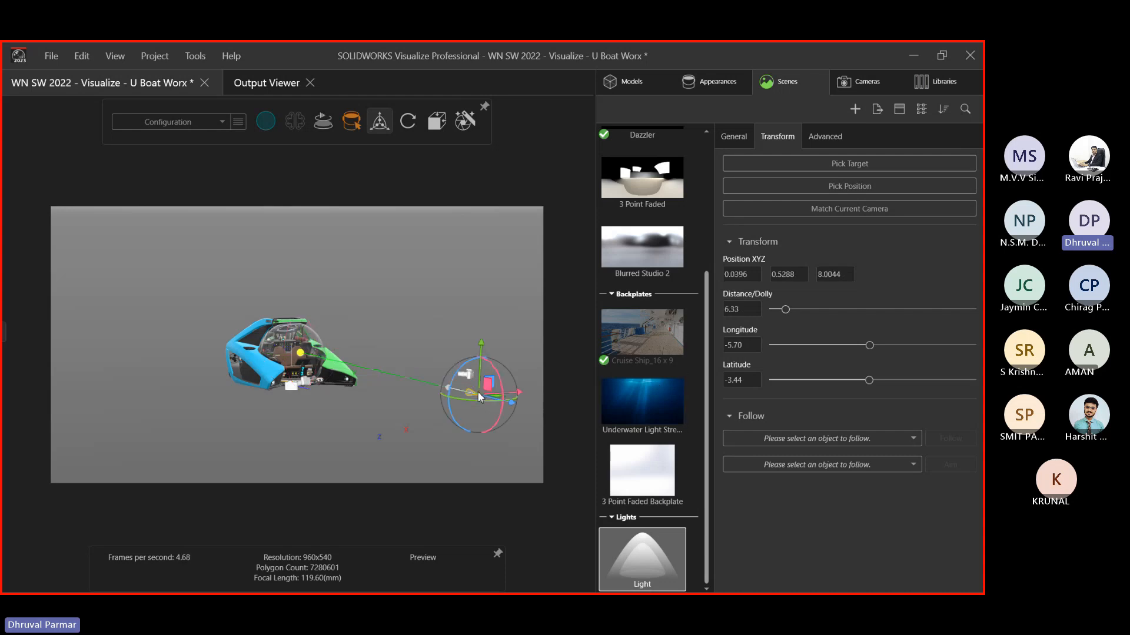
pyautogui.moveTo(479, 340); pyautogui.dragTo(492, 194)
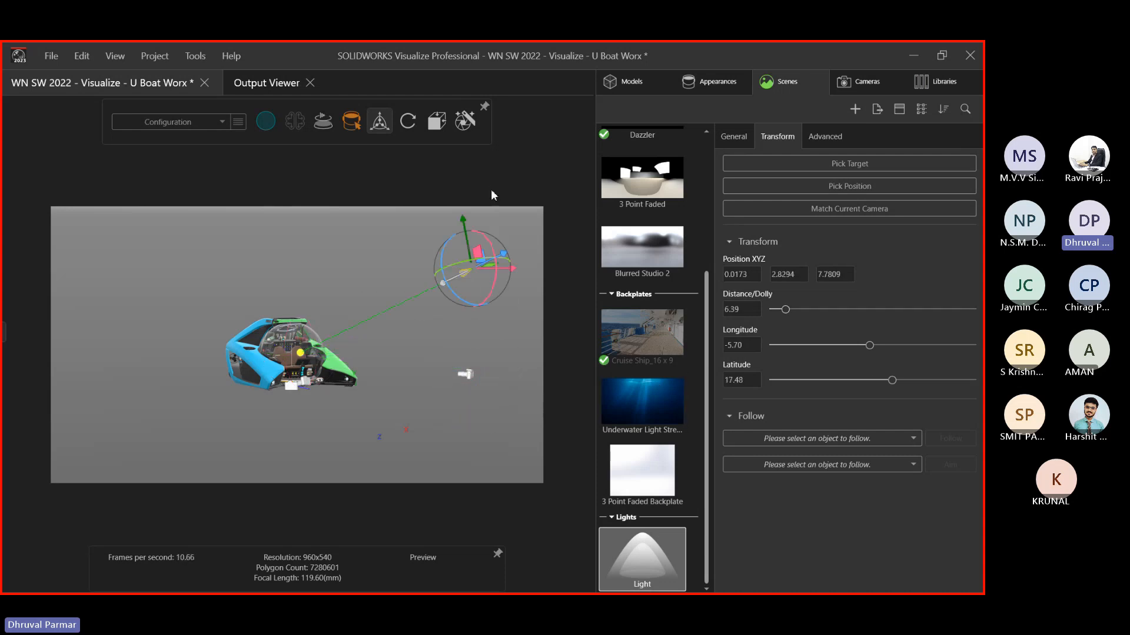
pyautogui.moveTo(513, 269); pyautogui.dragTo(472, 349)
pyautogui.scroll(3, 457, 291)
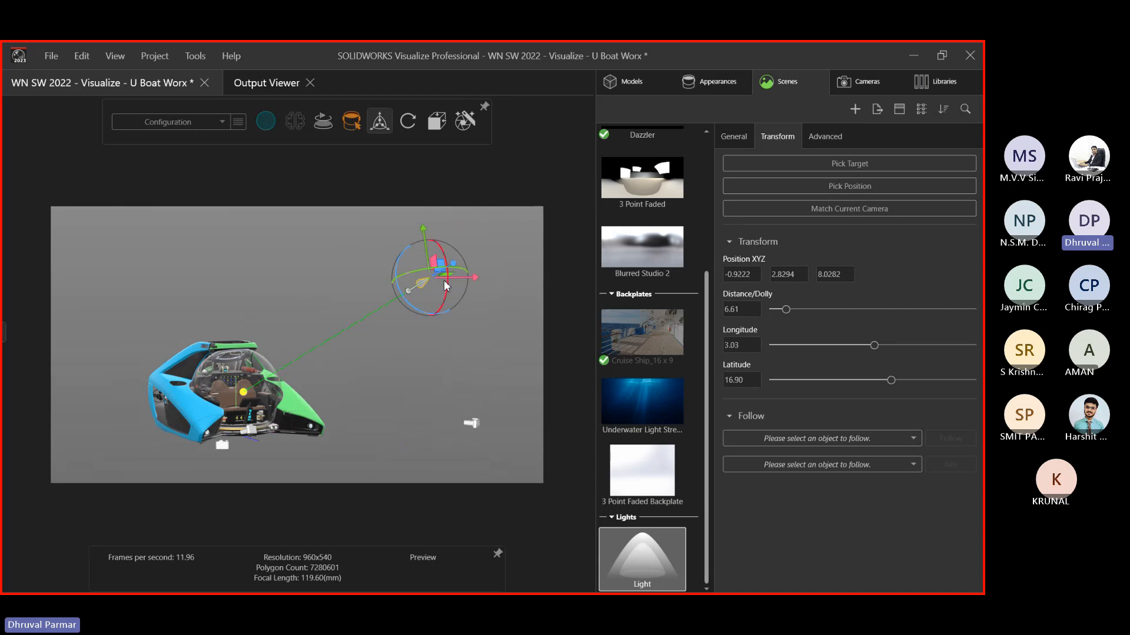
pyautogui.moveTo(457, 264); pyautogui.dragTo(396, 335)
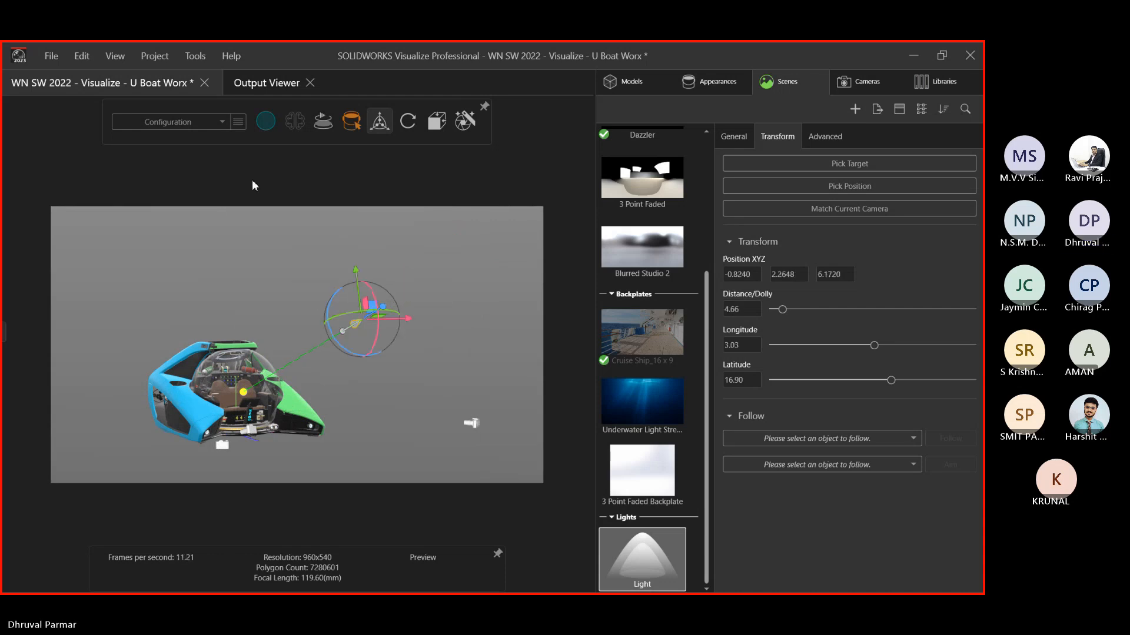
pyautogui.click(536, 292)
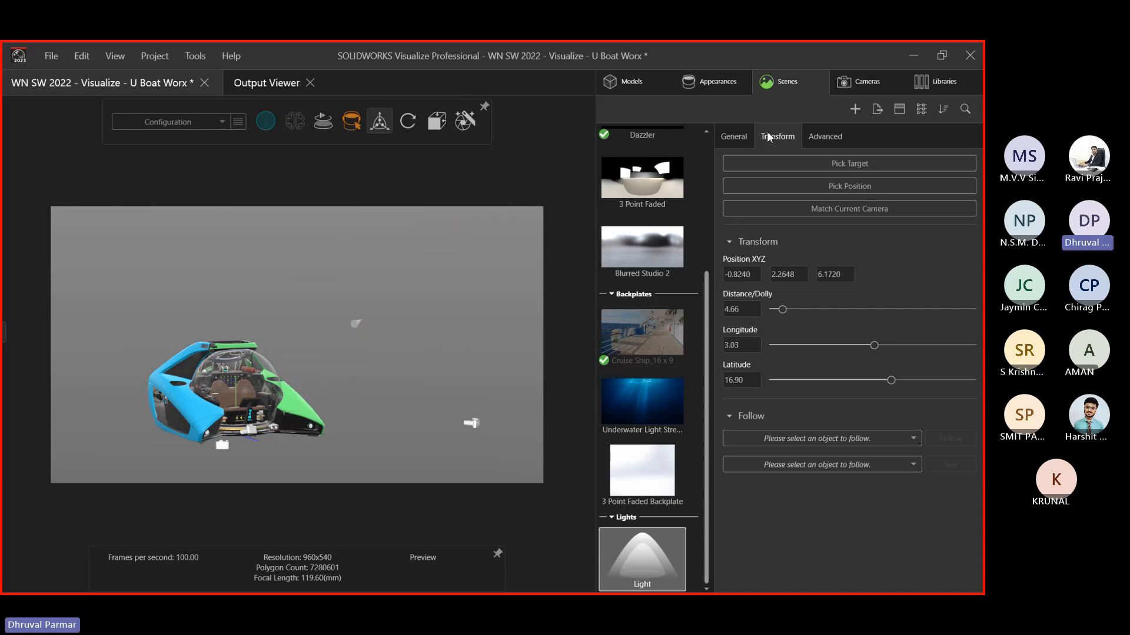
# Enter light brightness 400 and switch rendering to Accurate mode
pyautogui.click(733, 138)
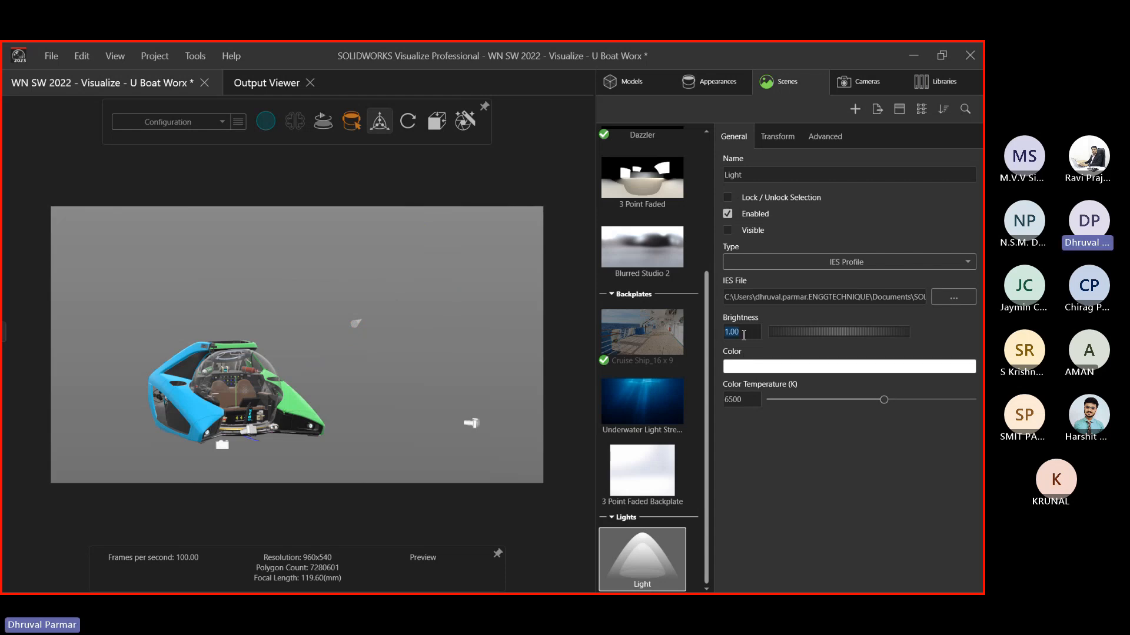
pyautogui.write('400')
pyautogui.click(261, 124)
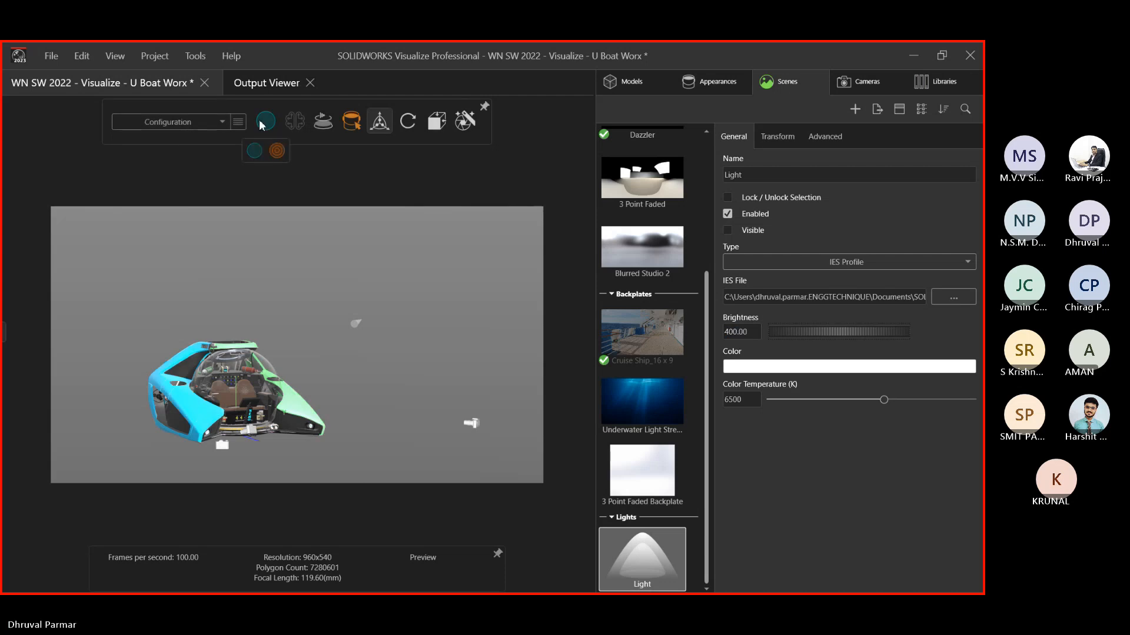
pyautogui.click(276, 151)
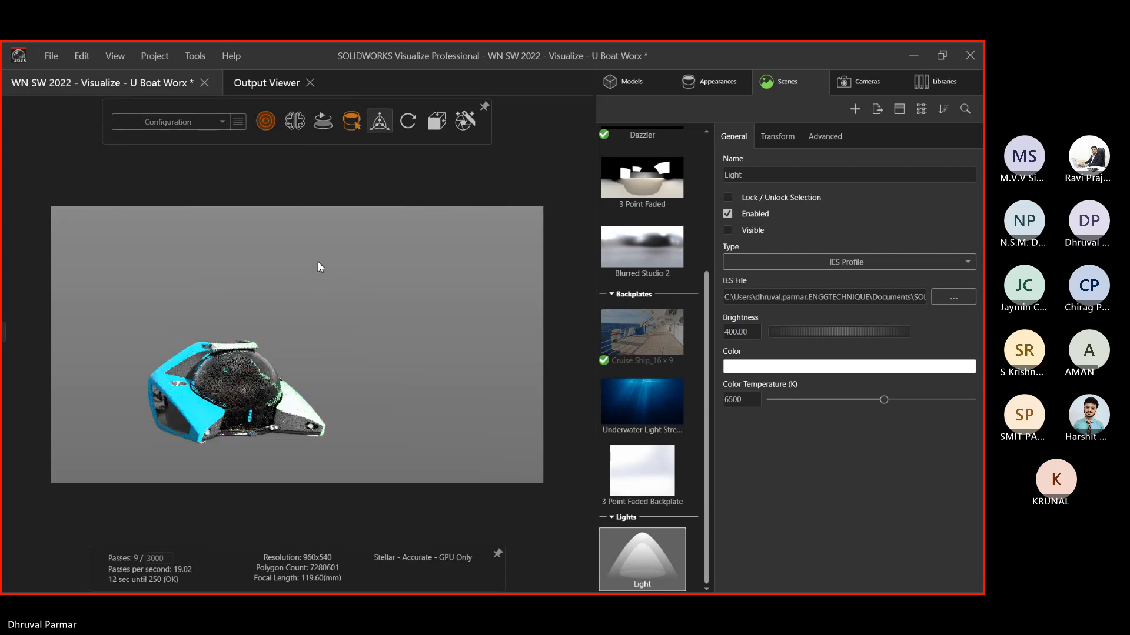
pyautogui.scroll(3, 220, 378)
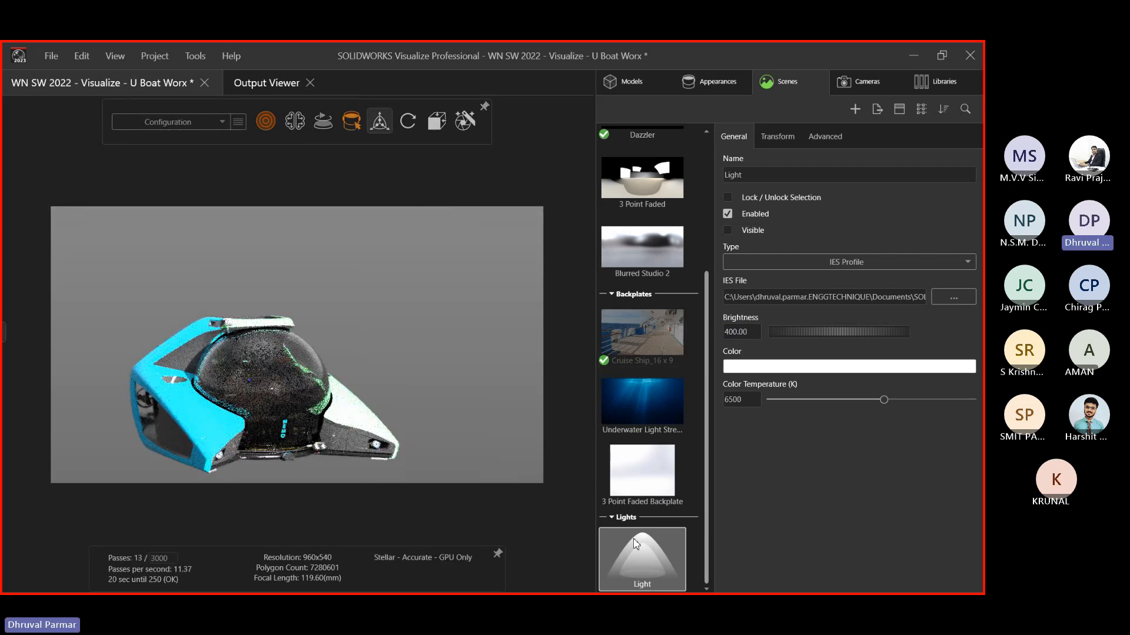
# Set the light's brightness to 150
pyautogui.click(747, 331)
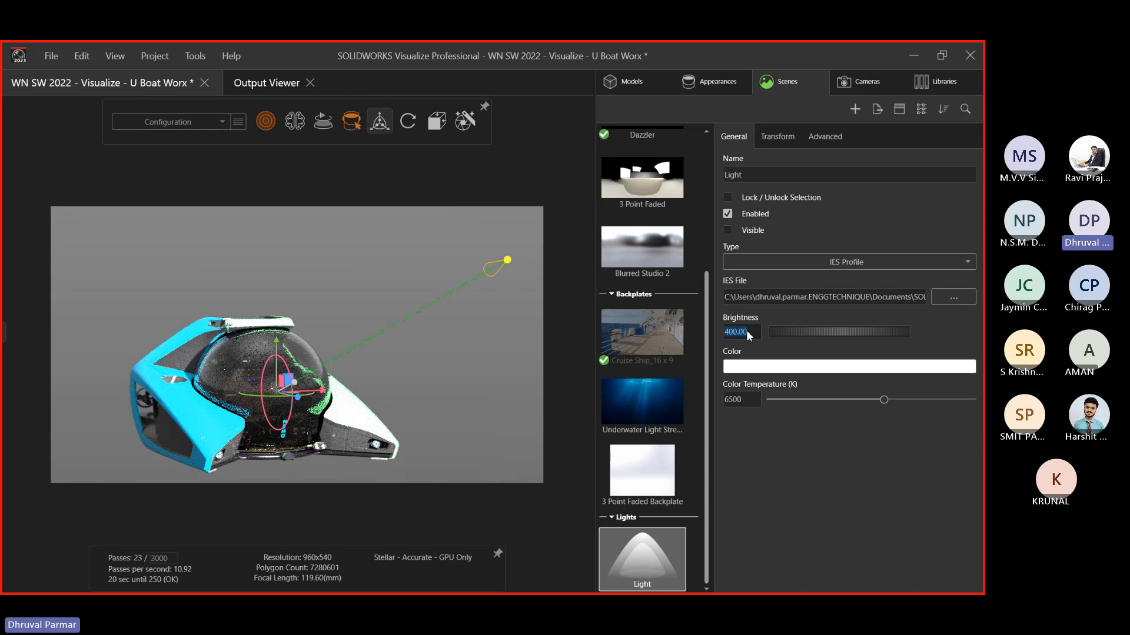
pyautogui.write('15')
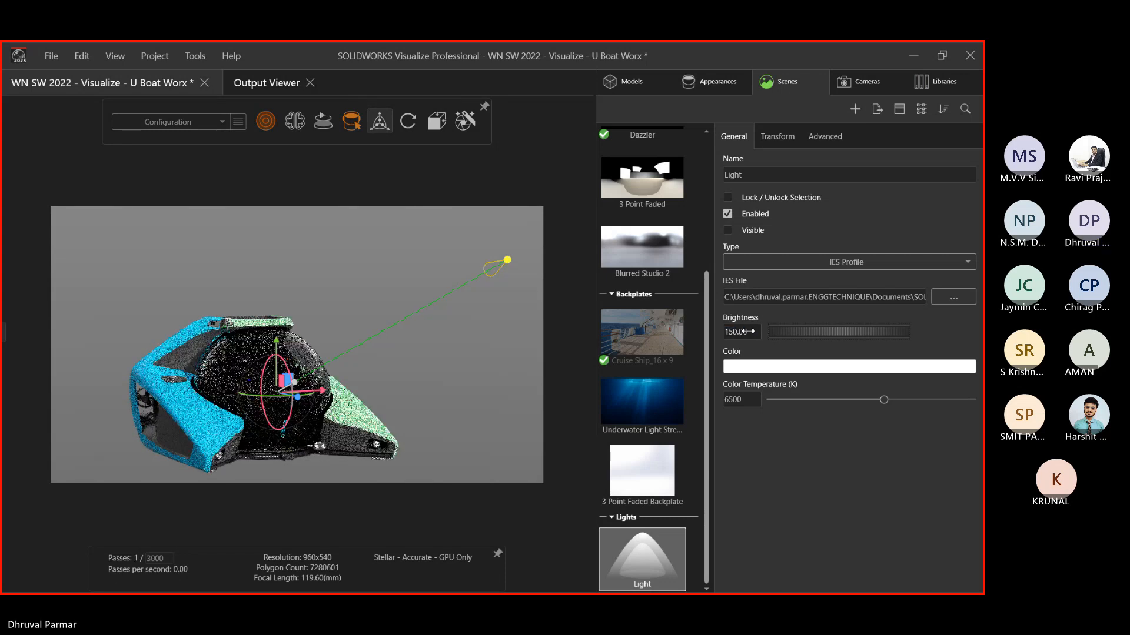
pyautogui.write('0')
pyautogui.press('Return')
pyautogui.click(737, 332)
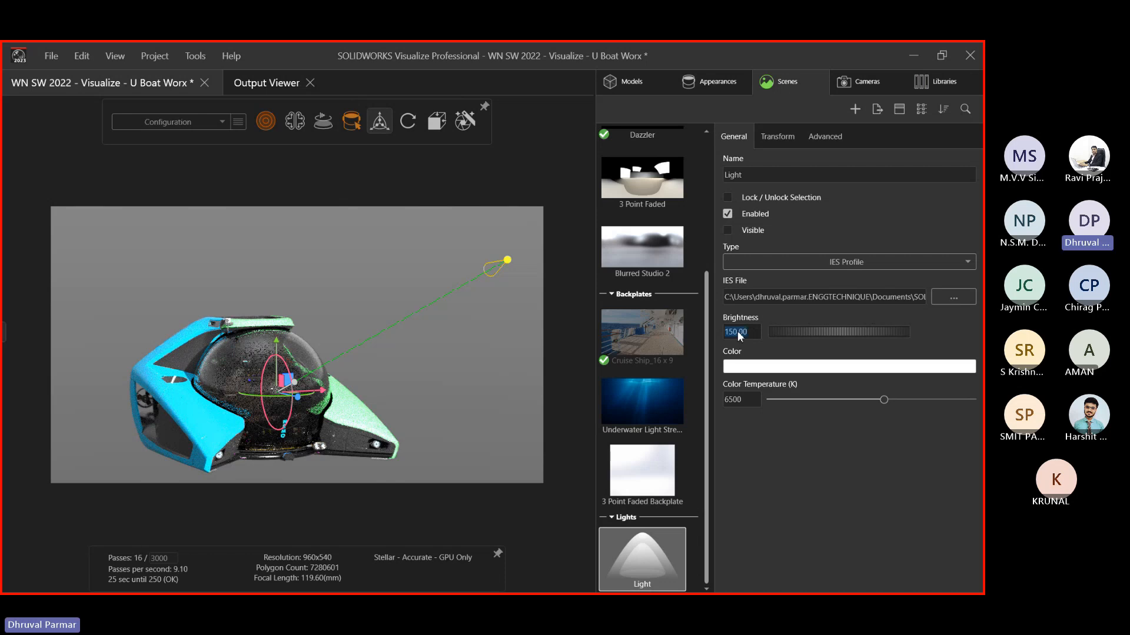
pyautogui.write('5')
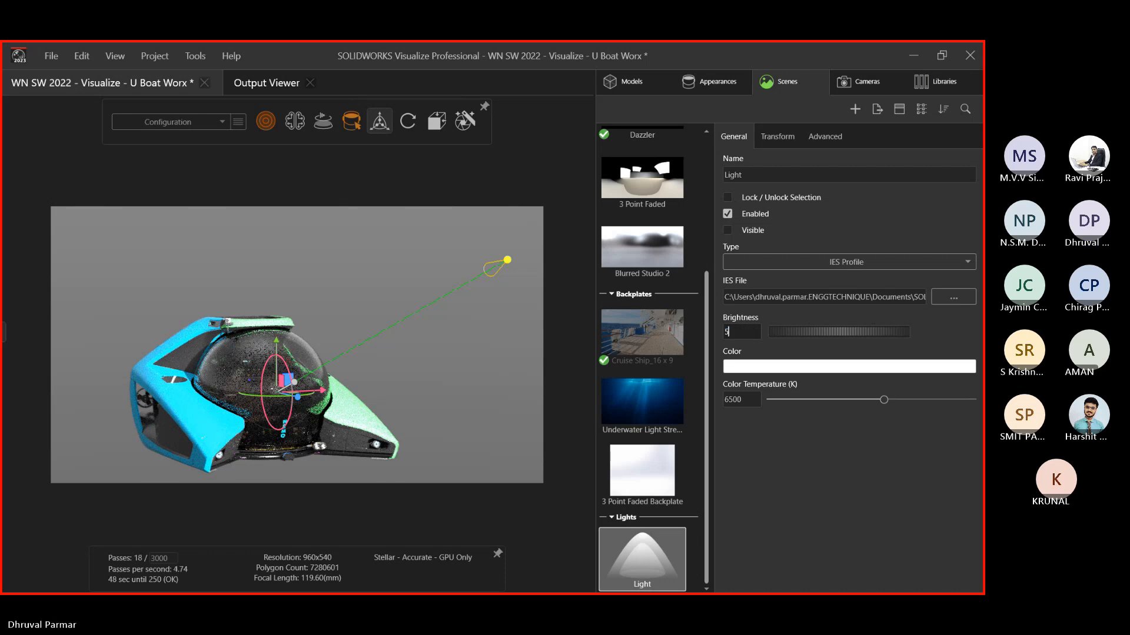
pyautogui.click(408, 285)
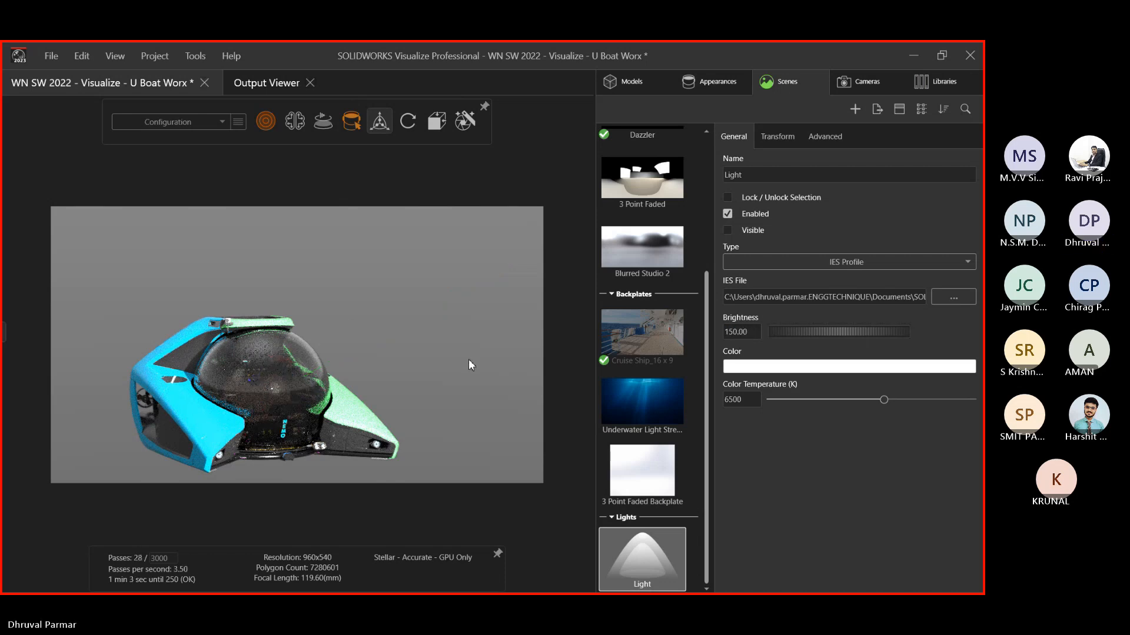
# Orbit to a lower side angle and disable the light
pyautogui.moveTo(469, 360); pyautogui.dragTo(443, 383, button='middle')
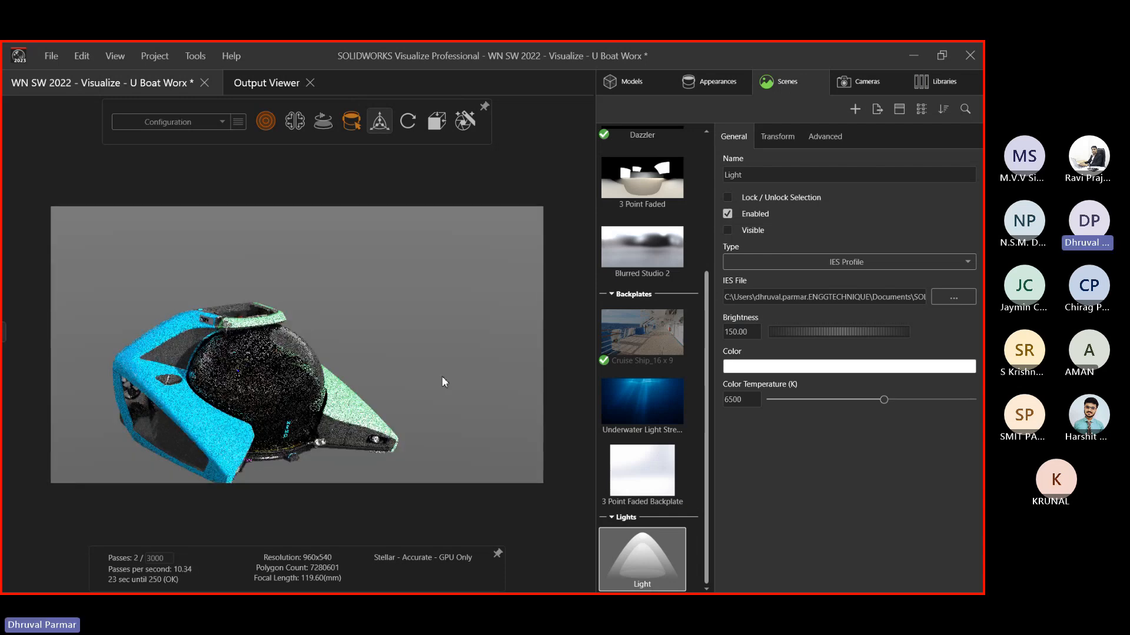
pyautogui.click(727, 214)
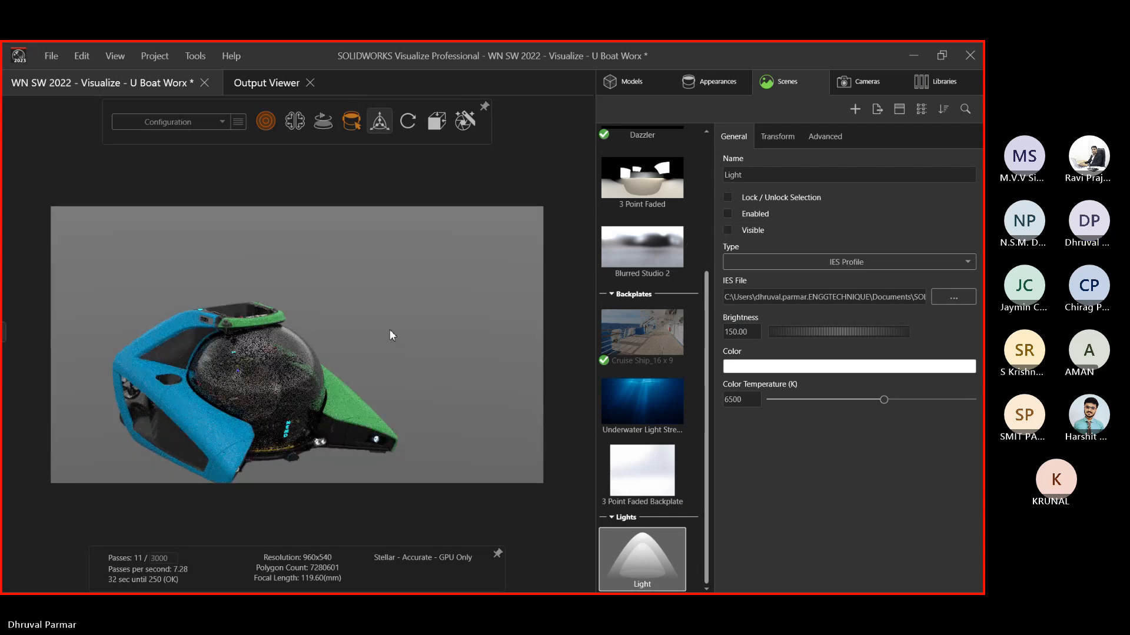
pyautogui.hotkey('alt', 'Tab')
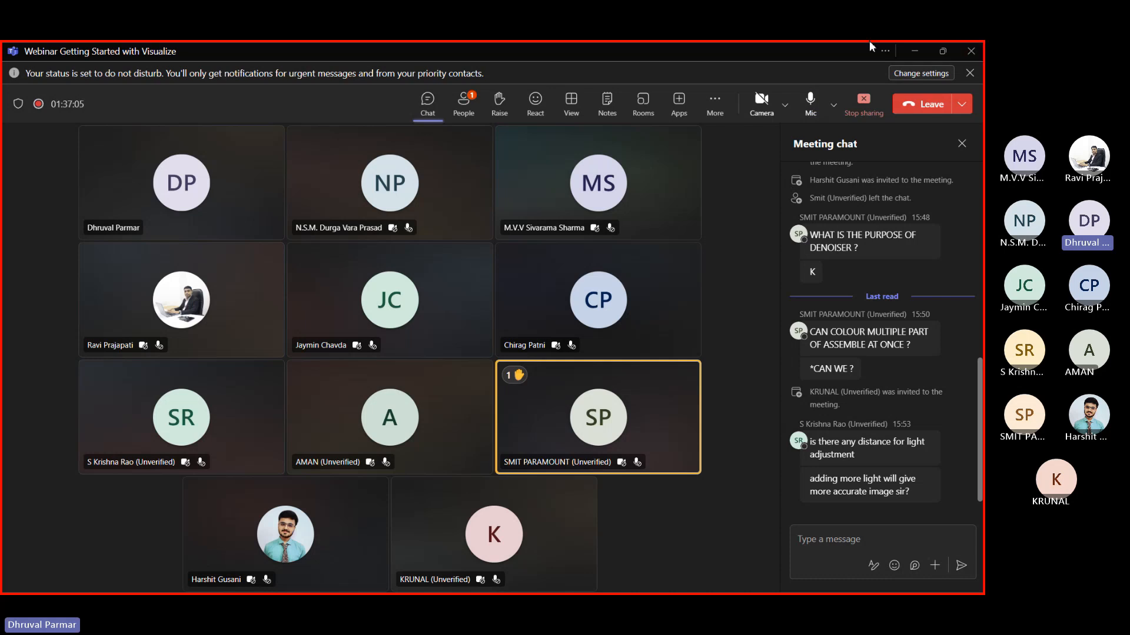
# Minimize the Teams meeting window to bring the paused submarine render back into view
pyautogui.click(919, 57)
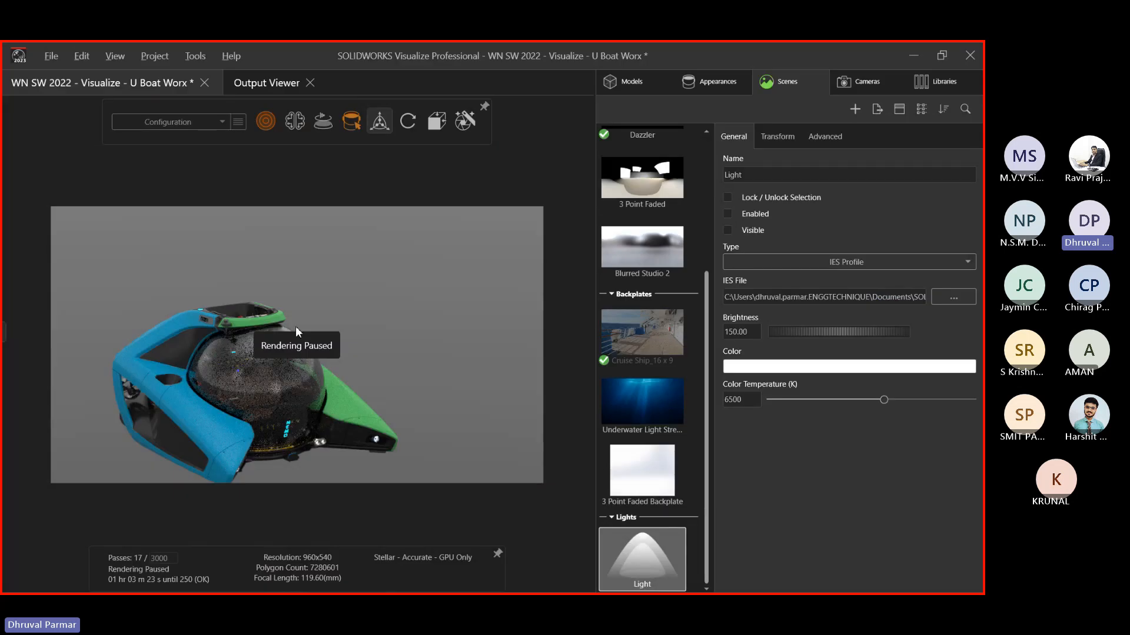
# Show the appearances library and inspect the blue hull's appearance and its texture settings
pyautogui.click(711, 82)
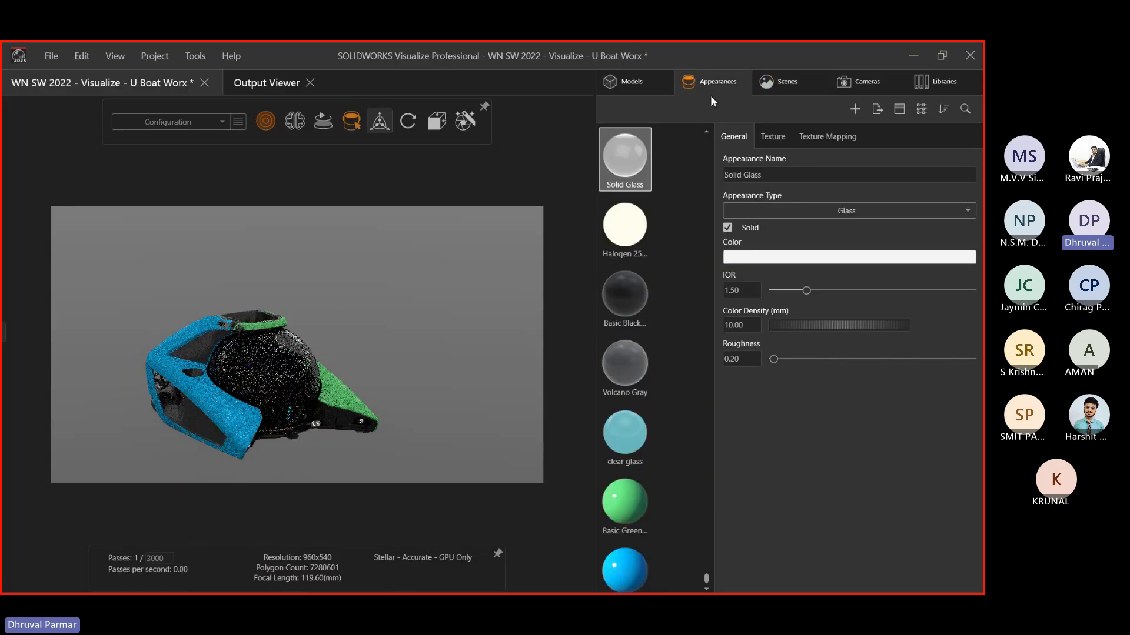
pyautogui.click(350, 214)
pyautogui.scroll(3, 216, 366)
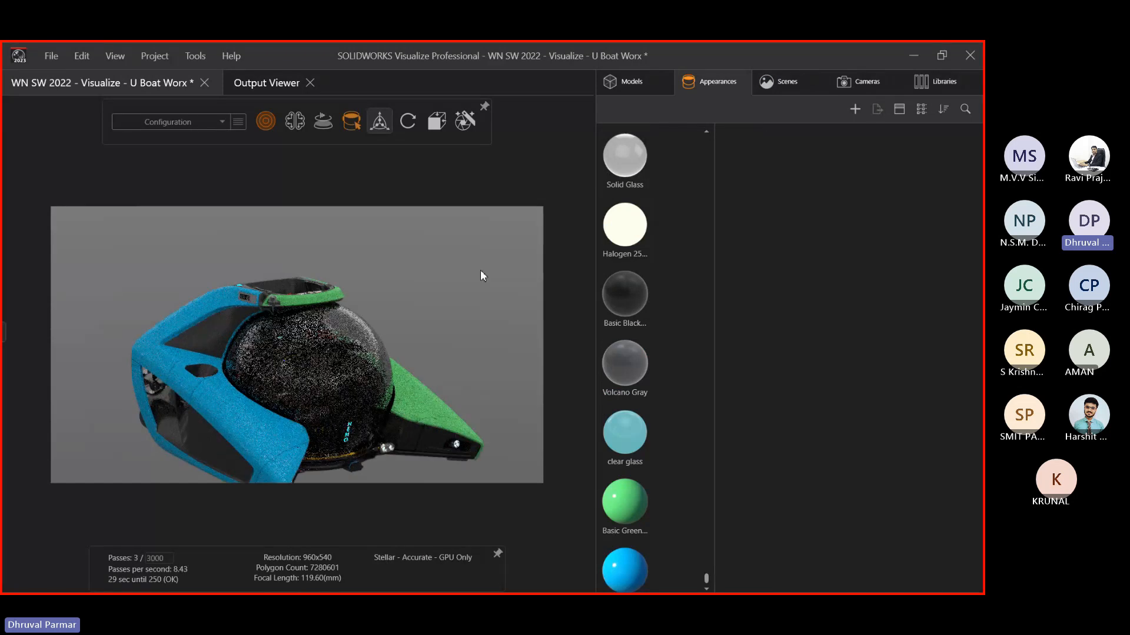
pyautogui.click(181, 388)
pyautogui.click(368, 286)
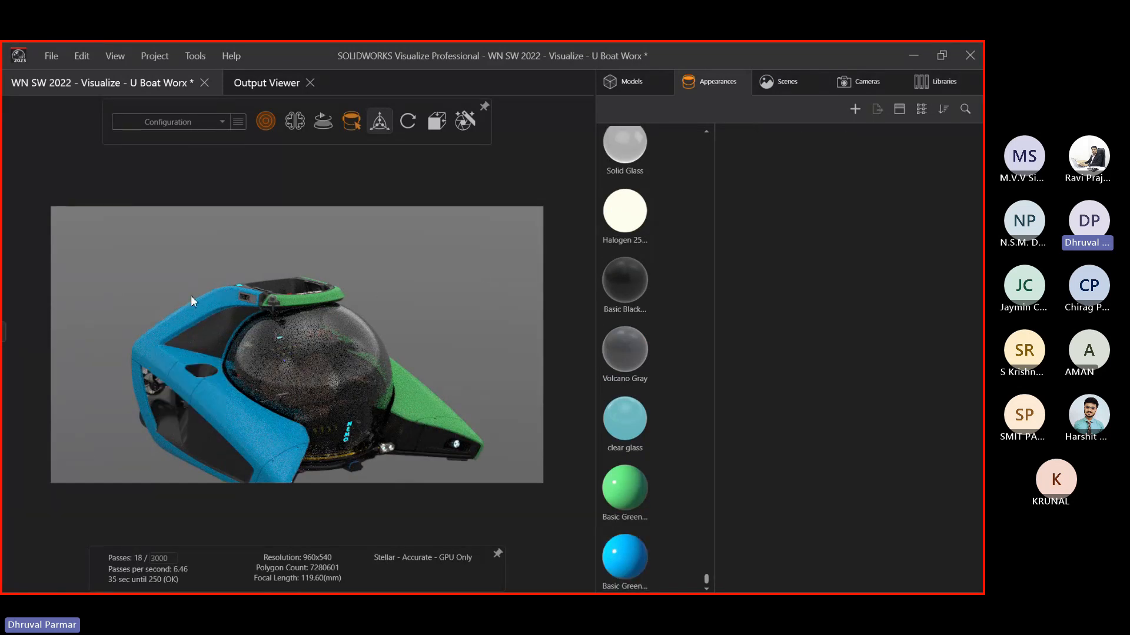
pyautogui.click(186, 307)
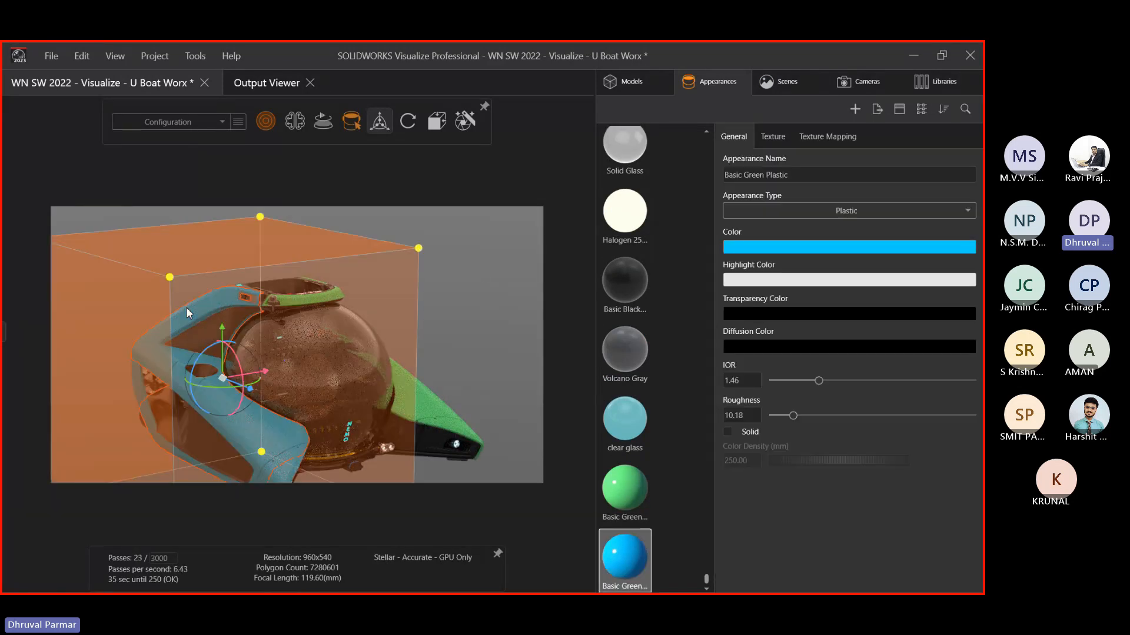
pyautogui.click(790, 137)
# Deselect the hull and scroll through the appearances list
pyautogui.click(475, 320)
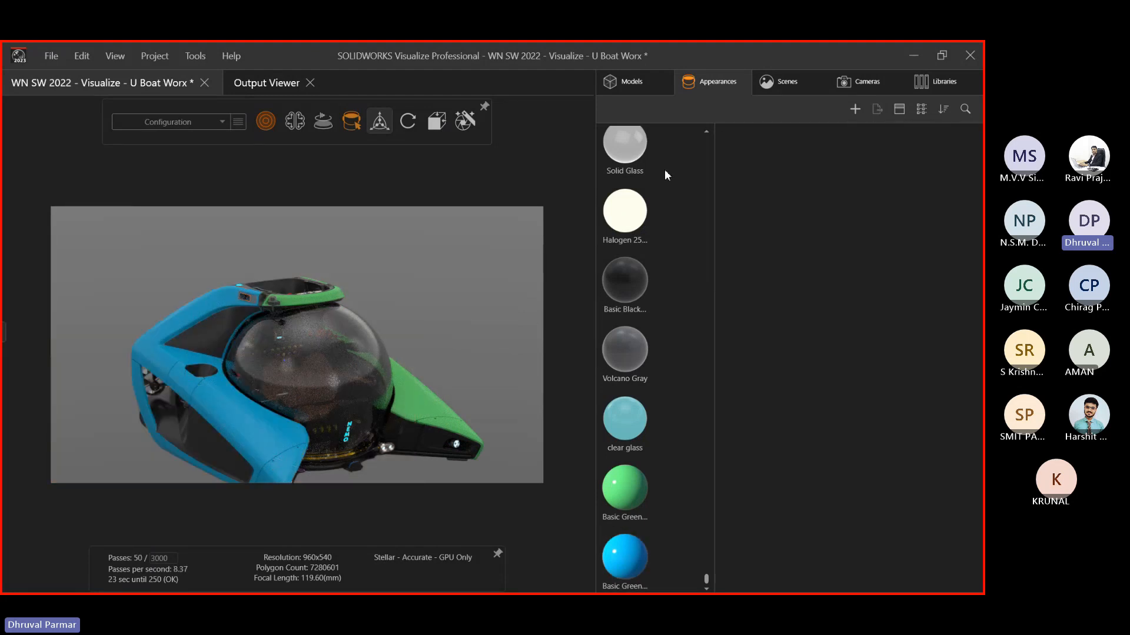
pyautogui.scroll(2, 616, 246)
pyautogui.scroll(3, 615, 244)
pyautogui.scroll(-2, 271, 277)
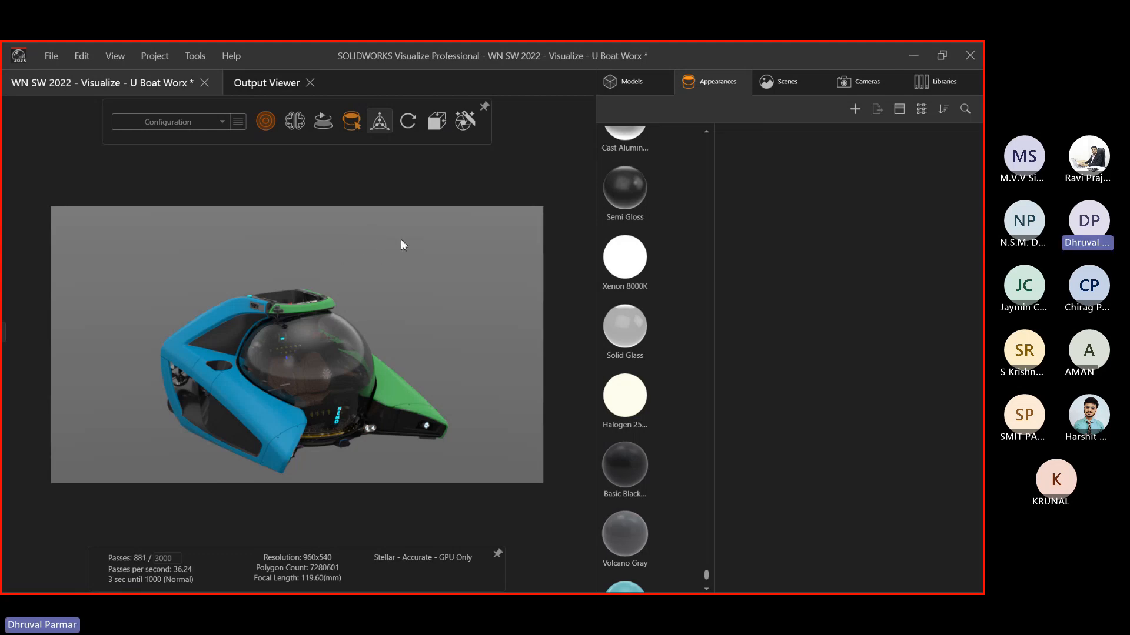
pyautogui.hotkey('alt', 'Tab')
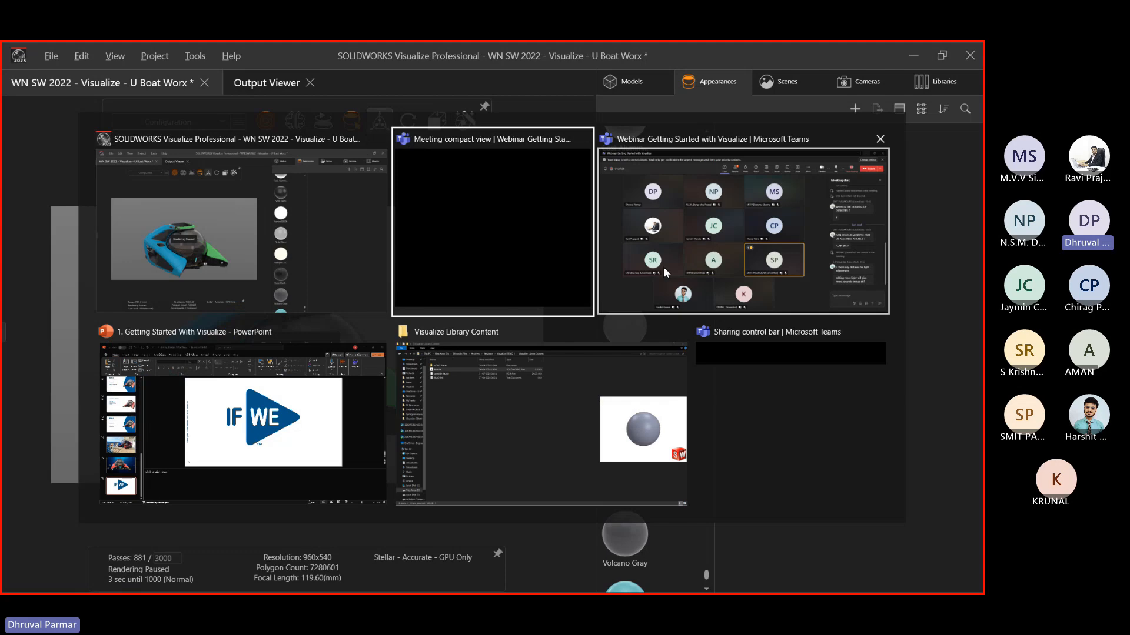
# Send the presenter's e-mail address as a message in the Teams meeting chat
pyautogui.click(662, 266)
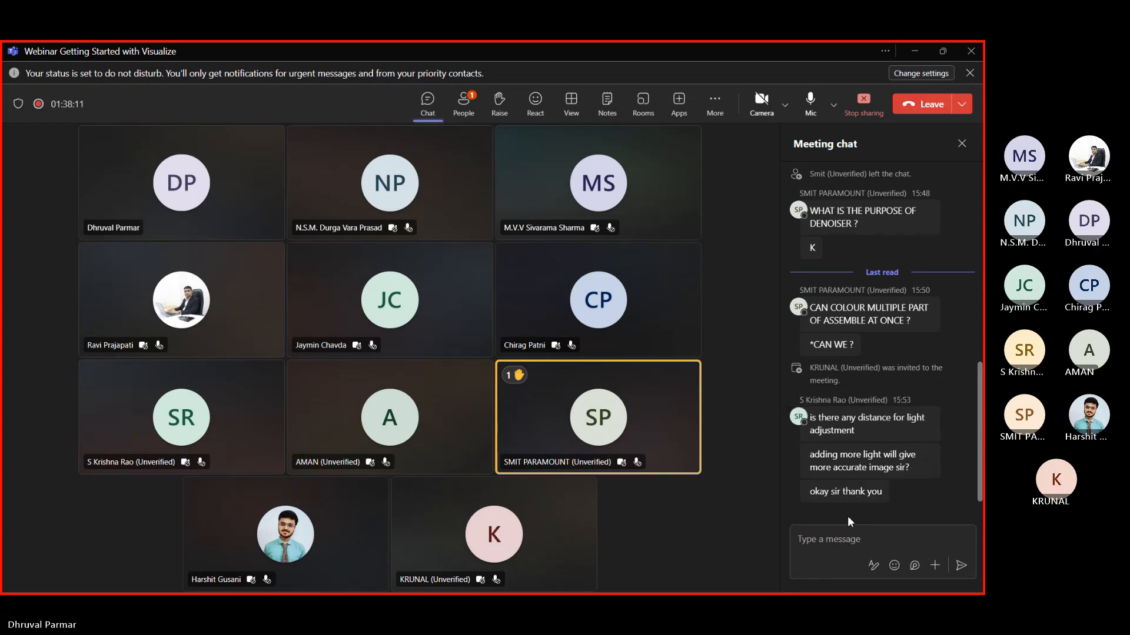
pyautogui.click(816, 549)
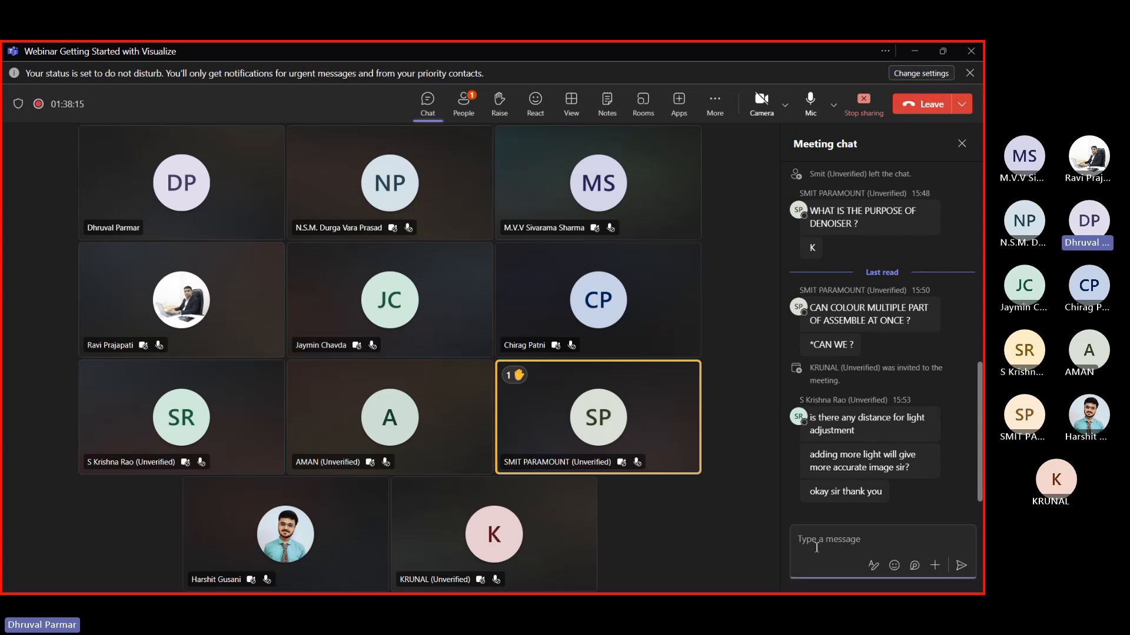
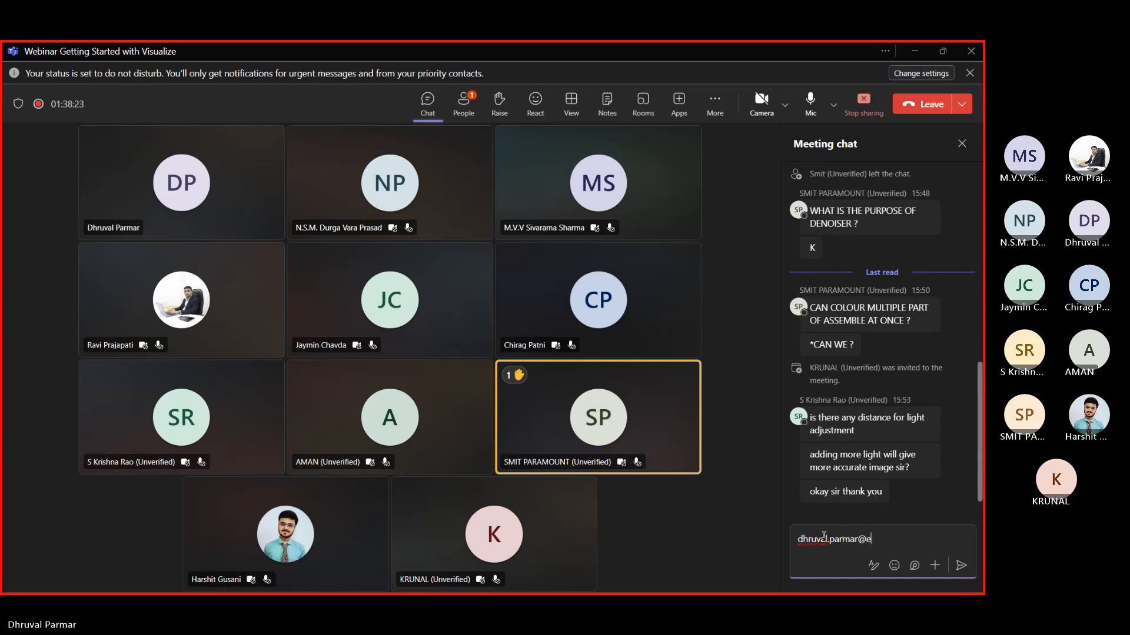
pyautogui.press('Return')
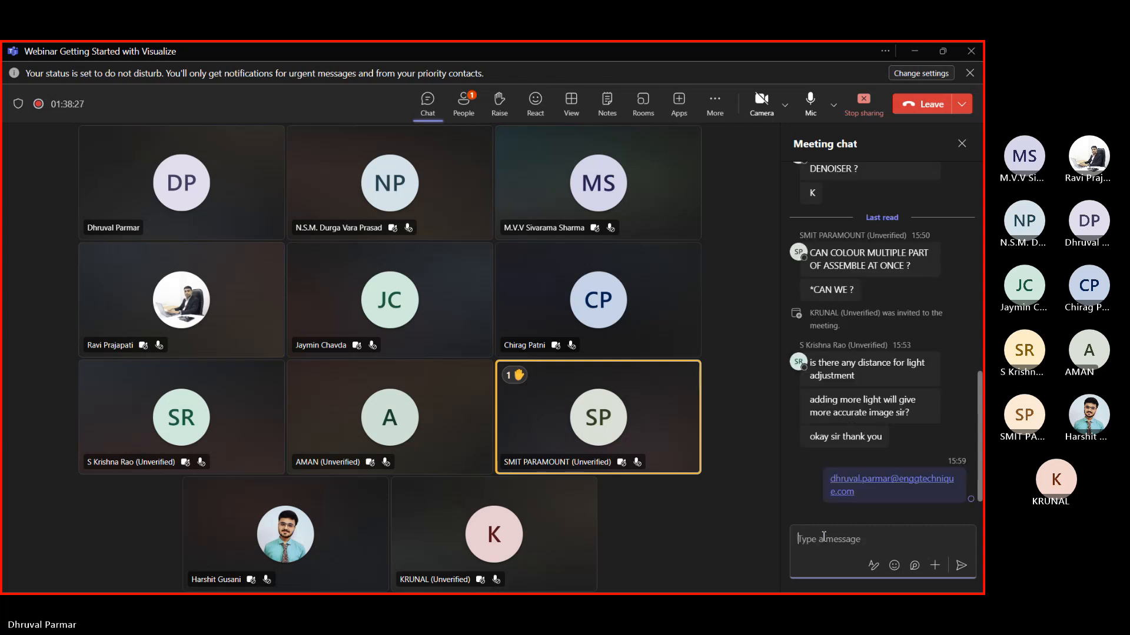